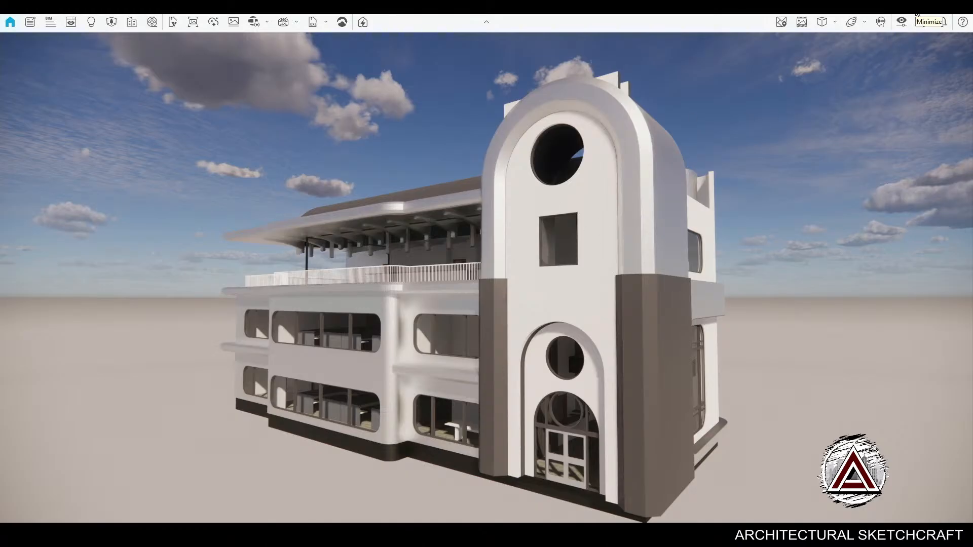
- Leave the Enscape render for Revit and open the Level 3 Copy 1 floor plan
{"action": "left_click", "coordinate": [917, 16]}
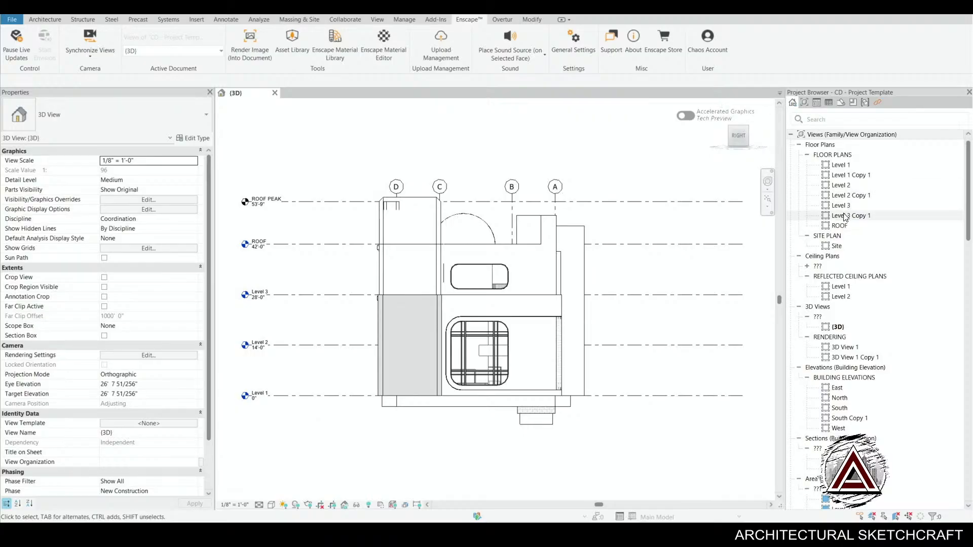
{"action": "double_click", "coordinate": [846, 216]}
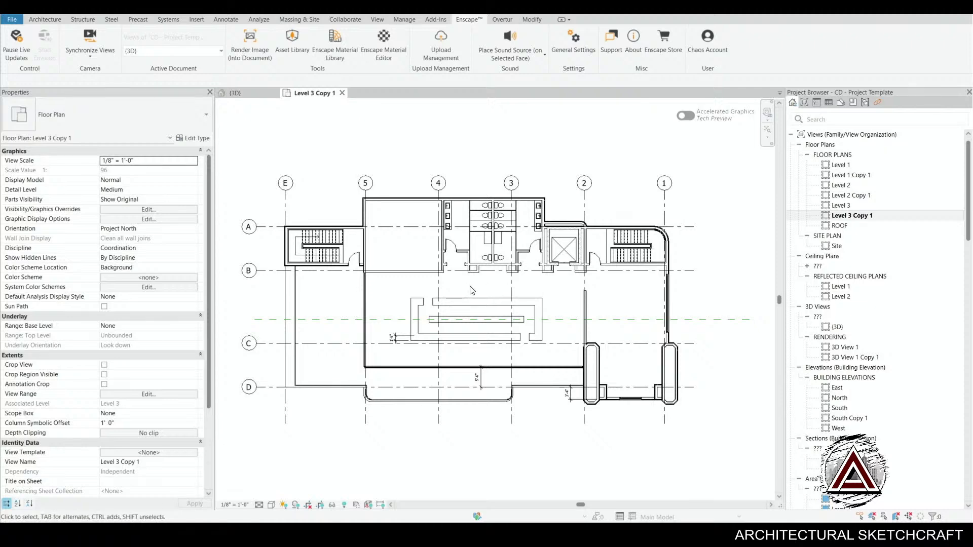
- Select the outer ring and centre strip of the 2" countertop floors and isolate them in a 3D section box
{"action": "scroll", "coordinate": [471, 290], "scroll_direction": "up", "scroll_amount": 4}
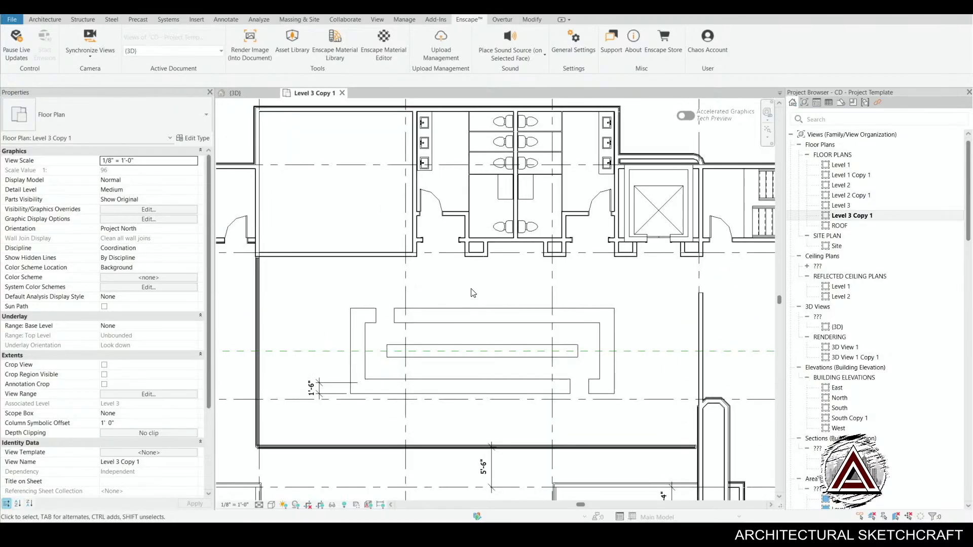
{"action": "middle_click_drag", "start_coordinate": [481, 297], "coordinate": [512, 297]}
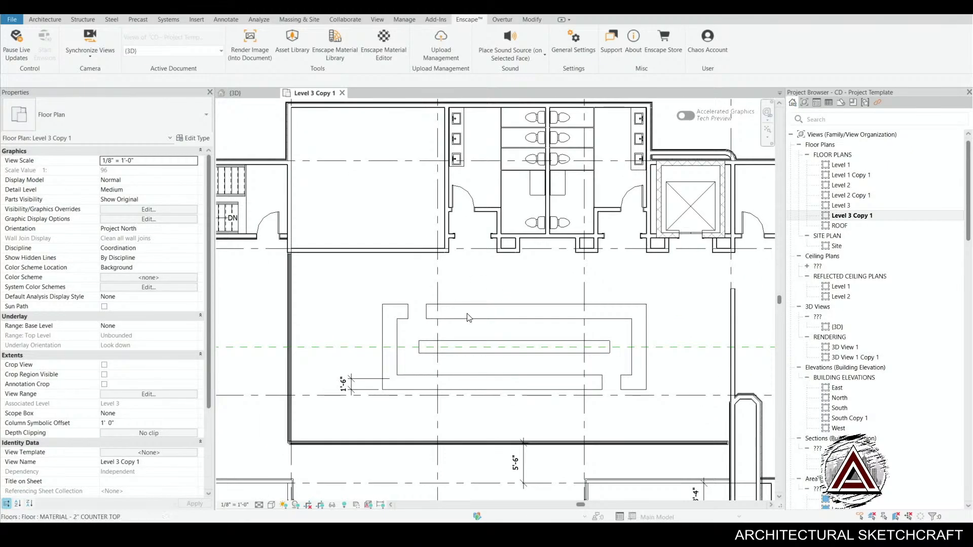
{"action": "scroll", "coordinate": [474, 309], "scroll_direction": "up", "scroll_amount": 1}
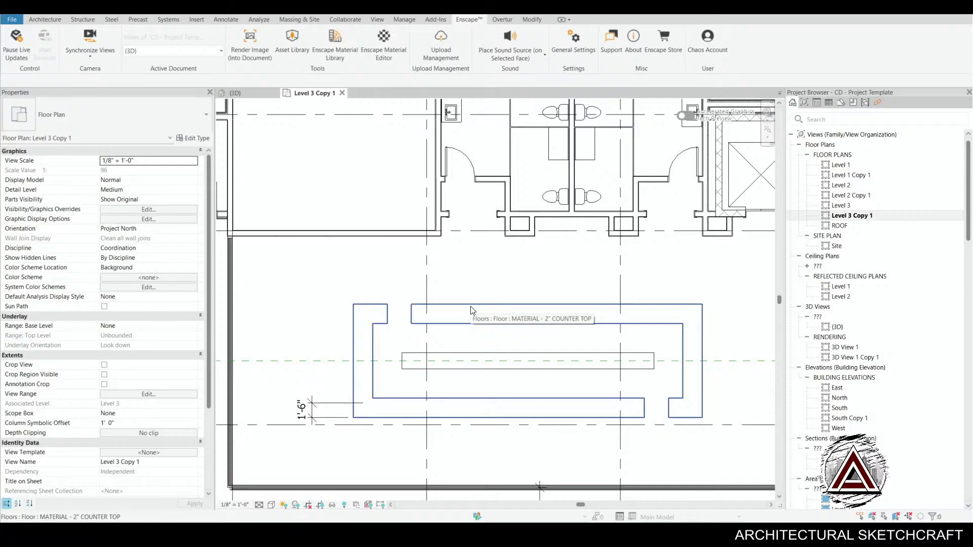
{"action": "left_click", "coordinate": [471, 310]}
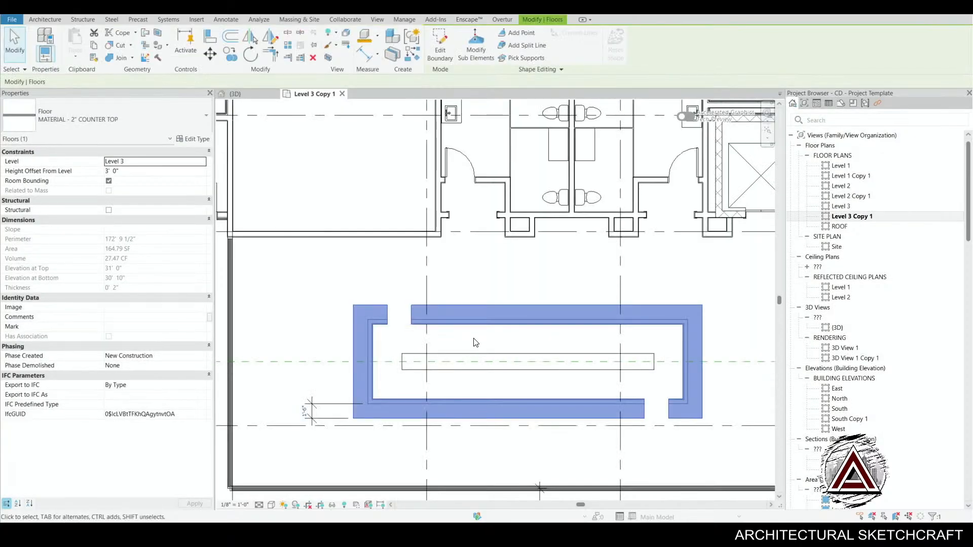
{"action": "left_click", "coordinate": [477, 354], "text": "ctrl"}
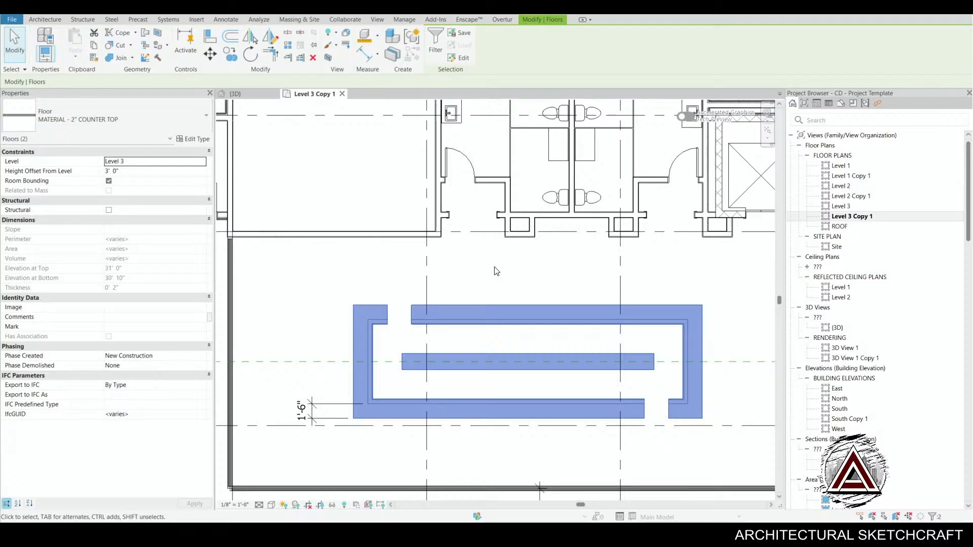
{"action": "key", "text": "b"}
{"action": "key", "text": "x"}
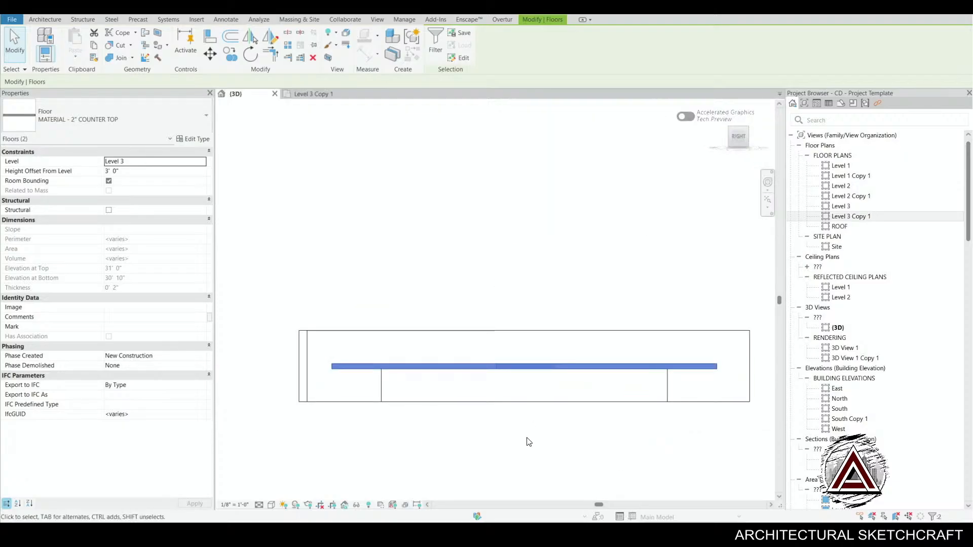
- Extend the section box downward to include the floor slab beneath the counters
{"action": "middle_click_drag", "start_coordinate": [526, 441], "coordinate": [536, 457], "text": "shift"}
{"action": "scroll", "coordinate": [536, 457], "scroll_direction": "up", "scroll_amount": 5}
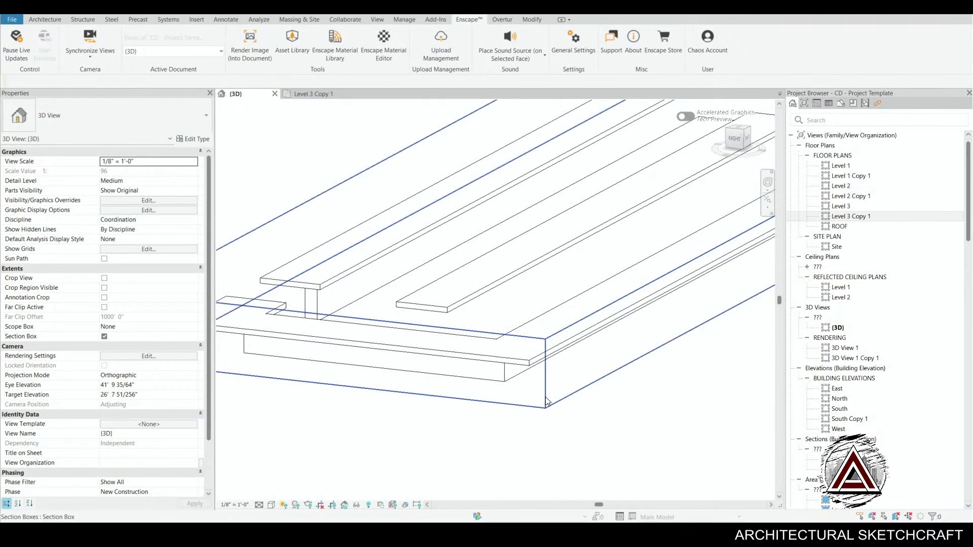
{"action": "left_click", "coordinate": [588, 378]}
{"action": "middle_click_drag", "start_coordinate": [588, 377], "coordinate": [553, 403]}
{"action": "left_click_drag", "start_coordinate": [563, 272], "coordinate": [551, 344]}
- Select the Level 2 walls protruding through the slab beneath the counter and attach their tops to the Level 3 floor
{"action": "middle_click_drag", "start_coordinate": [520, 406], "coordinate": [660, 263]}
{"action": "scroll", "coordinate": [608, 342], "scroll_direction": "down", "scroll_amount": 1}
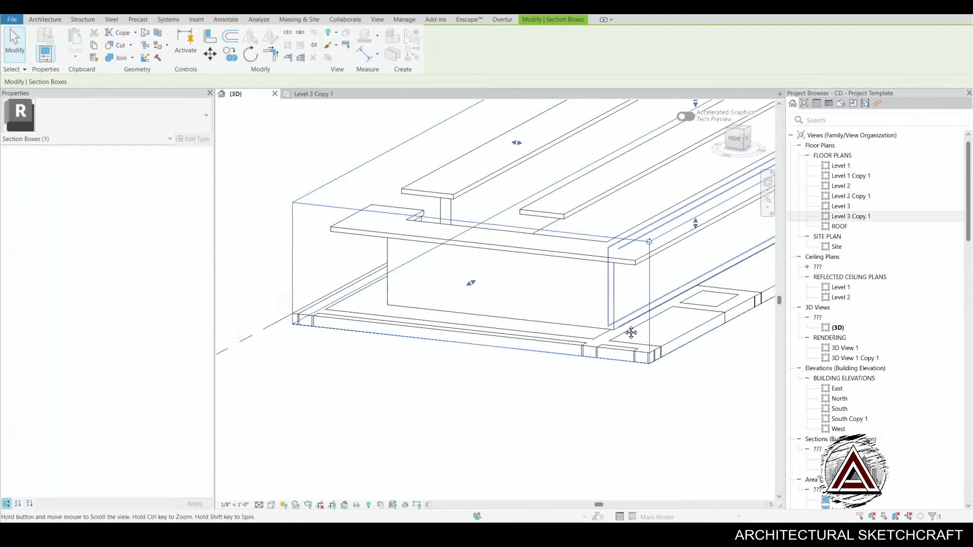
{"action": "middle_click_drag", "start_coordinate": [638, 328], "coordinate": [557, 386]}
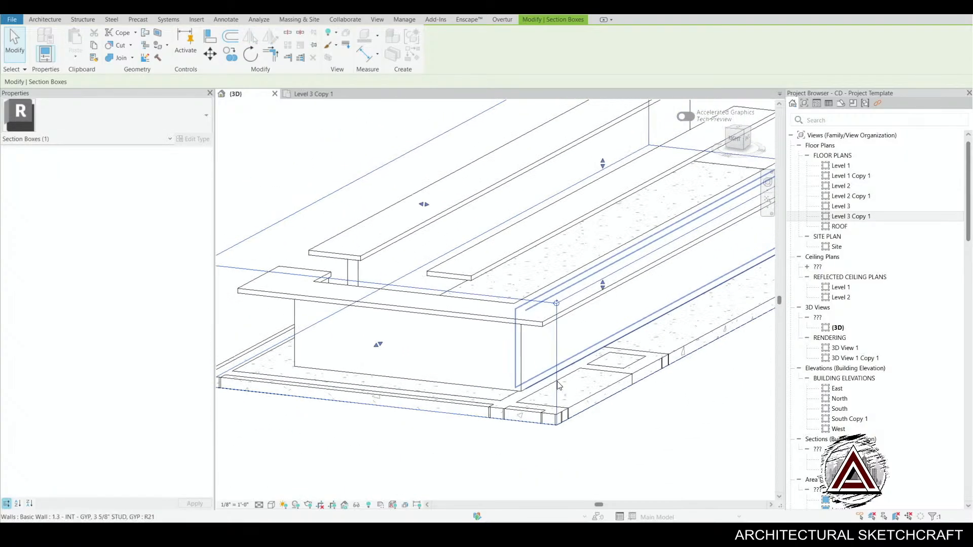
{"action": "left_click", "coordinate": [626, 369]}
{"action": "key", "text": "Tab"}
{"action": "left_click", "coordinate": [637, 366]}
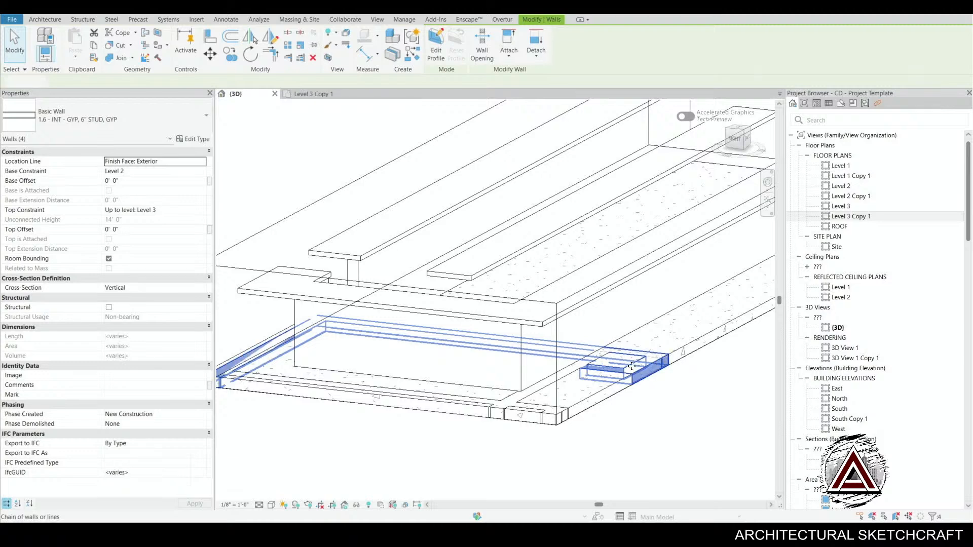
{"action": "left_click", "coordinate": [490, 405], "text": "ctrl"}
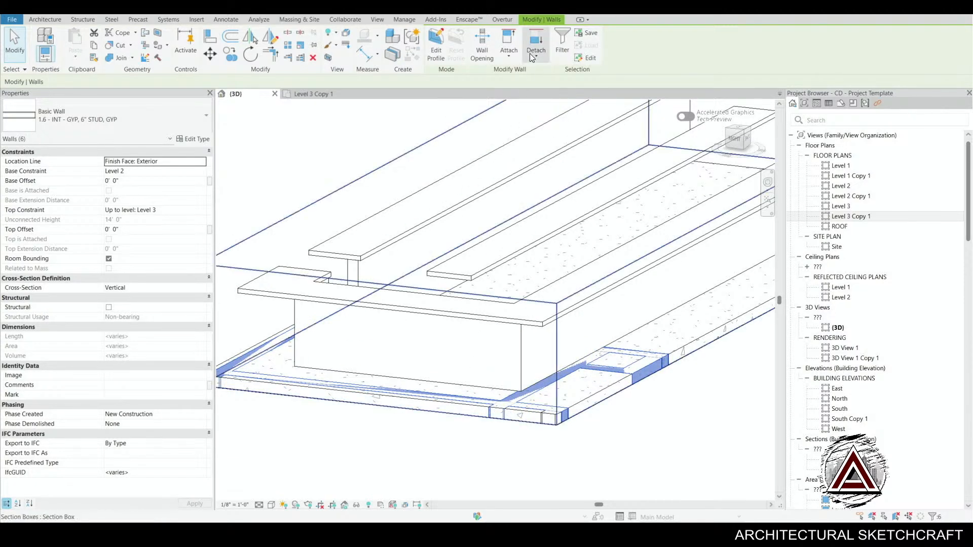
{"action": "left_click", "coordinate": [509, 38]}
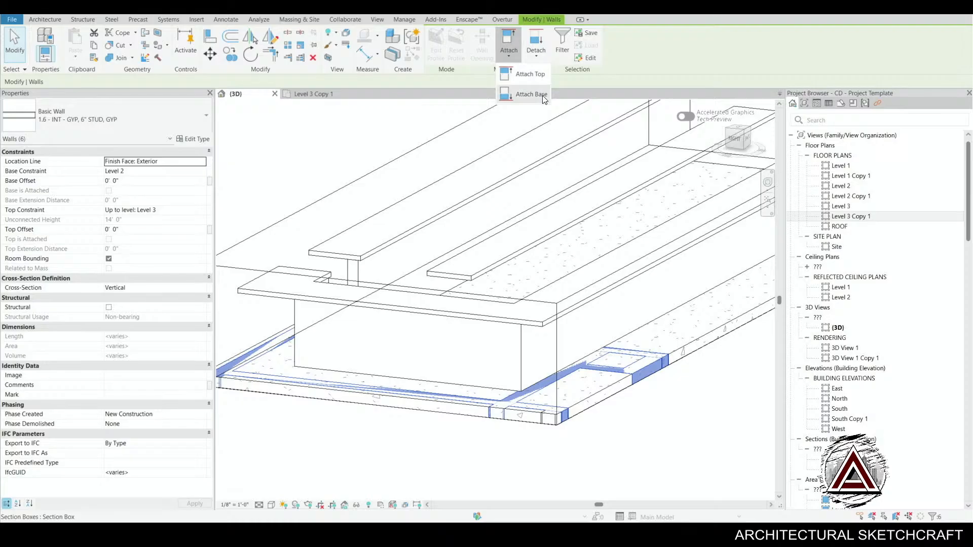
{"action": "left_click", "coordinate": [589, 397]}
{"action": "scroll", "coordinate": [589, 397], "scroll_direction": "down", "scroll_amount": 2}
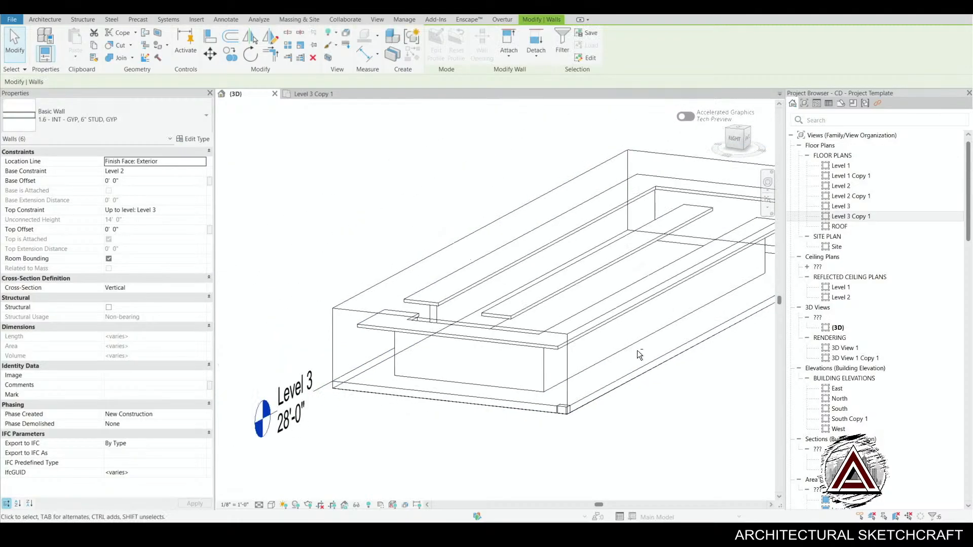
- Set the outer ring countertop floor's height offset from Level 3 to 3' 6"
{"action": "middle_click_drag", "start_coordinate": [637, 351], "coordinate": [458, 254], "text": "shift"}
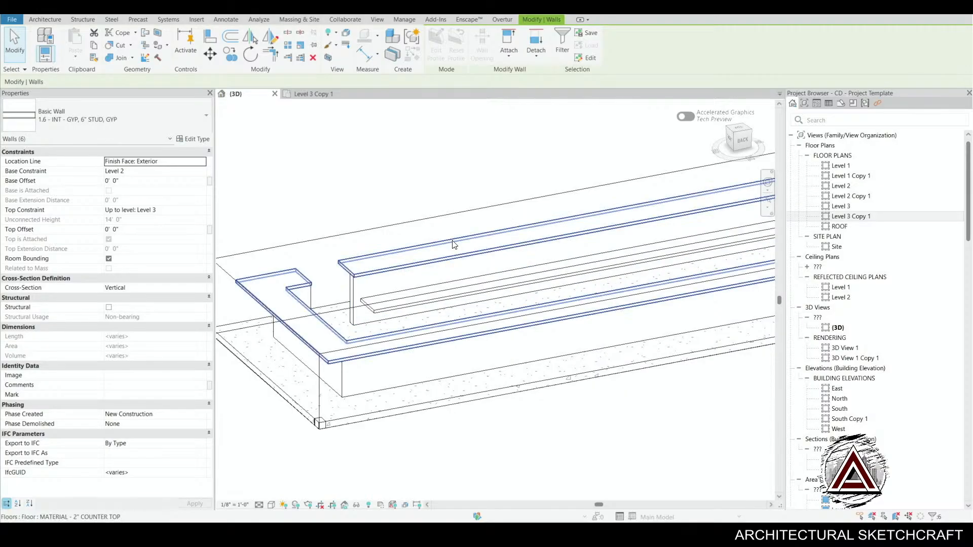
{"action": "left_click", "coordinate": [743, 134]}
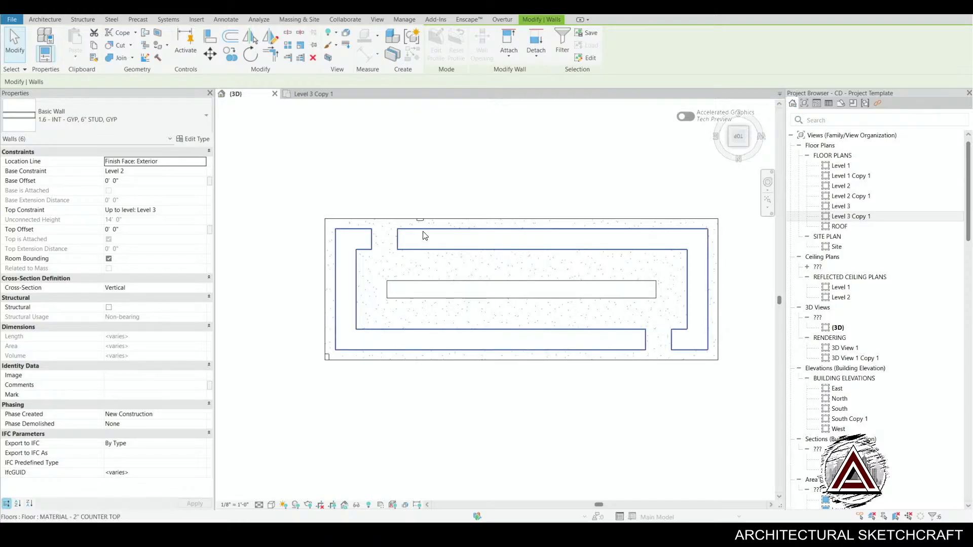
{"action": "left_click", "coordinate": [423, 234]}
{"action": "left_click", "coordinate": [148, 170]}
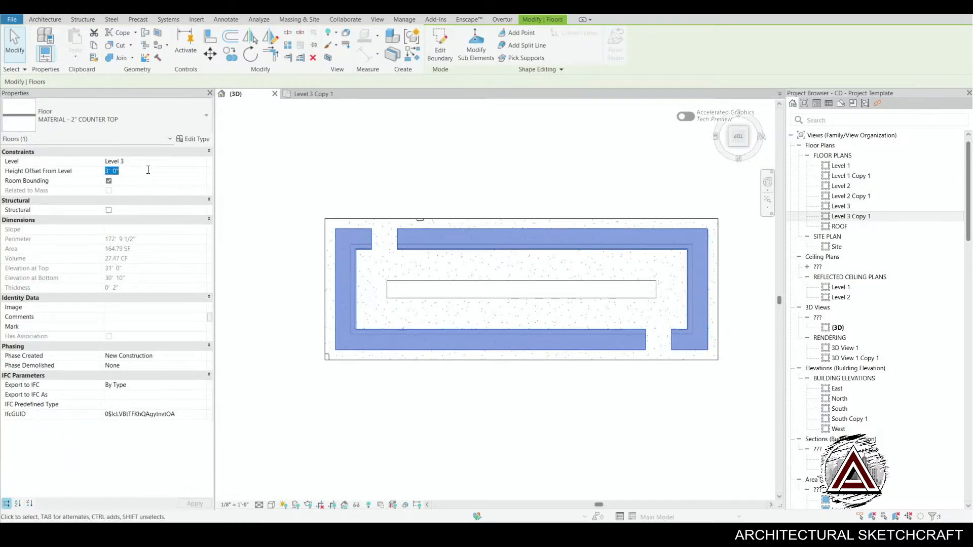
{"action": "type", "text": "3' 6\""}
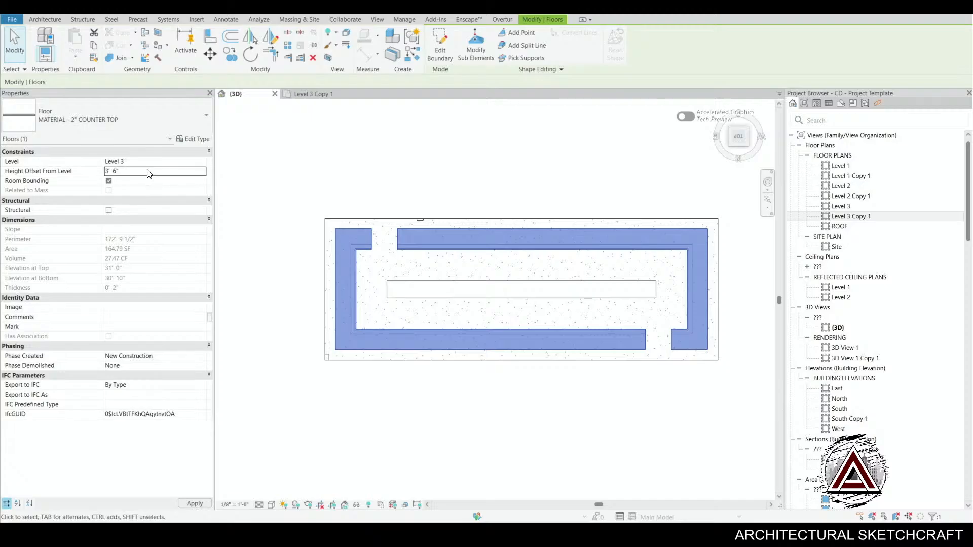
- Deselect the countertop and display the 3D view in wireframe
{"action": "scroll", "coordinate": [436, 283], "scroll_direction": "up", "scroll_amount": 4}
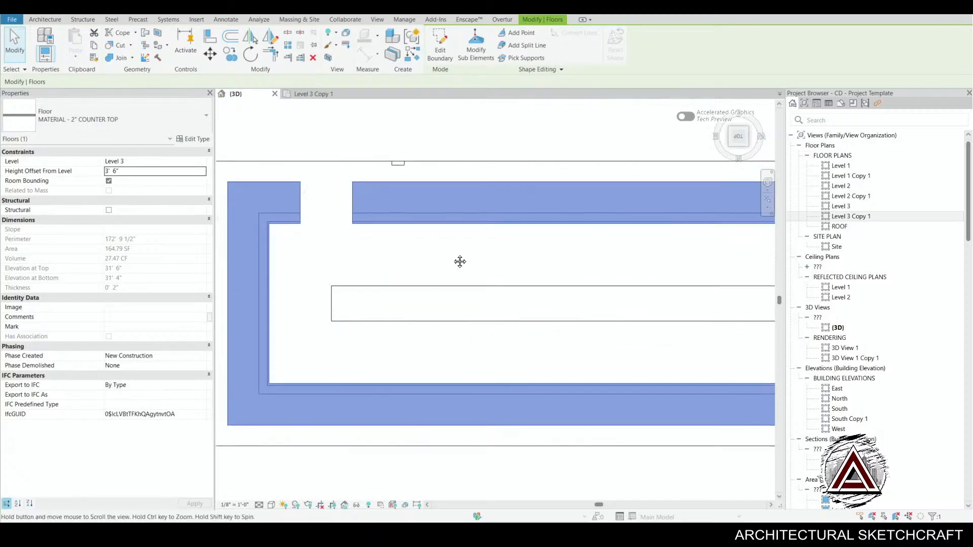
{"action": "left_click", "coordinate": [459, 259]}
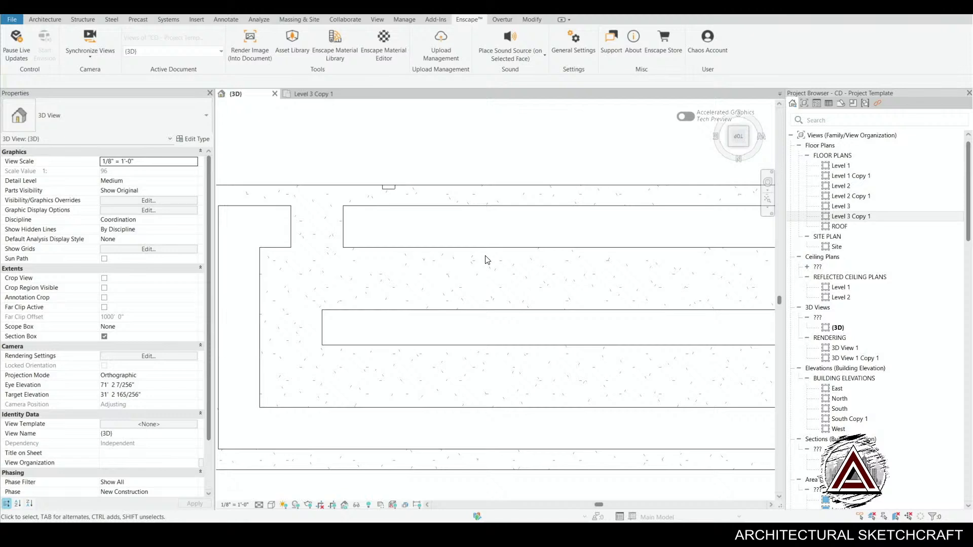
{"action": "key", "text": "d"}
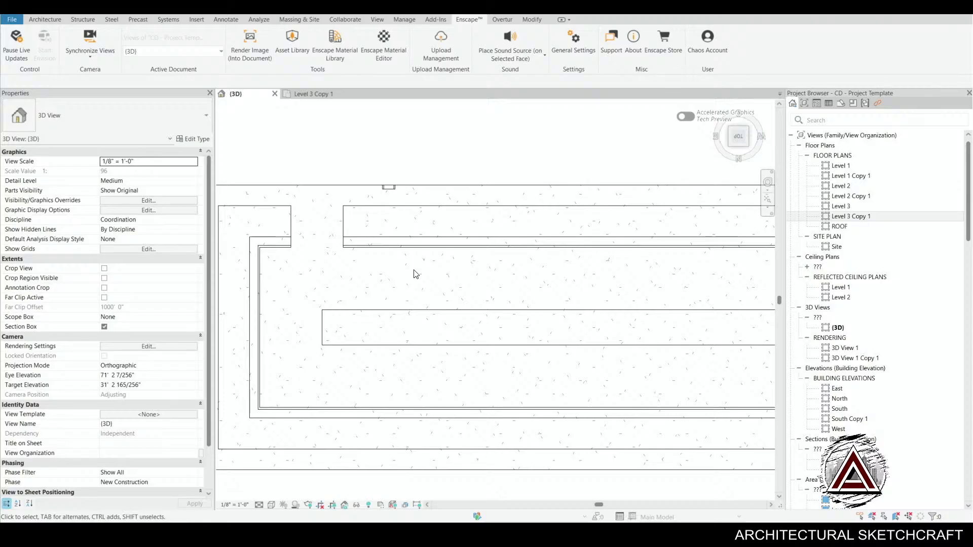
- Return to the Level 3 Copy 1 floor plan and display the counter area in wireframe
{"action": "left_click", "coordinate": [319, 95]}
{"action": "scroll", "coordinate": [501, 253], "scroll_direction": "up", "scroll_amount": 5}
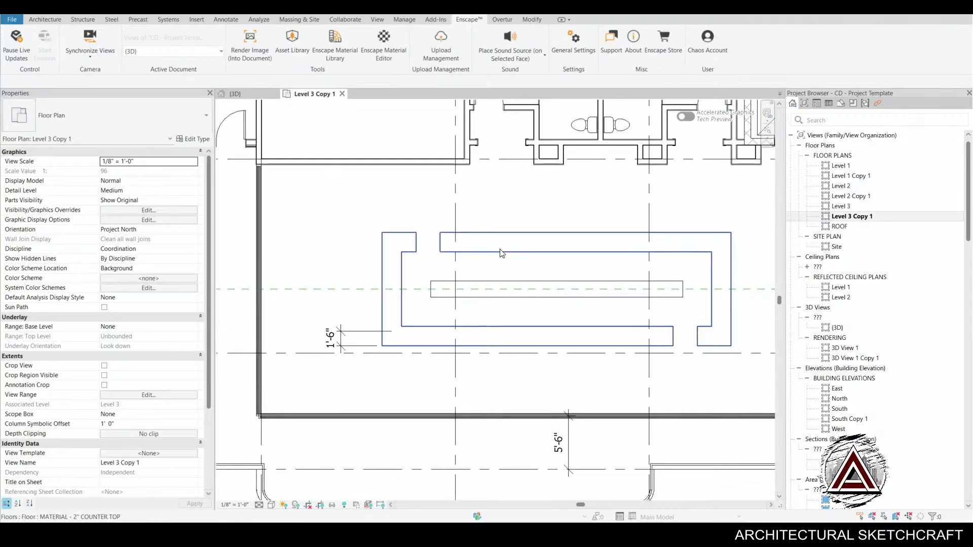
{"action": "scroll", "coordinate": [500, 255], "scroll_direction": "up", "scroll_amount": 5}
{"action": "middle_click_drag", "start_coordinate": [487, 269], "coordinate": [471, 303]}
- Add an aligned dimension from the upper counter's outer edge to the nearest face of the wall beneath it
{"action": "key", "text": "d"}
{"action": "key", "text": "i"}
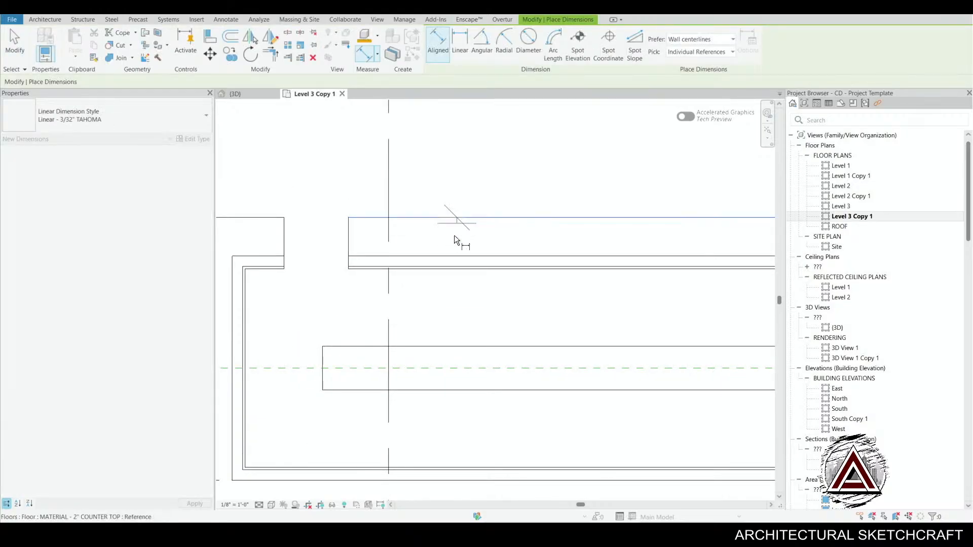
{"action": "left_click", "coordinate": [455, 235]}
{"action": "left_click", "coordinate": [448, 254]}
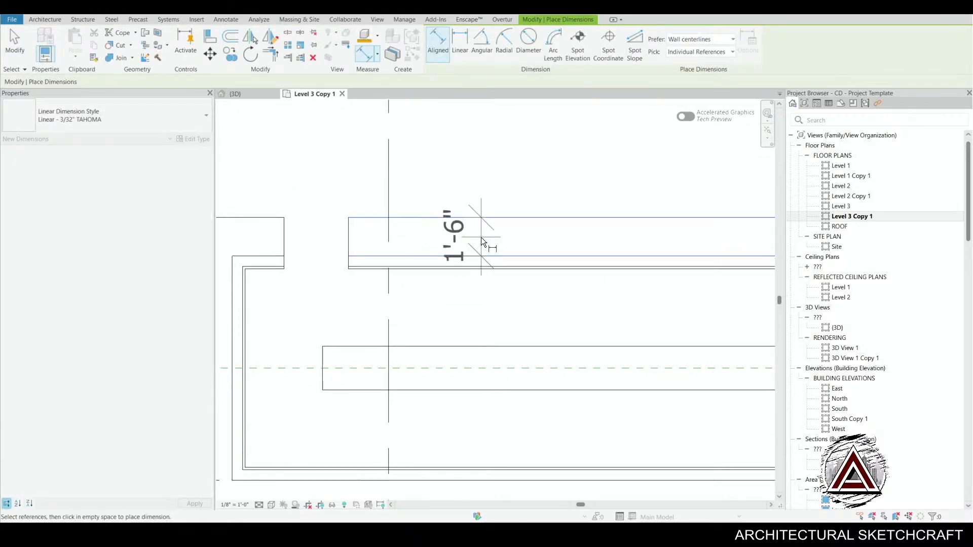
{"action": "left_click", "coordinate": [482, 237]}
{"action": "middle_click_drag", "start_coordinate": [522, 295], "coordinate": [501, 326]}
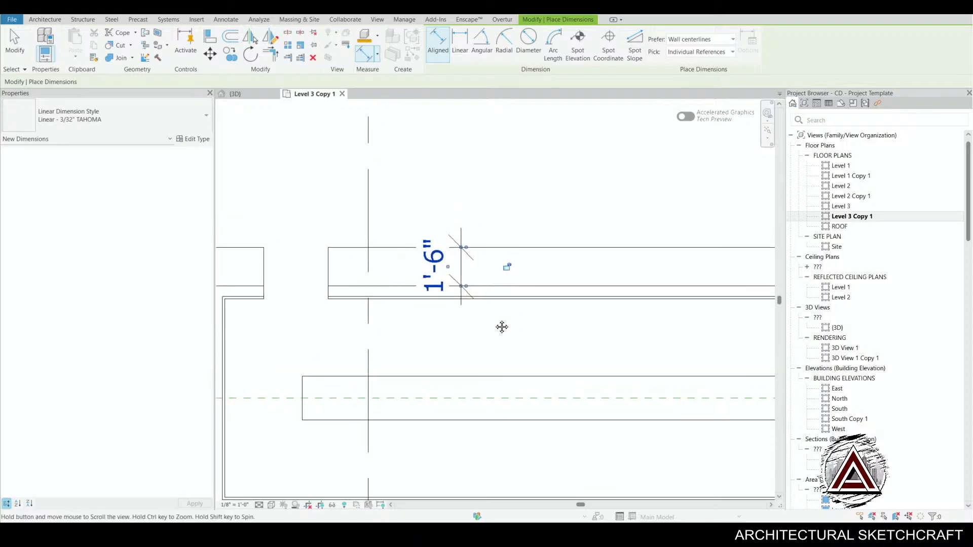
{"action": "scroll", "coordinate": [426, 337], "scroll_direction": "down", "scroll_amount": 1}
{"action": "middle_click_drag", "start_coordinate": [430, 341], "coordinate": [434, 330]}
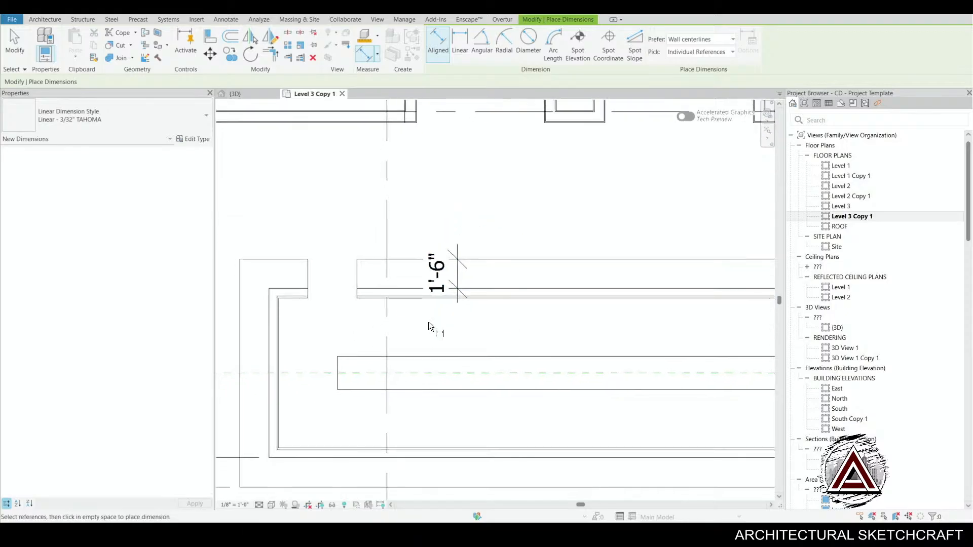
{"action": "scroll", "coordinate": [445, 313], "scroll_direction": "up", "scroll_amount": 2}
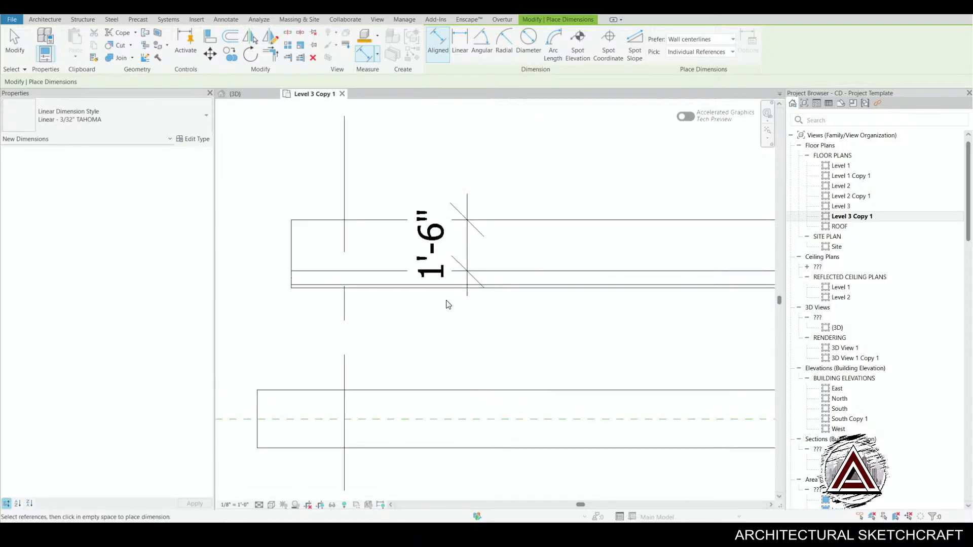
{"action": "key", "text": "Escape"}
{"action": "key", "text": "Escape"}
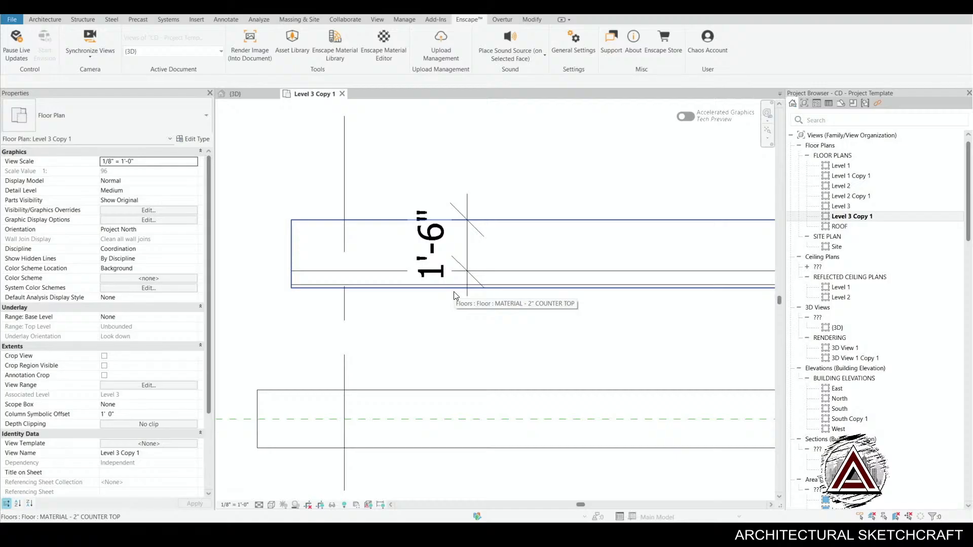
- Open the outer countertop's boundary sketch, examine its edges against the wall beneath, and finish the sketch
{"action": "left_click", "coordinate": [454, 291]}
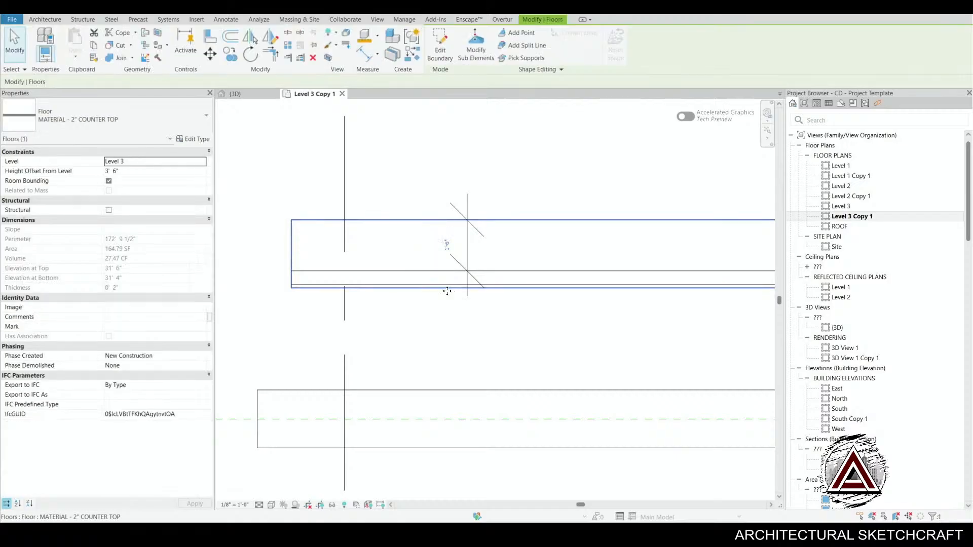
{"action": "left_click", "coordinate": [438, 45]}
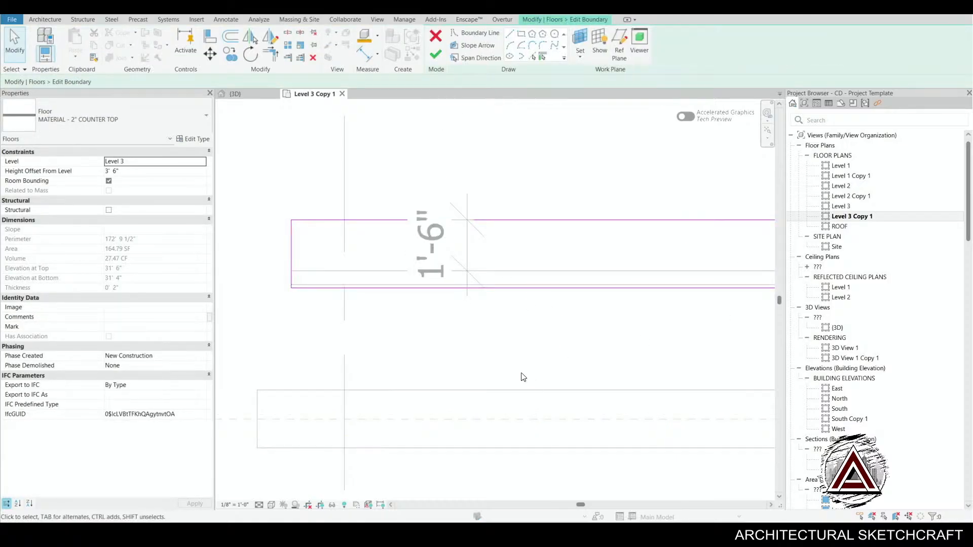
{"action": "mouse_move", "coordinate": [543, 340]}
{"action": "middle_mouse_down"}
{"action": "mouse_move", "coordinate": [529, 347]}
{"action": "mouse_move", "coordinate": [538, 330]}
{"action": "middle_mouse_up"}
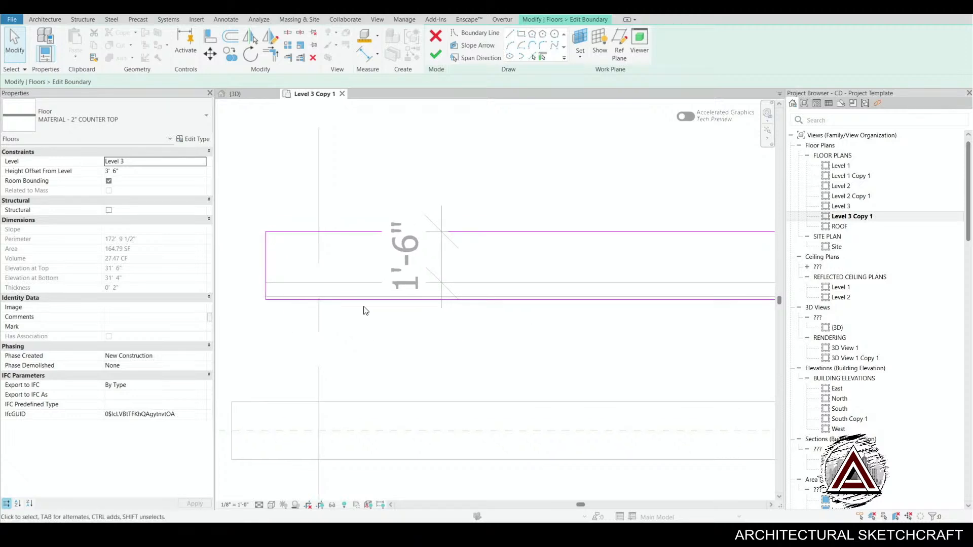
{"action": "middle_click_drag", "start_coordinate": [502, 356], "coordinate": [490, 365]}
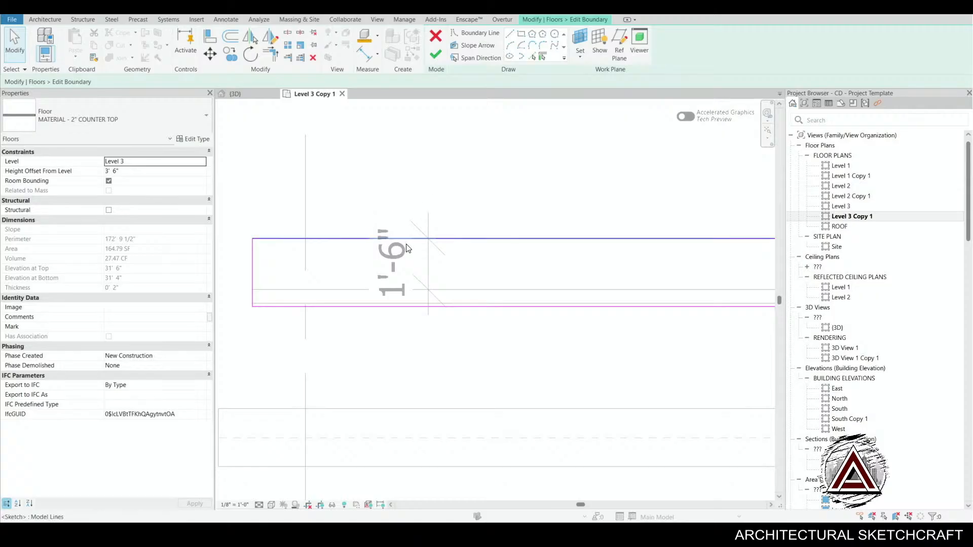
{"action": "middle_click_drag", "start_coordinate": [491, 217], "coordinate": [478, 222]}
{"action": "middle_click_drag", "start_coordinate": [415, 359], "coordinate": [419, 360]}
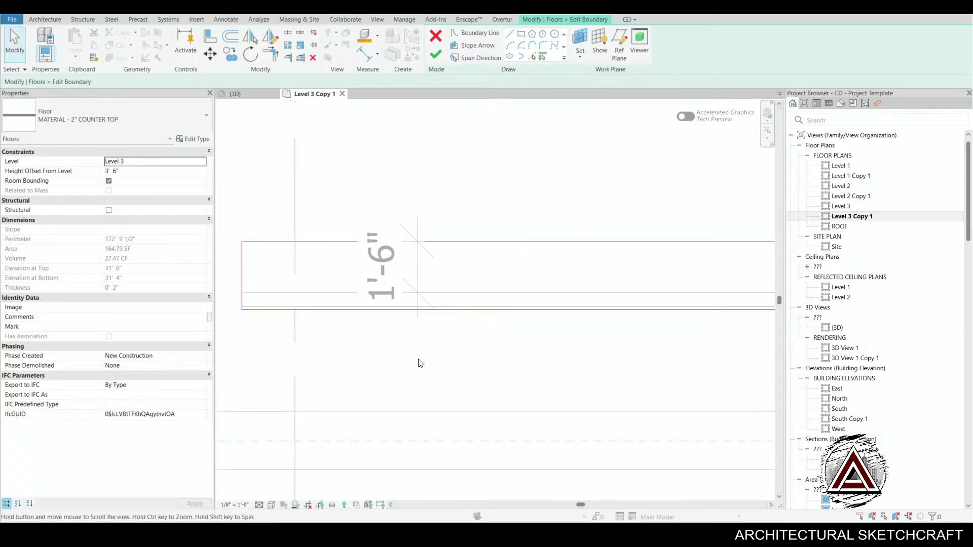
{"action": "left_click", "coordinate": [433, 54]}
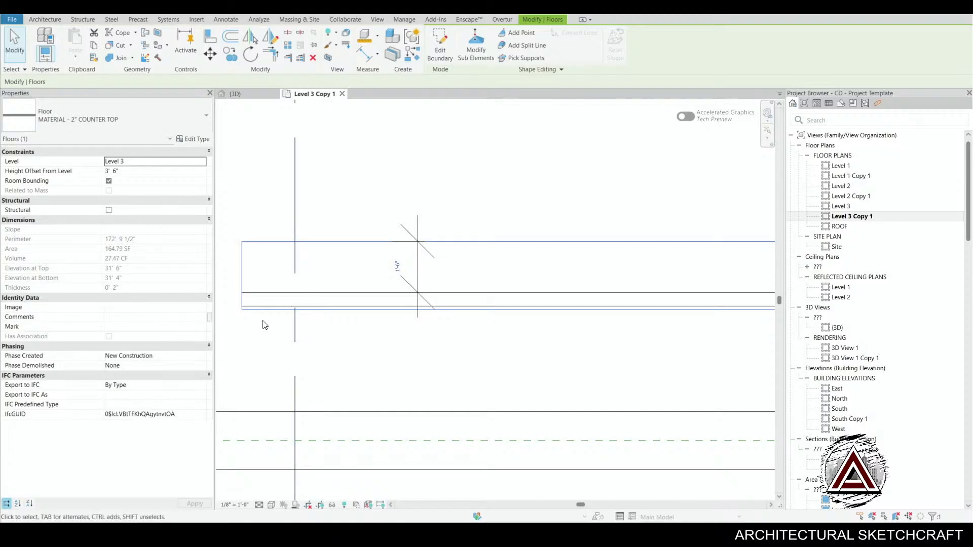
- Create a similar 2" counter top floor and sketch its boundary rectangle about 26'-2" by 2'-0" along the upper wall's inner face
{"action": "middle_click_drag", "start_coordinate": [263, 325], "coordinate": [326, 302]}
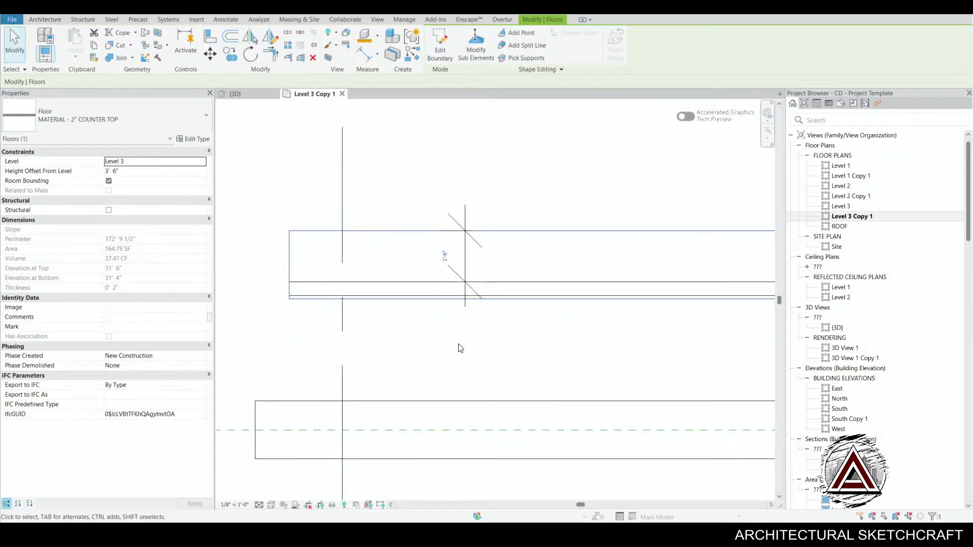
{"action": "middle_click_drag", "start_coordinate": [517, 363], "coordinate": [513, 365]}
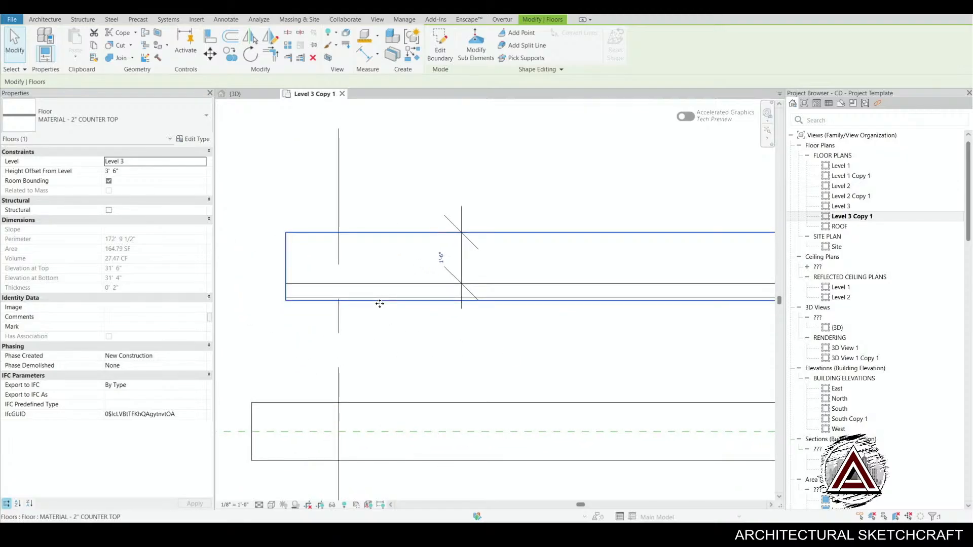
{"action": "middle_click_drag", "start_coordinate": [380, 365], "coordinate": [458, 358]}
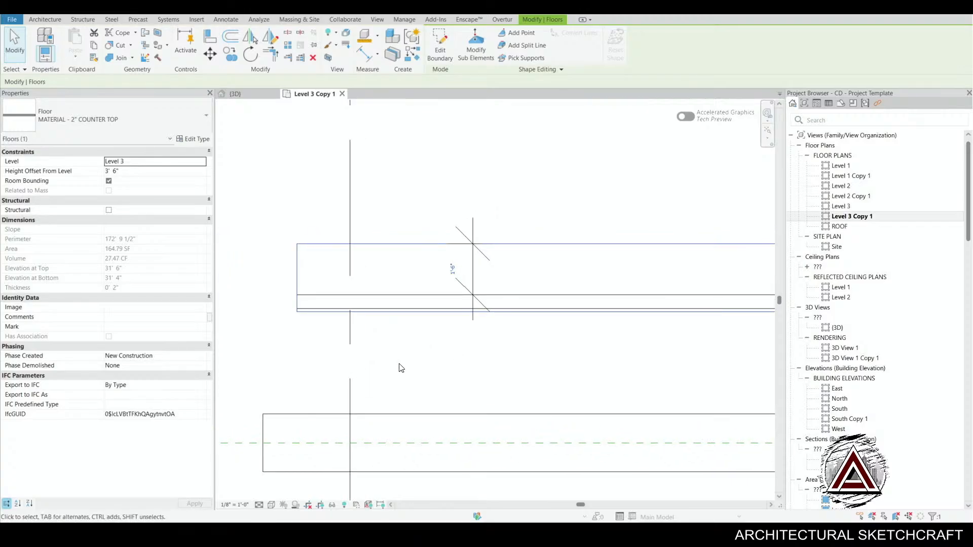
{"action": "key", "text": "c"}
{"action": "key", "text": "s"}
{"action": "middle_click_drag", "start_coordinate": [412, 385], "coordinate": [434, 368]}
{"action": "scroll", "coordinate": [352, 308], "scroll_direction": "up", "scroll_amount": 2}
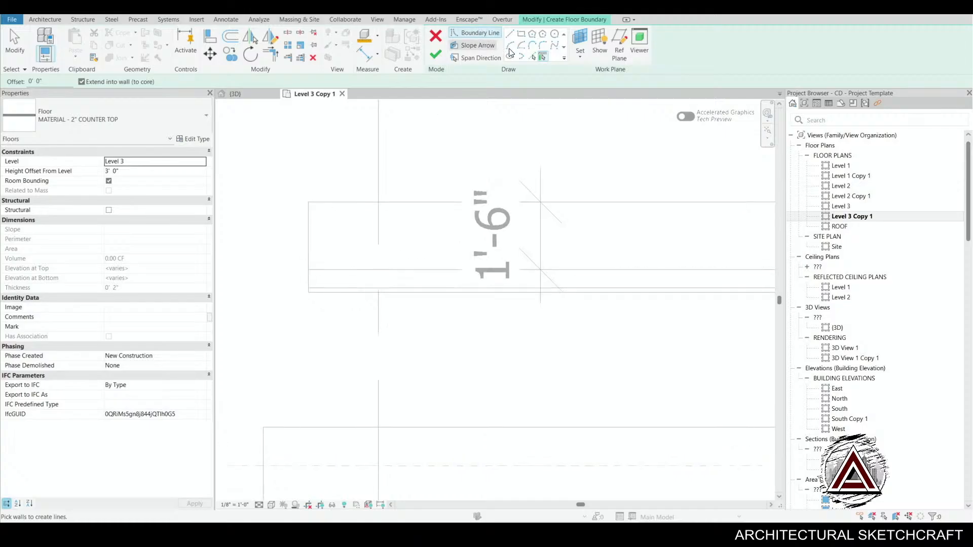
{"action": "left_click", "coordinate": [521, 35]}
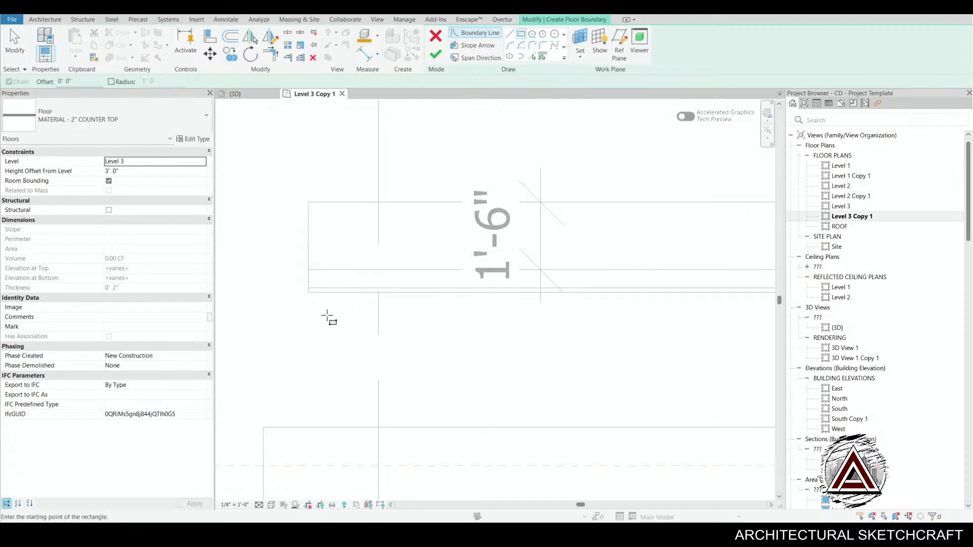
{"action": "left_click", "coordinate": [314, 292]}
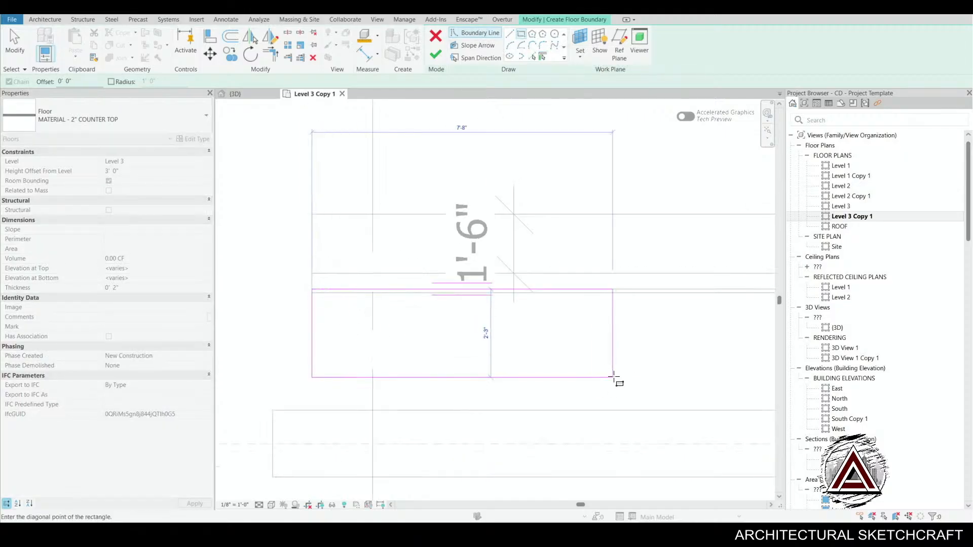
{"action": "scroll", "coordinate": [362, 362], "scroll_direction": "up", "scroll_amount": 3}
{"action": "middle_click_drag", "start_coordinate": [617, 354], "coordinate": [450, 355]}
{"action": "scroll", "coordinate": [676, 320], "scroll_direction": "down", "scroll_amount": 3}
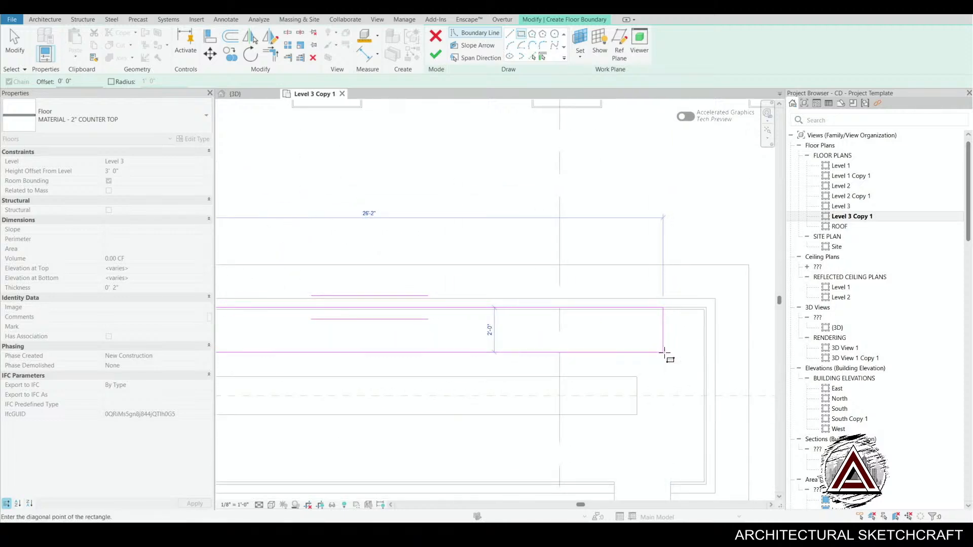
{"action": "left_click", "coordinate": [663, 353]}
{"action": "mouse_move", "coordinate": [529, 414]}
{"action": "middle_mouse_down"}
{"action": "mouse_move", "coordinate": [710, 359]}
{"action": "mouse_move", "coordinate": [523, 411]}
{"action": "middle_mouse_up"}
{"action": "key", "text": "Escape"}
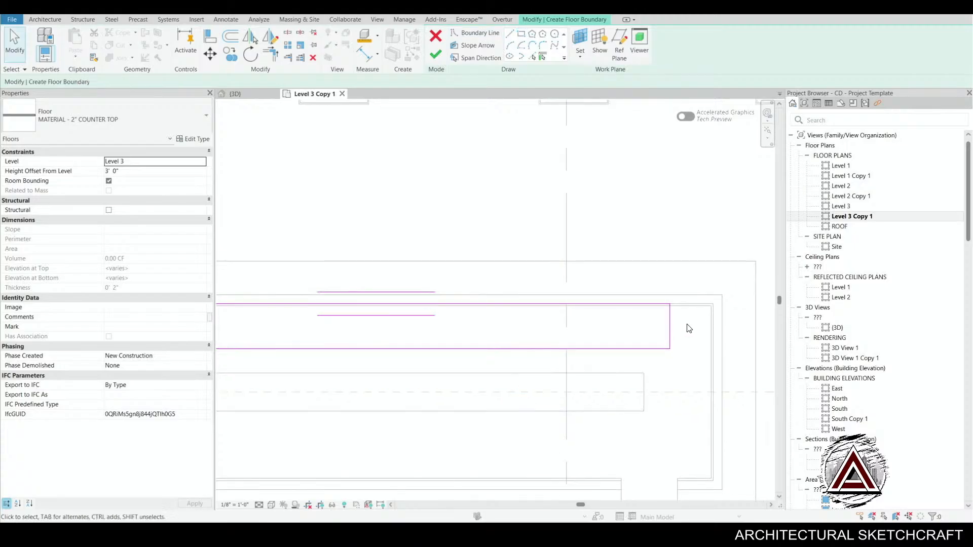
- Stretch the right end of the new counter's boundary rectangle to the face of the right end wall
{"action": "left_click", "coordinate": [671, 329]}
{"action": "scroll", "coordinate": [672, 330], "scroll_direction": "up", "scroll_amount": 2}
{"action": "middle_click_drag", "start_coordinate": [677, 331], "coordinate": [579, 332]}
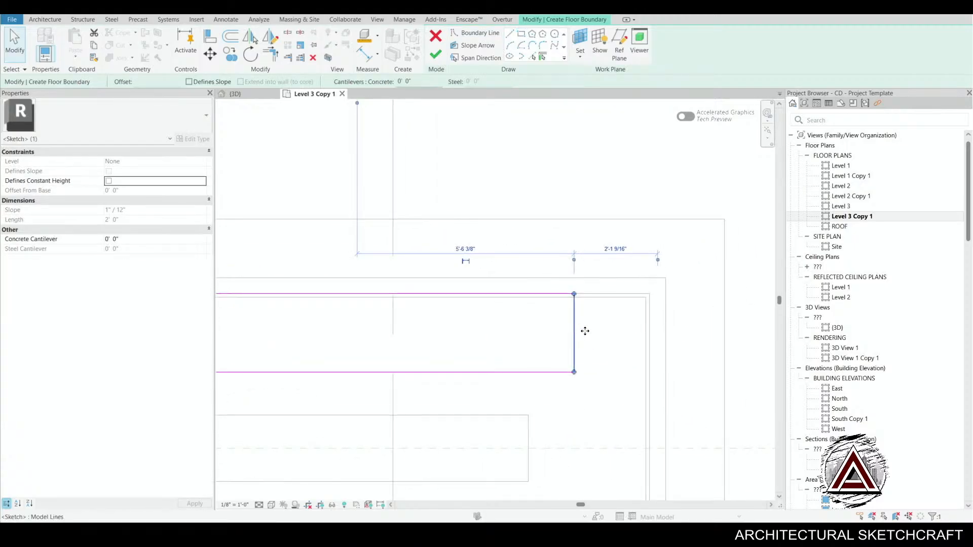
{"action": "left_click_drag", "start_coordinate": [579, 329], "coordinate": [651, 328]}
{"action": "middle_click_drag", "start_coordinate": [614, 395], "coordinate": [598, 297]}
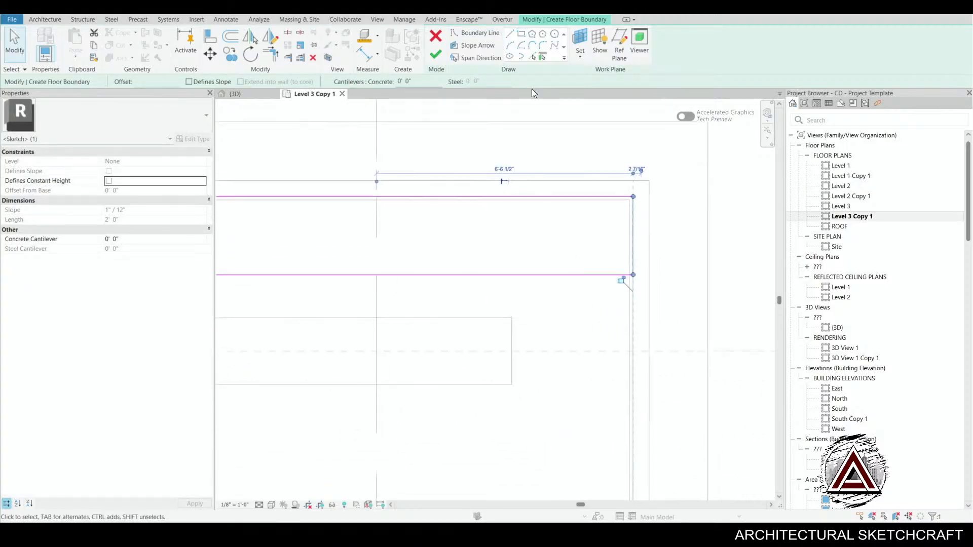
- Pick the right end wall's face with a 2' 0" offset to add boundary lines on both sides of it
{"action": "left_click", "coordinate": [537, 57]}
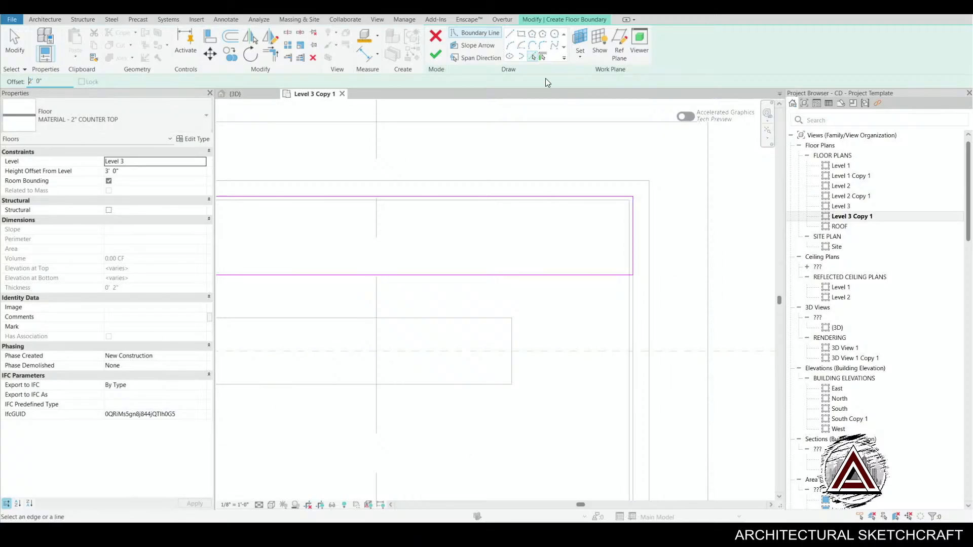
{"action": "left_click", "coordinate": [636, 333]}
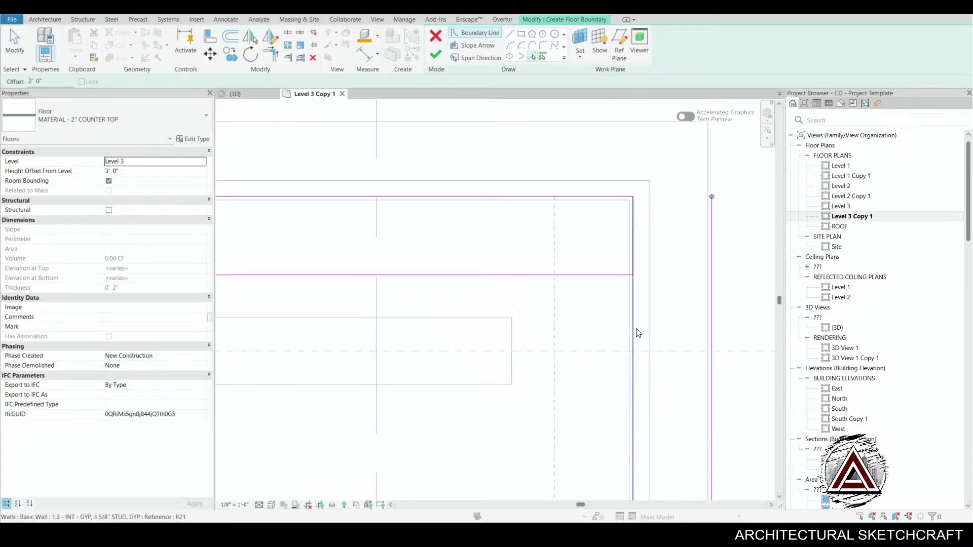
{"action": "left_click", "coordinate": [636, 330]}
{"action": "middle_click_drag", "start_coordinate": [640, 385], "coordinate": [634, 382]}
{"action": "key", "text": "Escape"}
- Delete the surplus boundary line outside the right end wall
{"action": "left_click", "coordinate": [705, 355]}
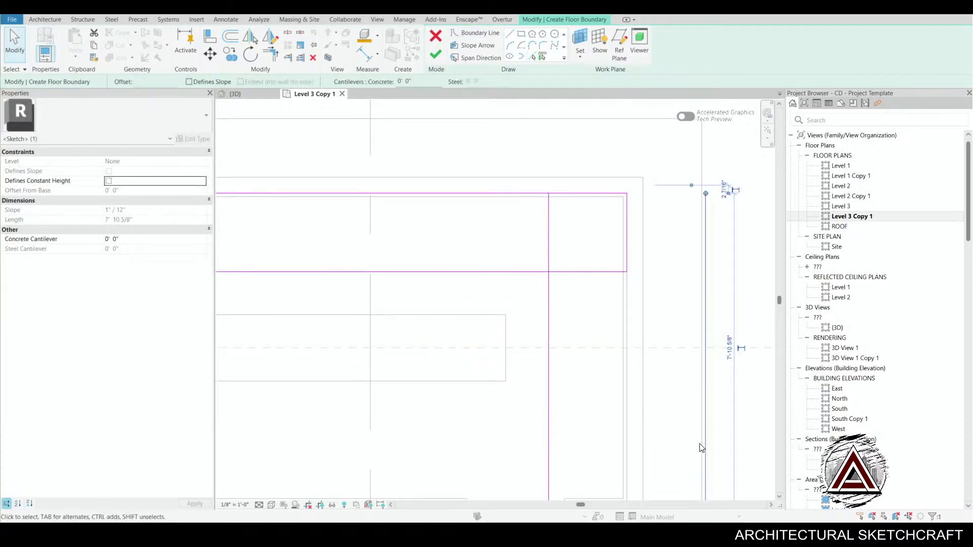
{"action": "middle_click_drag", "start_coordinate": [700, 440], "coordinate": [689, 399]}
{"action": "key", "text": "Delete"}
- Draw a boundary line across the lower end of the counter's right leg, from the offset line to the wall face
{"action": "middle_click_drag", "start_coordinate": [673, 445], "coordinate": [688, 286]}
{"action": "scroll", "coordinate": [682, 296], "scroll_direction": "down", "scroll_amount": 2}
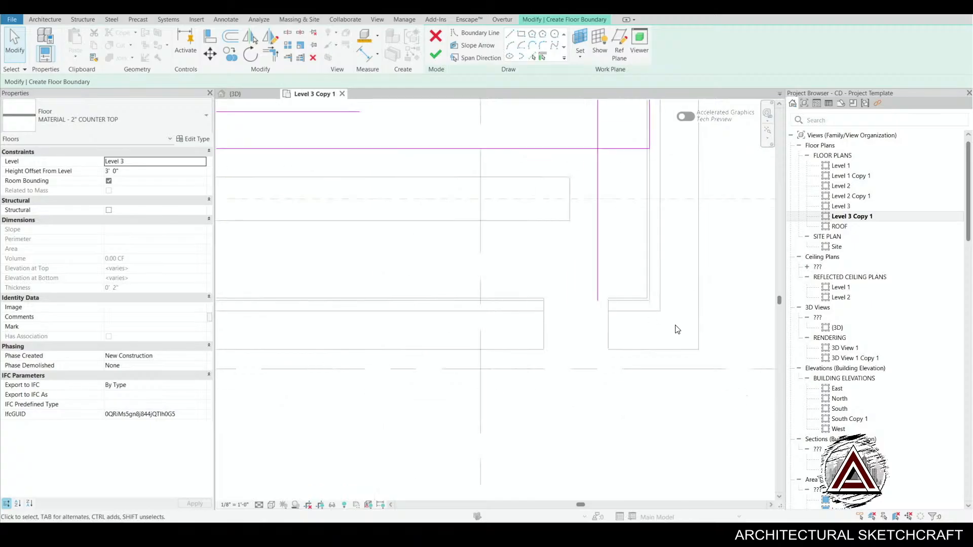
{"action": "middle_click_drag", "start_coordinate": [660, 330], "coordinate": [656, 404]}
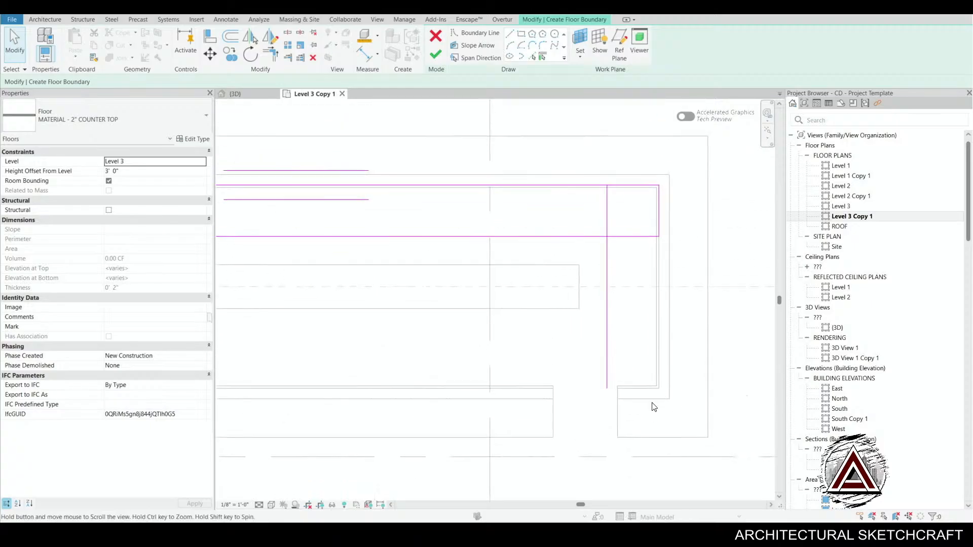
{"action": "left_click", "coordinate": [511, 33]}
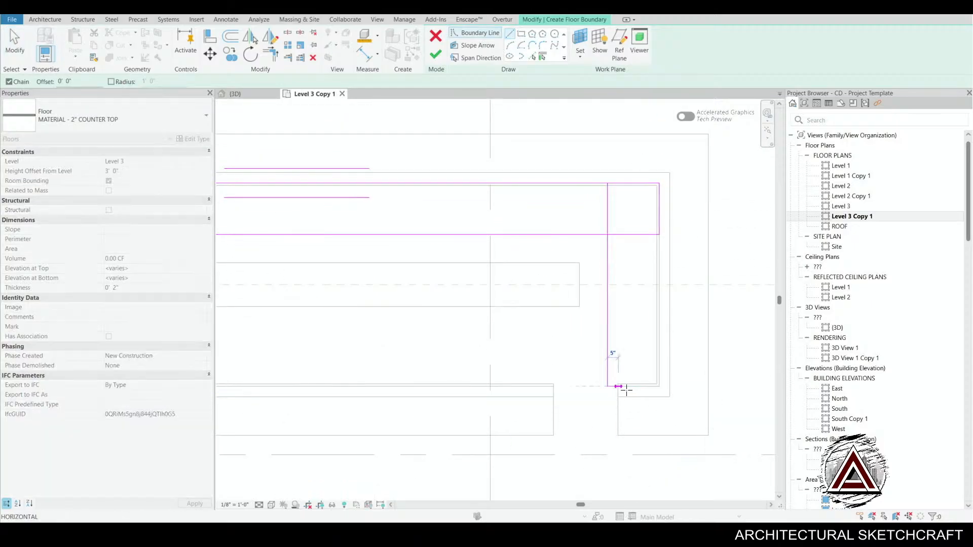
{"action": "left_click", "coordinate": [659, 387]}
{"action": "key", "text": "Escape"}
{"action": "key", "text": "Escape"}
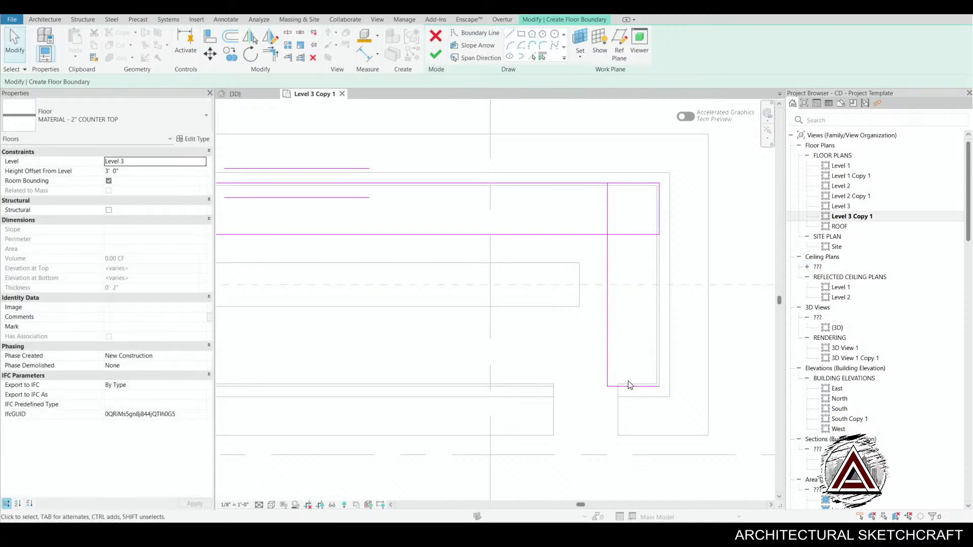
- Trim and extend the boundary lines into a closed L-shaped counter outline, finish the sketch and deselect the floor
{"action": "key", "text": "t"}
{"action": "key", "text": "r"}
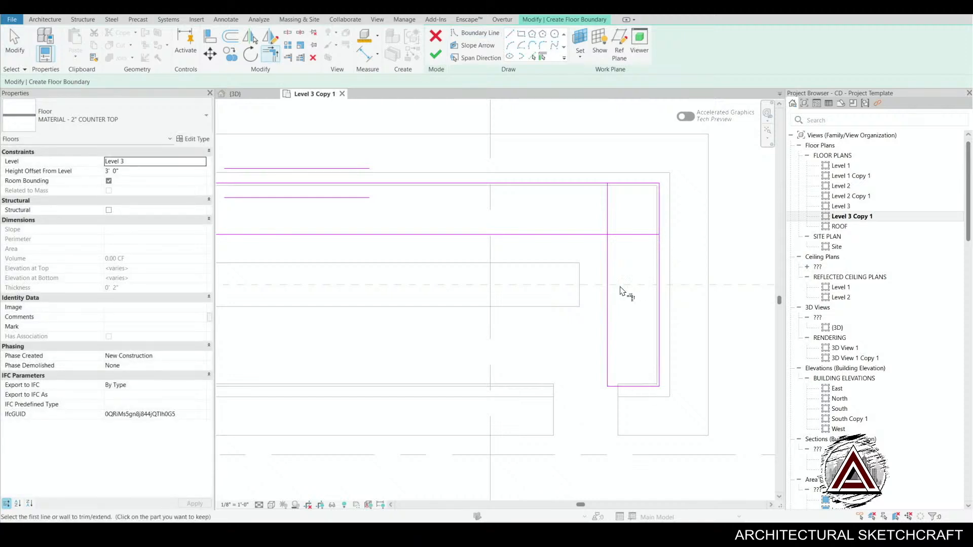
{"action": "left_click", "coordinate": [583, 235]}
{"action": "left_click", "coordinate": [609, 248]}
{"action": "scroll", "coordinate": [547, 392], "scroll_direction": "down", "scroll_amount": 2}
{"action": "middle_click_drag", "start_coordinate": [548, 392], "coordinate": [779, 360]}
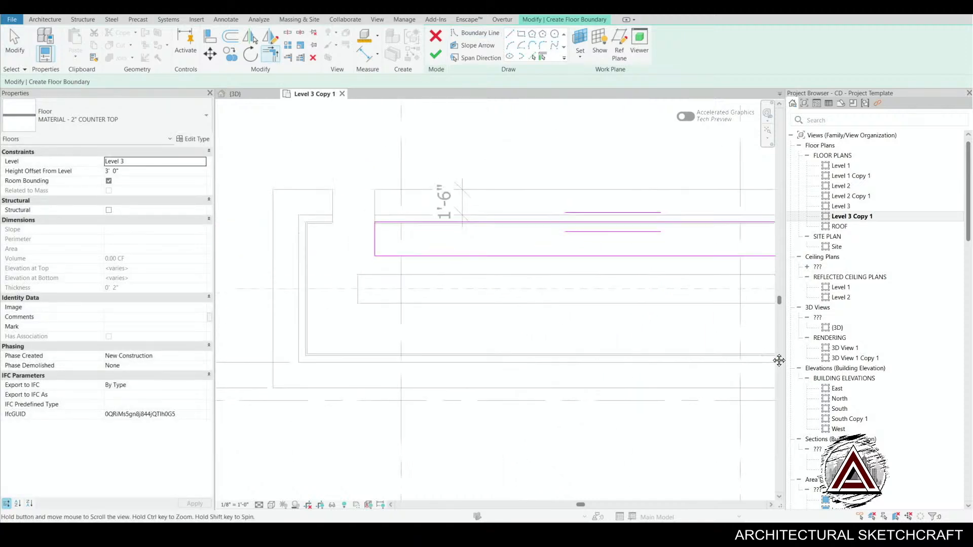
{"action": "key", "text": "Escape"}
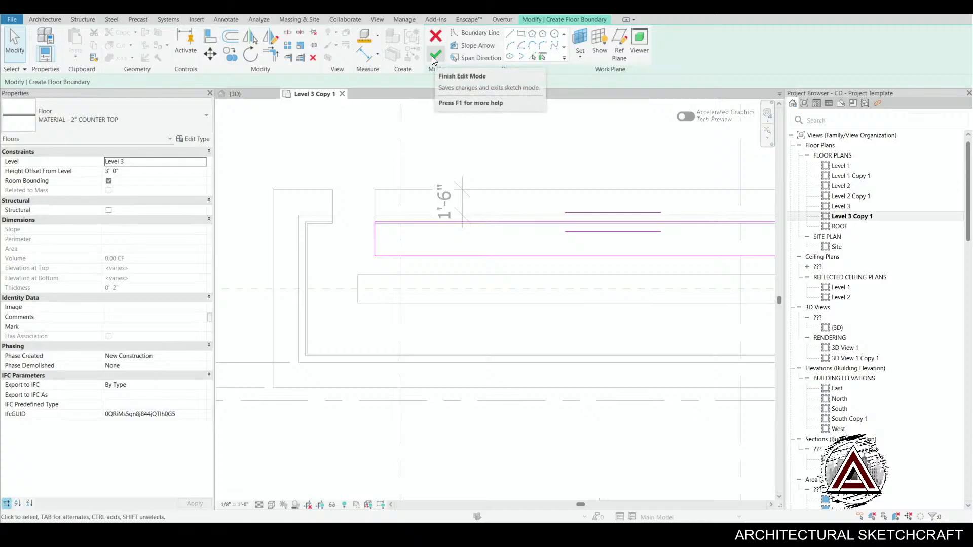
{"action": "left_click", "coordinate": [434, 54]}
{"action": "middle_click_drag", "start_coordinate": [588, 310], "coordinate": [569, 304]}
{"action": "left_click", "coordinate": [504, 332]}
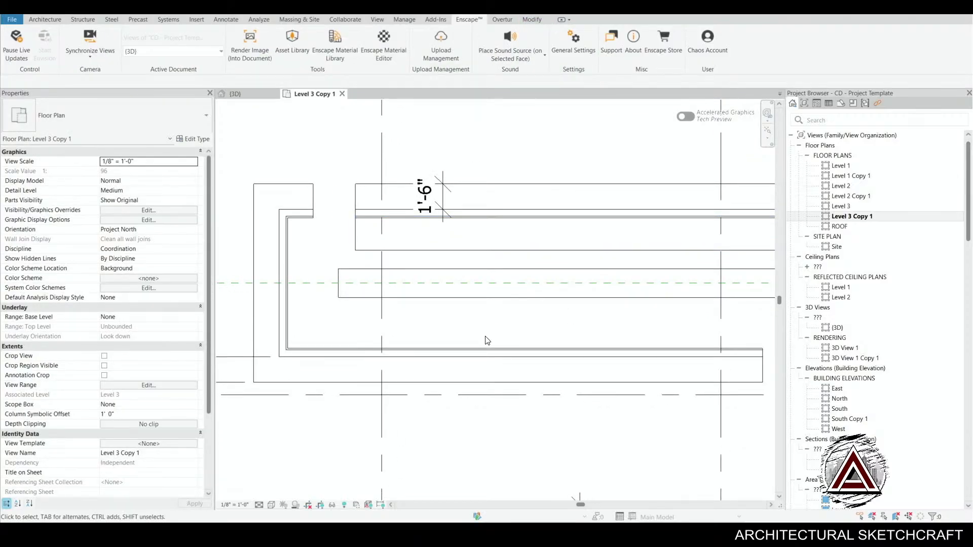
- Add an aligned dimension across the width of the central island counter, placed beyond its left end
{"action": "key", "text": "i"}
{"action": "left_click", "coordinate": [488, 269]}
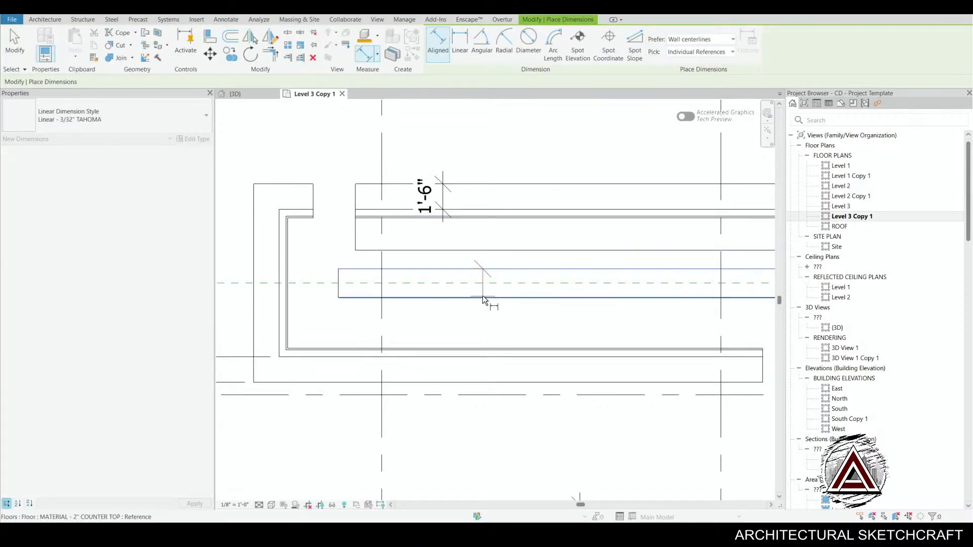
{"action": "left_click", "coordinate": [482, 298]}
{"action": "left_click", "coordinate": [320, 314]}
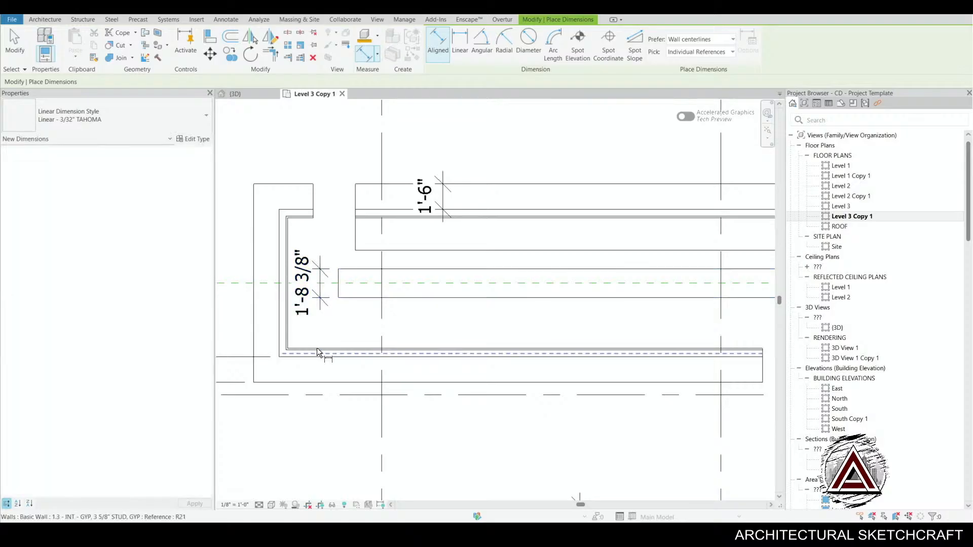
{"action": "key", "text": "Escape"}
{"action": "key", "text": "Escape"}
- Edit the island counter's boundary and set its width to 24" by moving the upper edge
{"action": "left_click", "coordinate": [428, 276]}
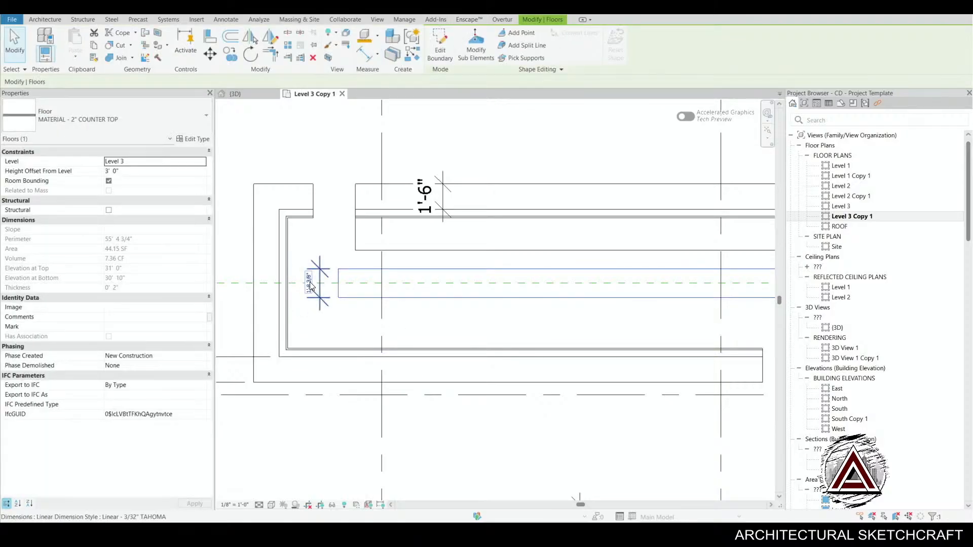
{"action": "left_click", "coordinate": [440, 44]}
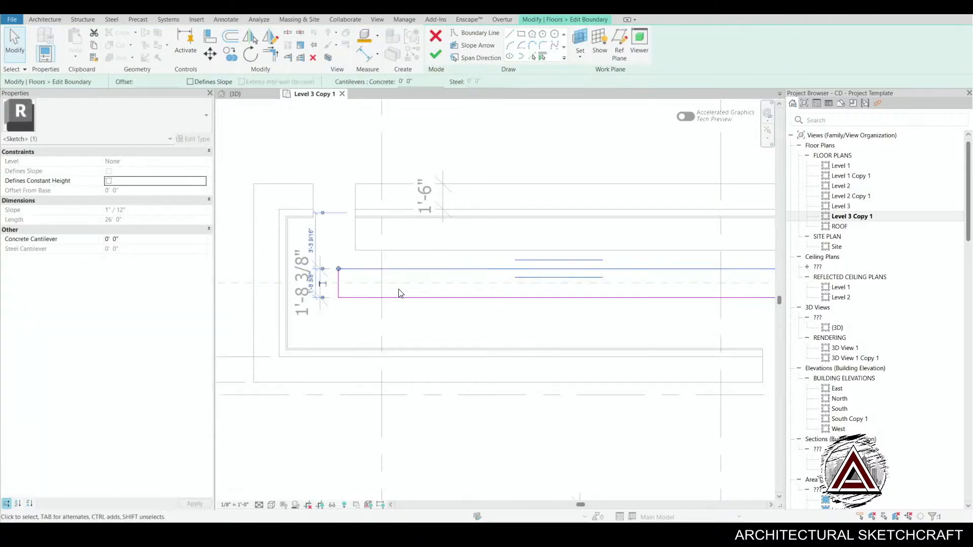
{"action": "left_click", "coordinate": [310, 286]}
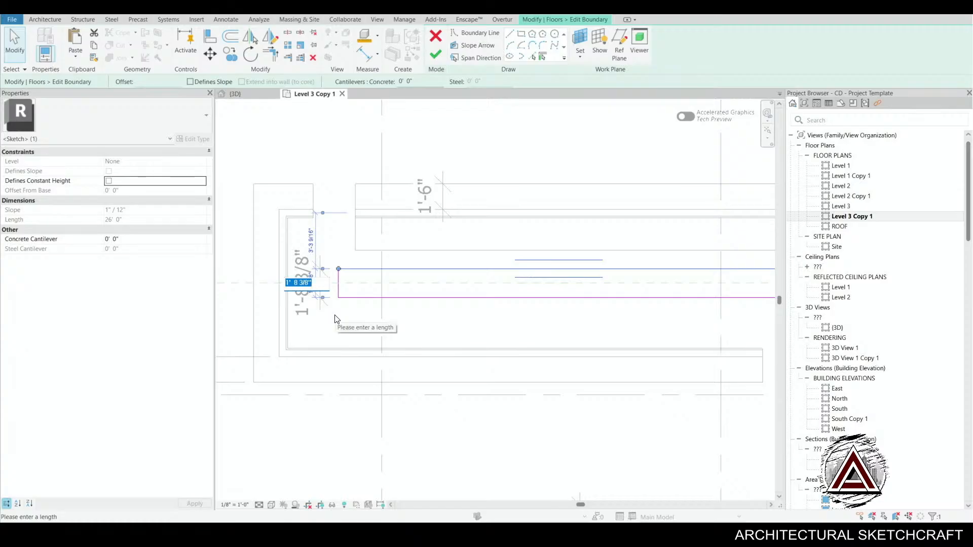
{"action": "type", "text": "24\""}
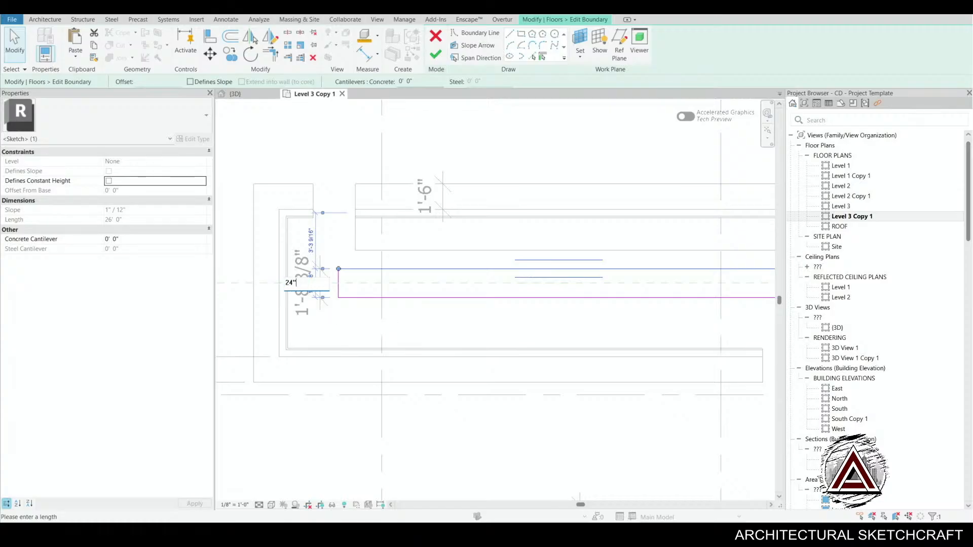
{"action": "key", "text": "Return"}
{"action": "key", "text": "Escape"}
{"action": "scroll", "coordinate": [325, 286], "scroll_direction": "down", "scroll_amount": 2}
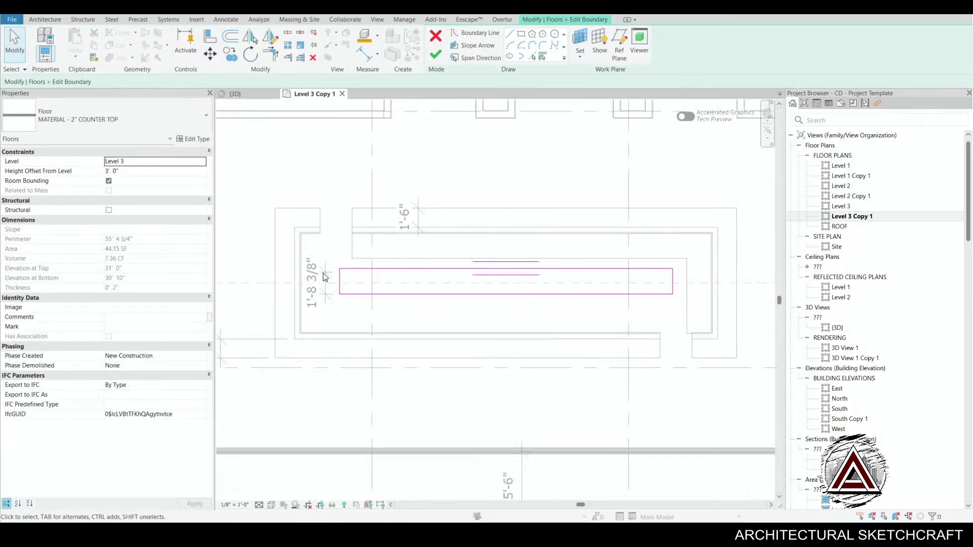
- Move the island's whole boundary so the midpoint of its left end lies on the horizontal reference plane, and finish the sketch
{"action": "left_click_drag", "start_coordinate": [321, 252], "coordinate": [748, 360]}
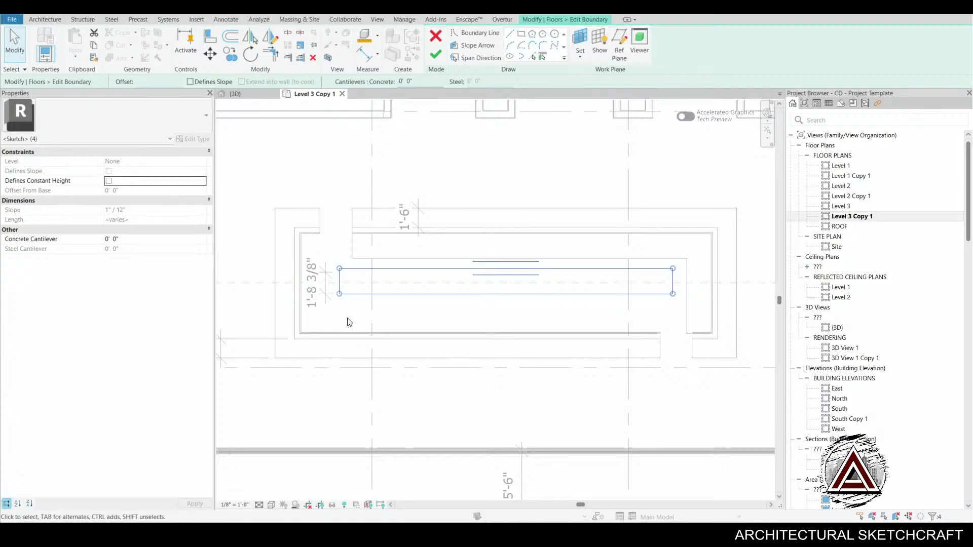
{"action": "scroll", "coordinate": [349, 322], "scroll_direction": "up", "scroll_amount": 3}
{"action": "key", "text": "m"}
{"action": "key", "text": "v"}
{"action": "left_click", "coordinate": [331, 245]}
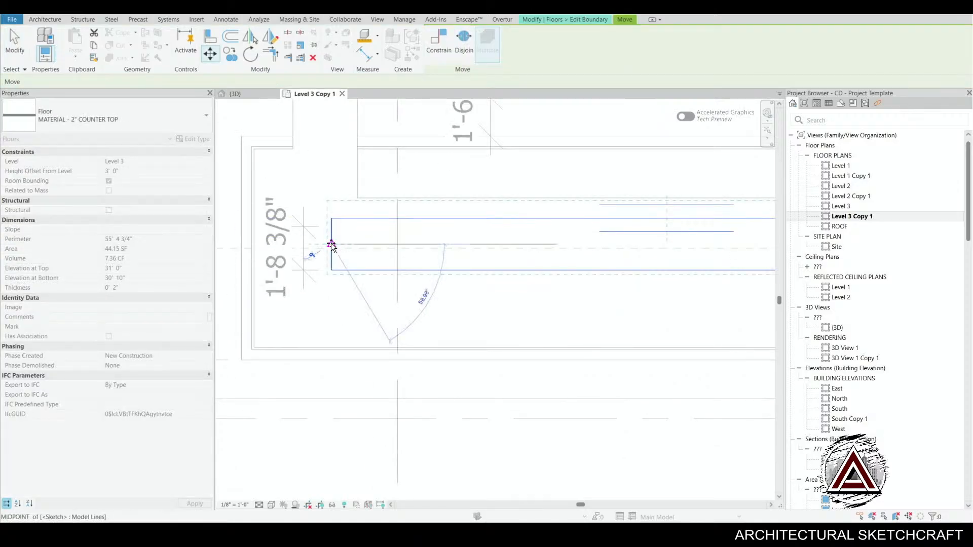
{"action": "scroll", "coordinate": [332, 248], "scroll_direction": "up", "scroll_amount": 2}
{"action": "left_click", "coordinate": [333, 249]}
{"action": "scroll", "coordinate": [333, 249], "scroll_direction": "down", "scroll_amount": 3}
{"action": "middle_click_drag", "start_coordinate": [333, 251], "coordinate": [333, 295]}
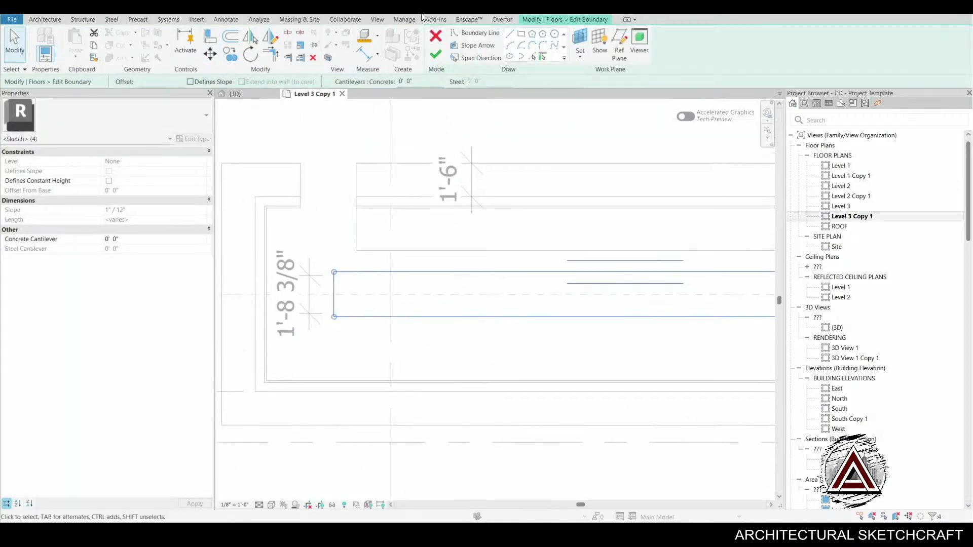
{"action": "left_click", "coordinate": [436, 54]}
{"action": "middle_click_drag", "start_coordinate": [487, 297], "coordinate": [478, 302]}
{"action": "key", "text": "Escape"}
{"action": "scroll", "coordinate": [350, 176], "scroll_direction": "down", "scroll_amount": 2}
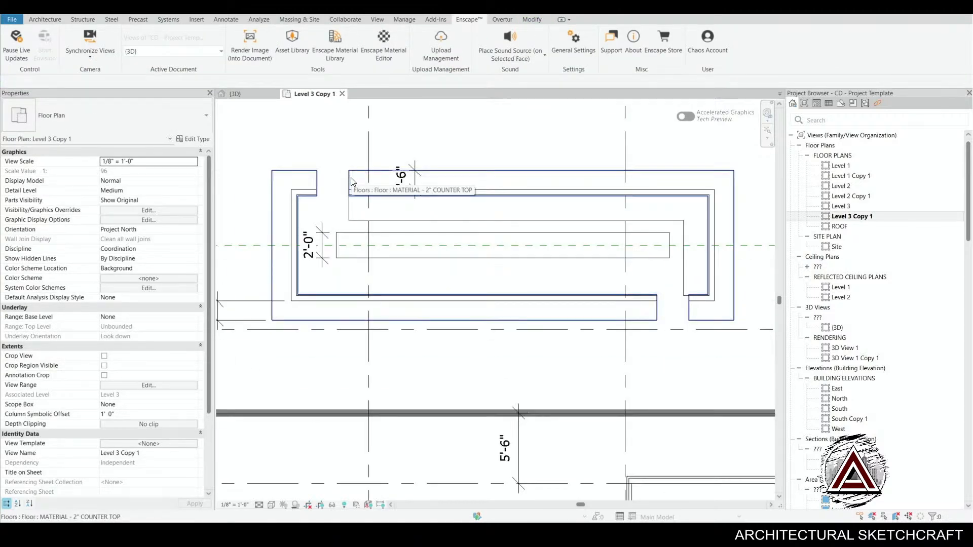
- Copy the outer countertop floor and paste a duplicate aligned to the same place
{"action": "scroll", "coordinate": [351, 182], "scroll_direction": "down", "scroll_amount": 1}
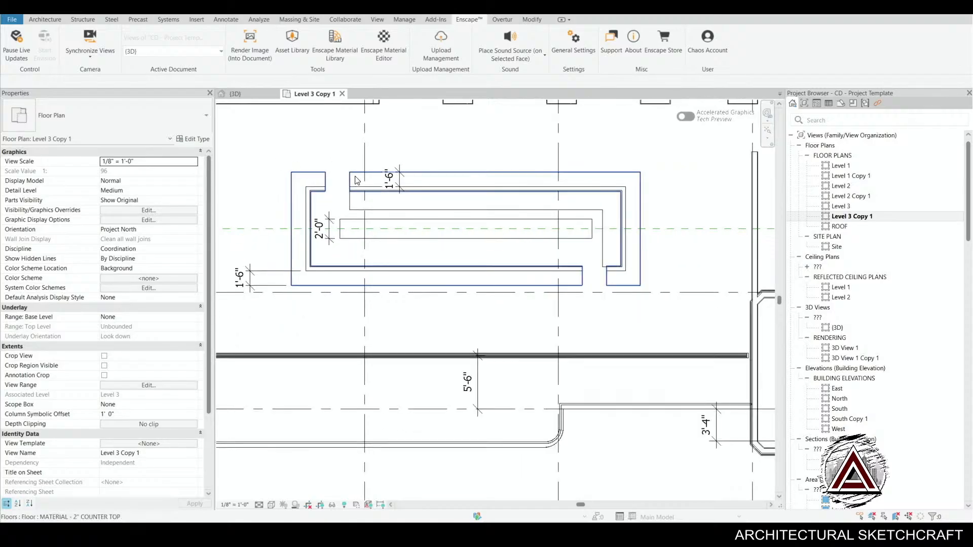
{"action": "left_click", "coordinate": [356, 181]}
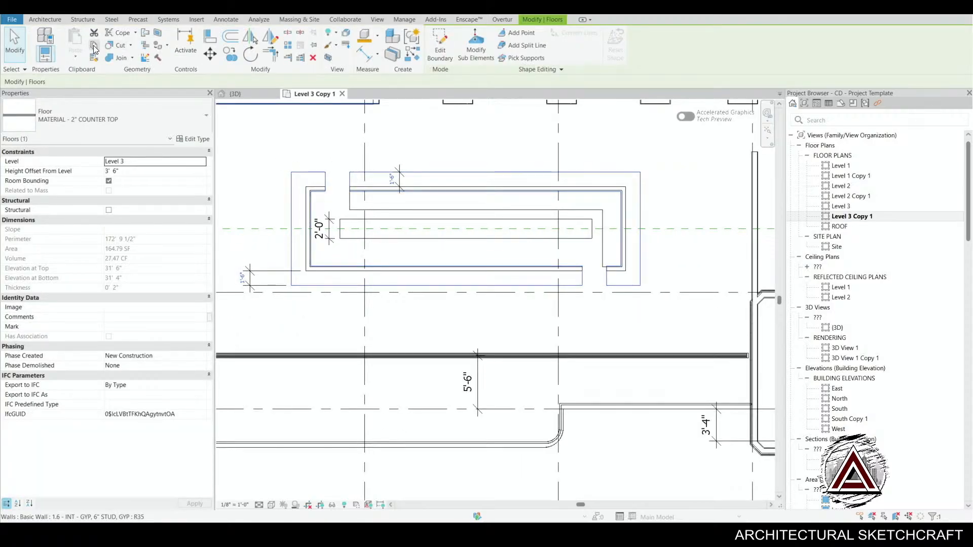
{"action": "left_click", "coordinate": [76, 57]}
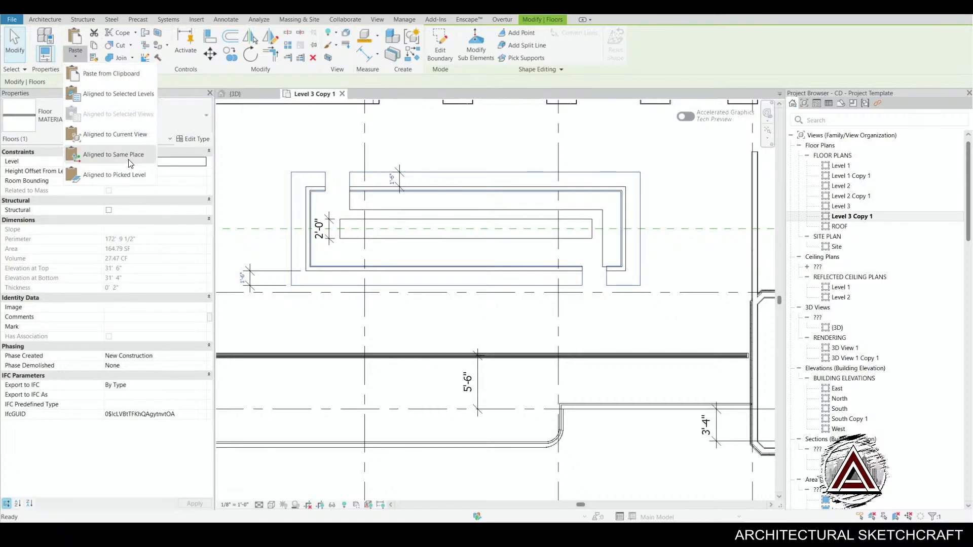
{"action": "left_click", "coordinate": [114, 155]}
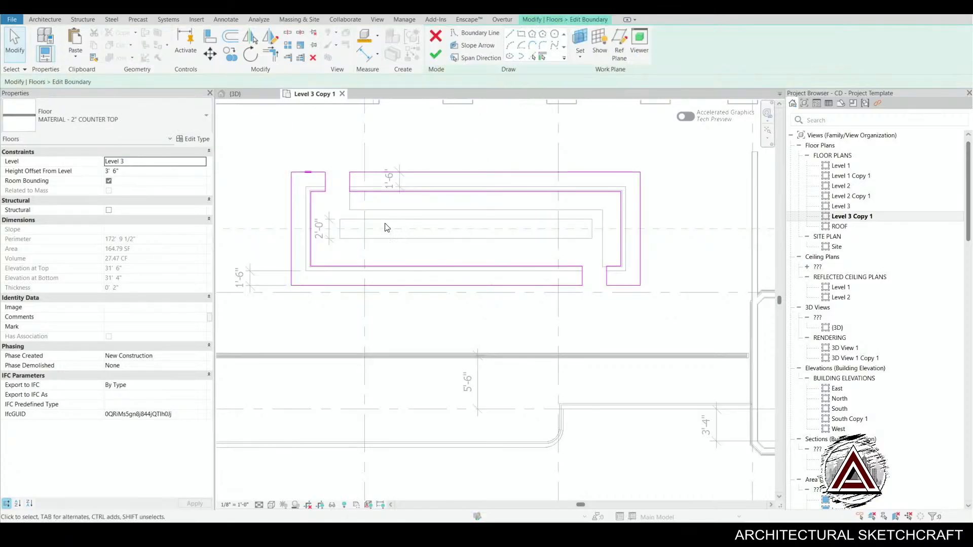
- Delete the left-hand L-shaped loop from the duplicate countertop's boundary, finish the sketch and deselect the floor
{"action": "key", "text": "Tab"}
{"action": "left_click", "coordinate": [310, 199]}
{"action": "key", "text": "Delete"}
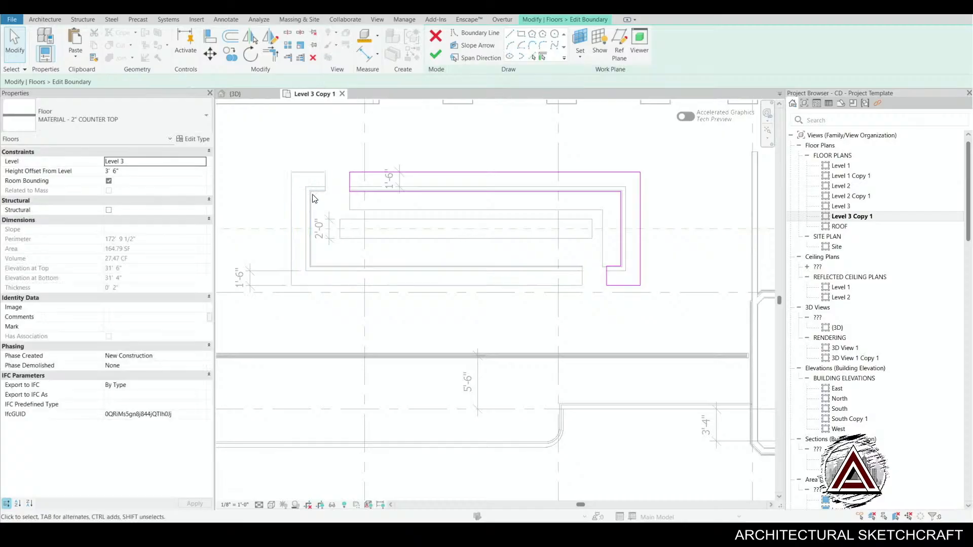
{"action": "left_click", "coordinate": [437, 57]}
{"action": "key", "text": "Escape"}
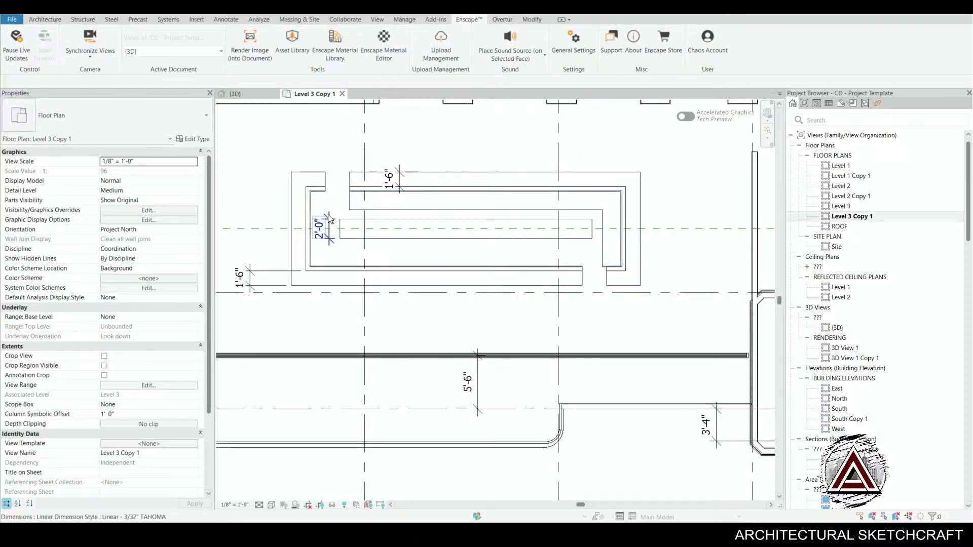
- Delete the right-hand L-shaped loop from the original countertop's boundary, finish the sketch and delete the dimension that loses its reference
{"action": "left_click", "coordinate": [328, 184]}
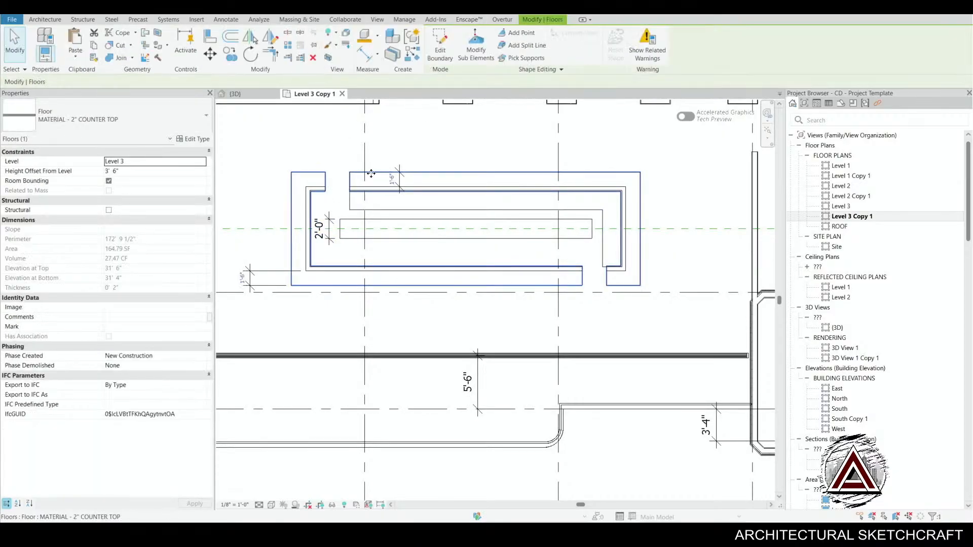
{"action": "left_click", "coordinate": [439, 43]}
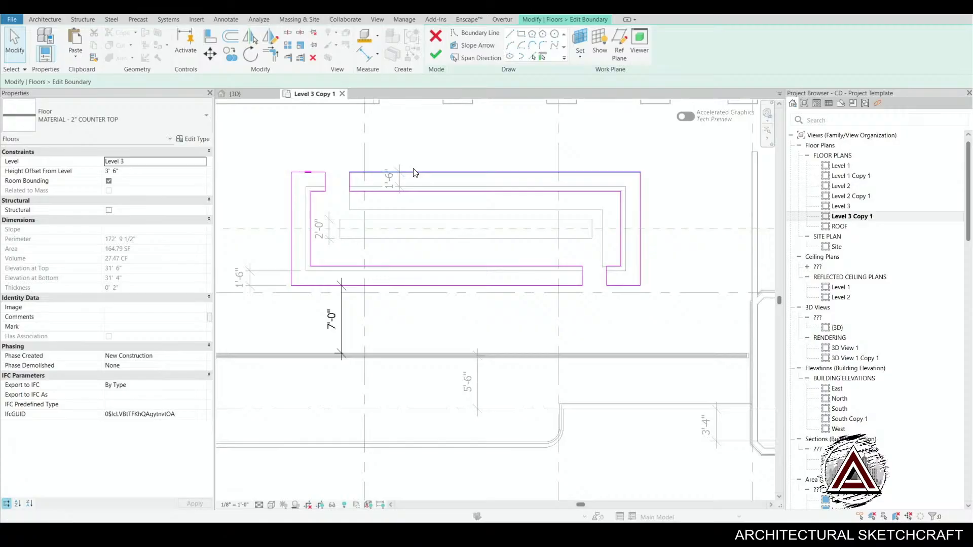
{"action": "key", "text": "Tab"}
{"action": "left_click", "coordinate": [414, 172]}
{"action": "key", "text": "Delete"}
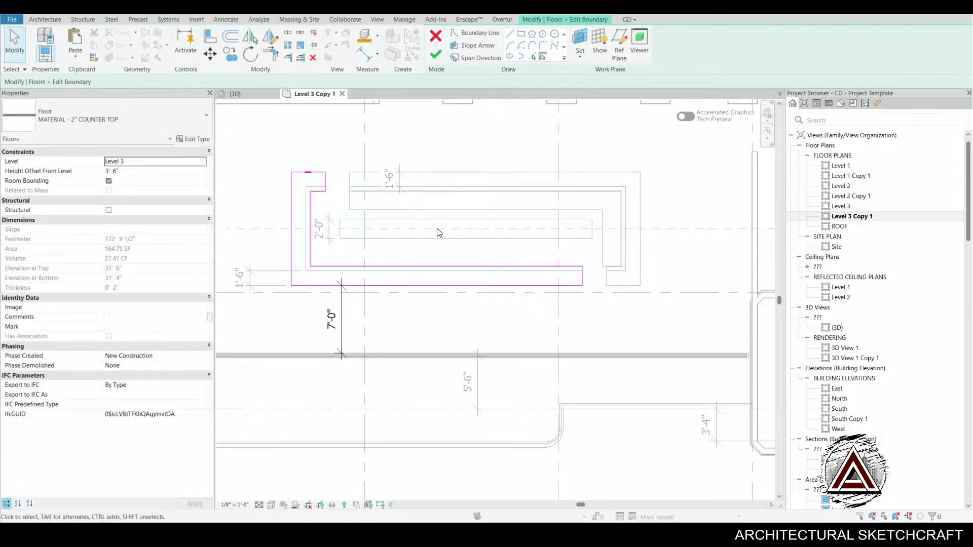
{"action": "left_click", "coordinate": [435, 59]}
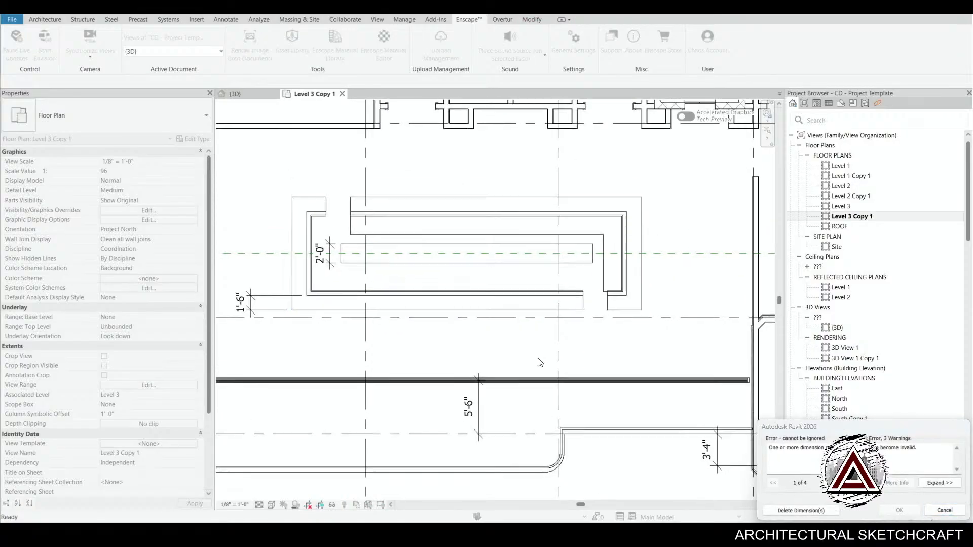
{"action": "left_click", "coordinate": [835, 510]}
{"action": "key", "text": "Escape"}
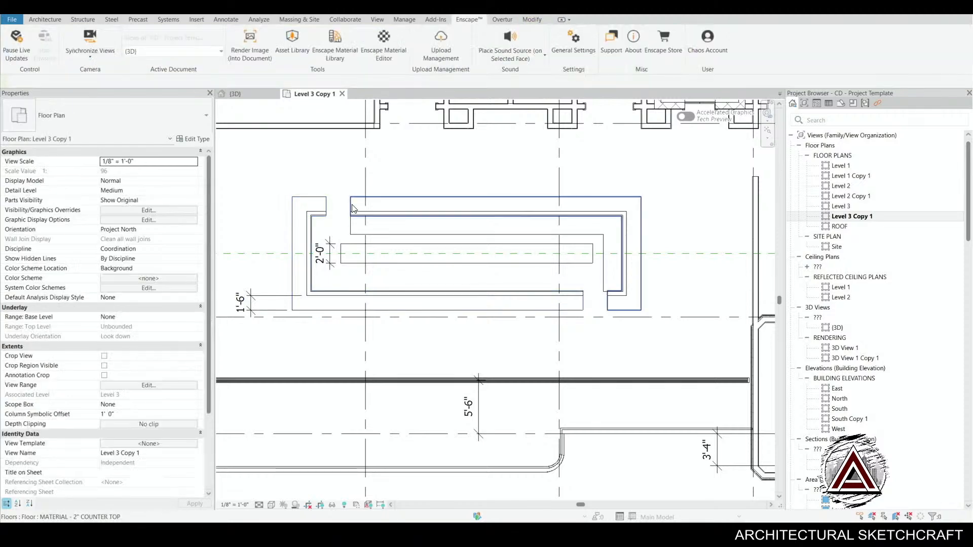
- Select the upper right countertop, its wall and the inner counter, and move them so the inner counter's edge meets the island's upper edge
{"action": "middle_click_drag", "start_coordinate": [358, 204], "coordinate": [350, 205]}
{"action": "left_click_drag", "start_coordinate": [336, 188], "coordinate": [682, 268]}
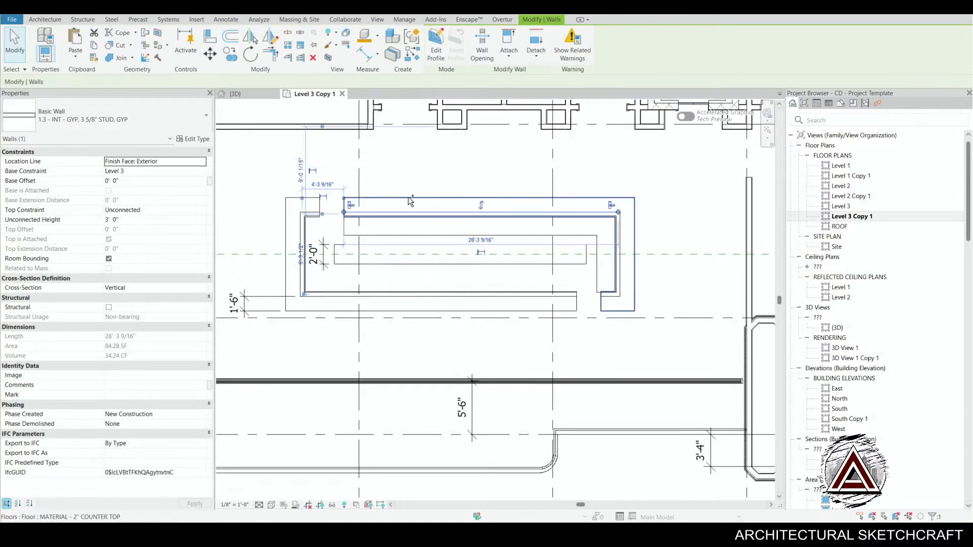
{"action": "left_click", "coordinate": [434, 236], "text": "ctrl"}
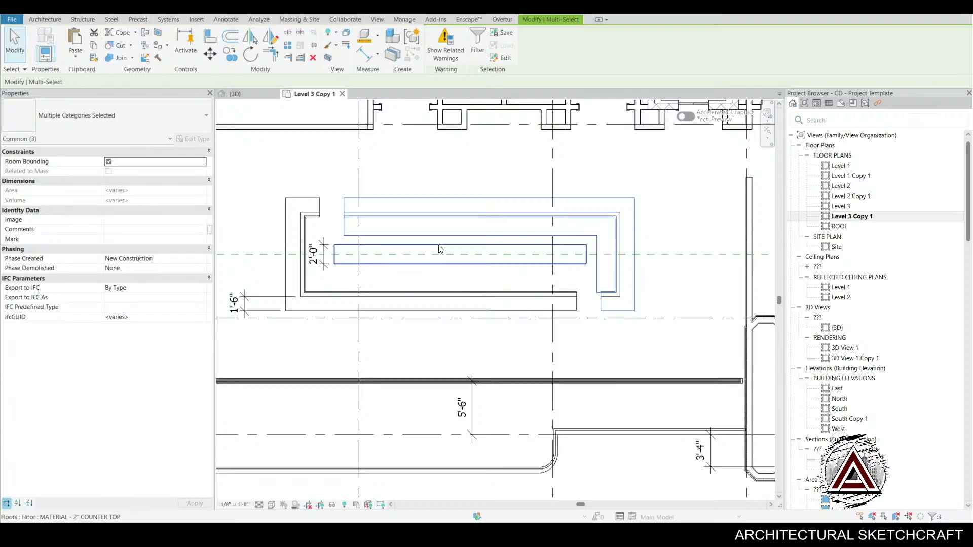
{"action": "middle_click_drag", "start_coordinate": [701, 262], "coordinate": [702, 269]}
{"action": "scroll", "coordinate": [410, 237], "scroll_direction": "up", "scroll_amount": 3}
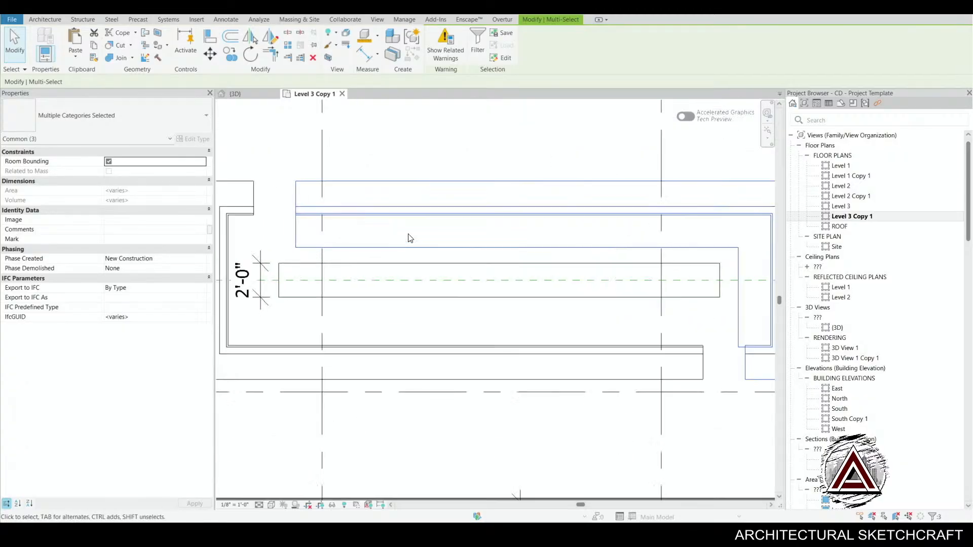
{"action": "left_click_drag", "start_coordinate": [411, 246], "coordinate": [418, 263]}
- Move the upper right counter assembly 3' up from the island's upper edge and deselect it
{"action": "key", "text": "m"}
{"action": "key", "text": "v"}
{"action": "left_click", "coordinate": [427, 264]}
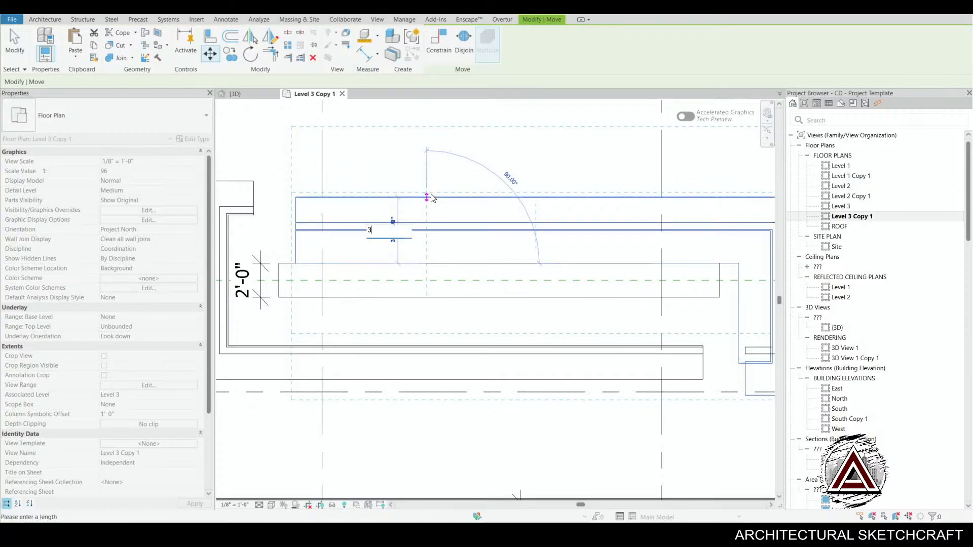
{"action": "left_click", "coordinate": [430, 197]}
{"action": "scroll", "coordinate": [439, 287], "scroll_direction": "down", "scroll_amount": 2}
{"action": "key", "text": "Escape"}
{"action": "middle_click_drag", "start_coordinate": [616, 282], "coordinate": [528, 282]}
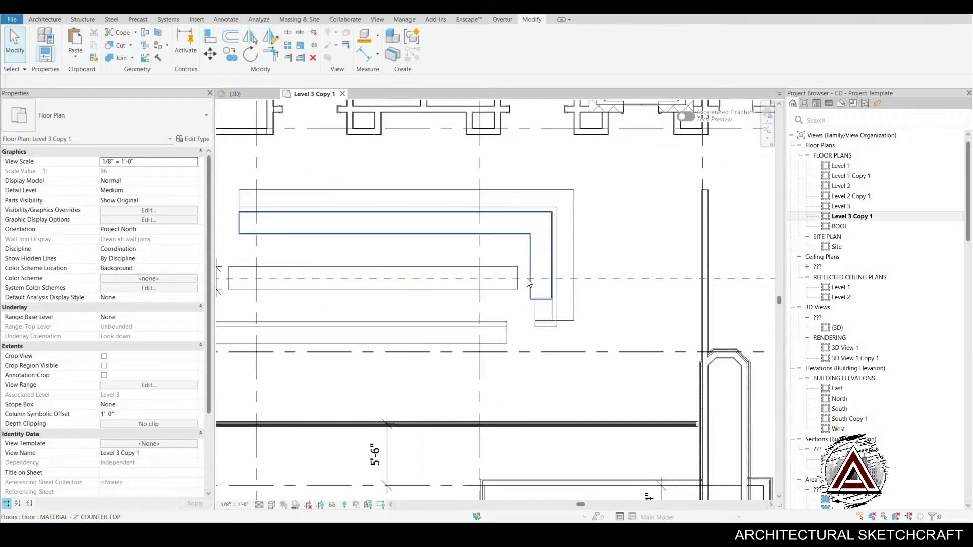
- Mirror a copy of the inner L-shaped counter across the horizontal reference plane through the island
{"action": "scroll", "coordinate": [540, 273], "scroll_direction": "down", "scroll_amount": 2}
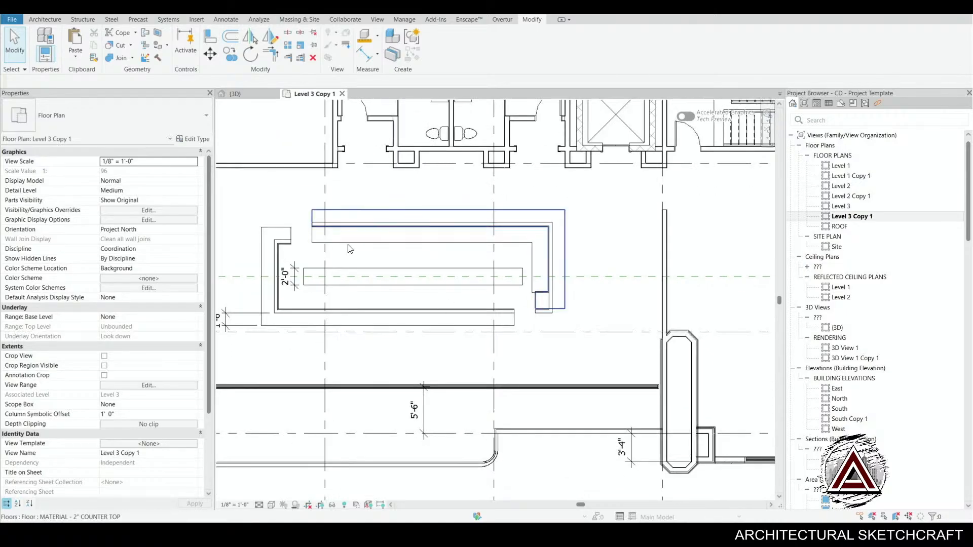
{"action": "mouse_move", "coordinate": [394, 274]}
{"action": "middle_mouse_down"}
{"action": "mouse_move", "coordinate": [402, 273]}
{"action": "mouse_move", "coordinate": [390, 273]}
{"action": "middle_mouse_up"}
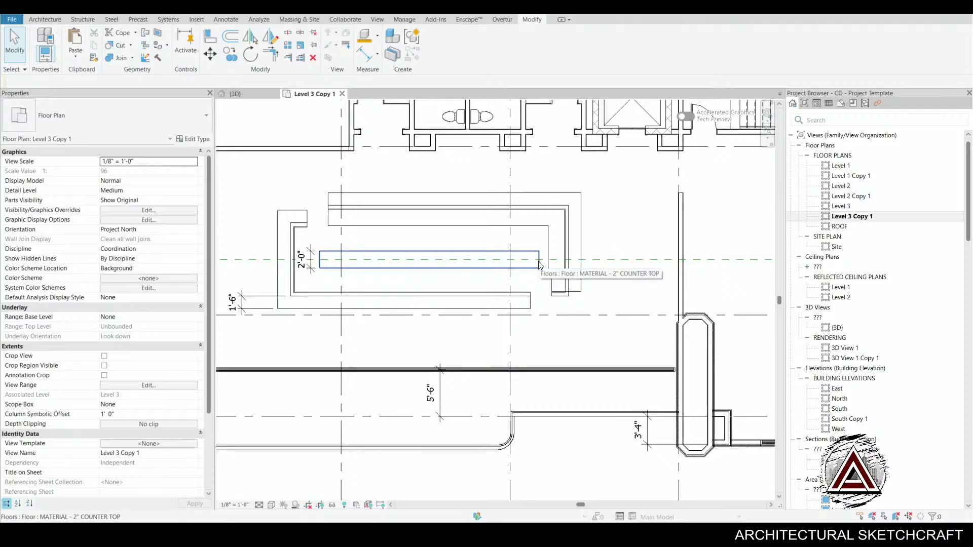
{"action": "middle_click_drag", "start_coordinate": [539, 265], "coordinate": [485, 267]}
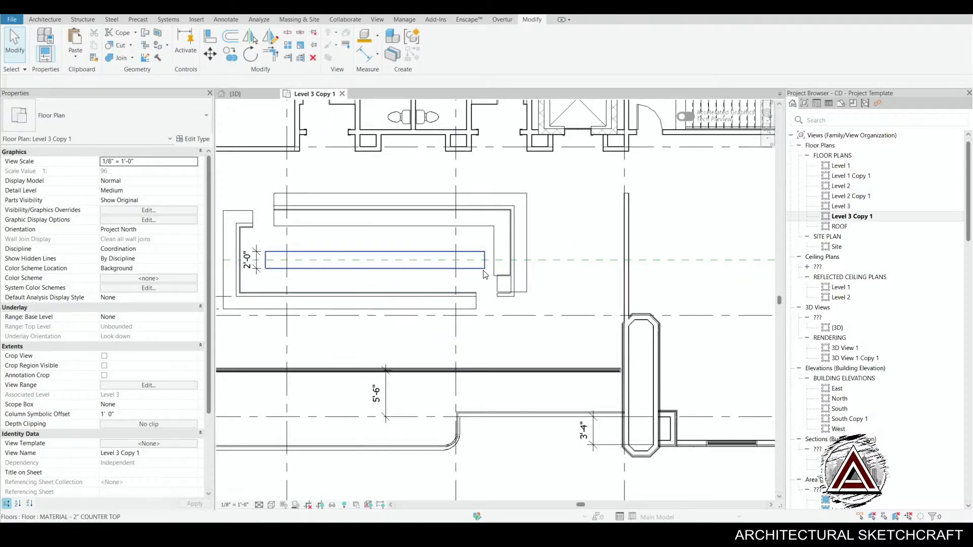
{"action": "middle_click_drag", "start_coordinate": [474, 283], "coordinate": [529, 292]}
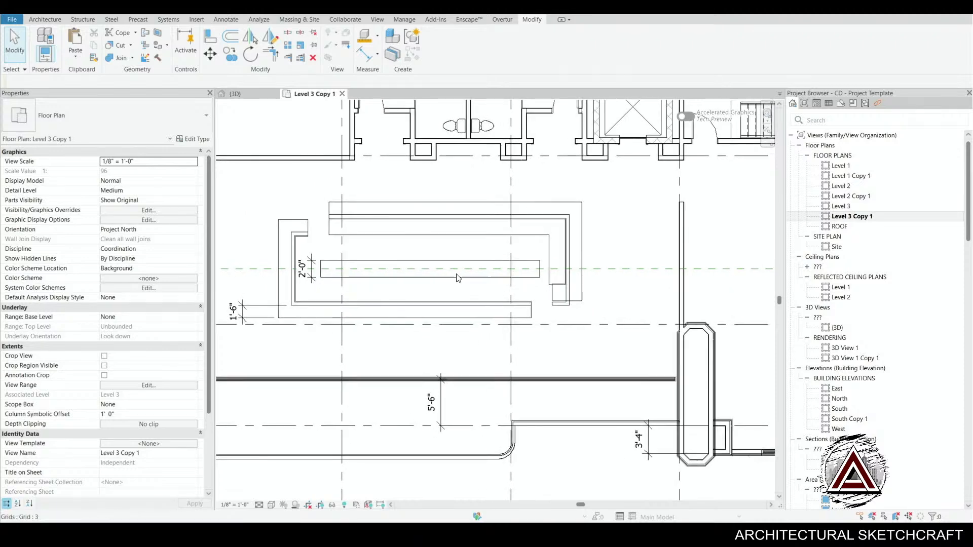
{"action": "left_click", "coordinate": [439, 234]}
{"action": "left_click", "coordinate": [270, 36]}
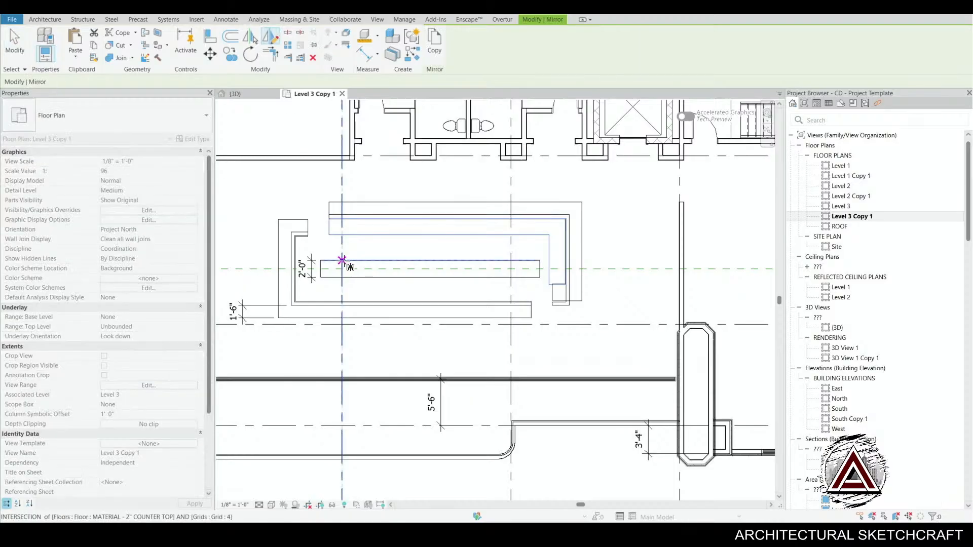
{"action": "scroll", "coordinate": [341, 261], "scroll_direction": "up", "scroll_amount": 1}
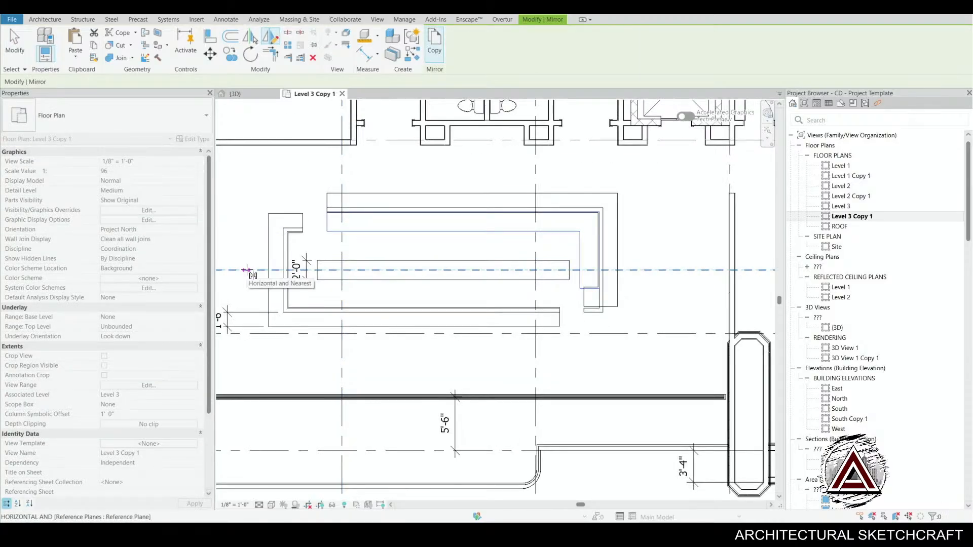
{"action": "left_click", "coordinate": [247, 270]}
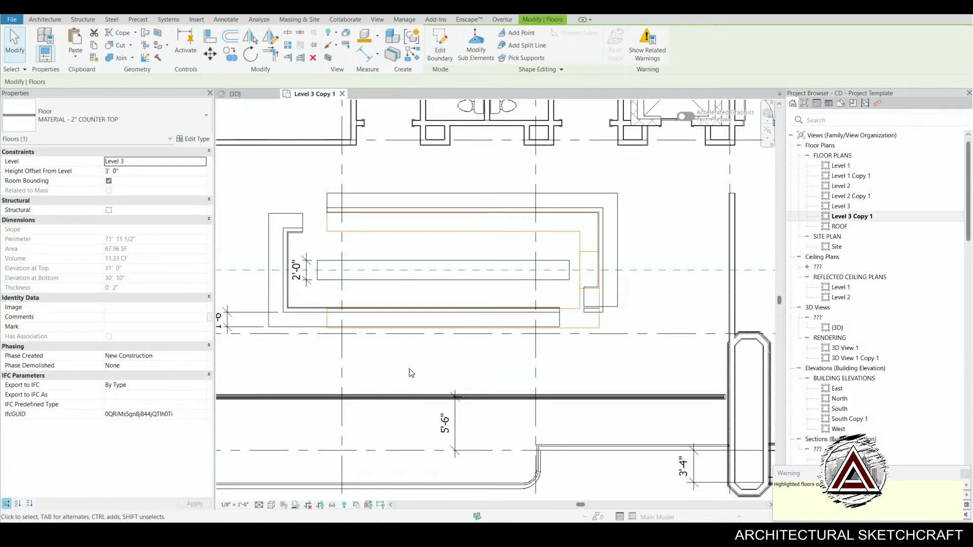
{"action": "left_click", "coordinate": [411, 373]}
- Mirror the lower inner counter without keeping the original, about a vertical axis drawn through the midpoint of the island's upper edge
{"action": "left_click", "coordinate": [603, 329]}
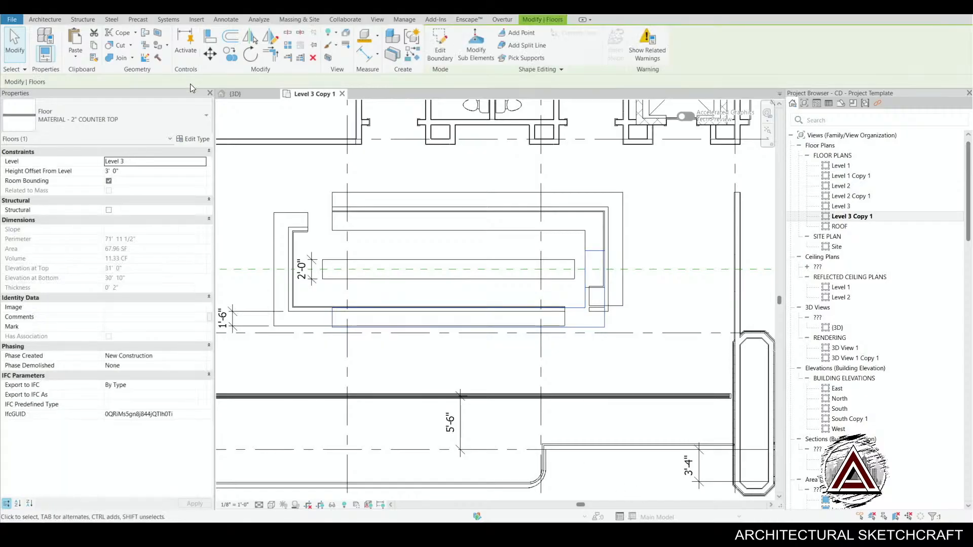
{"action": "left_click", "coordinate": [269, 36]}
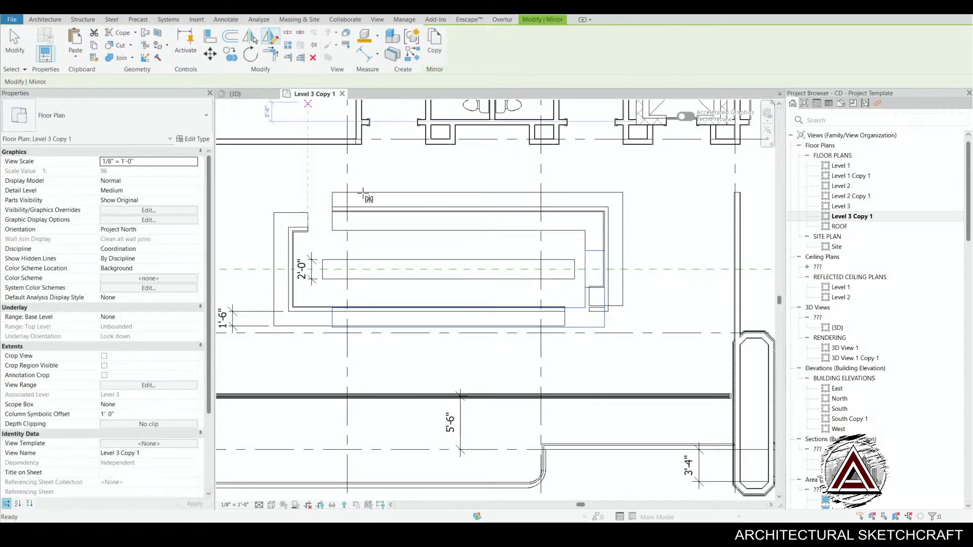
{"action": "left_click", "coordinate": [448, 261]}
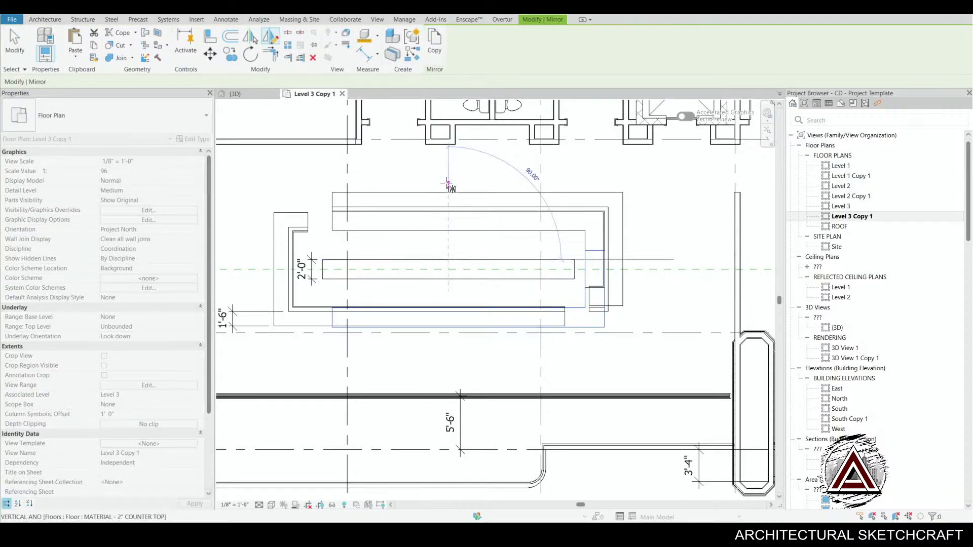
{"action": "left_click", "coordinate": [449, 182]}
{"action": "middle_click_drag", "start_coordinate": [430, 306], "coordinate": [444, 308]}
{"action": "key", "text": "Escape"}
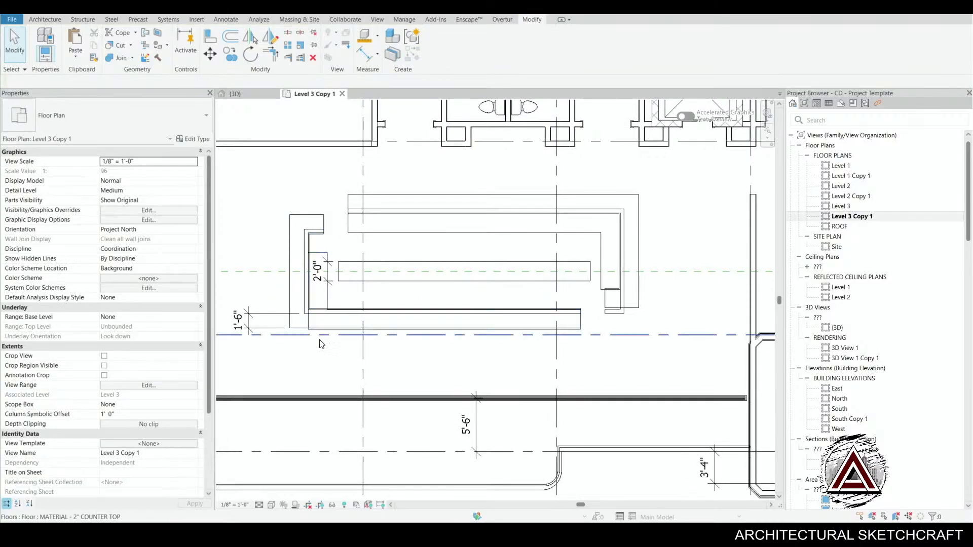
- Move the mirrored inner counter up so it fits against the inside corner of the lower left bar wall
{"action": "left_click", "coordinate": [328, 299]}
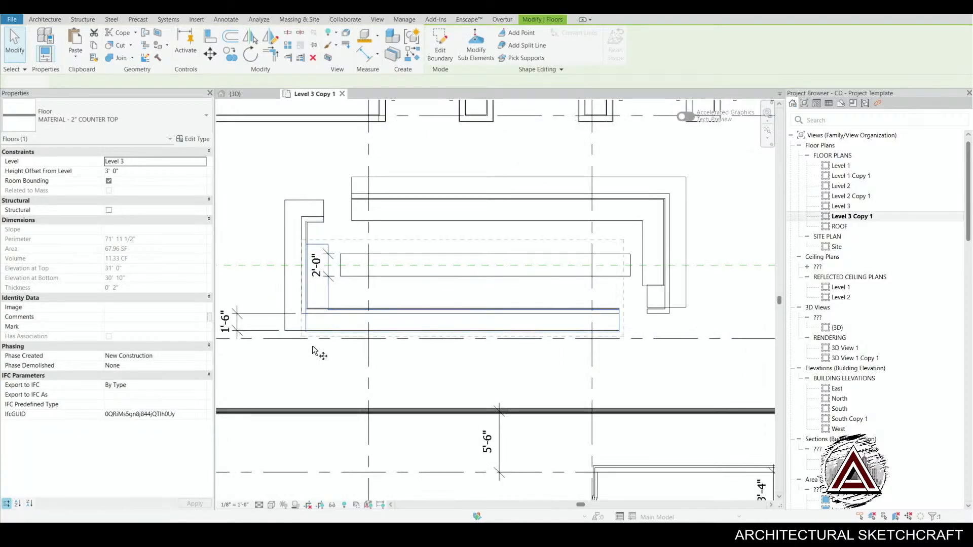
{"action": "key", "text": "m"}
{"action": "key", "text": "v"}
{"action": "scroll", "coordinate": [319, 336], "scroll_direction": "up", "scroll_amount": 3}
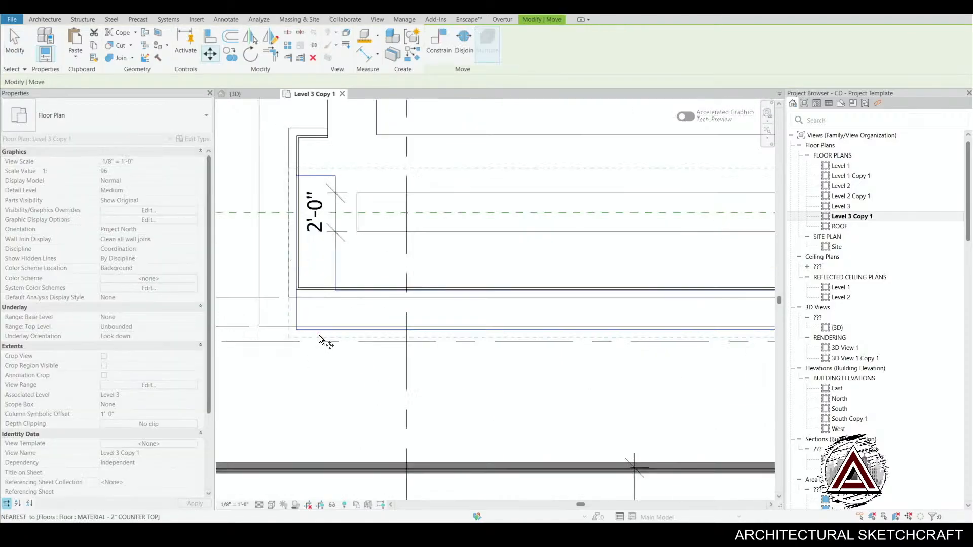
{"action": "left_click", "coordinate": [323, 294]}
{"action": "scroll", "coordinate": [355, 289], "scroll_direction": "down", "scroll_amount": 4}
{"action": "key", "text": "Escape"}
{"action": "middle_click_drag", "start_coordinate": [344, 330], "coordinate": [346, 293]}
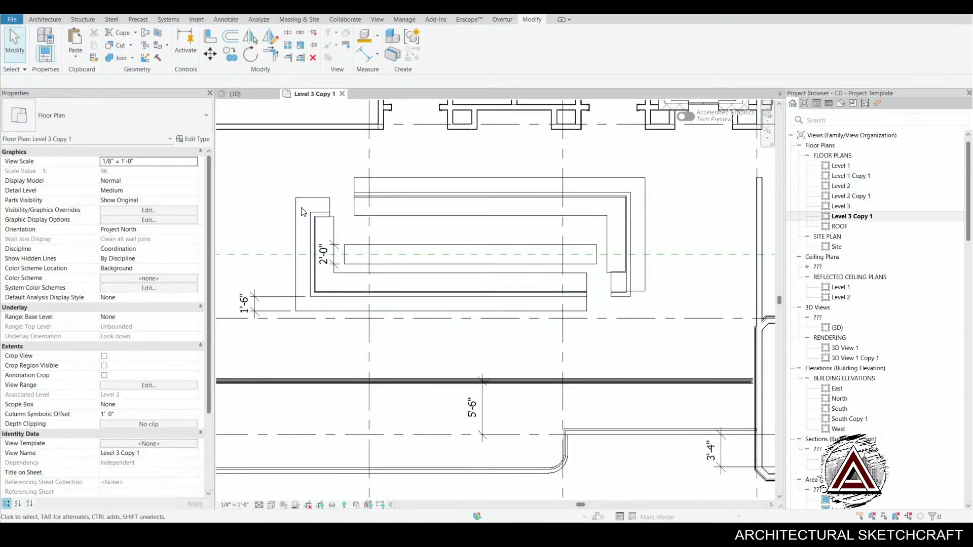
- Select the lower left countertop, its walls and the inner counter, and move them so the inner counter's edge meets the island's lower edge
{"action": "left_click_drag", "start_coordinate": [339, 324], "coordinate": [343, 355]}
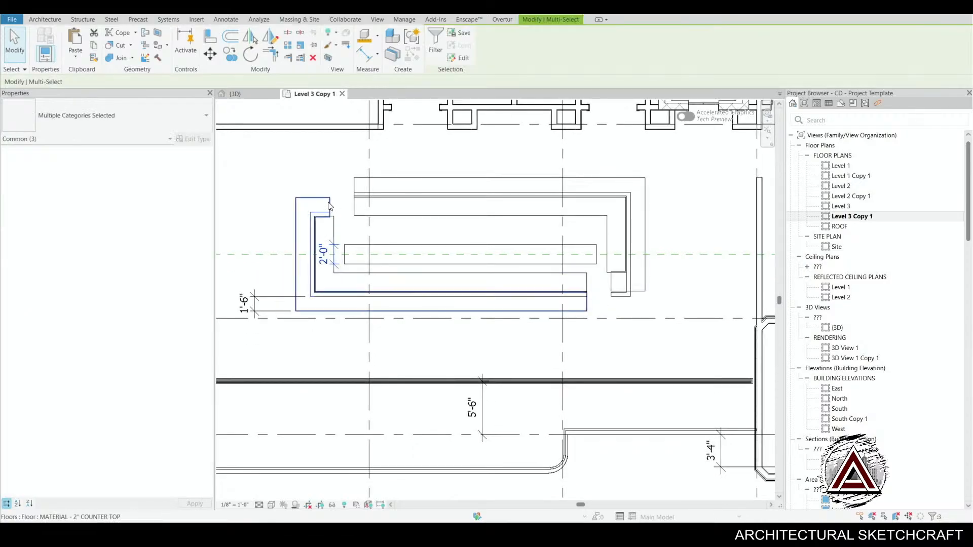
{"action": "left_click", "coordinate": [580, 302], "text": "ctrl"}
{"action": "scroll", "coordinate": [477, 274], "scroll_direction": "up", "scroll_amount": 3}
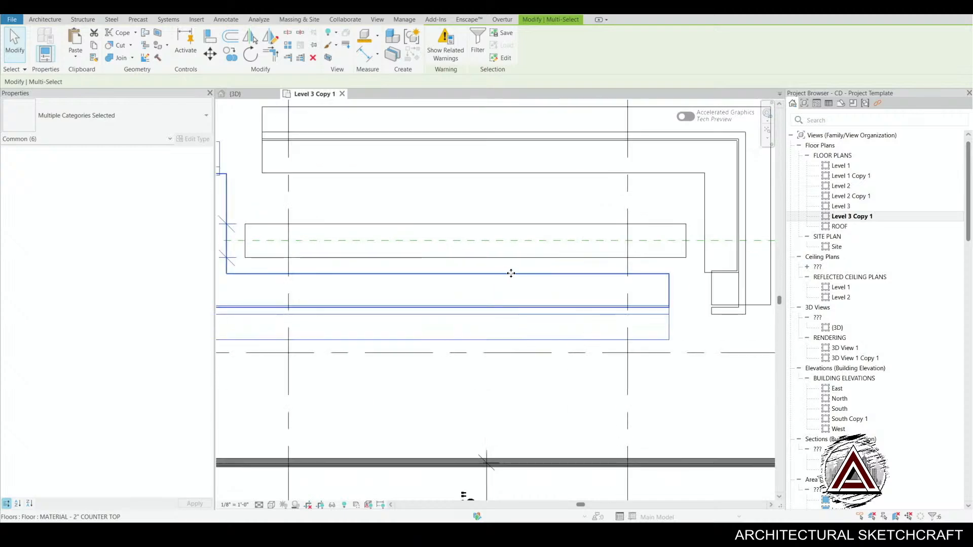
{"action": "key", "text": "m"}
{"action": "key", "text": "v"}
{"action": "left_click", "coordinate": [506, 272]}
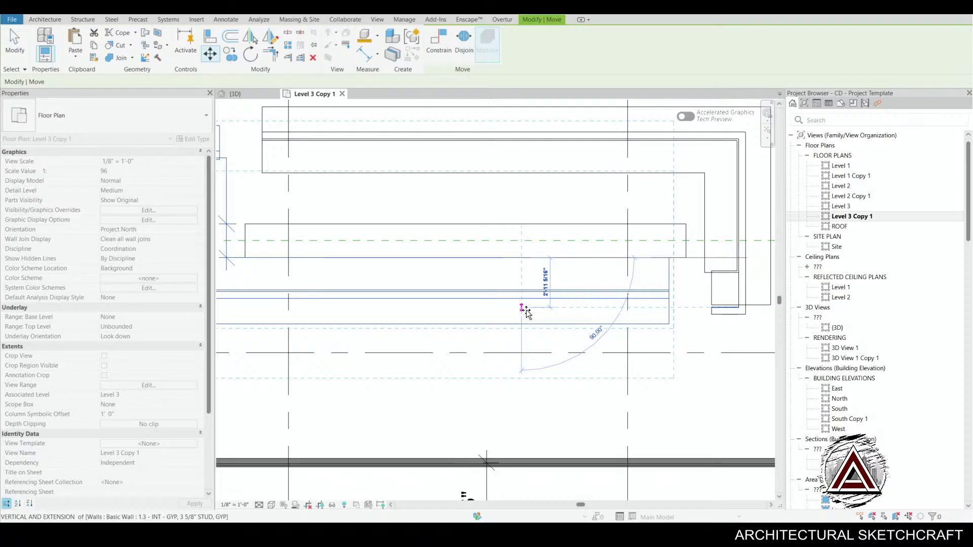
- Move the lower left counter assembly 3' down from the island's lower edge and deselect it
{"action": "type", "text": "3'"}
{"action": "key", "text": "Return"}
{"action": "scroll", "coordinate": [537, 324], "scroll_direction": "down", "scroll_amount": 3}
{"action": "scroll", "coordinate": [550, 327], "scroll_direction": "up", "scroll_amount": 2}
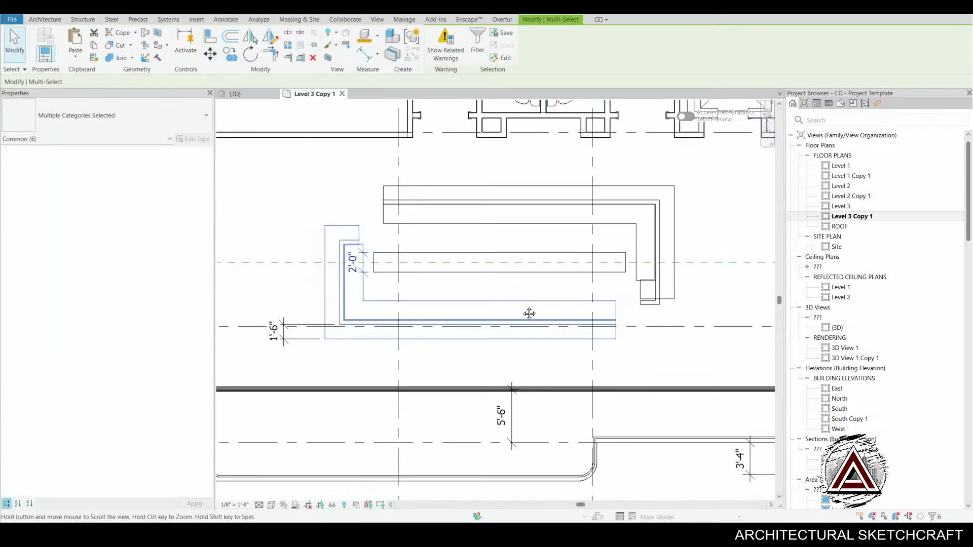
{"action": "key", "text": "Escape"}
{"action": "middle_click_drag", "start_coordinate": [553, 330], "coordinate": [475, 440]}
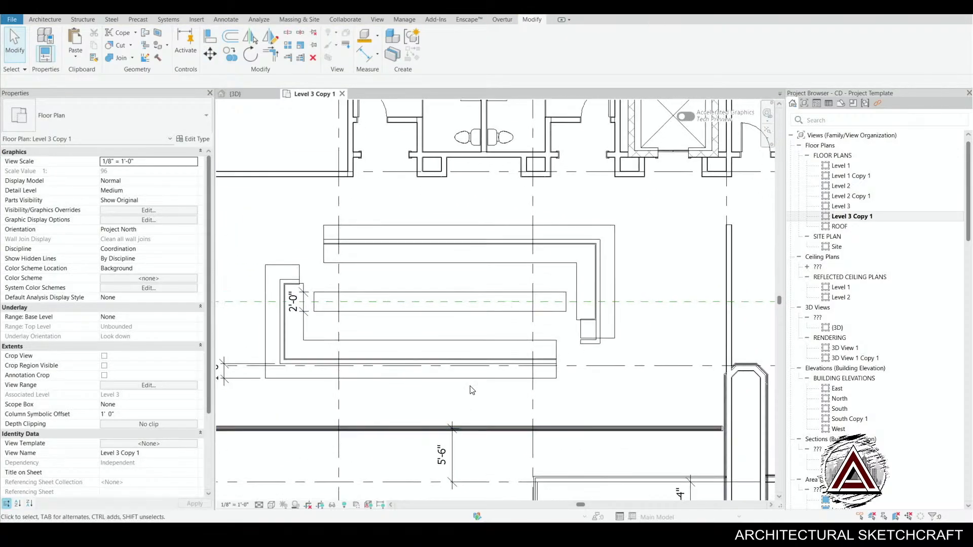
- Edit the lower left countertop's boundary and move the short return at its upper end about 4' up
{"action": "middle_click_drag", "start_coordinate": [466, 228], "coordinate": [477, 208]}
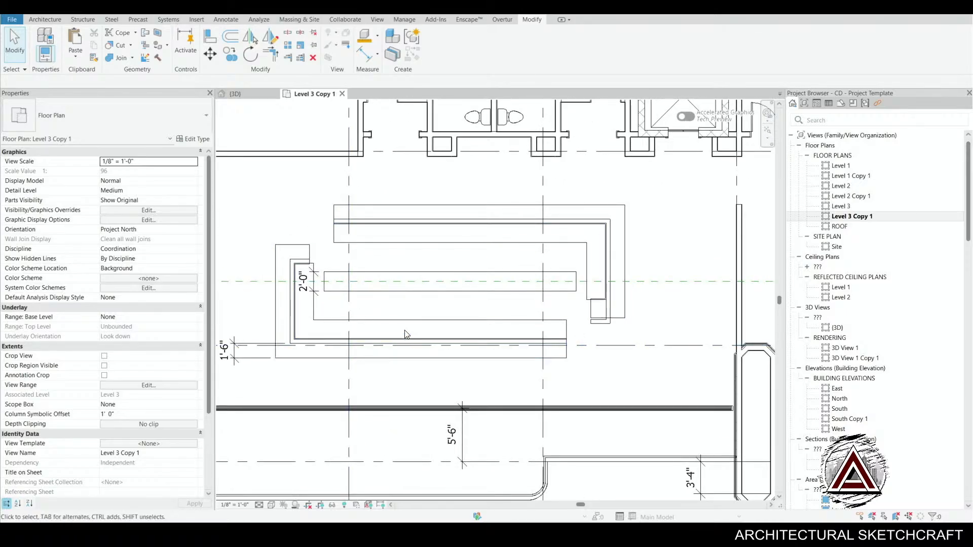
{"action": "middle_click_drag", "start_coordinate": [297, 271], "coordinate": [317, 290]}
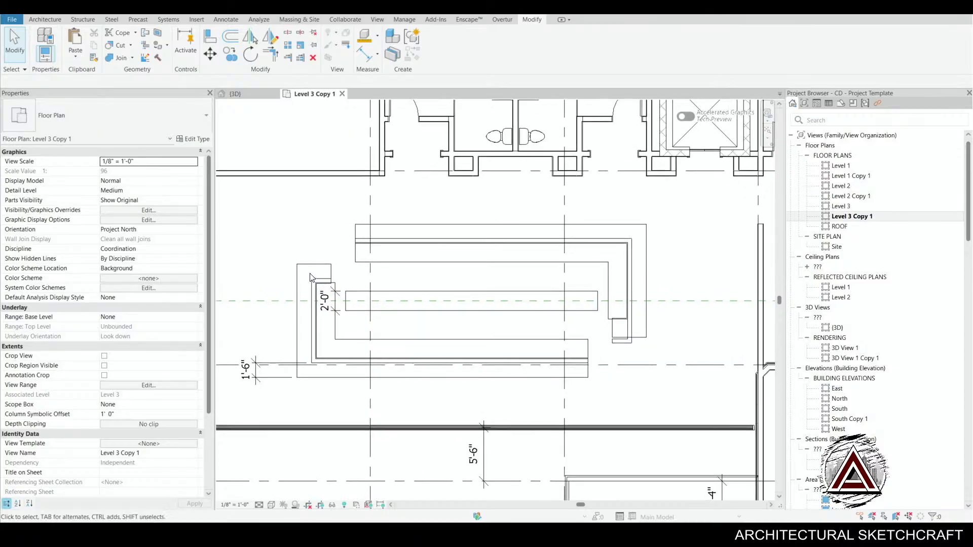
{"action": "left_click", "coordinate": [316, 276]}
{"action": "left_click", "coordinate": [434, 45]}
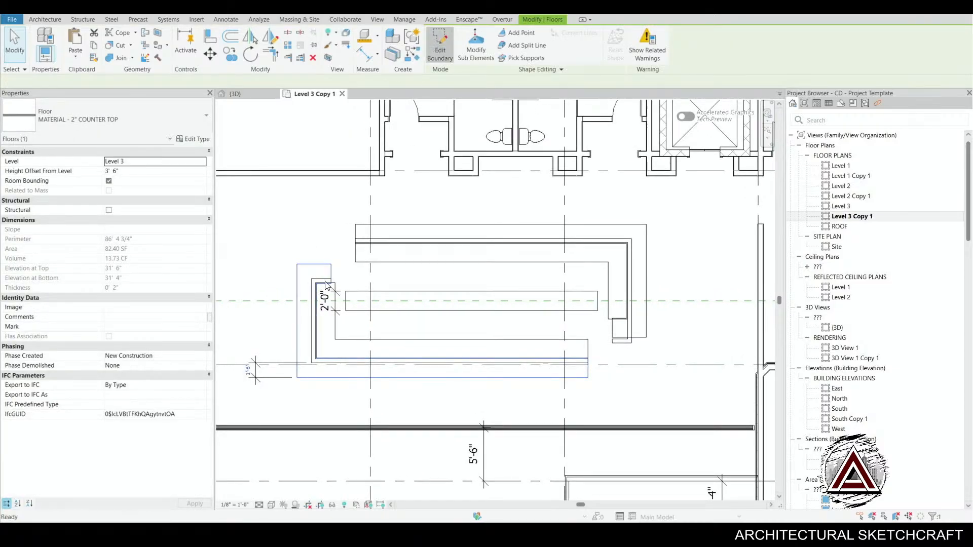
{"action": "scroll", "coordinate": [319, 261], "scroll_direction": "up", "scroll_amount": 3}
{"action": "key", "text": "m"}
{"action": "key", "text": "v"}
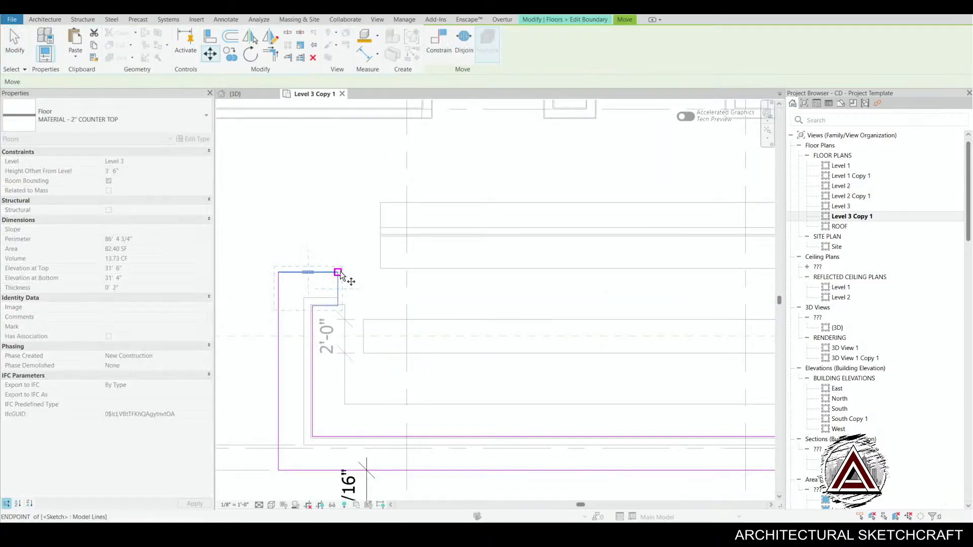
{"action": "left_click", "coordinate": [338, 272]}
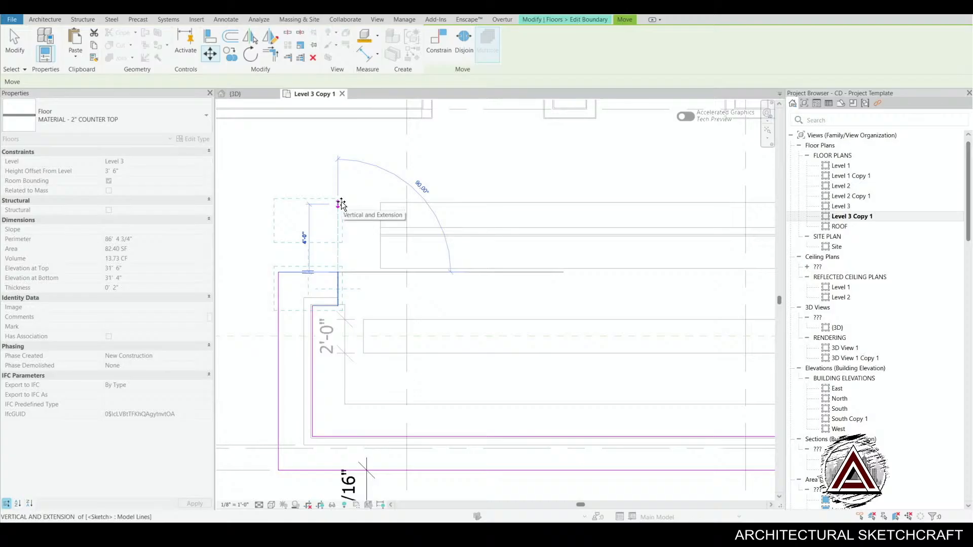
{"action": "left_click", "coordinate": [341, 203]}
{"action": "left_click", "coordinate": [368, 260]}
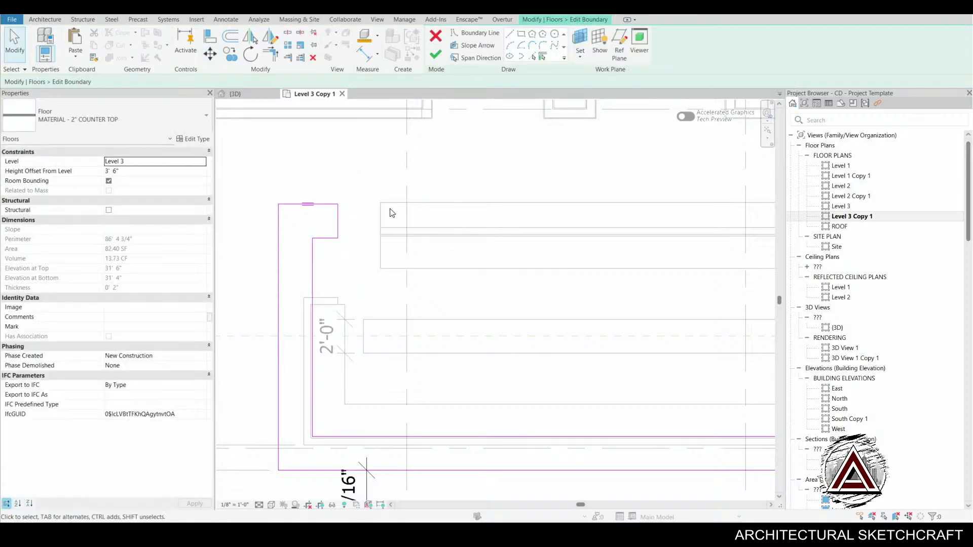
- Sketch a horizontal guide line along the upper countertop's outer edge and move the left return's edges onto it
{"action": "left_click", "coordinate": [509, 34]}
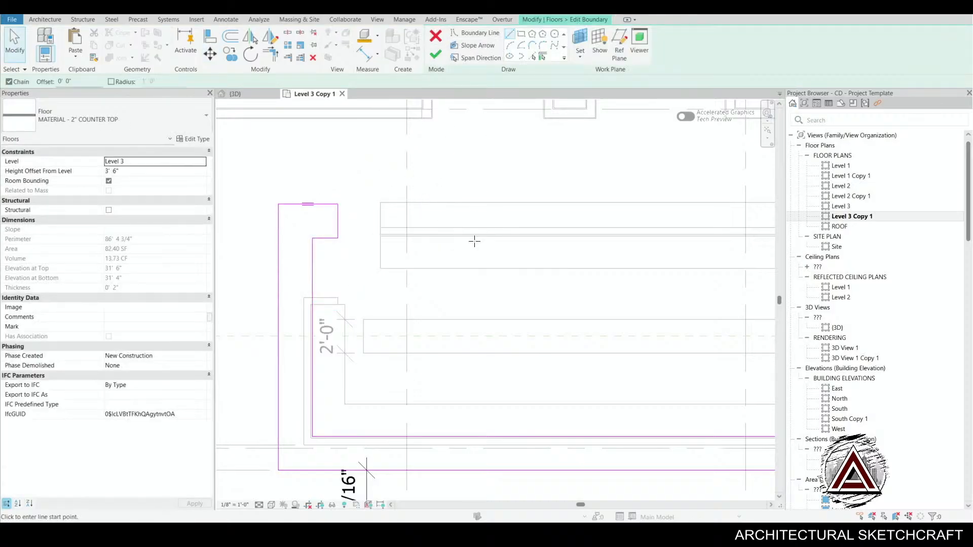
{"action": "key", "text": "Escape"}
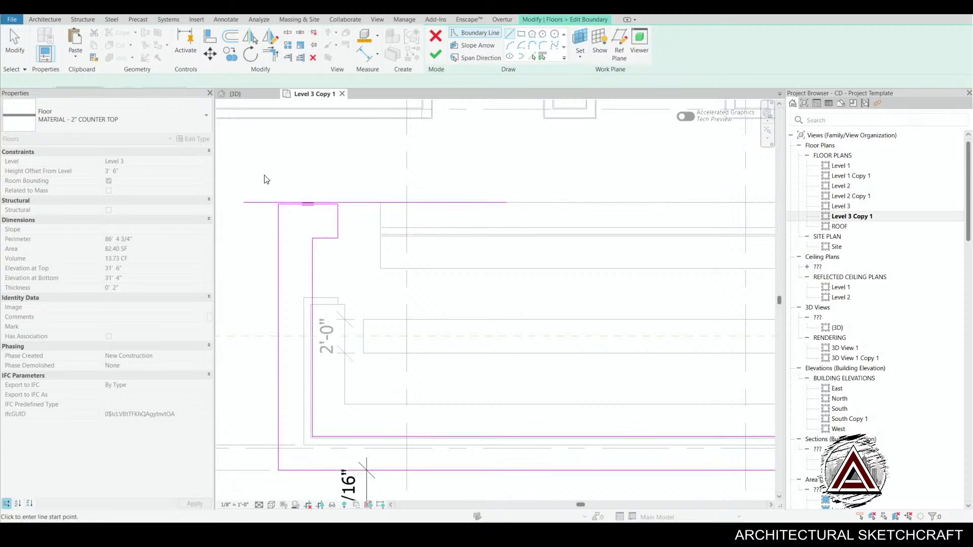
{"action": "left_click_drag", "start_coordinate": [259, 175], "coordinate": [357, 291]}
{"action": "key", "text": "m"}
{"action": "key", "text": "v"}
{"action": "left_click", "coordinate": [330, 208]}
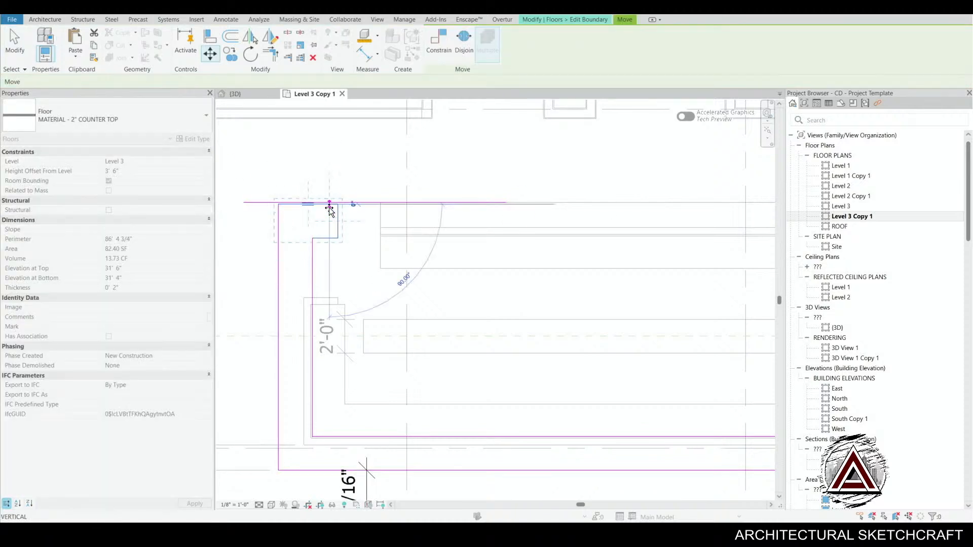
{"action": "scroll", "coordinate": [328, 205], "scroll_direction": "up", "scroll_amount": 2}
{"action": "left_click", "coordinate": [328, 197]}
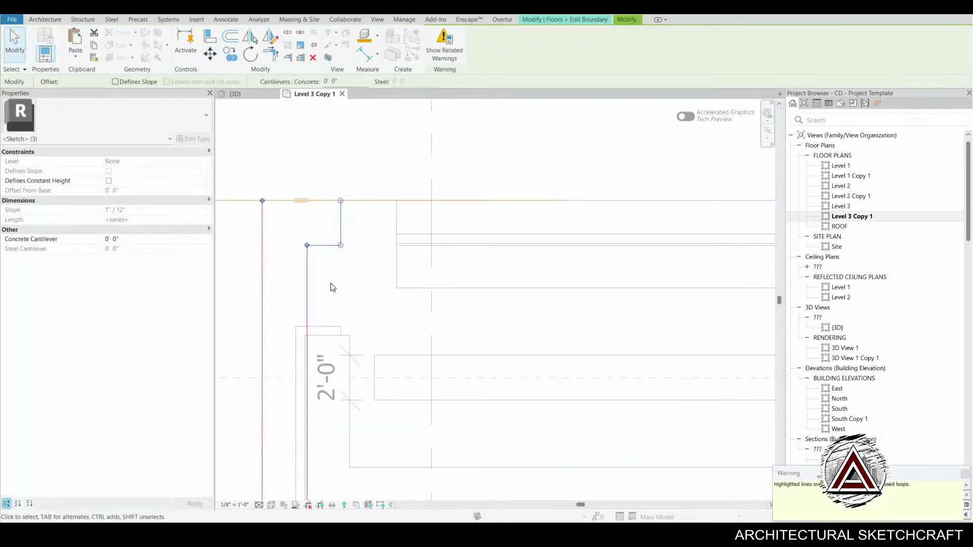
- Delete the guide line and finish the lower left countertop's boundary edit
{"action": "key", "text": "Escape"}
{"action": "left_click_drag", "start_coordinate": [389, 235], "coordinate": [389, 236]}
{"action": "mouse_move", "coordinate": [366, 270]}
{"action": "middle_mouse_down"}
{"action": "mouse_move", "coordinate": [372, 216]}
{"action": "mouse_move", "coordinate": [386, 236]}
{"action": "middle_mouse_up"}
{"action": "key", "text": "Delete"}
{"action": "left_click", "coordinate": [436, 54]}
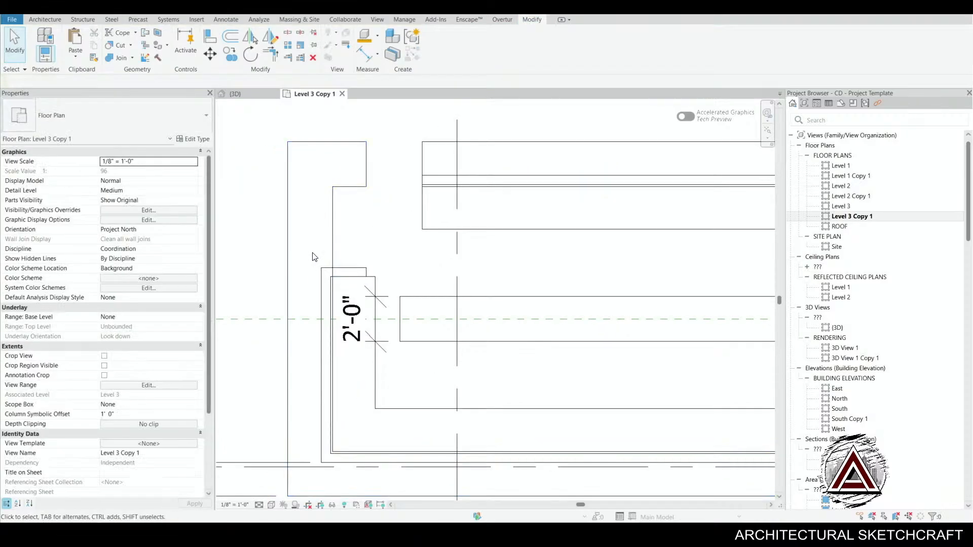
- Align the short end wall of the lower left bar with the long wall of the upper bar
{"action": "left_click", "coordinate": [334, 272]}
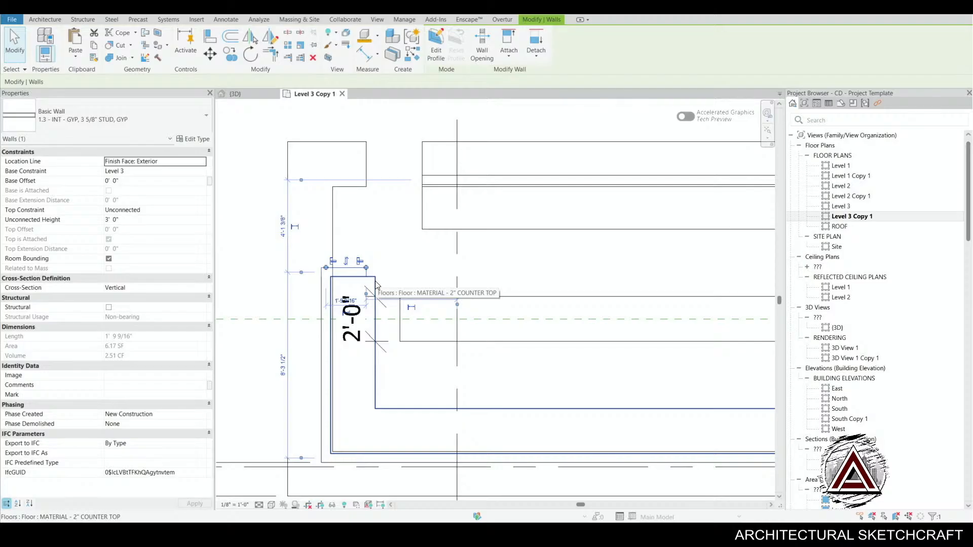
{"action": "key", "text": "l"}
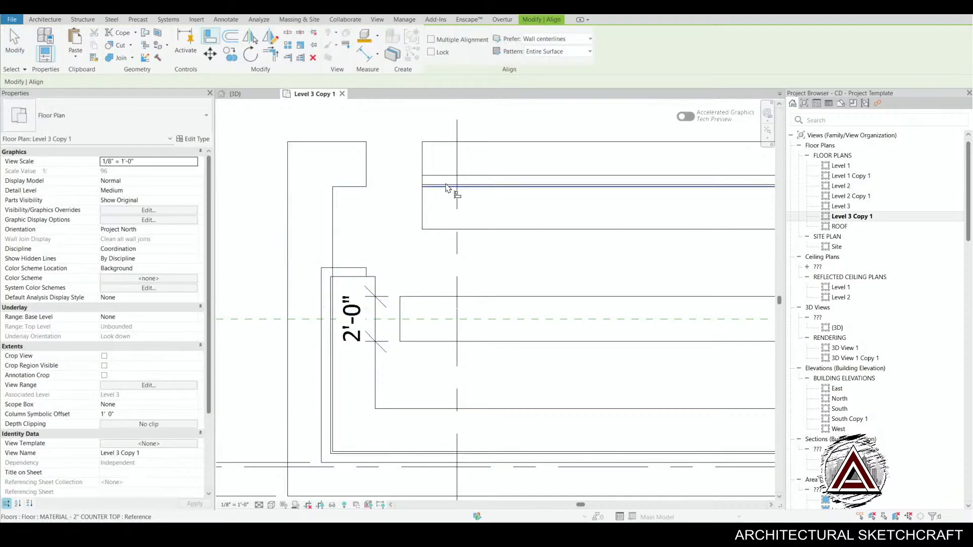
{"action": "left_click", "coordinate": [450, 181]}
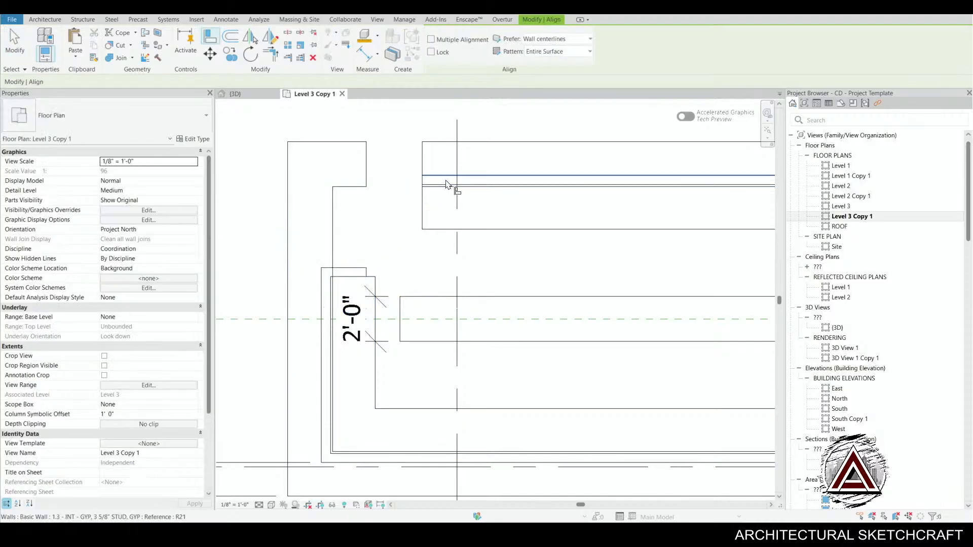
{"action": "left_click", "coordinate": [351, 274]}
{"action": "middle_click_drag", "start_coordinate": [359, 283], "coordinate": [365, 295]}
{"action": "key", "text": "Escape"}
{"action": "key", "text": "Escape"}
- Edit the lower left inner counter's boundary and stretch its upper end to the relocated short end wall
{"action": "left_click", "coordinate": [363, 290]}
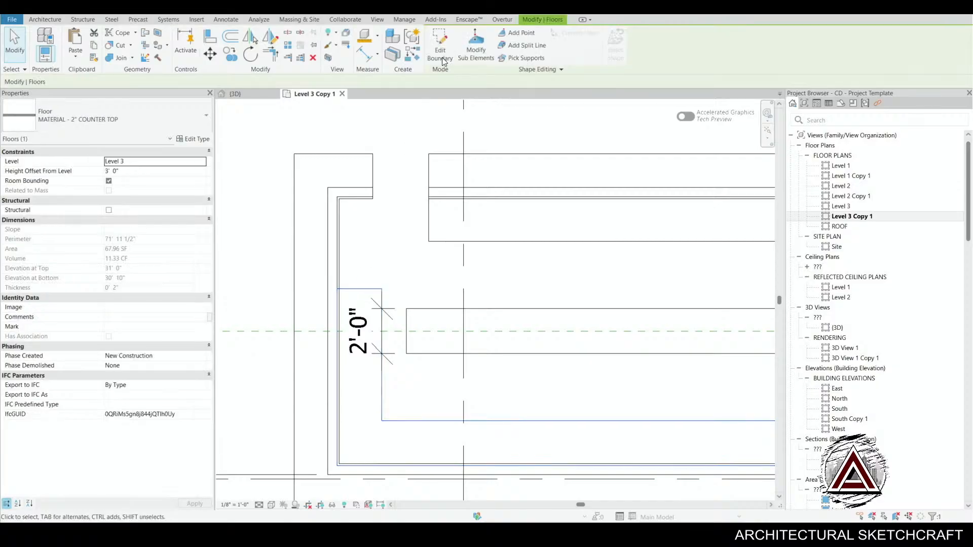
{"action": "left_click", "coordinate": [437, 42]}
{"action": "scroll", "coordinate": [363, 278], "scroll_direction": "up", "scroll_amount": 3}
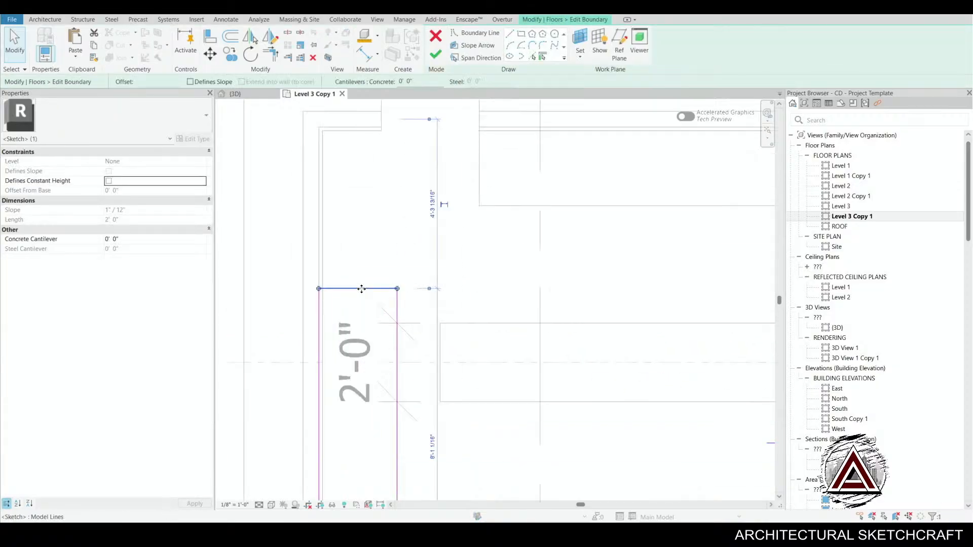
{"action": "middle_click_drag", "start_coordinate": [342, 291], "coordinate": [349, 344]}
{"action": "left_click_drag", "start_coordinate": [349, 350], "coordinate": [347, 187]}
{"action": "left_click", "coordinate": [348, 246]}
{"action": "scroll", "coordinate": [348, 246], "scroll_direction": "down", "scroll_amount": 2}
{"action": "mouse_move", "coordinate": [412, 352]}
{"action": "middle_mouse_down"}
{"action": "mouse_move", "coordinate": [404, 254]}
{"action": "mouse_move", "coordinate": [418, 270]}
{"action": "middle_mouse_up"}
{"action": "scroll", "coordinate": [407, 261], "scroll_direction": "down", "scroll_amount": 1}
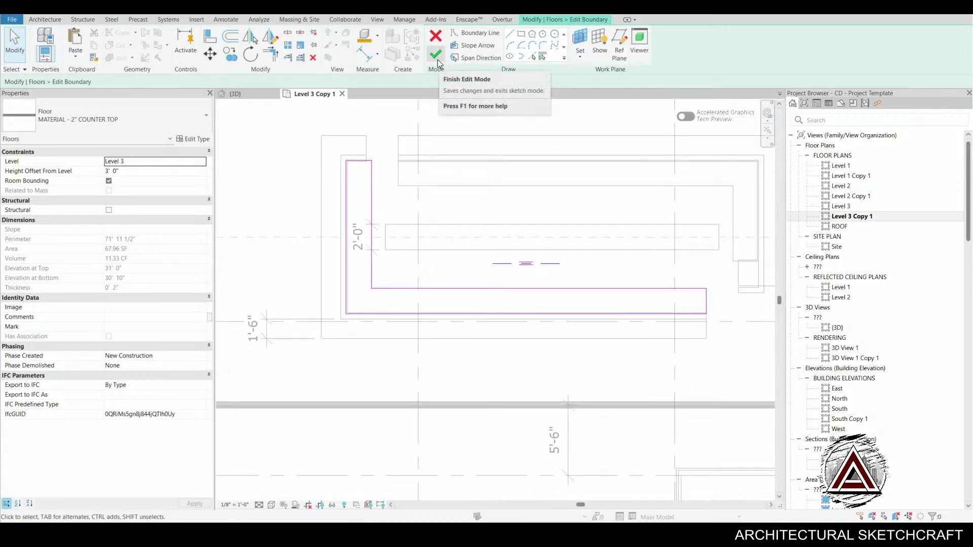
- Finish the boundary edit of the lower left inner counter
{"action": "middle_click_drag", "start_coordinate": [533, 287], "coordinate": [473, 277]}
{"action": "left_click", "coordinate": [490, 255]}
{"action": "left_click", "coordinate": [461, 263]}
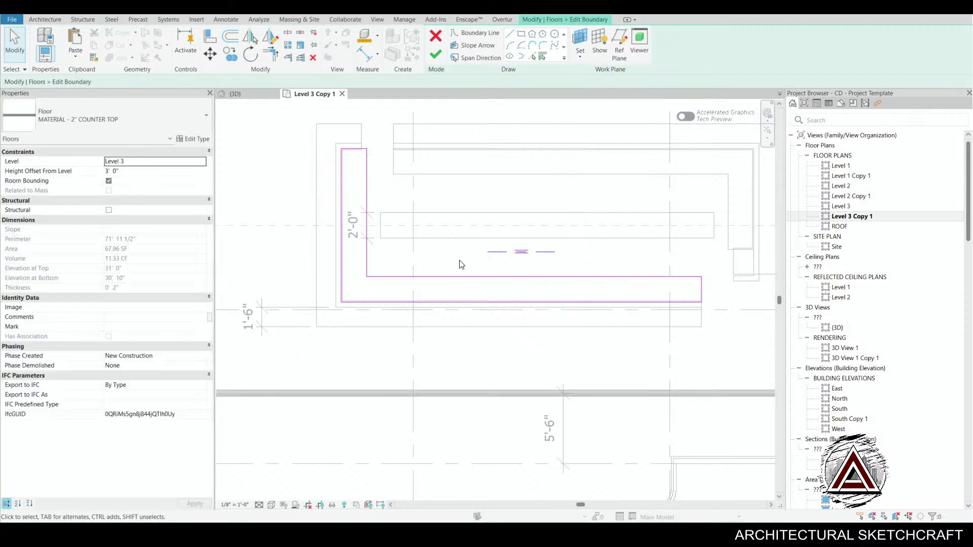
{"action": "left_click", "coordinate": [604, 260]}
{"action": "key", "text": "Delete"}
{"action": "left_click", "coordinate": [436, 54]}
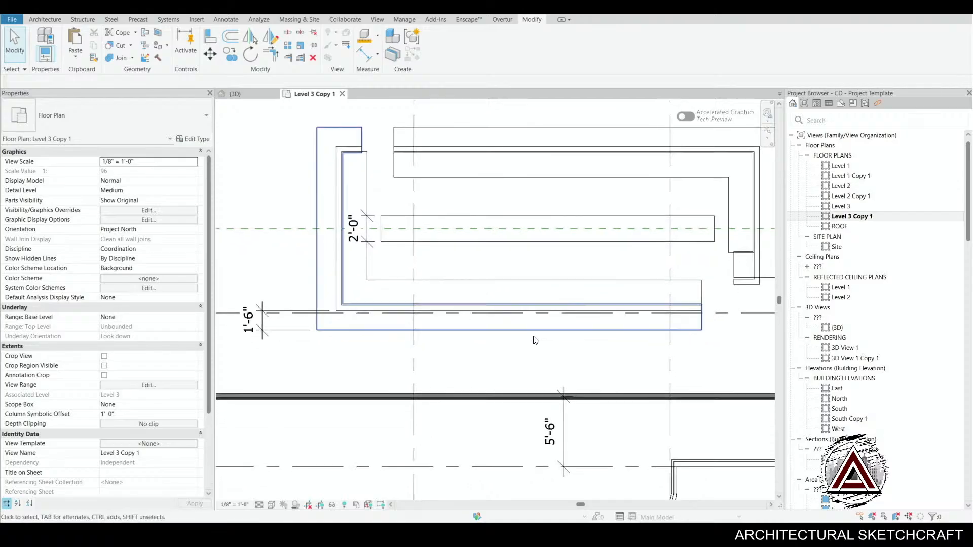
- Align the short end wall of the upper right bar with the long wall of the lower bar
{"action": "middle_click_drag", "start_coordinate": [567, 361], "coordinate": [563, 341]}
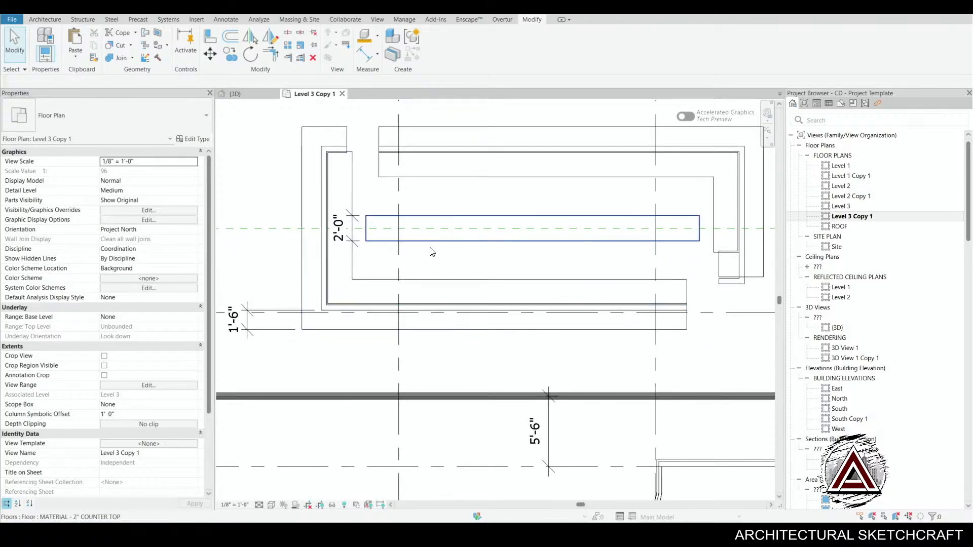
{"action": "middle_click_drag", "start_coordinate": [448, 265], "coordinate": [450, 294]}
{"action": "middle_click_drag", "start_coordinate": [517, 309], "coordinate": [480, 311]}
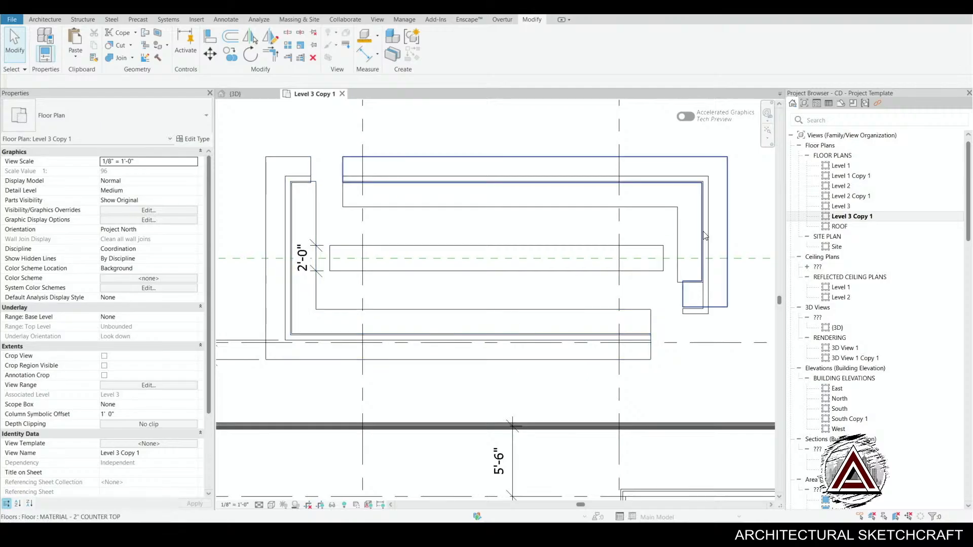
{"action": "middle_click_drag", "start_coordinate": [685, 303], "coordinate": [670, 283]}
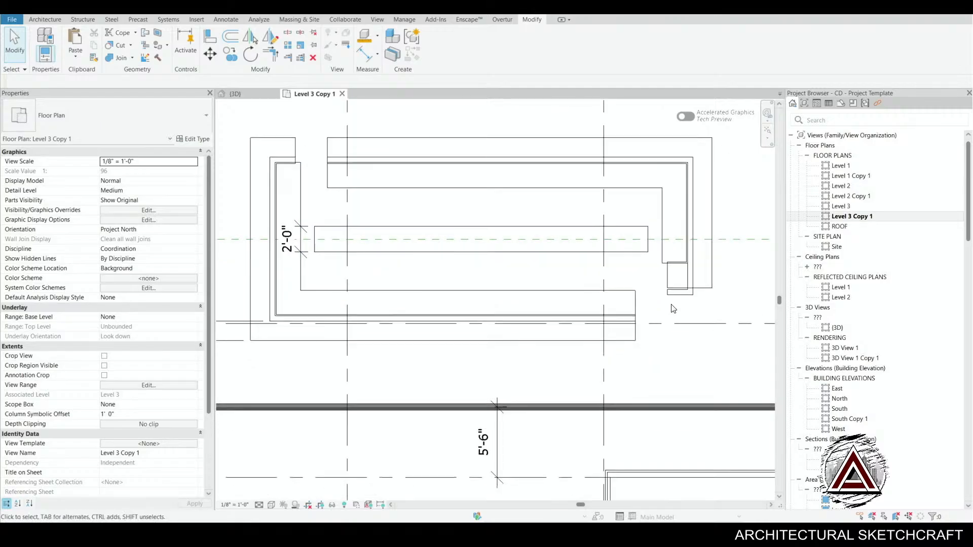
{"action": "key", "text": "a"}
{"action": "key", "text": "l"}
{"action": "scroll", "coordinate": [615, 317], "scroll_direction": "up", "scroll_amount": 2}
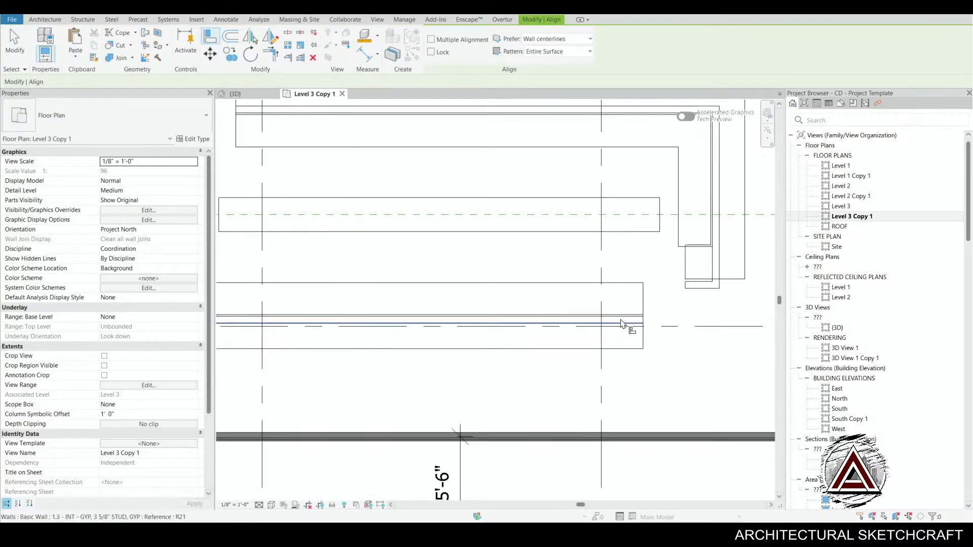
{"action": "left_click", "coordinate": [622, 322]}
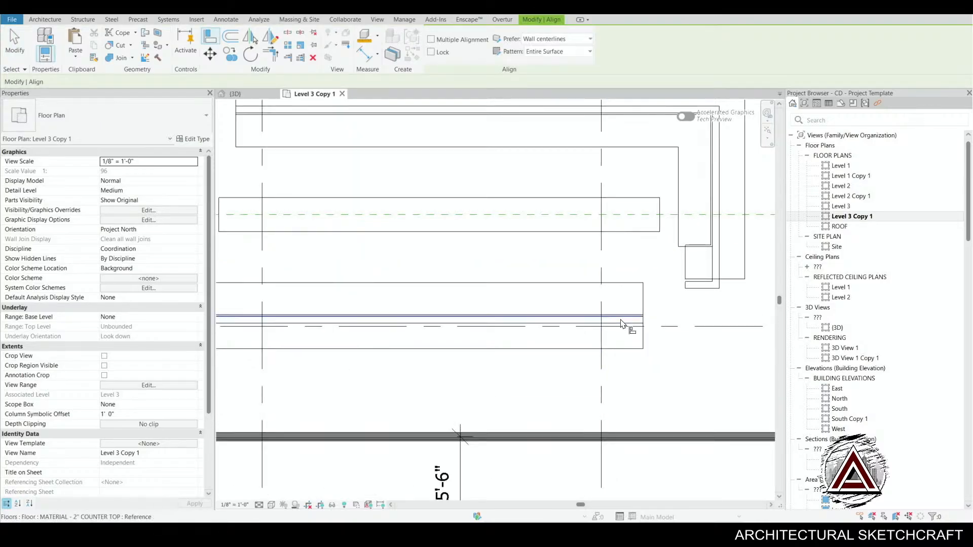
{"action": "left_click", "coordinate": [702, 285]}
{"action": "middle_click_drag", "start_coordinate": [696, 284], "coordinate": [677, 293]}
{"action": "key", "text": "Escape"}
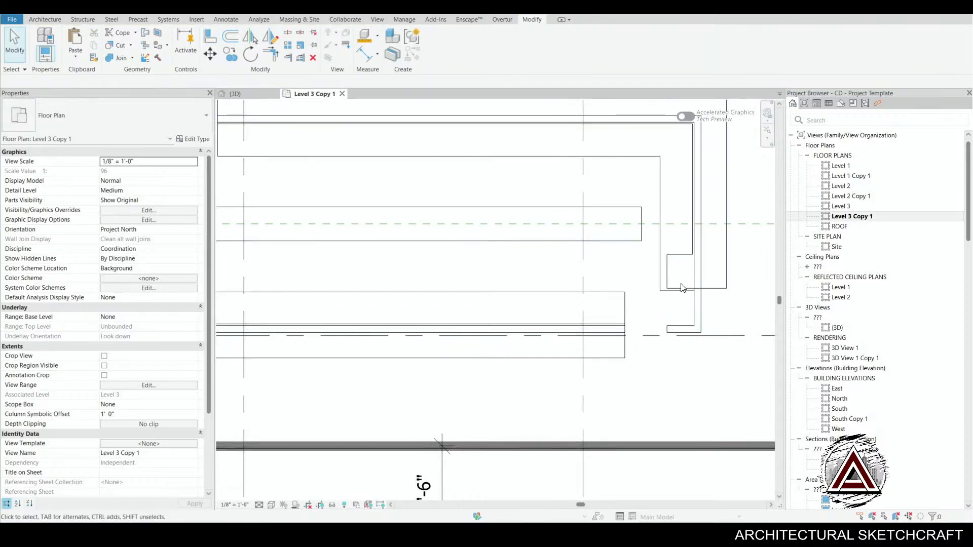
- Edit the upper right countertop's boundary and move the short return at its lower end down past the end wall
{"action": "left_click", "coordinate": [684, 290]}
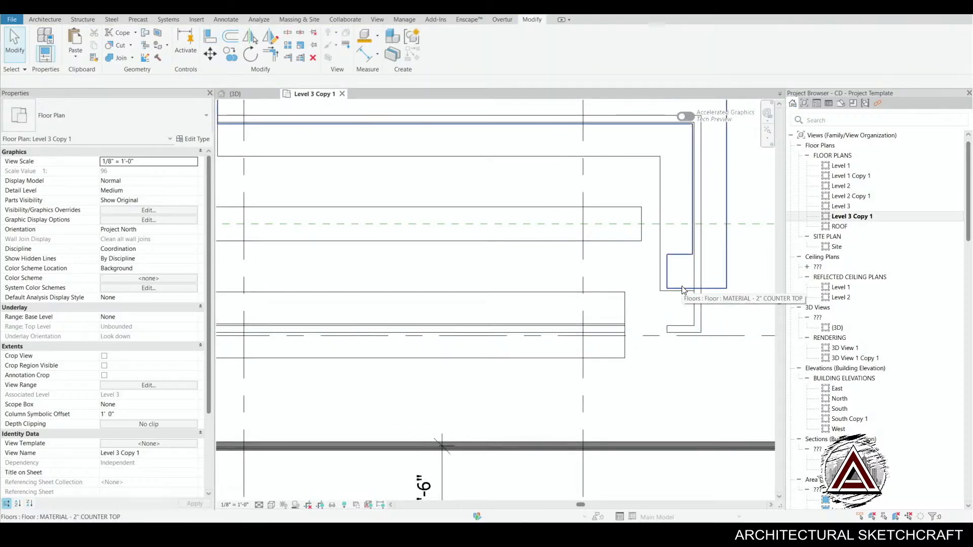
{"action": "left_click", "coordinate": [437, 49]}
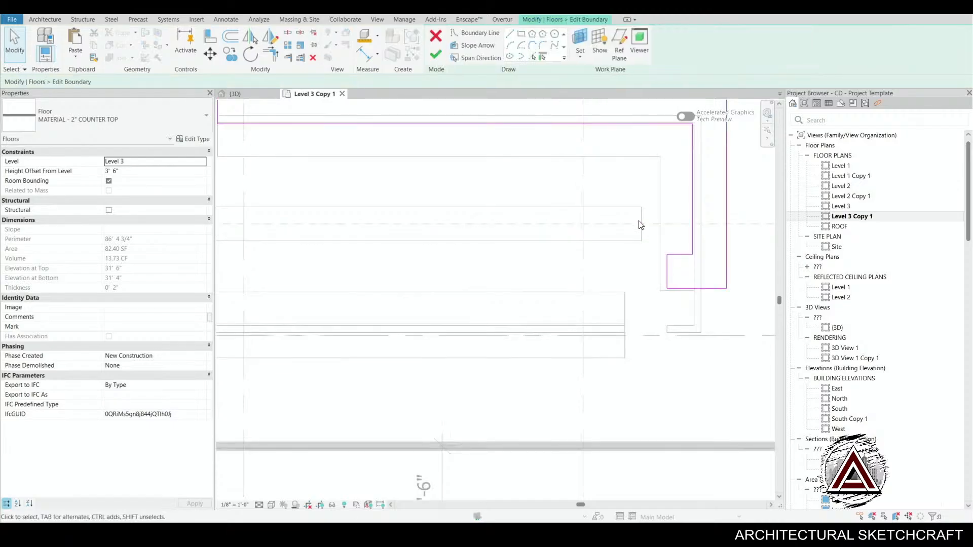
{"action": "left_click_drag", "start_coordinate": [638, 220], "coordinate": [745, 331]}
{"action": "key", "text": "m"}
{"action": "key", "text": "v"}
{"action": "left_click", "coordinate": [687, 287]}
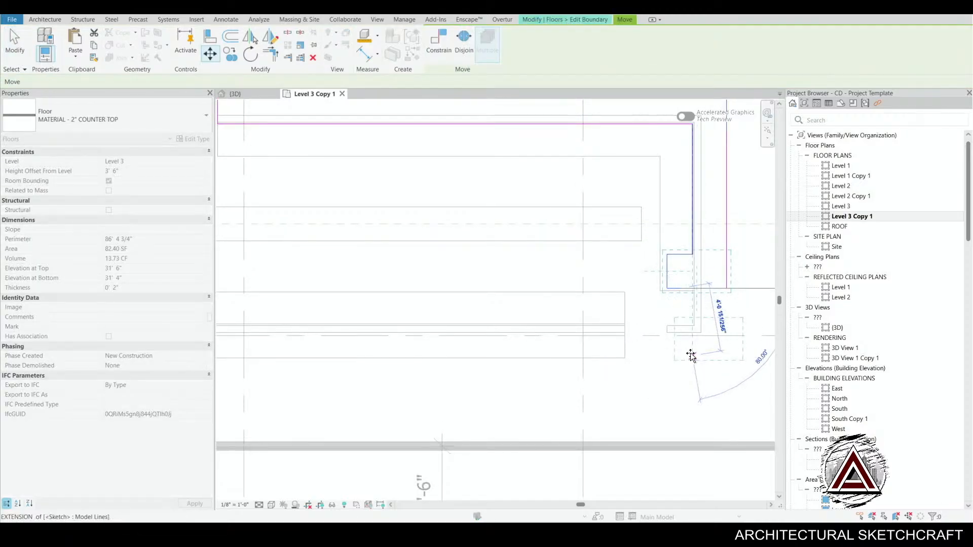
{"action": "left_click", "coordinate": [683, 364]}
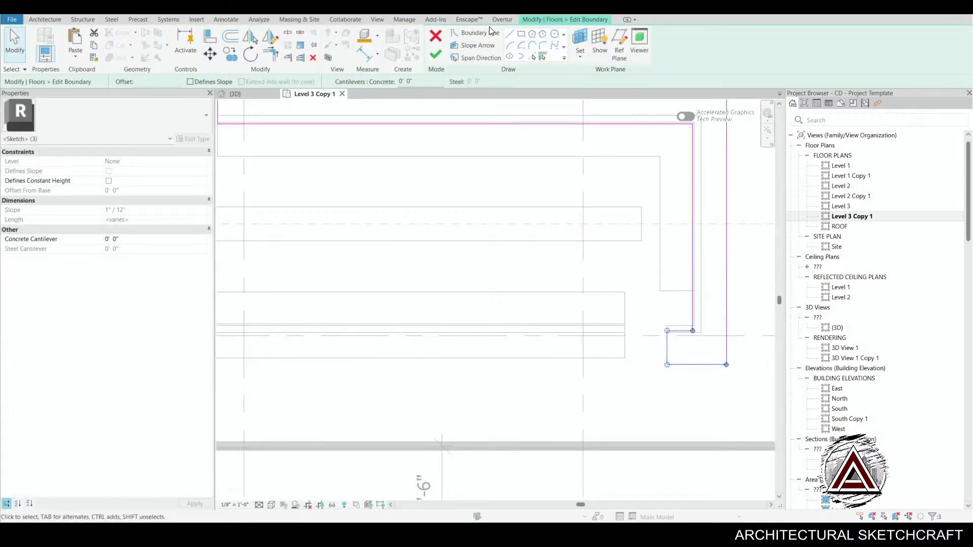
- Sketch a horizontal guide line about 12'-6" long from the lower countertop's outer edge across the right return
{"action": "left_click", "coordinate": [509, 34]}
{"action": "left_click", "coordinate": [538, 358]}
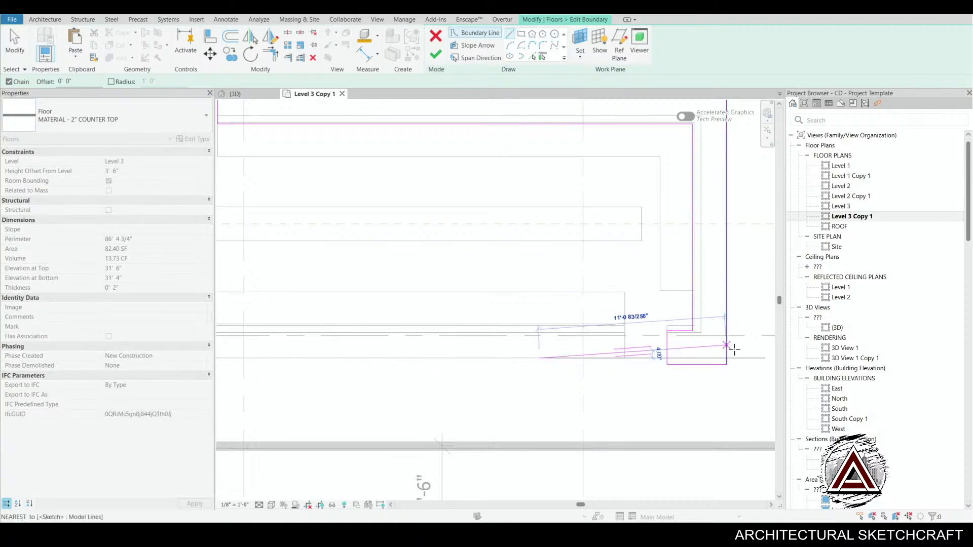
{"action": "left_click", "coordinate": [751, 358]}
{"action": "key", "text": "Escape"}
{"action": "key", "text": "Escape"}
- Move the right return's edges up so its outer edge lies on the guide line
{"action": "left_click_drag", "start_coordinate": [739, 405], "coordinate": [739, 406]}
{"action": "key", "text": "m"}
{"action": "key", "text": "v"}
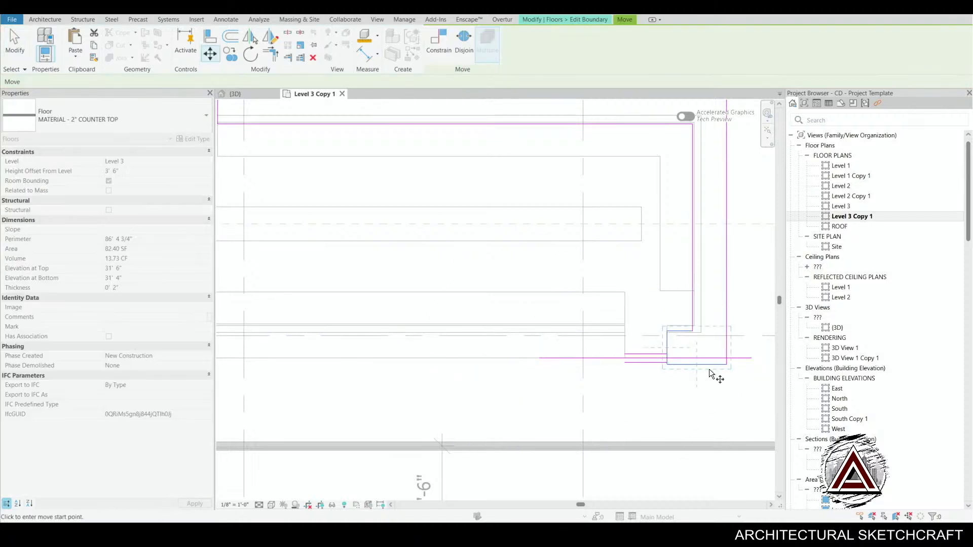
{"action": "left_click", "coordinate": [707, 364]}
{"action": "left_click", "coordinate": [707, 359]}
{"action": "key", "text": "Escape"}
- Delete the guide line and finish the upper right countertop's boundary edit
{"action": "left_click", "coordinate": [636, 359]}
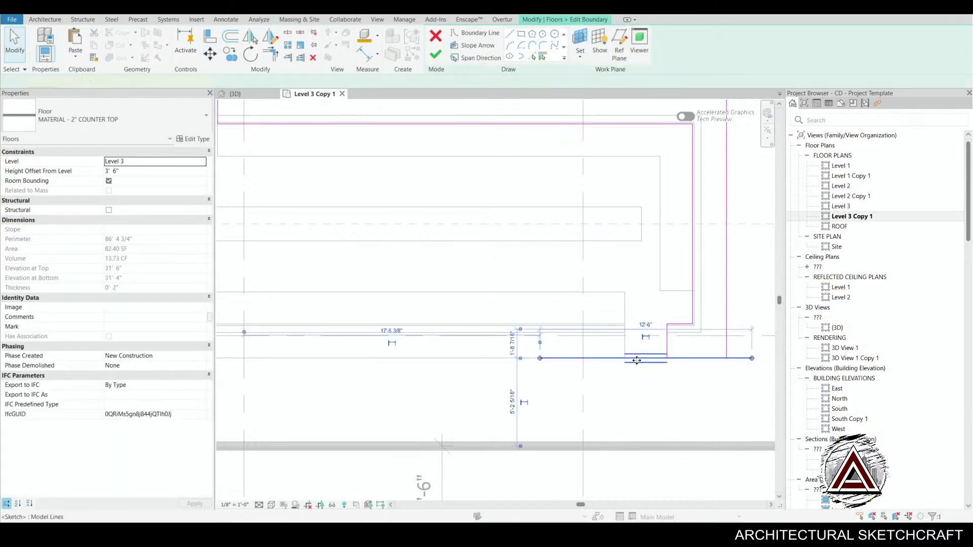
{"action": "mouse_move", "coordinate": [637, 360]}
{"action": "middle_mouse_down"}
{"action": "mouse_move", "coordinate": [619, 410]}
{"action": "mouse_move", "coordinate": [617, 403]}
{"action": "middle_mouse_up"}
{"action": "key", "text": "Delete"}
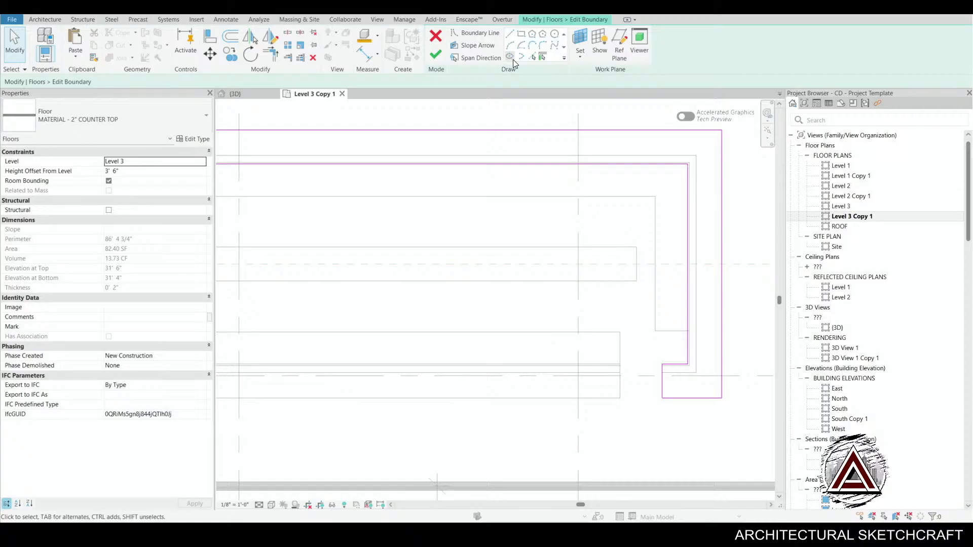
{"action": "left_click", "coordinate": [435, 54]}
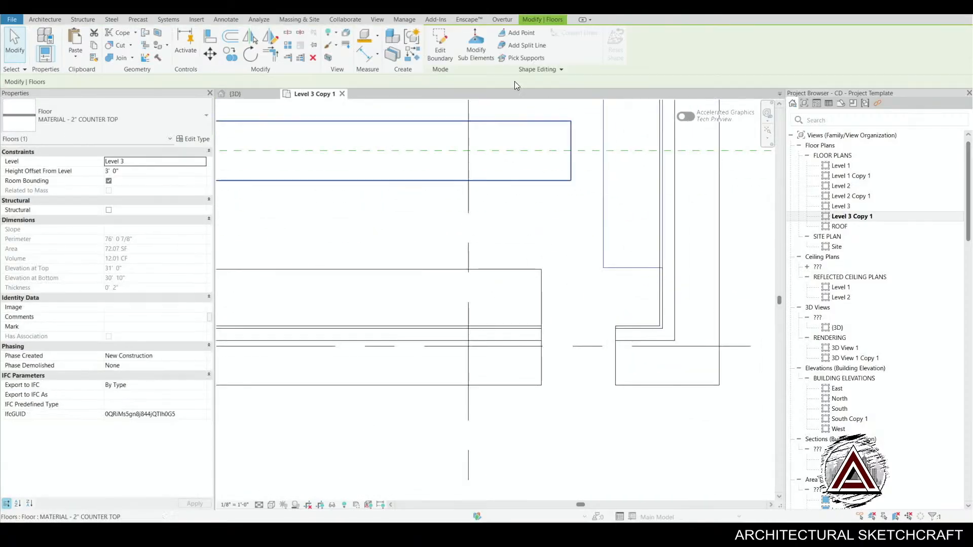
- Edit the upper right inner countertop's boundary, move its lower end edge down to the wall's short return, and finish the edit
{"action": "left_click", "coordinate": [440, 46]}
{"action": "left_click_drag", "start_coordinate": [580, 231], "coordinate": [721, 328]}
{"action": "key", "text": "m"}
{"action": "key", "text": "v"}
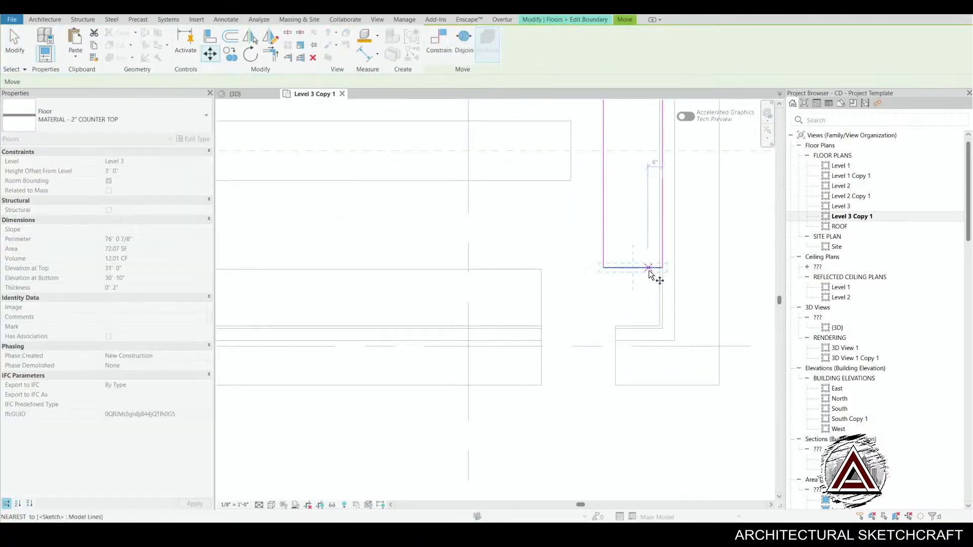
{"action": "left_click", "coordinate": [649, 331]}
{"action": "middle_click_drag", "start_coordinate": [627, 361], "coordinate": [666, 397]}
{"action": "key", "text": "Escape"}
{"action": "left_click", "coordinate": [434, 55]}
{"action": "scroll", "coordinate": [669, 335], "scroll_direction": "down", "scroll_amount": 2}
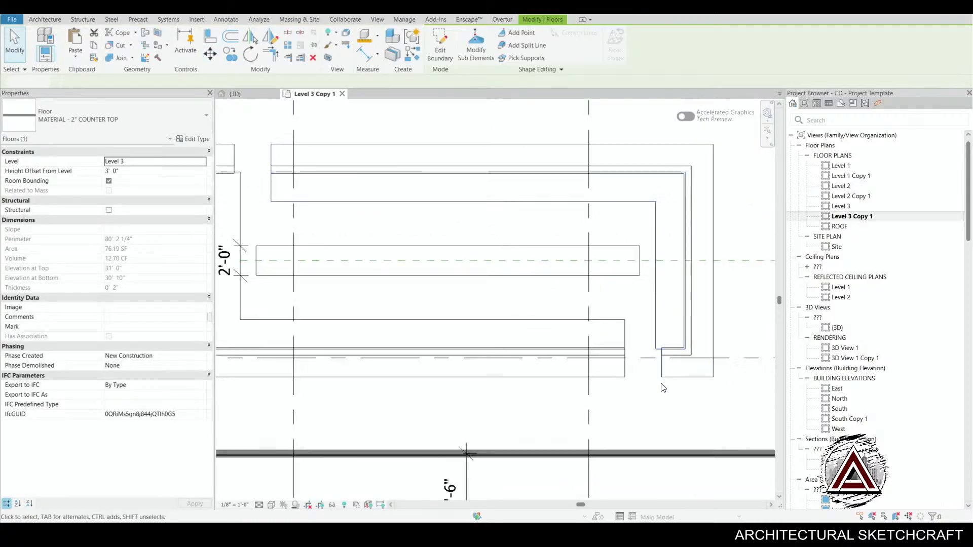
{"action": "left_click", "coordinate": [661, 387]}
- Edit the upper right outer countertop's boundary and move its short return's end edge in line with the inner countertop's edge
{"action": "middle_click_drag", "start_coordinate": [509, 317], "coordinate": [584, 320]}
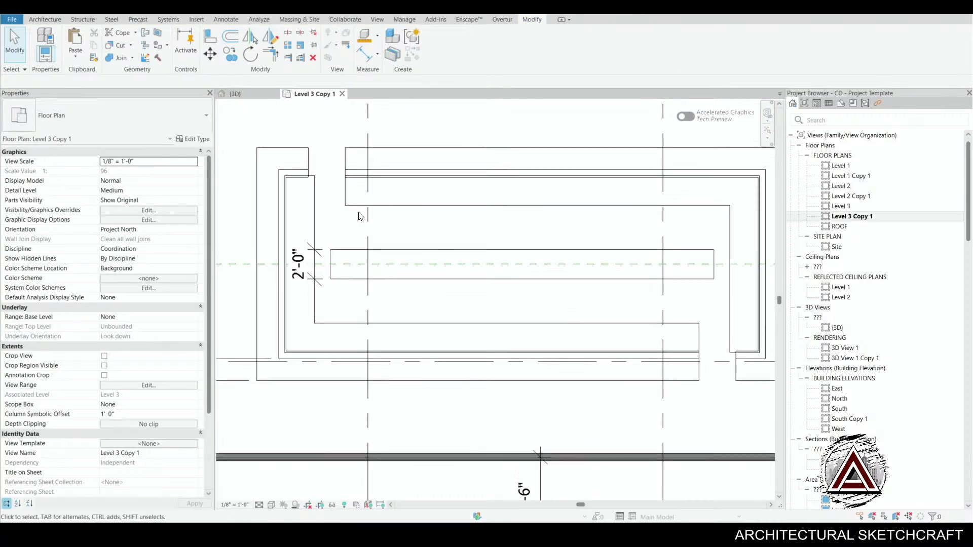
{"action": "scroll", "coordinate": [366, 194], "scroll_direction": "down", "scroll_amount": 1}
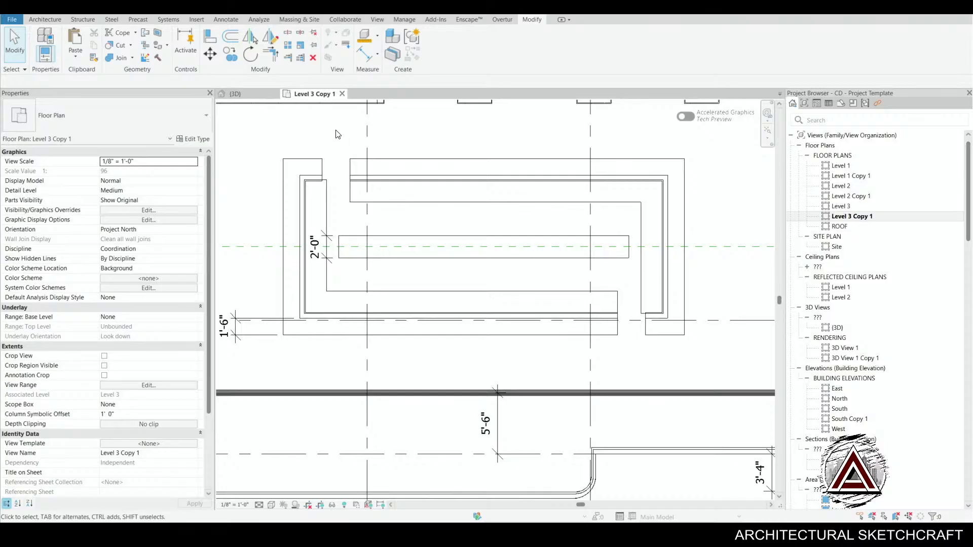
{"action": "middle_click_drag", "start_coordinate": [334, 136], "coordinate": [341, 190]}
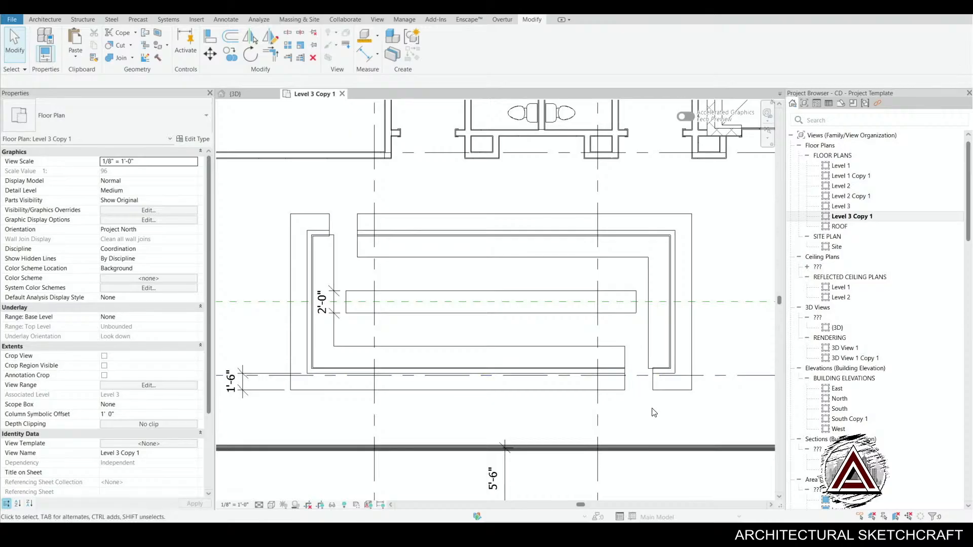
{"action": "middle_click_drag", "start_coordinate": [650, 408], "coordinate": [623, 413]}
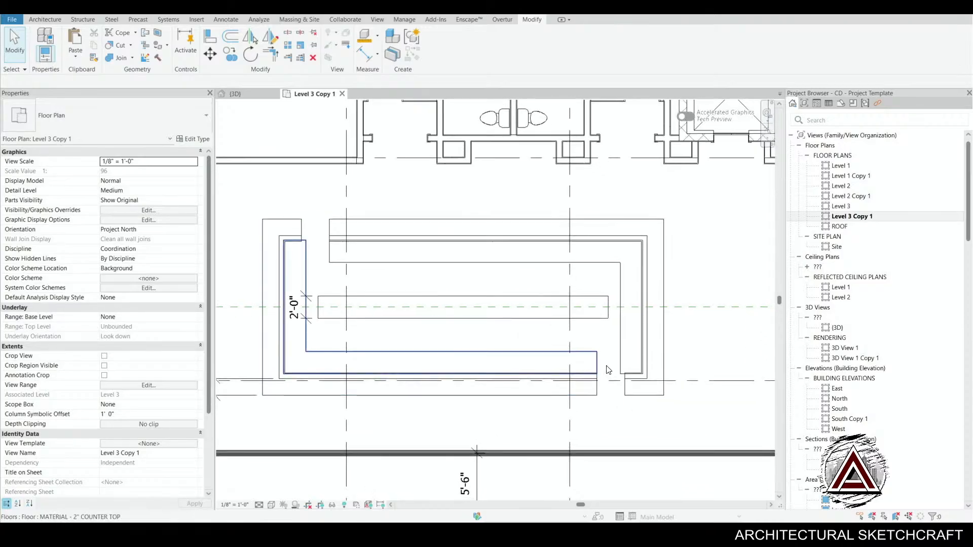
{"action": "left_click", "coordinate": [626, 388]}
{"action": "left_click", "coordinate": [449, 45]}
{"action": "scroll", "coordinate": [679, 368], "scroll_direction": "up", "scroll_amount": 2}
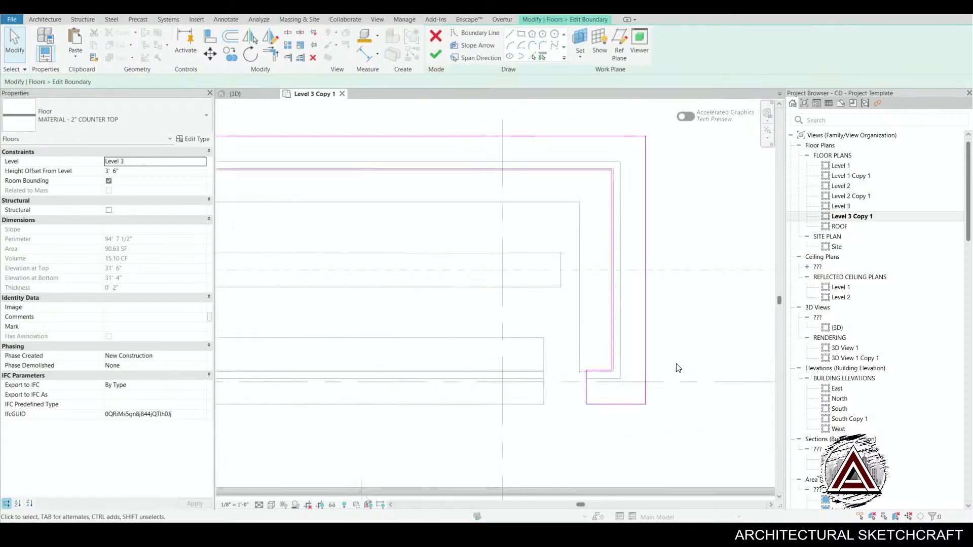
{"action": "scroll", "coordinate": [586, 381], "scroll_direction": "up", "scroll_amount": 2}
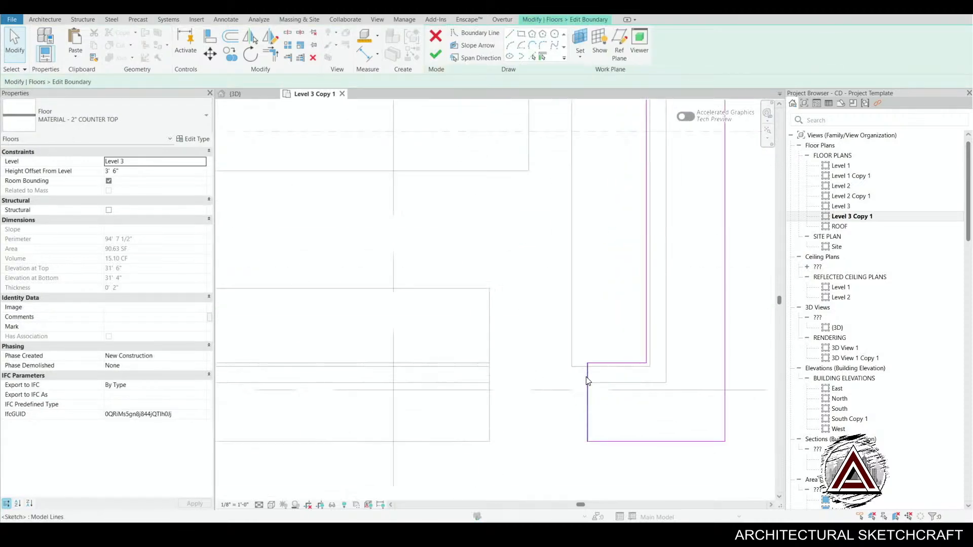
{"action": "left_click", "coordinate": [586, 376]}
{"action": "key", "text": "m"}
{"action": "key", "text": "v"}
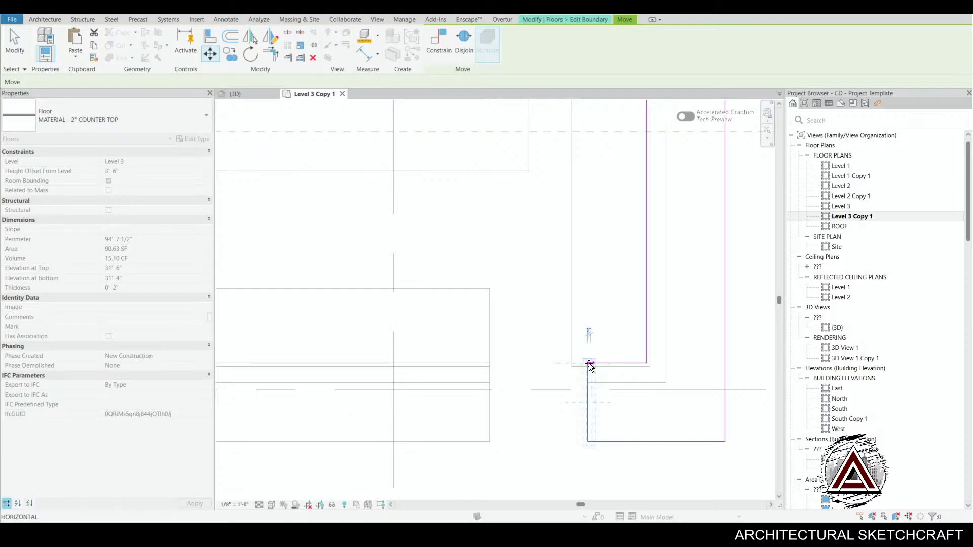
{"action": "left_click", "coordinate": [587, 364]}
{"action": "left_click", "coordinate": [573, 363]}
- Move the short return's end edge about 6" further toward the opening and finish the outer countertop's boundary edit
{"action": "middle_click_drag", "start_coordinate": [587, 380], "coordinate": [629, 358]}
{"action": "key", "text": "m"}
{"action": "key", "text": "v"}
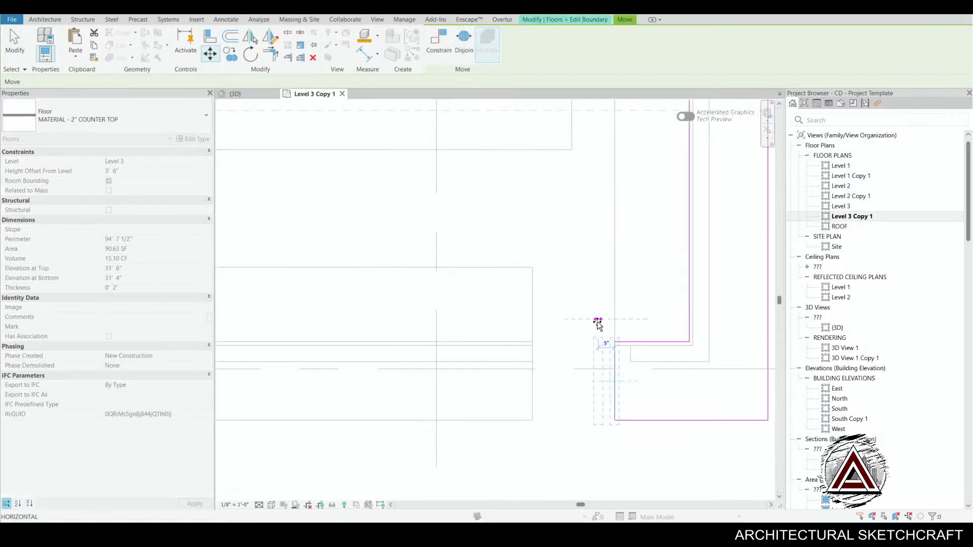
{"action": "left_click", "coordinate": [596, 324]}
{"action": "middle_click_drag", "start_coordinate": [596, 324], "coordinate": [644, 313]}
{"action": "left_click", "coordinate": [440, 54]}
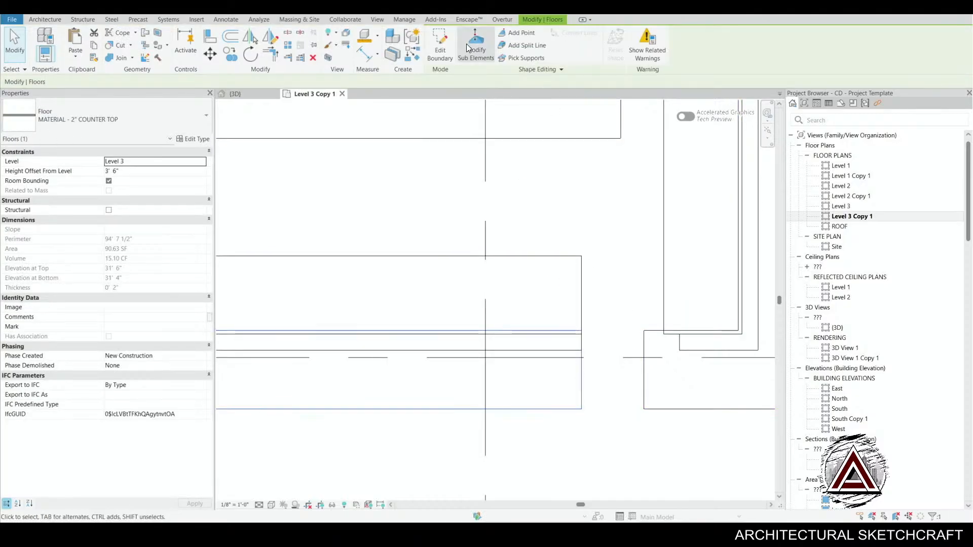
- Edit the lower left outer countertop's boundary and set the gap between its right end and the opposite return to 3'-0"
{"action": "left_click", "coordinate": [439, 50]}
{"action": "left_click", "coordinate": [582, 365]}
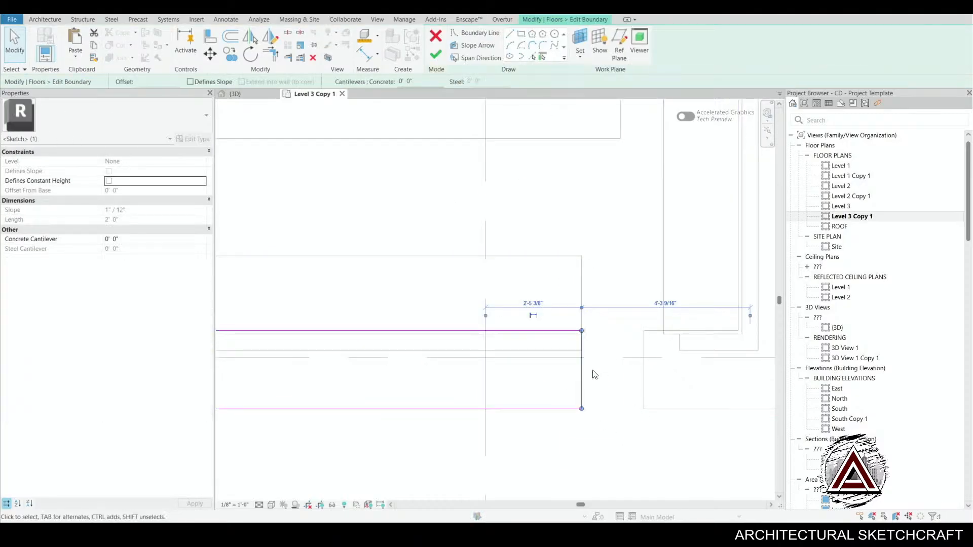
{"action": "left_click", "coordinate": [650, 366]}
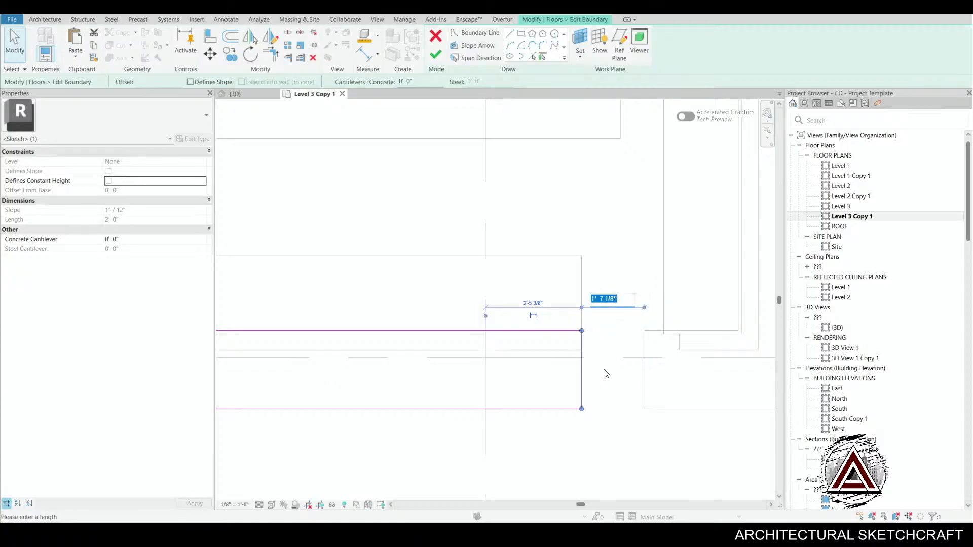
{"action": "type", "text": "3"}
{"action": "key", "text": "Return"}
{"action": "middle_click_drag", "start_coordinate": [580, 396], "coordinate": [607, 390]}
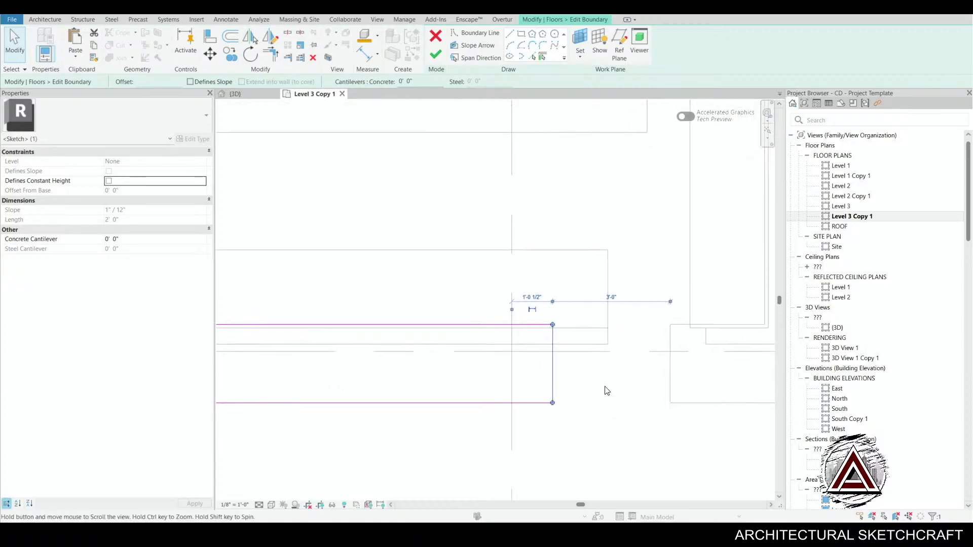
{"action": "left_click", "coordinate": [435, 52]}
{"action": "key", "text": "Escape"}
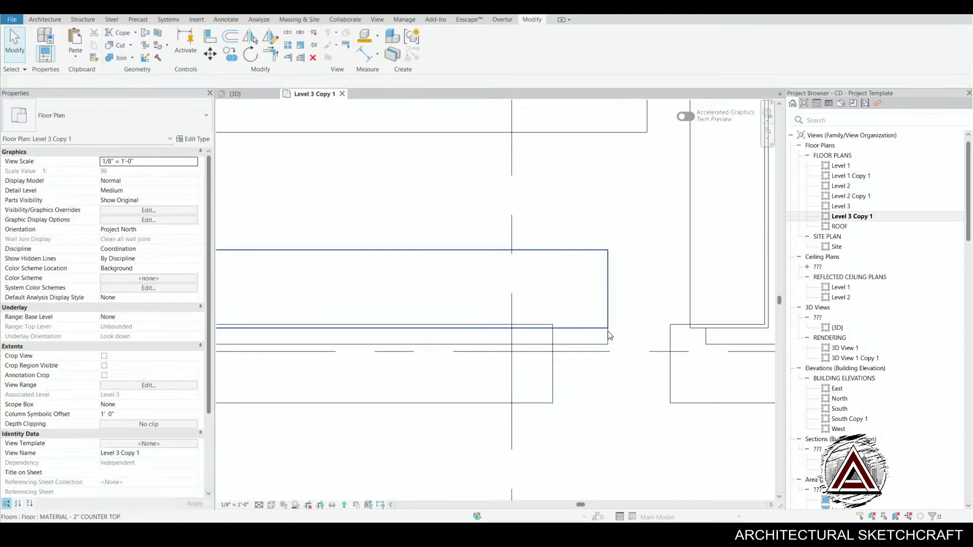
- Pull the lower wall's right end back in line with the outer countertop's shortened end
{"action": "left_click", "coordinate": [609, 343]}
{"action": "scroll", "coordinate": [609, 344], "scroll_direction": "up", "scroll_amount": 2}
{"action": "key", "text": "r"}
{"action": "key", "text": "s"}
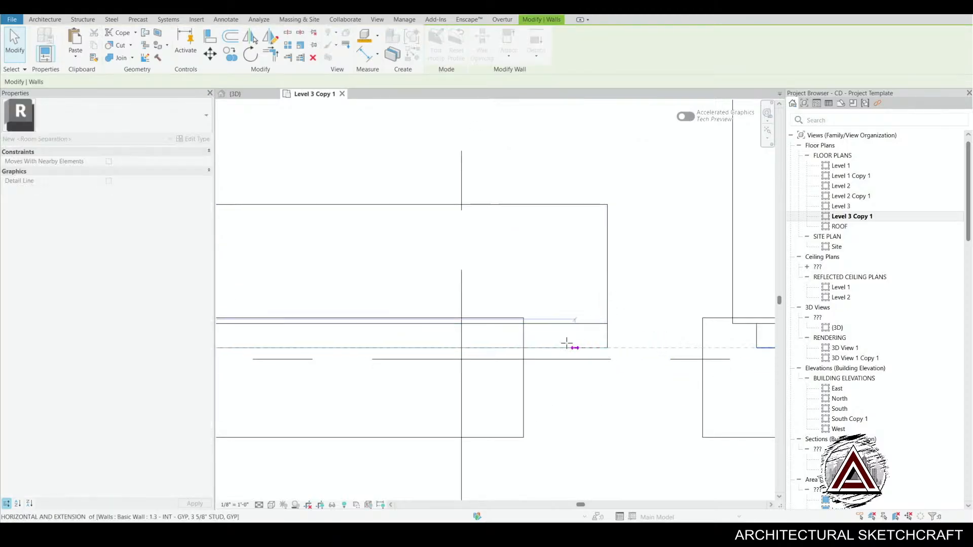
{"action": "key", "text": "Escape"}
{"action": "key", "text": "Escape"}
- Edit the lower left inner countertop's boundary and move its right end edge in line with the outer countertop's end
{"action": "left_click", "coordinate": [607, 315]}
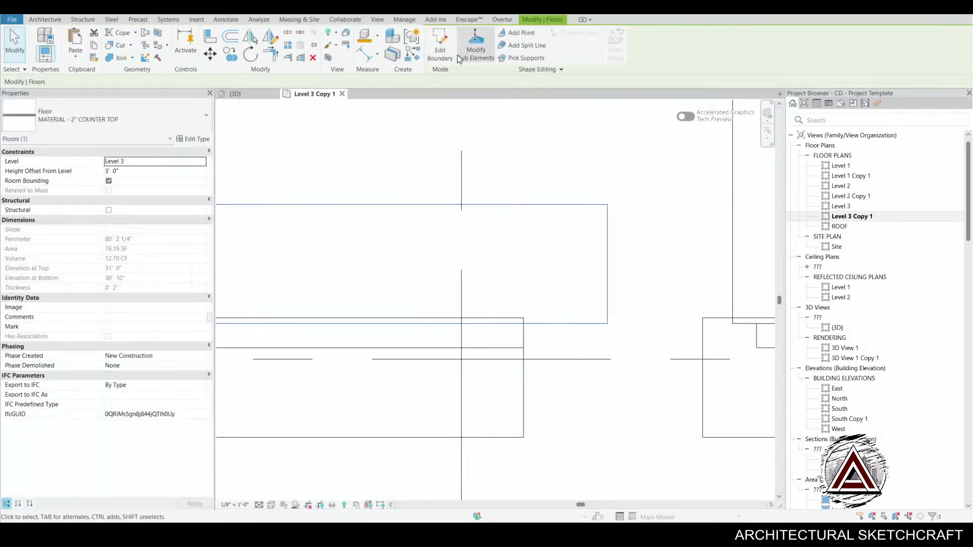
{"action": "left_click", "coordinate": [440, 52]}
{"action": "left_click", "coordinate": [607, 238]}
{"action": "key", "text": "m"}
{"action": "key", "text": "v"}
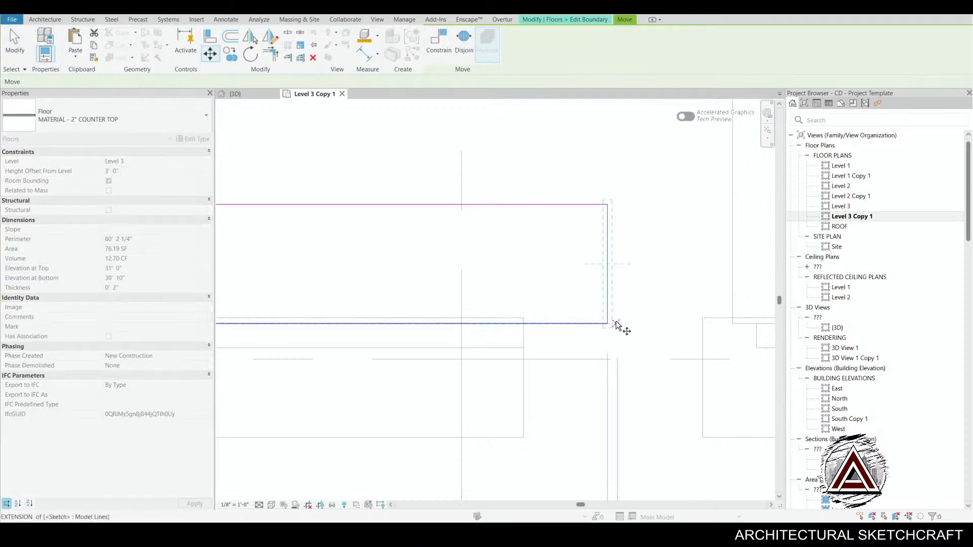
{"action": "left_click", "coordinate": [607, 324]}
{"action": "left_click", "coordinate": [521, 322]}
{"action": "scroll", "coordinate": [575, 358], "scroll_direction": "down", "scroll_amount": 4}
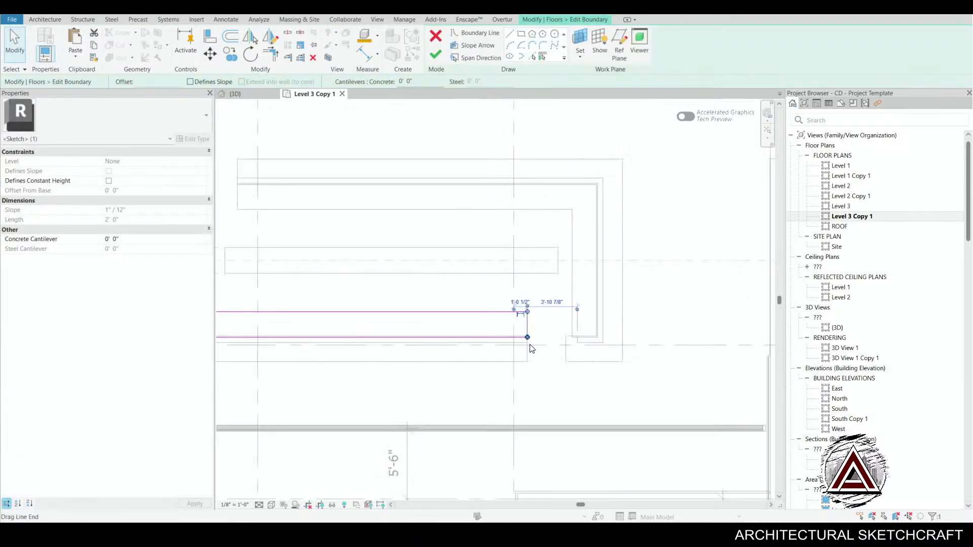
{"action": "left_click", "coordinate": [574, 358]}
- Extend the short return wall at the lower right corner to the end edge of the outer countertop's return
{"action": "middle_click_drag", "start_coordinate": [482, 365], "coordinate": [543, 378]}
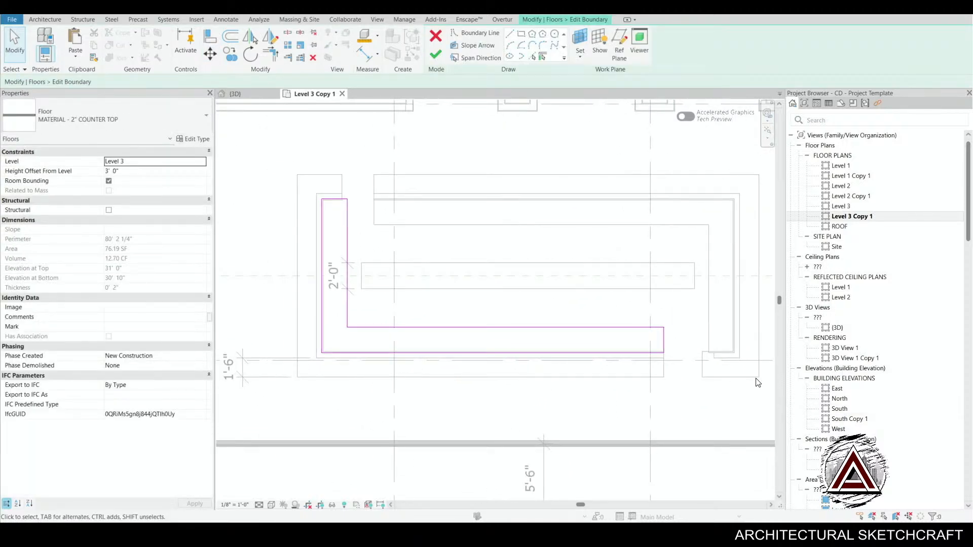
{"action": "scroll", "coordinate": [751, 376], "scroll_direction": "up", "scroll_amount": 2}
{"action": "middle_click_drag", "start_coordinate": [623, 302], "coordinate": [540, 301]}
{"action": "scroll", "coordinate": [605, 341], "scroll_direction": "up", "scroll_amount": 2}
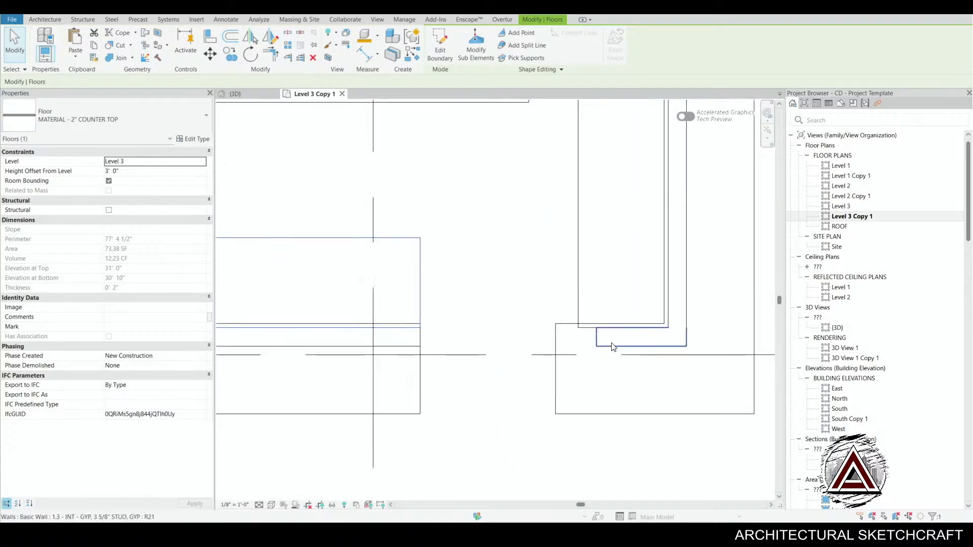
{"action": "left_click", "coordinate": [606, 347]}
{"action": "scroll", "coordinate": [600, 343], "scroll_direction": "up", "scroll_amount": 1}
{"action": "left_click_drag", "start_coordinate": [595, 348], "coordinate": [548, 348]}
{"action": "scroll", "coordinate": [529, 354], "scroll_direction": "down", "scroll_amount": 2}
{"action": "left_click", "coordinate": [519, 384]}
- Edit the lower left outer countertop's boundary and move its upper return's end edge to 6" past the inner countertop's edge
{"action": "middle_click_drag", "start_coordinate": [518, 385], "coordinate": [683, 476]}
{"action": "scroll", "coordinate": [597, 420], "scroll_direction": "down", "scroll_amount": 2}
{"action": "middle_click_drag", "start_coordinate": [564, 423], "coordinate": [686, 350]}
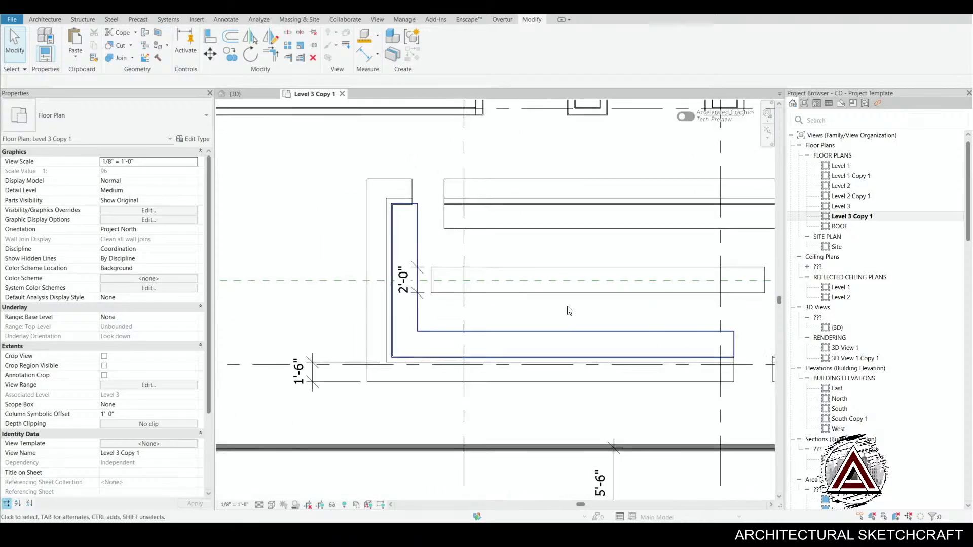
{"action": "middle_click_drag", "start_coordinate": [457, 252], "coordinate": [447, 256]}
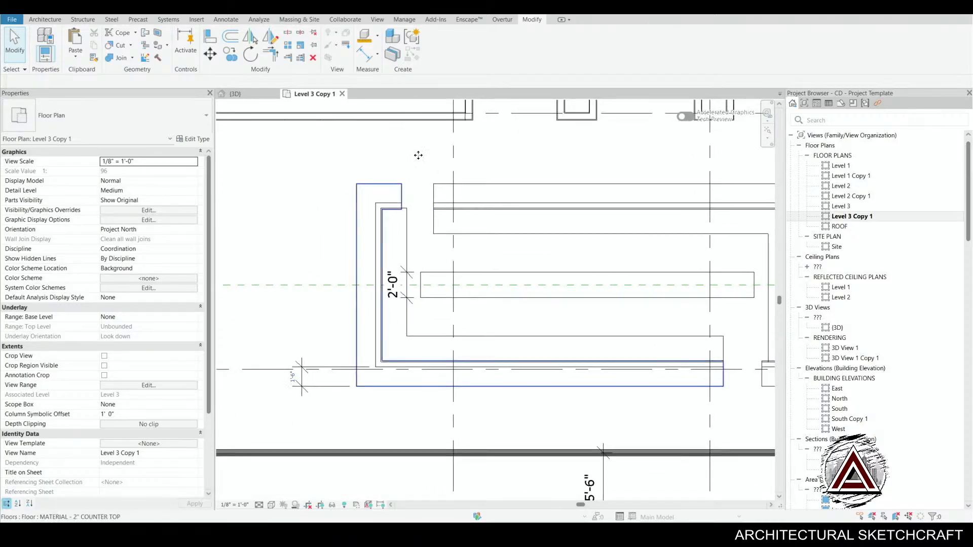
{"action": "double_click", "coordinate": [402, 197]}
{"action": "left_click", "coordinate": [402, 196]}
{"action": "scroll", "coordinate": [415, 209], "scroll_direction": "up", "scroll_amount": 3}
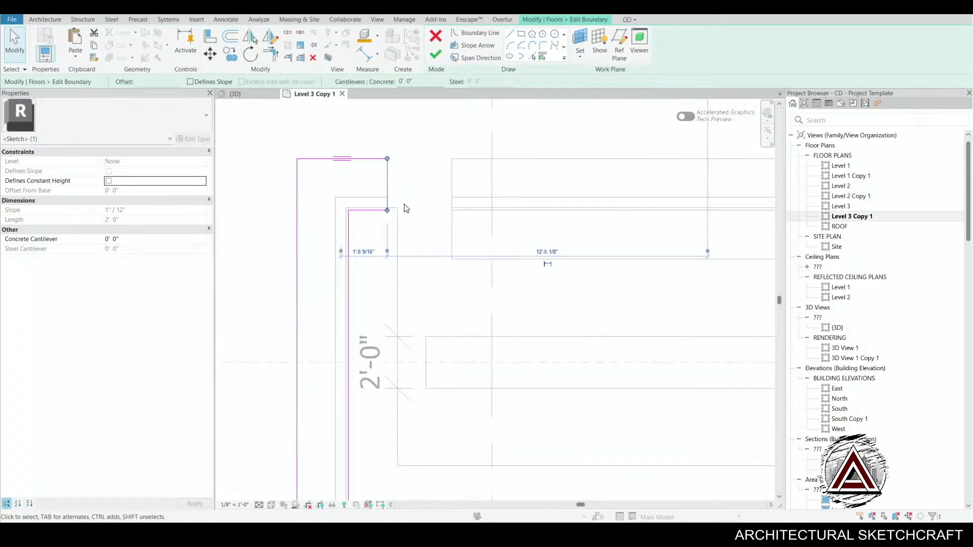
{"action": "key", "text": "m"}
{"action": "key", "text": "v"}
{"action": "left_click", "coordinate": [398, 210]}
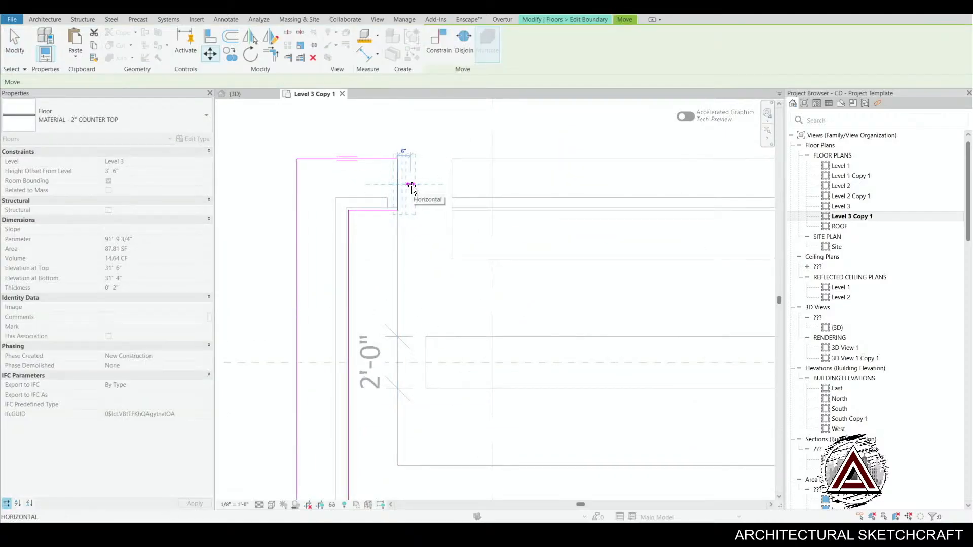
{"action": "left_click", "coordinate": [411, 186]}
{"action": "left_click", "coordinate": [437, 55]}
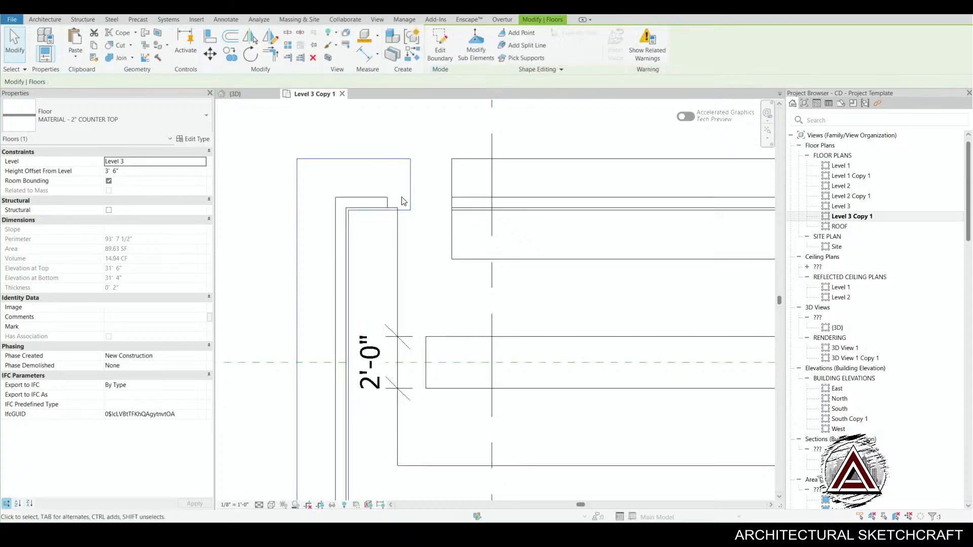
- Extend the short return wall at the upper left corner to the outer countertop's new end edge
{"action": "left_click", "coordinate": [388, 203]}
{"action": "scroll", "coordinate": [393, 205], "scroll_direction": "up", "scroll_amount": 2}
{"action": "left_click_drag", "start_coordinate": [384, 193], "coordinate": [419, 194]}
{"action": "middle_click_drag", "start_coordinate": [451, 240], "coordinate": [388, 271]}
{"action": "key", "text": "Escape"}
- Set the gap between the upper right outer countertop's left end and the opposite return to 3'-0", and trim the wall to that end
{"action": "left_click", "coordinate": [418, 221]}
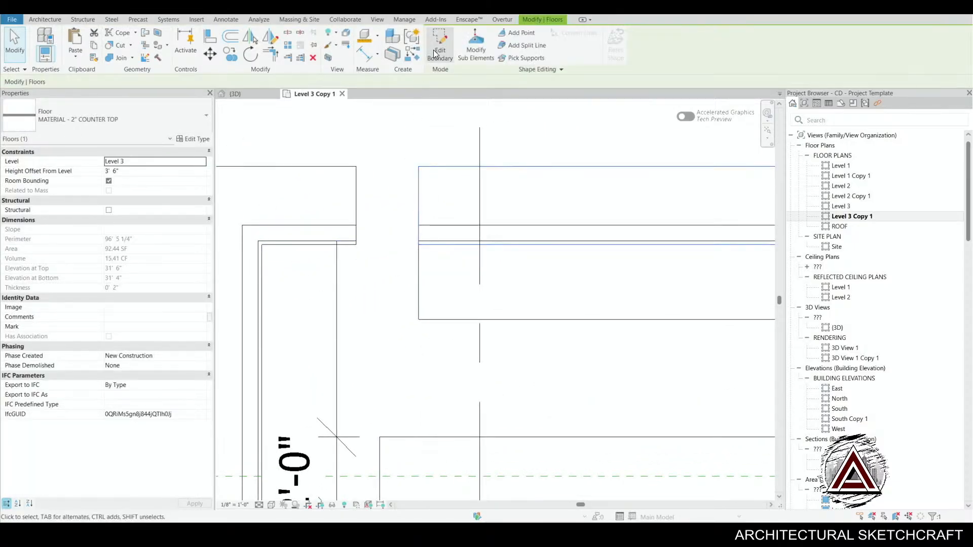
{"action": "left_click", "coordinate": [437, 47]}
{"action": "left_click", "coordinate": [406, 205]}
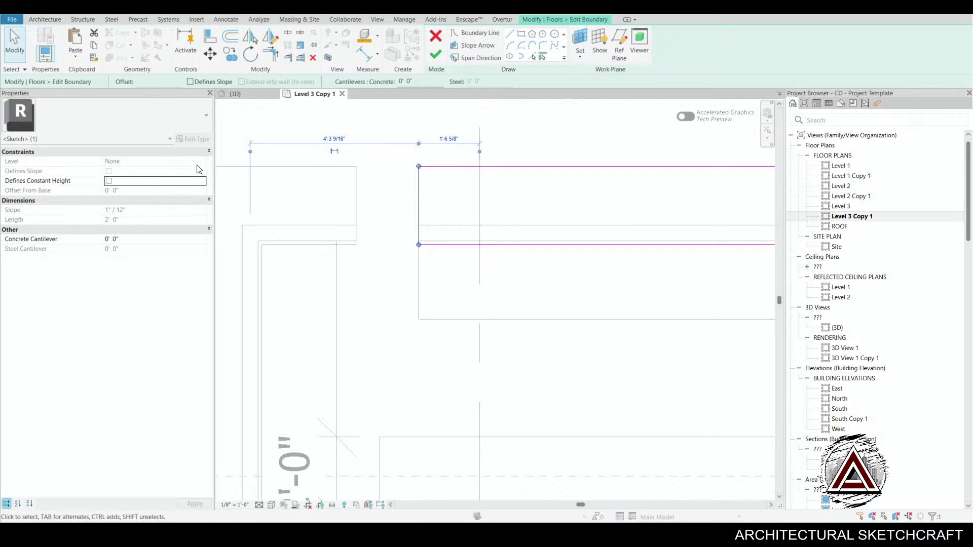
{"action": "left_click_drag", "start_coordinate": [352, 201], "coordinate": [356, 201]}
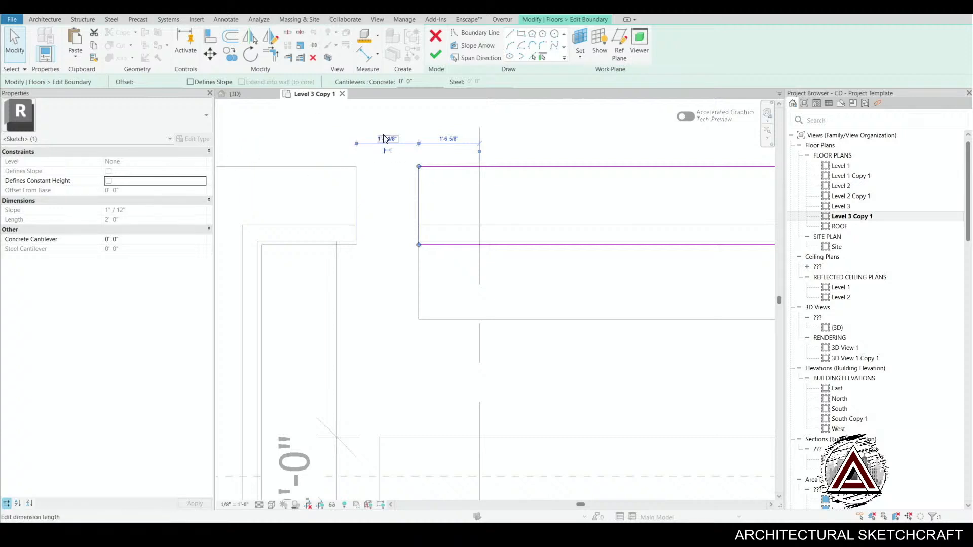
{"action": "type", "text": "3"}
{"action": "key", "text": "Return"}
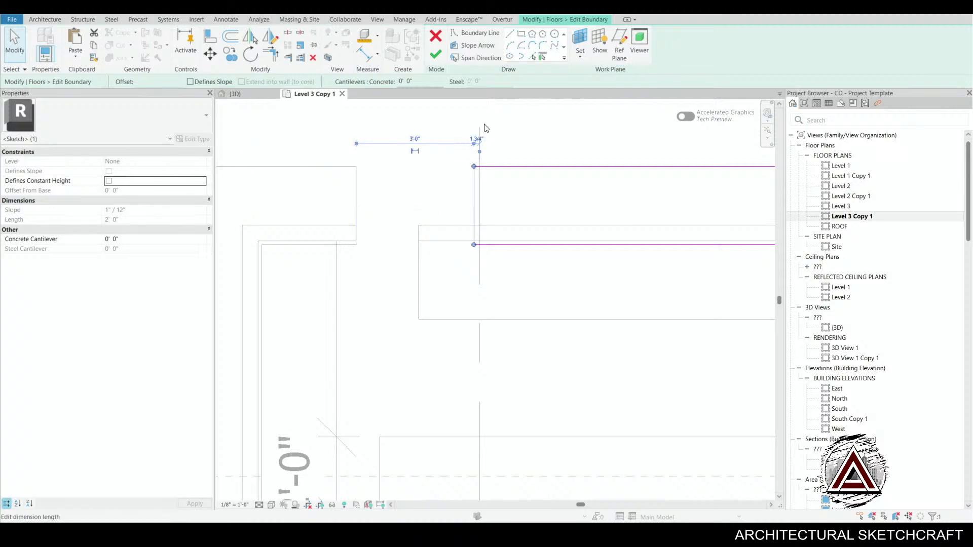
{"action": "left_click", "coordinate": [436, 53]}
{"action": "scroll", "coordinate": [512, 271], "scroll_direction": "up", "scroll_amount": 2}
{"action": "key", "text": "Escape"}
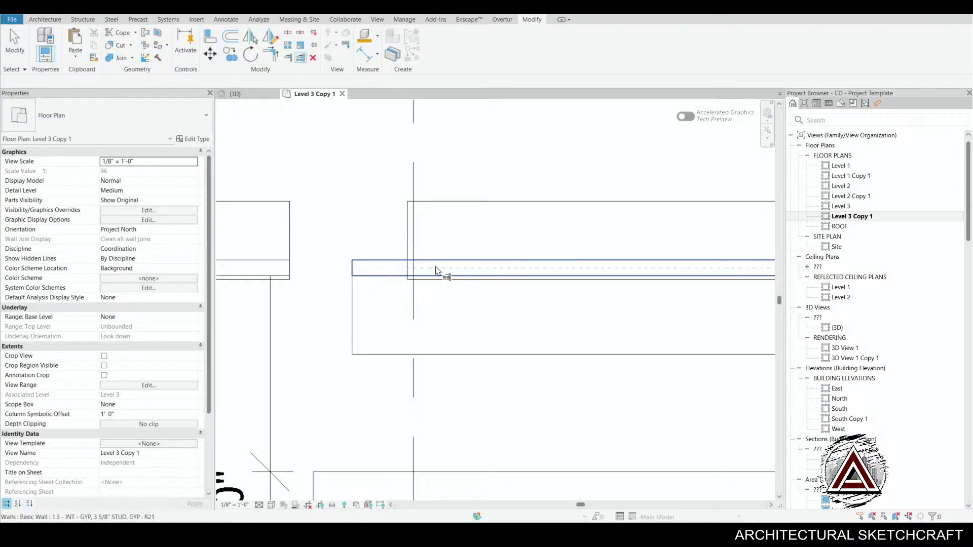
- Edit the upper right inner countertop's boundary and align its left end edge with the outer countertop's left end
{"action": "left_click", "coordinate": [383, 277]}
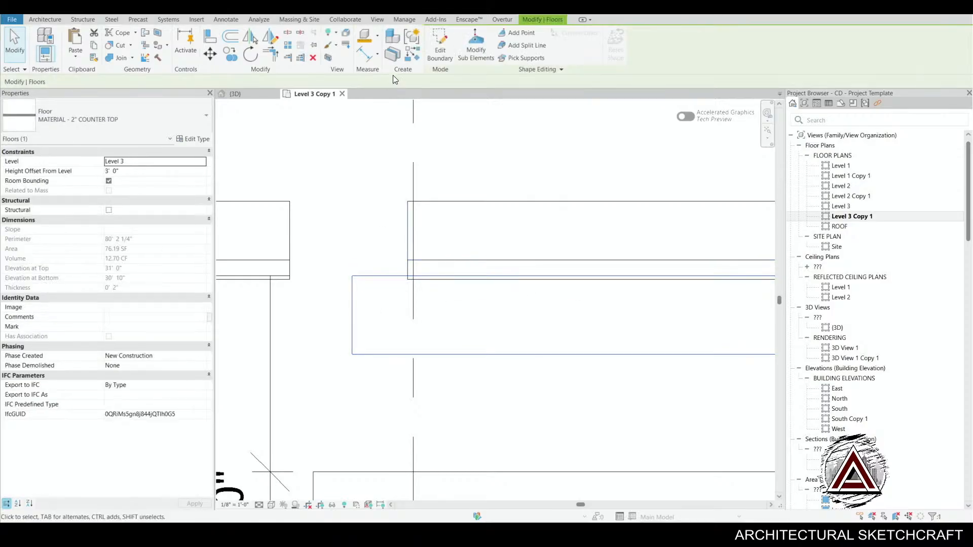
{"action": "left_click", "coordinate": [439, 50]}
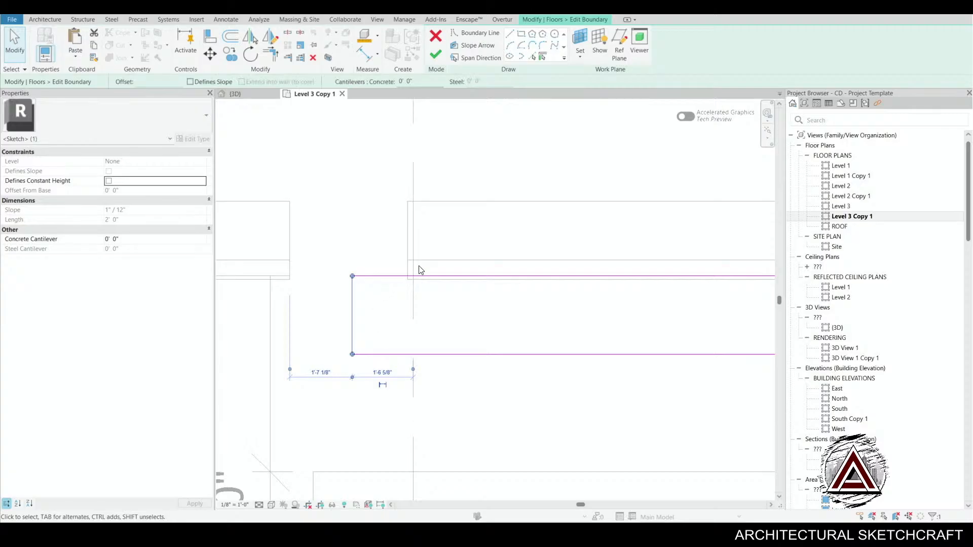
{"action": "key", "text": "l"}
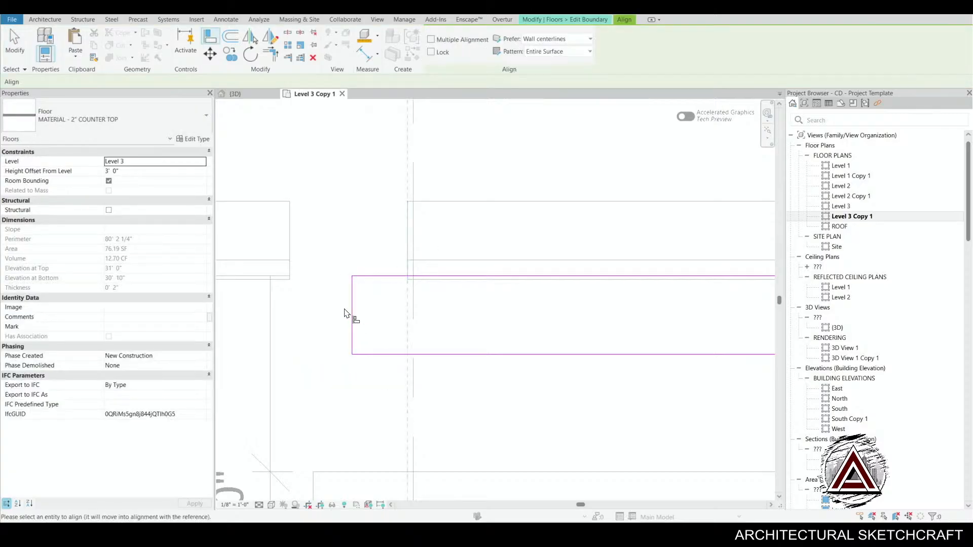
{"action": "middle_click_drag", "start_coordinate": [357, 315], "coordinate": [335, 397]}
{"action": "scroll", "coordinate": [469, 239], "scroll_direction": "down", "scroll_amount": 3}
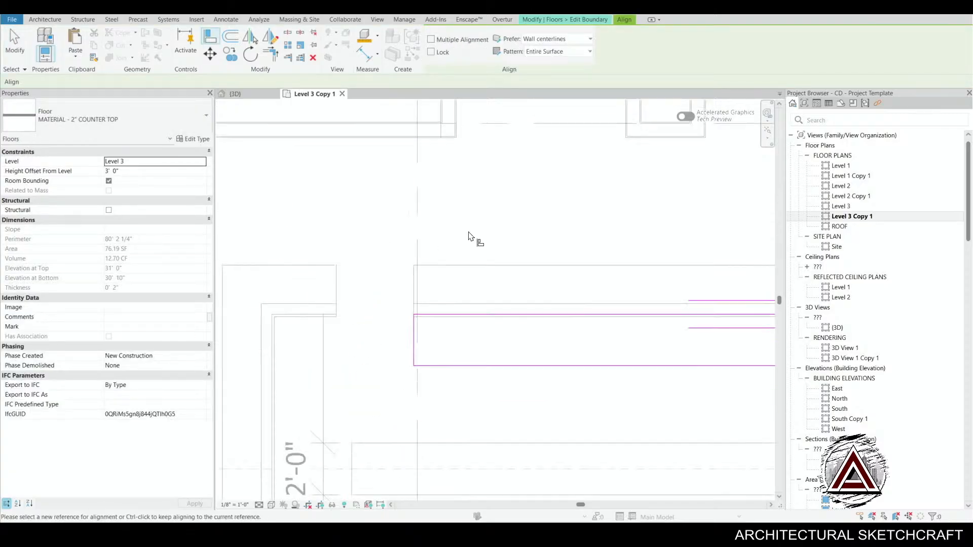
- Finish the boundary edit of the upper right inner countertop
{"action": "key", "text": "Escape"}
{"action": "left_click", "coordinate": [435, 55]}
{"action": "key", "text": "Escape"}
{"action": "middle_click_drag", "start_coordinate": [575, 442], "coordinate": [520, 334]}
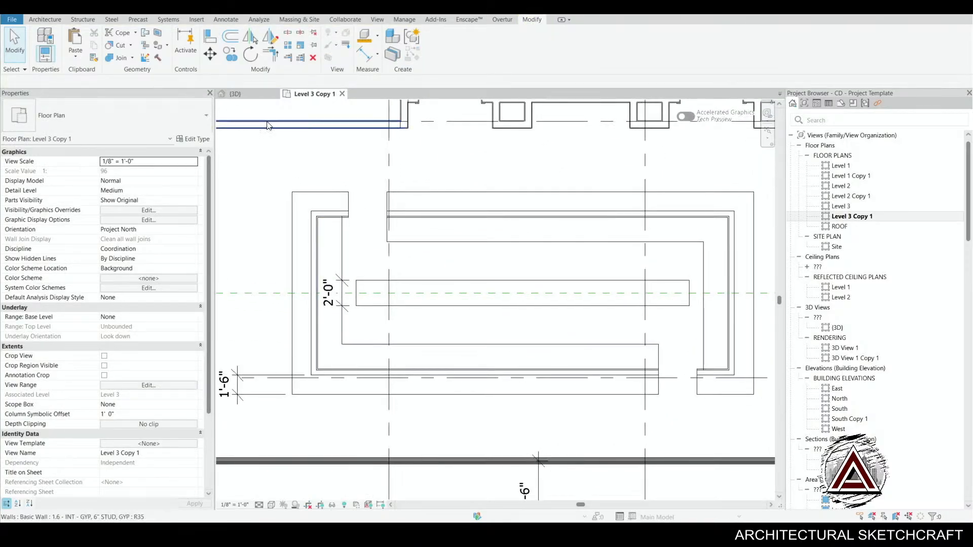
- In the 3D view, select all six bar walls and attach their tops to the lower left outer countertop
{"action": "left_click", "coordinate": [235, 94]}
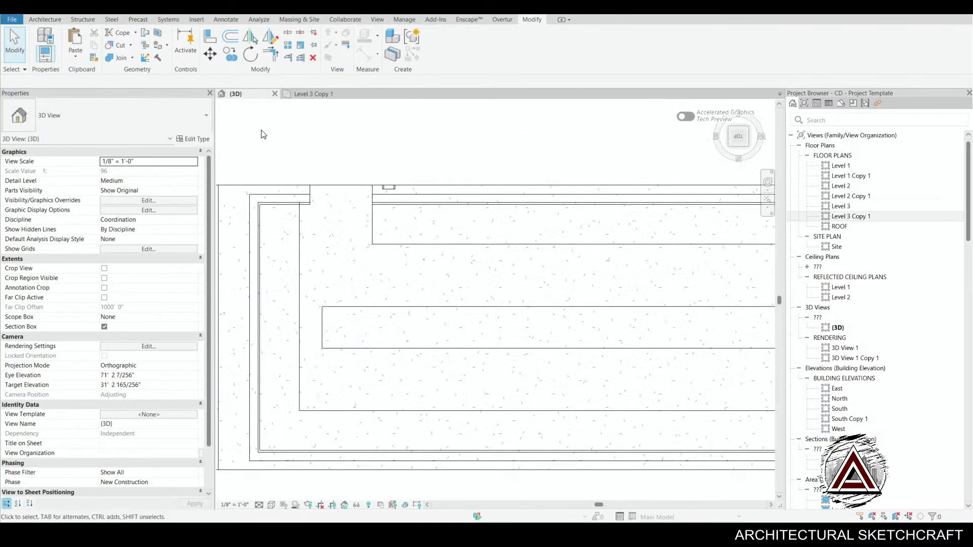
{"action": "scroll", "coordinate": [495, 376], "scroll_direction": "down", "scroll_amount": 3}
{"action": "middle_click_drag", "start_coordinate": [510, 432], "coordinate": [688, 333], "text": "shift"}
{"action": "left_click", "coordinate": [488, 310]}
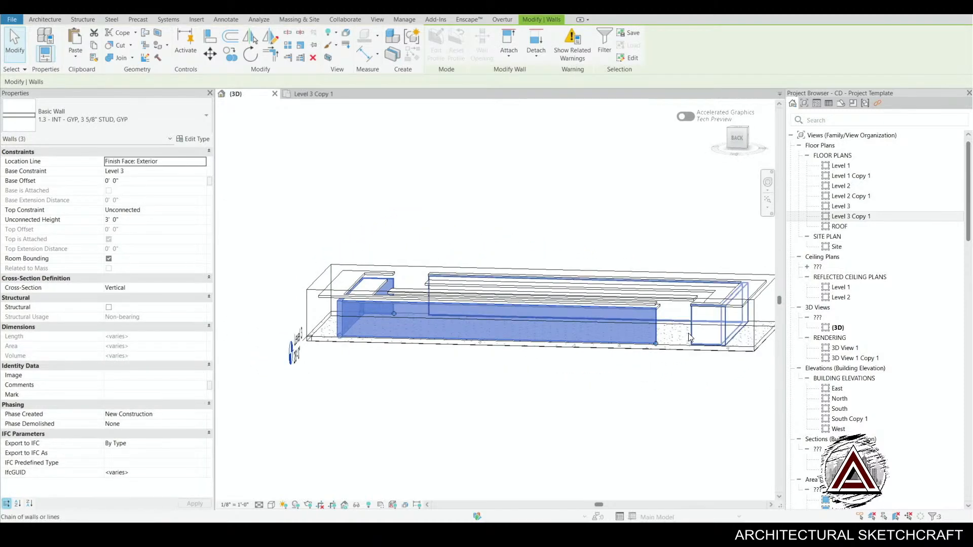
{"action": "left_click", "coordinate": [688, 337], "text": "ctrl"}
{"action": "left_click", "coordinate": [506, 52]}
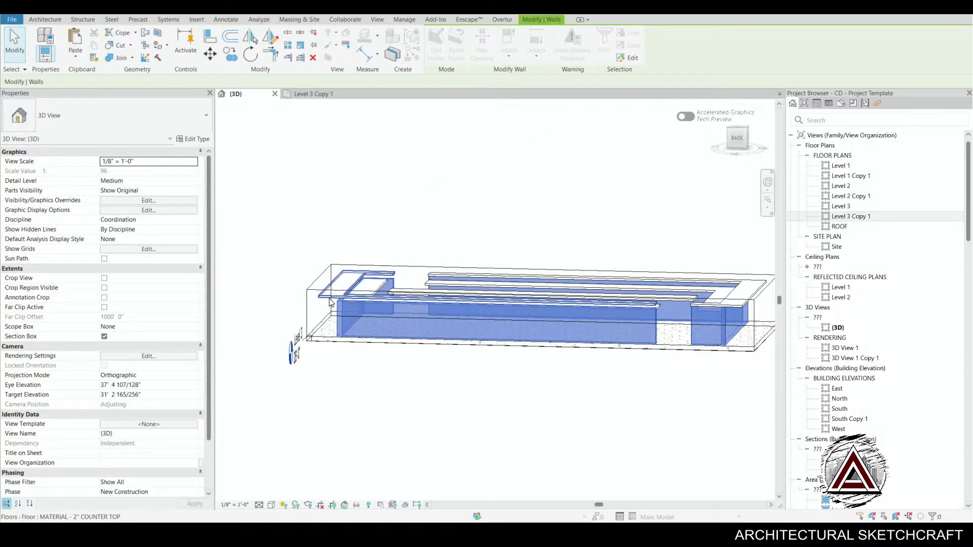
{"action": "left_click", "coordinate": [507, 303]}
{"action": "left_click", "coordinate": [817, 510]}
- Attach the tops of the same bar walls to the upper right outer countertop and inspect the joined walls
{"action": "middle_click_drag", "start_coordinate": [568, 329], "coordinate": [533, 354], "text": "shift"}
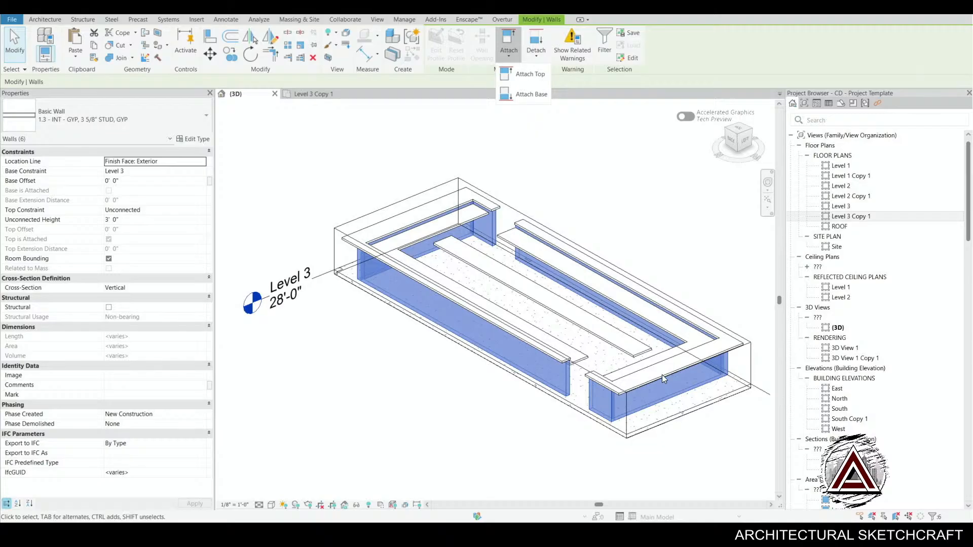
{"action": "left_click", "coordinate": [541, 76]}
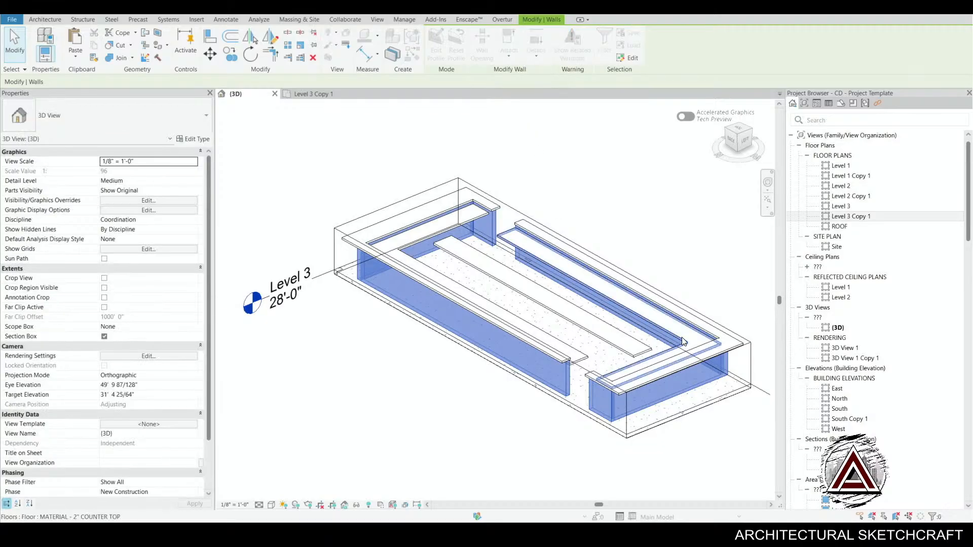
{"action": "left_click", "coordinate": [694, 360]}
{"action": "middle_click_drag", "start_coordinate": [694, 360], "coordinate": [498, 353], "text": "shift"}
{"action": "left_click", "coordinate": [501, 335]}
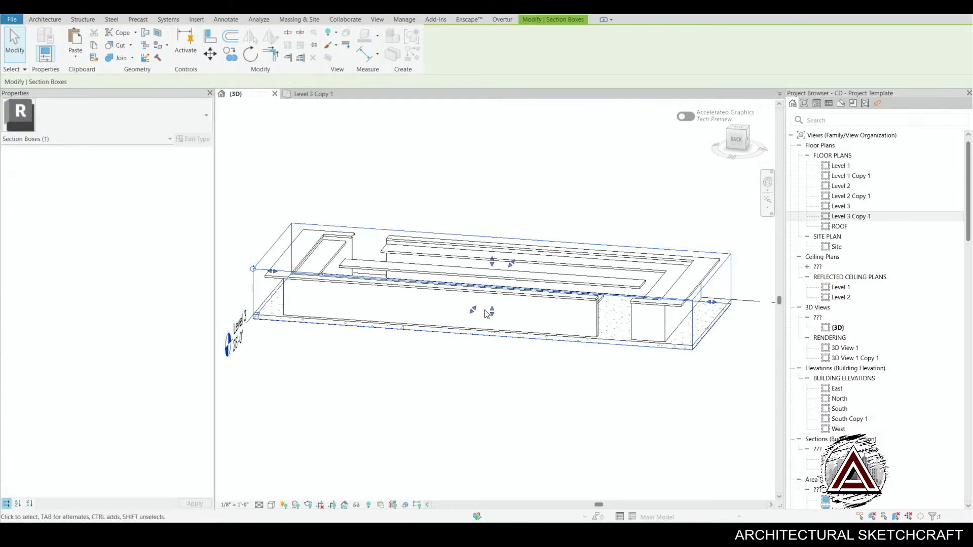
{"action": "left_click", "coordinate": [388, 198]}
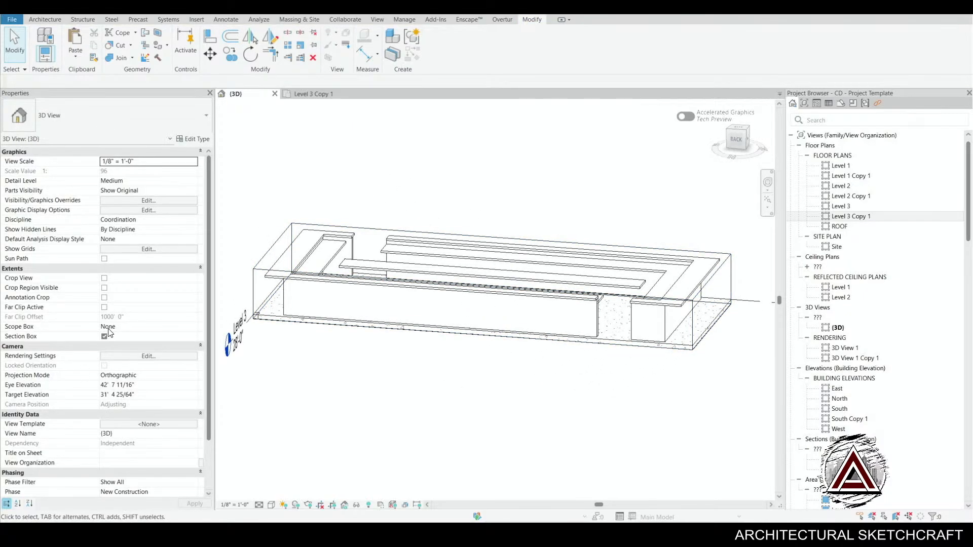
- Turn off the 3D view's section box, switch to the Enscape render and fly in to the Level 3 bar
{"action": "scroll", "coordinate": [460, 428], "scroll_direction": "up", "scroll_amount": 3}
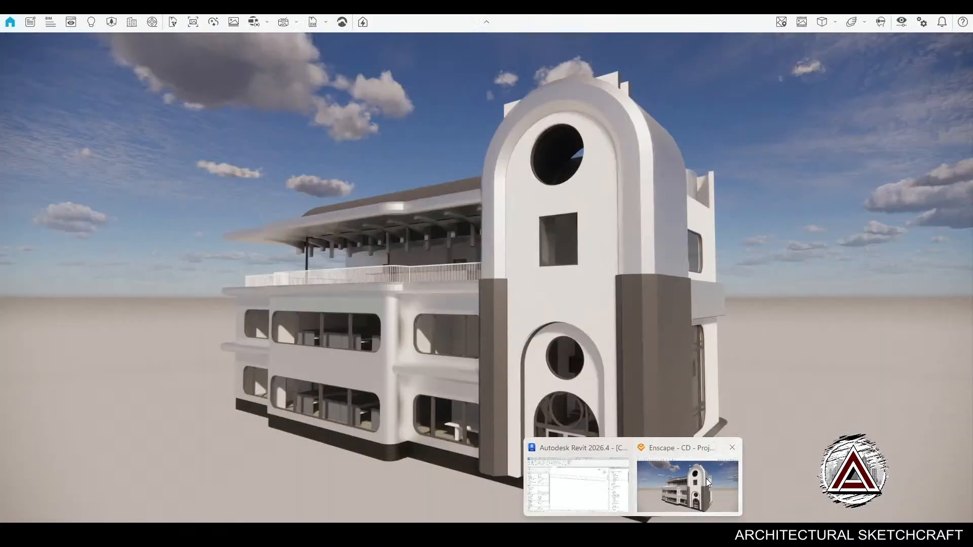
{"action": "left_click", "coordinate": [706, 479]}
{"action": "left_click_drag", "start_coordinate": [612, 342], "coordinate": [537, 304]}
{"action": "key", "text": "w"}
{"action": "key", "text": "w"}
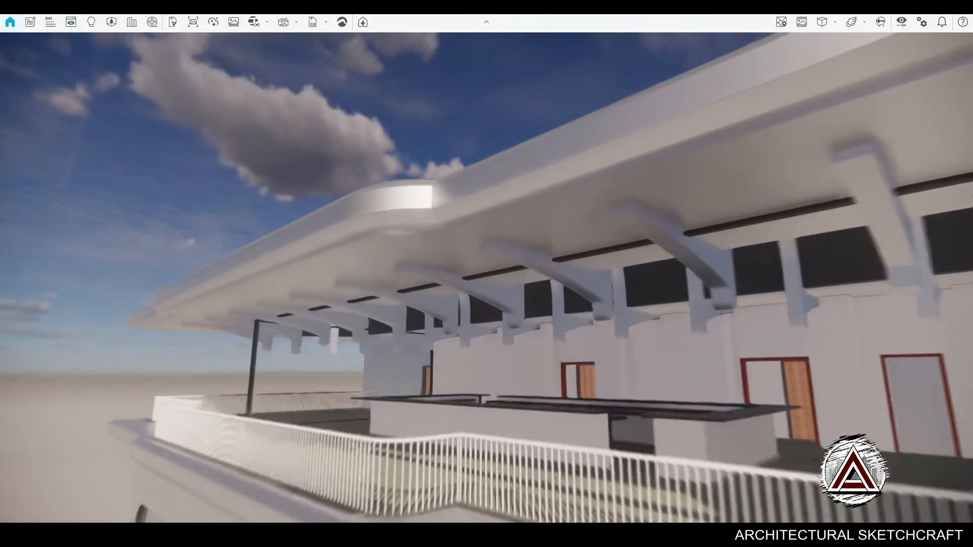
{"action": "key", "text": "w"}
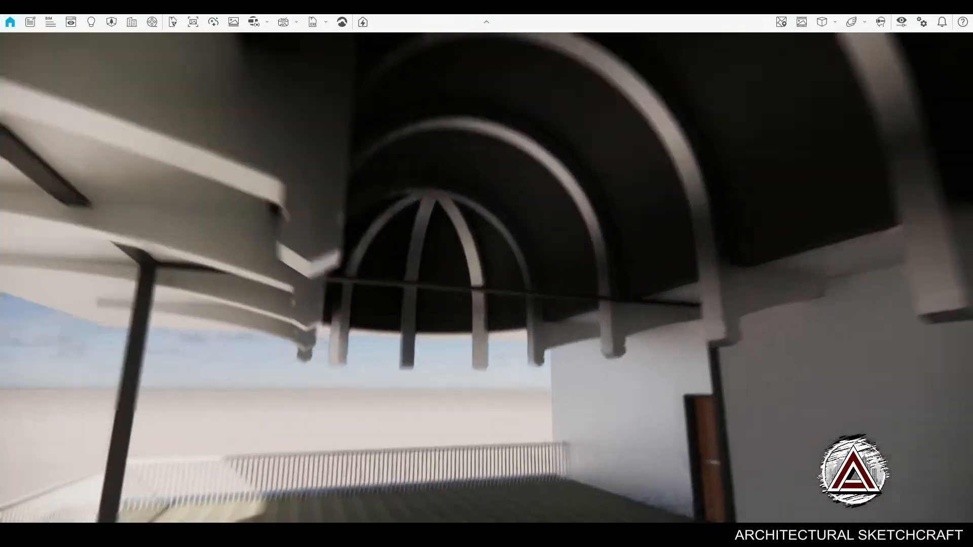
{"action": "key", "text": "w"}
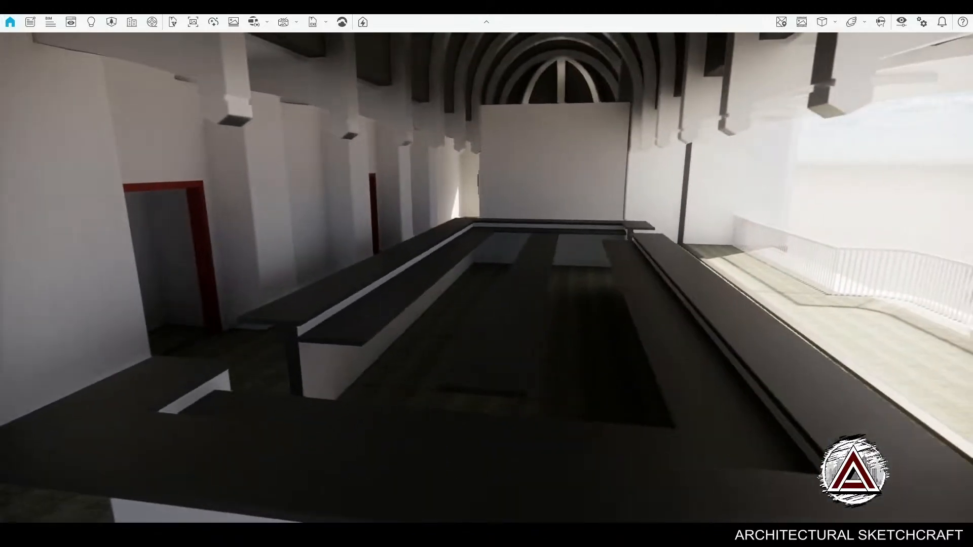
- Examine the bar's end opening and the aisle clearance between the outer countertop and the back wall
{"action": "key", "text": "a"}
{"action": "key", "text": "s"}
{"action": "key", "text": "a"}
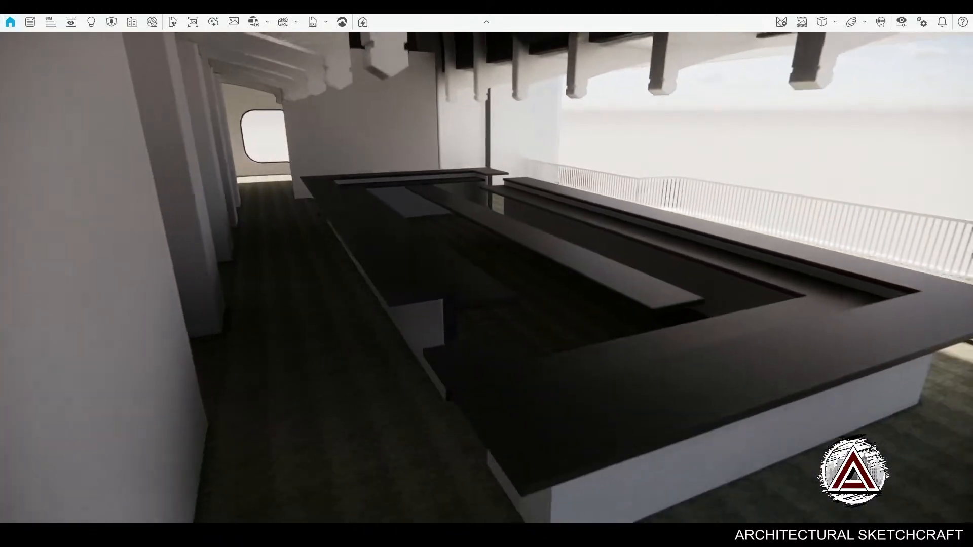
{"action": "key", "text": "d"}
{"action": "key", "text": "w"}
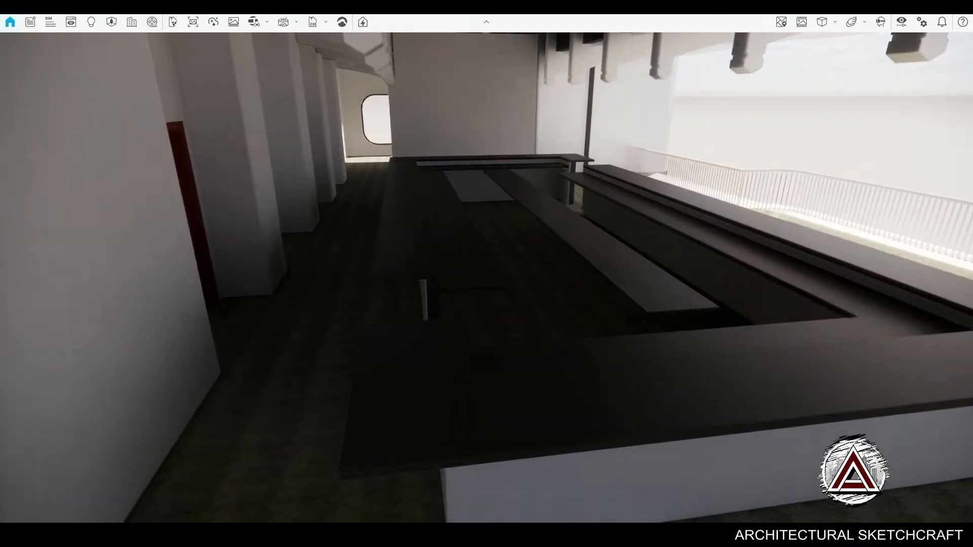
{"action": "key", "text": "d"}
{"action": "key", "text": "a"}
{"action": "key", "text": "a"}
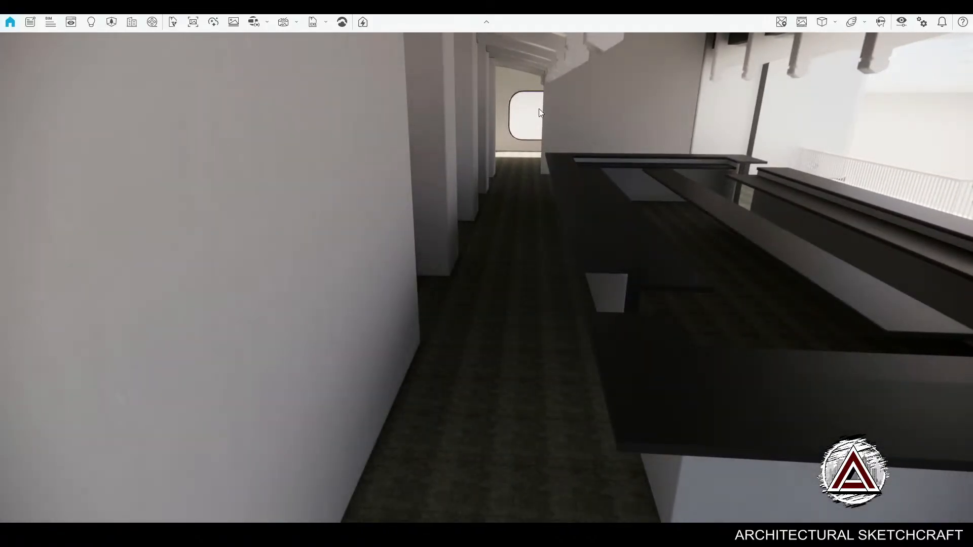
{"action": "left_click_drag", "start_coordinate": [505, 391], "coordinate": [10, 295]}
{"action": "key", "text": "w"}
{"action": "key", "text": "w"}
{"action": "key", "text": "w"}
{"action": "key", "text": "s"}
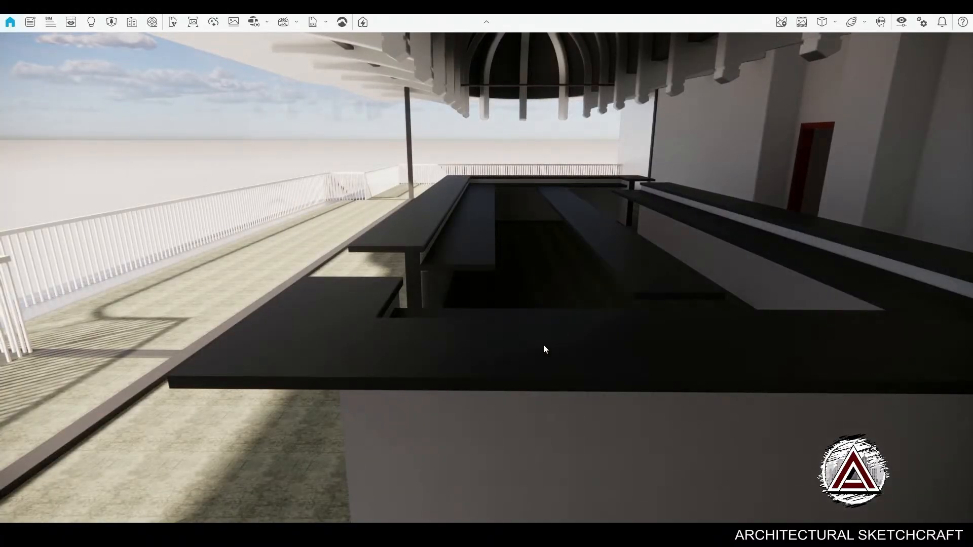
- Examine the inner counters, the central counter and the walking space from inside the bar
{"action": "scroll", "coordinate": [589, 265], "scroll_direction": "up", "scroll_amount": 3}
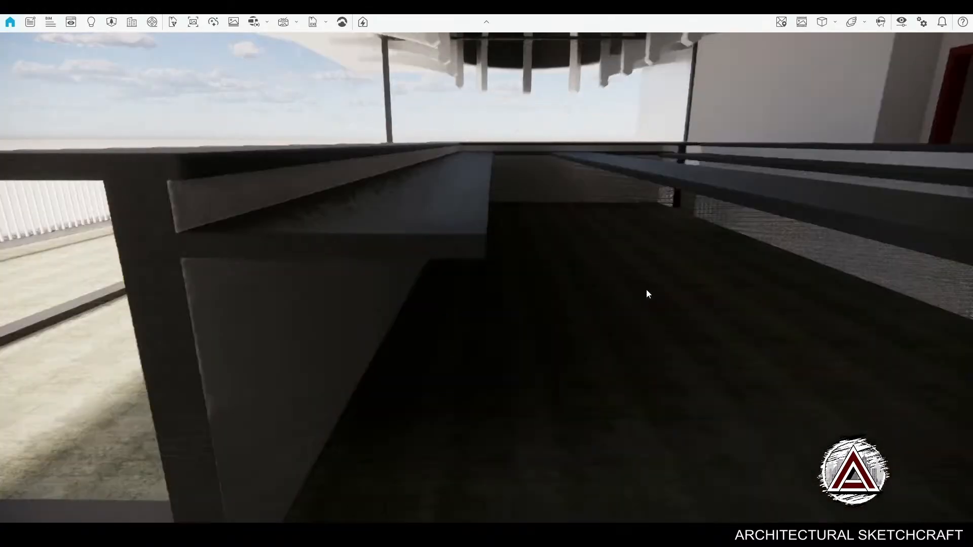
{"action": "scroll", "coordinate": [646, 290], "scroll_direction": "down", "scroll_amount": 2}
{"action": "mouse_move", "coordinate": [647, 290]}
{"action": "left_mouse_down"}
{"action": "mouse_move", "coordinate": [626, 299]}
{"action": "mouse_move", "coordinate": [643, 221]}
{"action": "mouse_move", "coordinate": [861, 109]}
{"action": "mouse_move", "coordinate": [650, 284]}
{"action": "left_mouse_up"}
{"action": "key", "text": "w"}
{"action": "key", "text": "space"}
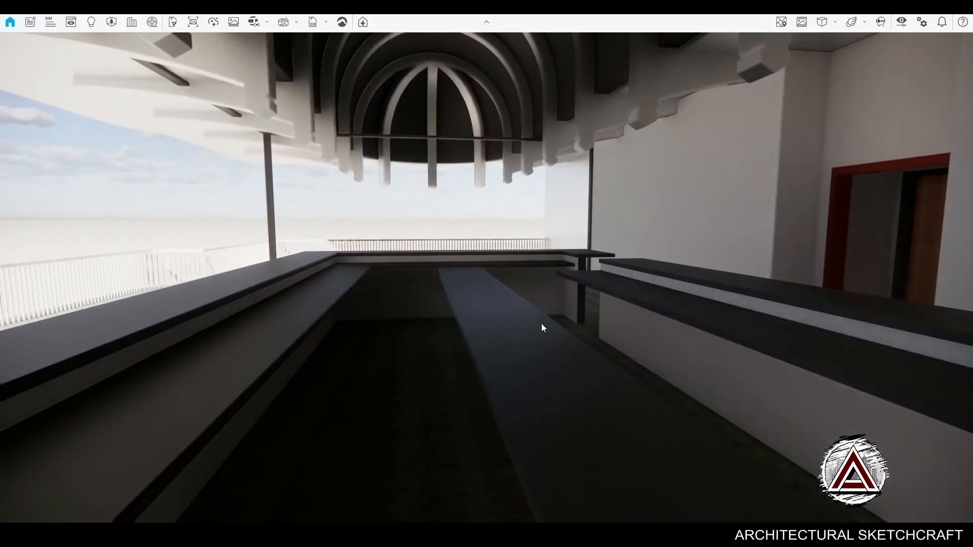
{"action": "key", "text": "space"}
{"action": "scroll", "coordinate": [608, 315], "scroll_direction": "down", "scroll_amount": 2}
{"action": "key", "text": "s"}
{"action": "mouse_move", "coordinate": [608, 315]}
{"action": "left_mouse_down"}
{"action": "mouse_move", "coordinate": [602, 337]}
{"action": "mouse_move", "coordinate": [593, 310]}
{"action": "left_mouse_up"}
{"action": "key", "text": "d"}
{"action": "key", "text": "d"}
{"action": "key", "text": "a"}
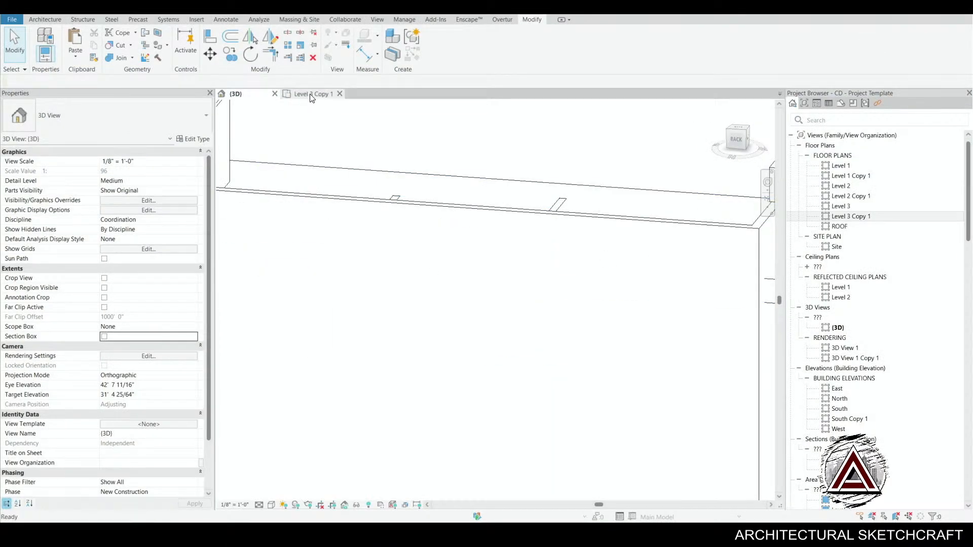
- In the Level 3 Copy 1 plan, edit the central countertop's boundary and align its two ends with the ends of the L-shaped countertops
{"action": "left_click", "coordinate": [311, 95]}
{"action": "left_click", "coordinate": [401, 290]}
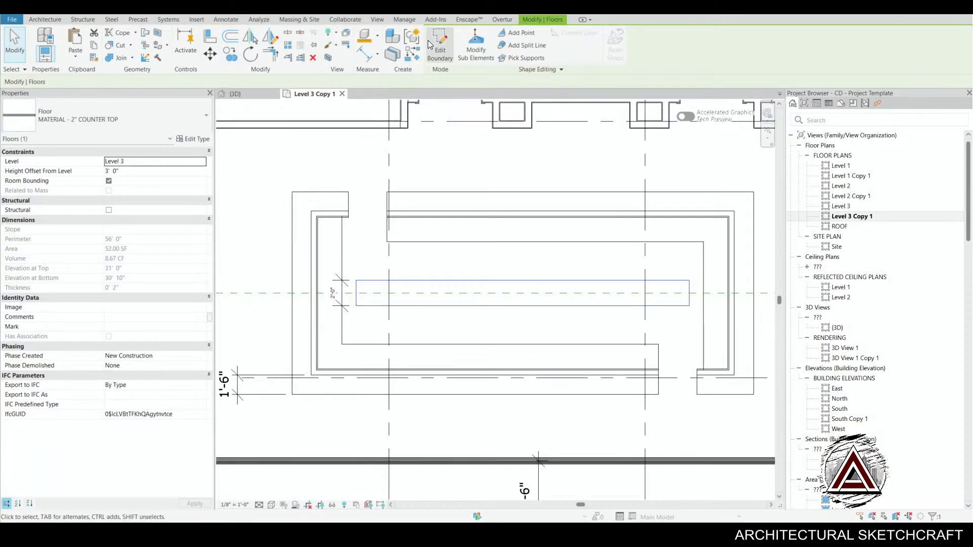
{"action": "key", "text": "l"}
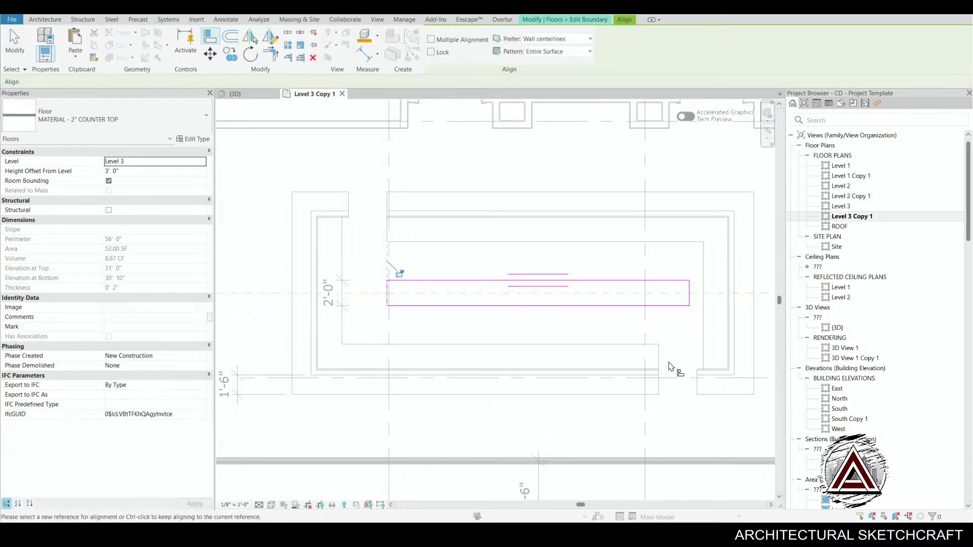
{"action": "middle_click_drag", "start_coordinate": [604, 325], "coordinate": [571, 374]}
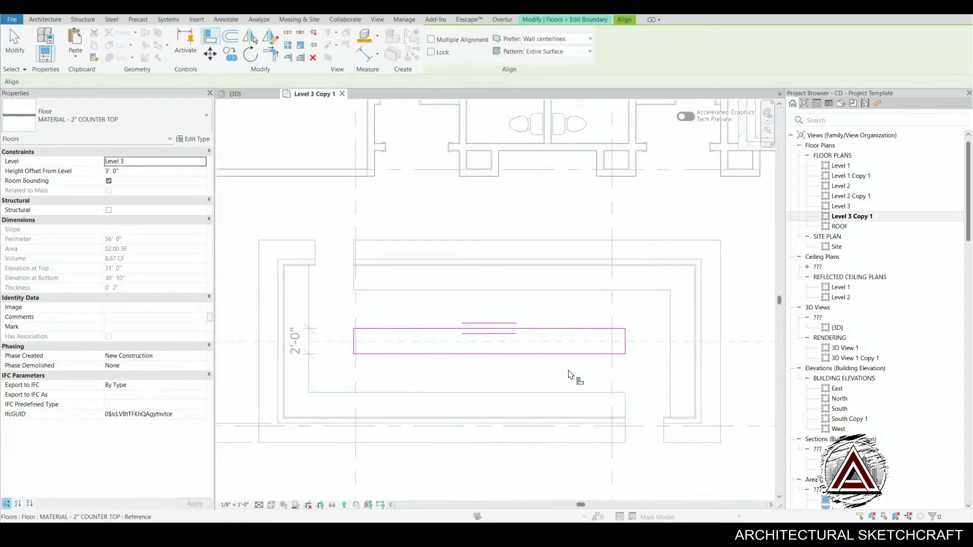
{"action": "key", "text": "Escape"}
{"action": "key", "text": "Escape"}
{"action": "left_click", "coordinate": [434, 53]}
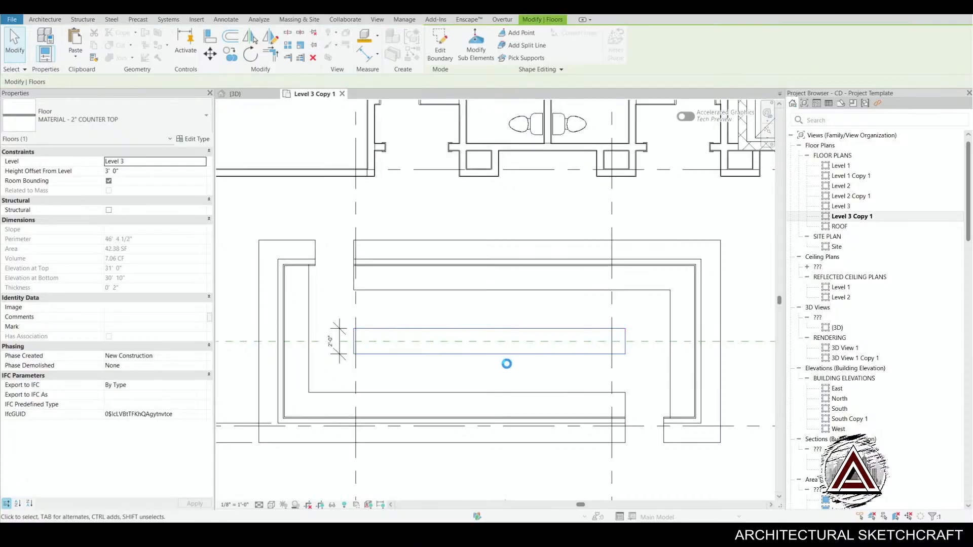
{"action": "middle_click_drag", "start_coordinate": [506, 362], "coordinate": [515, 326]}
{"action": "key", "text": "Escape"}
{"action": "scroll", "coordinate": [656, 388], "scroll_direction": "up", "scroll_amount": 2}
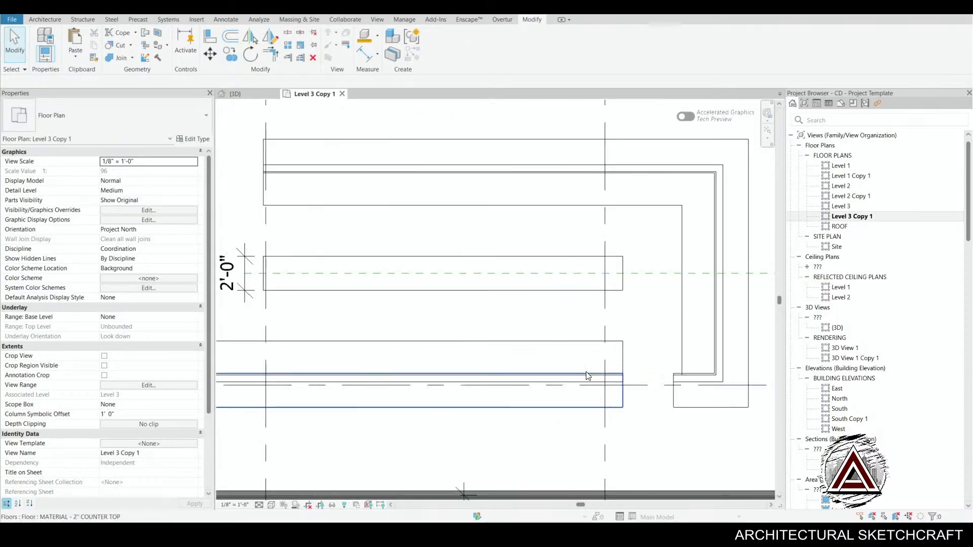
{"action": "scroll", "coordinate": [503, 304], "scroll_direction": "down", "scroll_amount": 4}
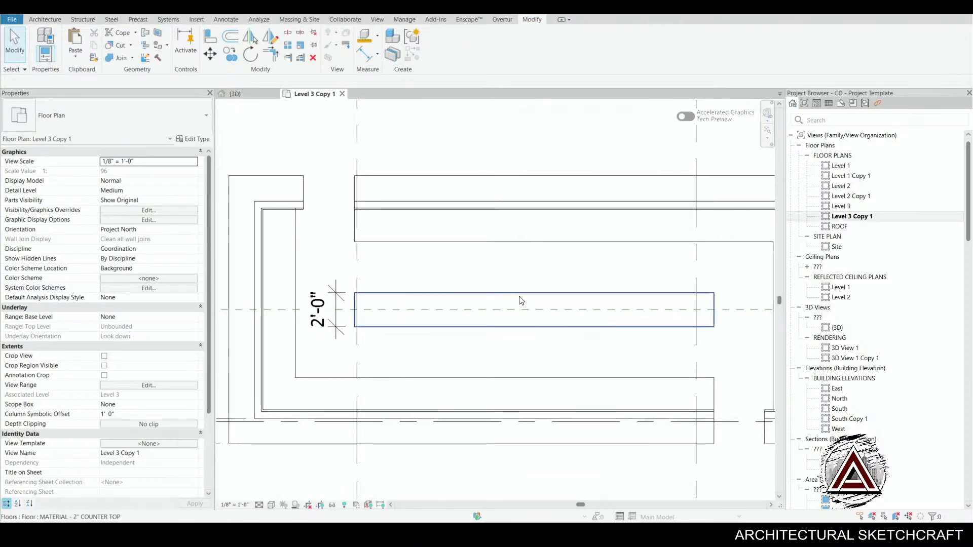
{"action": "scroll", "coordinate": [502, 288], "scroll_direction": "down", "scroll_amount": 2}
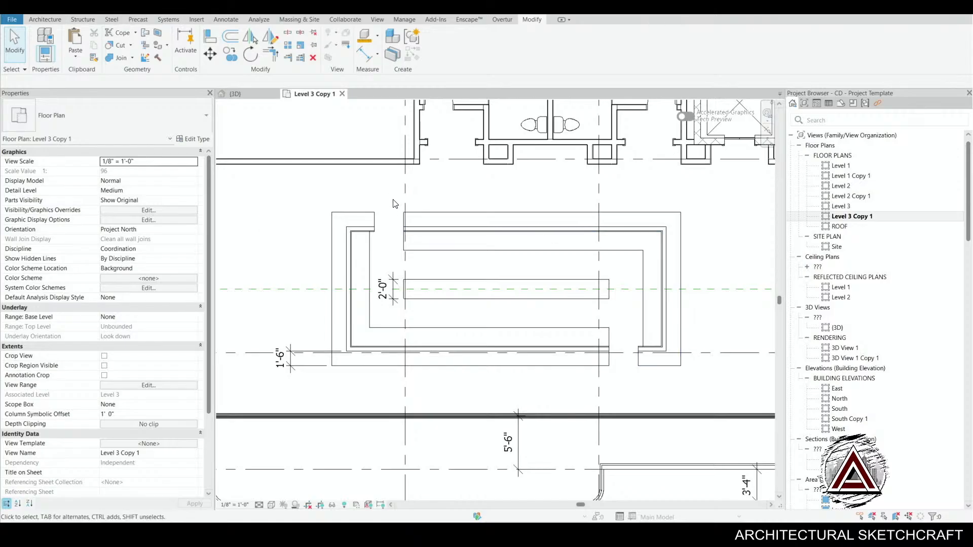
{"action": "left_click_drag", "start_coordinate": [398, 259], "coordinate": [716, 266]}
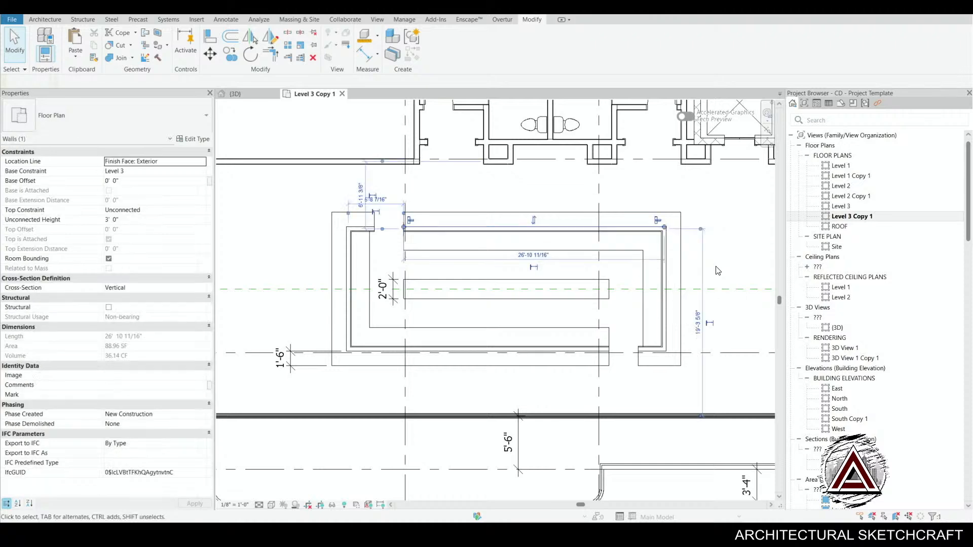
{"action": "key", "text": "Escape"}
- Edit the upper right inner countertop's boundary and move its long upper leg 6" toward the central countertop
{"action": "left_click", "coordinate": [450, 251]}
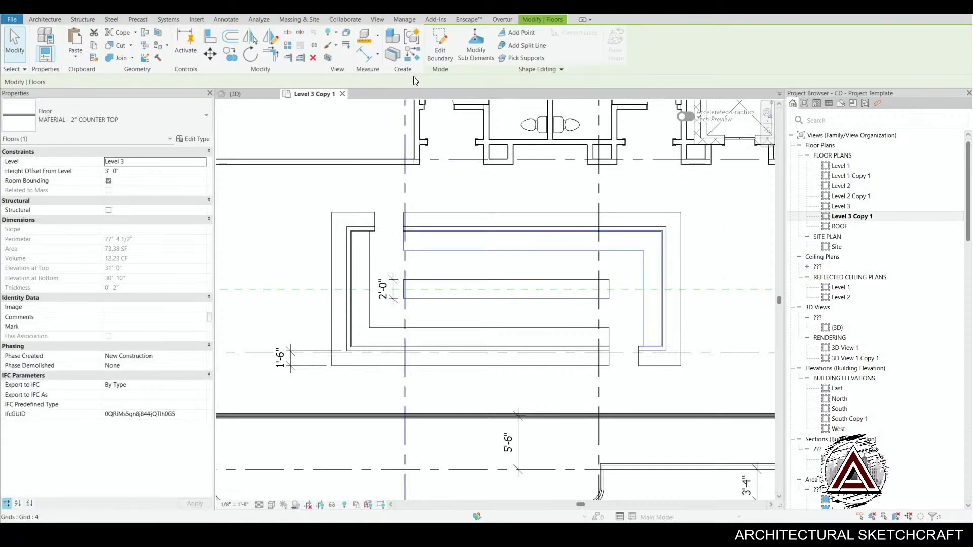
{"action": "left_click", "coordinate": [440, 51]}
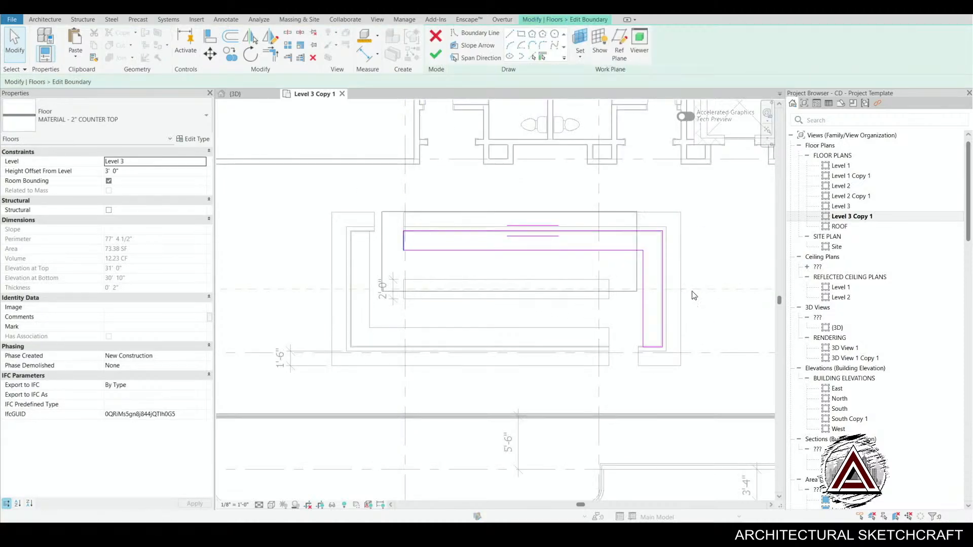
{"action": "left_click_drag", "start_coordinate": [692, 292], "coordinate": [735, 283]}
{"action": "scroll", "coordinate": [530, 256], "scroll_direction": "down", "scroll_amount": 1}
{"action": "key", "text": "m"}
{"action": "key", "text": "v"}
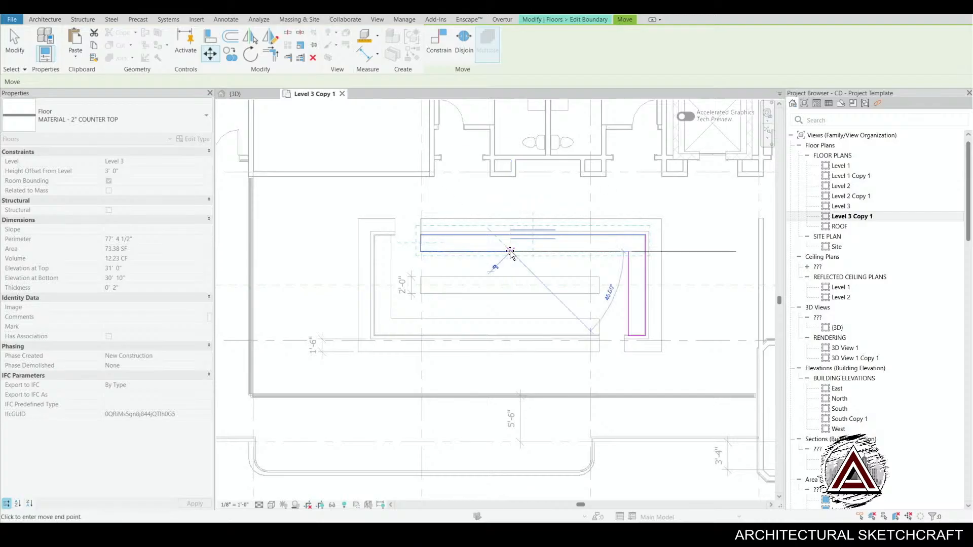
{"action": "scroll", "coordinate": [510, 251], "scroll_direction": "up", "scroll_amount": 3}
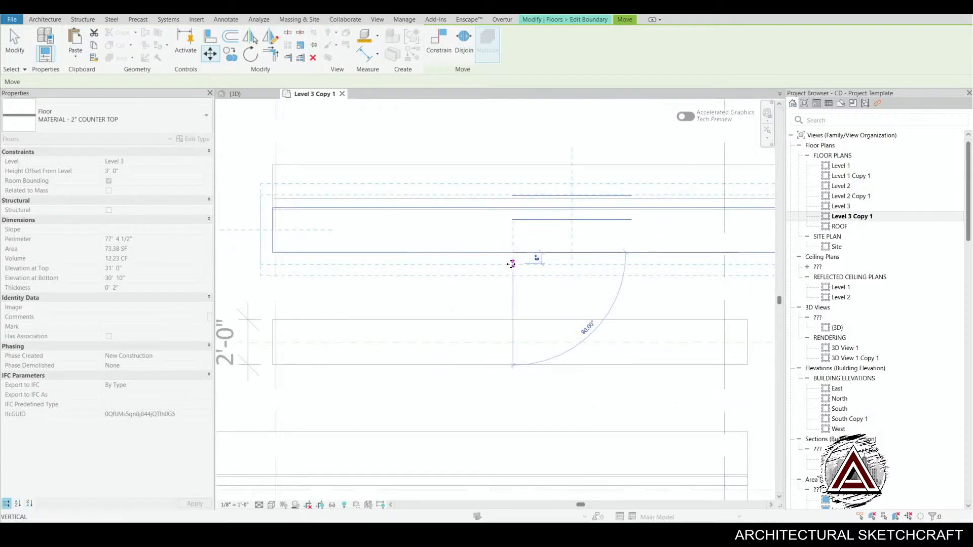
{"action": "left_click", "coordinate": [511, 264]}
{"action": "scroll", "coordinate": [510, 264], "scroll_direction": "down", "scroll_amount": 3}
{"action": "left_click", "coordinate": [434, 55]}
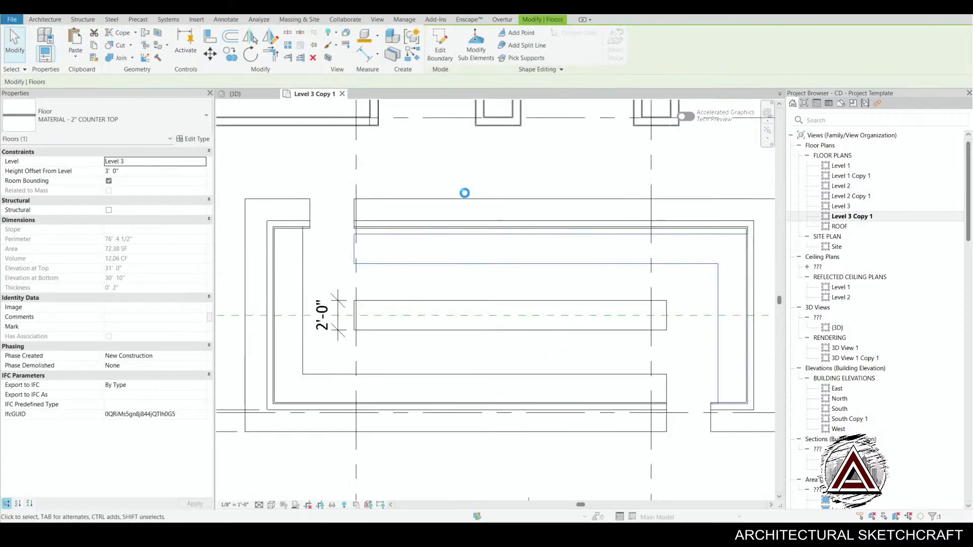
- Edit the upper right outer countertop's boundary and move its long upper leg 6" toward the central countertop
{"action": "left_click", "coordinate": [440, 50]}
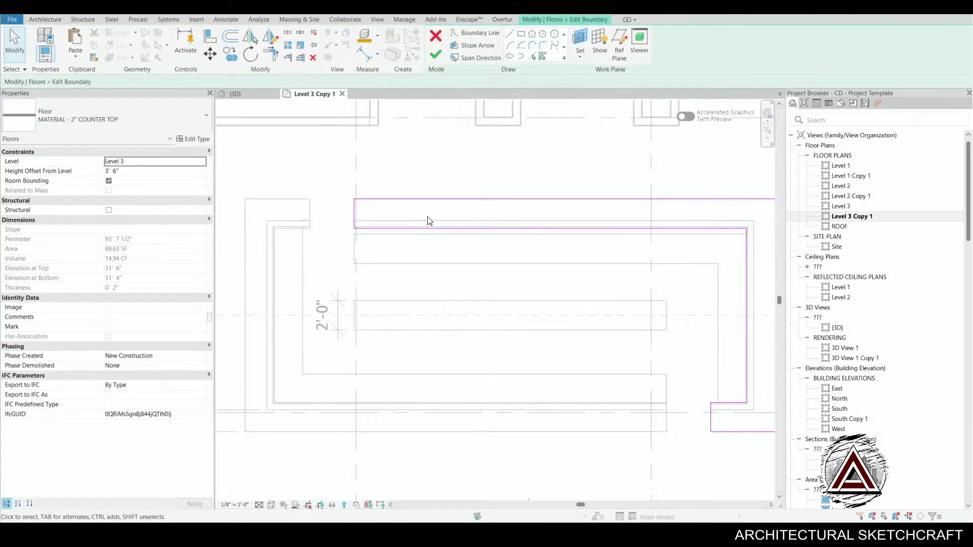
{"action": "scroll", "coordinate": [428, 219], "scroll_direction": "down", "scroll_amount": 2}
{"action": "key", "text": "m"}
{"action": "key", "text": "v"}
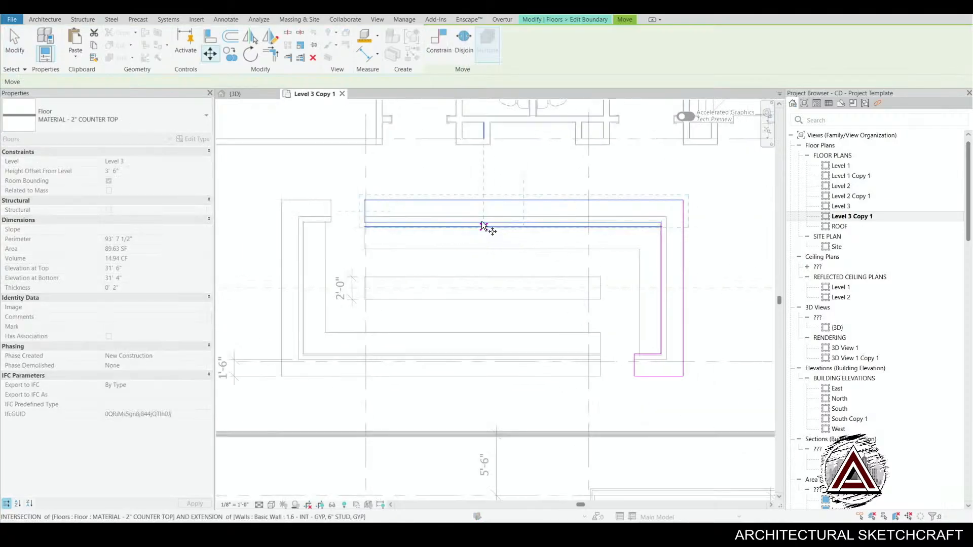
{"action": "scroll", "coordinate": [485, 223], "scroll_direction": "up", "scroll_amount": 2}
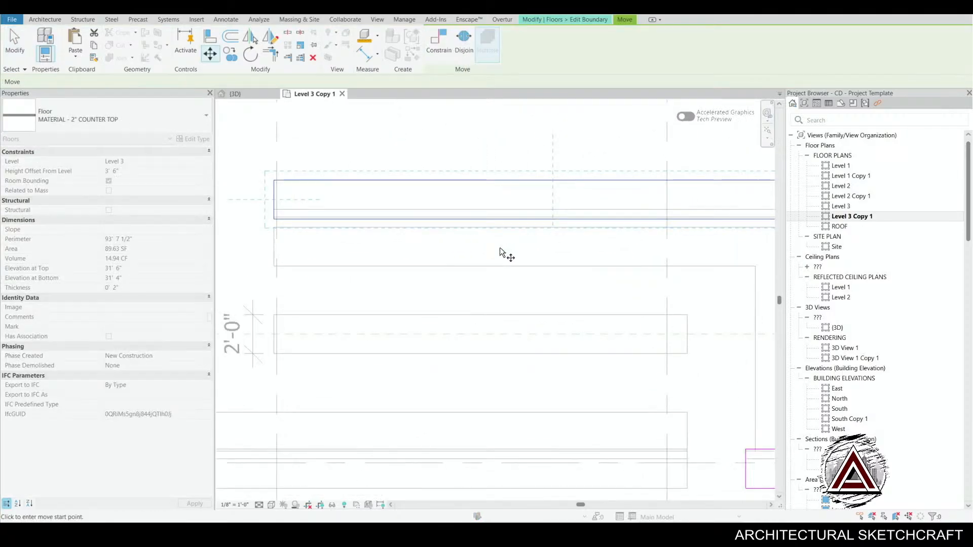
{"action": "left_click", "coordinate": [511, 294]}
{"action": "left_click", "coordinate": [434, 54]}
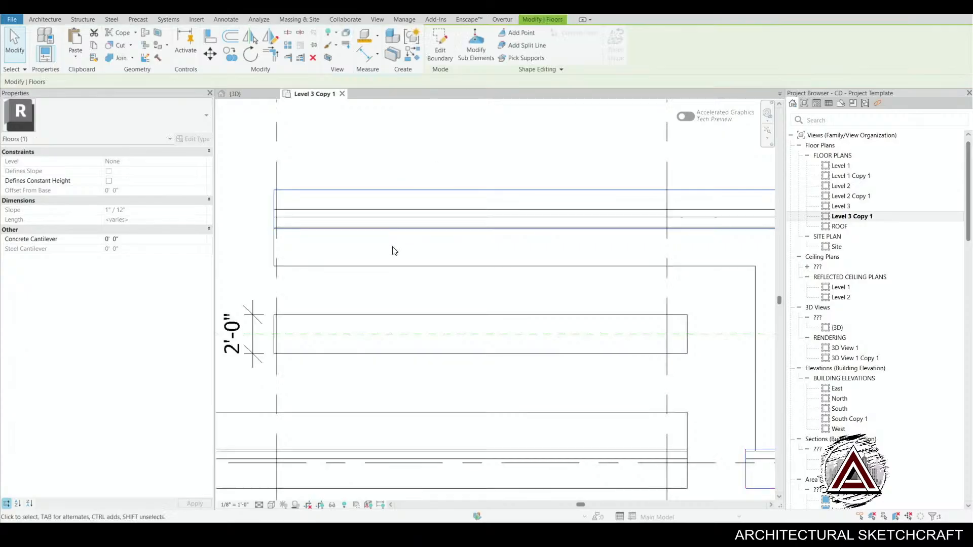
- Move the long wall beneath the upper right countertops 6" toward the central countertop
{"action": "left_click", "coordinate": [408, 217]}
{"action": "scroll", "coordinate": [409, 217], "scroll_direction": "up", "scroll_amount": 2}
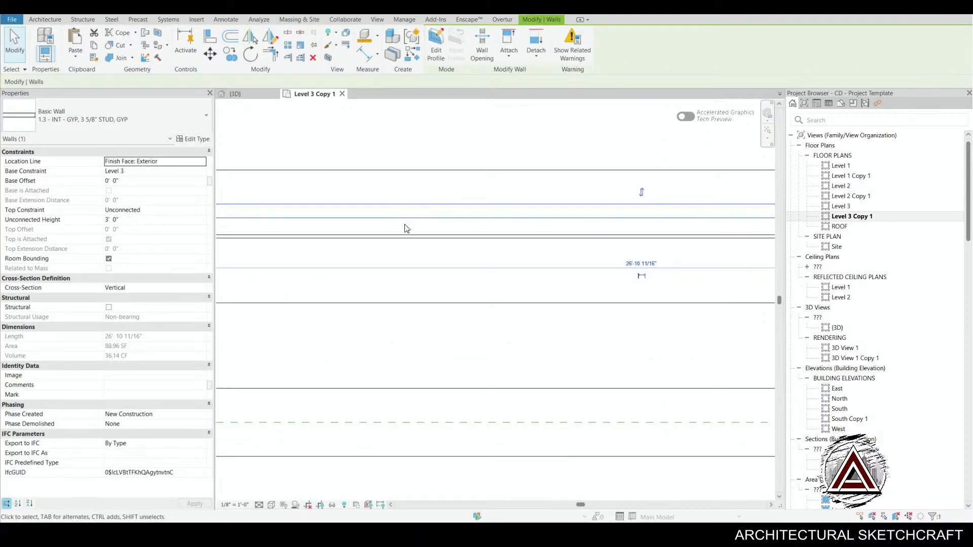
{"action": "key", "text": "m"}
{"action": "key", "text": "v"}
{"action": "left_click", "coordinate": [414, 226]}
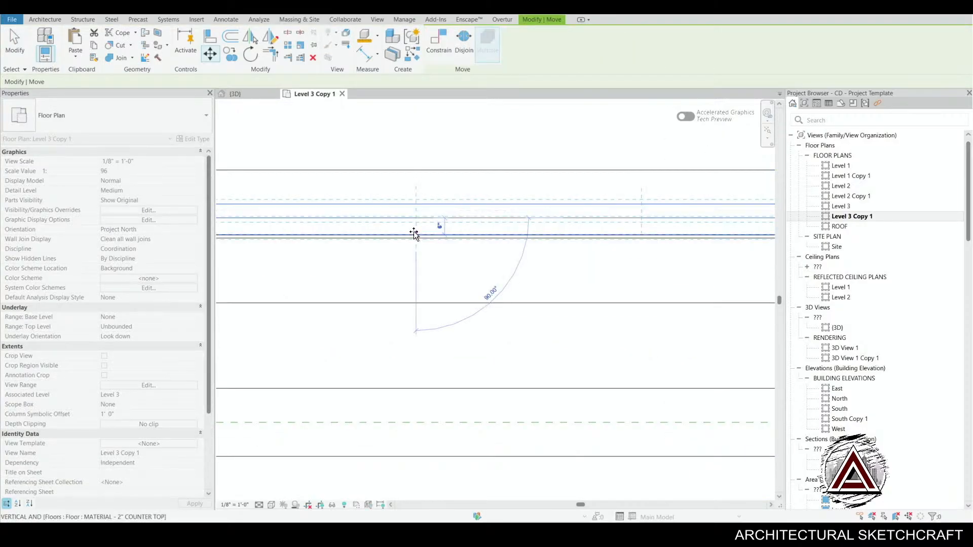
{"action": "left_click", "coordinate": [439, 271]}
{"action": "scroll", "coordinate": [440, 271], "scroll_direction": "down", "scroll_amount": 3}
{"action": "left_click", "coordinate": [433, 115]}
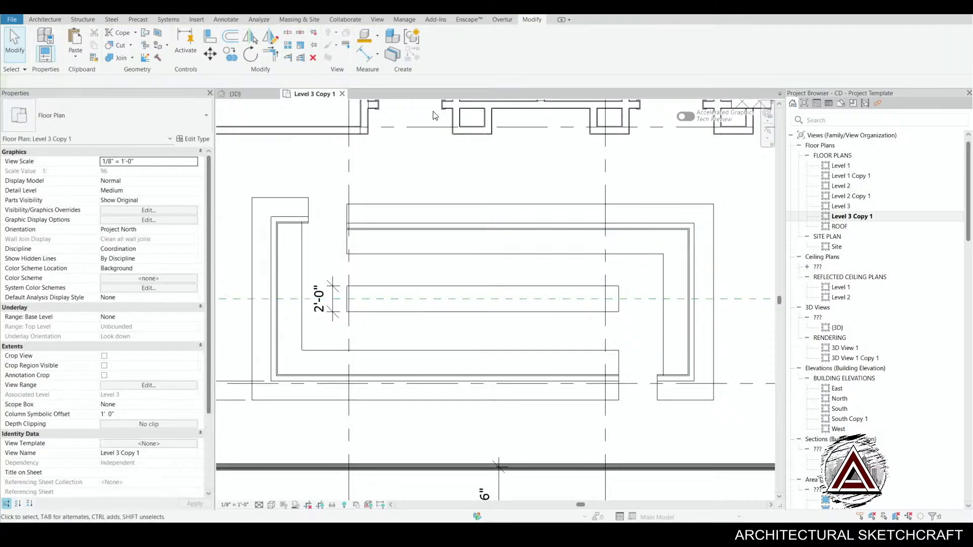
- Edit the lower left inner countertop's boundary and move its long lower leg 6" toward the central countertop
{"action": "middle_click_drag", "start_coordinate": [409, 139], "coordinate": [505, 157]}
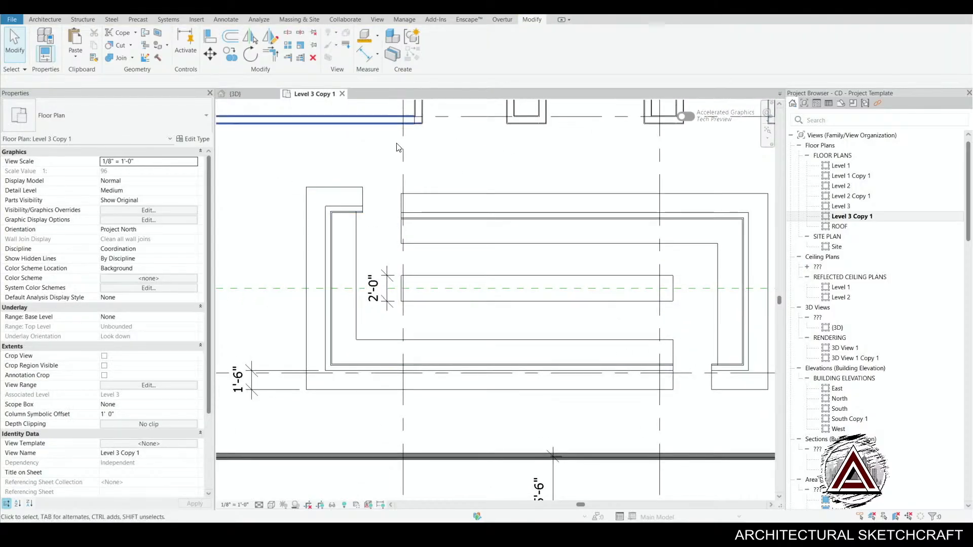
{"action": "middle_click_drag", "start_coordinate": [384, 162], "coordinate": [367, 99]}
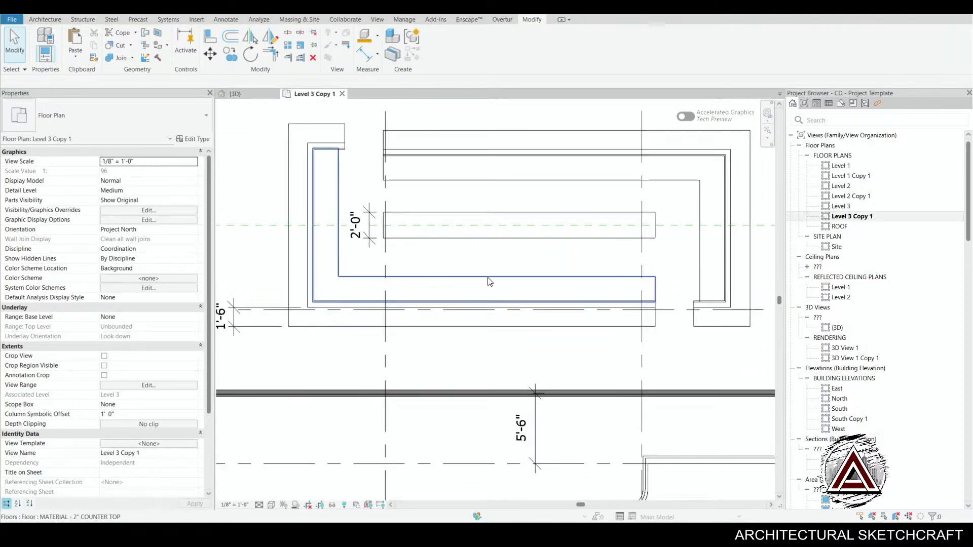
{"action": "left_click", "coordinate": [428, 279]}
{"action": "left_click", "coordinate": [439, 51]}
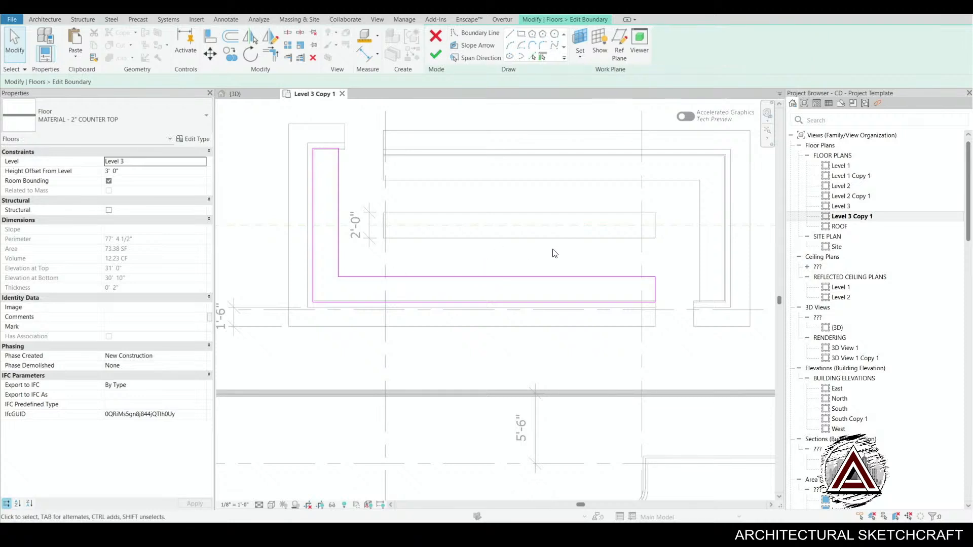
{"action": "left_click_drag", "start_coordinate": [637, 267], "coordinate": [591, 341]}
{"action": "key", "text": "m"}
{"action": "key", "text": "v"}
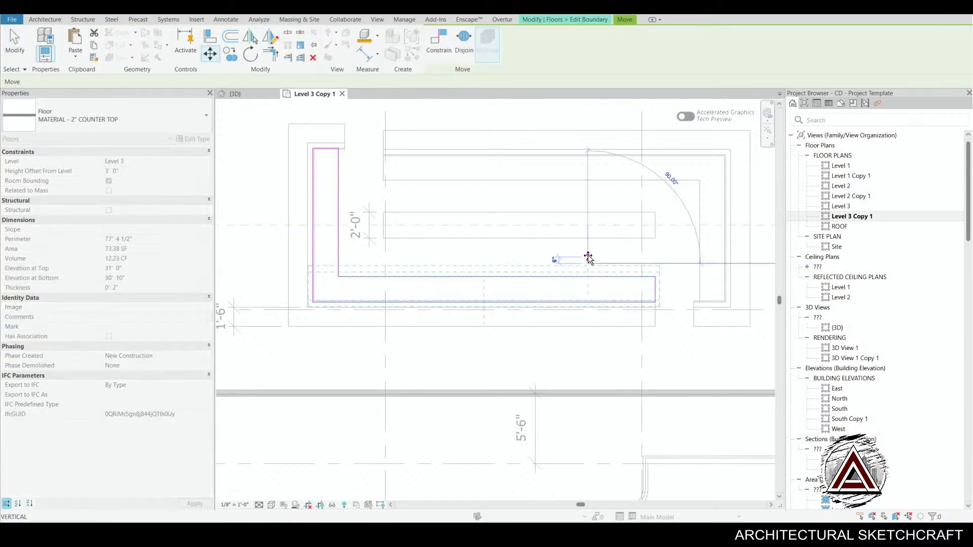
{"action": "left_click", "coordinate": [588, 266]}
{"action": "left_click", "coordinate": [588, 260]}
{"action": "left_click", "coordinate": [445, 40]}
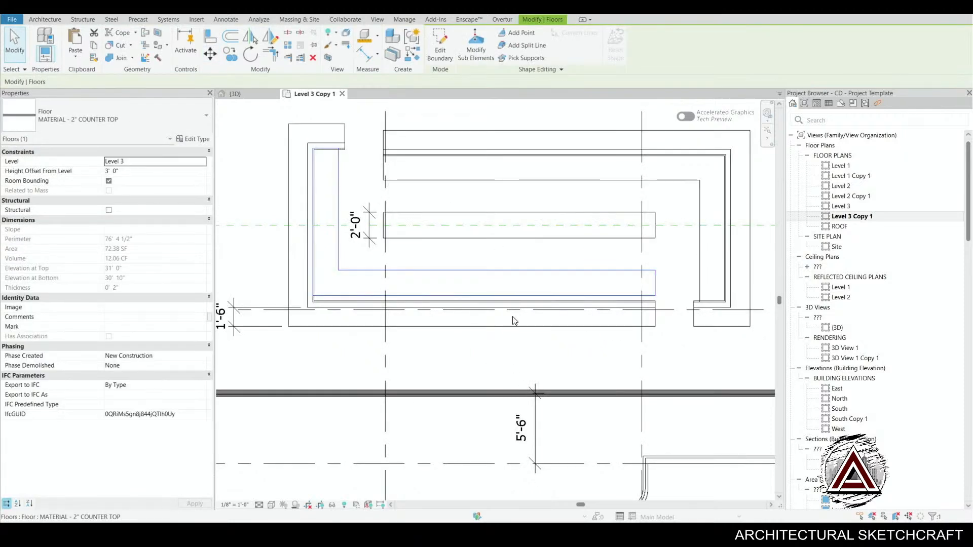
- Move the long wall beneath the lower left countertops 6" toward the central countertop
{"action": "left_click", "coordinate": [521, 306]}
{"action": "key", "text": "m"}
{"action": "key", "text": "v"}
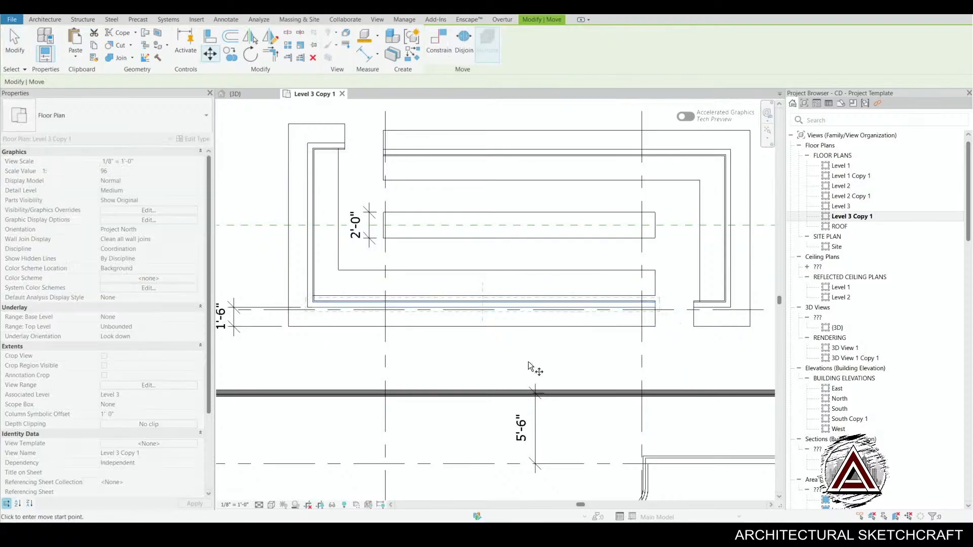
{"action": "left_click", "coordinate": [529, 337]}
{"action": "key", "text": "Escape"}
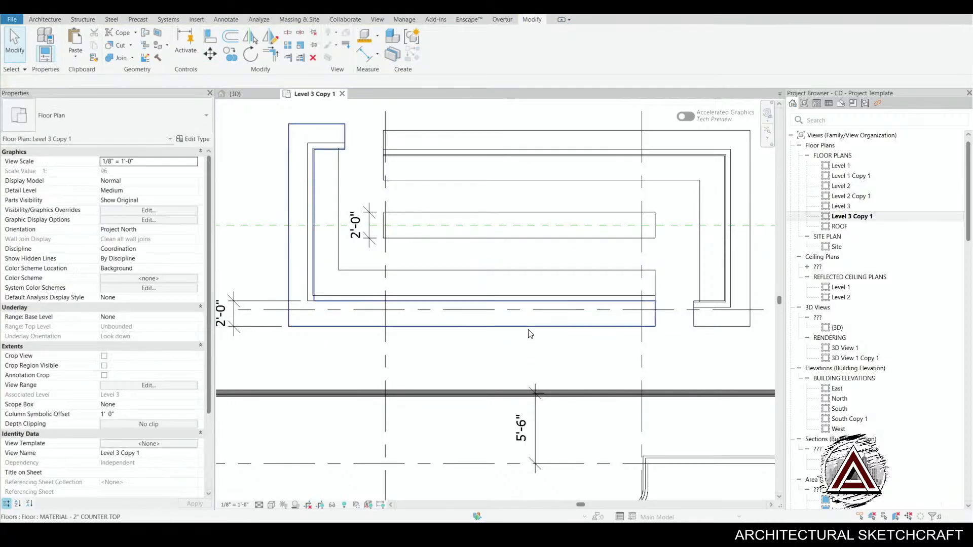
- Edit the lower left outer countertop's boundary and move its long lower leg 6" toward the central countertop
{"action": "left_click", "coordinate": [528, 327]}
{"action": "left_click", "coordinate": [446, 49]}
{"action": "left_click", "coordinate": [550, 302]}
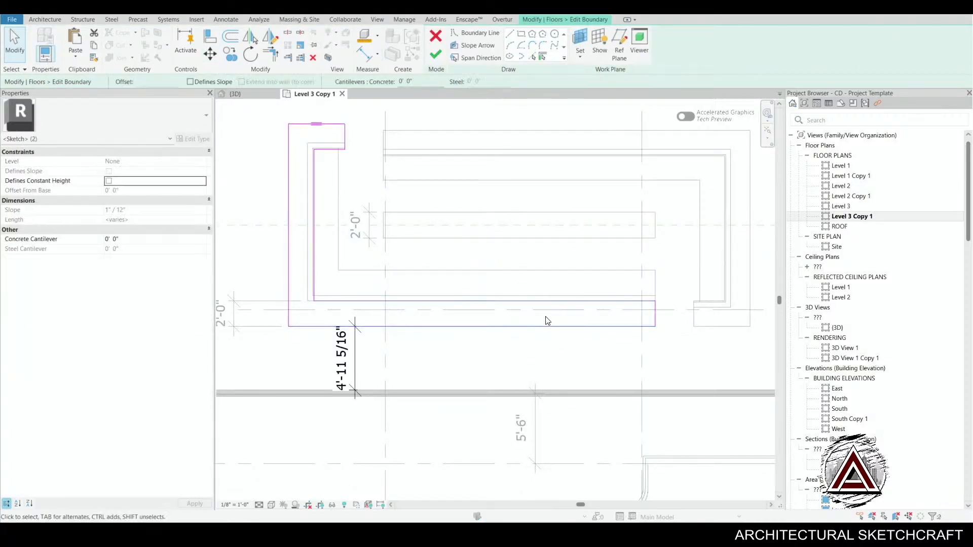
{"action": "key", "text": "m"}
{"action": "key", "text": "v"}
{"action": "left_click", "coordinate": [566, 332]}
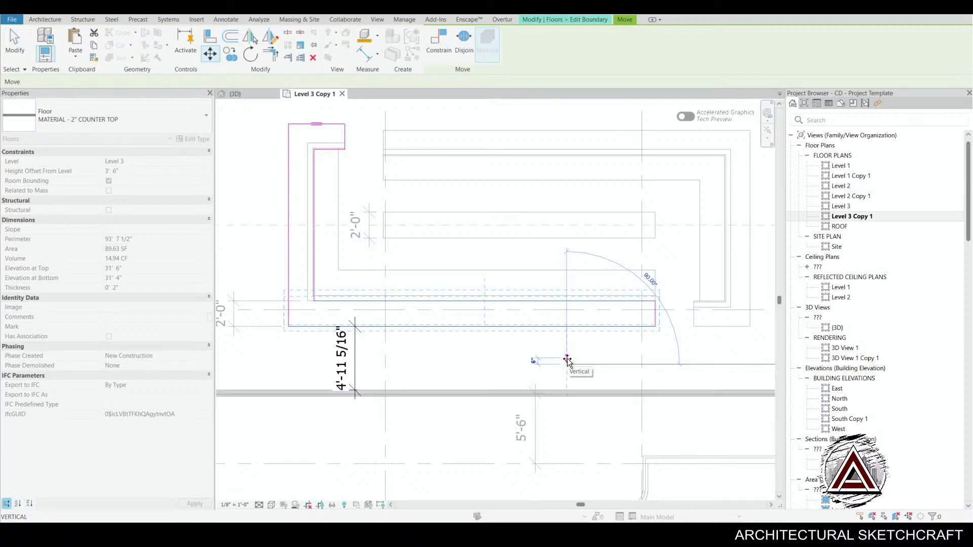
{"action": "left_click", "coordinate": [567, 359]}
{"action": "middle_click_drag", "start_coordinate": [576, 373], "coordinate": [589, 393]}
{"action": "key", "text": "Escape"}
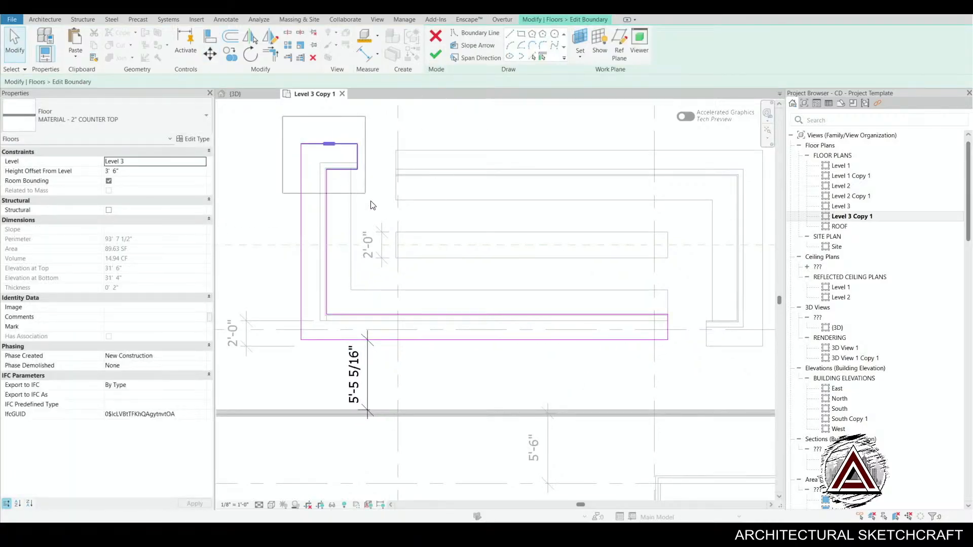
- Sketch a horizontal reference line across the left outer countertop's upper return, level with the opposite countertop's outer edge
{"action": "left_click_drag", "start_coordinate": [373, 205], "coordinate": [381, 215]}
{"action": "left_click", "coordinate": [475, 33]}
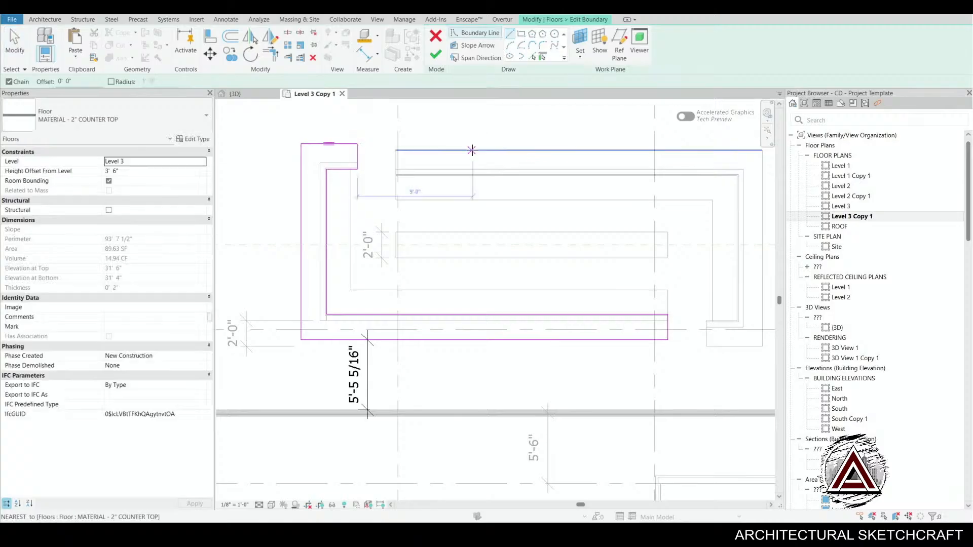
{"action": "left_click", "coordinate": [472, 151]}
{"action": "left_click", "coordinate": [256, 156]}
{"action": "key", "text": "Escape"}
{"action": "key", "text": "Escape"}
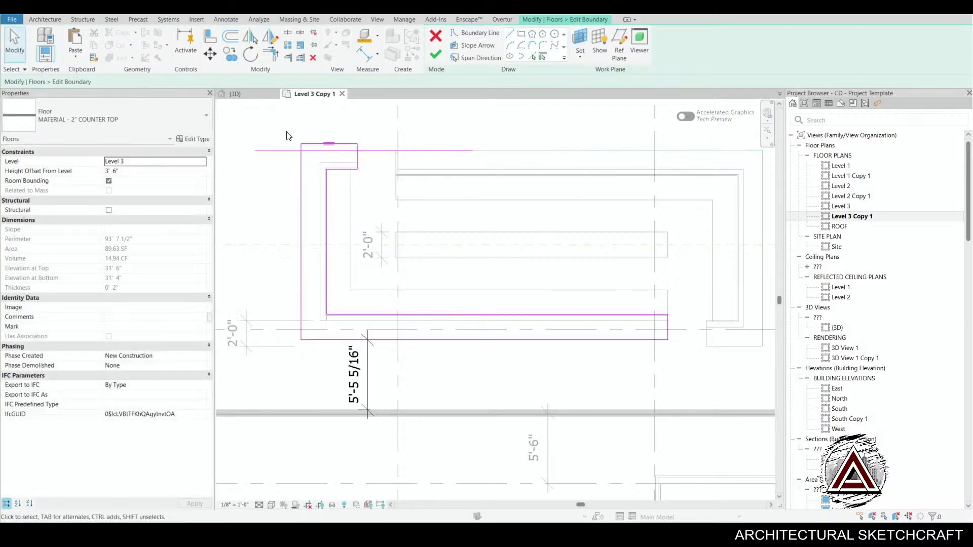
- Move the left outer countertop's short upper return down onto the reference line
{"action": "left_click_drag", "start_coordinate": [285, 129], "coordinate": [374, 207]}
{"action": "key", "text": "m"}
{"action": "key", "text": "v"}
{"action": "left_click", "coordinate": [345, 143]}
{"action": "left_click", "coordinate": [345, 150]}
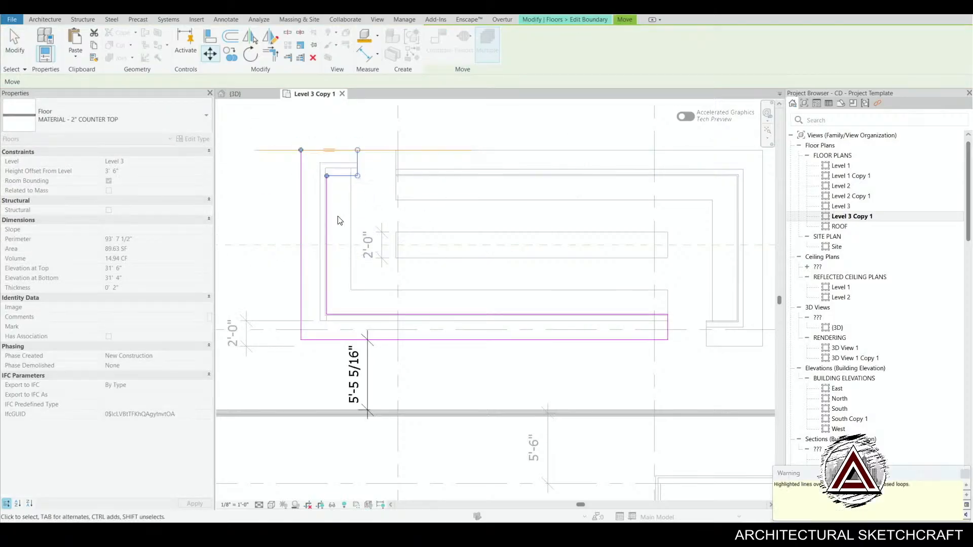
- Delete the temporary reference line and finish the left outer countertop's boundary
{"action": "left_click", "coordinate": [389, 114]}
{"action": "left_click", "coordinate": [390, 150]}
{"action": "middle_click_drag", "start_coordinate": [379, 213], "coordinate": [383, 238]}
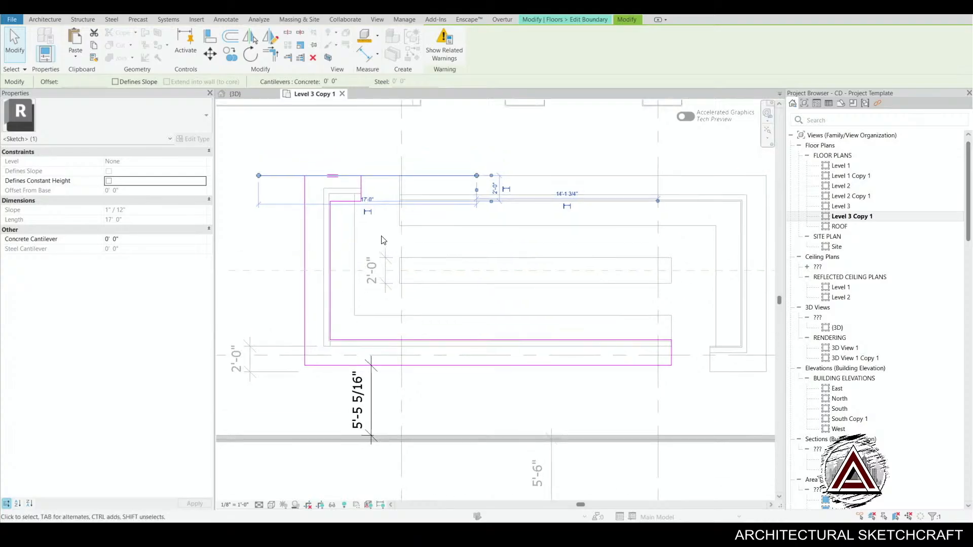
{"action": "key", "text": "Delete"}
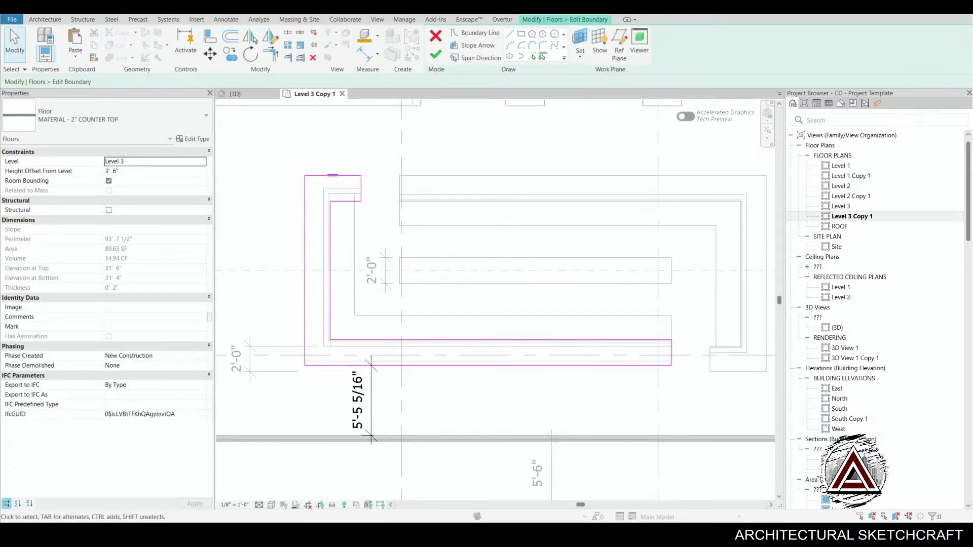
{"action": "left_click", "coordinate": [435, 55]}
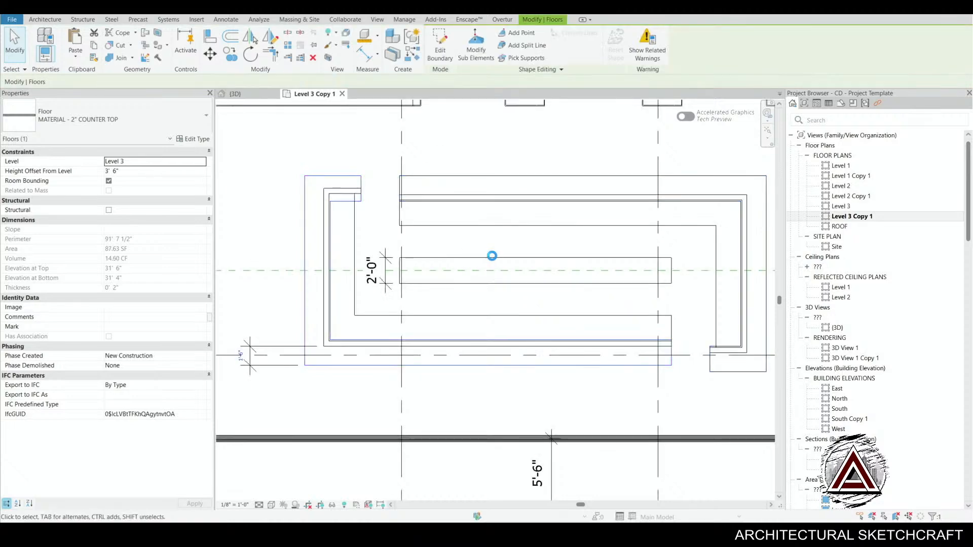
- Align the short wall at the left counter's upper return with the long upper wall across the opening
{"action": "middle_click_drag", "start_coordinate": [490, 257], "coordinate": [466, 237]}
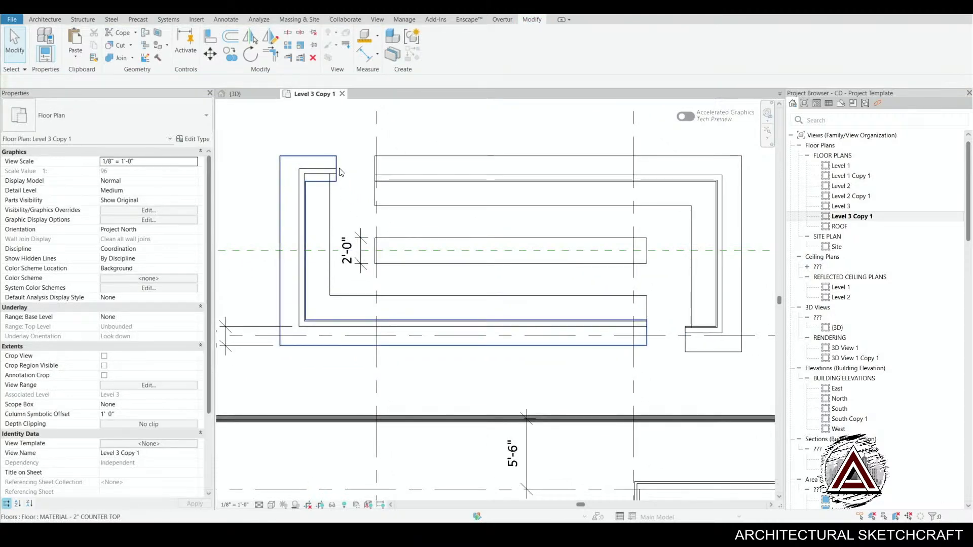
{"action": "key", "text": "a"}
{"action": "key", "text": "l"}
{"action": "scroll", "coordinate": [441, 202], "scroll_direction": "up", "scroll_amount": 2}
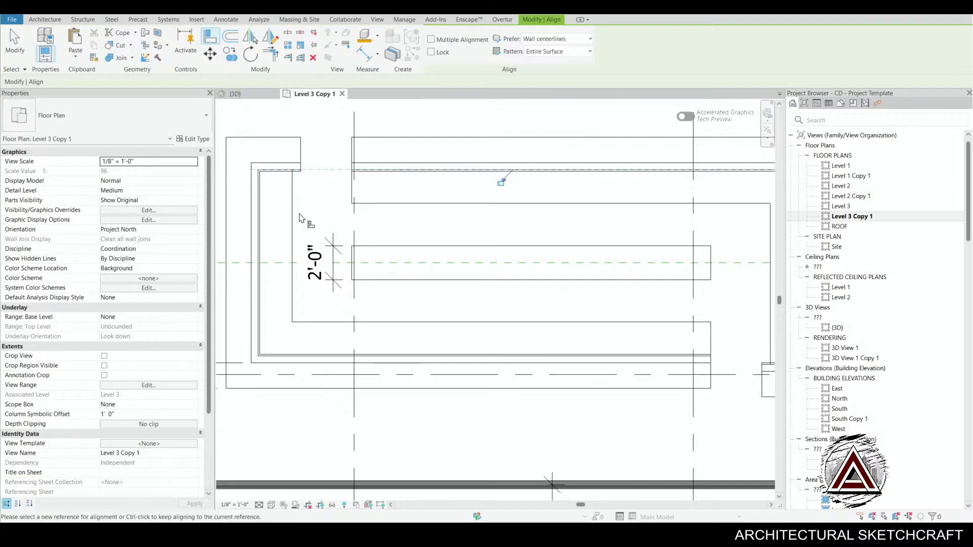
{"action": "key", "text": "Escape"}
{"action": "key", "text": "Escape"}
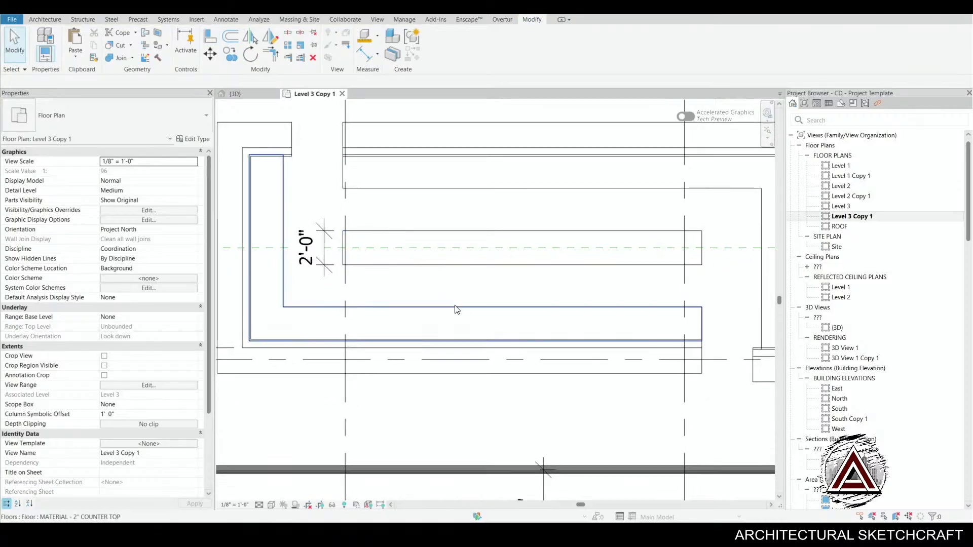
- Edit the right outer countertop's boundary and move its short lower return 6" up, level with the lower left countertop
{"action": "middle_click_drag", "start_coordinate": [523, 352], "coordinate": [453, 314]}
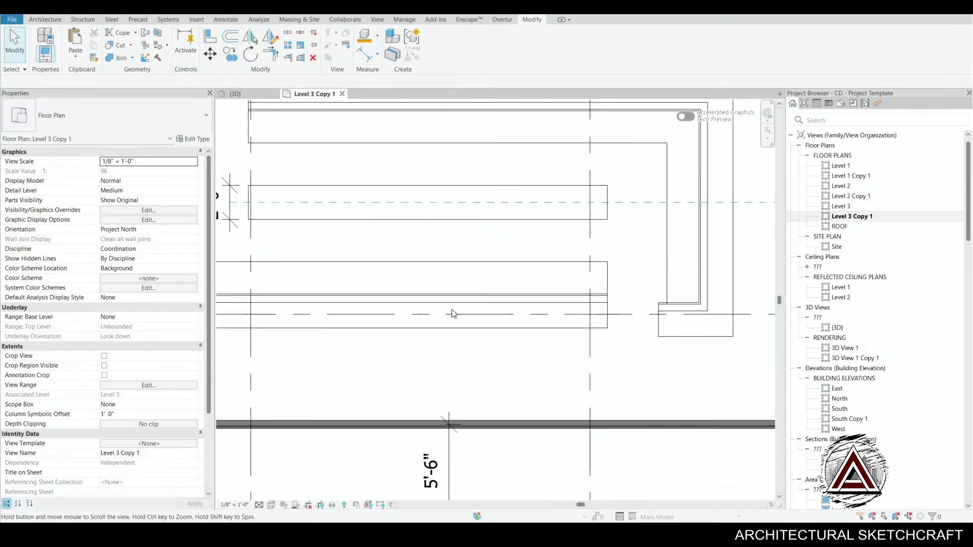
{"action": "left_click", "coordinate": [731, 337]}
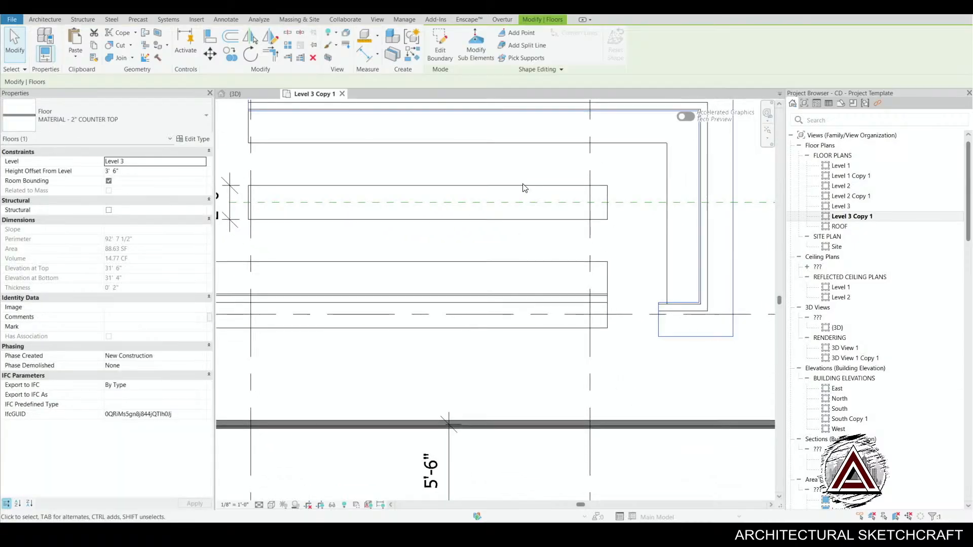
{"action": "left_click", "coordinate": [440, 45]}
{"action": "left_click_drag", "start_coordinate": [606, 276], "coordinate": [725, 386]}
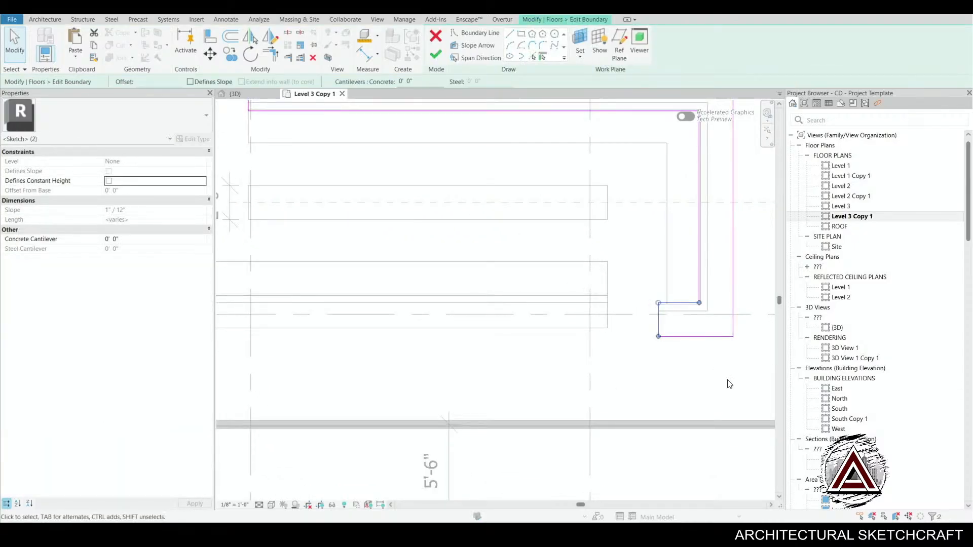
{"action": "middle_click_drag", "start_coordinate": [730, 384], "coordinate": [647, 386]}
{"action": "left_click", "coordinate": [560, 282]}
{"action": "key", "text": "m"}
{"action": "key", "text": "v"}
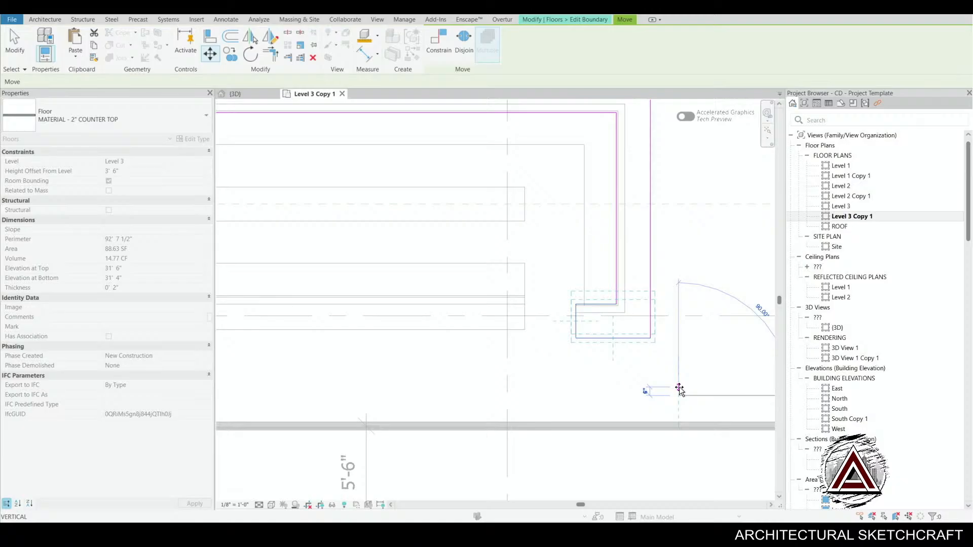
{"action": "left_click", "coordinate": [679, 389]}
{"action": "left_click", "coordinate": [558, 320]}
- Move the short wall beneath the right counter's lower return 6" up, in line with the long lower wall
{"action": "scroll", "coordinate": [617, 278], "scroll_direction": "up", "scroll_amount": 1}
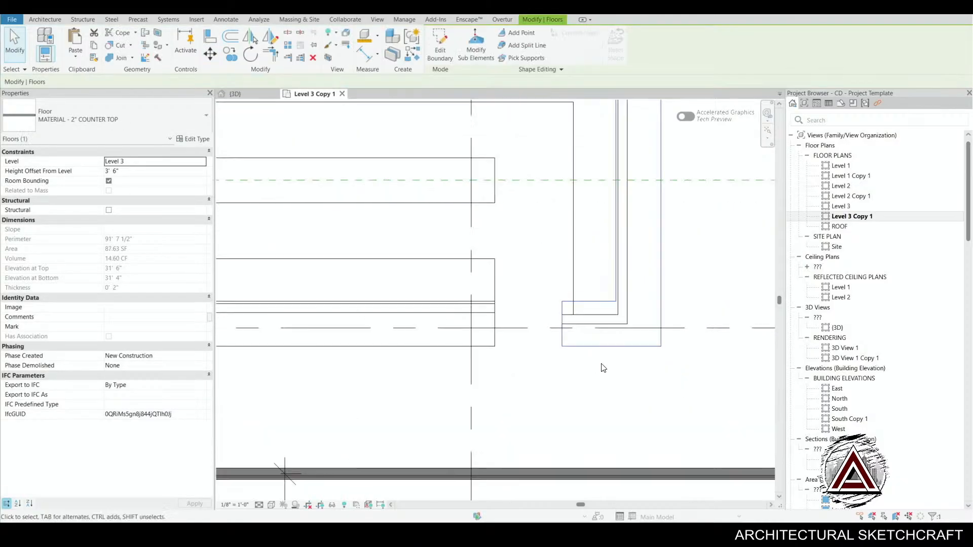
{"action": "left_click", "coordinate": [592, 330]}
{"action": "key", "text": "m"}
{"action": "key", "text": "v"}
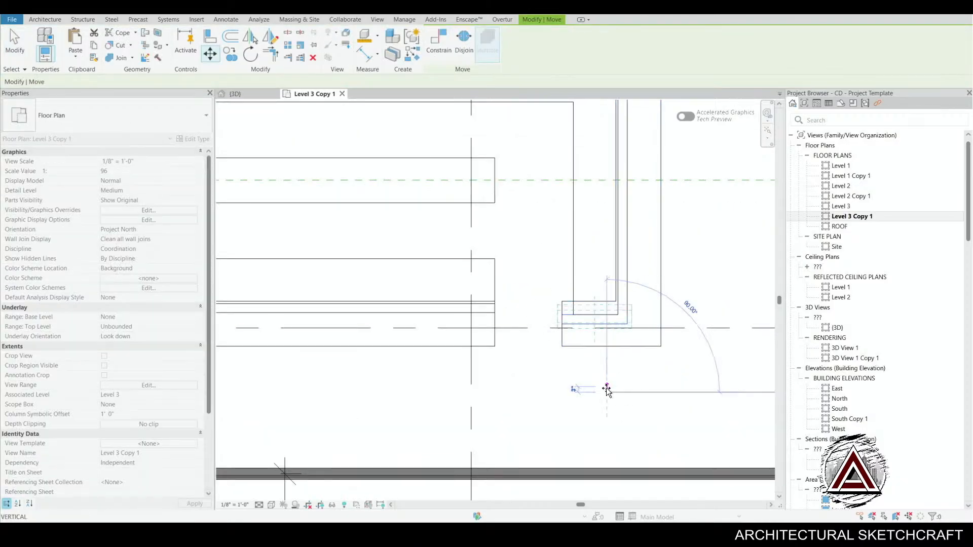
{"action": "left_click", "coordinate": [607, 381]}
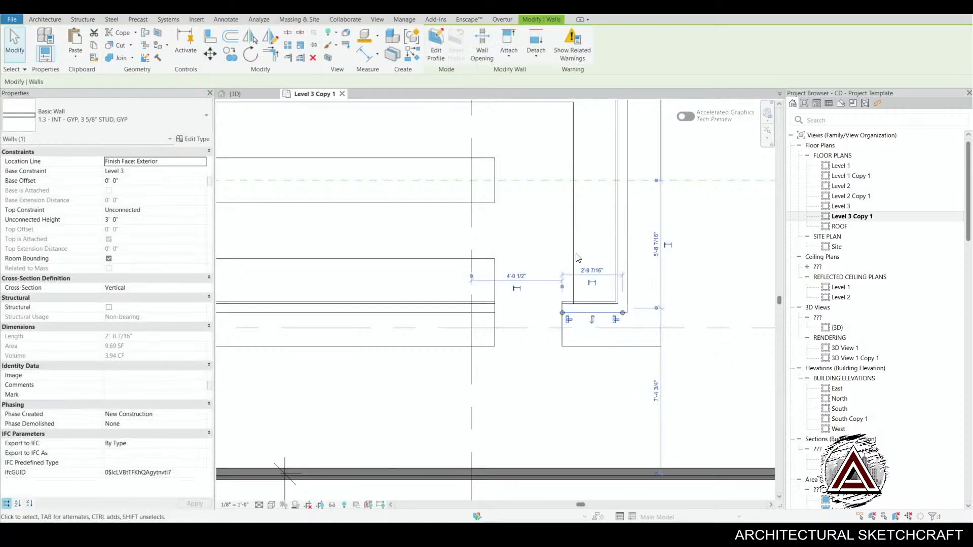
- Select the right inner countertop and check how its edges meet the repositioned walls
{"action": "left_click", "coordinate": [577, 255]}
{"action": "left_click", "coordinate": [573, 254]}
{"action": "left_click", "coordinate": [597, 392]}
{"action": "scroll", "coordinate": [597, 393], "scroll_direction": "down", "scroll_amount": 2}
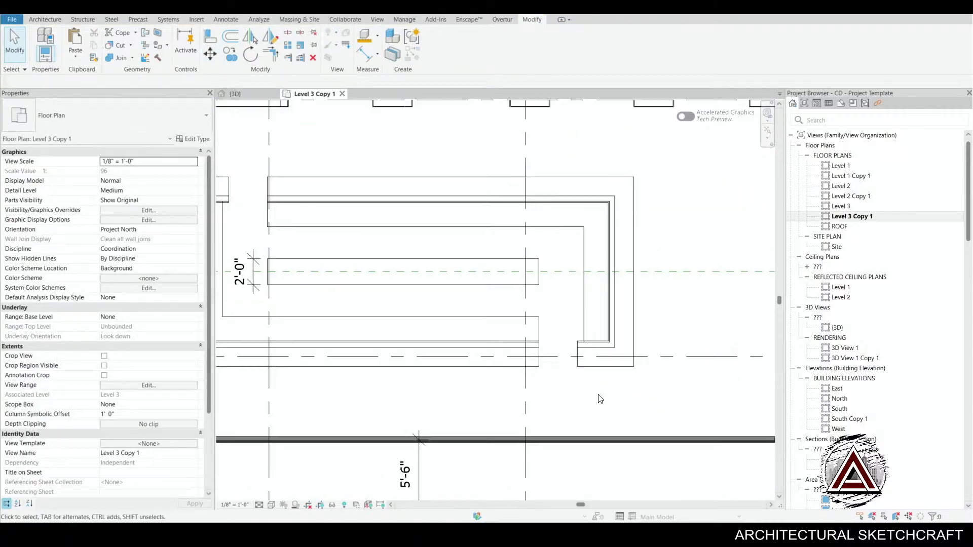
{"action": "left_click", "coordinate": [588, 328]}
{"action": "middle_click_drag", "start_coordinate": [569, 420], "coordinate": [632, 419]}
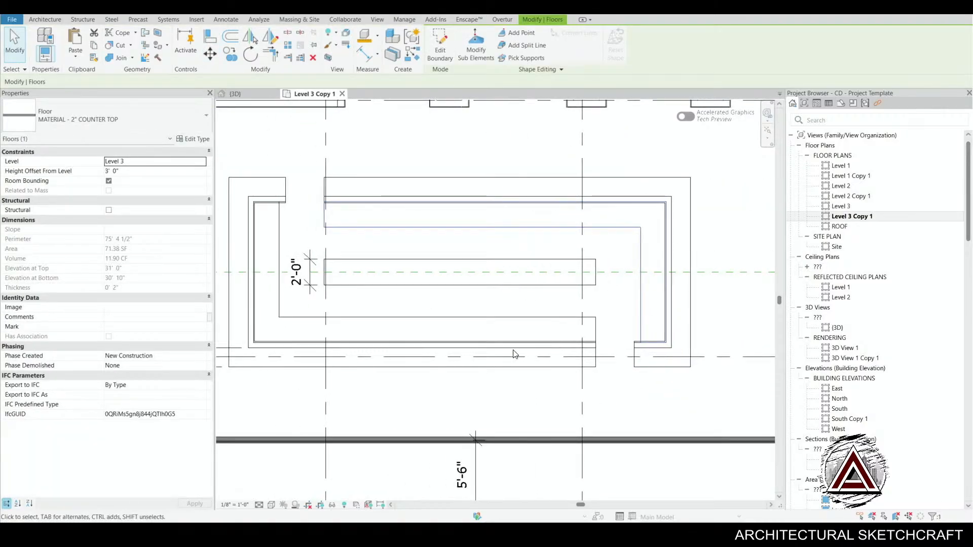
- Place an 18 X 18 X 18 CHAIR component just above the right outer counter's upper edge, near its outer corner
{"action": "scroll", "coordinate": [560, 357], "scroll_direction": "down", "scroll_amount": 2}
{"action": "left_click", "coordinate": [615, 396]}
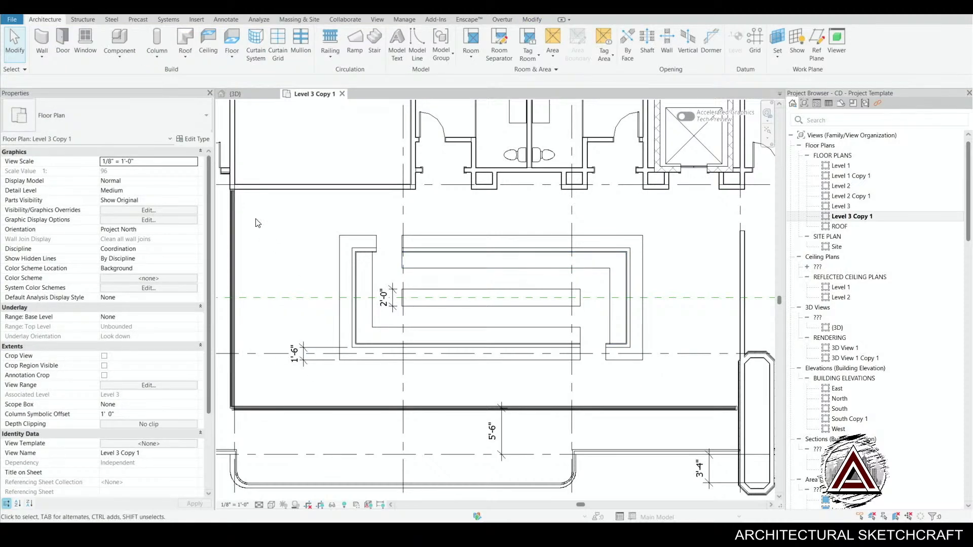
{"action": "left_click", "coordinate": [122, 43]}
{"action": "left_click", "coordinate": [142, 110]}
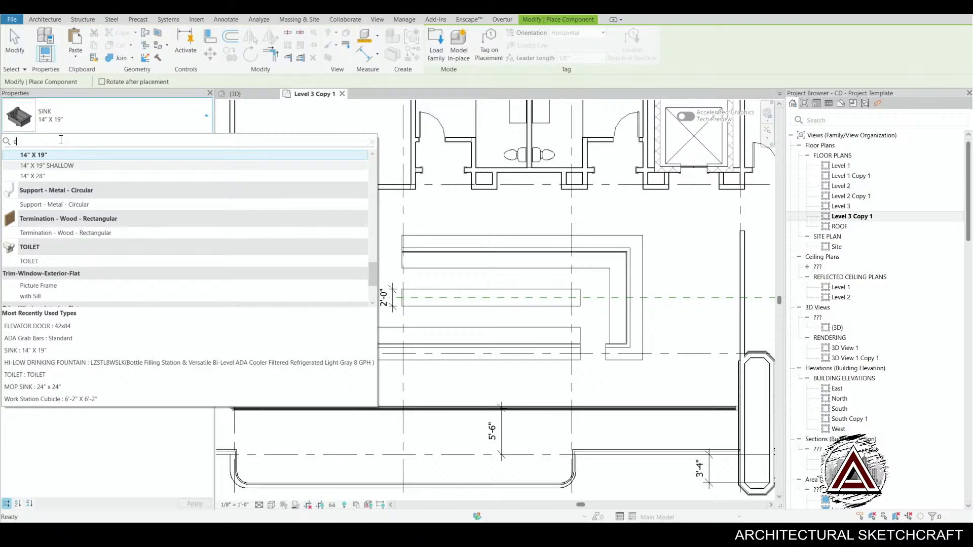
{"action": "type", "text": "chair"}
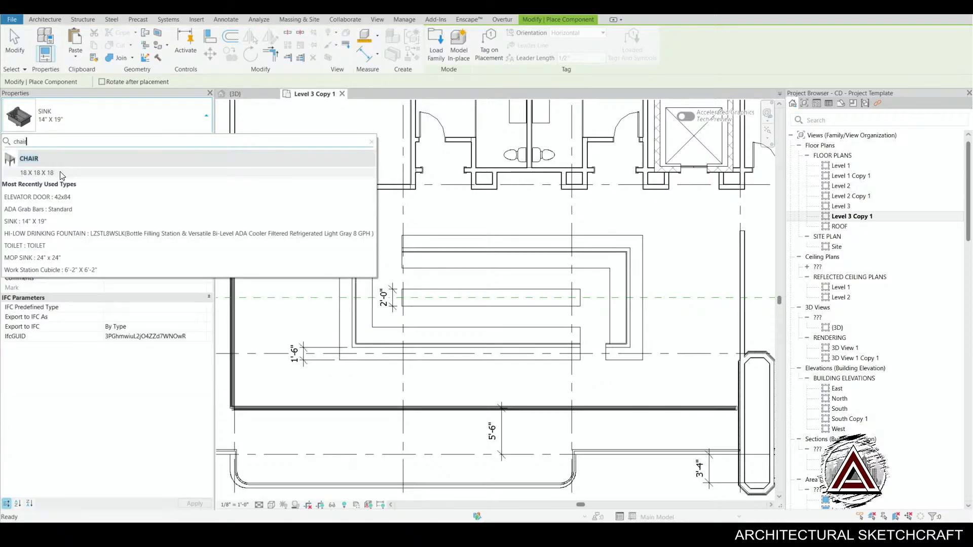
{"action": "left_click", "coordinate": [37, 173]}
{"action": "scroll", "coordinate": [575, 211], "scroll_direction": "up", "scroll_amount": 2}
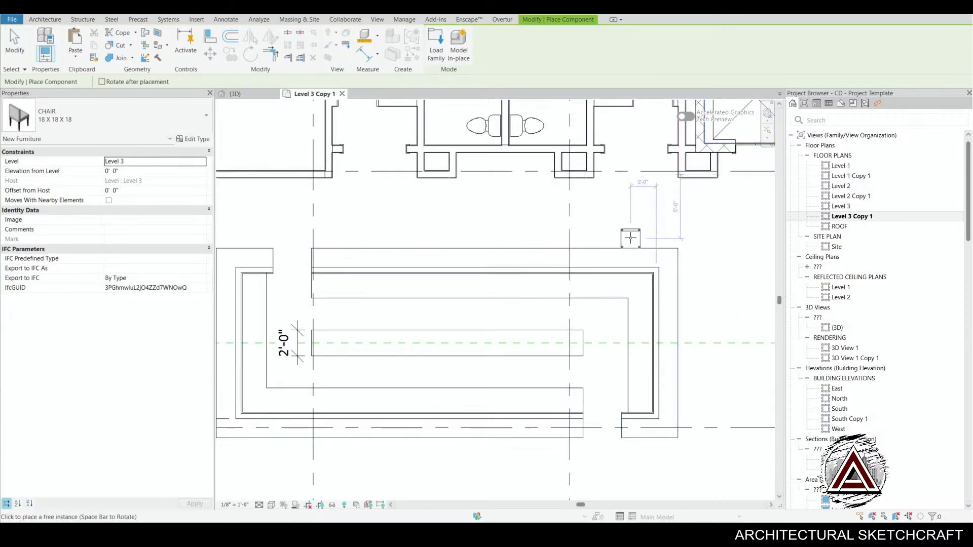
{"action": "scroll", "coordinate": [636, 237], "scroll_direction": "up", "scroll_amount": 2}
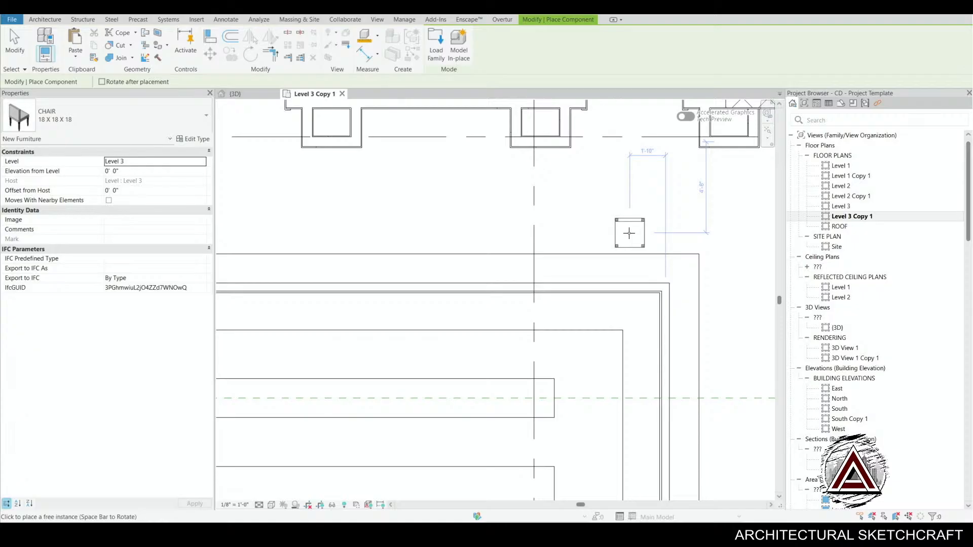
{"action": "left_click", "coordinate": [630, 233]}
- Add an aligned dimension between the right outer countertop's upper edge and the back of the chair
{"action": "key", "text": "Escape"}
{"action": "key", "text": "i"}
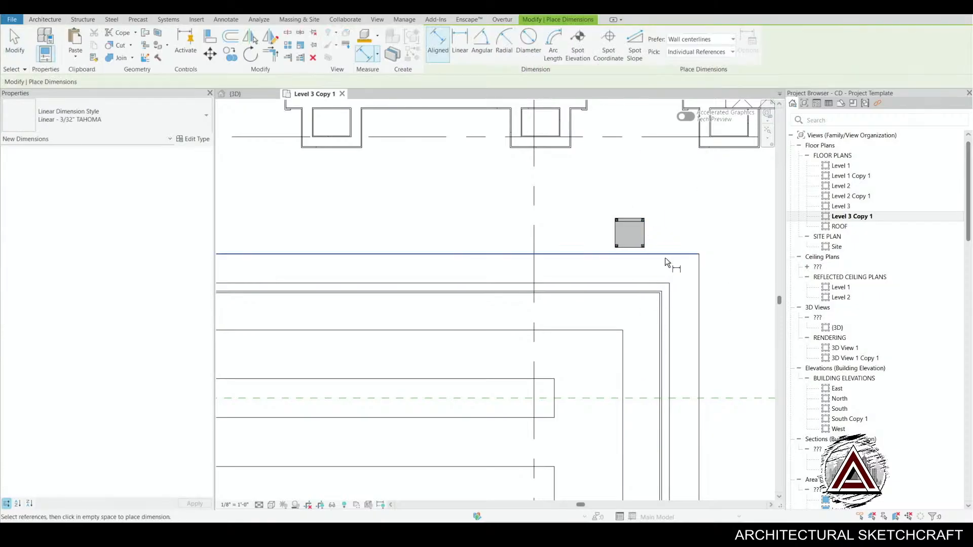
{"action": "left_click", "coordinate": [634, 214]}
{"action": "middle_click_drag", "start_coordinate": [634, 214], "coordinate": [517, 222]}
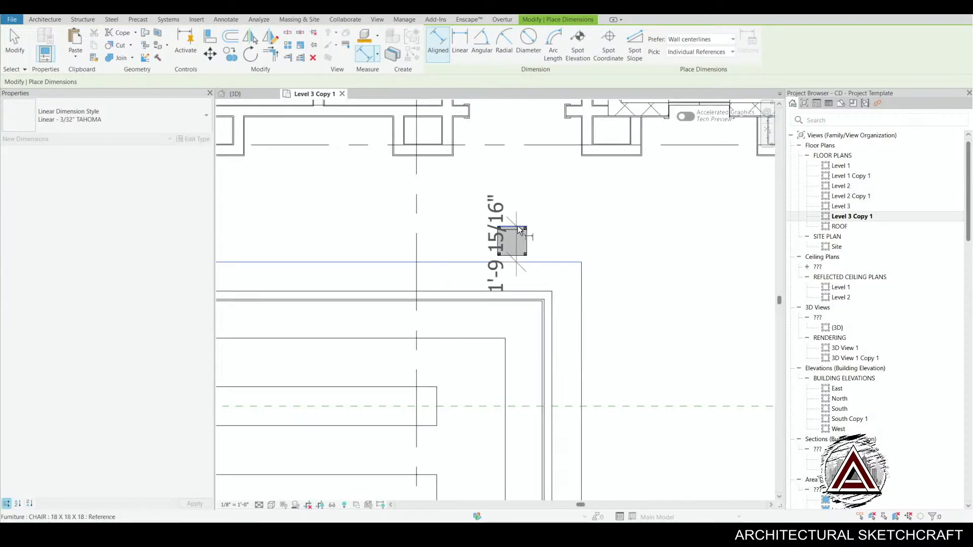
{"action": "left_click", "coordinate": [682, 282]}
{"action": "key", "text": "Escape"}
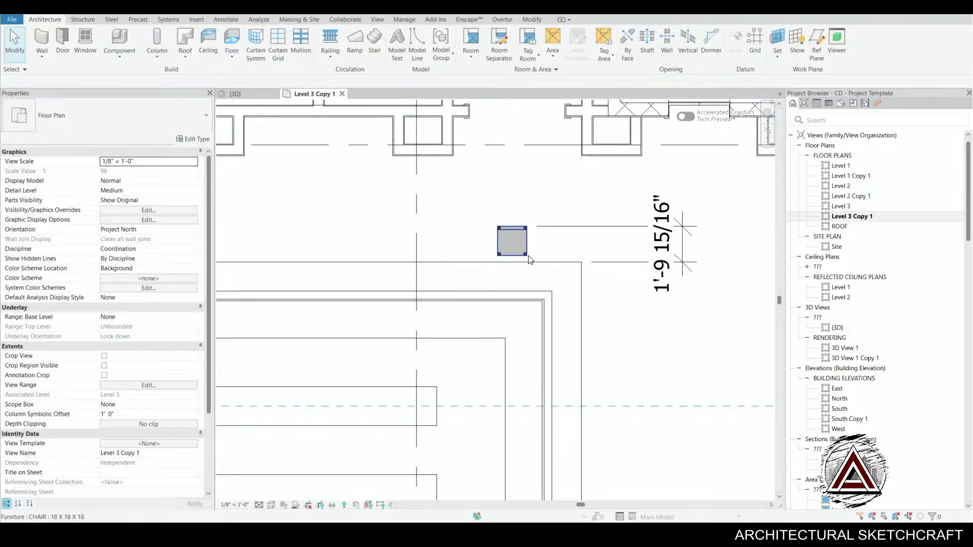
- Try setting the distance between the chair's back and the counter edge to 2', and undo the change
{"action": "left_click", "coordinate": [529, 254]}
{"action": "middle_click_drag", "start_coordinate": [528, 253], "coordinate": [462, 268]}
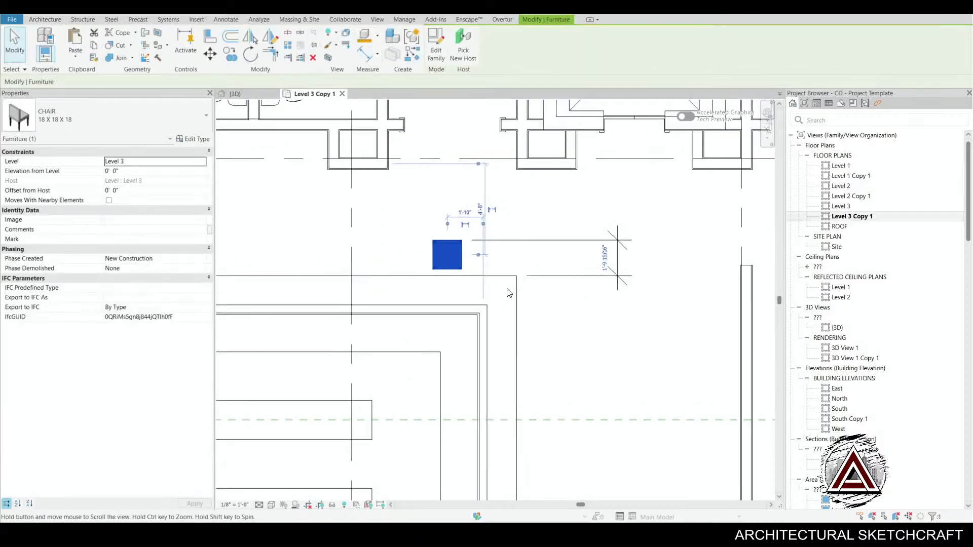
{"action": "left_click", "coordinate": [608, 258]}
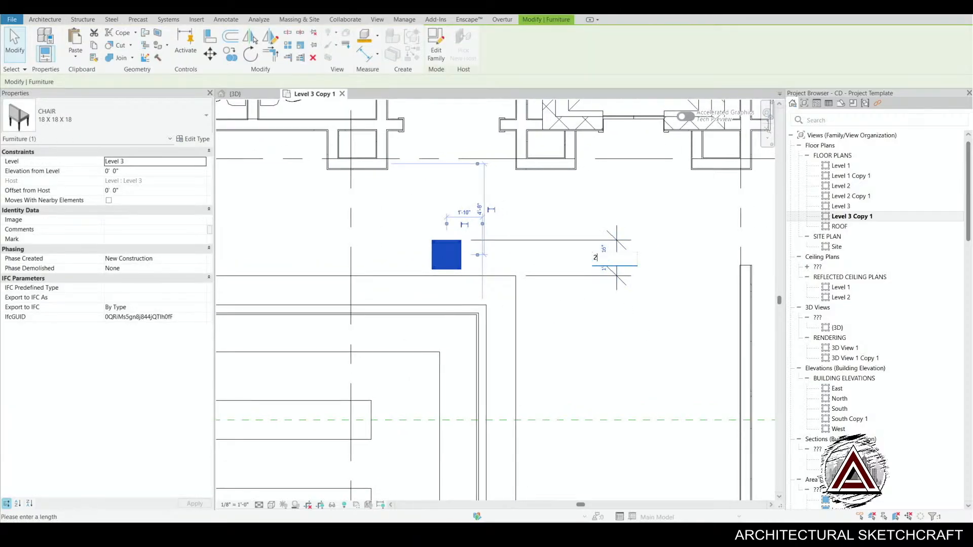
{"action": "type", "text": "2"}
{"action": "key", "text": "Return"}
{"action": "key", "text": "ctrl+z"}
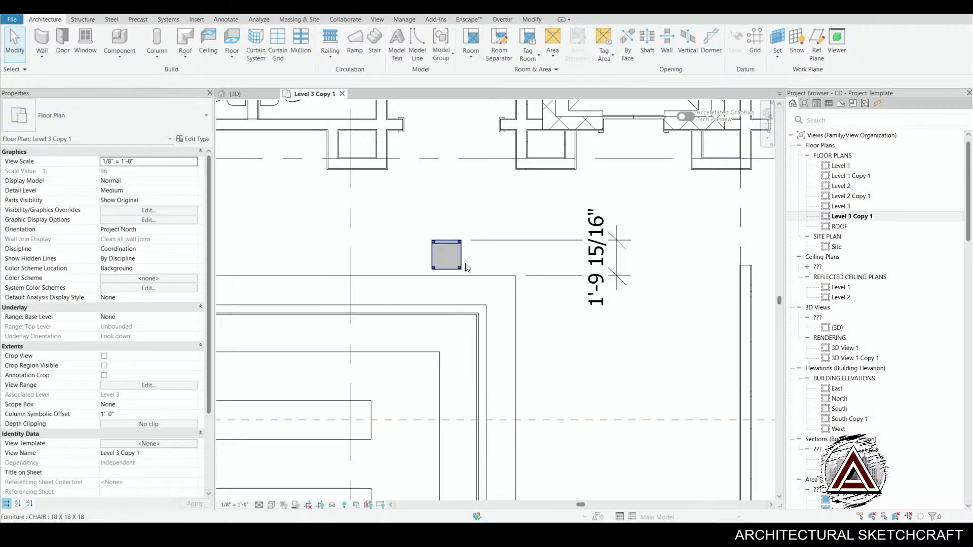
- Set the dimension from the counter's upper edge to the chair's back to 2'-0"
{"action": "left_click", "coordinate": [451, 260]}
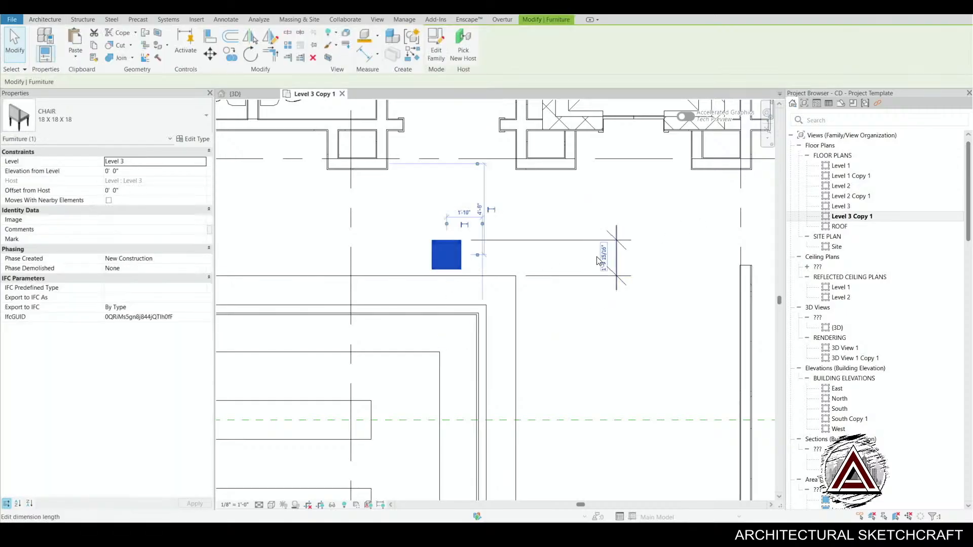
{"action": "middle_click_drag", "start_coordinate": [579, 360], "coordinate": [641, 341]}
{"action": "key", "text": "Escape"}
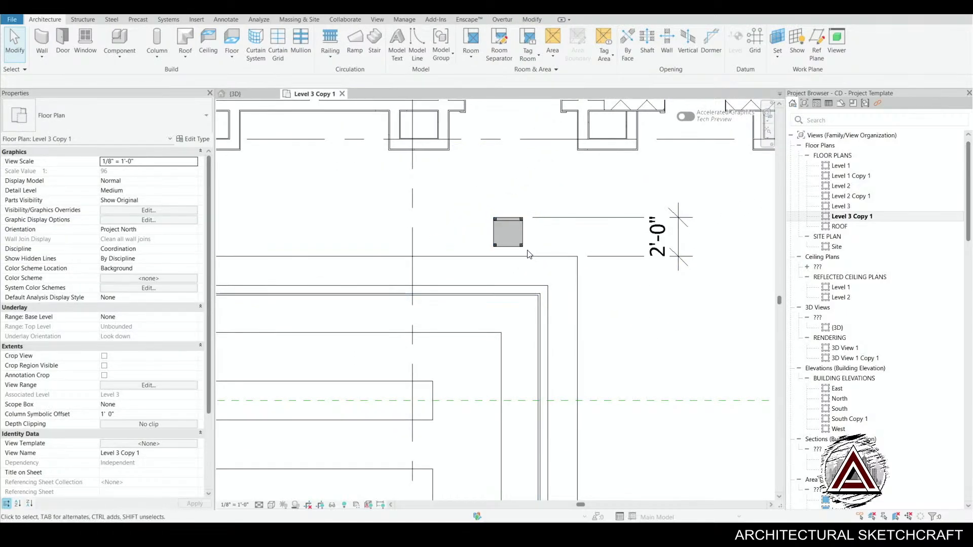
{"action": "key", "text": "a"}
{"action": "key", "text": "l"}
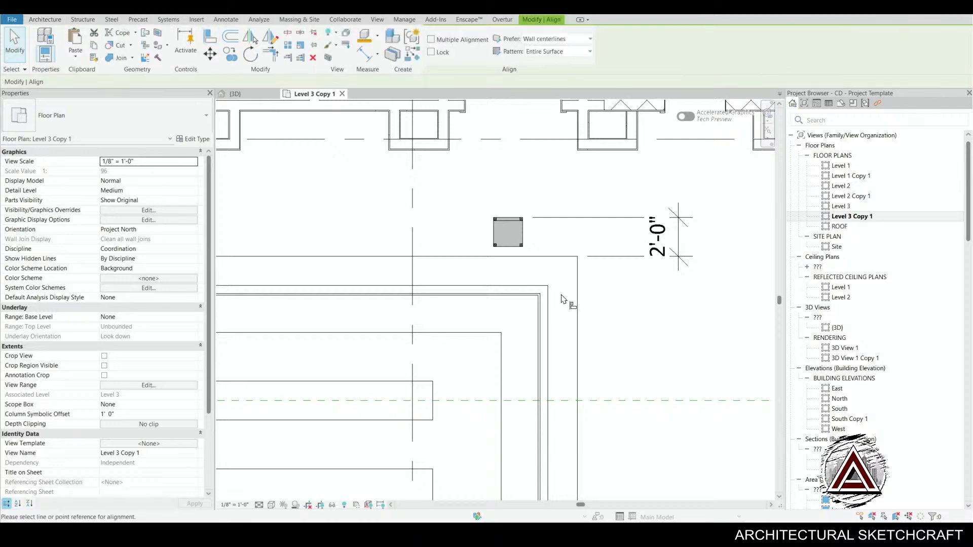
{"action": "key", "text": "Escape"}
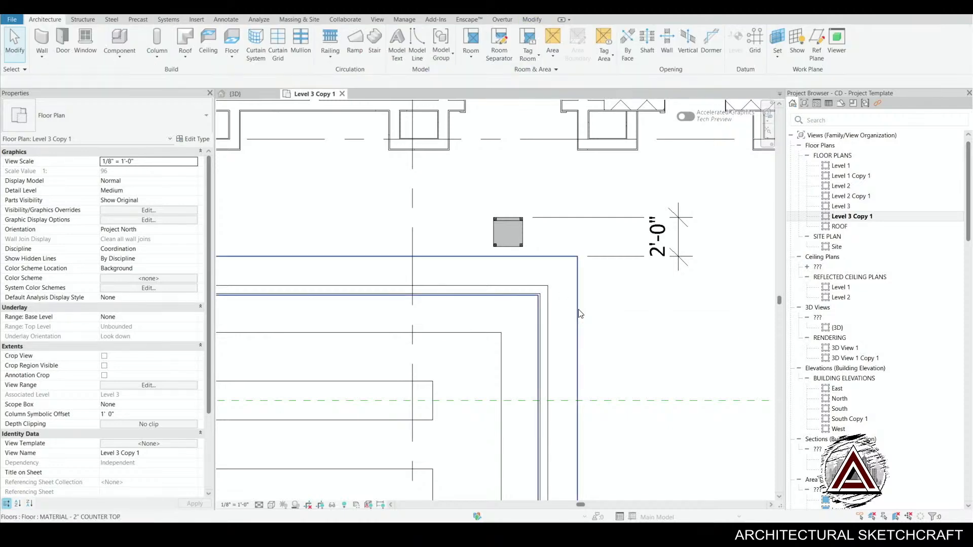
- Add an aligned dimension between the outer countertop's right edge and the chair's vertical centerline
{"action": "key", "text": "d"}
{"action": "key", "text": "i"}
{"action": "left_click", "coordinate": [579, 281]}
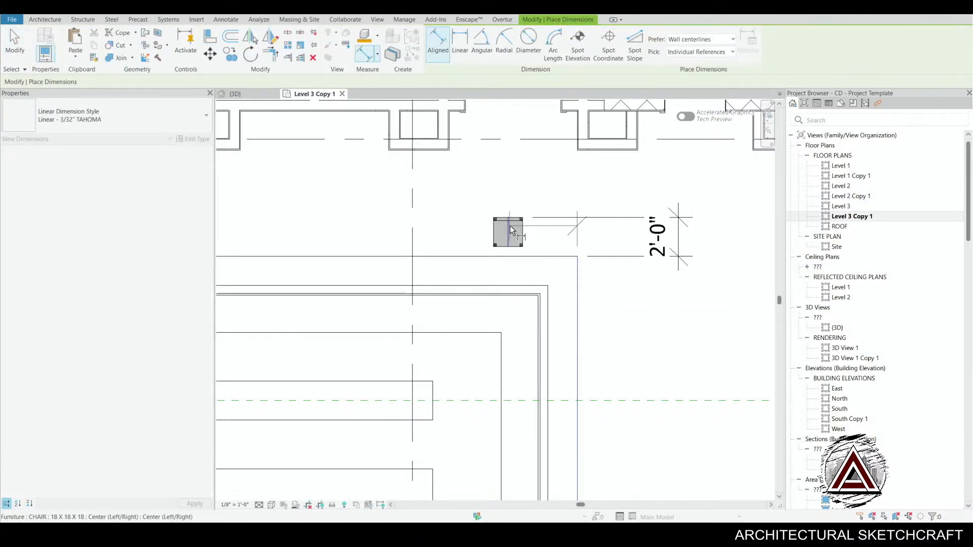
{"action": "left_click", "coordinate": [510, 226]}
{"action": "key", "text": "Escape"}
{"action": "key", "text": "Escape"}
- Set the chair's centerline 2'-0" from the countertop's right edge
{"action": "left_click", "coordinate": [515, 233]}
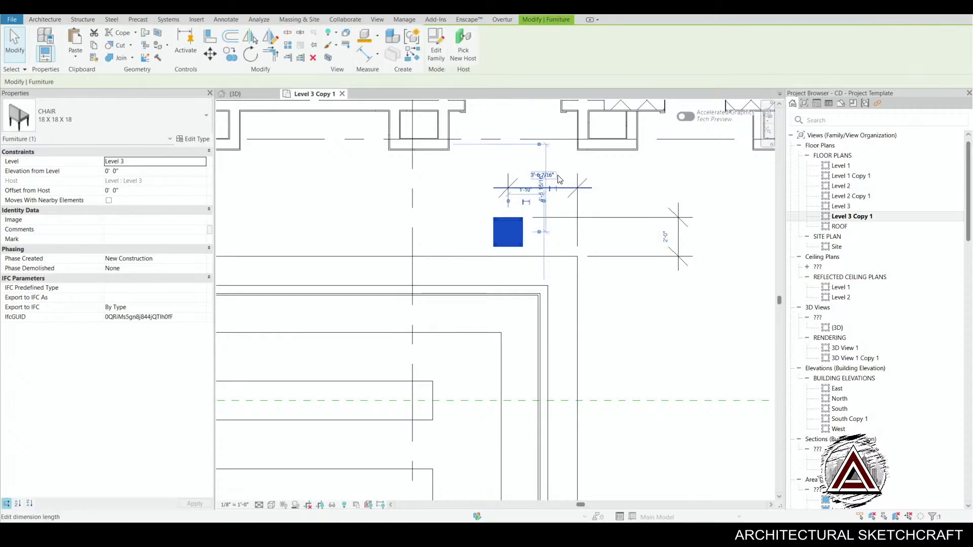
{"action": "left_click", "coordinate": [541, 189]}
{"action": "type", "text": "1"}
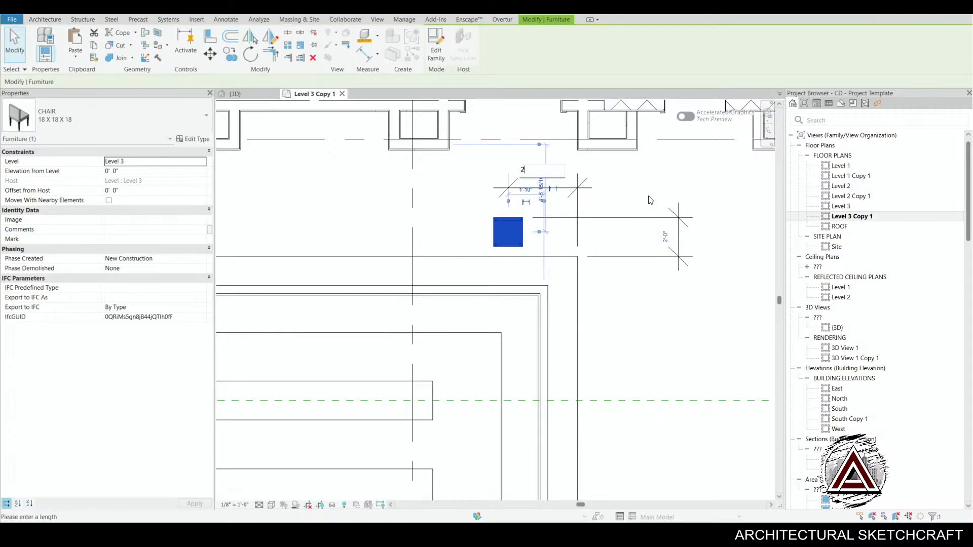
{"action": "key", "text": "Return"}
- Create a grouped linear array of two chairs, with the last one above the left end of the bar's upper side
{"action": "scroll", "coordinate": [650, 200], "scroll_direction": "down", "scroll_amount": 3}
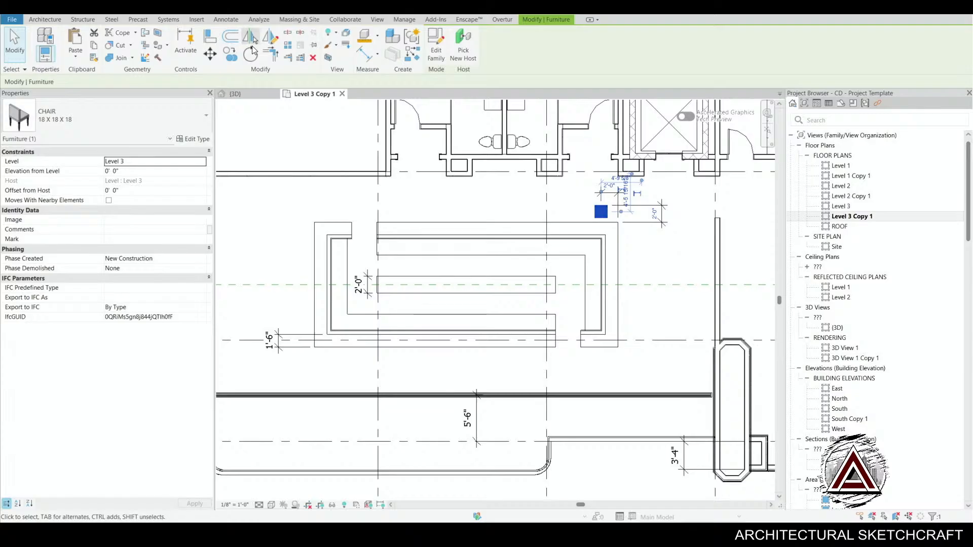
{"action": "left_click", "coordinate": [290, 47]}
{"action": "scroll", "coordinate": [603, 215], "scroll_direction": "up", "scroll_amount": 3}
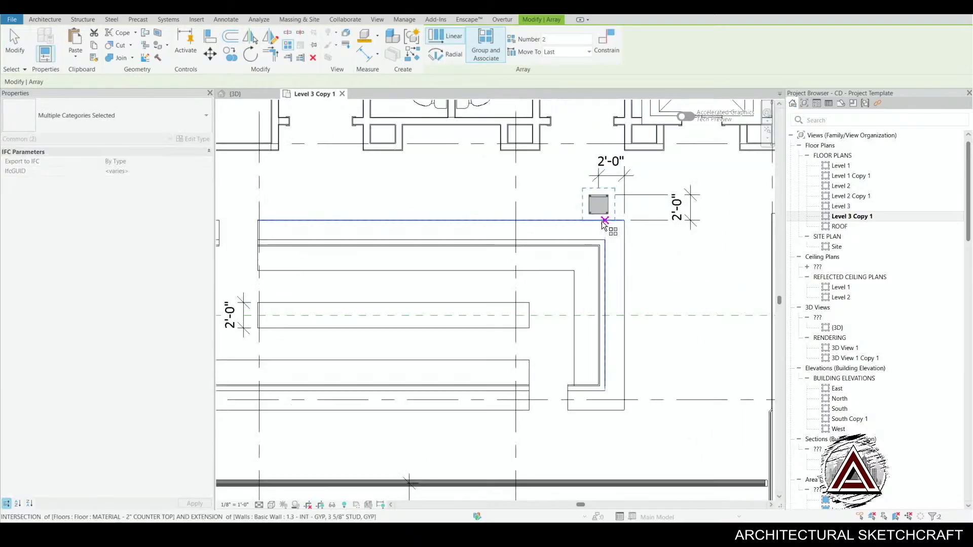
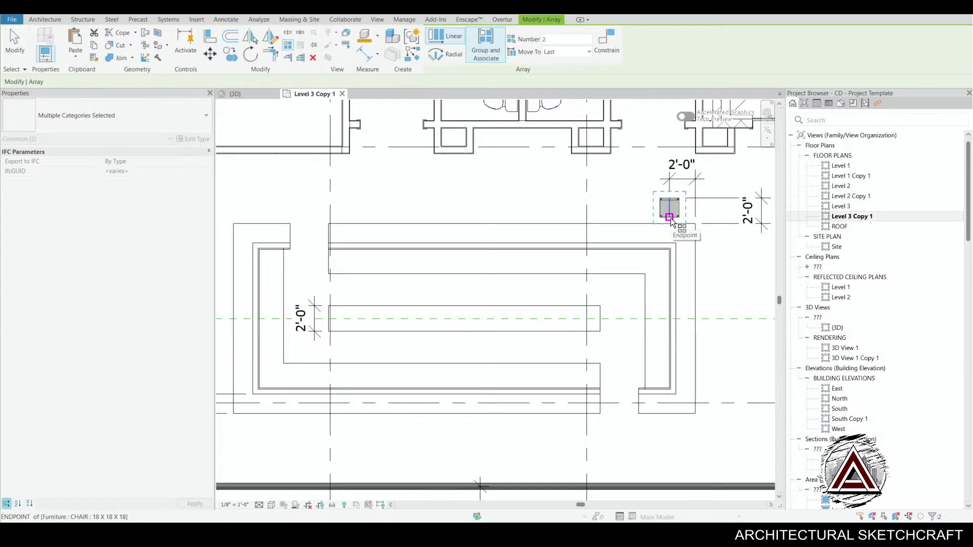
{"action": "left_click", "coordinate": [671, 218]}
{"action": "left_click", "coordinate": [252, 216]}
{"action": "middle_click_drag", "start_coordinate": [257, 230], "coordinate": [360, 235]}
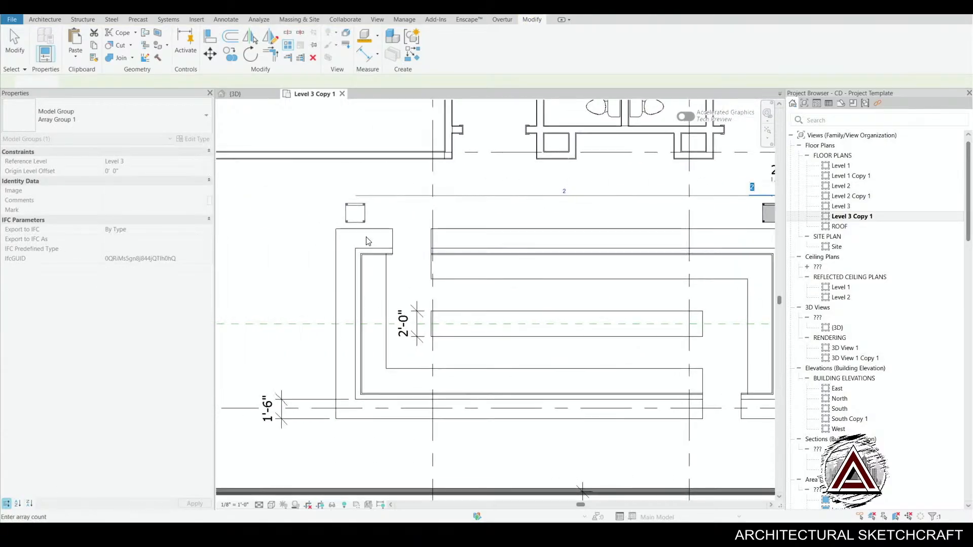
{"action": "left_click", "coordinate": [358, 225]}
- Add an aligned dimension between the left countertop's outer edge and the left chair's centerline
{"action": "key", "text": "i"}
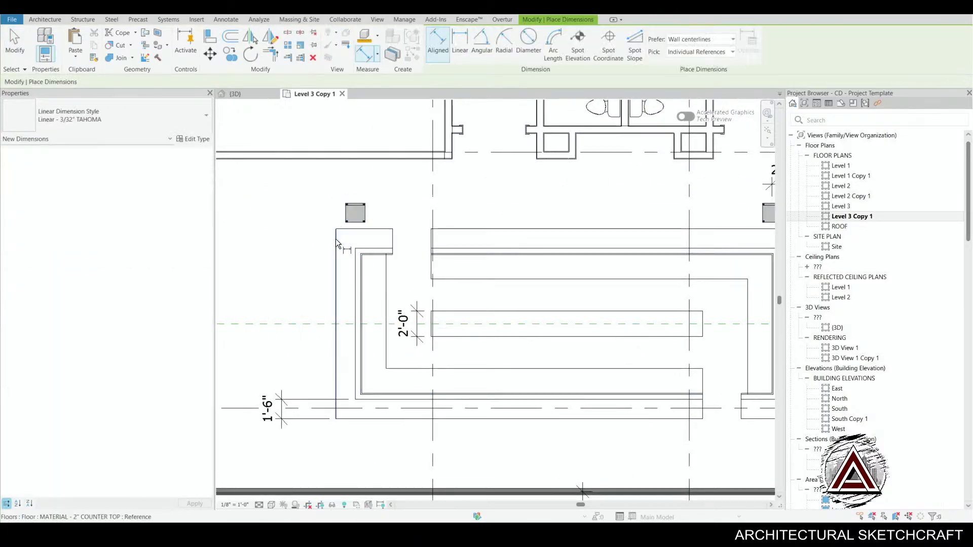
{"action": "left_click", "coordinate": [335, 239]}
{"action": "left_click", "coordinate": [354, 218]}
{"action": "key", "text": "Escape"}
{"action": "key", "text": "Escape"}
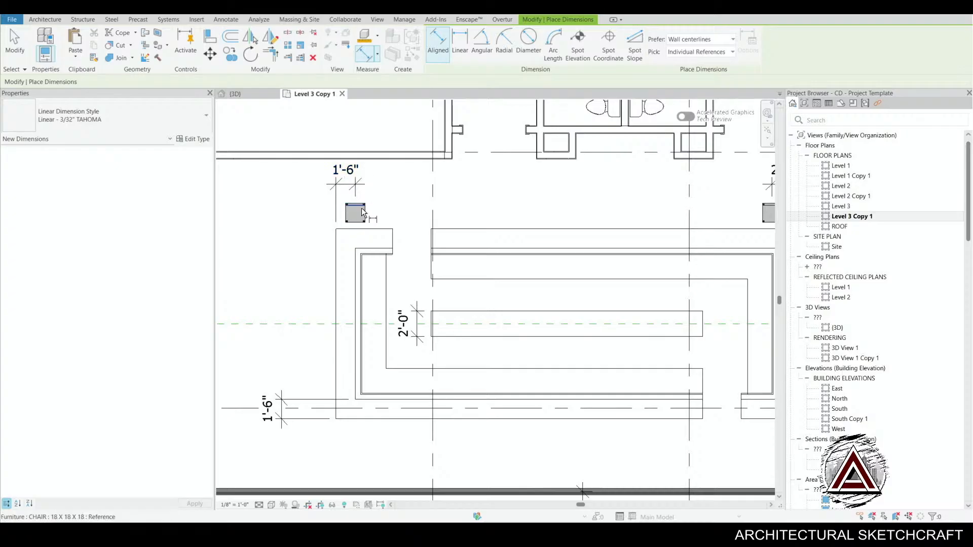
{"action": "left_click", "coordinate": [360, 206]}
{"action": "left_click", "coordinate": [346, 174]}
{"action": "key", "text": "Escape"}
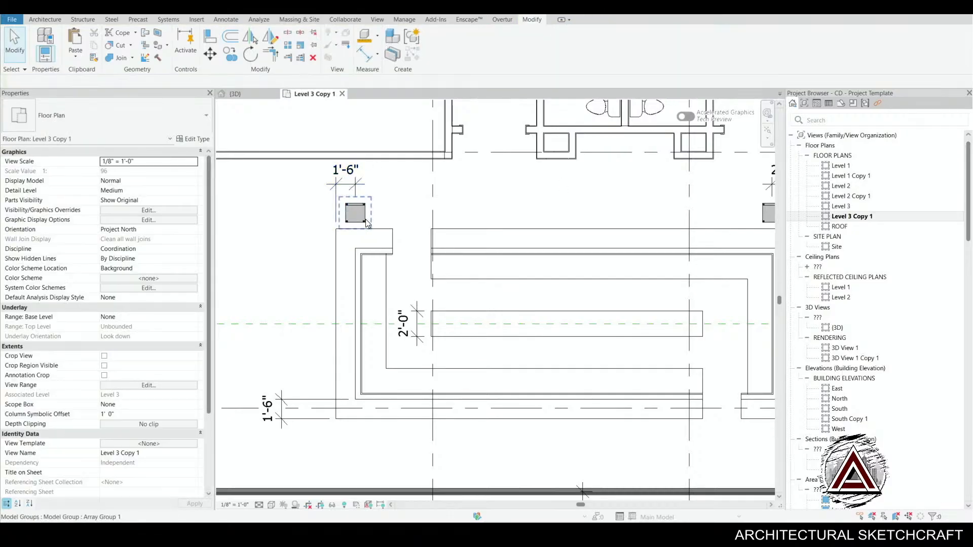
- Try to copy the left chair group 6" to the right
{"action": "left_click", "coordinate": [358, 212]}
{"action": "key", "text": "c"}
{"action": "key", "text": "o"}
{"action": "left_click", "coordinate": [376, 181]}
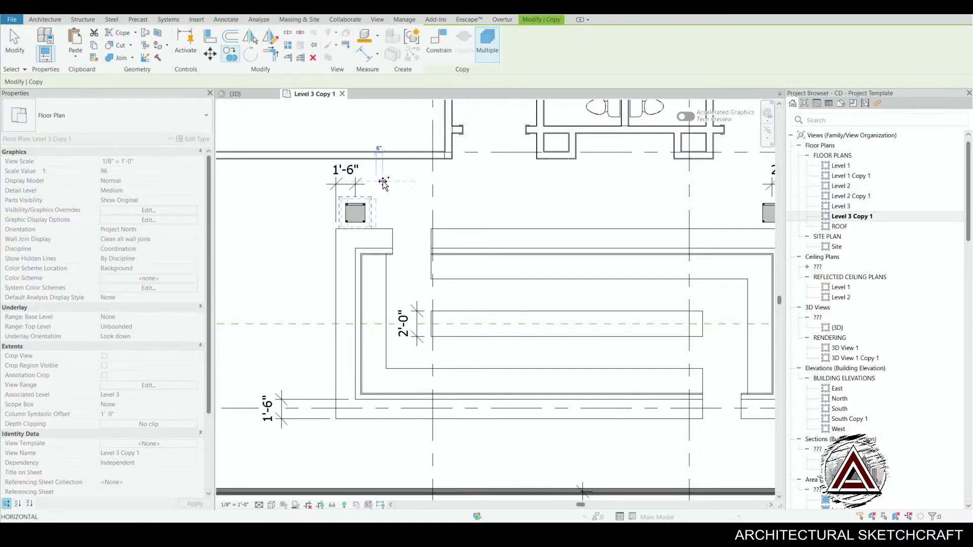
{"action": "left_click", "coordinate": [382, 181]}
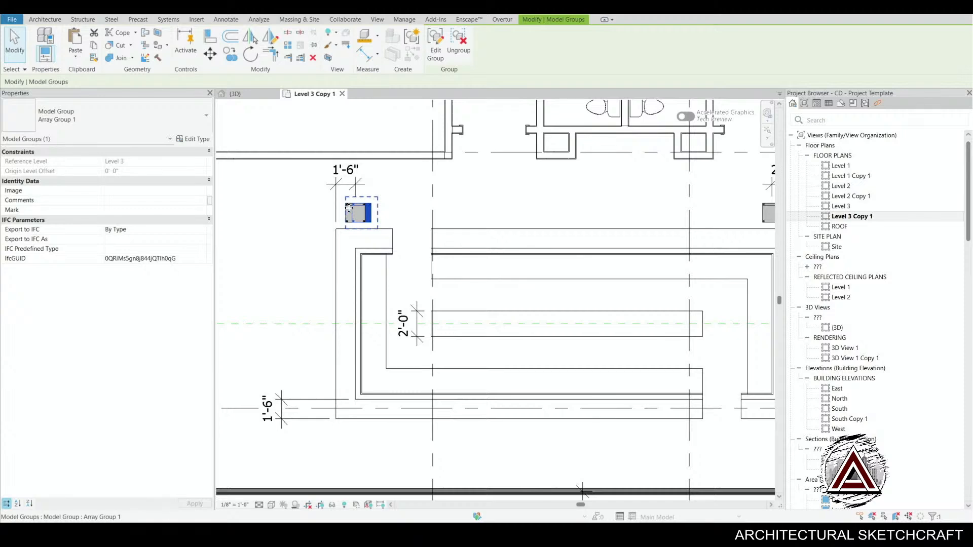
{"action": "key", "text": "Escape"}
- Move the left chair group 6" to the right, so its centerline sits 2'-0" from the countertop's outer edge
{"action": "left_click", "coordinate": [346, 221]}
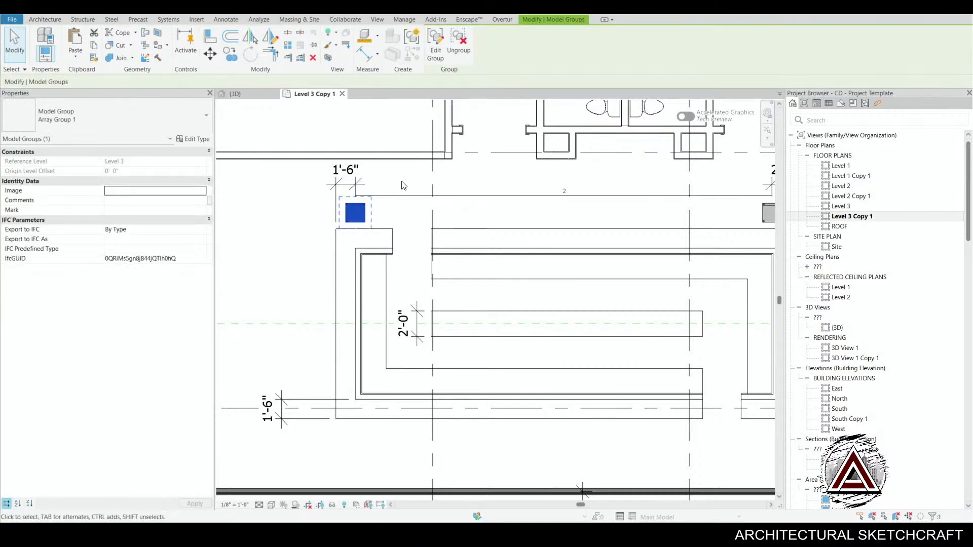
{"action": "key", "text": "m"}
{"action": "key", "text": "v"}
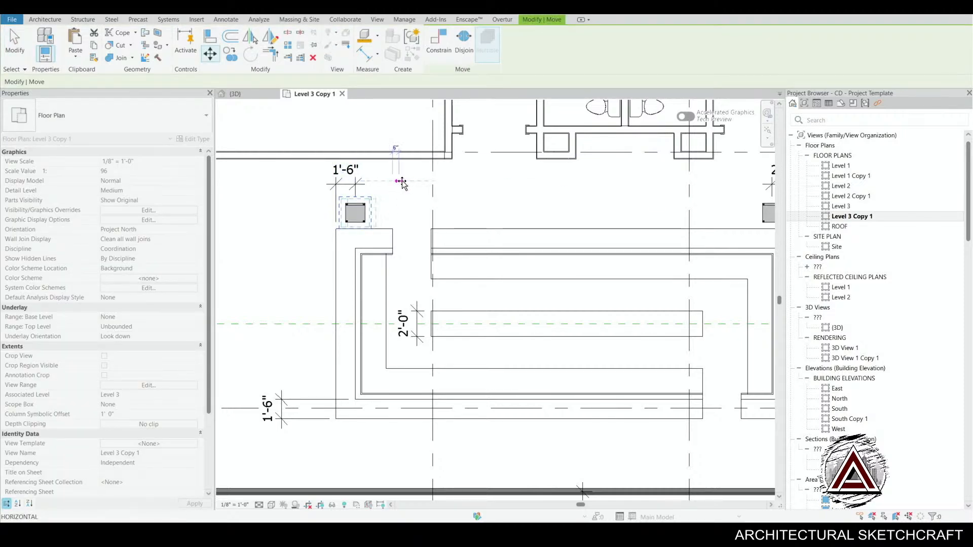
{"action": "left_click", "coordinate": [400, 182]}
{"action": "middle_click_drag", "start_coordinate": [421, 209], "coordinate": [380, 227]}
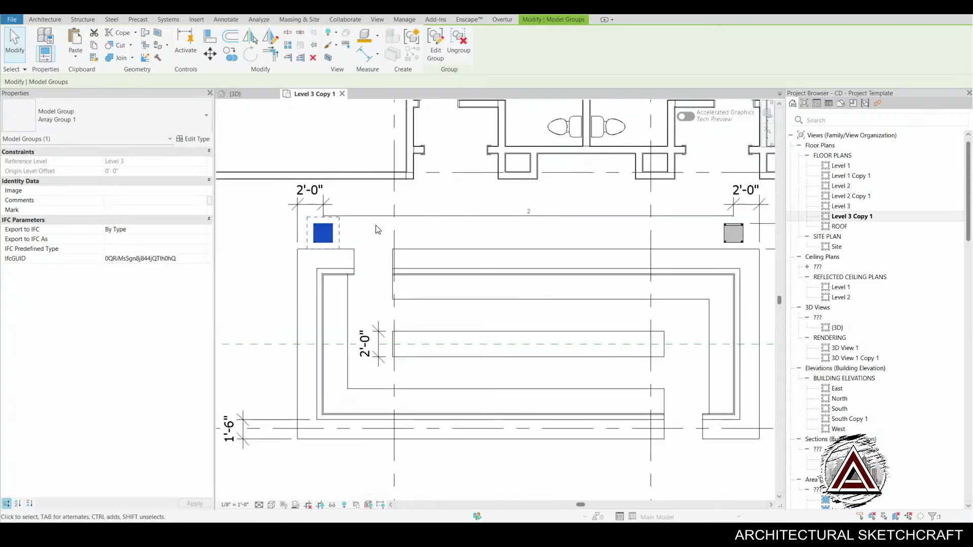
{"action": "key", "text": "Escape"}
- Set the number of chairs in the array along the bar's upper side to 10
{"action": "left_click", "coordinate": [329, 236]}
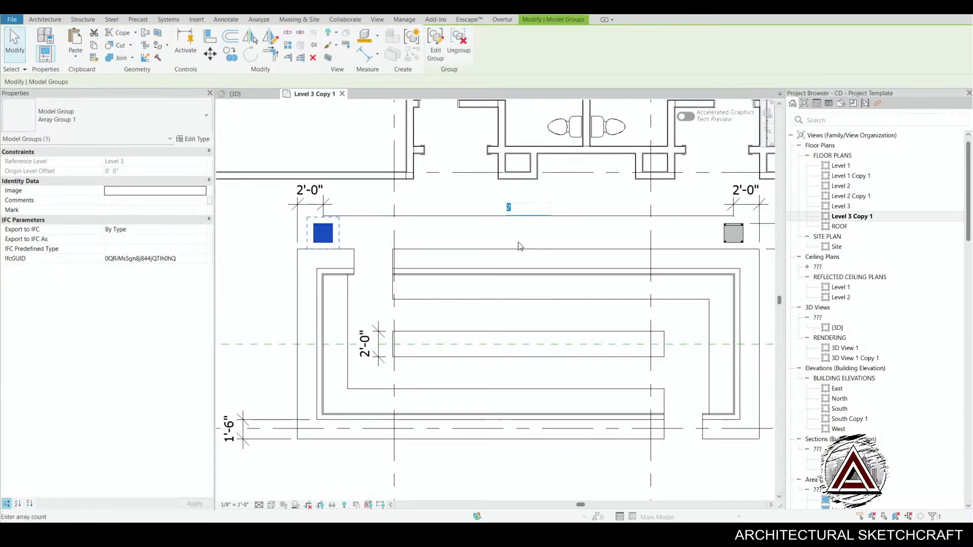
{"action": "key", "text": "Return"}
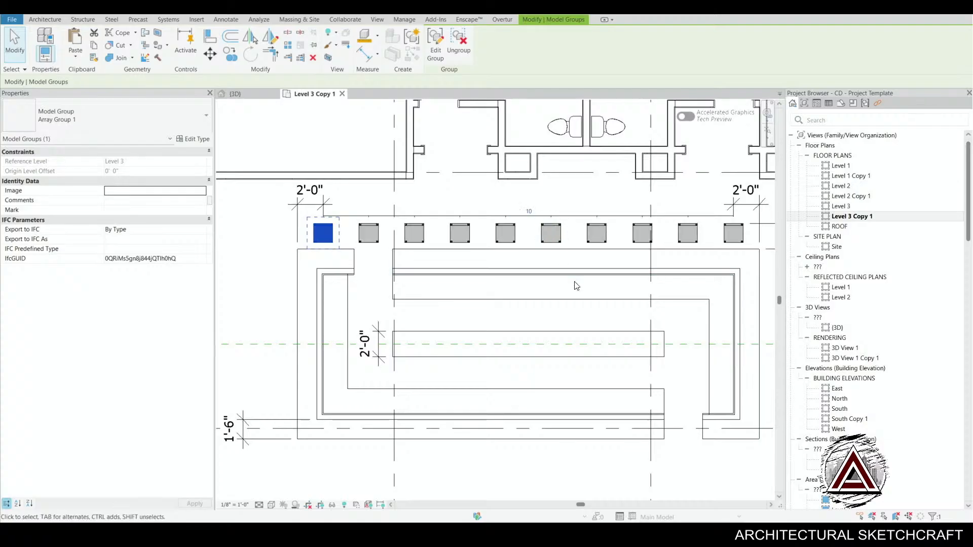
{"action": "middle_click_drag", "start_coordinate": [576, 284], "coordinate": [508, 298]}
- Set the number of chairs in the array along the bar's upper side to 12
{"action": "left_click", "coordinate": [464, 224]}
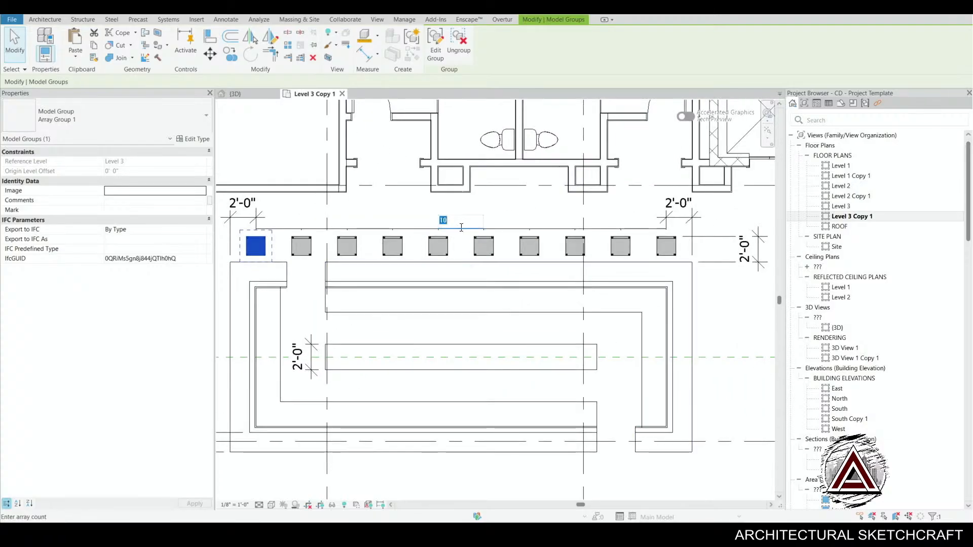
{"action": "type", "text": "12"}
{"action": "key", "text": "Return"}
{"action": "middle_click_drag", "start_coordinate": [368, 369], "coordinate": [384, 367]}
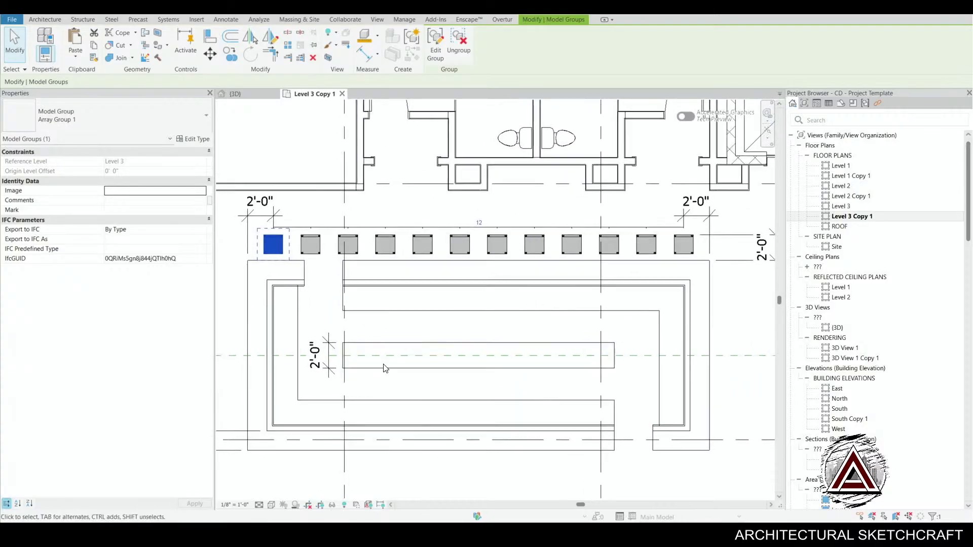
{"action": "key", "text": "Escape"}
{"action": "middle_click_drag", "start_coordinate": [476, 199], "coordinate": [469, 199]}
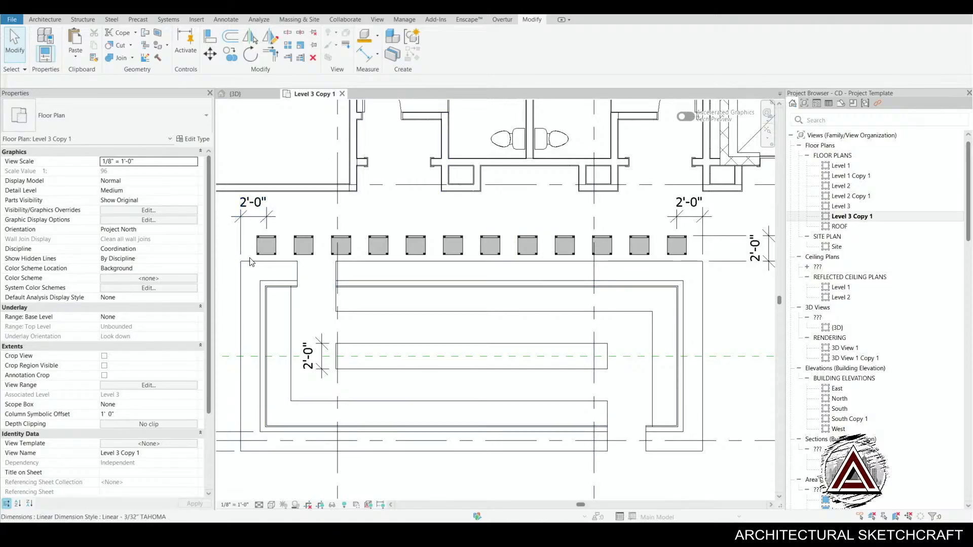
- Ungroup the twelve arrayed chair groups along the bar's upper side
{"action": "mouse_move", "coordinate": [317, 269]}
{"action": "middle_mouse_down"}
{"action": "mouse_move", "coordinate": [367, 261]}
{"action": "mouse_move", "coordinate": [319, 270]}
{"action": "middle_mouse_up"}
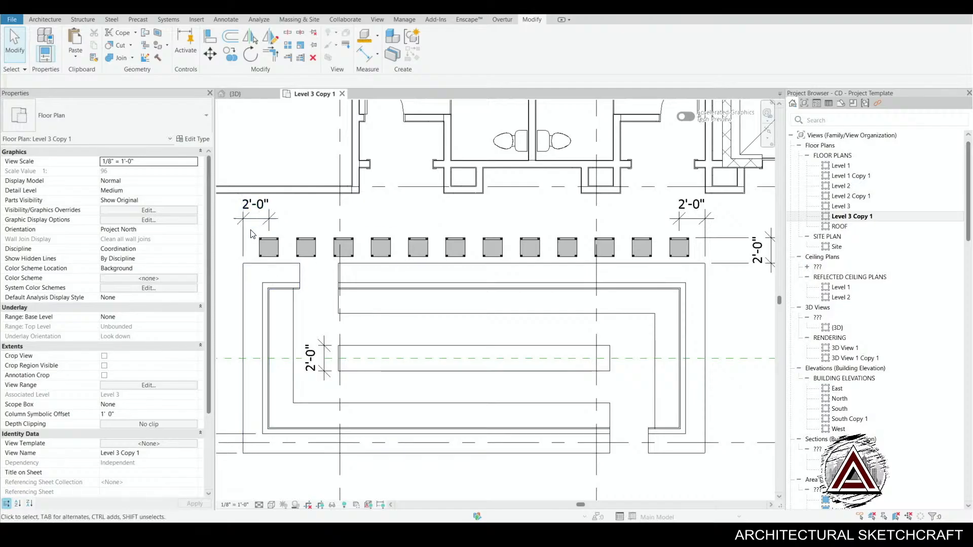
{"action": "left_click_drag", "start_coordinate": [285, 260], "coordinate": [741, 289]}
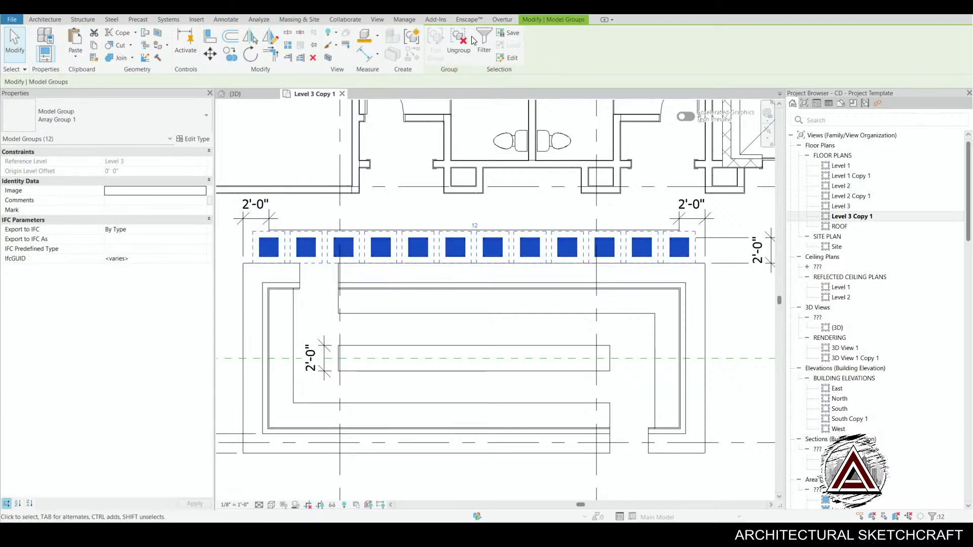
{"action": "left_click", "coordinate": [462, 42]}
{"action": "key", "text": "Escape"}
- Delete the three 2'-0" dimensions that locate the upper chair row from the countertop
{"action": "left_click", "coordinate": [265, 218]}
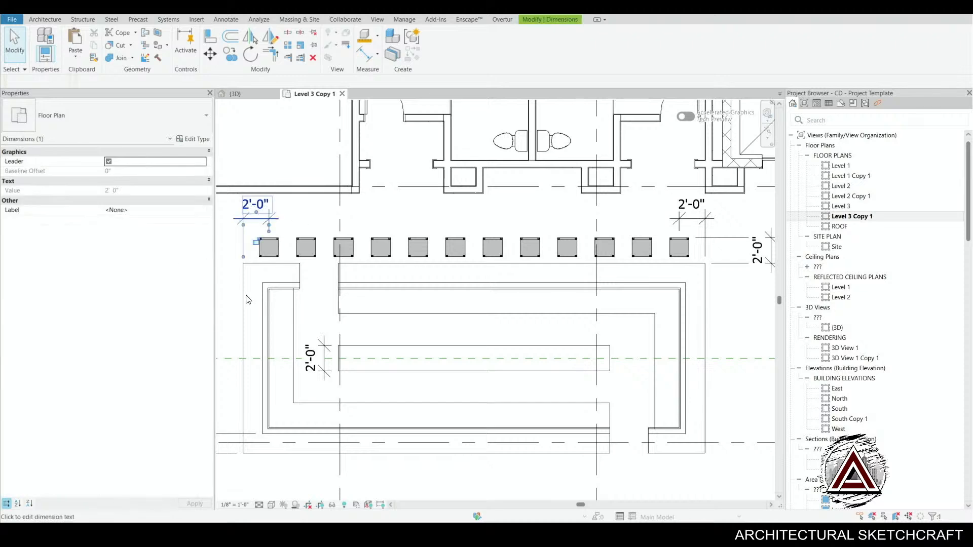
{"action": "left_click_drag", "start_coordinate": [731, 203], "coordinate": [704, 239], "text": "ctrl"}
{"action": "middle_click_drag", "start_coordinate": [738, 355], "coordinate": [579, 372]}
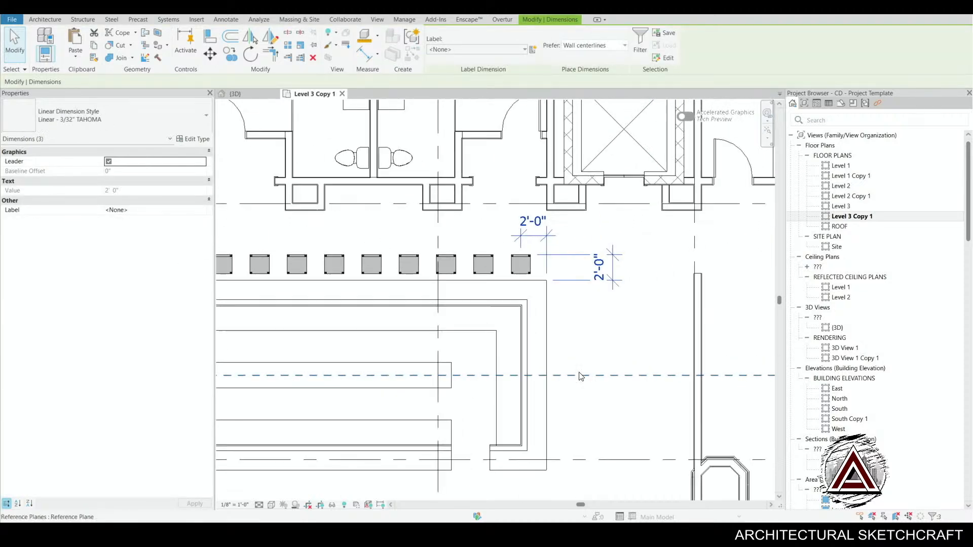
{"action": "key", "text": "Delete"}
{"action": "scroll", "coordinate": [586, 354], "scroll_direction": "down", "scroll_amount": 3}
{"action": "middle_click_drag", "start_coordinate": [231, 262], "coordinate": [404, 262]}
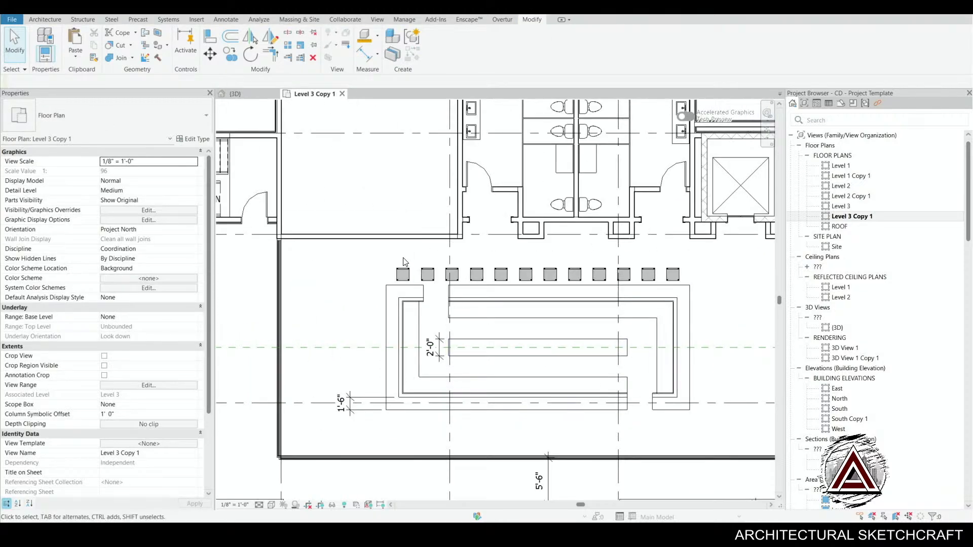
- Mirror a copy of the twelve upper chairs to the bar's lower side about the horizontal reference plane
{"action": "left_click_drag", "start_coordinate": [383, 251], "coordinate": [704, 295]}
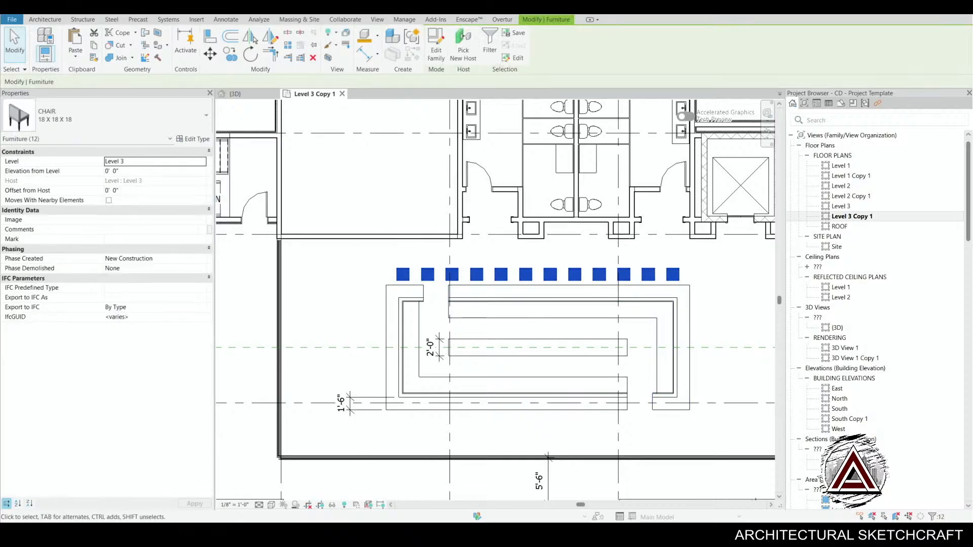
{"action": "left_click", "coordinate": [272, 39]}
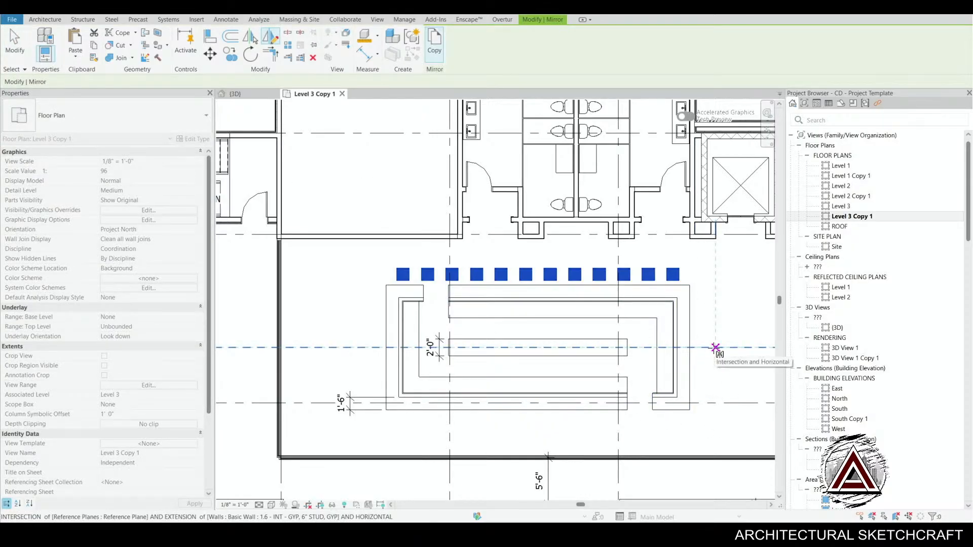
{"action": "left_click", "coordinate": [715, 348]}
{"action": "scroll", "coordinate": [625, 406], "scroll_direction": "up", "scroll_amount": 2}
{"action": "key", "text": "Escape"}
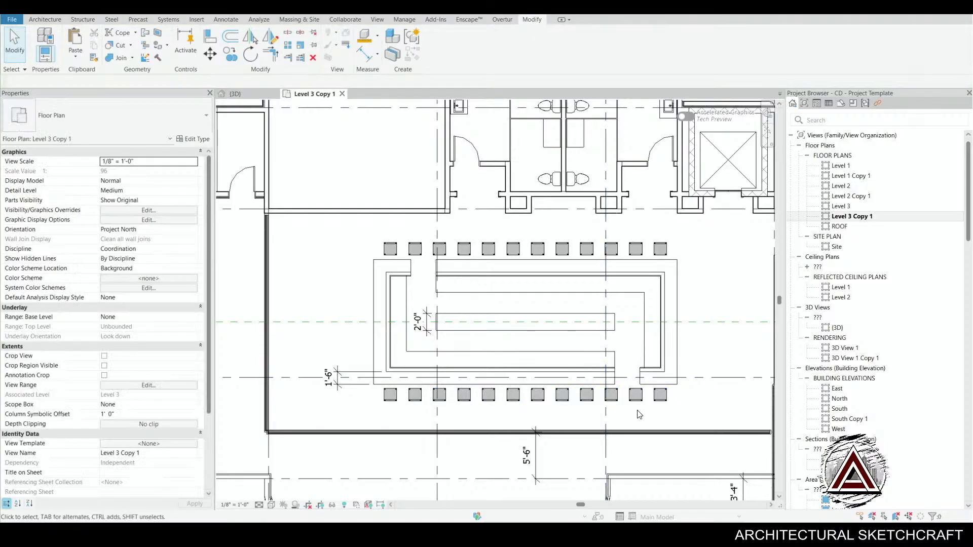
- Place another 18 x 18 x 18 chair outside the upper end of the bar's left side, using an existing chair as the source
{"action": "scroll", "coordinate": [625, 406], "scroll_direction": "up", "scroll_amount": 3}
{"action": "middle_click_drag", "start_coordinate": [624, 397], "coordinate": [701, 446]}
{"action": "left_click", "coordinate": [375, 216]}
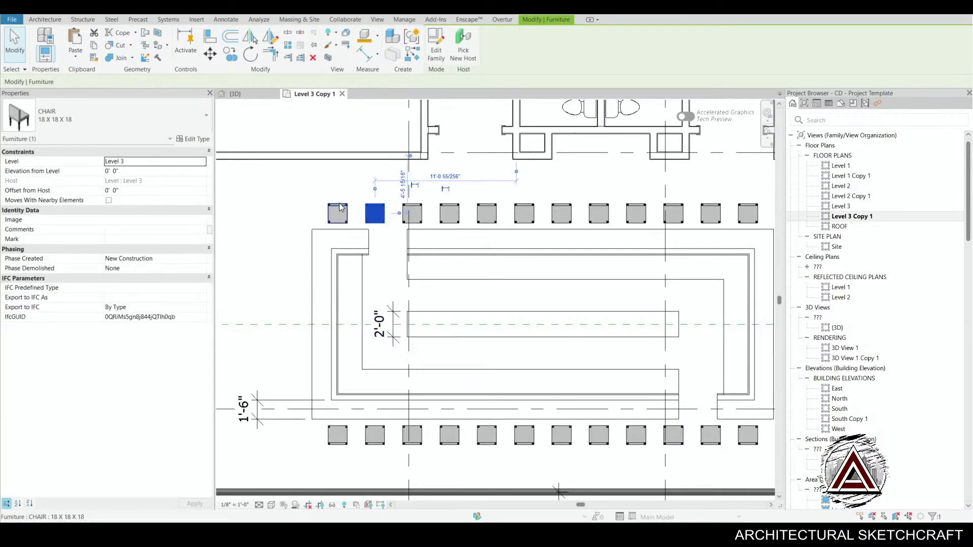
{"action": "scroll", "coordinate": [343, 288], "scroll_direction": "down", "scroll_amount": 2}
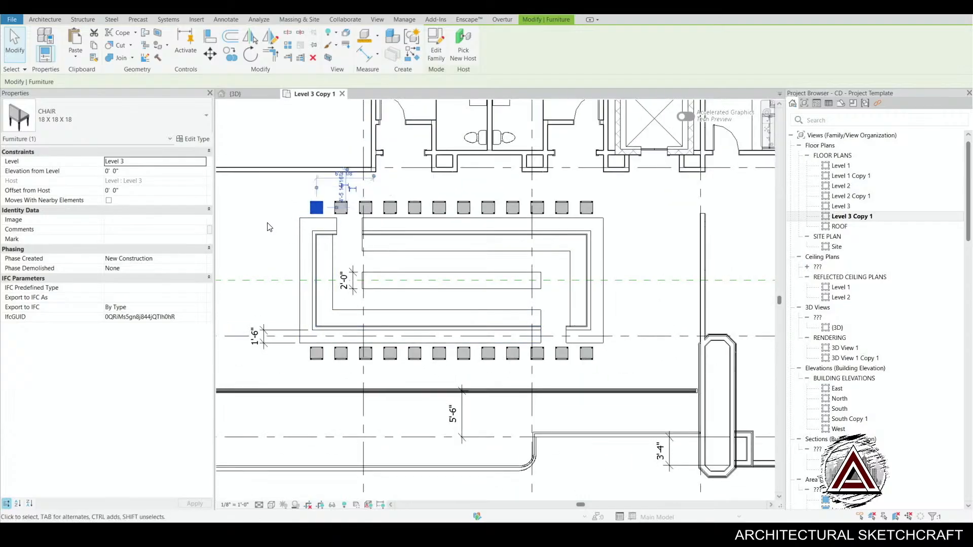
{"action": "key", "text": "c"}
{"action": "key", "text": "s"}
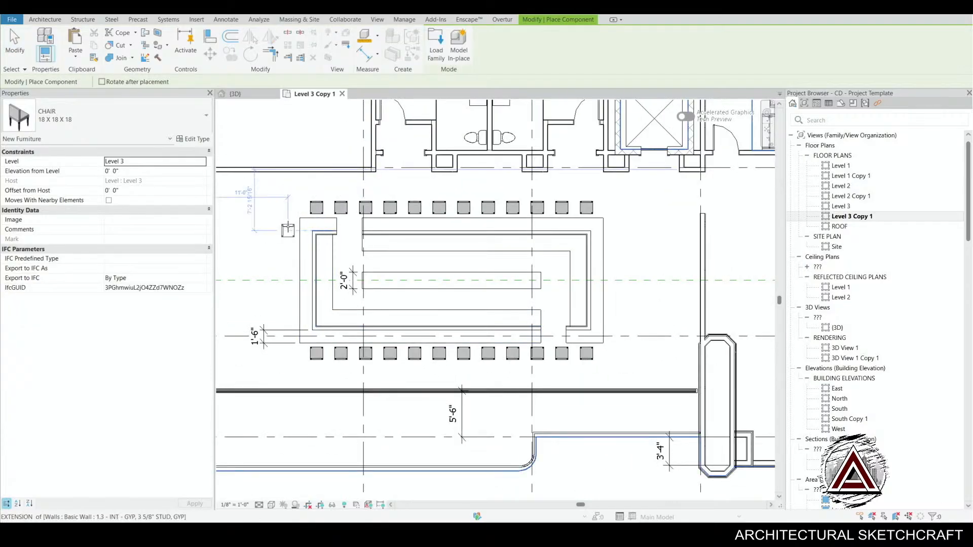
{"action": "left_click", "coordinate": [287, 230]}
{"action": "key", "text": "Escape"}
{"action": "key", "text": "Escape"}
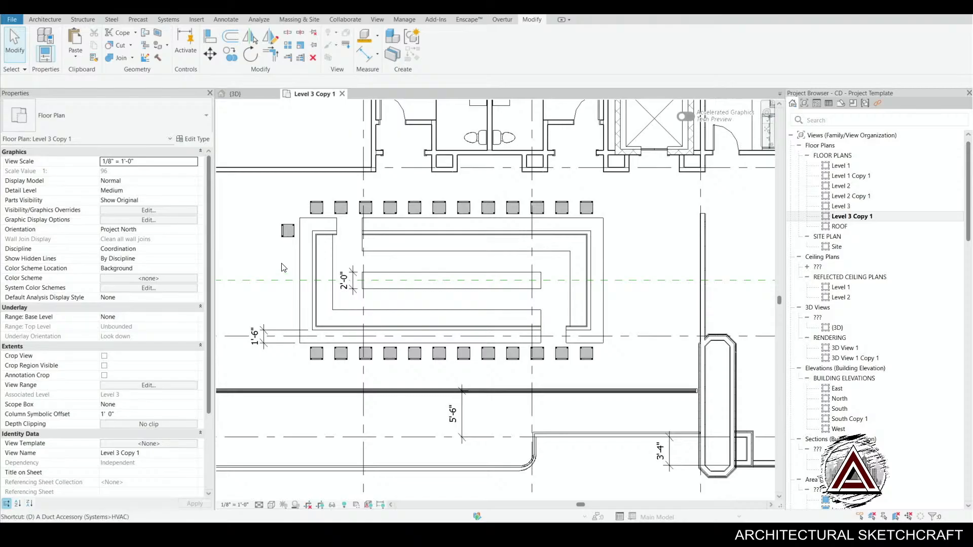
- Dimension from the new chair's outer edge to the countertop's left edge
{"action": "key", "text": "d"}
{"action": "key", "text": "i"}
{"action": "scroll", "coordinate": [292, 228], "scroll_direction": "up", "scroll_amount": 3}
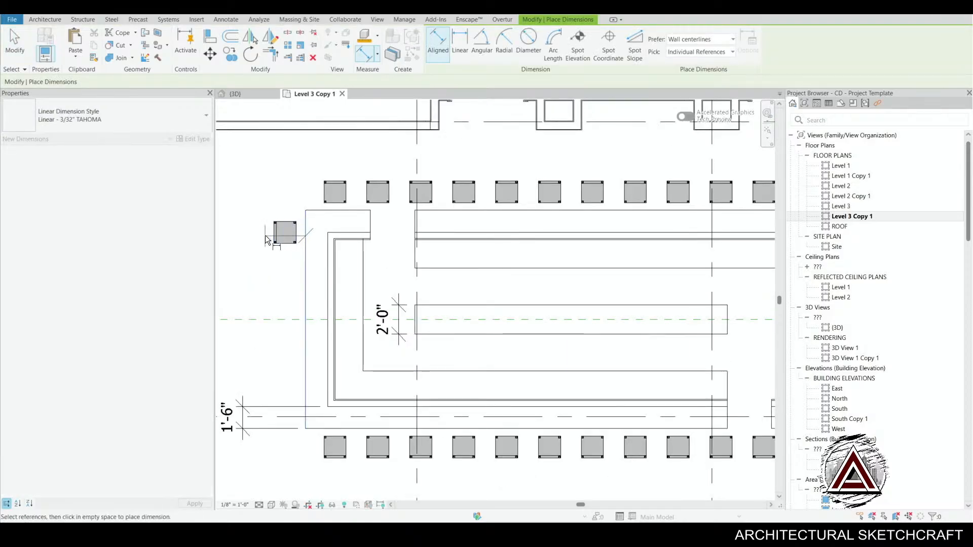
{"action": "left_click", "coordinate": [274, 234]}
{"action": "left_click", "coordinate": [306, 213]}
{"action": "left_click", "coordinate": [269, 192]}
{"action": "key", "text": "Escape"}
{"action": "key", "text": "Escape"}
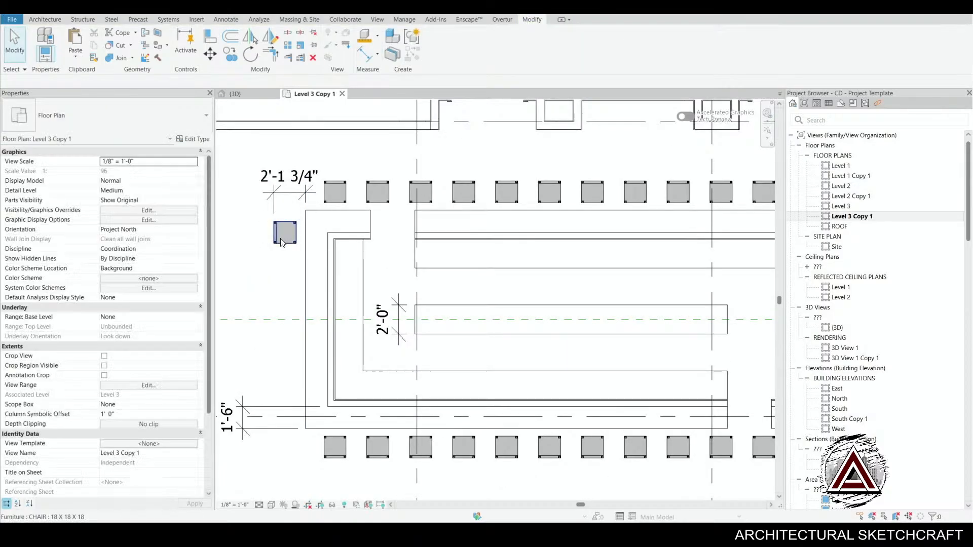
- Set the distance from the new chair's outer edge to the countertop's left edge to 2'-0"
{"action": "left_click", "coordinate": [282, 242]}
{"action": "left_click", "coordinate": [287, 182]}
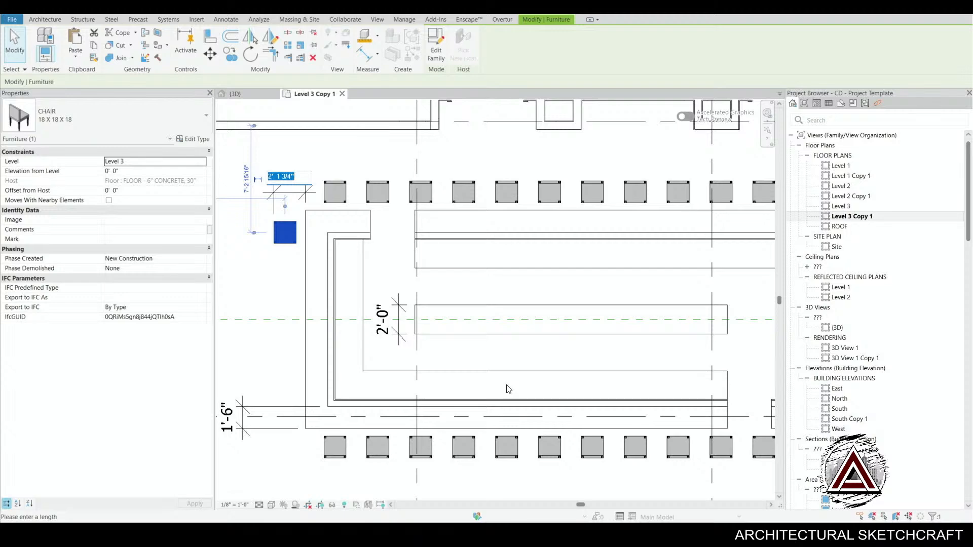
{"action": "key", "text": "Escape"}
{"action": "key", "text": "Escape"}
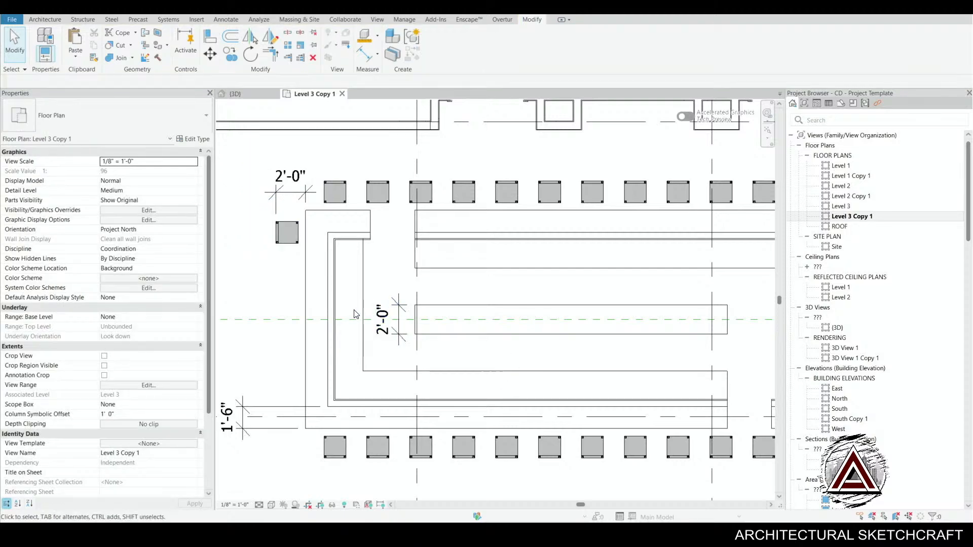
{"action": "middle_click_drag", "start_coordinate": [351, 325], "coordinate": [382, 359]}
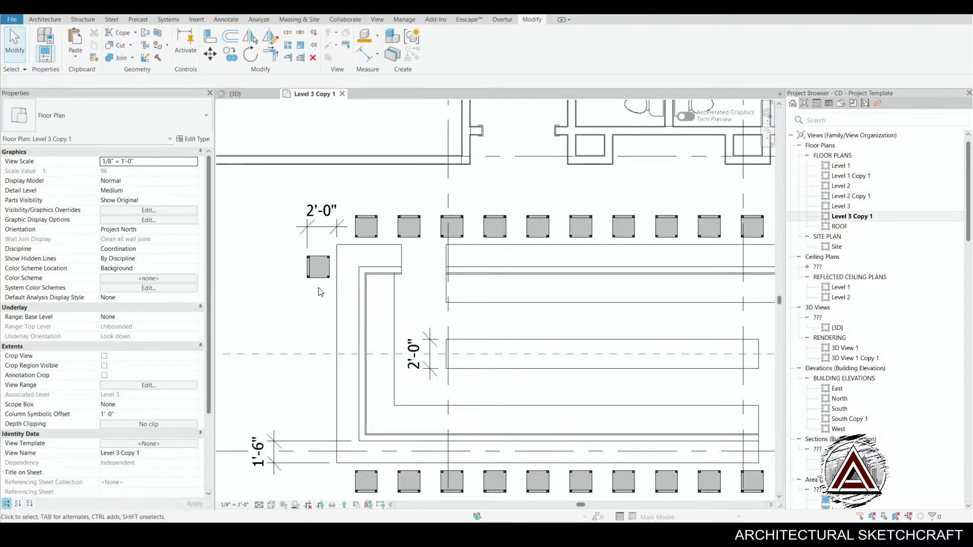
- Dimension from the countertop's upper edge to the left chair's horizontal centerline
{"action": "key", "text": "i"}
{"action": "left_click", "coordinate": [362, 246]}
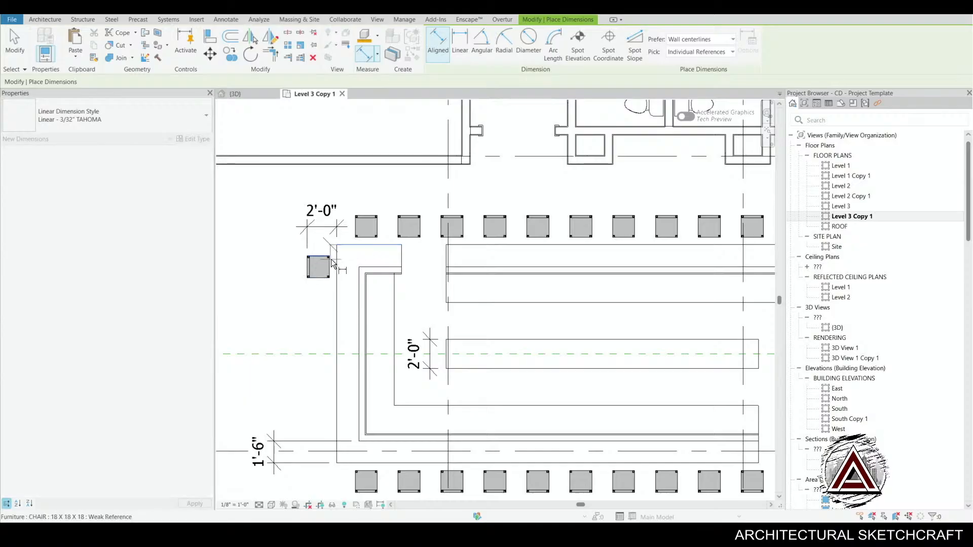
{"action": "left_click", "coordinate": [323, 266]}
{"action": "left_click", "coordinate": [274, 278]}
{"action": "key", "text": "Escape"}
{"action": "key", "text": "Escape"}
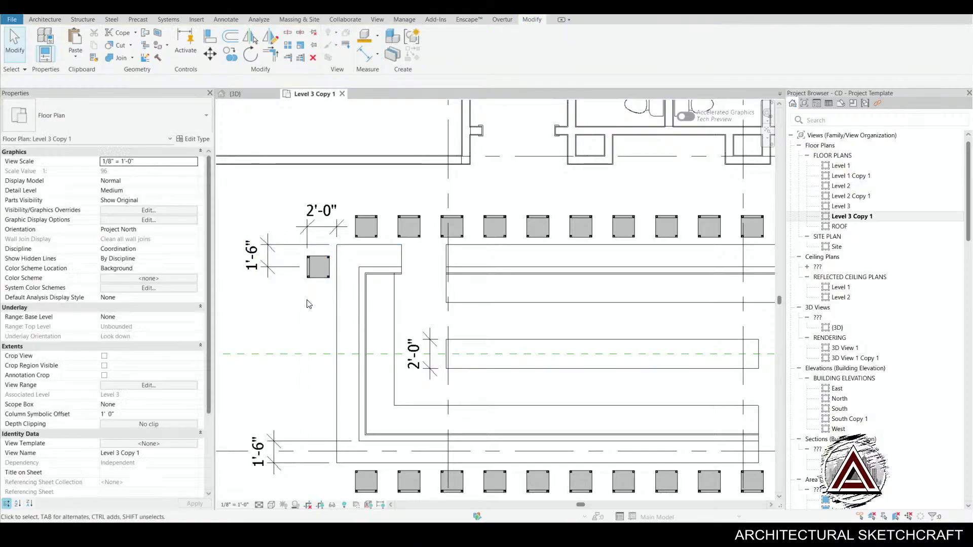
- Check the clearance between the wall above the bar and the upper chair row with a temporary aligned dimension
{"action": "middle_click_drag", "start_coordinate": [288, 347], "coordinate": [294, 384]}
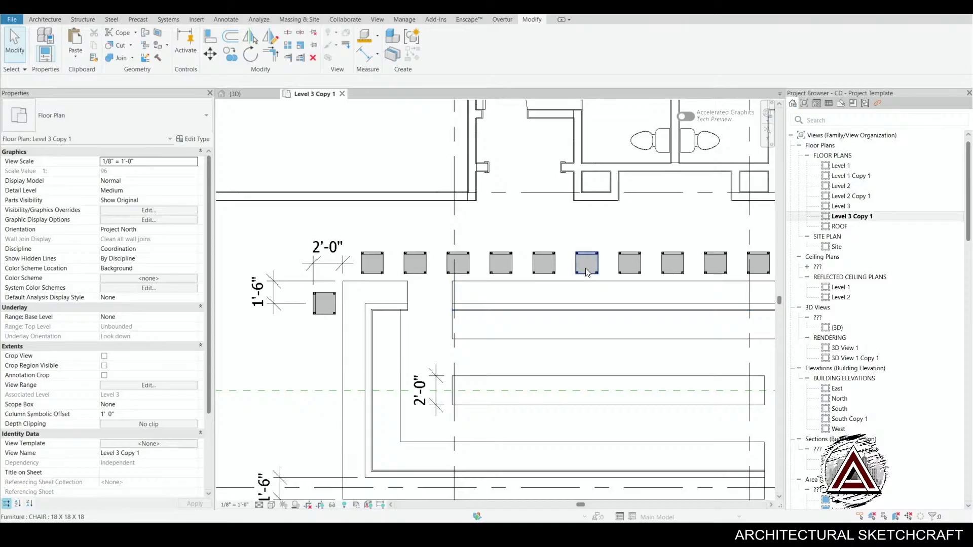
{"action": "middle_click_drag", "start_coordinate": [585, 249], "coordinate": [572, 285]}
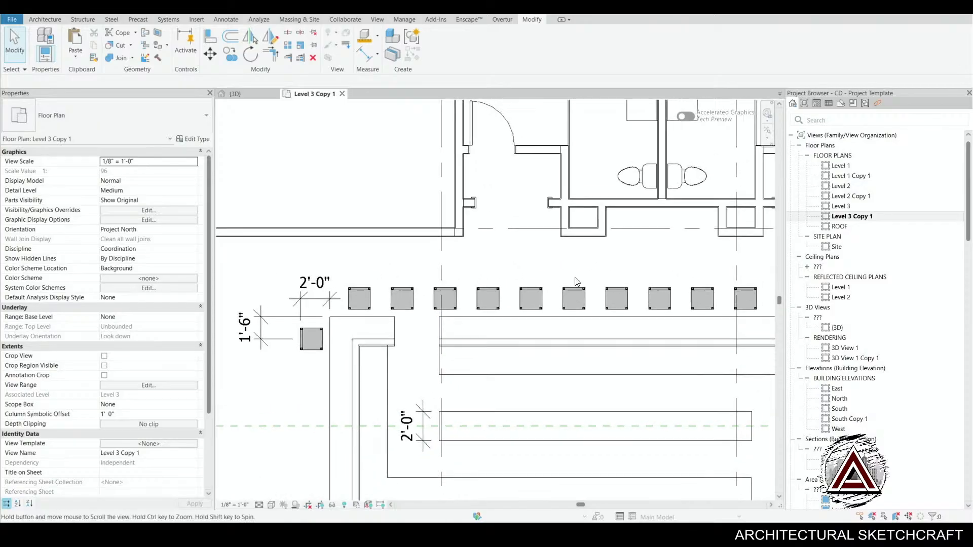
{"action": "key", "text": "d"}
{"action": "key", "text": "i"}
{"action": "left_click", "coordinate": [421, 239]}
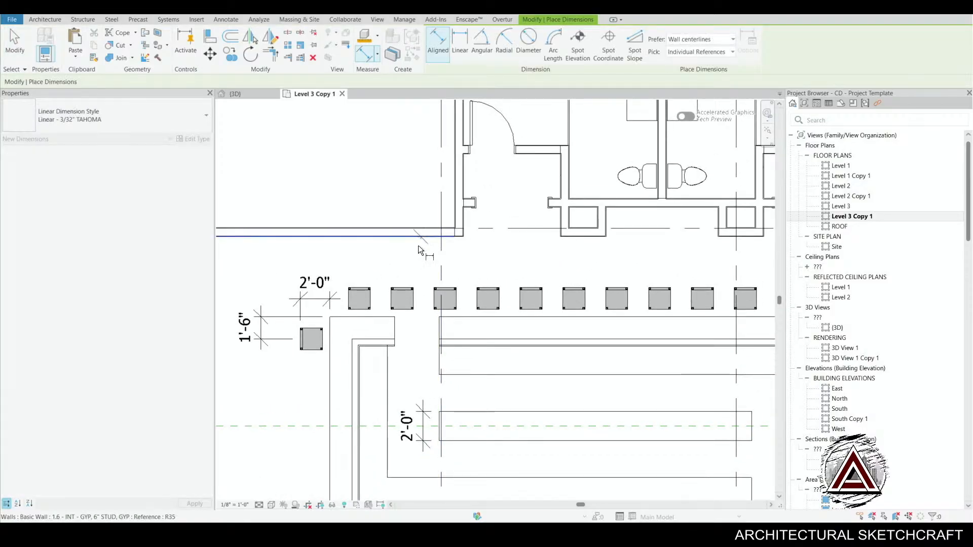
{"action": "left_click", "coordinate": [402, 288]}
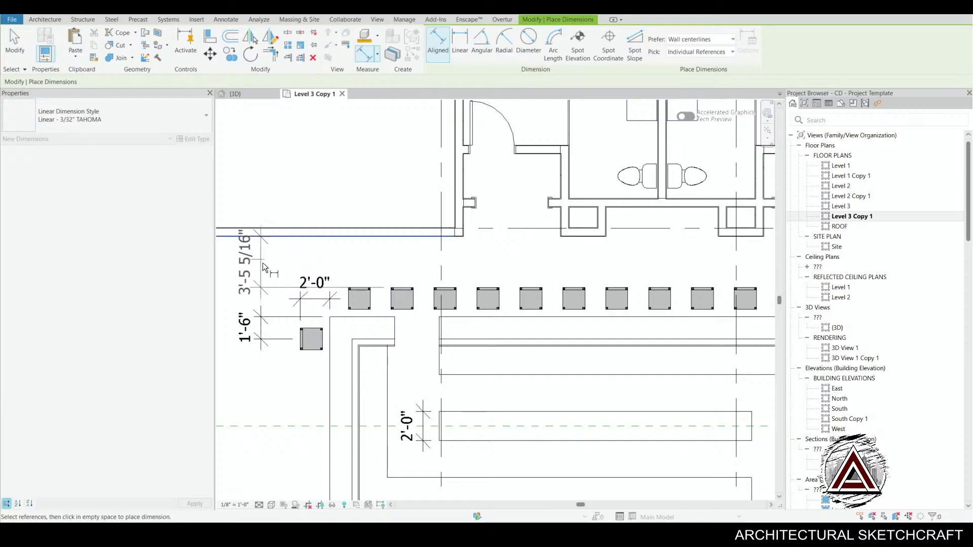
{"action": "key", "text": "Escape"}
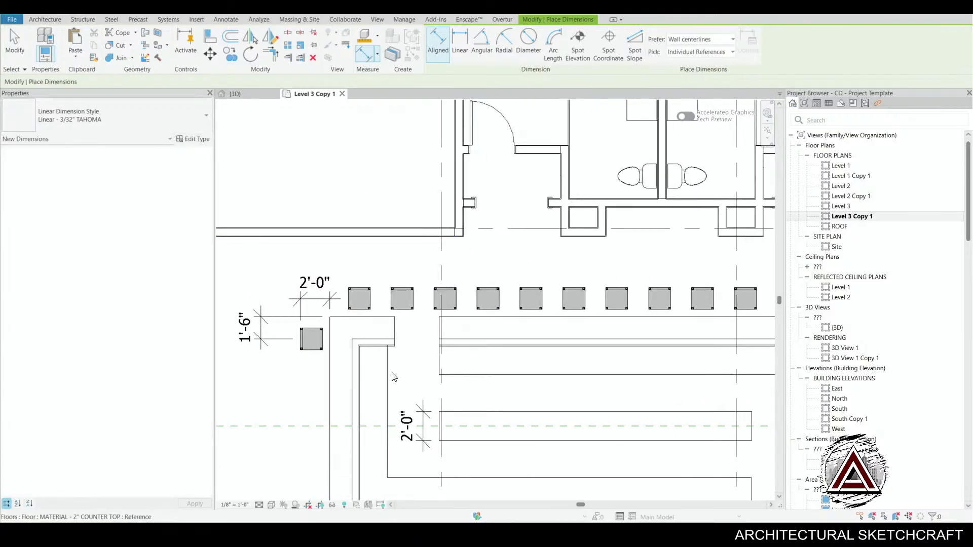
{"action": "key", "text": "Escape"}
- Array the left chair down the bar's left side to the end of the lower 1'-6" offset, with a total of 6 chairs
{"action": "middle_click_drag", "start_coordinate": [394, 377], "coordinate": [429, 351]}
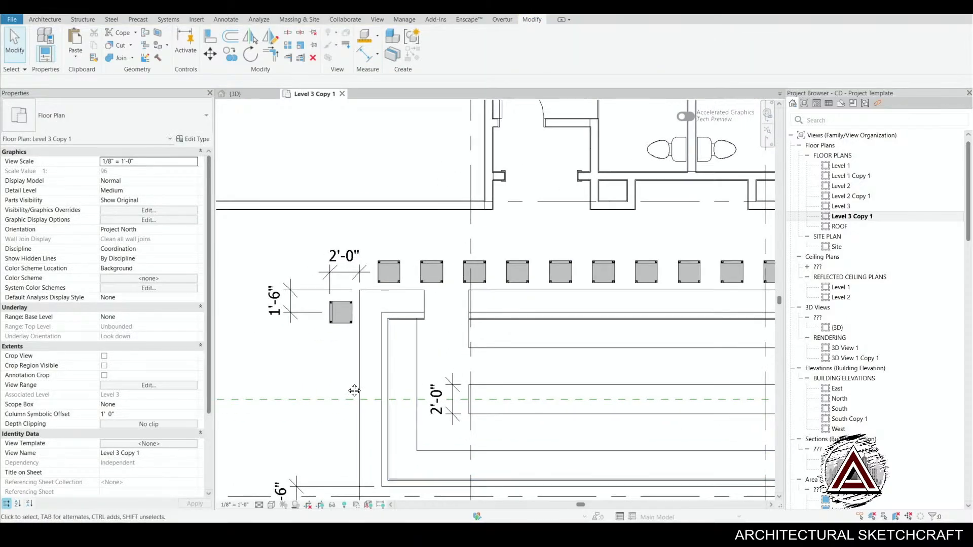
{"action": "middle_click_drag", "start_coordinate": [345, 325], "coordinate": [424, 215]}
{"action": "left_click", "coordinate": [424, 215]}
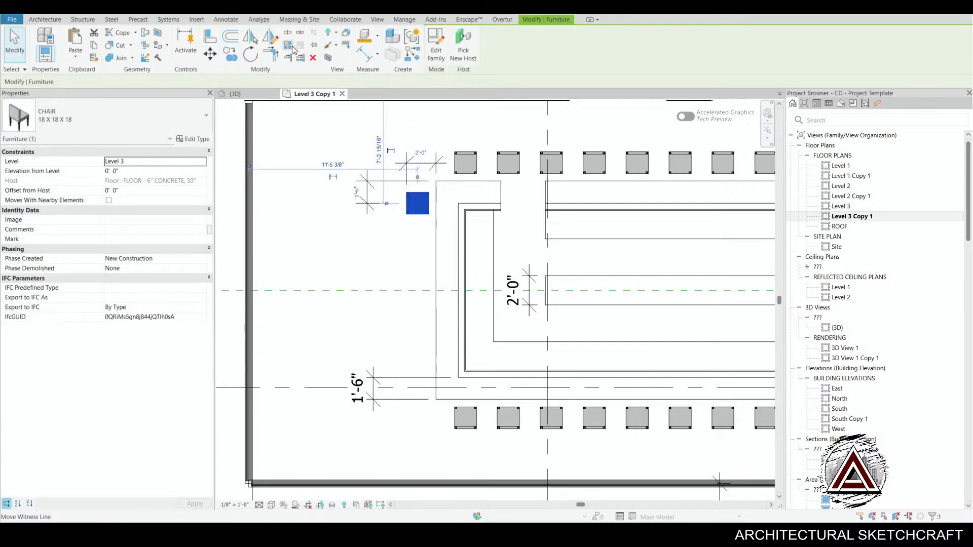
{"action": "left_click", "coordinate": [289, 45]}
{"action": "left_click", "coordinate": [430, 205]}
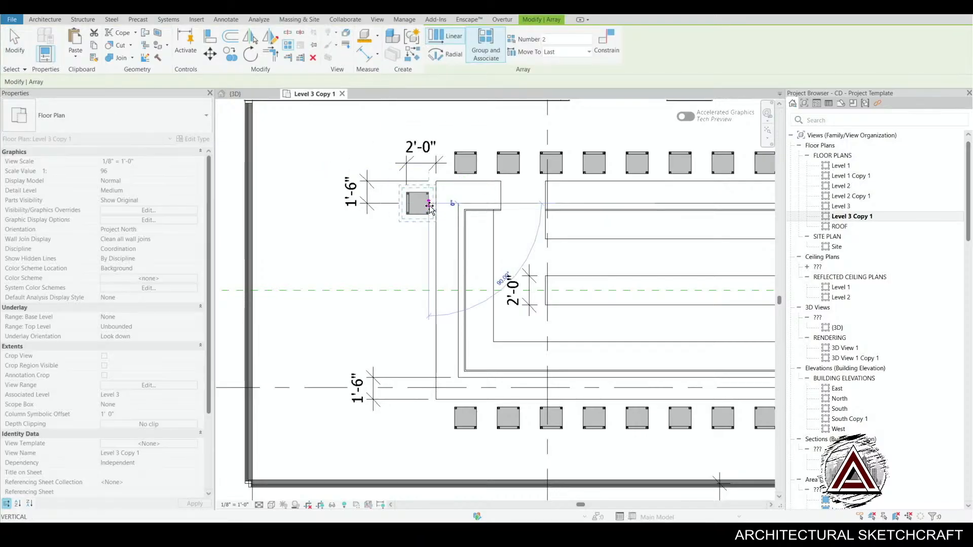
{"action": "left_click", "coordinate": [430, 379]}
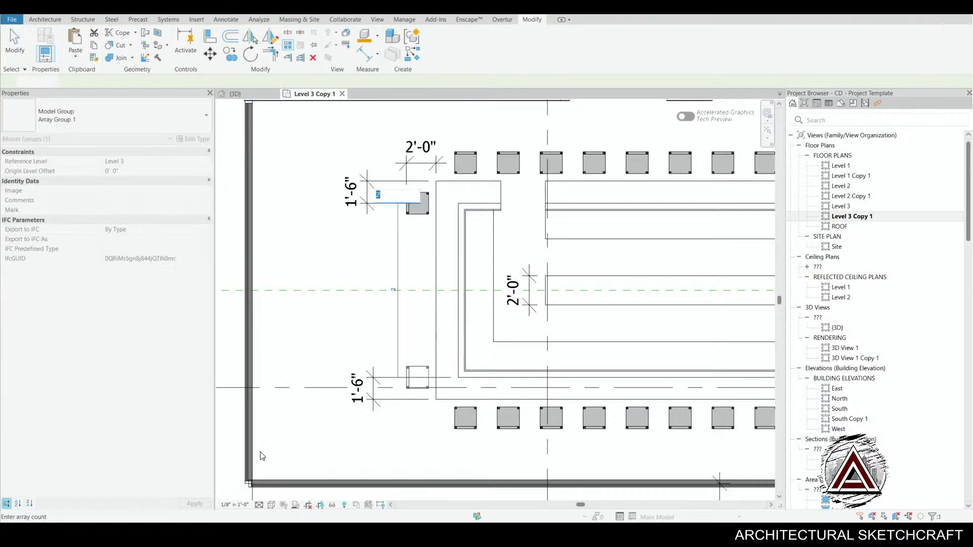
{"action": "key", "text": "Return"}
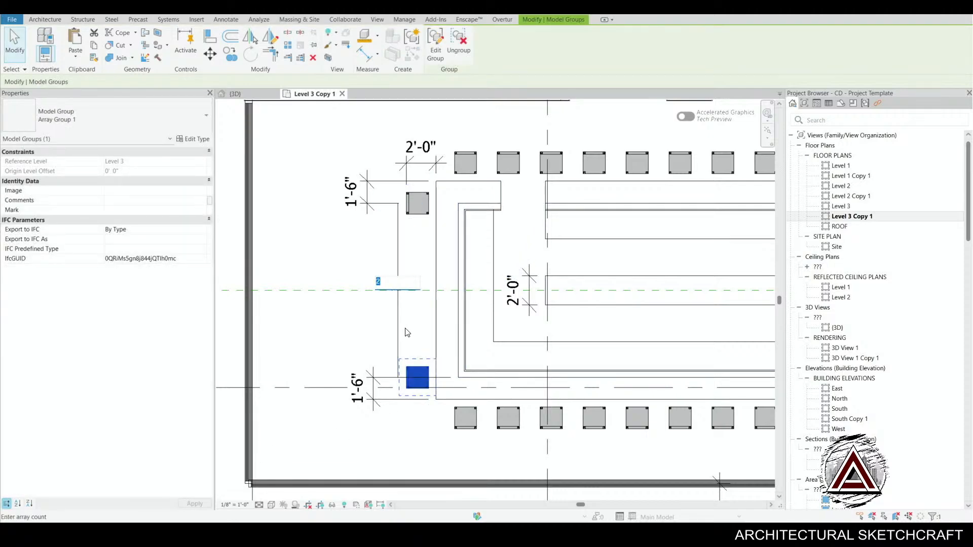
{"action": "key", "text": "Return"}
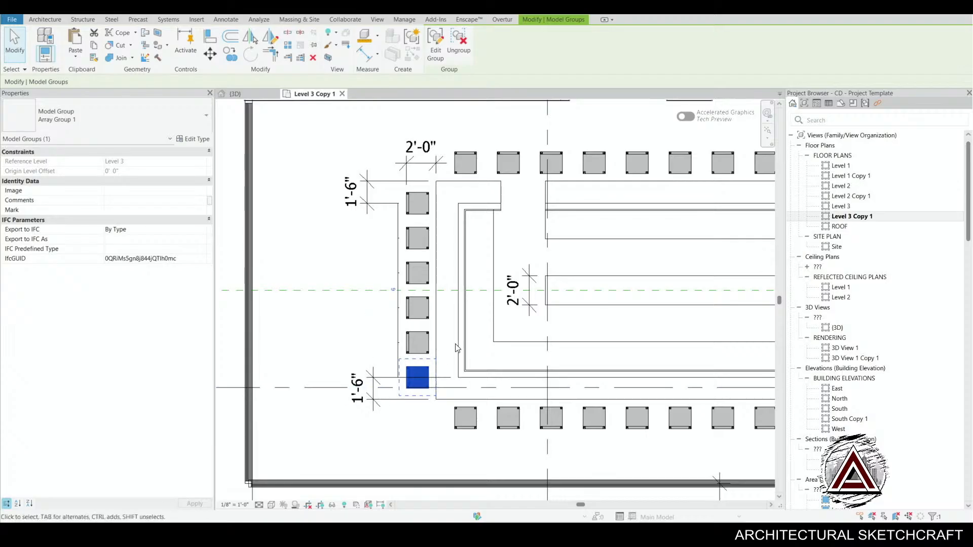
- Ungroup the six arrayed chair groups along the bar's left side
{"action": "middle_click_drag", "start_coordinate": [474, 330], "coordinate": [447, 306]}
{"action": "left_click", "coordinate": [346, 248]}
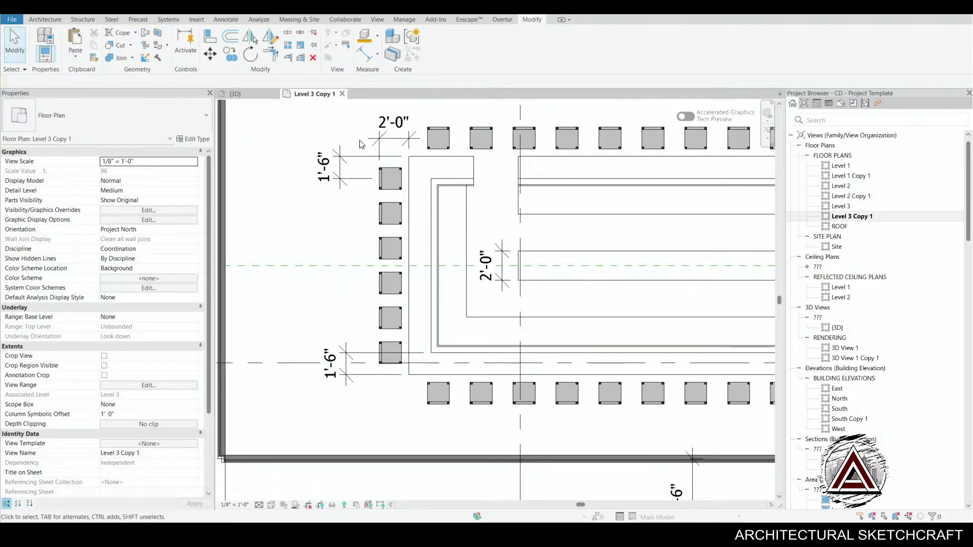
{"action": "left_click_drag", "start_coordinate": [361, 144], "coordinate": [420, 423]}
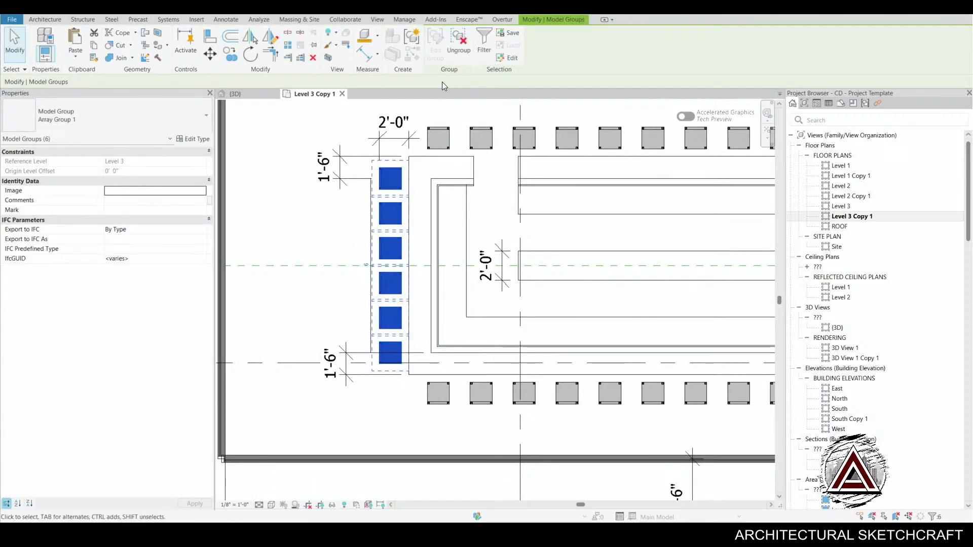
{"action": "left_click", "coordinate": [465, 45]}
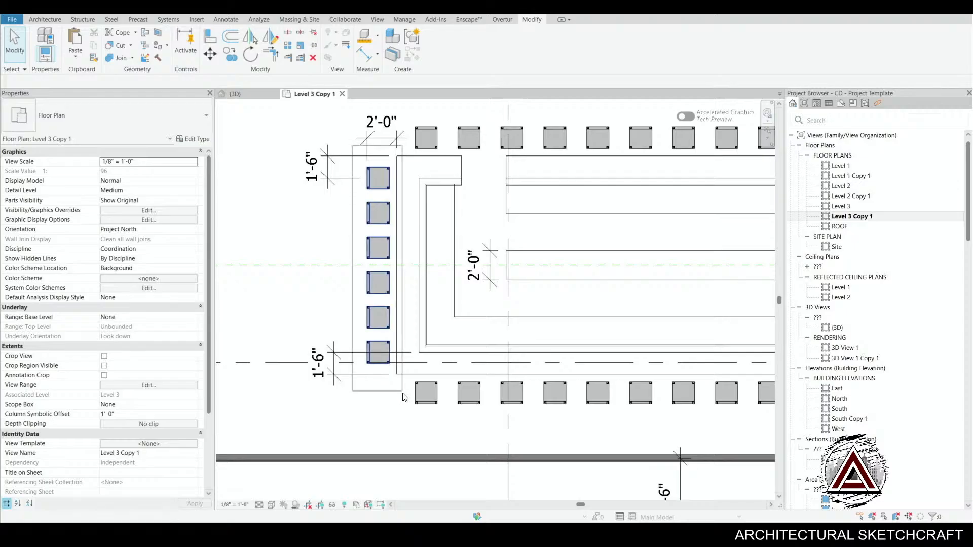
- Try to mirror the six left-side chairs across a drawn vertical axis through the central counter, and delete the mirrored copies
{"action": "left_click_drag", "start_coordinate": [403, 394], "coordinate": [406, 411]}
{"action": "middle_click_drag", "start_coordinate": [499, 468], "coordinate": [415, 445]}
{"action": "scroll", "coordinate": [446, 393], "scroll_direction": "down", "scroll_amount": 2}
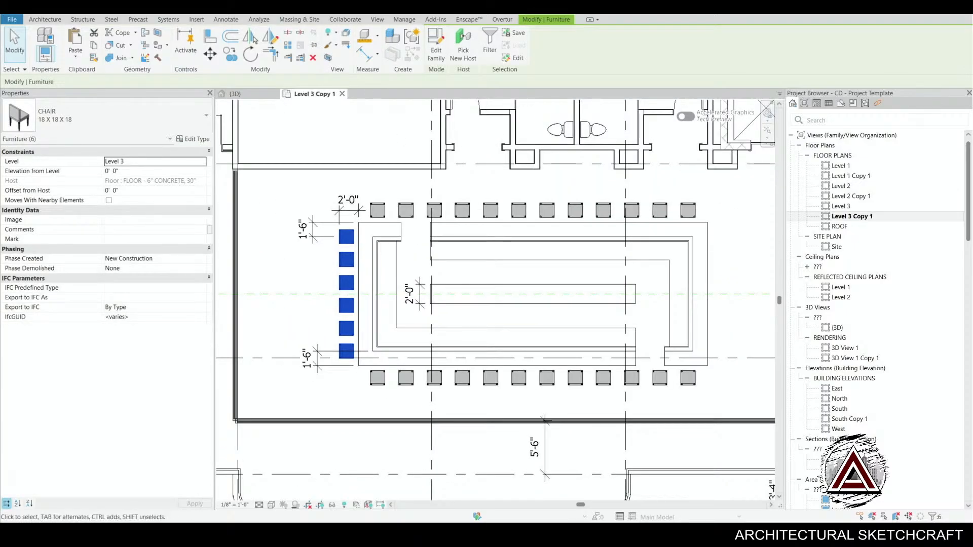
{"action": "left_click", "coordinate": [276, 39]}
{"action": "left_click", "coordinate": [517, 277]}
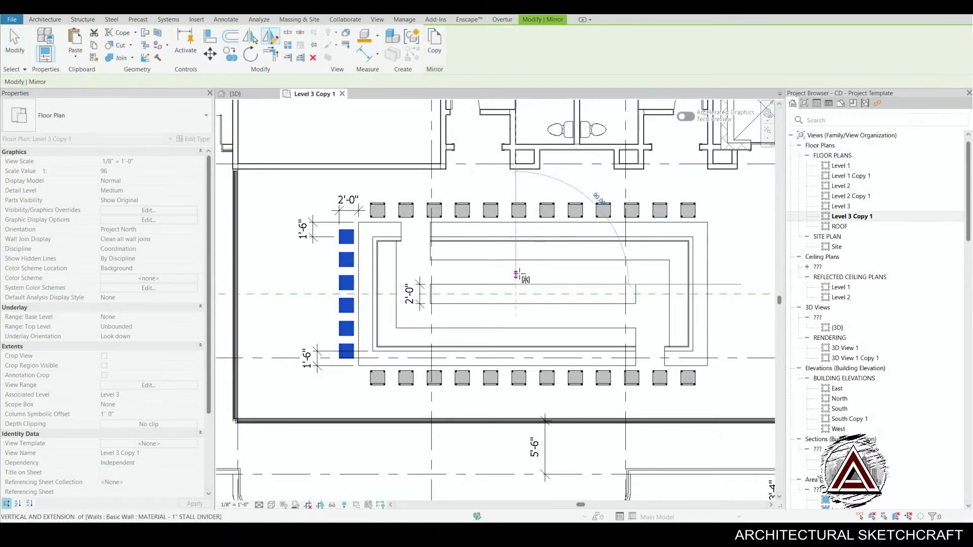
{"action": "left_click", "coordinate": [517, 275]}
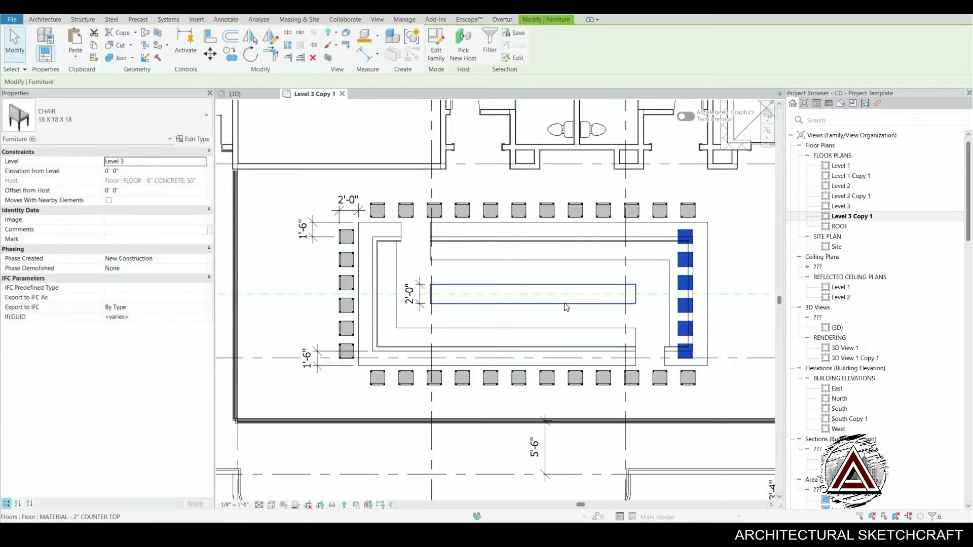
{"action": "key", "text": "Delete"}
- Mirror the six left-side chairs to the bar's right side across a vertical axis drawn from the midpoint of the central counter's upper edge
{"action": "left_click_drag", "start_coordinate": [313, 201], "coordinate": [362, 410]}
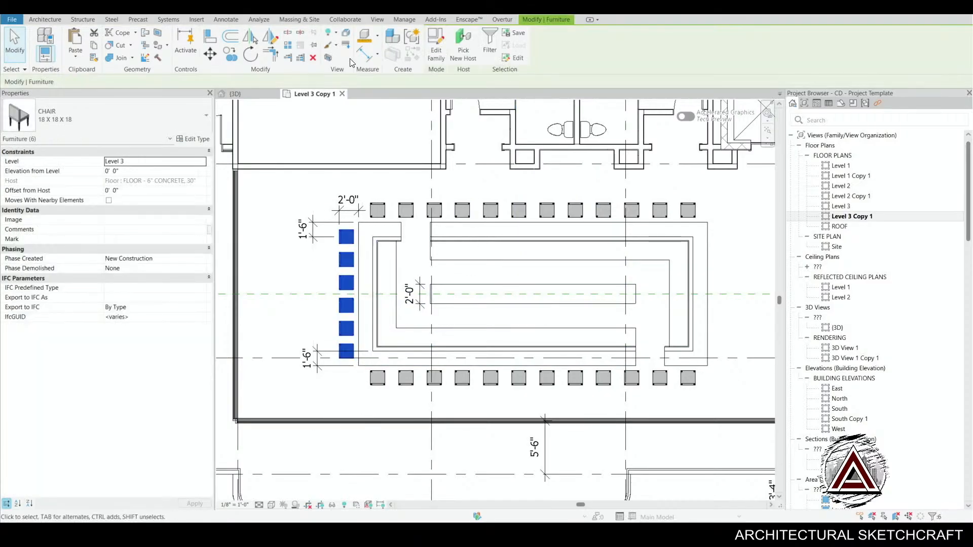
{"action": "left_click", "coordinate": [270, 40]}
{"action": "left_click", "coordinate": [532, 282]}
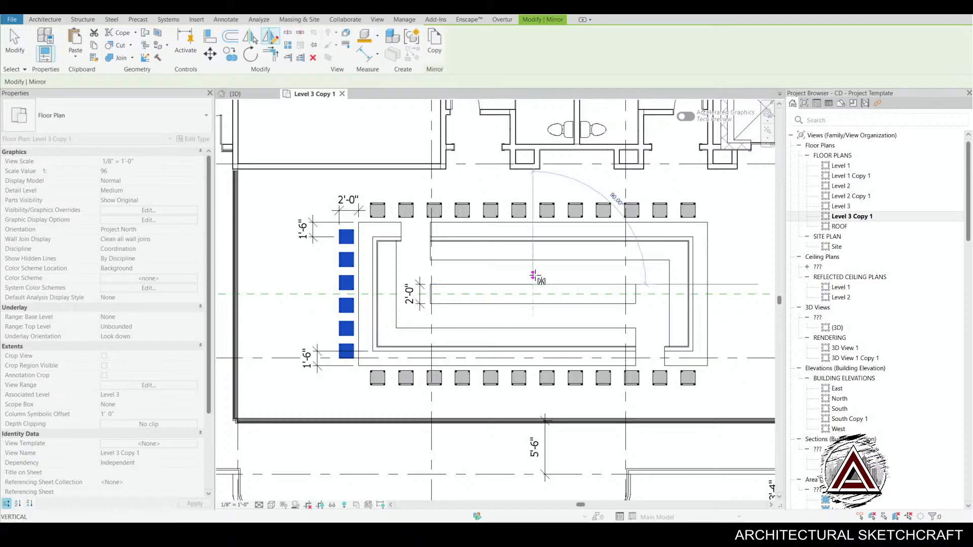
{"action": "left_click", "coordinate": [533, 274]}
{"action": "middle_click_drag", "start_coordinate": [528, 327], "coordinate": [470, 331]}
{"action": "key", "text": "Escape"}
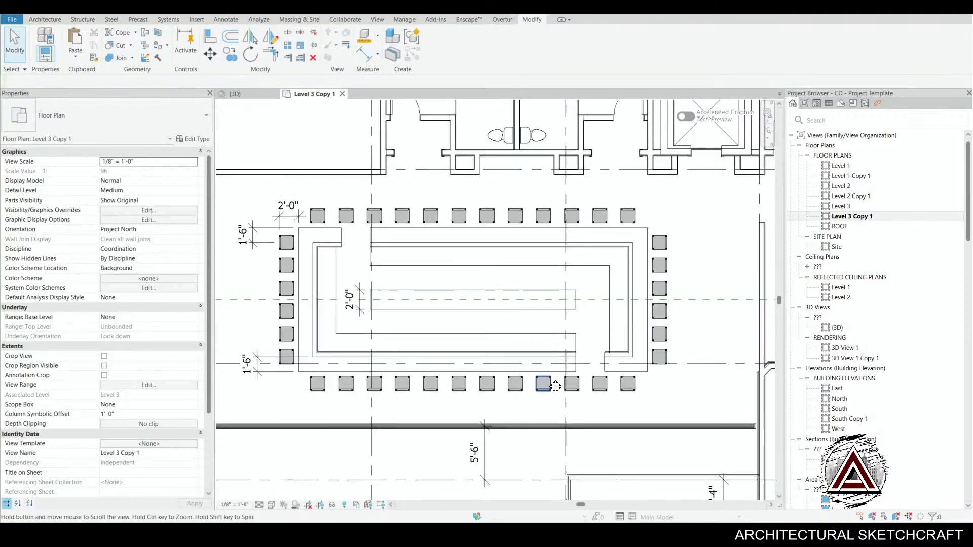
- Delete the 2'-0" and both 1'-6" dimensions around the left chair column
{"action": "middle_click_drag", "start_coordinate": [547, 375], "coordinate": [573, 379]}
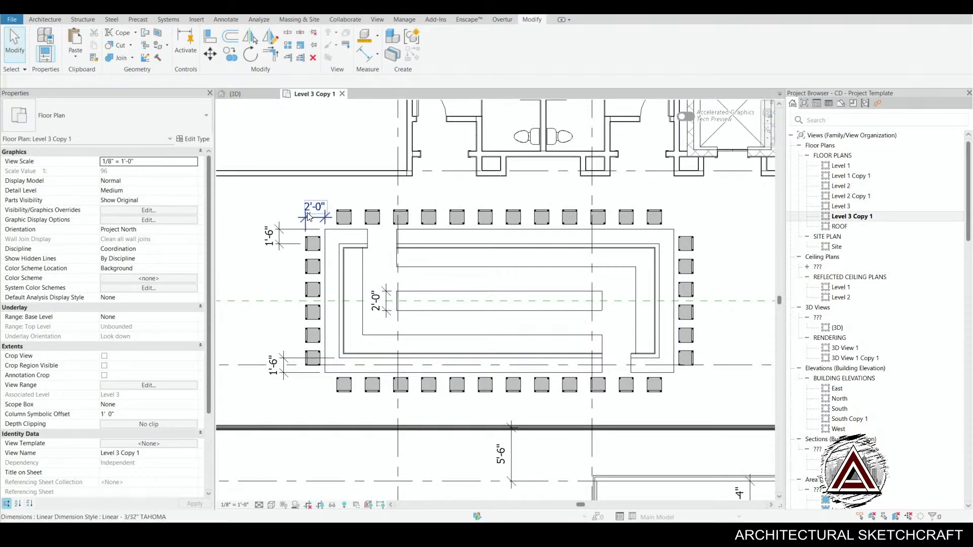
{"action": "left_click", "coordinate": [286, 245]}
{"action": "left_click", "coordinate": [285, 242], "text": "ctrl"}
{"action": "left_click", "coordinate": [280, 365], "text": "ctrl"}
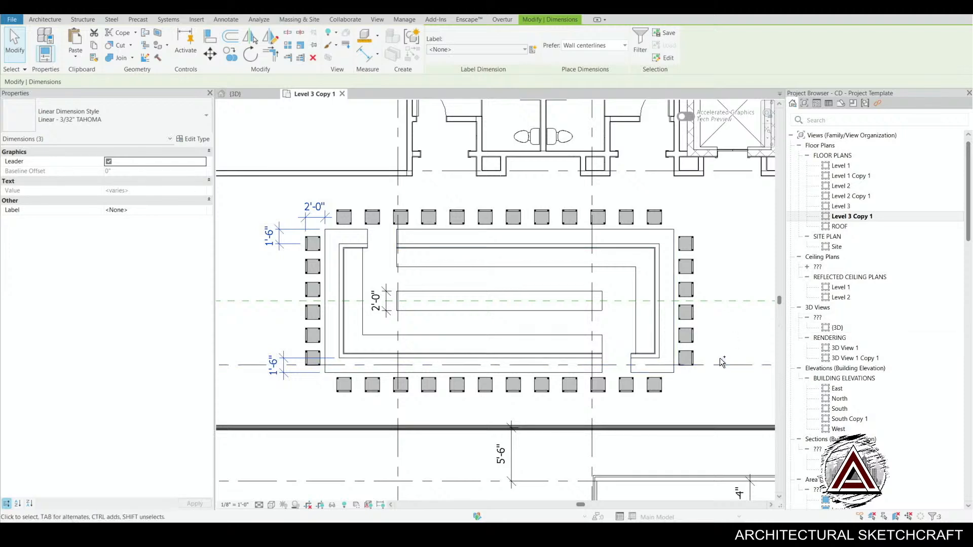
{"action": "middle_click_drag", "start_coordinate": [702, 365], "coordinate": [690, 367]}
{"action": "key", "text": "Delete"}
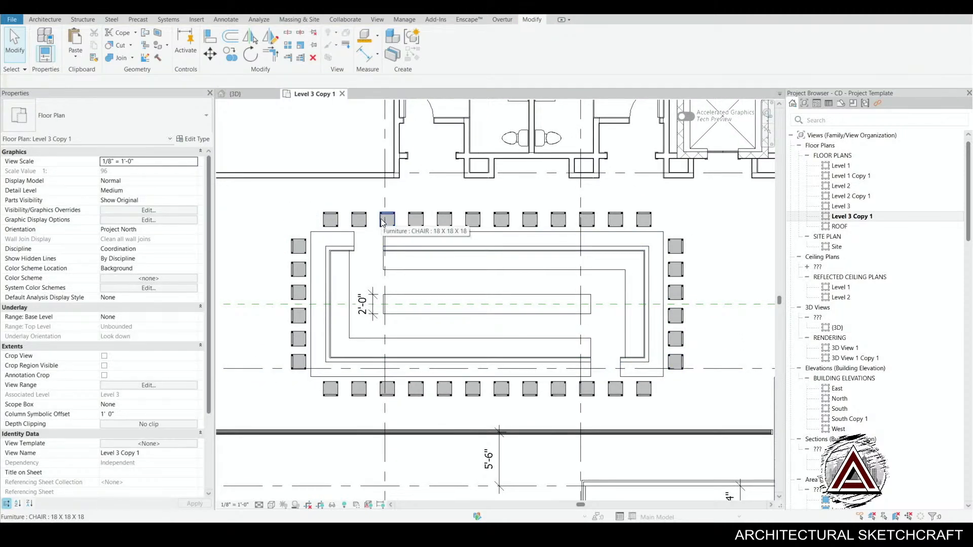
- Dimension from the left end of the bar's upper countertop run, beside the opening, to the third upper chair's vertical centerline
{"action": "left_click", "coordinate": [383, 222]}
{"action": "scroll", "coordinate": [395, 252], "scroll_direction": "up", "scroll_amount": 3}
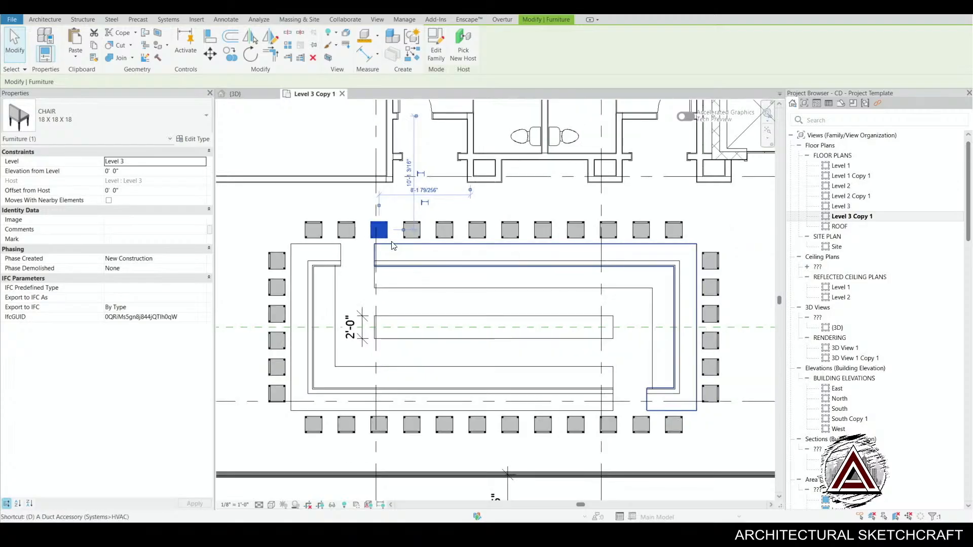
{"action": "key", "text": "d"}
{"action": "key", "text": "i"}
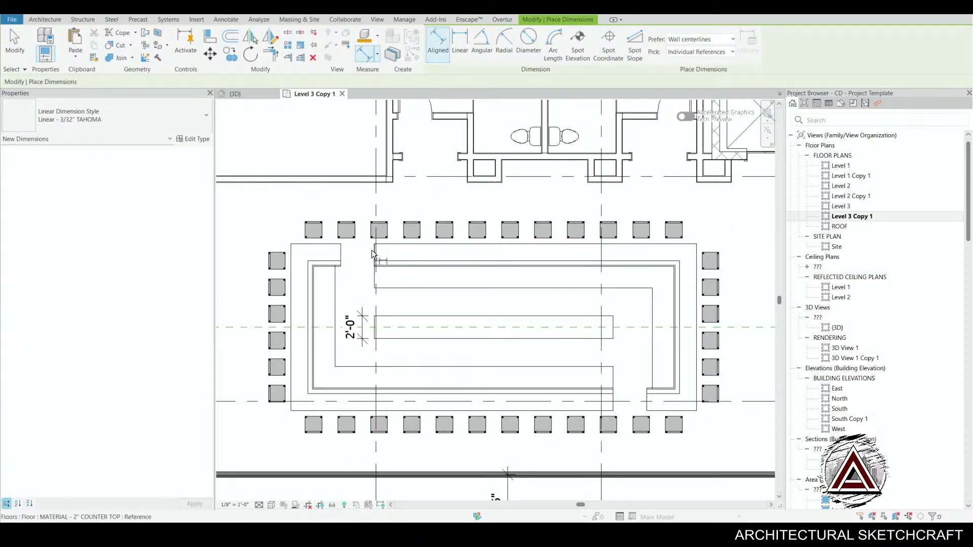
{"action": "scroll", "coordinate": [376, 250], "scroll_direction": "up", "scroll_amount": 2}
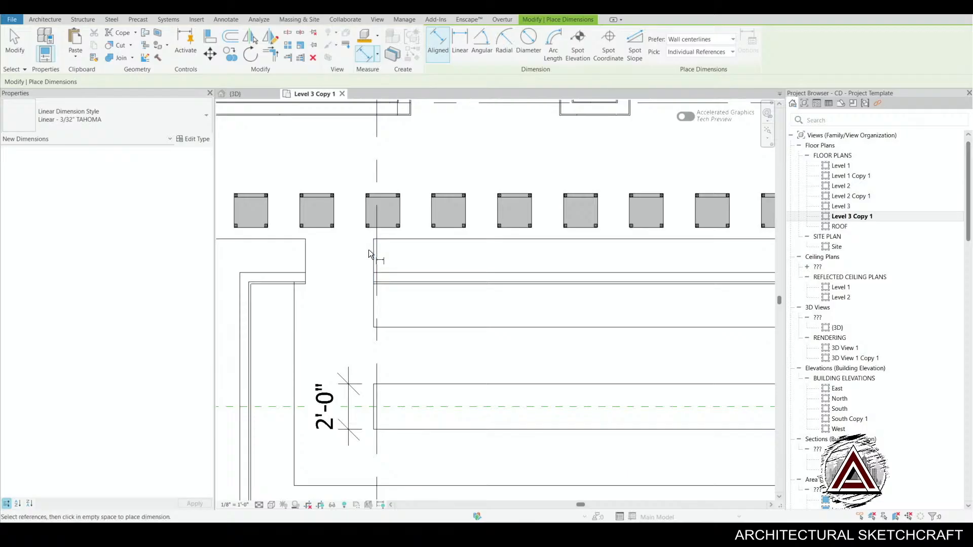
{"action": "left_click", "coordinate": [380, 215]}
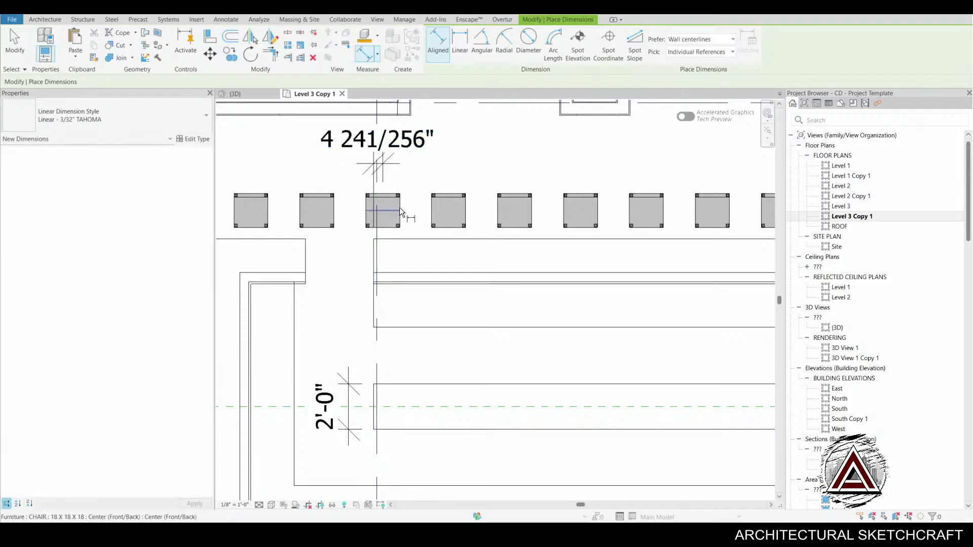
{"action": "key", "text": "Escape"}
{"action": "key", "text": "Escape"}
- Set the third upper chair's centerline offset from the countertop end beside the opening to 1'-6"
{"action": "left_click", "coordinate": [399, 208]}
{"action": "left_click", "coordinate": [378, 144]}
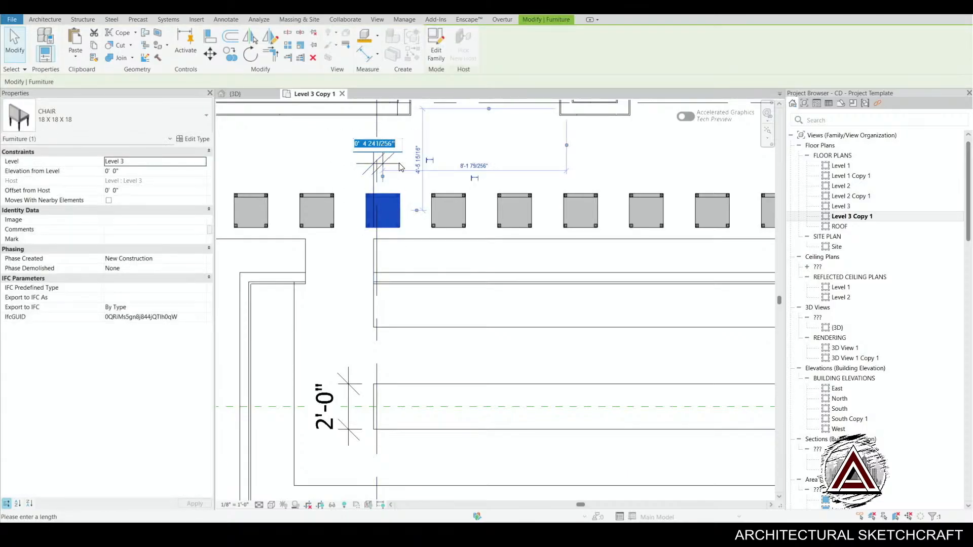
{"action": "key", "text": "Return"}
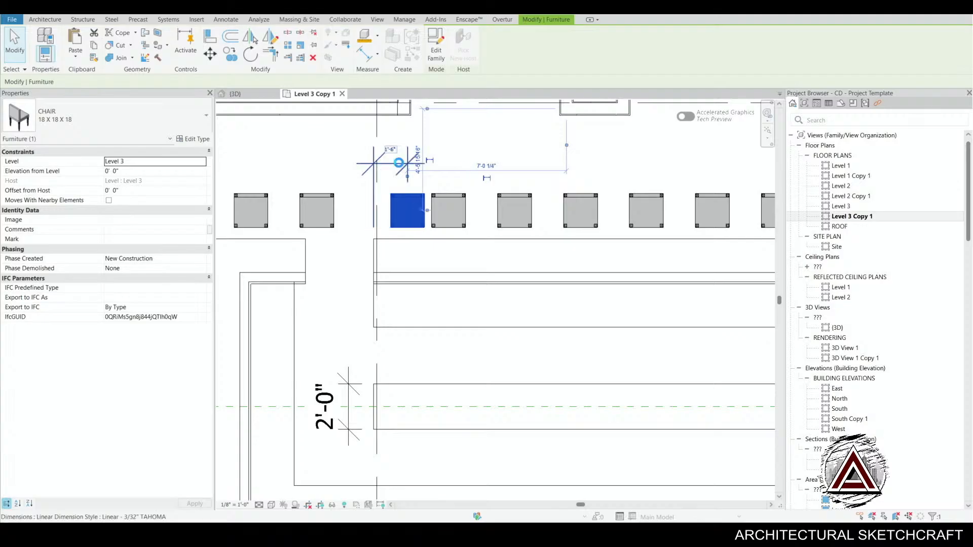
{"action": "left_click", "coordinate": [485, 199]}
- Start an aligned dimension at the countertop's right outer edge near the upper chair row
{"action": "middle_click_drag", "start_coordinate": [485, 199], "coordinate": [435, 202]}
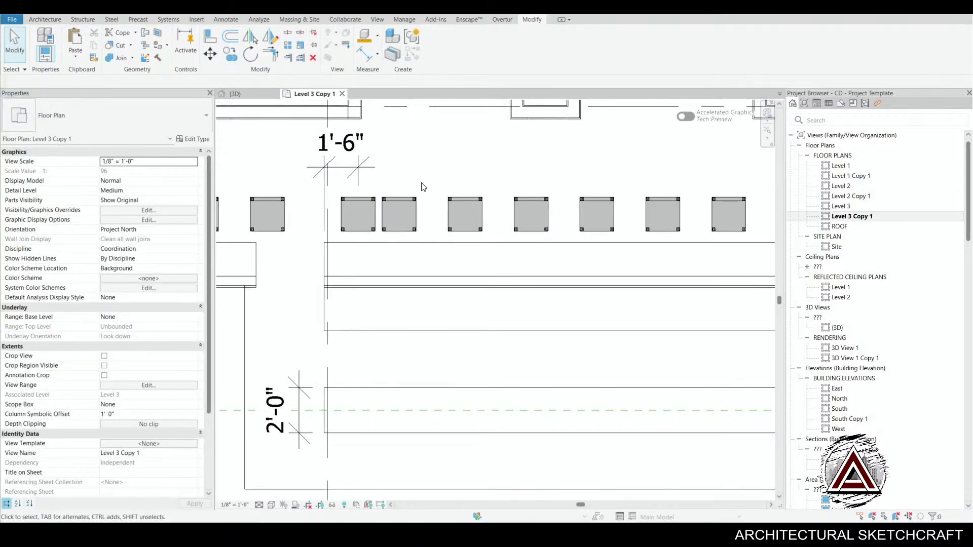
{"action": "scroll", "coordinate": [386, 301], "scroll_direction": "down", "scroll_amount": 3}
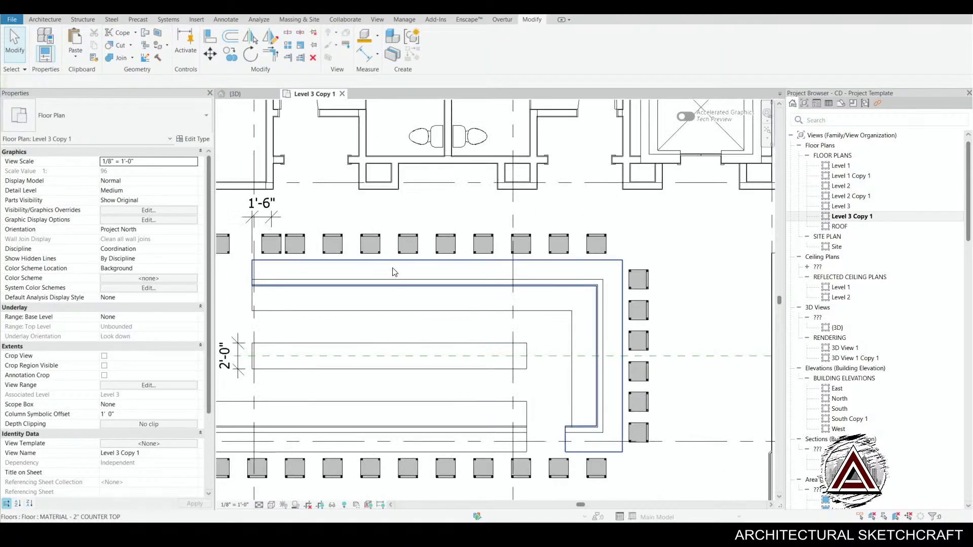
{"action": "key", "text": "d"}
{"action": "key", "text": "i"}
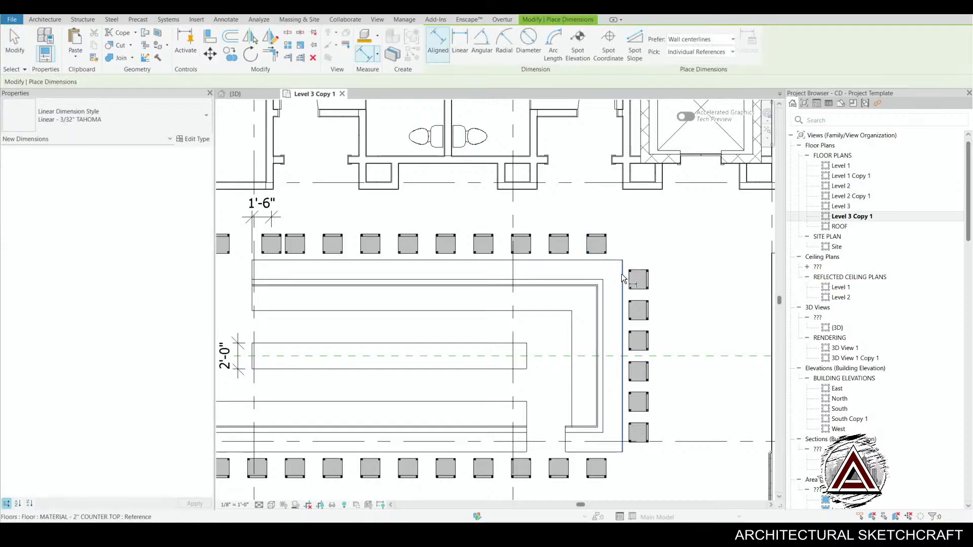
- Dimension the upper row's end chair from the bar counter's right edge and set that distance to 1'-6"
{"action": "left_click", "coordinate": [598, 243]}
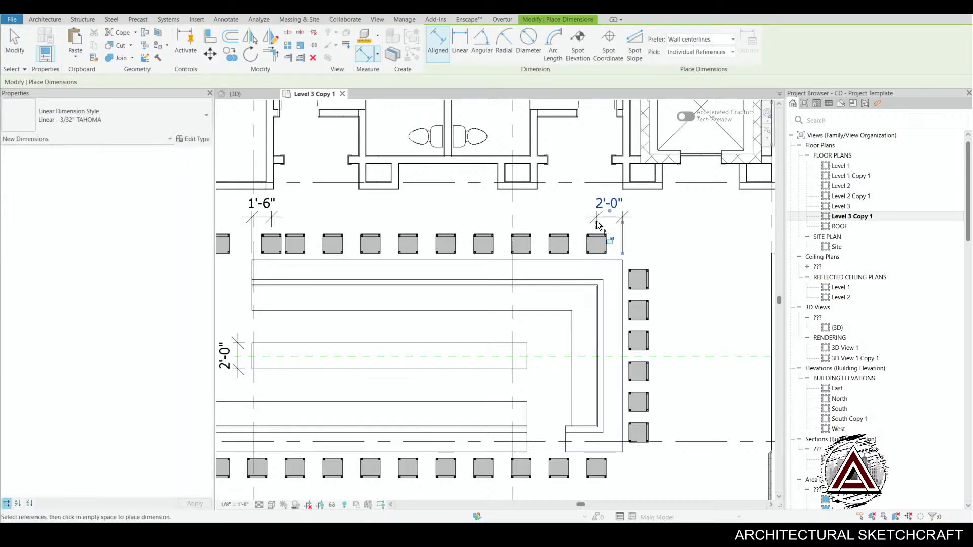
{"action": "key", "text": "Escape"}
{"action": "key", "text": "Escape"}
{"action": "left_click", "coordinate": [597, 243]}
{"action": "left_click", "coordinate": [600, 207]}
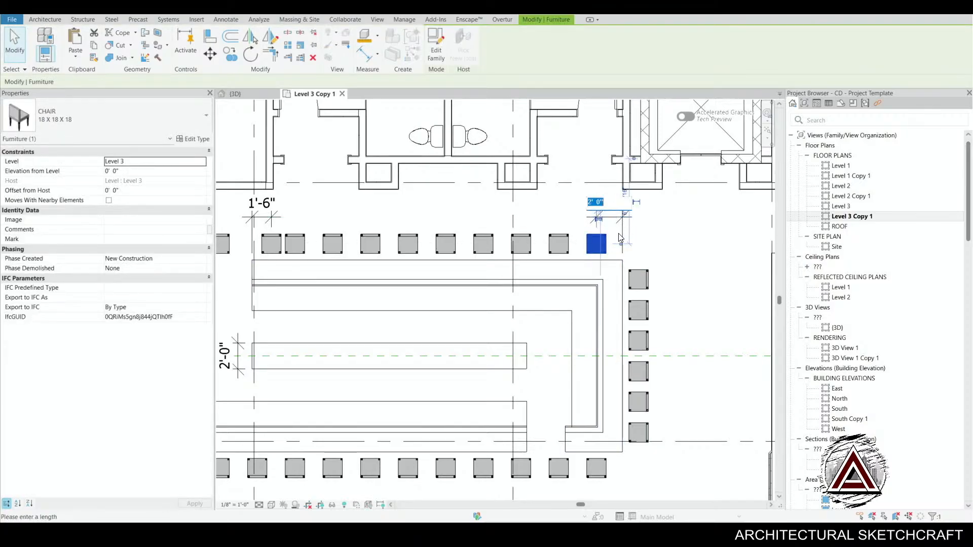
{"action": "type", "text": "1.5"}
{"action": "key", "text": "Return"}
{"action": "key", "text": "Escape"}
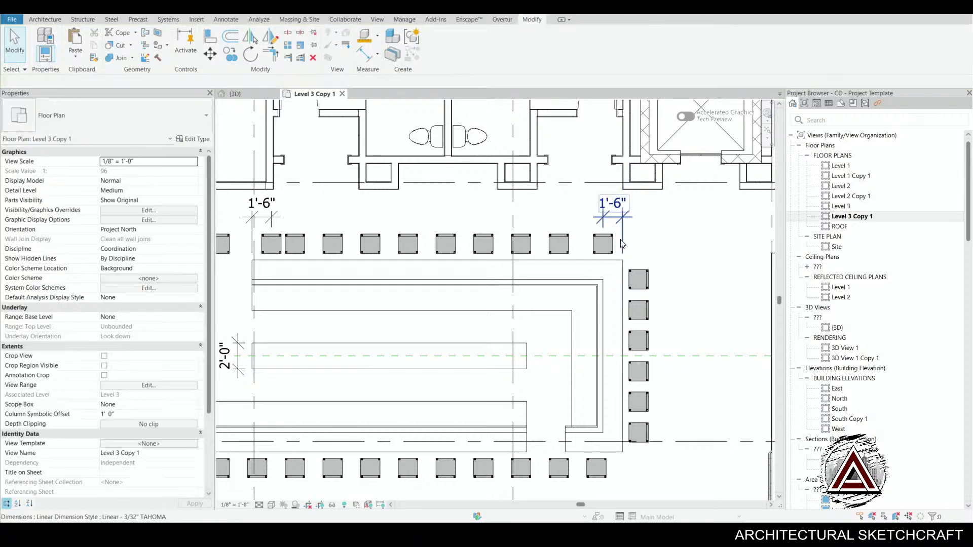
- Place one aligned dimension string through the centers of the chairs along the counter's long upper side and make the spacing equal
{"action": "key", "text": "i"}
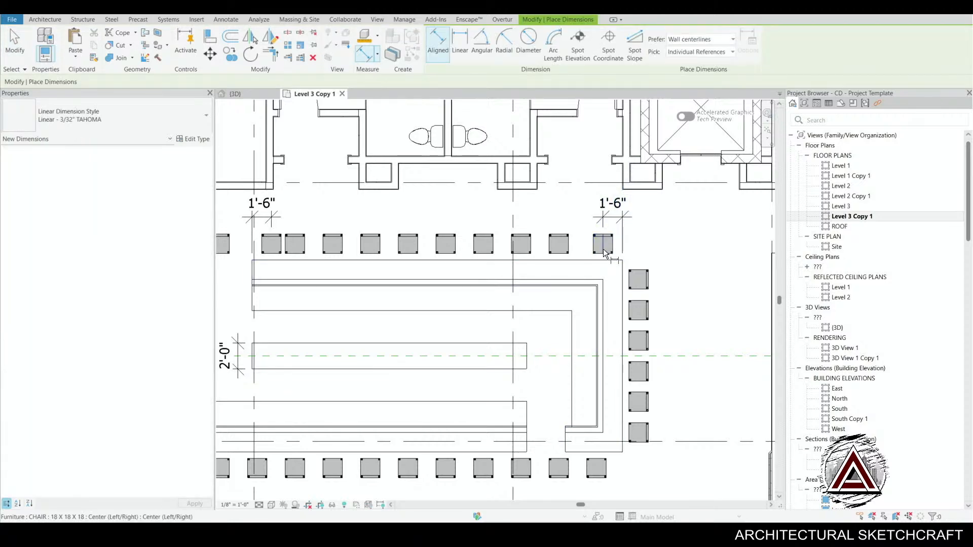
{"action": "left_click", "coordinate": [522, 244]}
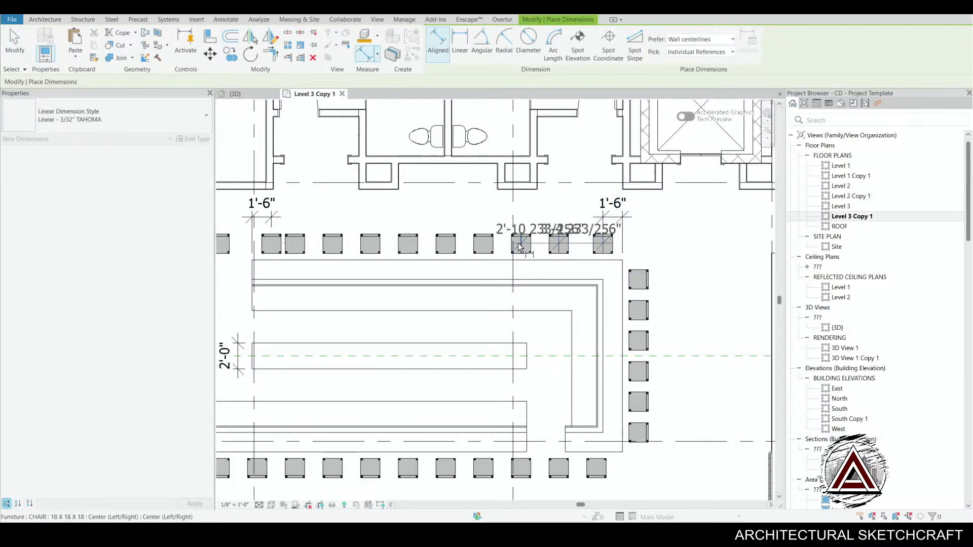
{"action": "left_click", "coordinate": [484, 244]}
{"action": "left_click", "coordinate": [447, 246]}
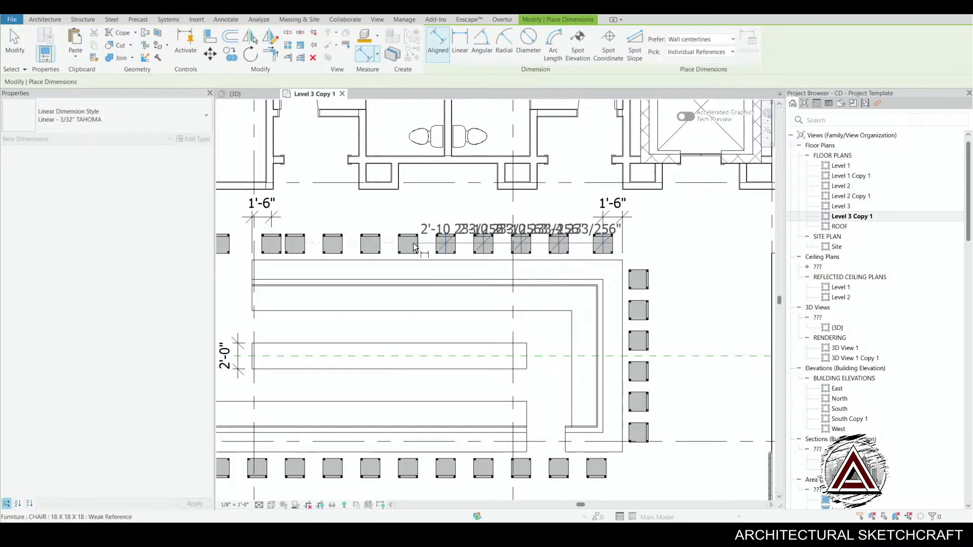
{"action": "left_click", "coordinate": [410, 246]}
{"action": "left_click", "coordinate": [377, 248]}
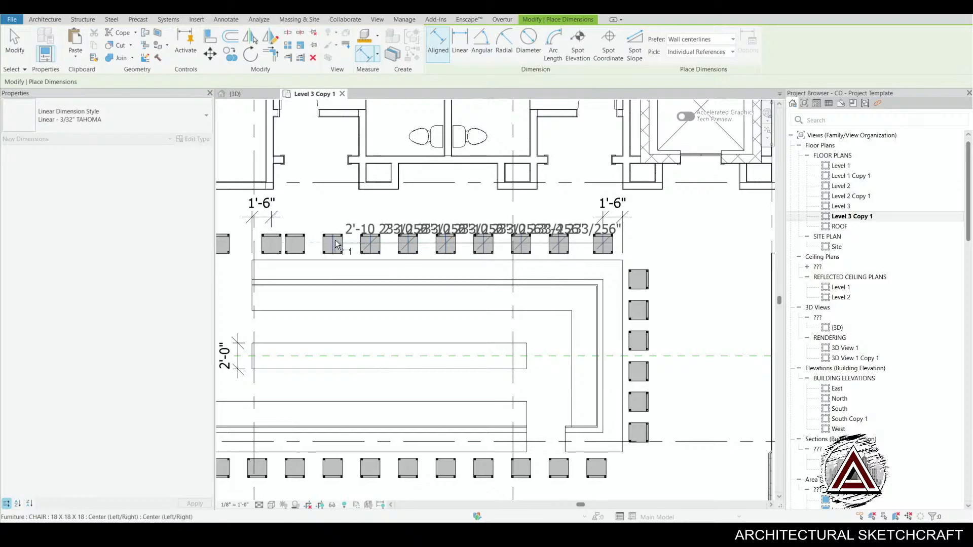
{"action": "left_click", "coordinate": [336, 245]}
{"action": "left_click", "coordinate": [297, 243]}
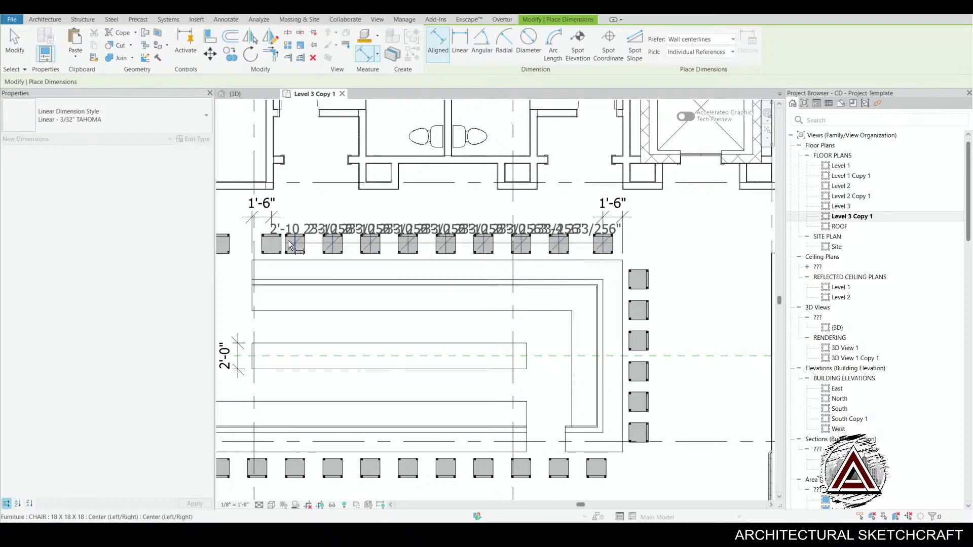
{"action": "left_click", "coordinate": [314, 218]}
{"action": "left_click", "coordinate": [439, 191]}
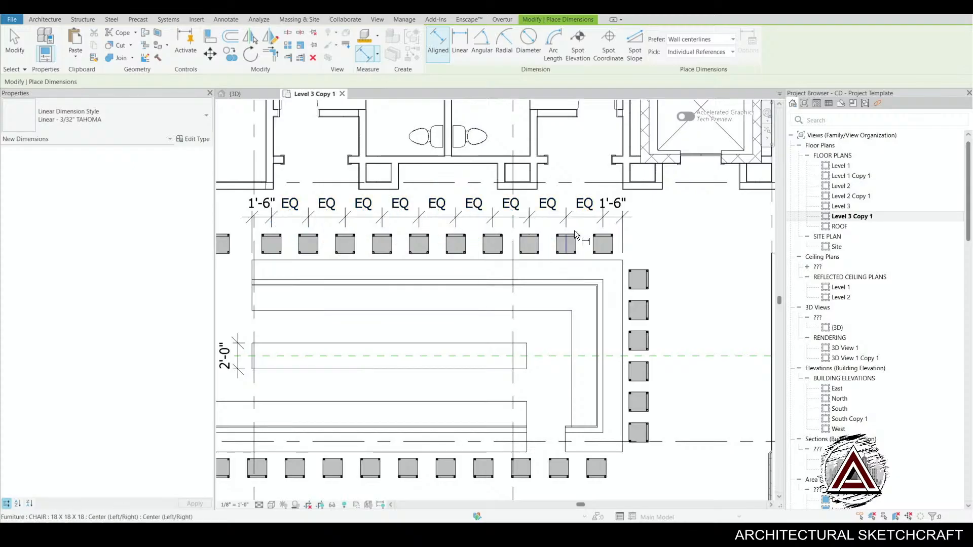
- Delete the spacing dimensions above the upper chair row and remove their equality constraints
{"action": "key", "text": "Escape"}
{"action": "left_click", "coordinate": [625, 220]}
{"action": "key", "text": "Delete"}
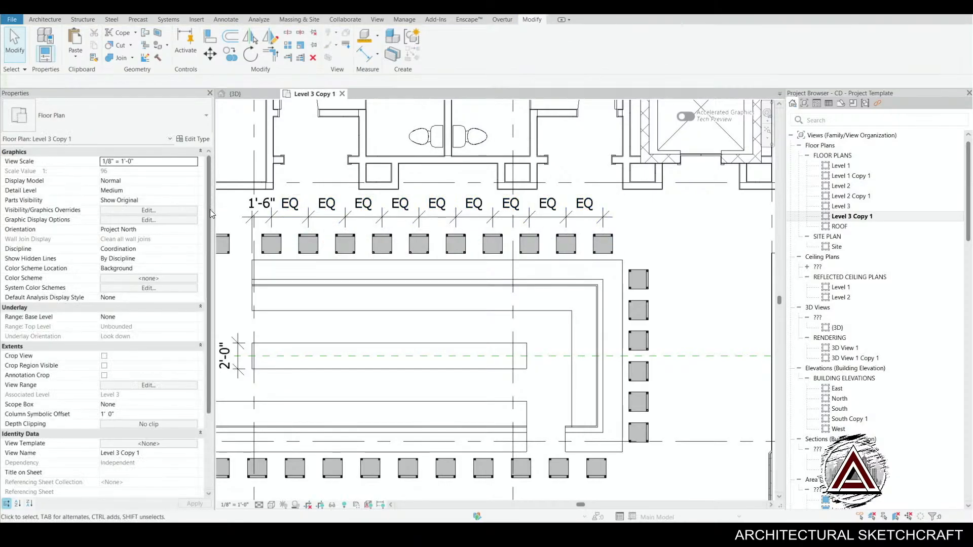
{"action": "left_click", "coordinate": [385, 218]}
{"action": "key", "text": "Delete"}
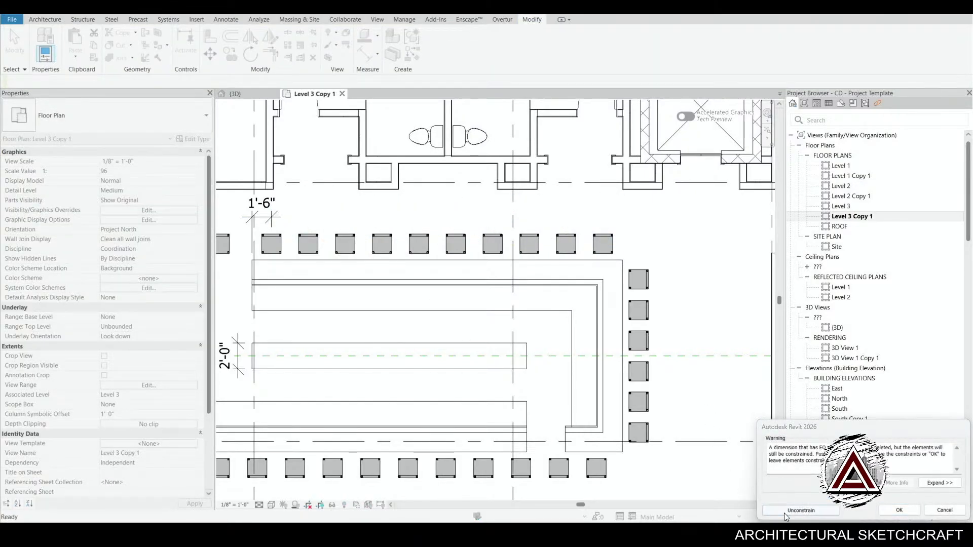
{"action": "left_click", "coordinate": [785, 510]}
- Dimension the upper-left corner chair from the counter's left edge and set that distance to 1'-6"
{"action": "middle_click_drag", "start_coordinate": [310, 260], "coordinate": [439, 285]}
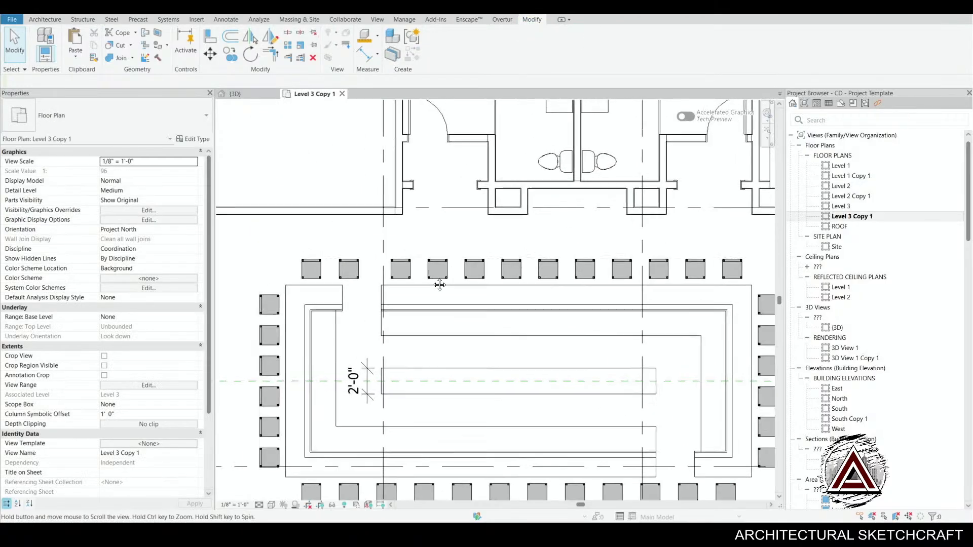
{"action": "scroll", "coordinate": [440, 285], "scroll_direction": "up", "scroll_amount": 2}
{"action": "scroll", "coordinate": [388, 245], "scroll_direction": "up", "scroll_amount": 1}
{"action": "key", "text": "d"}
{"action": "key", "text": "i"}
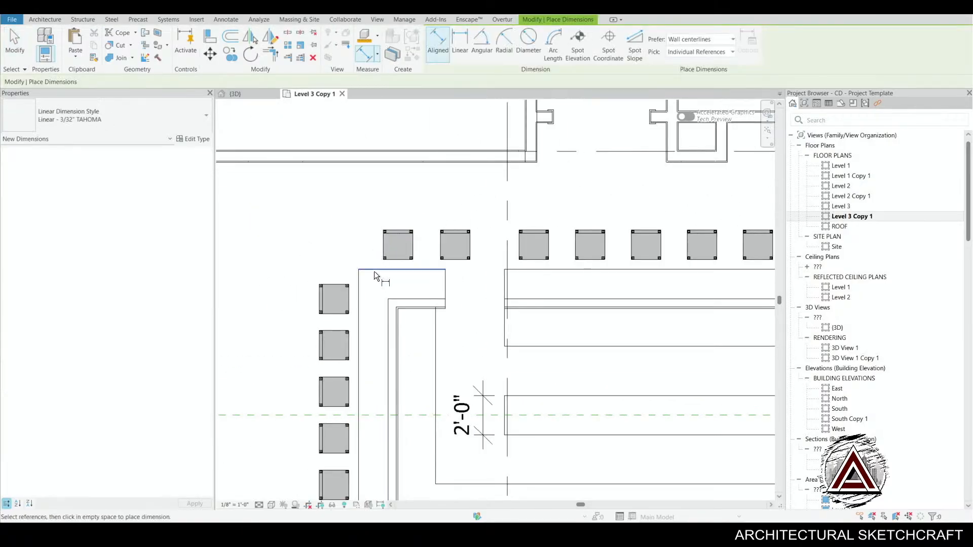
{"action": "left_click", "coordinate": [361, 302]}
{"action": "left_click", "coordinate": [397, 238]}
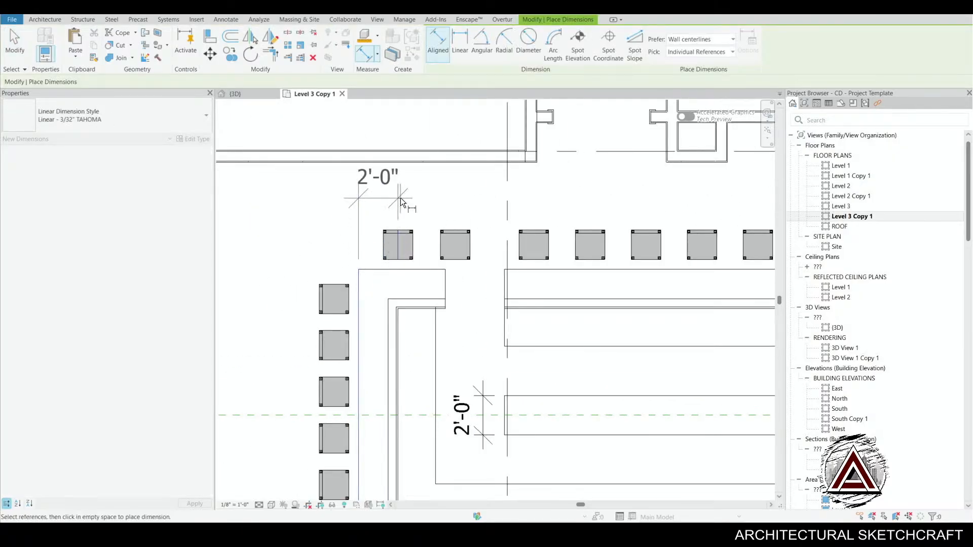
{"action": "left_click", "coordinate": [401, 201]}
{"action": "key", "text": "Escape"}
{"action": "key", "text": "Escape"}
{"action": "left_click", "coordinate": [400, 253]}
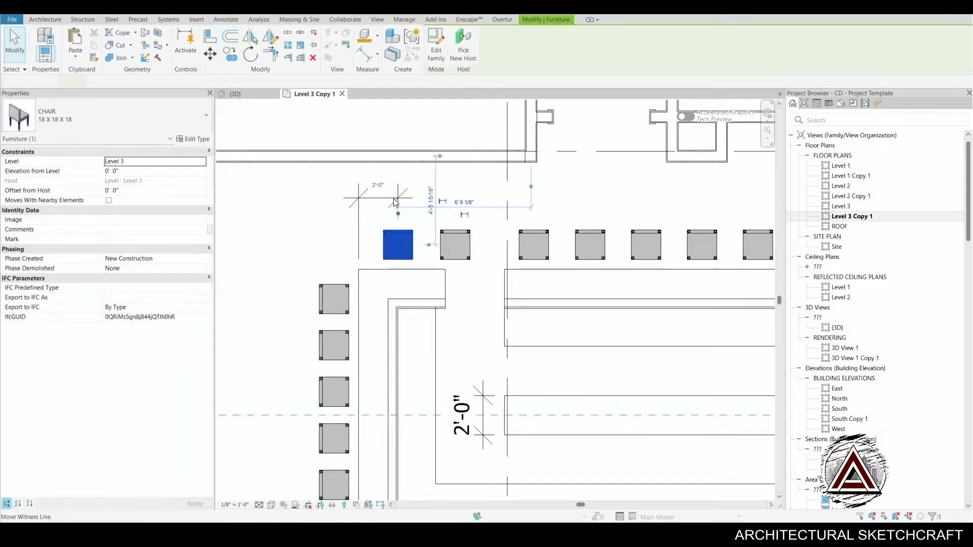
{"action": "left_click", "coordinate": [379, 184]}
{"action": "type", "text": "1' 6"}
{"action": "key", "text": "Return"}
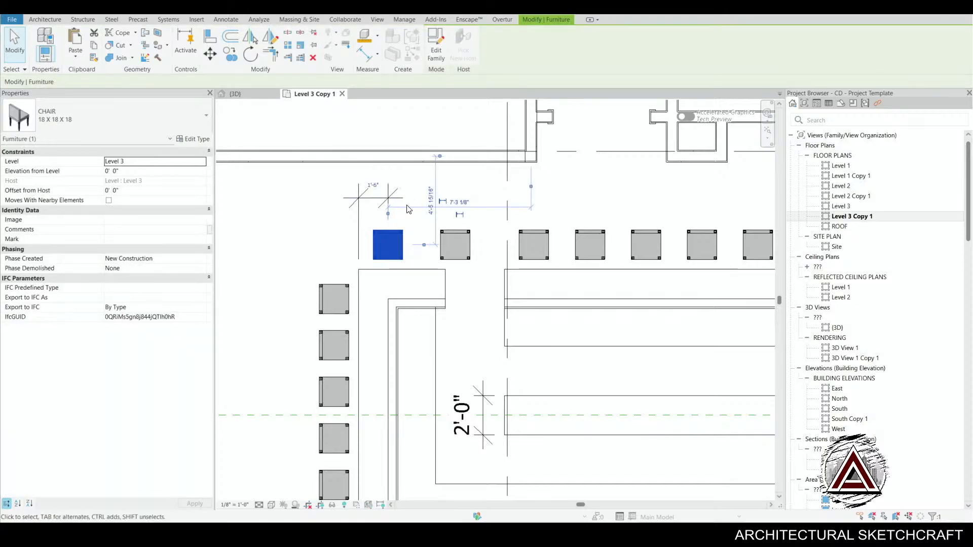
- Delete the corner chair's dimension and the second chair beside it near the counter opening
{"action": "key", "text": "Escape"}
{"action": "left_click", "coordinate": [391, 201]}
{"action": "key", "text": "Escape"}
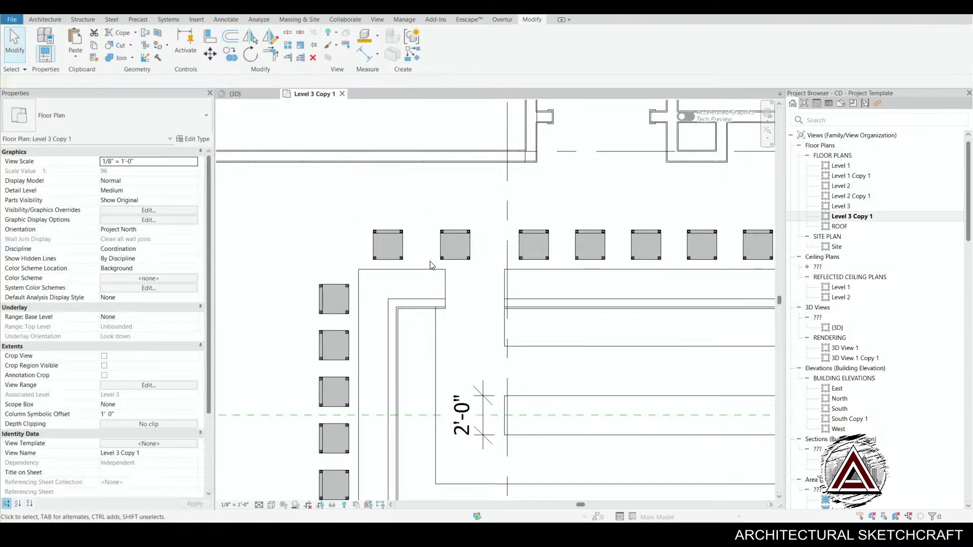
{"action": "left_click", "coordinate": [446, 236]}
{"action": "middle_click_drag", "start_coordinate": [488, 329], "coordinate": [461, 283]}
{"action": "key", "text": "Delete"}
- Delete the entire row of chairs along the counter's lower side
{"action": "scroll", "coordinate": [457, 276], "scroll_direction": "down", "scroll_amount": 4}
{"action": "middle_click_drag", "start_coordinate": [520, 328], "coordinate": [476, 313]}
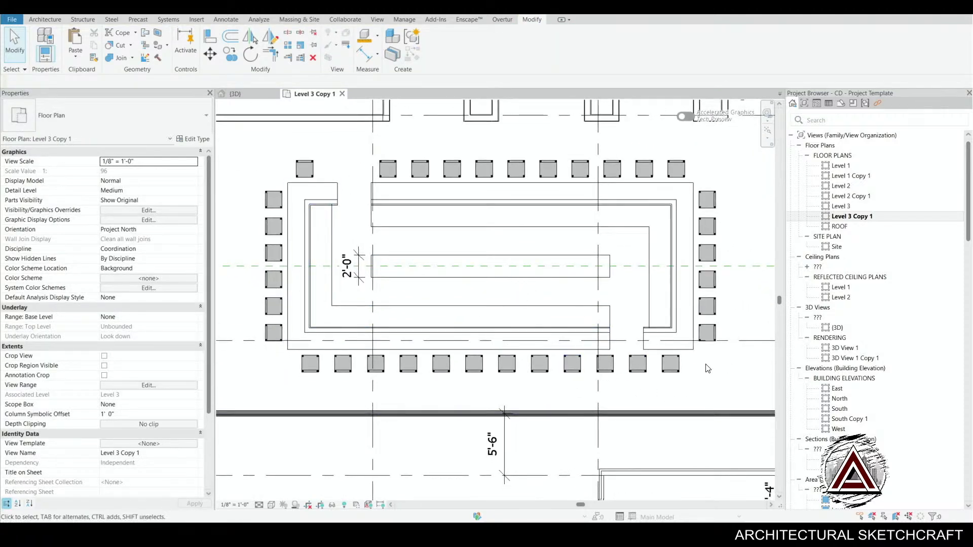
{"action": "left_click_drag", "start_coordinate": [705, 363], "coordinate": [657, 390]}
{"action": "left_click", "coordinate": [271, 369]}
{"action": "left_click_drag", "start_coordinate": [275, 353], "coordinate": [707, 393]}
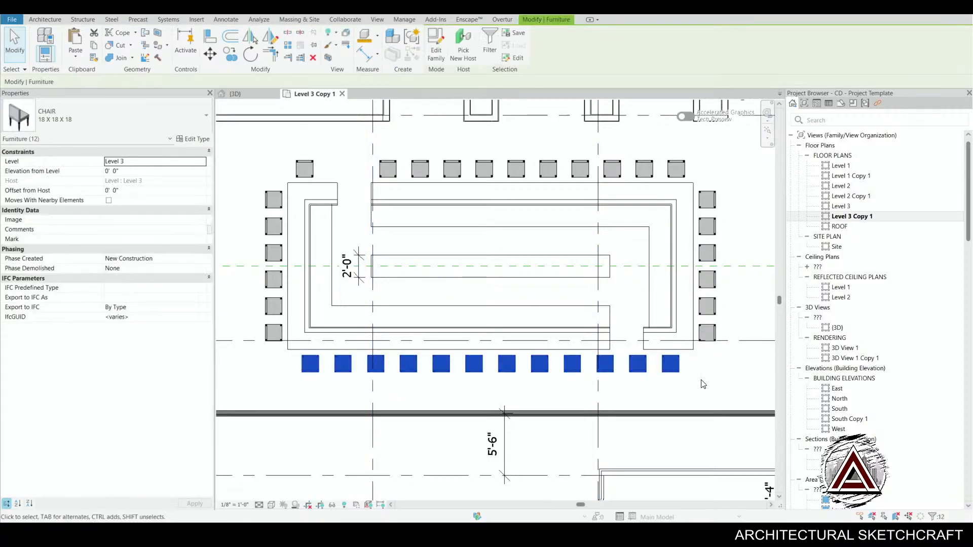
{"action": "key", "text": "Delete"}
- Mirror a copy of the upper chair row to the counter's lower side about the horizontal reference plane
{"action": "left_click_drag", "start_coordinate": [272, 160], "coordinate": [701, 201]}
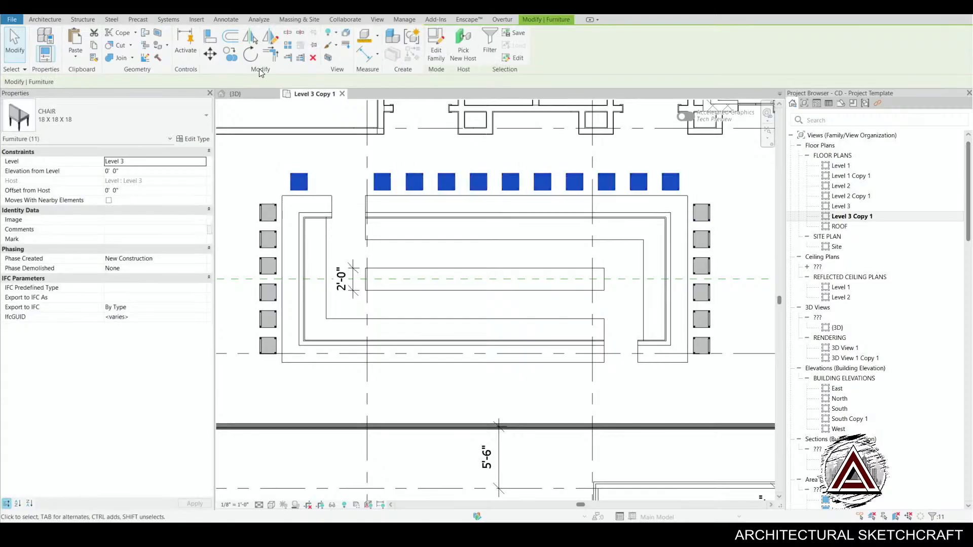
{"action": "left_click", "coordinate": [272, 42]}
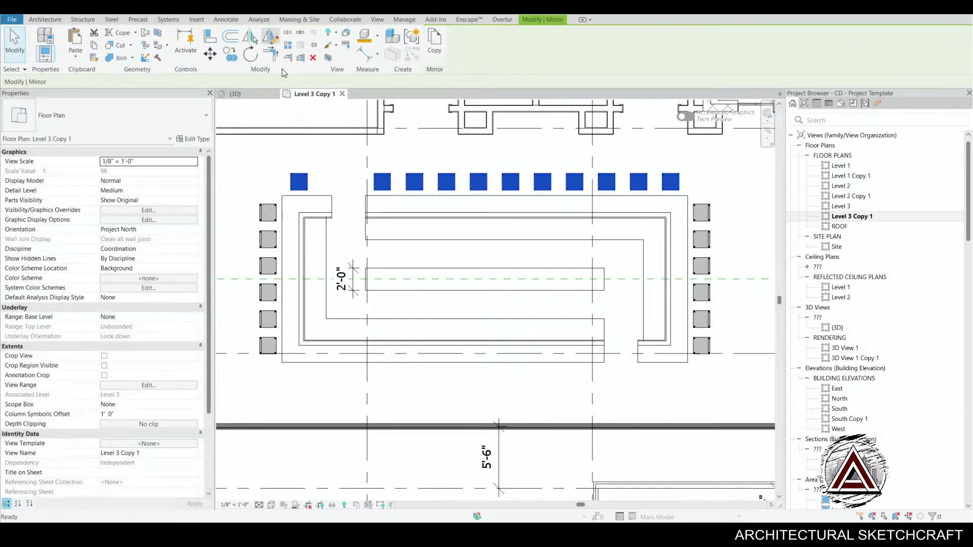
{"action": "left_click", "coordinate": [446, 279]}
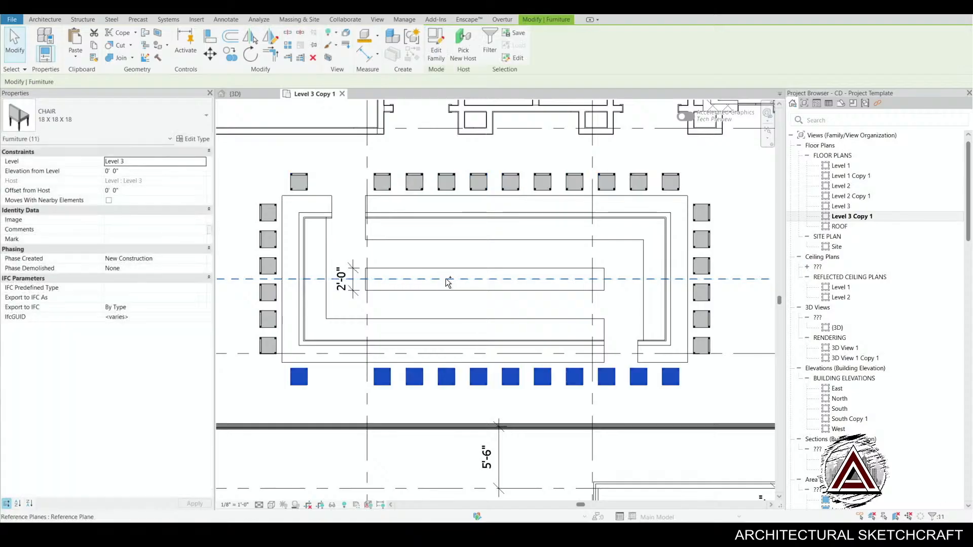
- Flip the lower chair row about a vertical axis through the midpoint of the central counter, without keeping the originals
{"action": "left_click", "coordinate": [272, 39]}
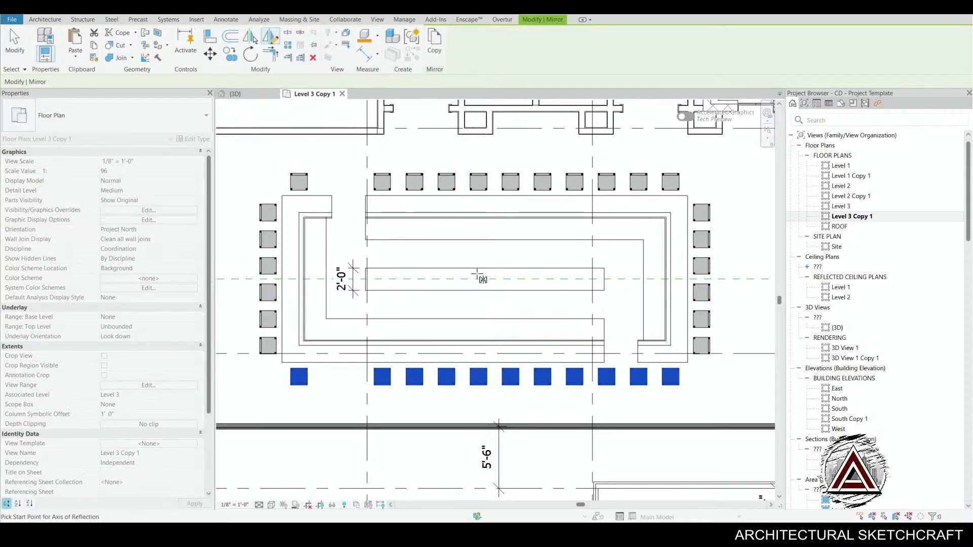
{"action": "left_click", "coordinate": [485, 268]}
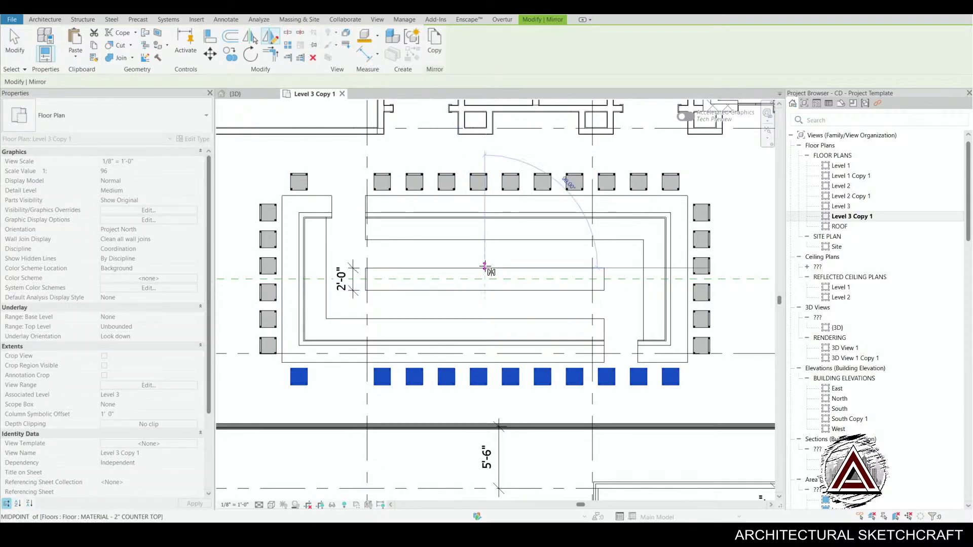
{"action": "left_click", "coordinate": [484, 258]}
{"action": "key", "text": "Escape"}
- Delete the 2'-0" dimension at the end of the central counter
{"action": "scroll", "coordinate": [482, 374], "scroll_direction": "down", "scroll_amount": 4}
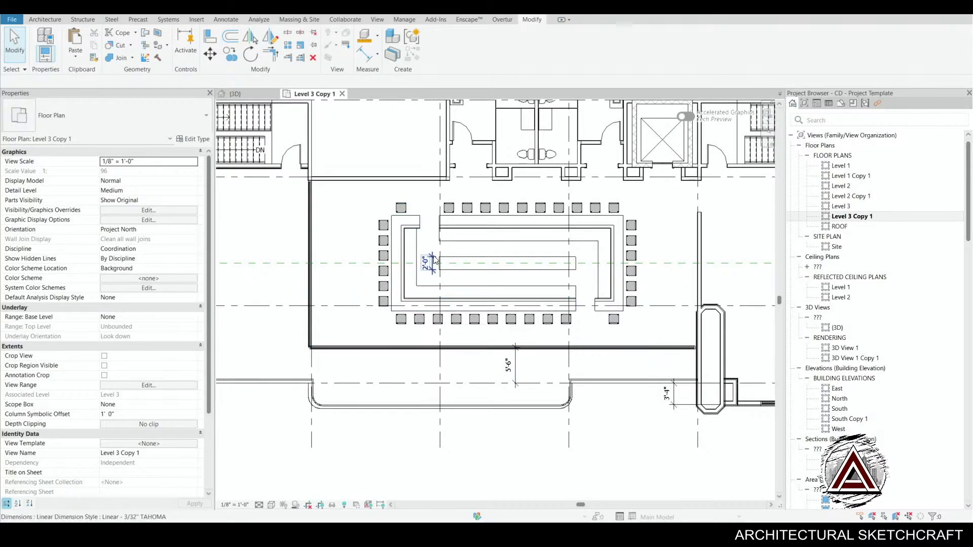
{"action": "left_click", "coordinate": [430, 267]}
{"action": "middle_click_drag", "start_coordinate": [430, 270], "coordinate": [422, 290]}
{"action": "key", "text": "Delete"}
{"action": "middle_click_drag", "start_coordinate": [622, 414], "coordinate": [623, 399]}
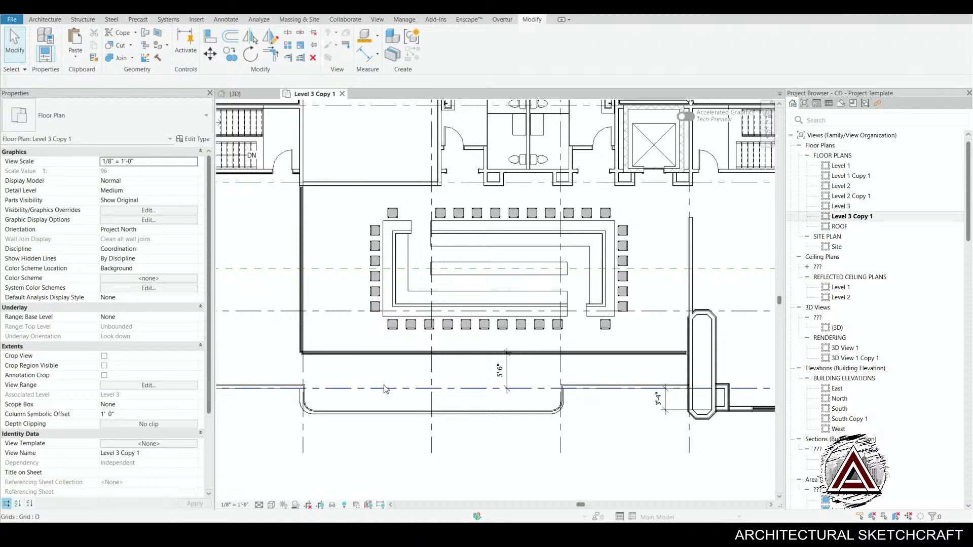
{"action": "middle_click_drag", "start_coordinate": [630, 316], "coordinate": [583, 290]}
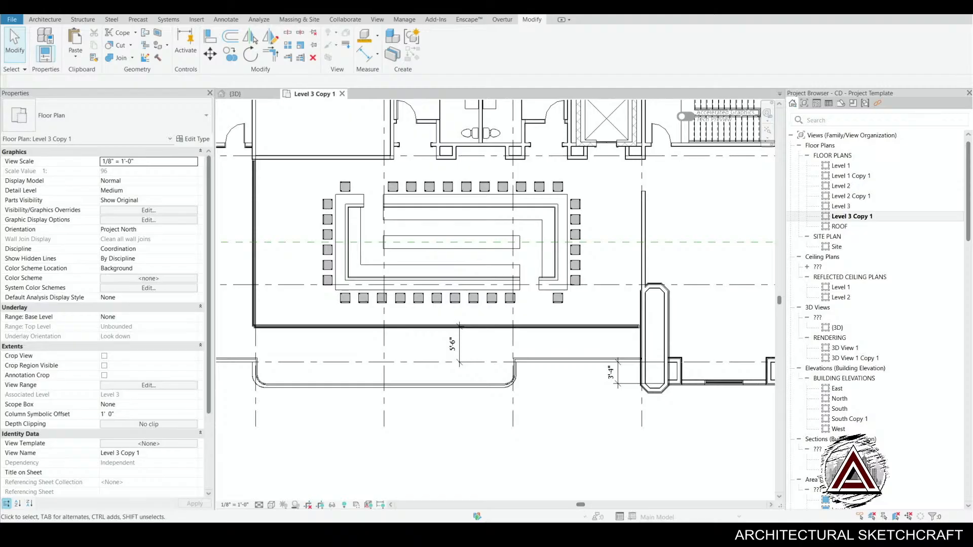
- Switch to the Enscape window and inspect the bar counter and its surrounding chairs from several angles
{"action": "left_click", "coordinate": [678, 485]}
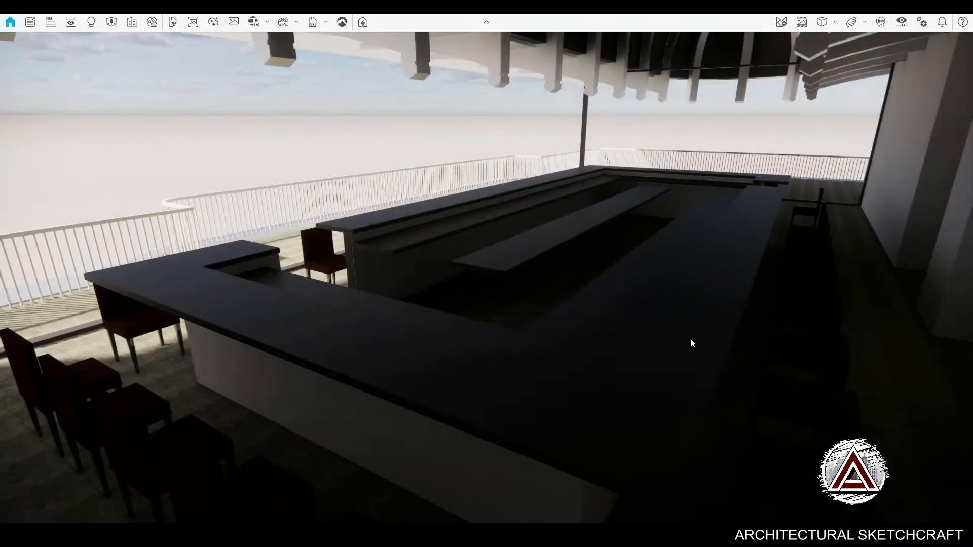
{"action": "left_click_drag", "start_coordinate": [691, 339], "coordinate": [537, 338]}
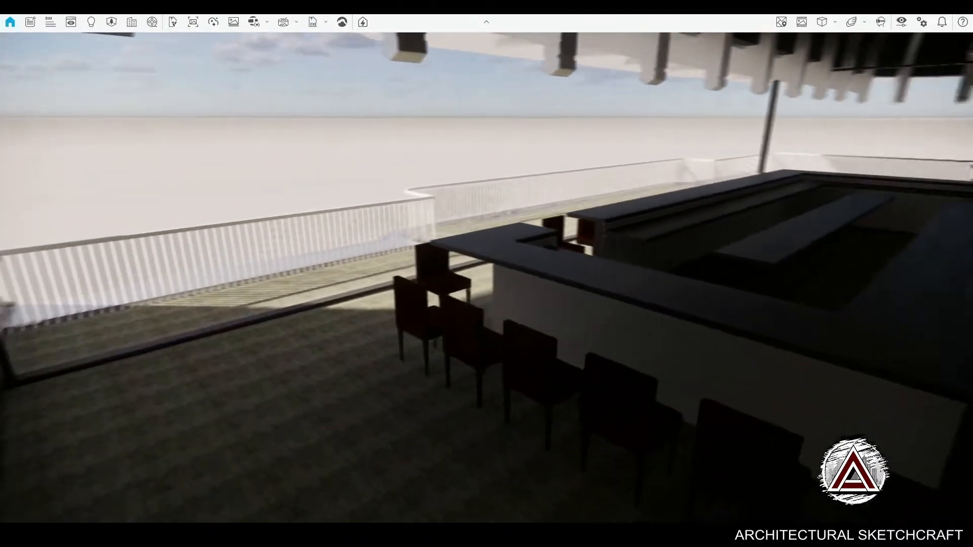
{"action": "key", "text": "a"}
{"action": "left_click_drag", "start_coordinate": [203, 368], "coordinate": [423, 368]}
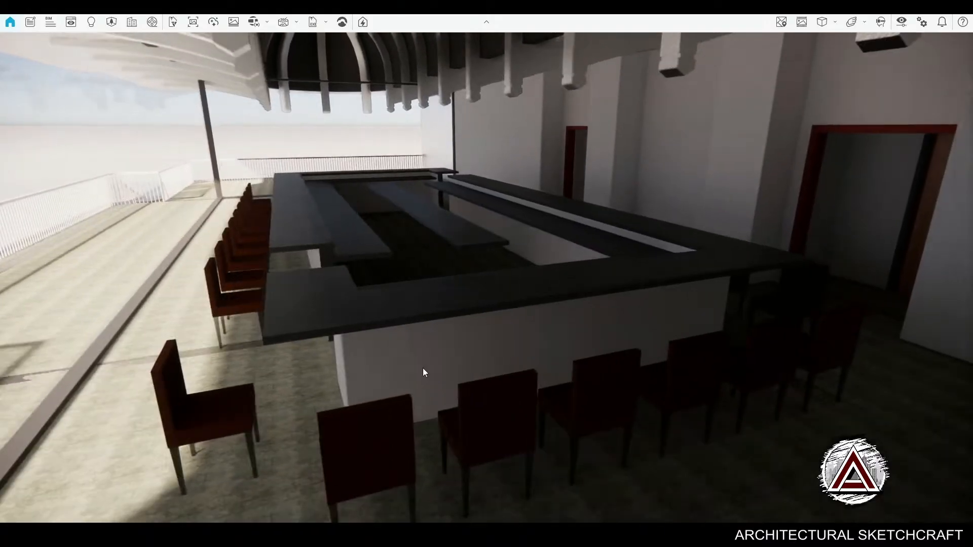
{"action": "key", "text": "a"}
{"action": "key", "text": "d"}
{"action": "key", "text": "s"}
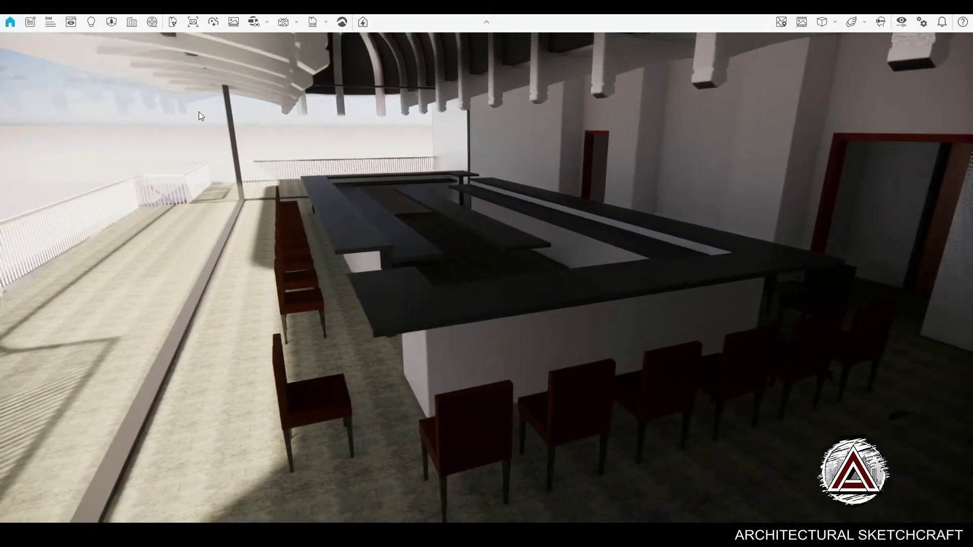
{"action": "key", "text": "q"}
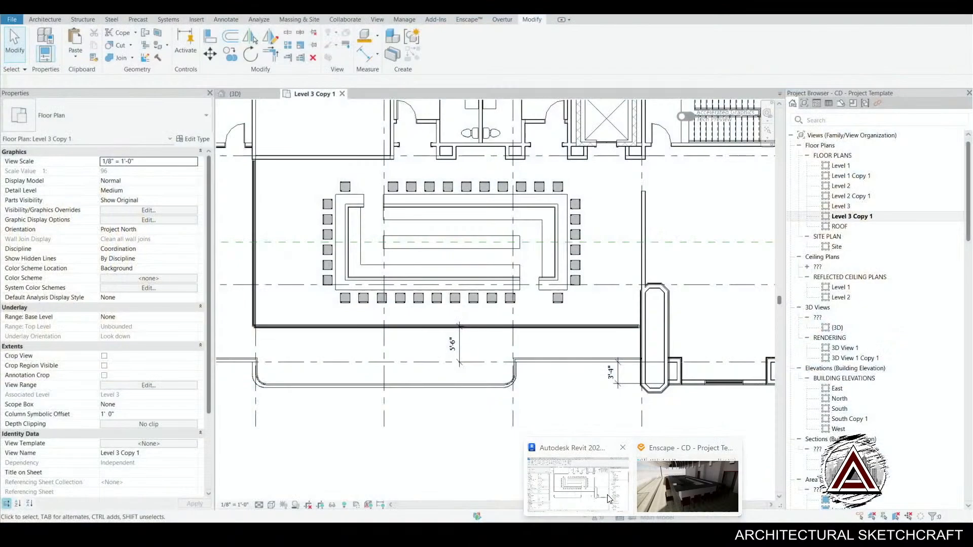
- Switch to the Revit window and select the leftmost chair in the row below the bar counter
{"action": "left_click", "coordinate": [610, 499]}
{"action": "left_click", "coordinate": [345, 298]}
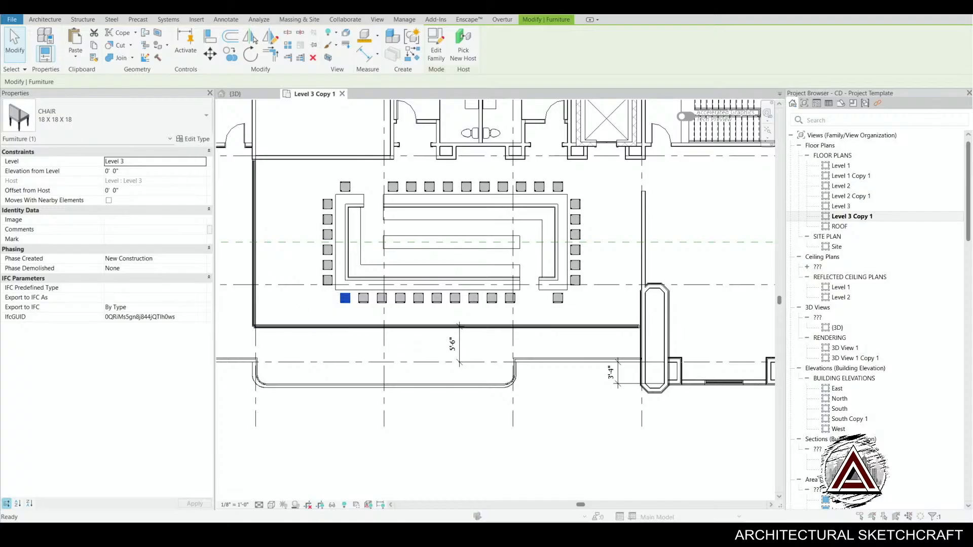
{"action": "left_click_drag", "start_coordinate": [972, 154], "coordinate": [630, 92]}
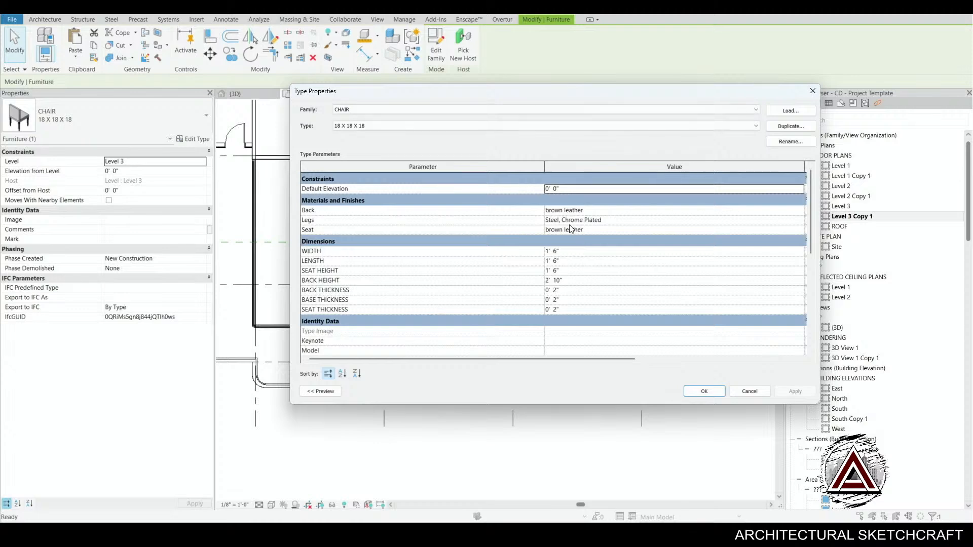
{"action": "left_click", "coordinate": [479, 125]}
{"action": "left_click", "coordinate": [479, 122]}
{"action": "left_click", "coordinate": [589, 273]}
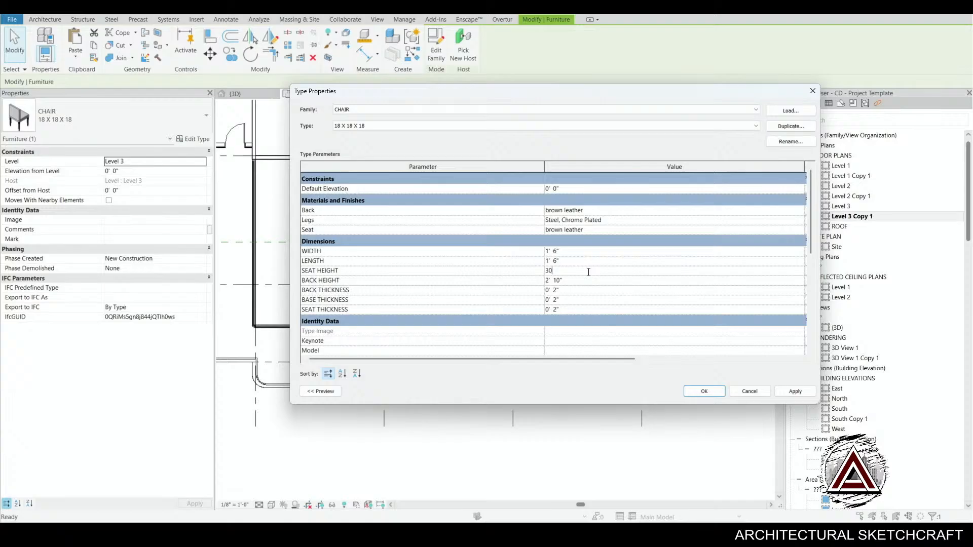
{"action": "key", "text": "Tab"}
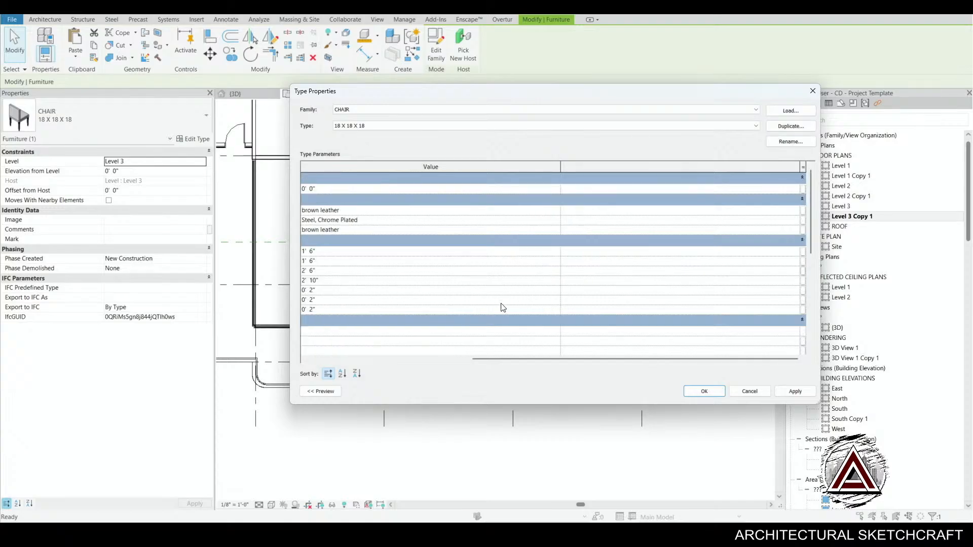
{"action": "left_click_drag", "start_coordinate": [551, 358], "coordinate": [430, 371]}
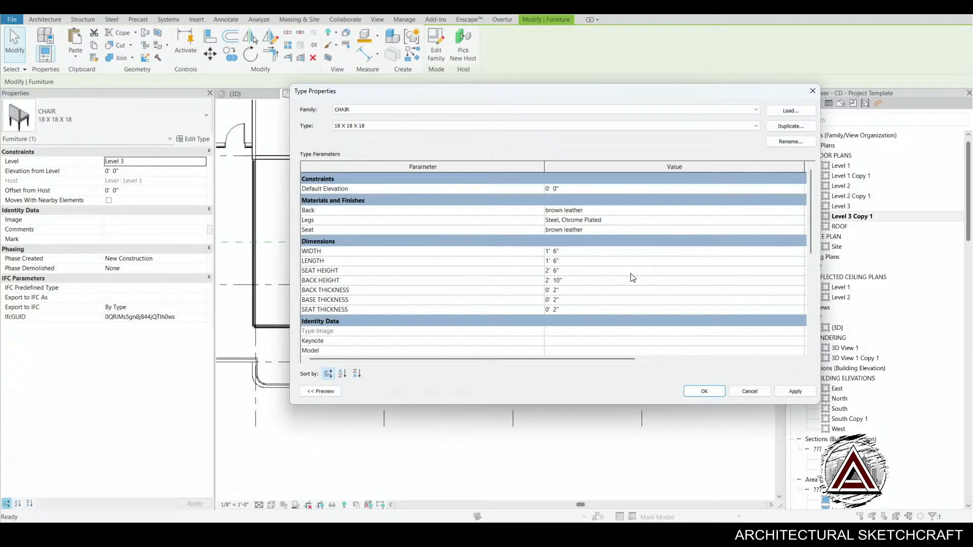
{"action": "left_click", "coordinate": [745, 391]}
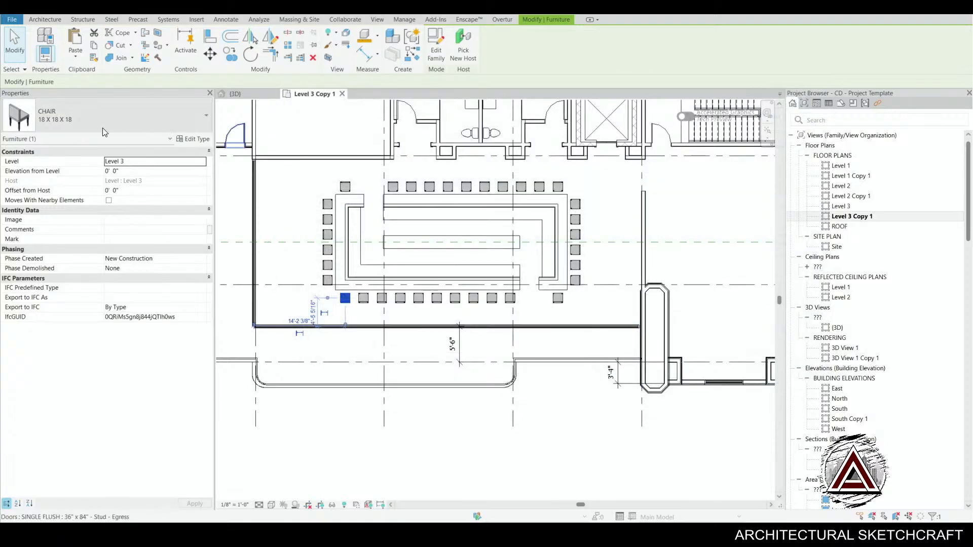
- Duplicate the selected chair's type as 18 X 18 X 30" and set the new type's seat height to 30"
{"action": "left_click", "coordinate": [196, 139]}
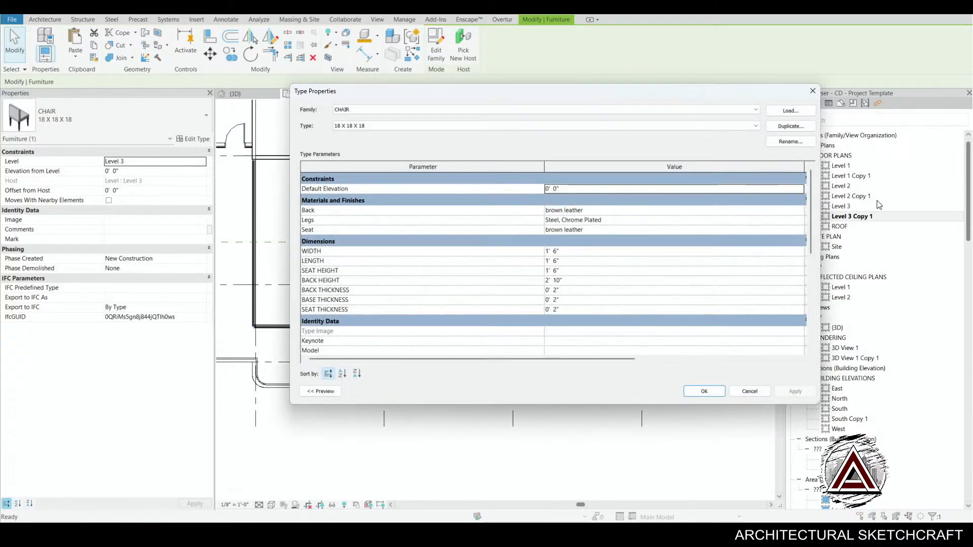
{"action": "left_click", "coordinate": [790, 127]}
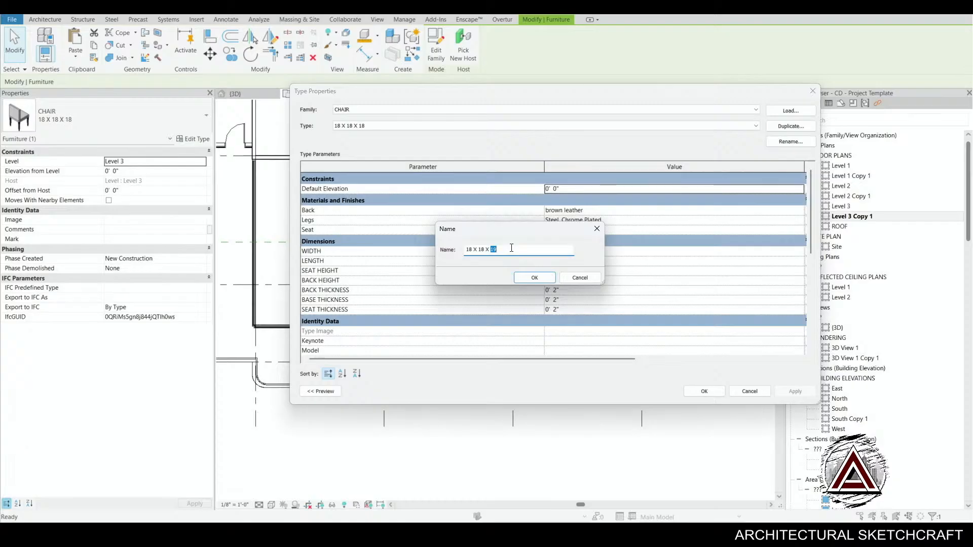
{"action": "left_click", "coordinate": [521, 278]}
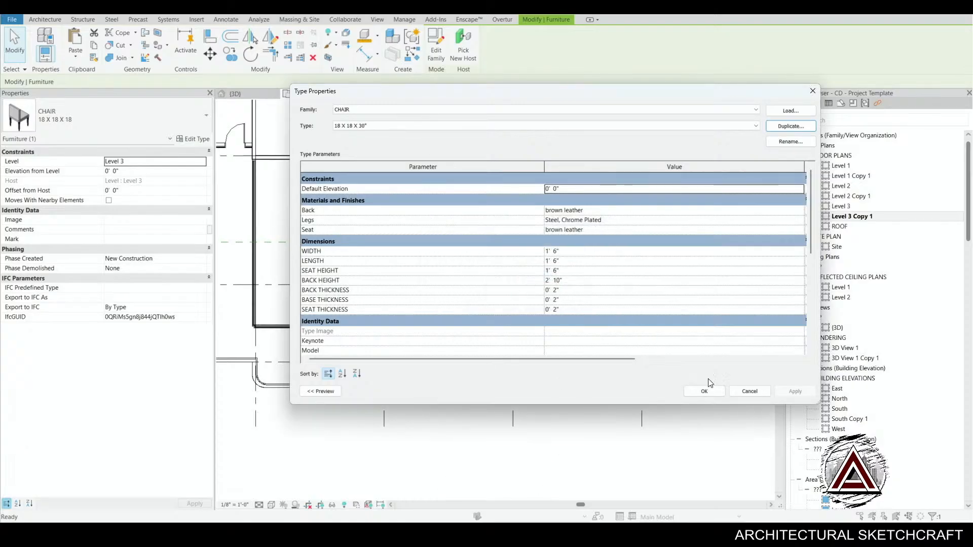
{"action": "left_click", "coordinate": [589, 270]}
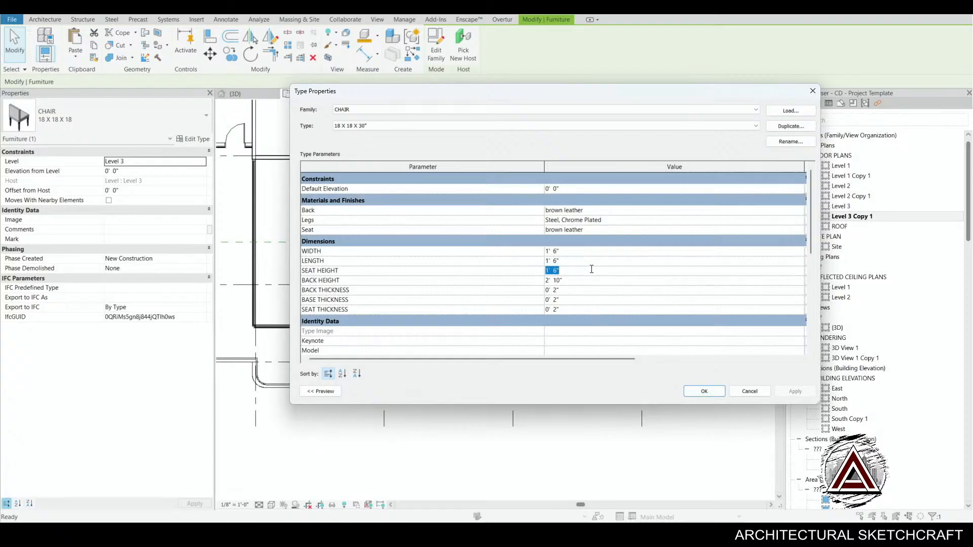
{"action": "type", "text": "30\""}
{"action": "key", "text": "Tab"}
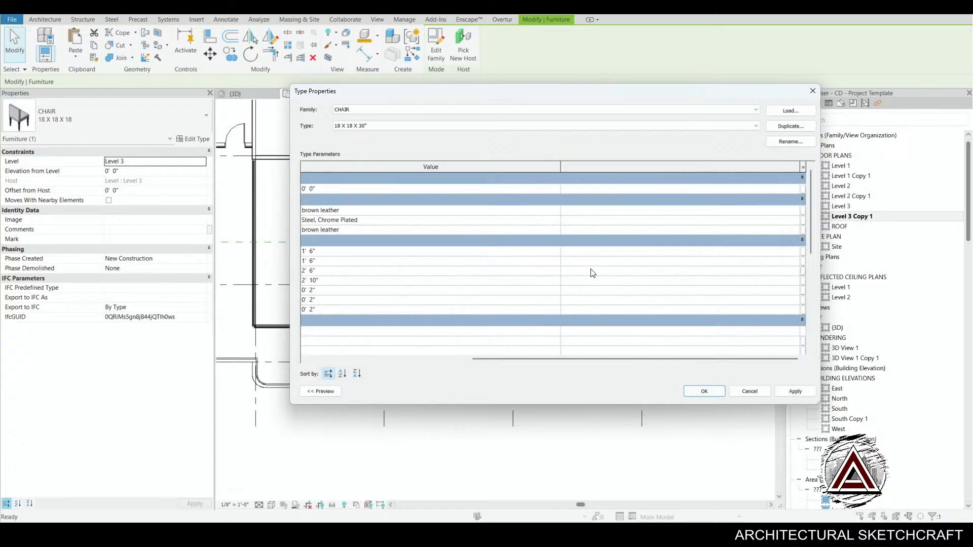
{"action": "left_click", "coordinate": [700, 388]}
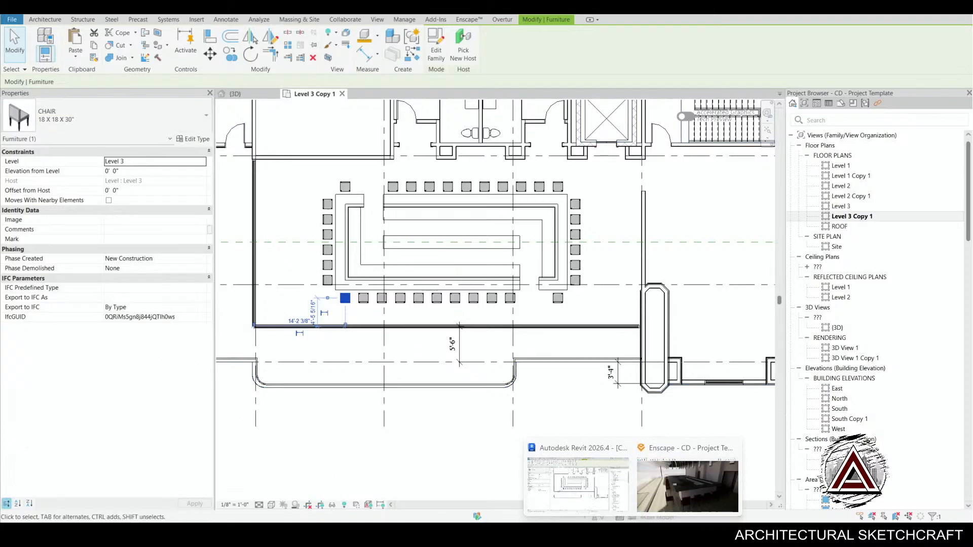
{"action": "left_click", "coordinate": [674, 497]}
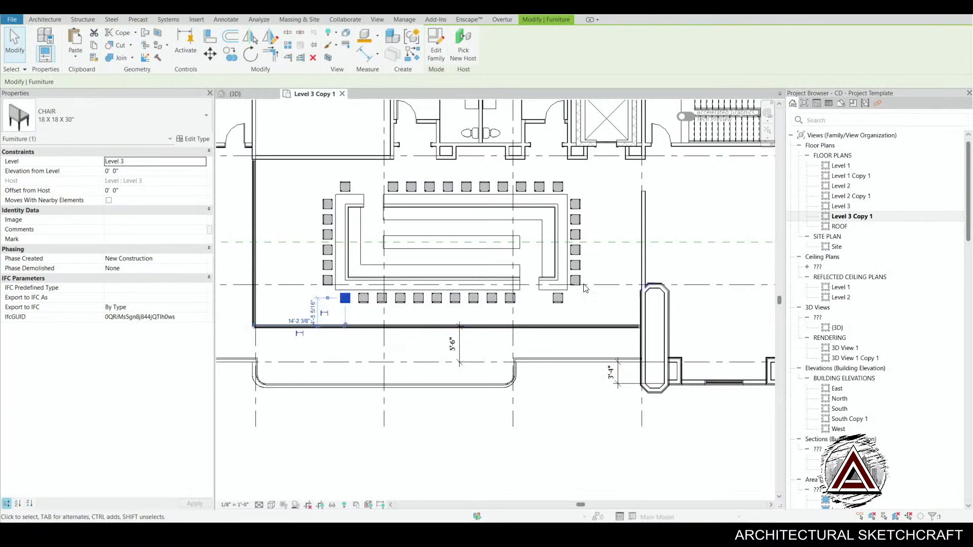
{"action": "right_click", "coordinate": [346, 302]}
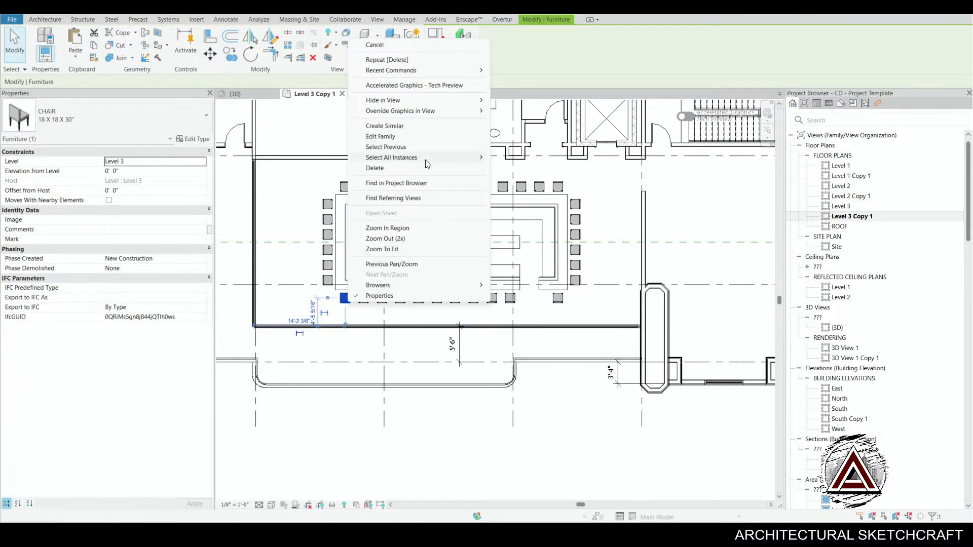
{"action": "mouse_move", "coordinate": [428, 158]}
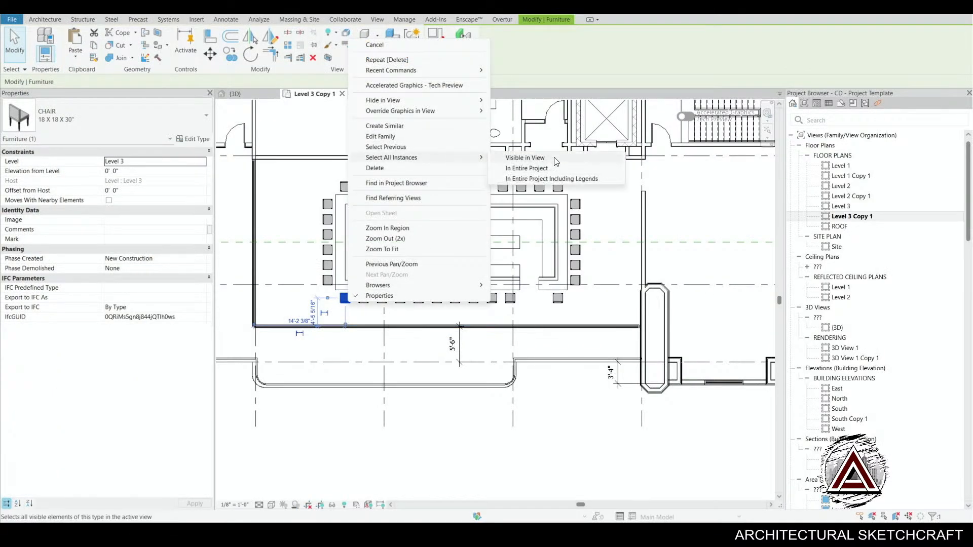
{"action": "left_click", "coordinate": [550, 169]}
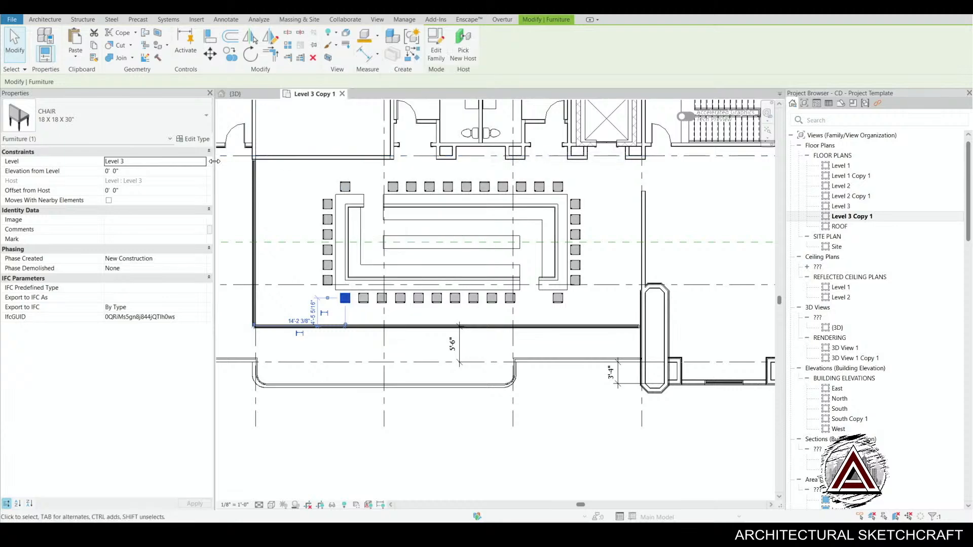
{"action": "key", "text": "Escape"}
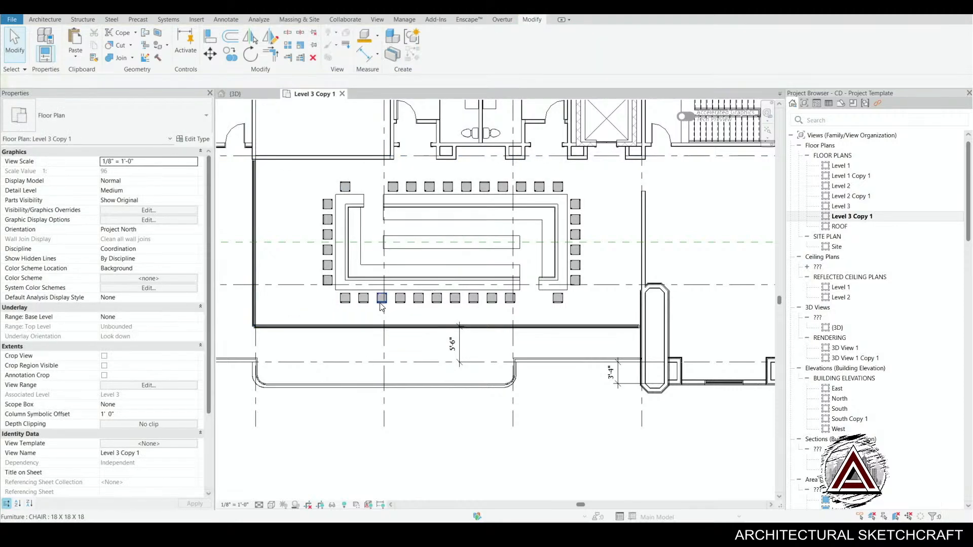
- Select all 18 X 18 X 18 chairs visible in the plan view and change them to type 18 X 18 X 30"
{"action": "right_click", "coordinate": [369, 303]}
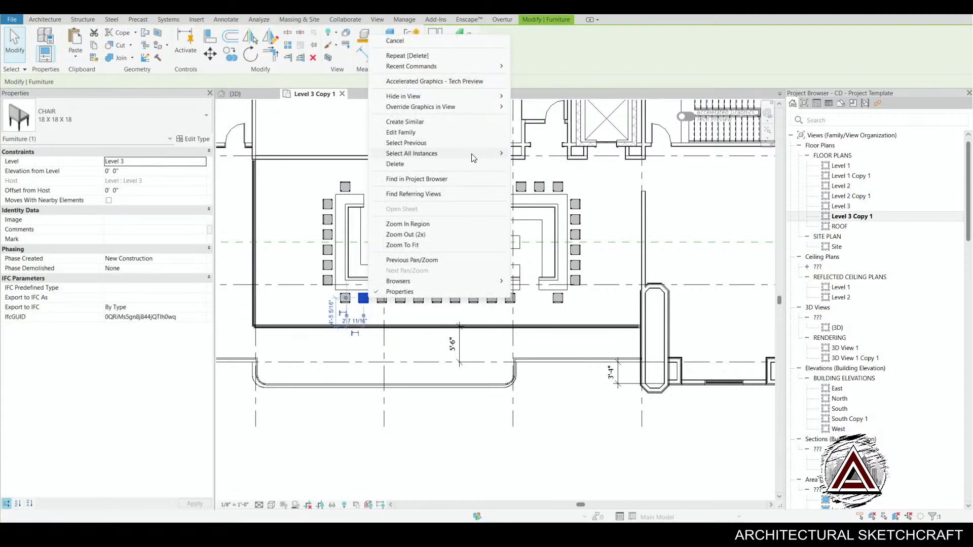
{"action": "mouse_move", "coordinate": [486, 154]}
{"action": "left_click", "coordinate": [565, 155]}
{"action": "left_click", "coordinate": [101, 113]}
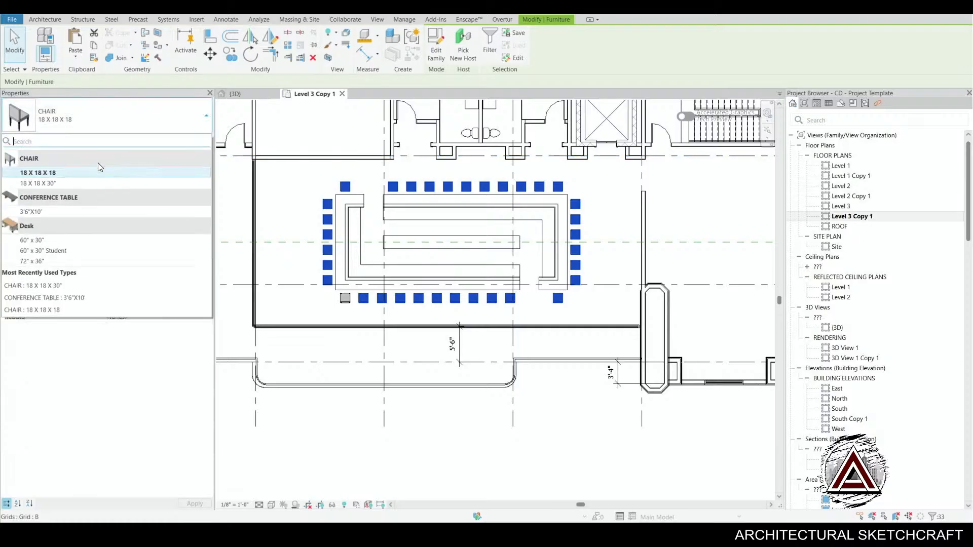
{"action": "left_click", "coordinate": [86, 184]}
{"action": "left_click", "coordinate": [582, 426]}
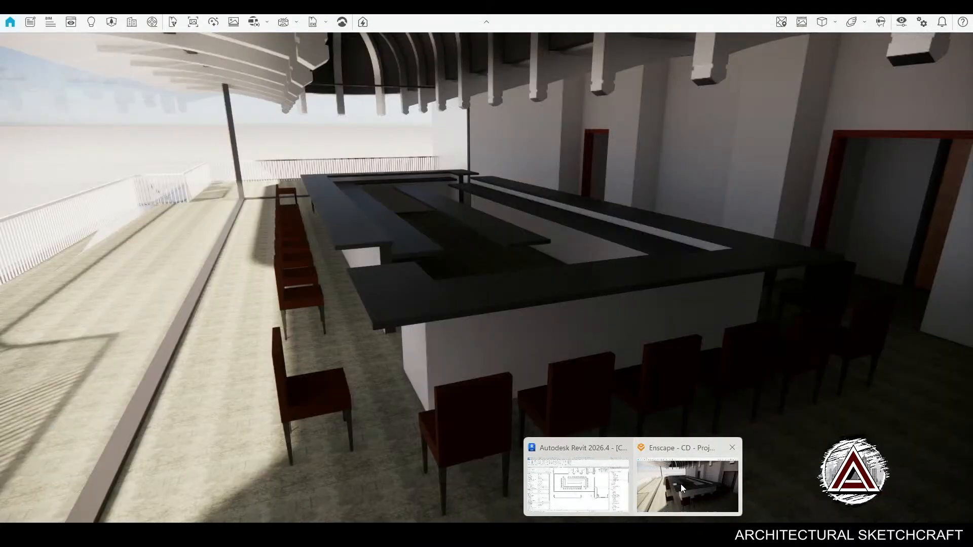
- Switch to the Enscape window and inspect the stools around the bar counter, the terrace and the storefront glazing
{"action": "left_click", "coordinate": [680, 484]}
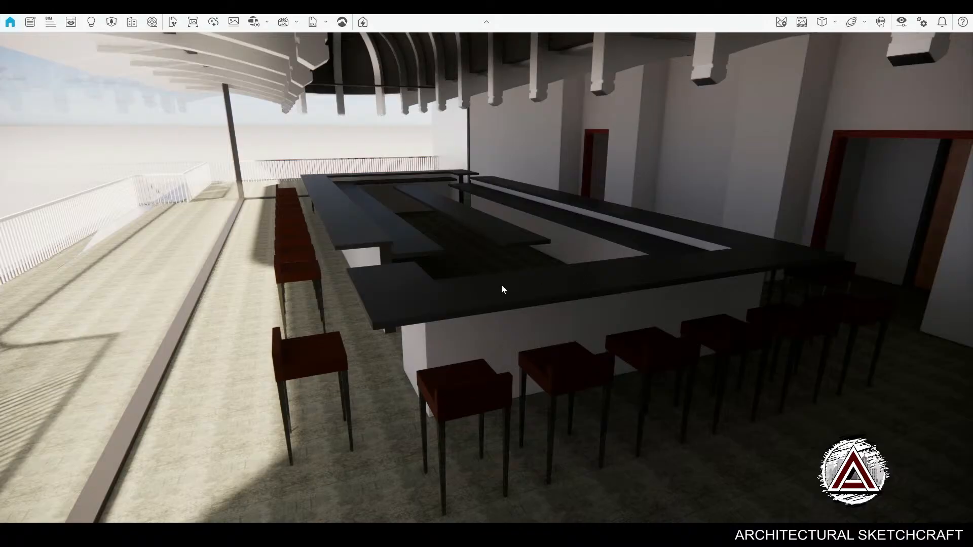
{"action": "right_click_drag", "start_coordinate": [638, 426], "coordinate": [535, 376]}
{"action": "scroll", "coordinate": [634, 426], "scroll_direction": "up", "scroll_amount": 2}
{"action": "left_click_drag", "start_coordinate": [634, 426], "coordinate": [702, 413]}
{"action": "key", "text": "w"}
{"action": "key", "text": "w"}
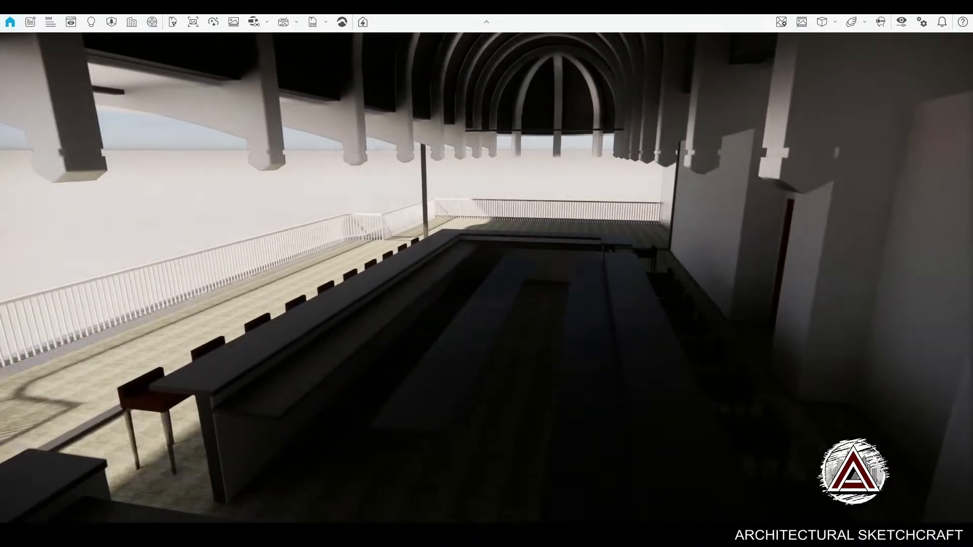
{"action": "key", "text": "w"}
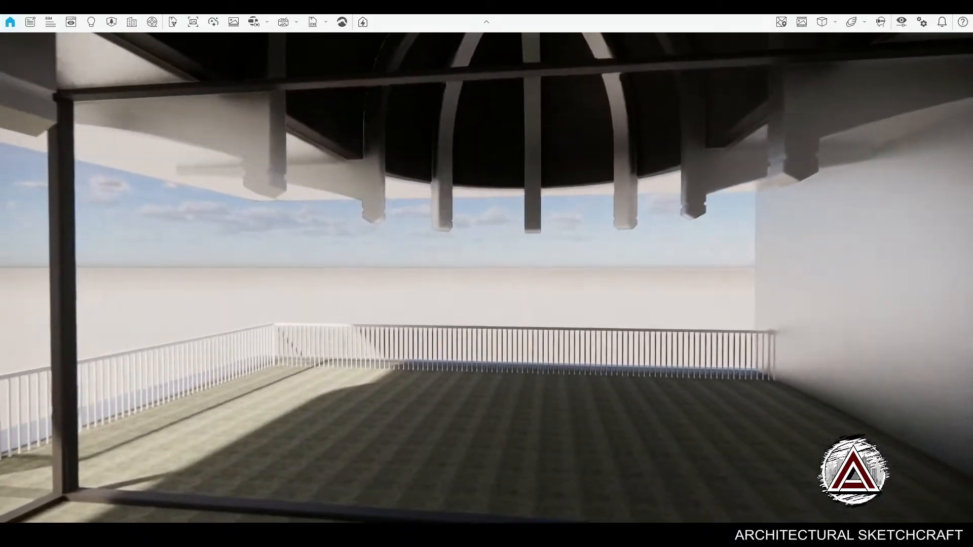
{"action": "key", "text": "w"}
{"action": "left_click_drag", "start_coordinate": [487, 273], "coordinate": [948, 279]}
{"action": "key", "text": "a"}
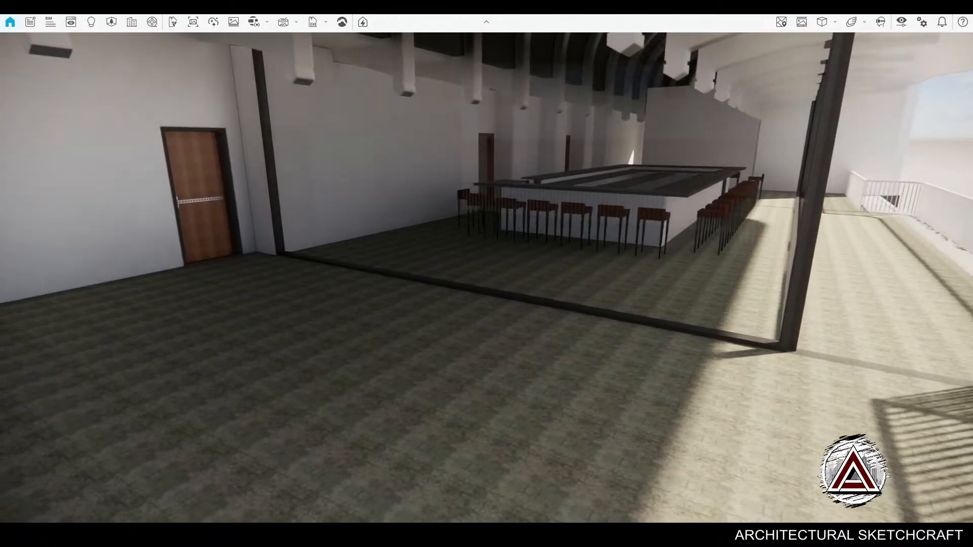
- In Revit, disallow the join at the upper end of the storefront wall west of the bar and pull that end back to the adjoining wall's face
{"action": "mouse_move", "coordinate": [634, 535]}
{"action": "left_click", "coordinate": [611, 491]}
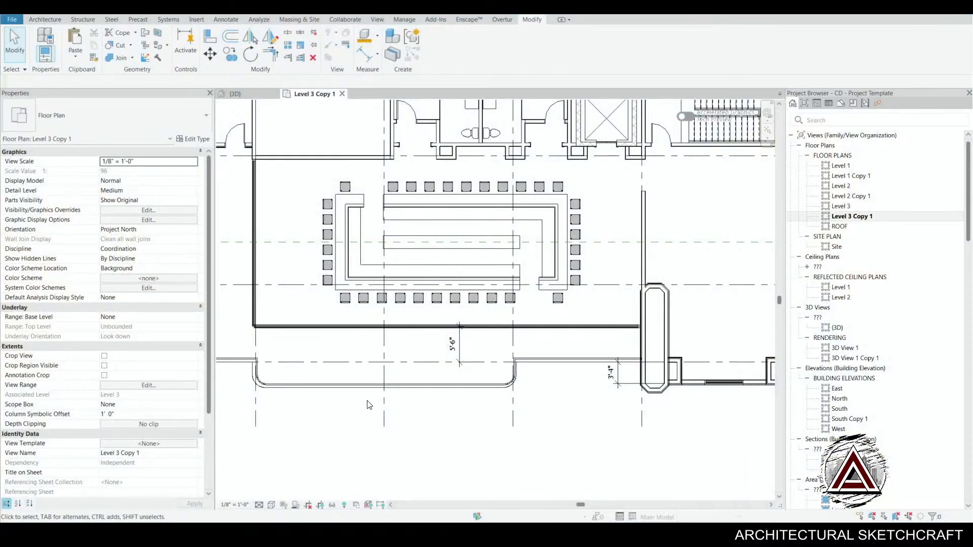
{"action": "scroll", "coordinate": [353, 209], "scroll_direction": "up", "scroll_amount": 3}
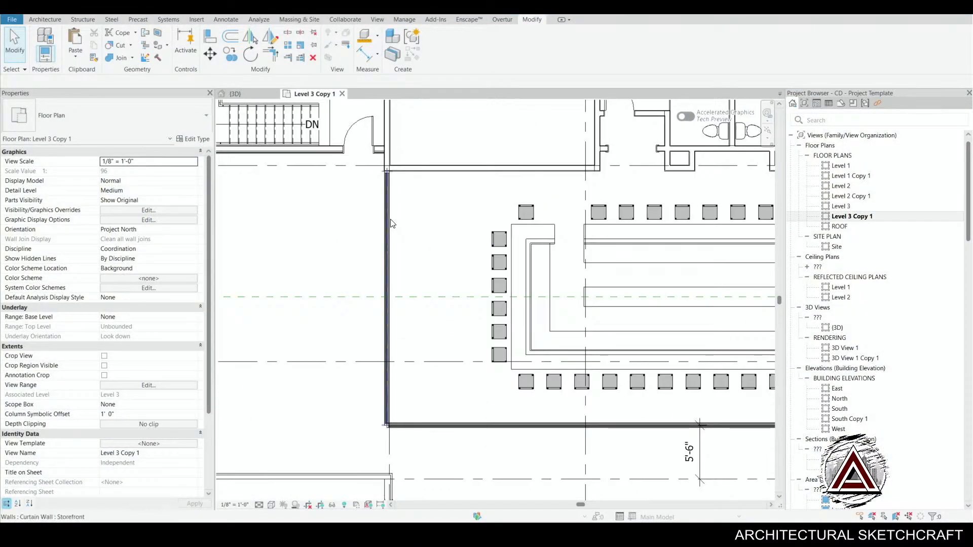
{"action": "left_click", "coordinate": [387, 222]}
{"action": "middle_click_drag", "start_coordinate": [356, 254], "coordinate": [406, 219]}
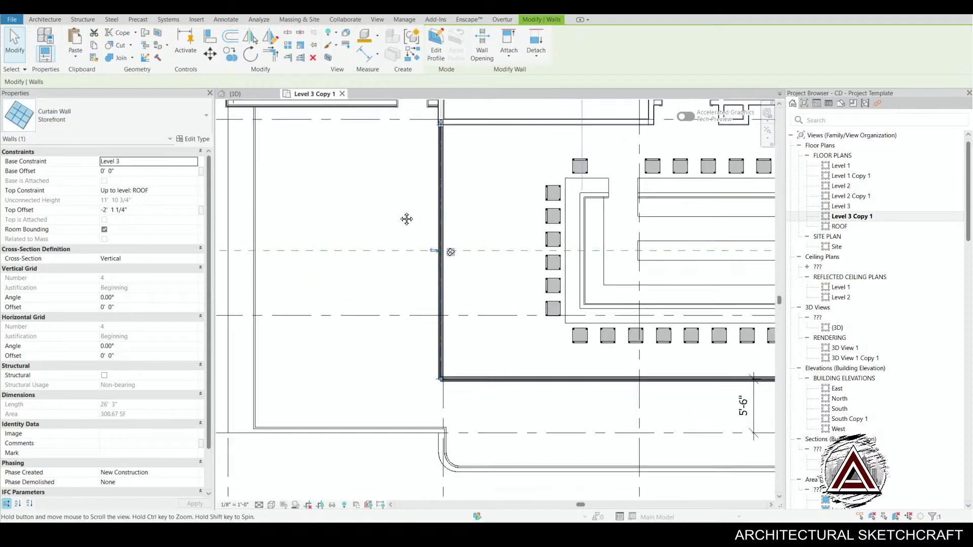
{"action": "scroll", "coordinate": [410, 212], "scroll_direction": "up", "scroll_amount": 3}
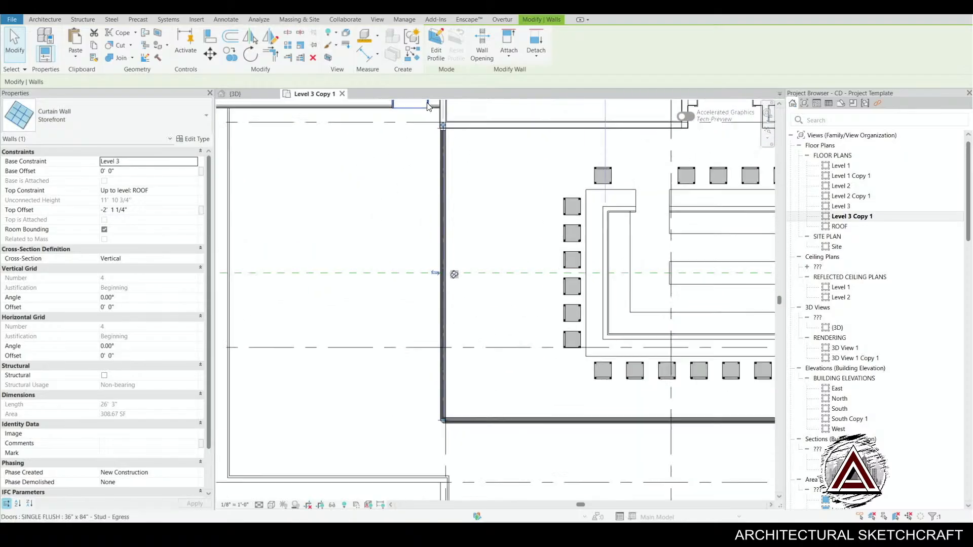
{"action": "scroll", "coordinate": [460, 152], "scroll_direction": "up", "scroll_amount": 3}
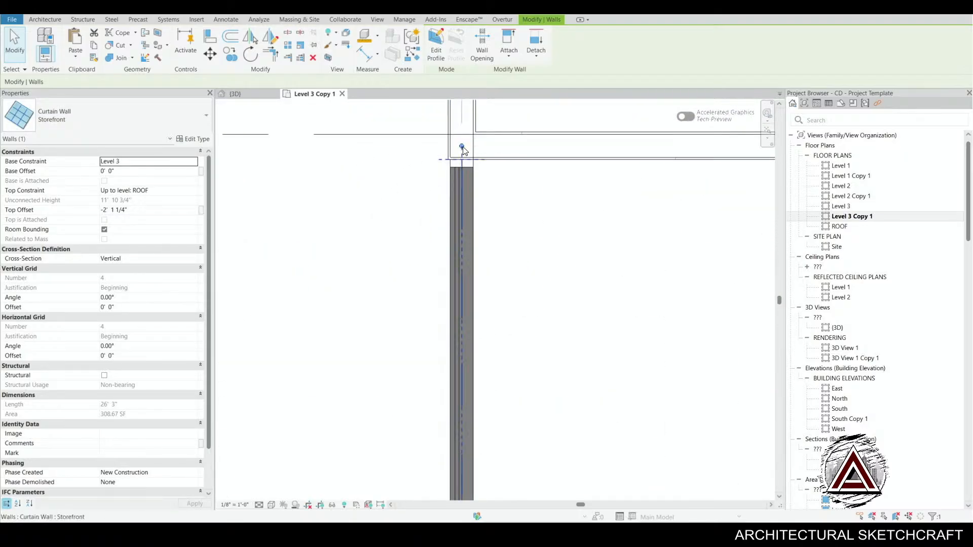
{"action": "right_click", "coordinate": [462, 151]}
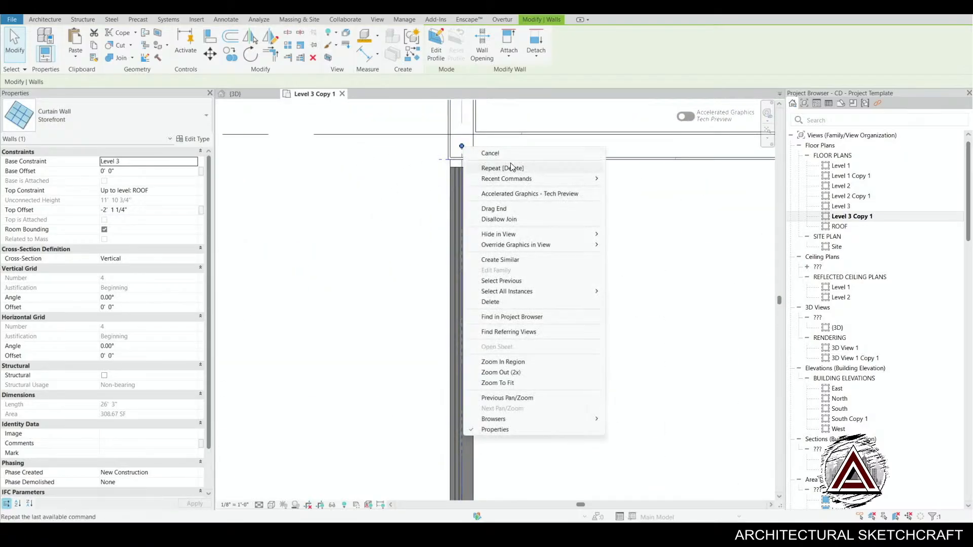
{"action": "left_click", "coordinate": [566, 224]}
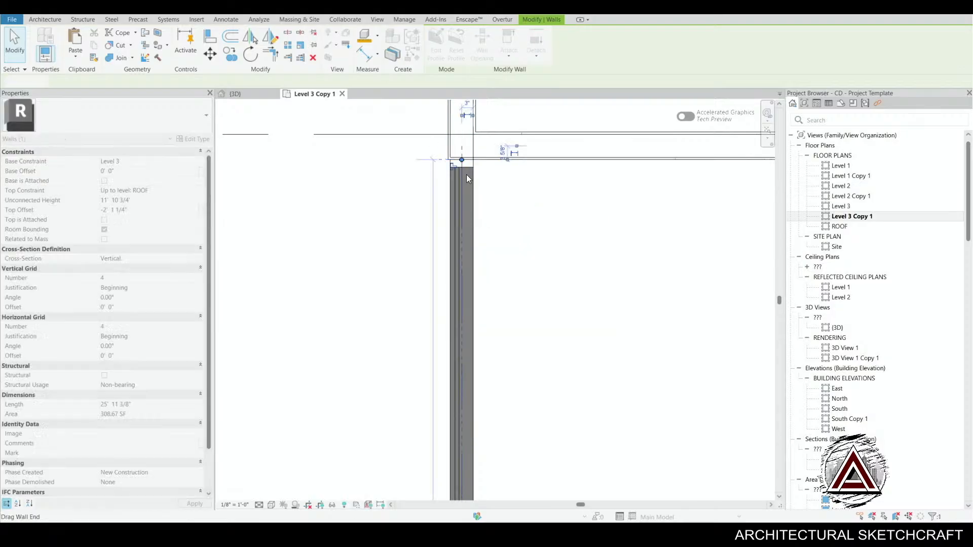
- Change the vertical mullion at the lower end of the west storefront wall to the 6"x6" - BLACK rectangular type
{"action": "scroll", "coordinate": [466, 174], "scroll_direction": "down", "scroll_amount": 3}
{"action": "middle_click_drag", "start_coordinate": [500, 282], "coordinate": [594, 111]}
{"action": "scroll", "coordinate": [520, 243], "scroll_direction": "up", "scroll_amount": 5}
{"action": "key", "text": "Escape"}
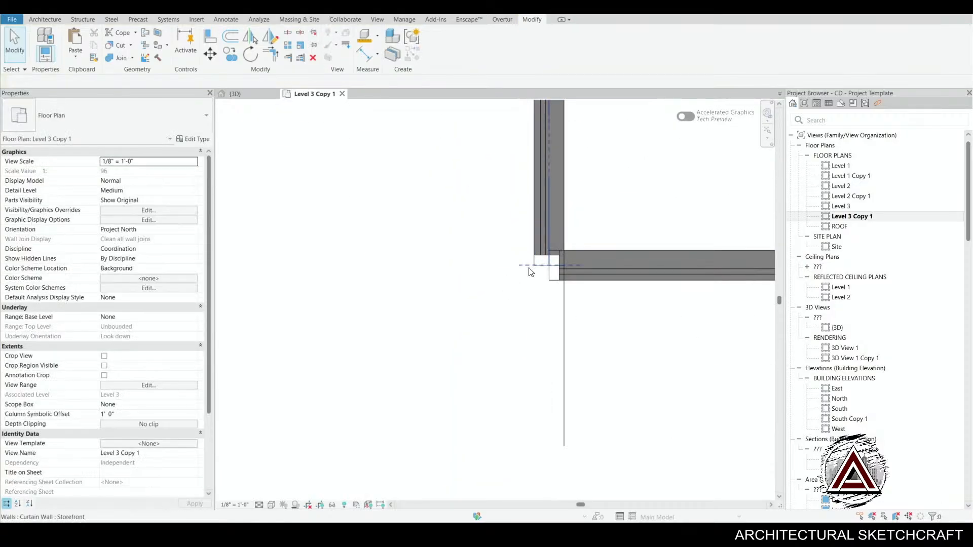
{"action": "left_click", "coordinate": [542, 261]}
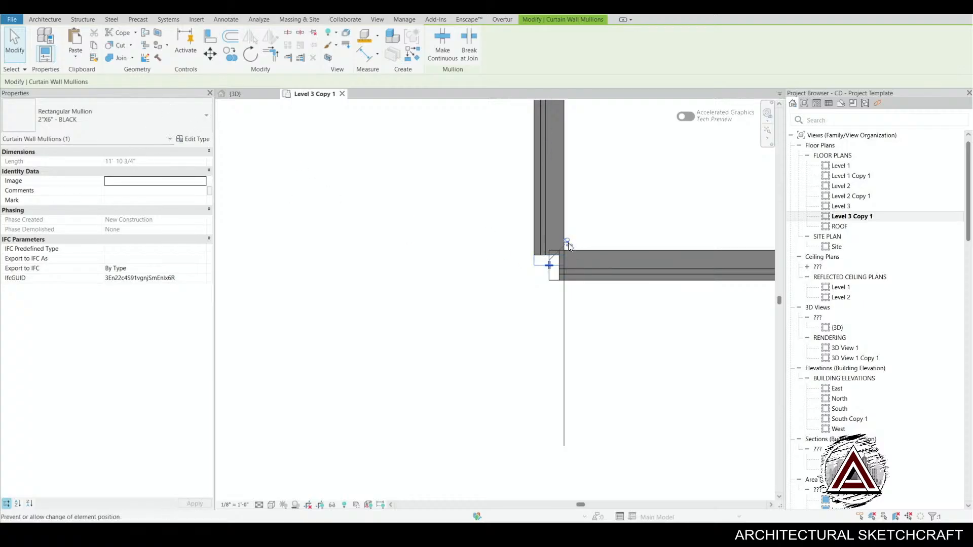
{"action": "left_click", "coordinate": [166, 109]}
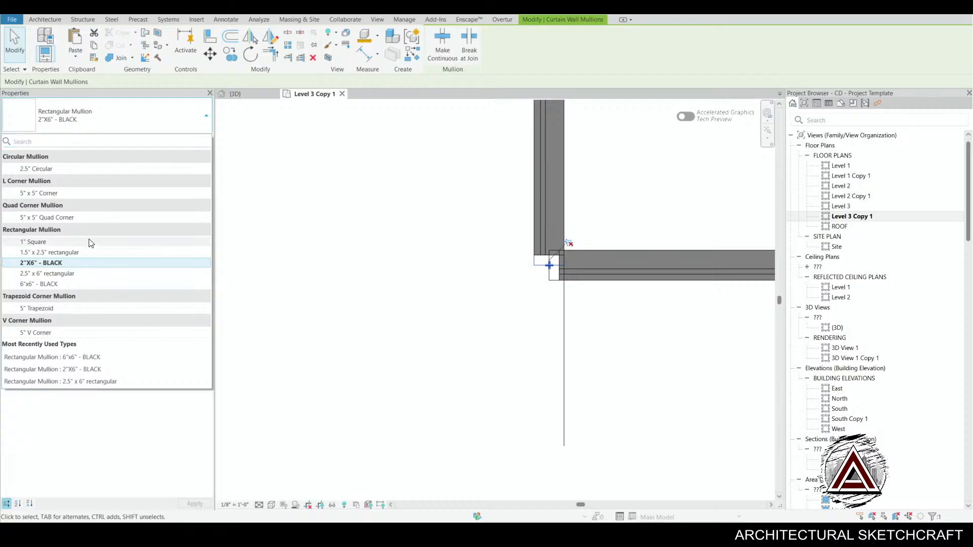
{"action": "left_click", "coordinate": [67, 285]}
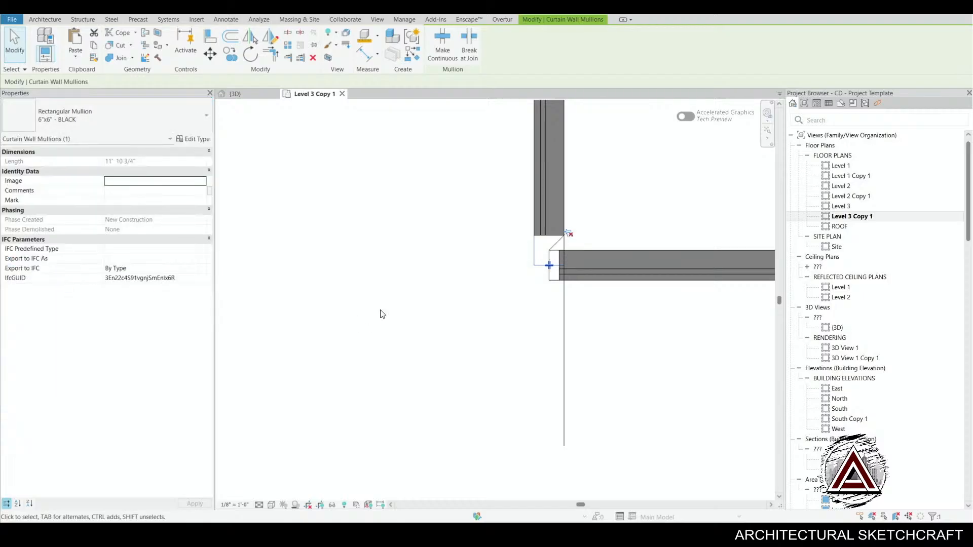
- At the southwest storefront corner, extend the west wall to the south wall's outer face and pull the south wall's end back to its inner face
{"action": "left_click", "coordinate": [448, 322]}
{"action": "scroll", "coordinate": [547, 246], "scroll_direction": "up", "scroll_amount": 2}
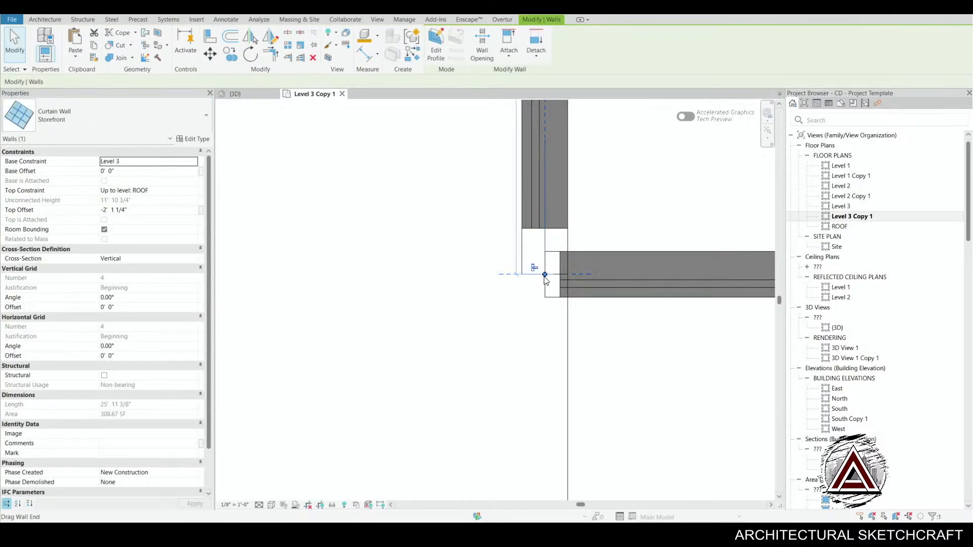
{"action": "left_click_drag", "start_coordinate": [544, 274], "coordinate": [568, 274]}
{"action": "key", "text": "Escape"}
{"action": "left_click", "coordinate": [591, 278]}
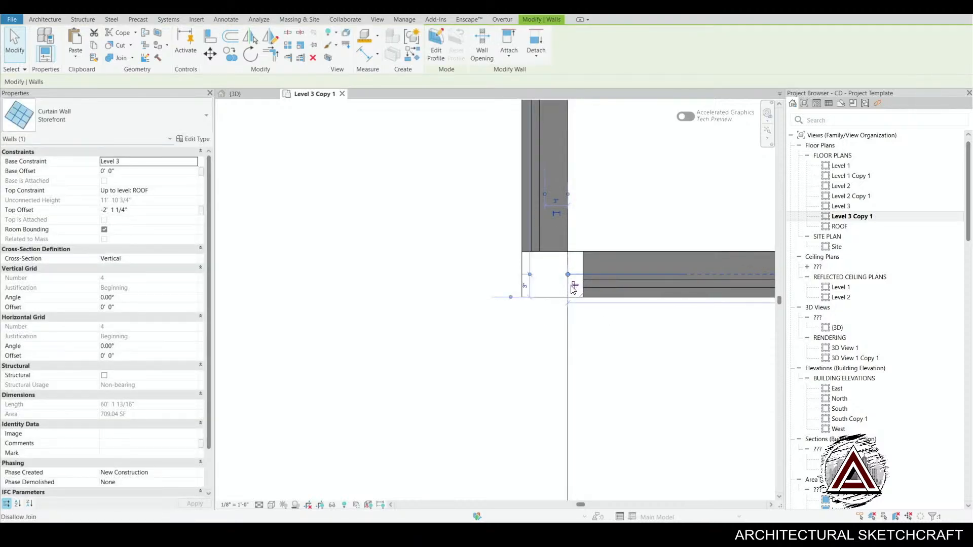
{"action": "left_click", "coordinate": [575, 287]}
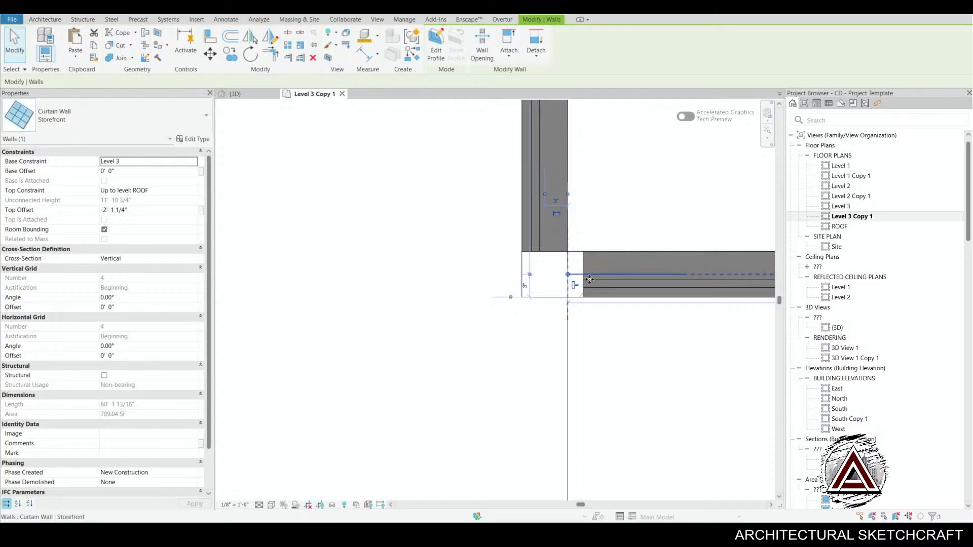
{"action": "key", "text": "Escape"}
- Change the south storefront's west end mullion to 6"x6" - BLACK and extend that wall's end to the outer face of the corner
{"action": "left_click", "coordinate": [582, 261]}
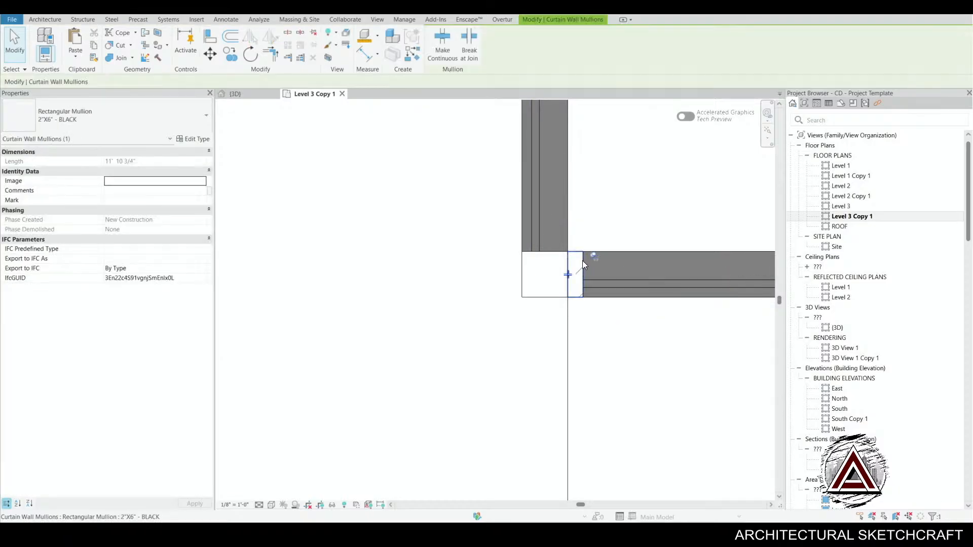
{"action": "left_click", "coordinate": [187, 121]}
{"action": "left_click", "coordinate": [88, 284]}
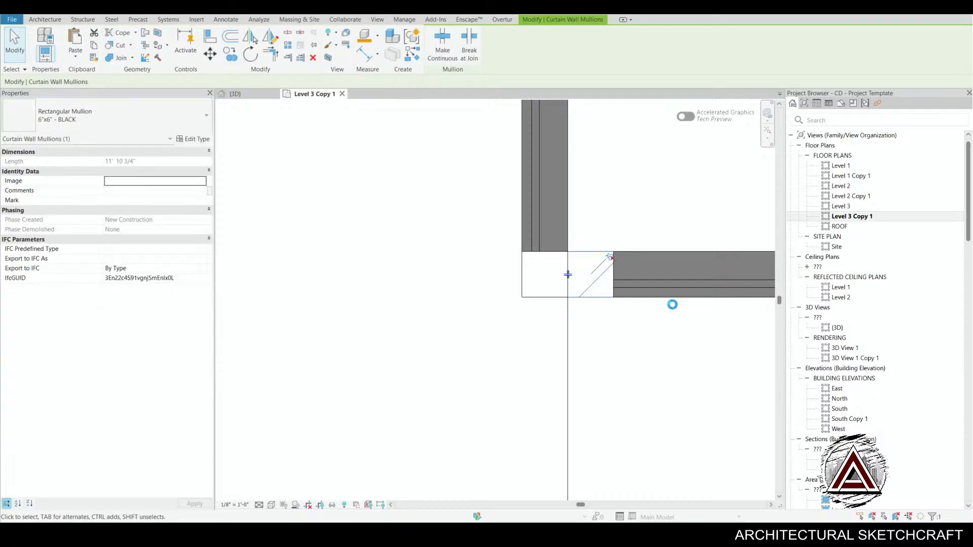
{"action": "left_click", "coordinate": [622, 274]}
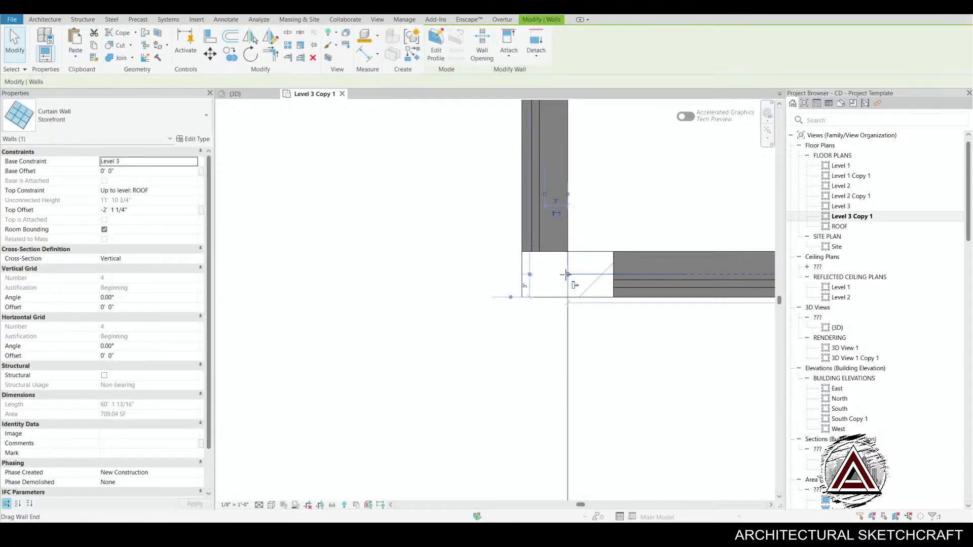
{"action": "left_click_drag", "start_coordinate": [567, 275], "coordinate": [521, 278]}
{"action": "left_click", "coordinate": [477, 328]}
{"action": "scroll", "coordinate": [482, 324], "scroll_direction": "down", "scroll_amount": 4}
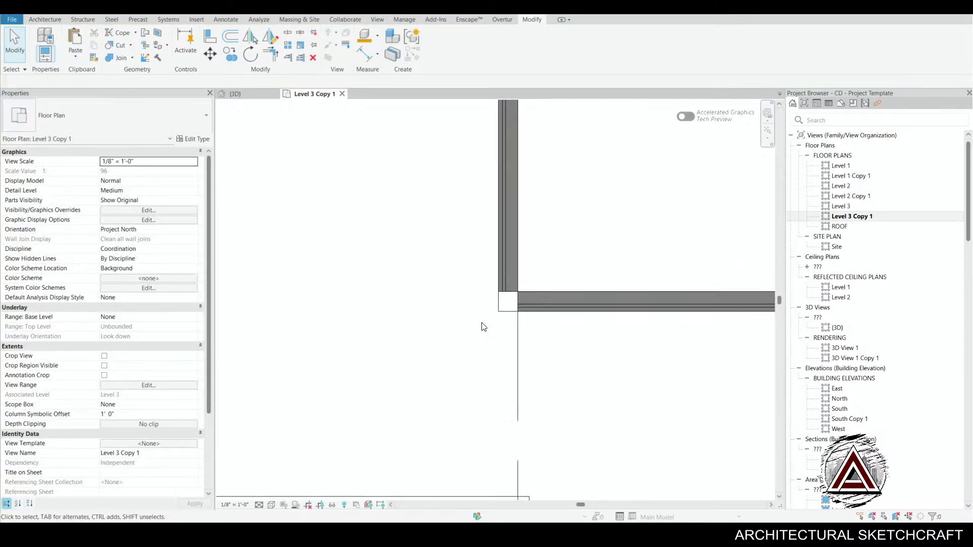
{"action": "scroll", "coordinate": [462, 375], "scroll_direction": "down", "scroll_amount": 3}
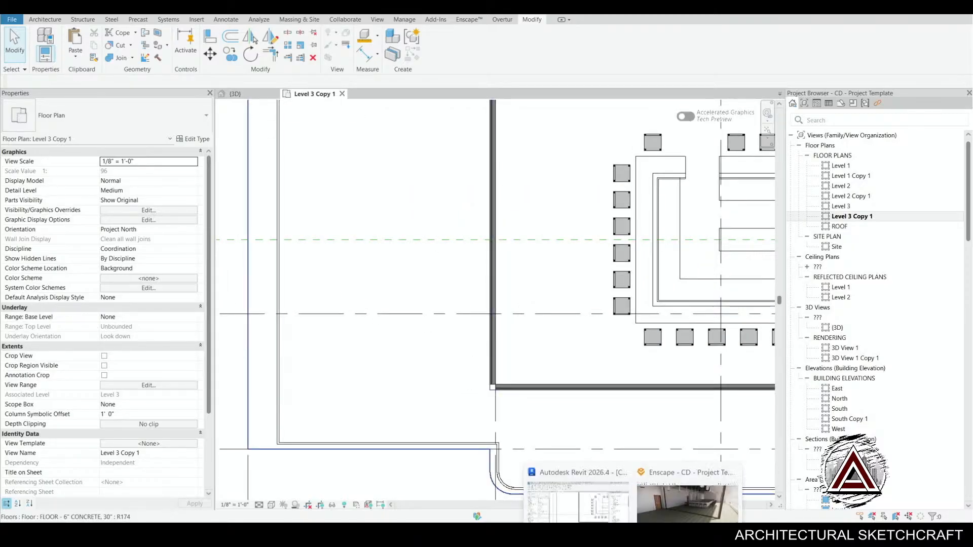
- Switch to the Enscape window and inspect the storefront's corner mullions and glazing around the bar from inside and from the terrace
{"action": "left_click", "coordinate": [676, 493]}
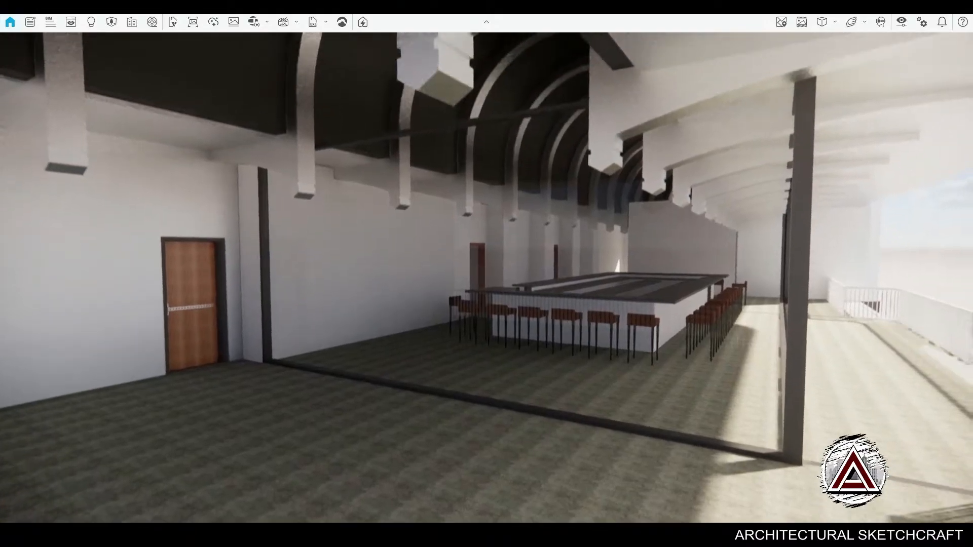
{"action": "key", "text": "w"}
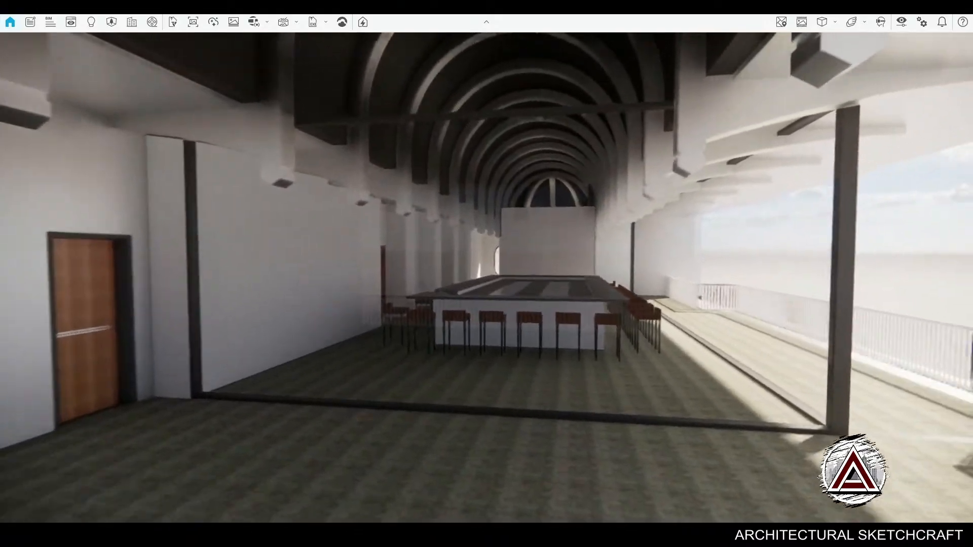
{"action": "key", "text": "w"}
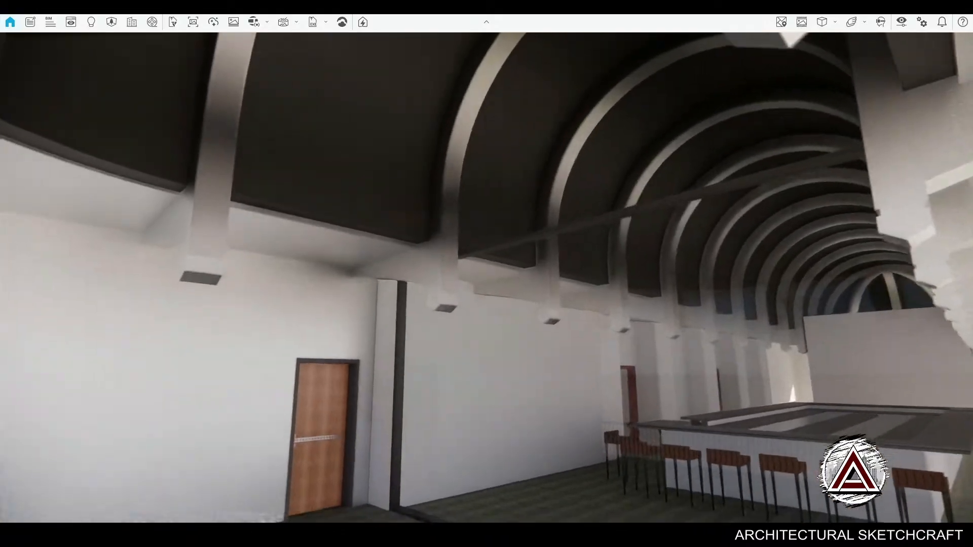
{"action": "key", "text": "d"}
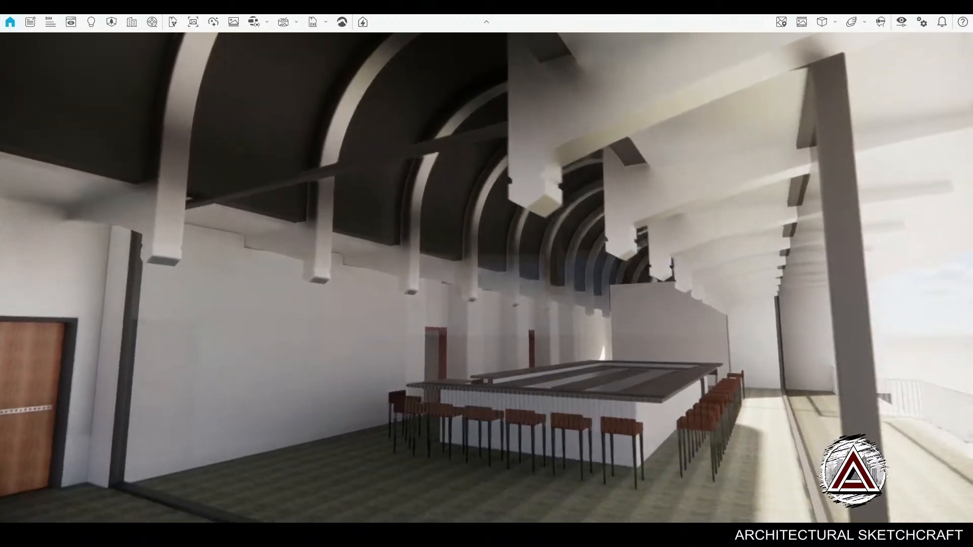
{"action": "key", "text": "d"}
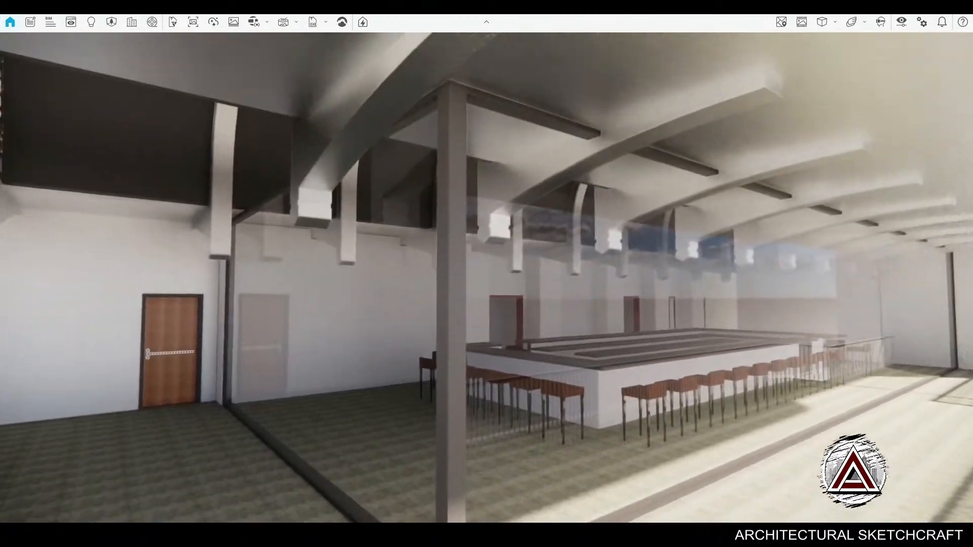
{"action": "key", "text": "d"}
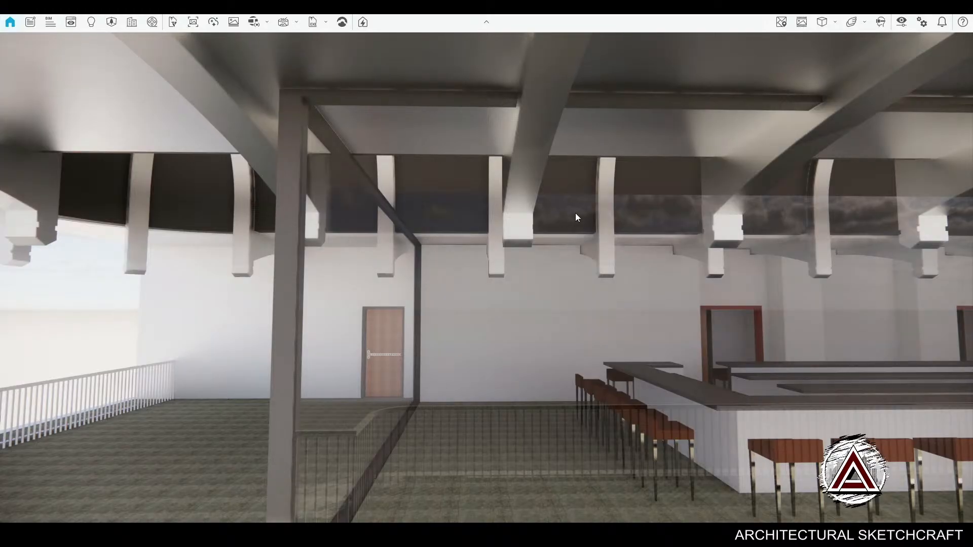
{"action": "key", "text": "a"}
{"action": "left_click_drag", "start_coordinate": [650, 262], "coordinate": [386, 134]}
{"action": "key", "text": "a"}
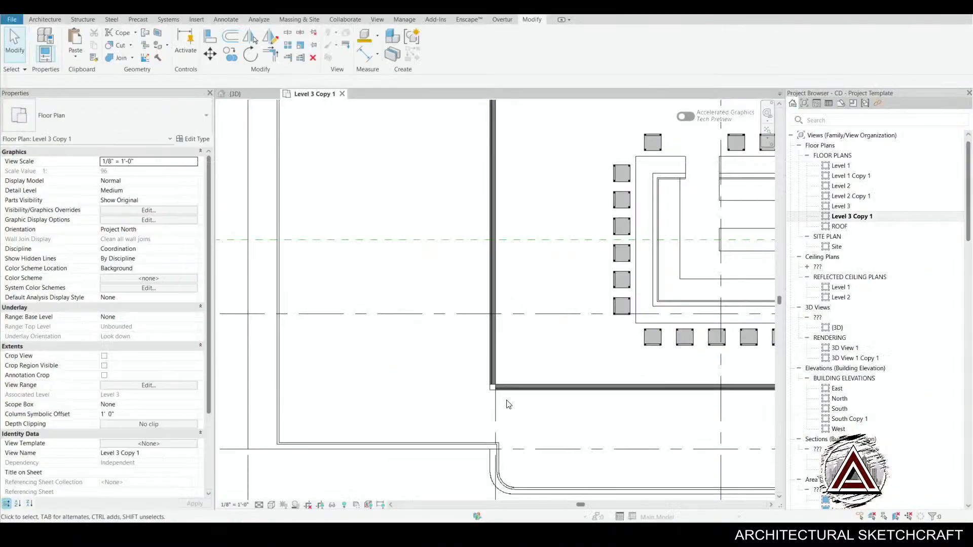
- In Revit, isolate the south storefront wall in the 3D view with a selection box
{"action": "middle_click_drag", "start_coordinate": [601, 404], "coordinate": [431, 311]}
{"action": "left_click", "coordinate": [449, 341]}
{"action": "key", "text": "x"}
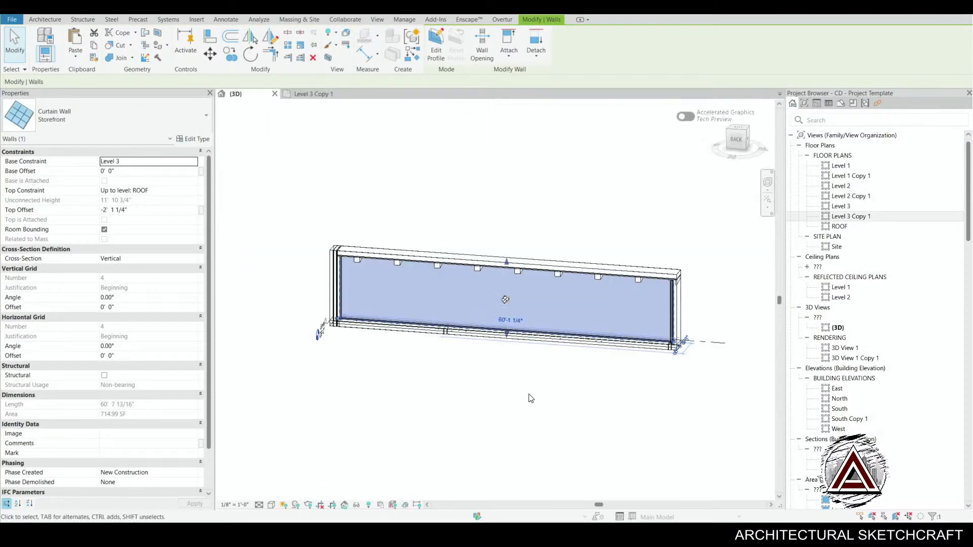
{"action": "left_click", "coordinate": [533, 429]}
{"action": "middle_click_drag", "start_coordinate": [512, 421], "coordinate": [507, 366], "text": "shift"}
{"action": "scroll", "coordinate": [283, 251], "scroll_direction": "up", "scroll_amount": 2}
{"action": "scroll", "coordinate": [282, 252], "scroll_direction": "up", "scroll_amount": 1}
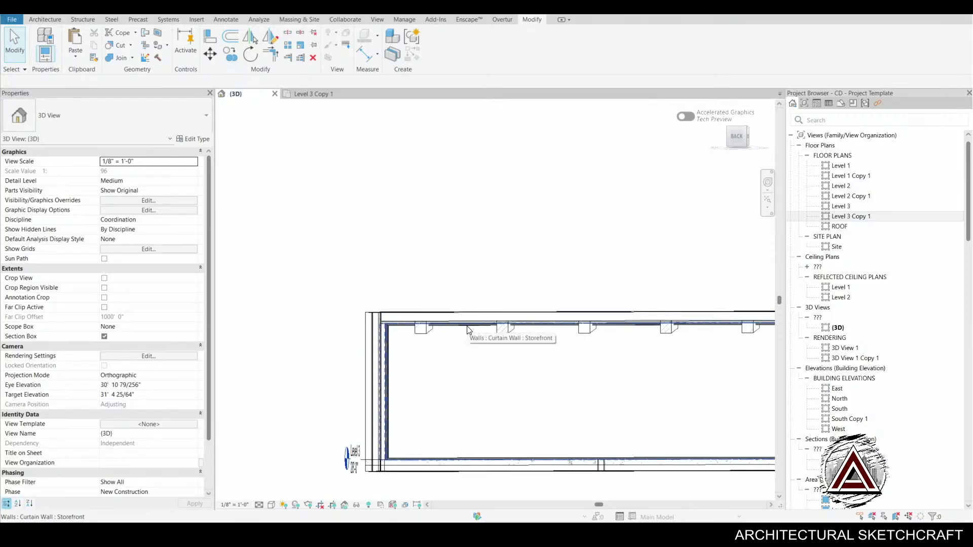
{"action": "middle_click_drag", "start_coordinate": [476, 380], "coordinate": [451, 360], "text": "shift"}
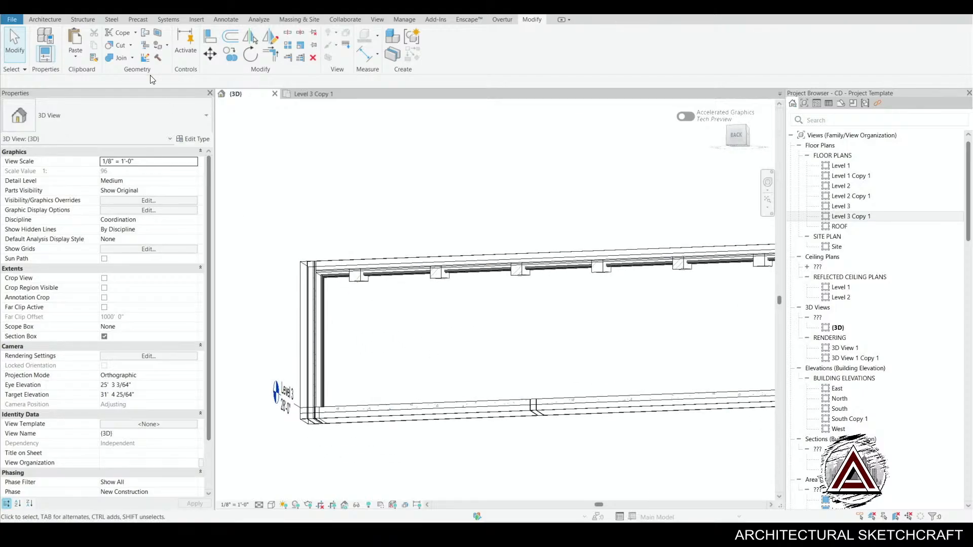
- Place a horizontal curtain grid line across the south storefront wall, 2'-0" below its top
{"action": "left_click", "coordinate": [46, 19]}
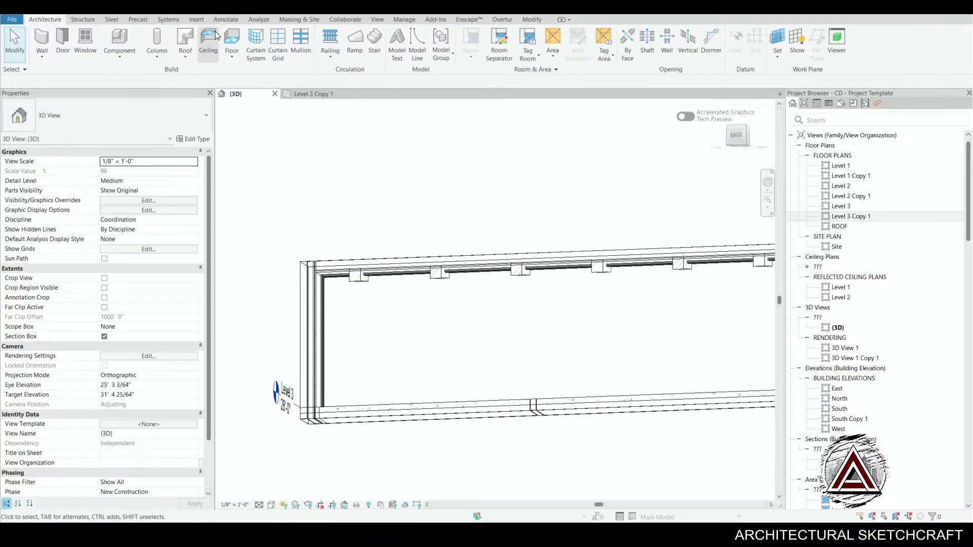
{"action": "left_click", "coordinate": [277, 38]}
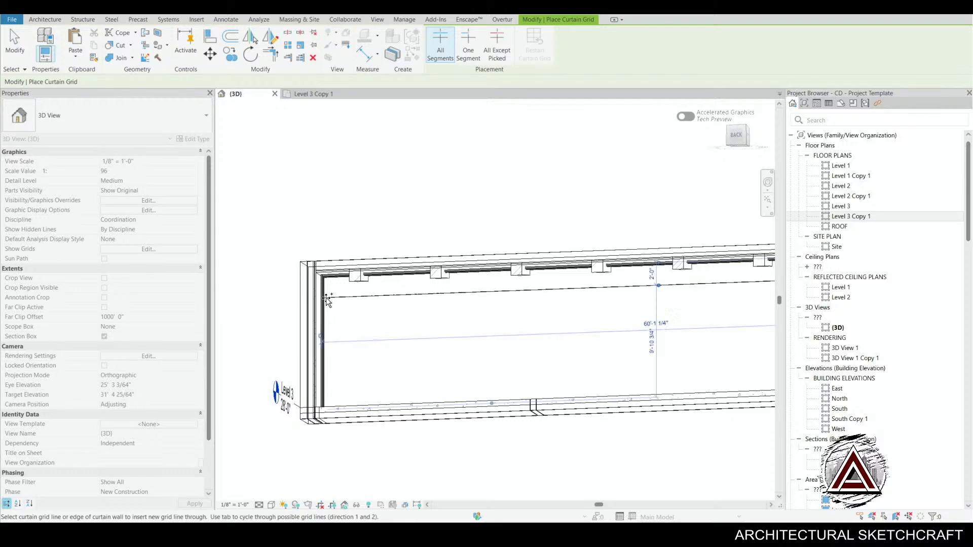
{"action": "key", "text": "Escape"}
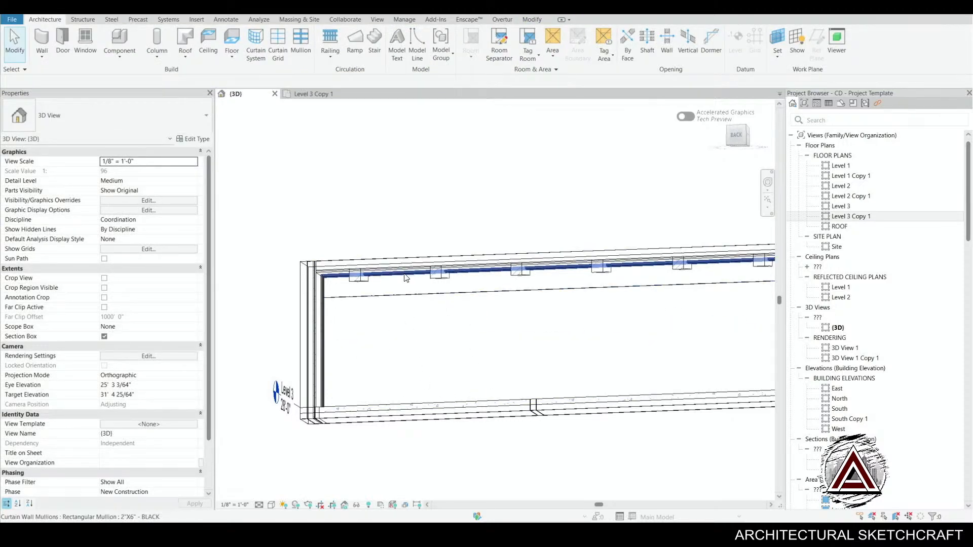
{"action": "left_click", "coordinate": [406, 293]}
{"action": "middle_click_drag", "start_coordinate": [506, 418], "coordinate": [366, 392]}
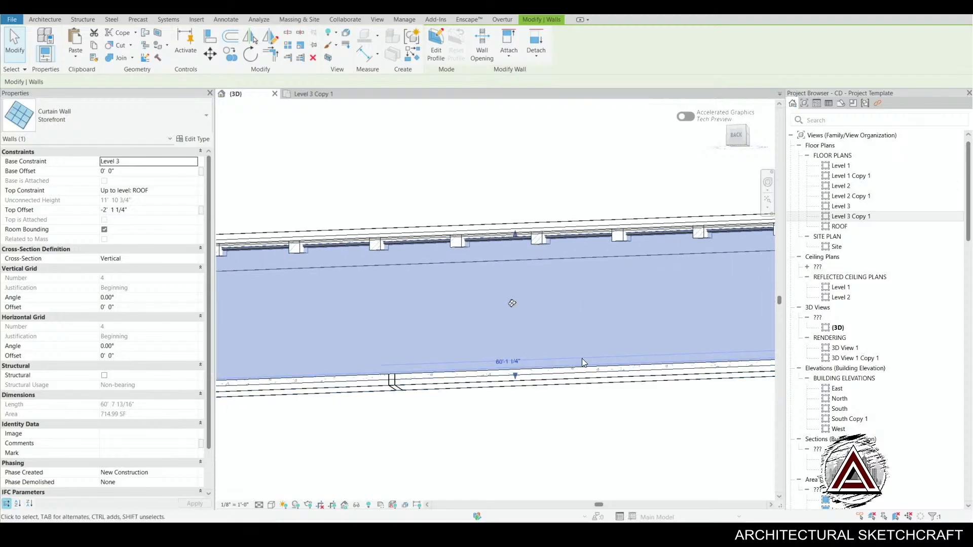
{"action": "middle_click_drag", "start_coordinate": [591, 385], "coordinate": [398, 381], "text": "shift"}
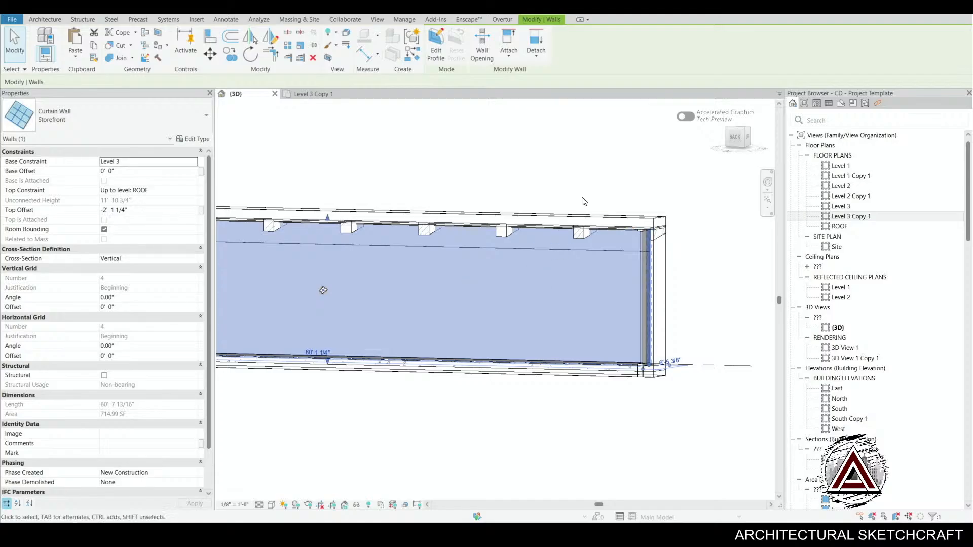
{"action": "middle_click_drag", "start_coordinate": [515, 451], "coordinate": [572, 411]}
{"action": "key", "text": "Escape"}
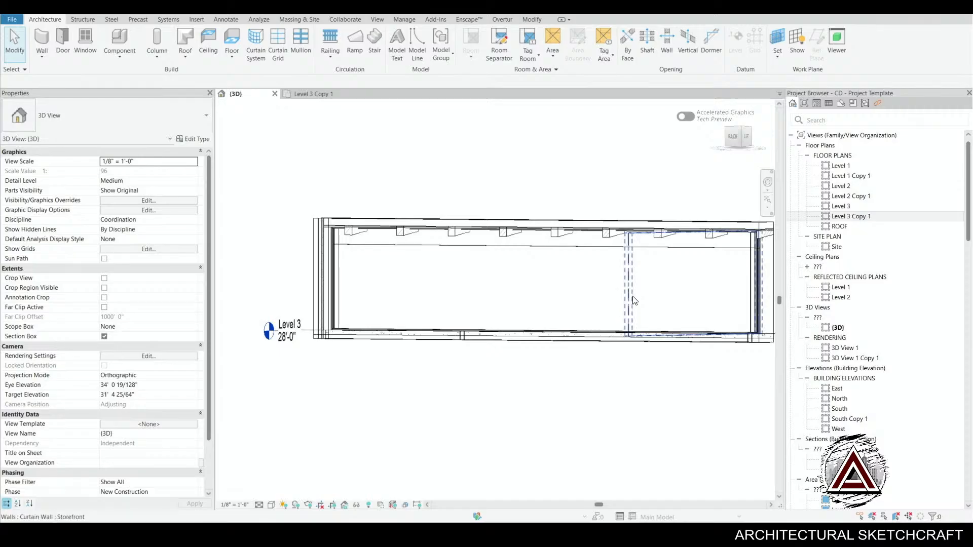
{"action": "middle_click_drag", "start_coordinate": [633, 301], "coordinate": [658, 369], "text": "shift"}
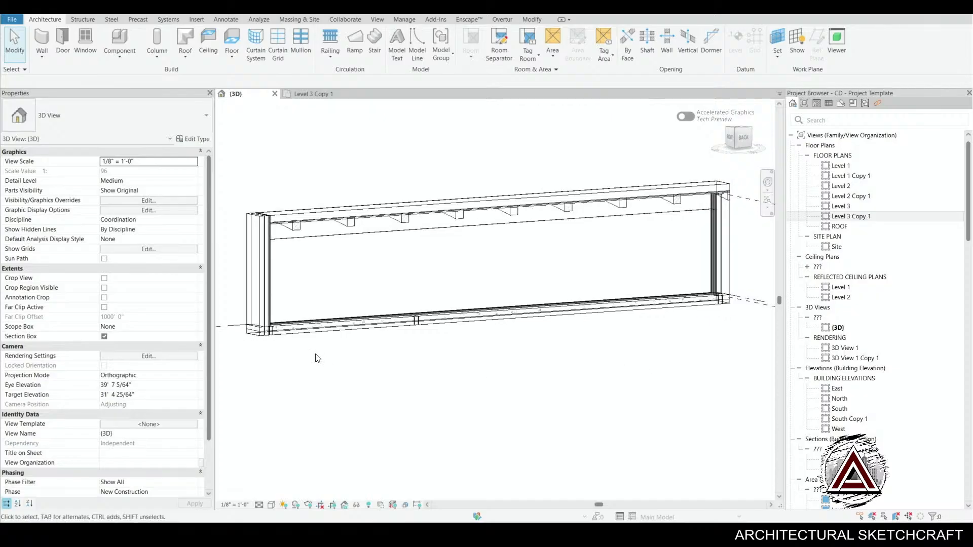
{"action": "middle_click_drag", "start_coordinate": [479, 382], "coordinate": [444, 397], "text": "shift"}
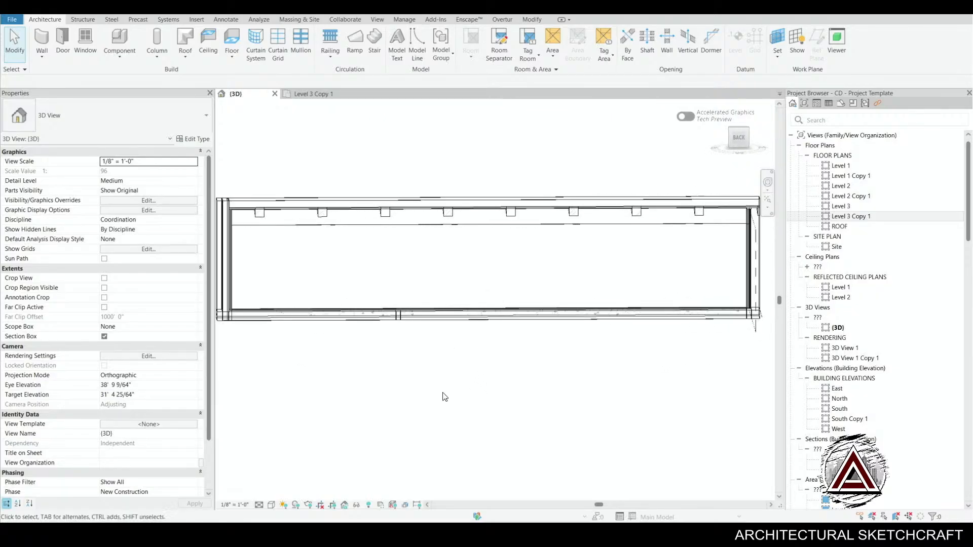
{"action": "left_click", "coordinate": [274, 36]}
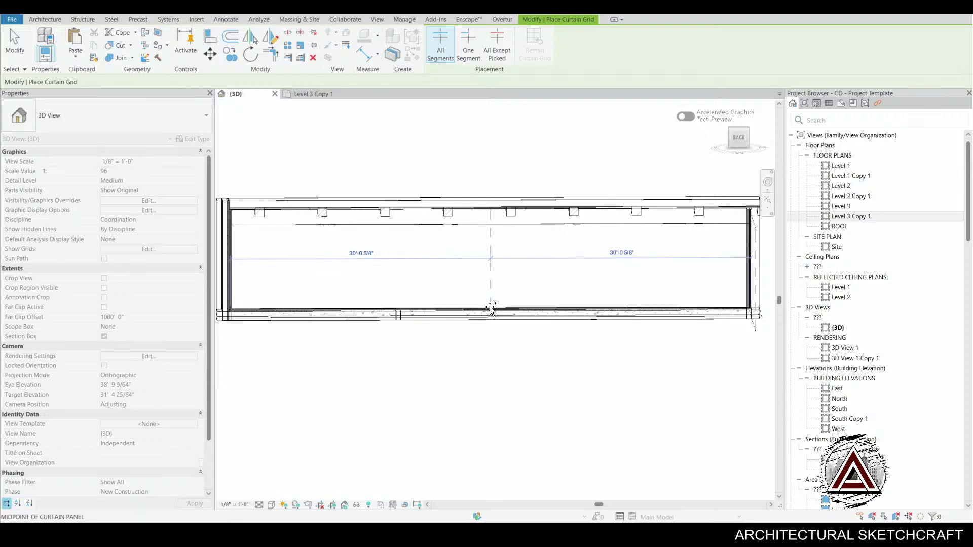
{"action": "key", "text": "Escape"}
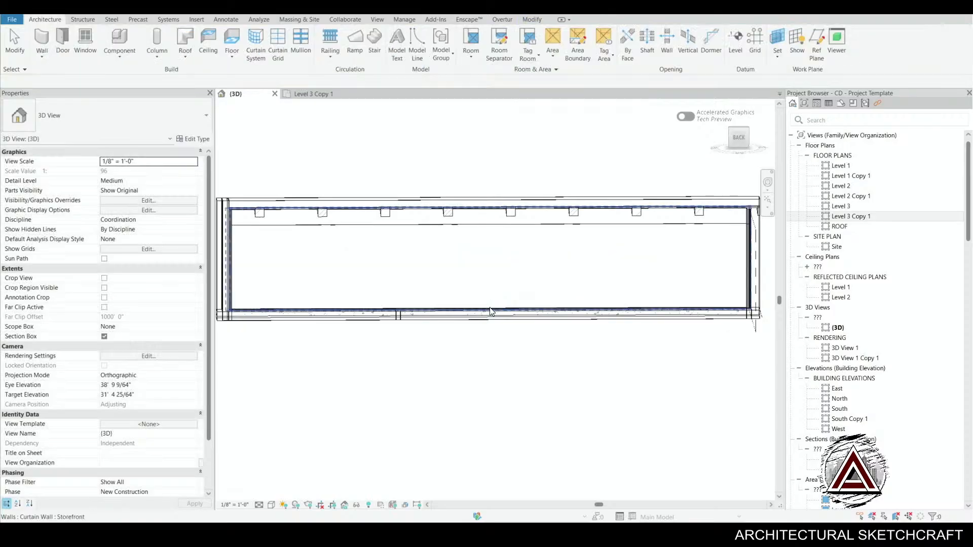
- In the Level 3 Copy 1 plan, disallow the join at the south storefront wall's east end and extend that end to the adjoining exterior wall's face
{"action": "left_click", "coordinate": [320, 95]}
{"action": "scroll", "coordinate": [487, 318], "scroll_direction": "down", "scroll_amount": 2}
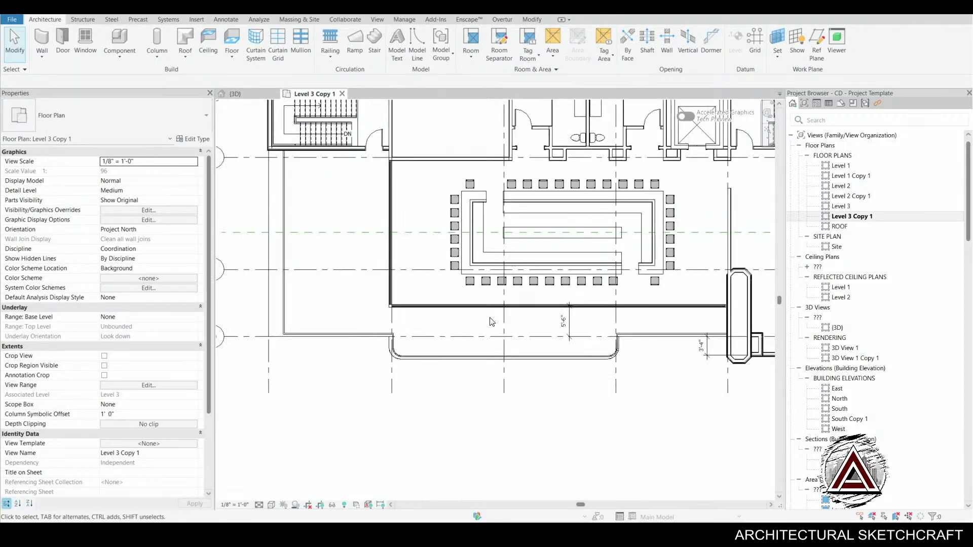
{"action": "scroll", "coordinate": [512, 350], "scroll_direction": "up", "scroll_amount": 2}
{"action": "scroll", "coordinate": [518, 341], "scroll_direction": "up", "scroll_amount": 2}
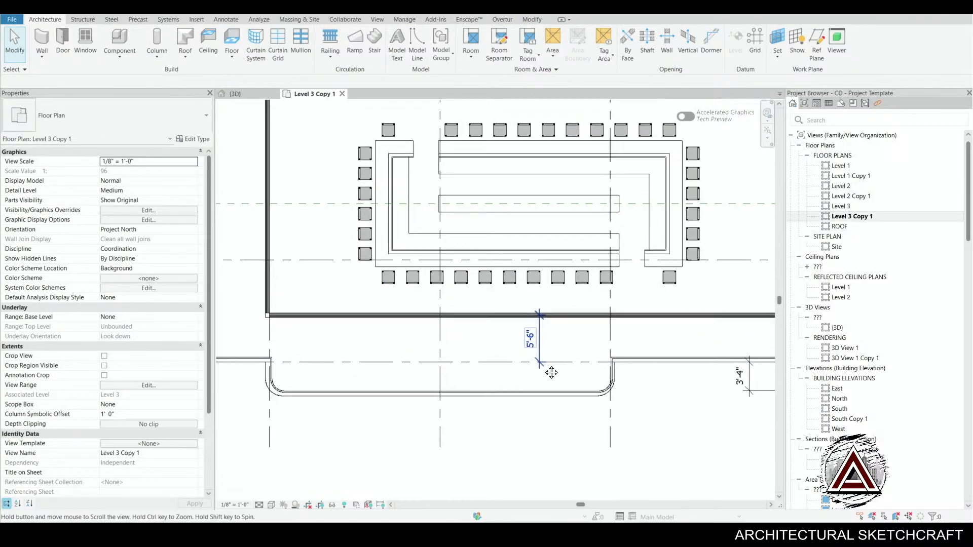
{"action": "left_click", "coordinate": [518, 324]}
{"action": "middle_click_drag", "start_coordinate": [558, 377], "coordinate": [545, 358]}
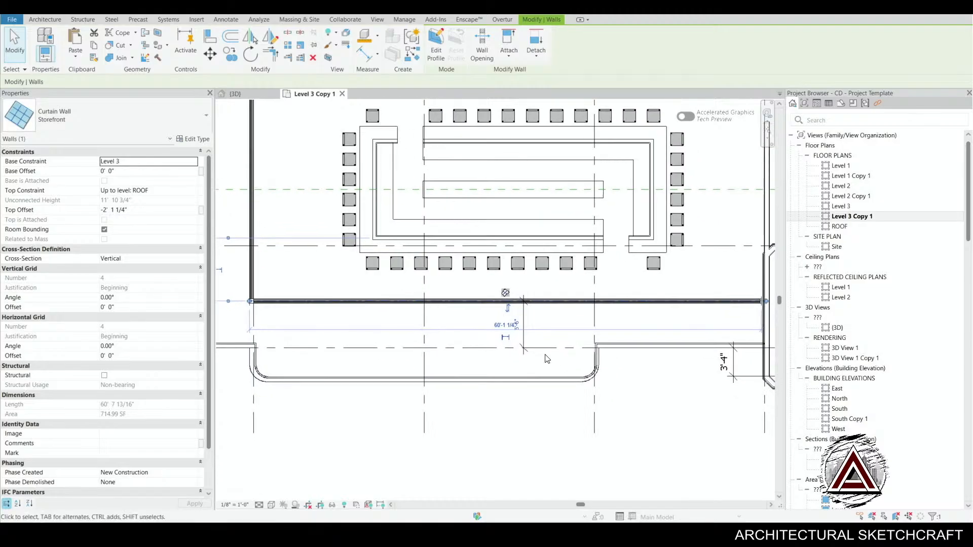
{"action": "scroll", "coordinate": [503, 329], "scroll_direction": "up", "scroll_amount": 4}
{"action": "scroll", "coordinate": [503, 333], "scroll_direction": "down", "scroll_amount": 1}
{"action": "middle_click_drag", "start_coordinate": [663, 361], "coordinate": [367, 357]}
{"action": "scroll", "coordinate": [603, 287], "scroll_direction": "up", "scroll_amount": 5}
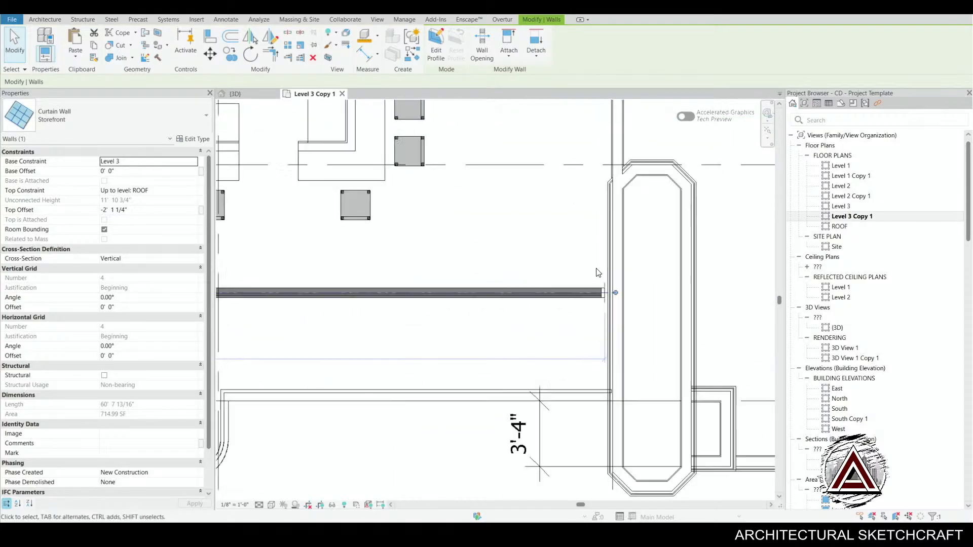
{"action": "right_click", "coordinate": [601, 291]}
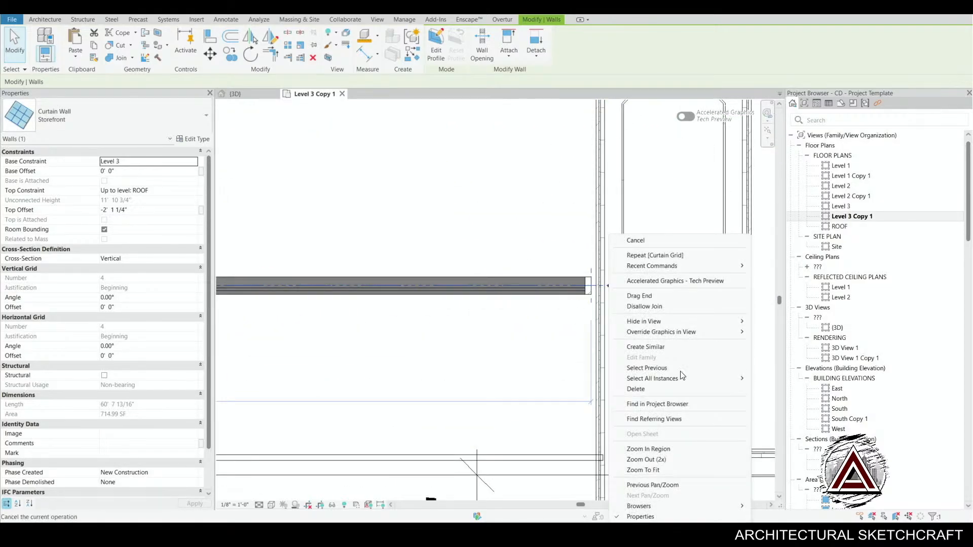
{"action": "left_click", "coordinate": [679, 307]}
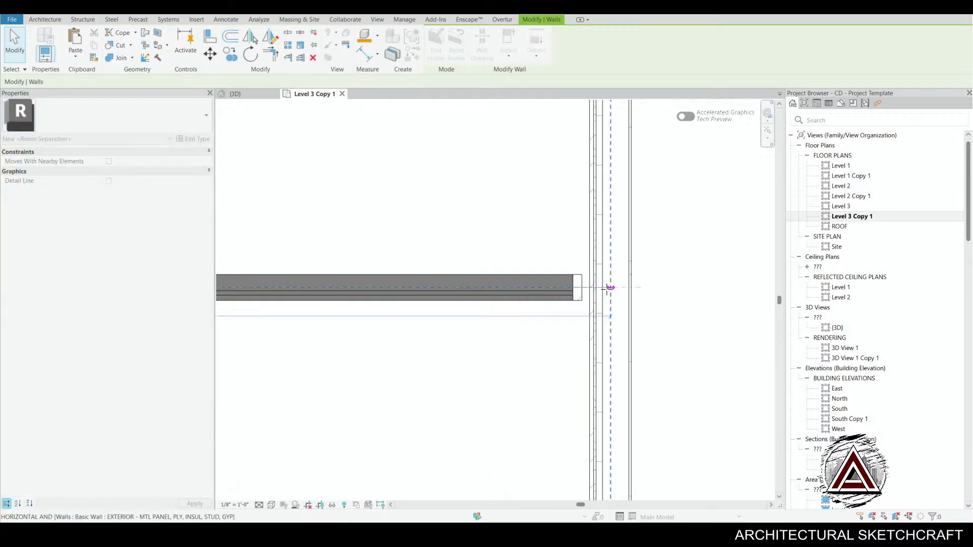
{"action": "left_click_drag", "start_coordinate": [587, 288], "coordinate": [590, 288]}
{"action": "scroll", "coordinate": [406, 361], "scroll_direction": "down", "scroll_amount": 5}
{"action": "key", "text": "Escape"}
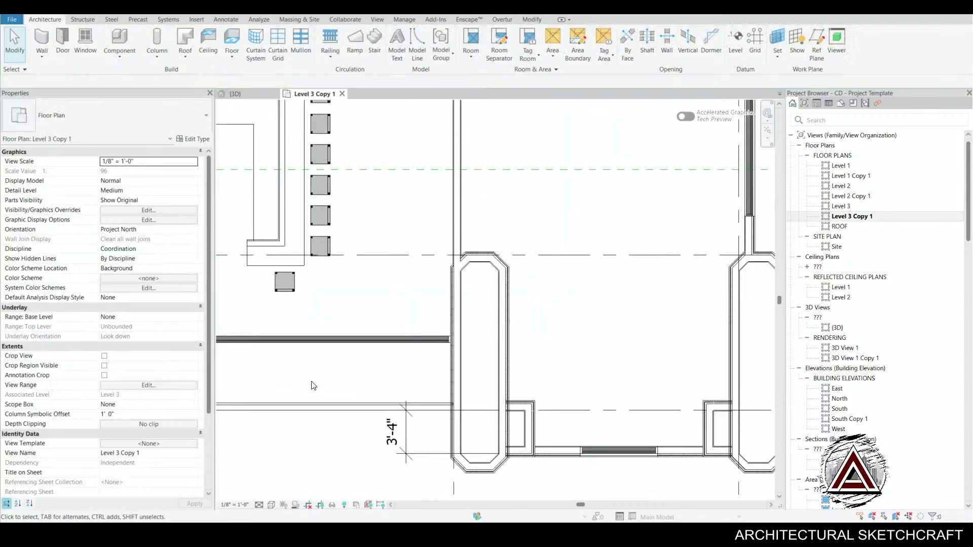
- Check the lengths of the south and west storefront walls and the area around their shared corner in the Level 3 Copy 1 plan
{"action": "middle_click_drag", "start_coordinate": [313, 385], "coordinate": [761, 342]}
{"action": "left_click", "coordinate": [583, 296]}
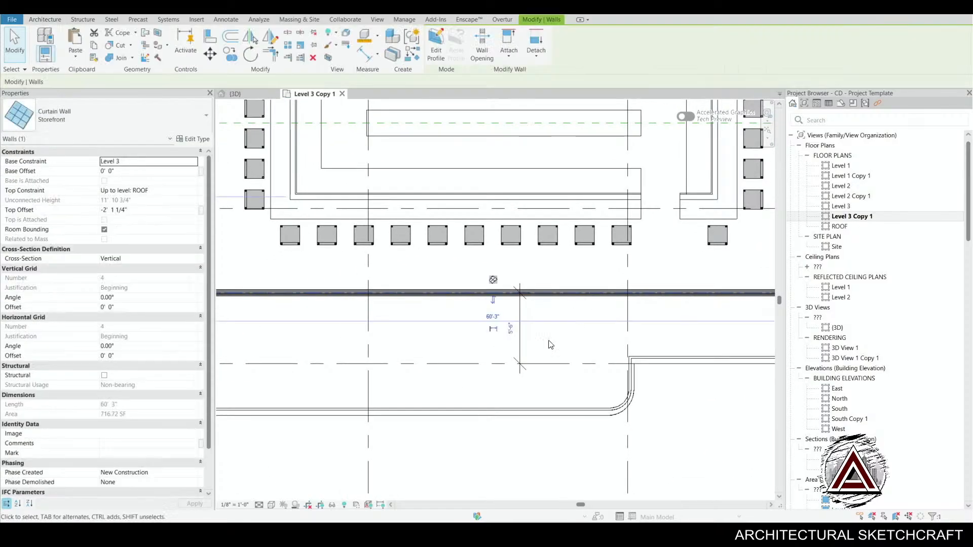
{"action": "middle_click_drag", "start_coordinate": [450, 392], "coordinate": [700, 481]}
{"action": "left_click", "coordinate": [357, 318]}
{"action": "middle_click_drag", "start_coordinate": [369, 199], "coordinate": [451, 353]}
{"action": "scroll", "coordinate": [446, 197], "scroll_direction": "up", "scroll_amount": 1}
{"action": "scroll", "coordinate": [436, 195], "scroll_direction": "down", "scroll_amount": 2}
{"action": "middle_click_drag", "start_coordinate": [470, 391], "coordinate": [417, 317]}
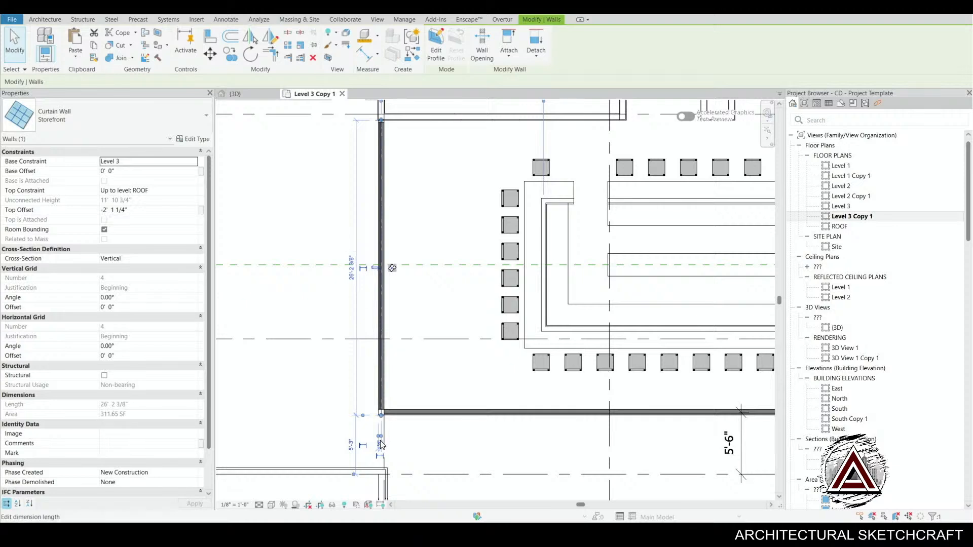
{"action": "scroll", "coordinate": [358, 265], "scroll_direction": "up", "scroll_amount": 4}
{"action": "middle_click_drag", "start_coordinate": [370, 271], "coordinate": [334, 261]}
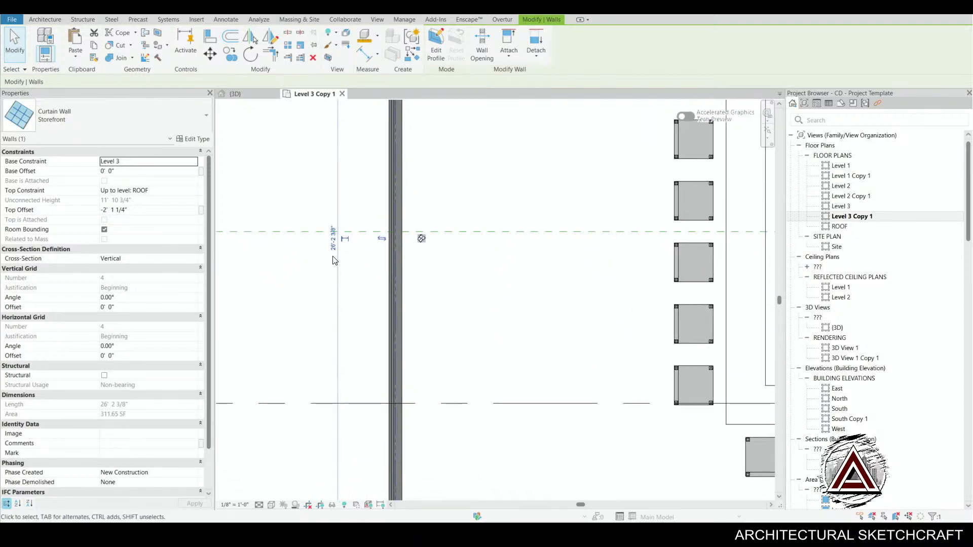
{"action": "scroll", "coordinate": [360, 311], "scroll_direction": "down", "scroll_amount": 3}
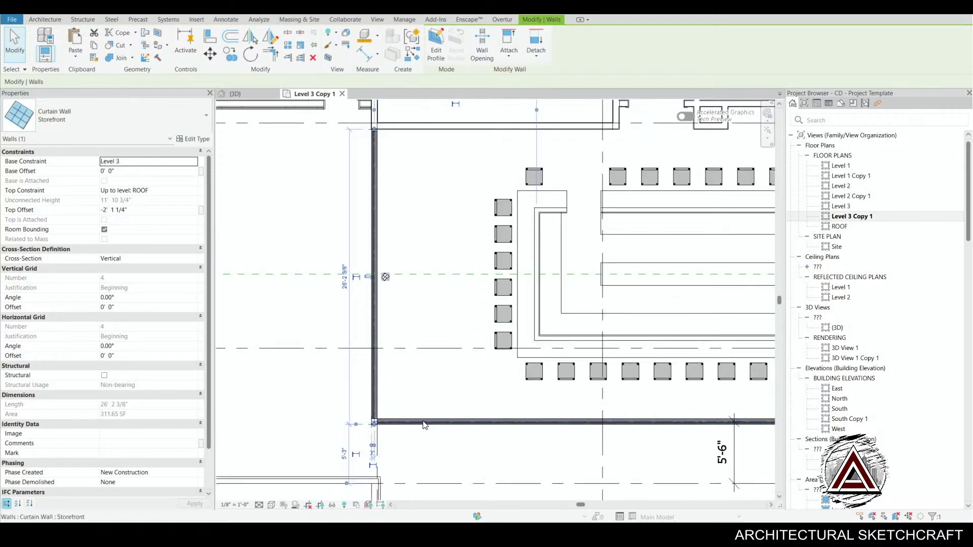
{"action": "scroll", "coordinate": [694, 464], "scroll_direction": "up", "scroll_amount": 3}
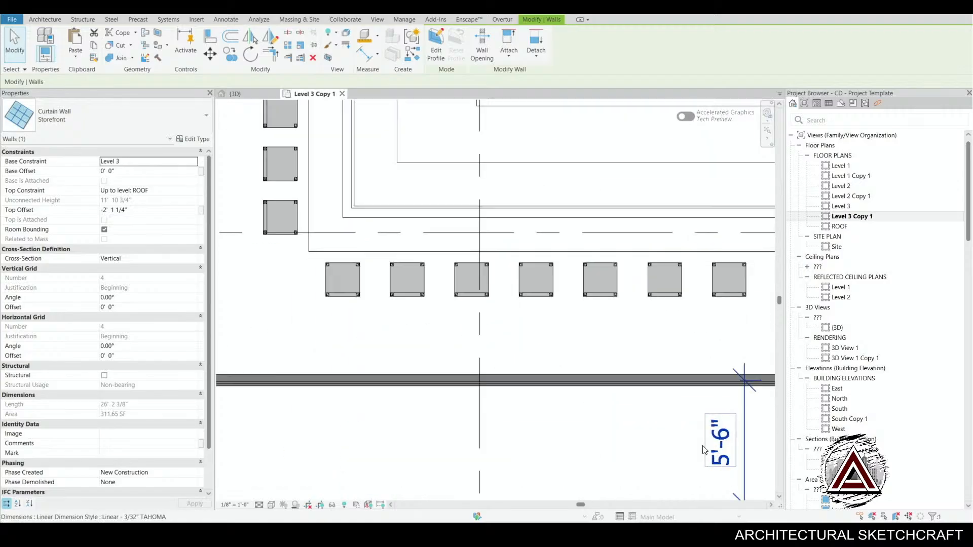
- Move the north witness line of the 5'-6" dimension to the south storefront wall's exterior face
{"action": "middle_click_drag", "start_coordinate": [611, 404], "coordinate": [494, 392]}
{"action": "left_click", "coordinate": [656, 431]}
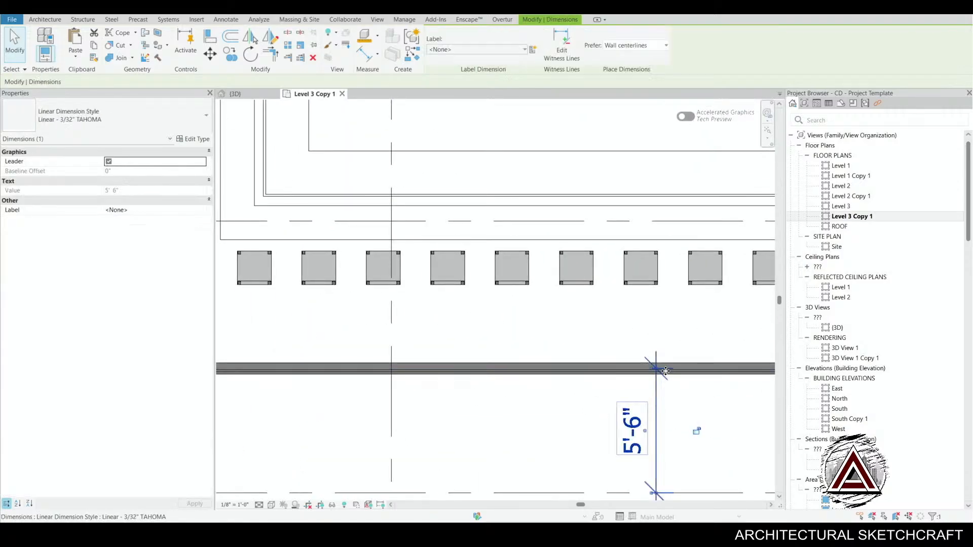
{"action": "scroll", "coordinate": [661, 370], "scroll_direction": "up", "scroll_amount": 2}
{"action": "left_click_drag", "start_coordinate": [652, 379], "coordinate": [651, 378]}
{"action": "scroll", "coordinate": [653, 378], "scroll_direction": "down", "scroll_amount": 2}
{"action": "middle_click_drag", "start_coordinate": [462, 465], "coordinate": [775, 452]}
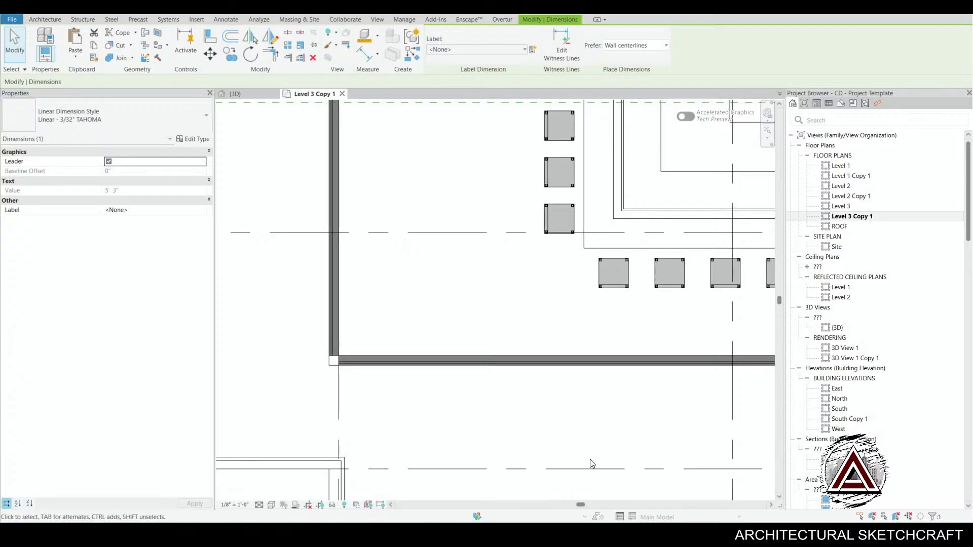
- Place an aligned dimension west of the west storefront wall, from the north interior wall's face to the southwest corner mullion's outer face
{"action": "scroll", "coordinate": [588, 463], "scroll_direction": "down", "scroll_amount": 2}
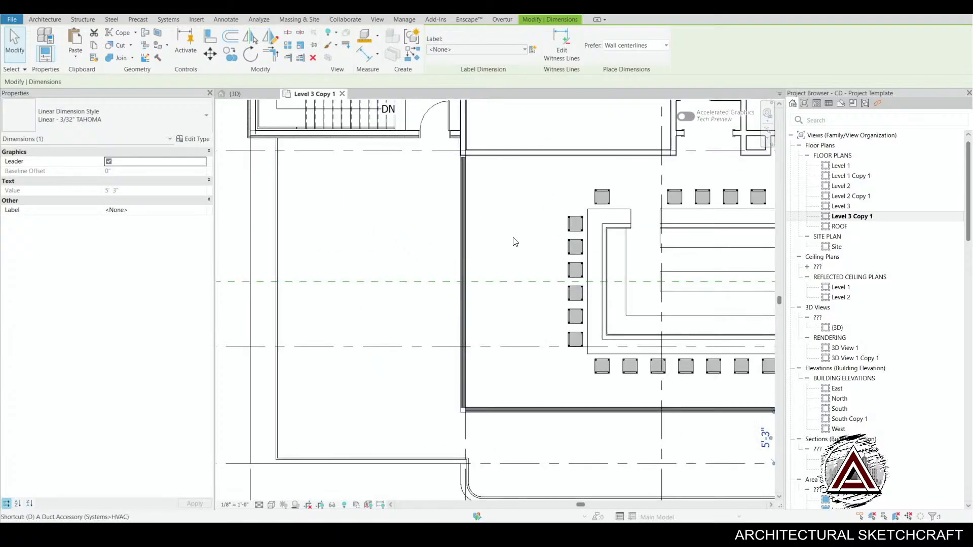
{"action": "key", "text": "d"}
{"action": "key", "text": "i"}
{"action": "scroll", "coordinate": [445, 147], "scroll_direction": "up", "scroll_amount": 4}
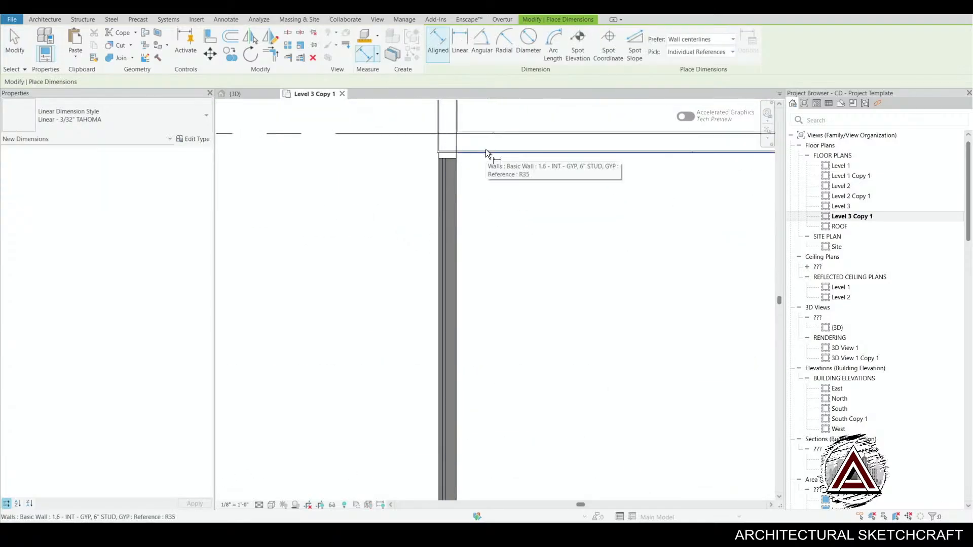
{"action": "scroll", "coordinate": [485, 149], "scroll_direction": "down", "scroll_amount": 4}
{"action": "middle_click_drag", "start_coordinate": [485, 151], "coordinate": [518, 359]}
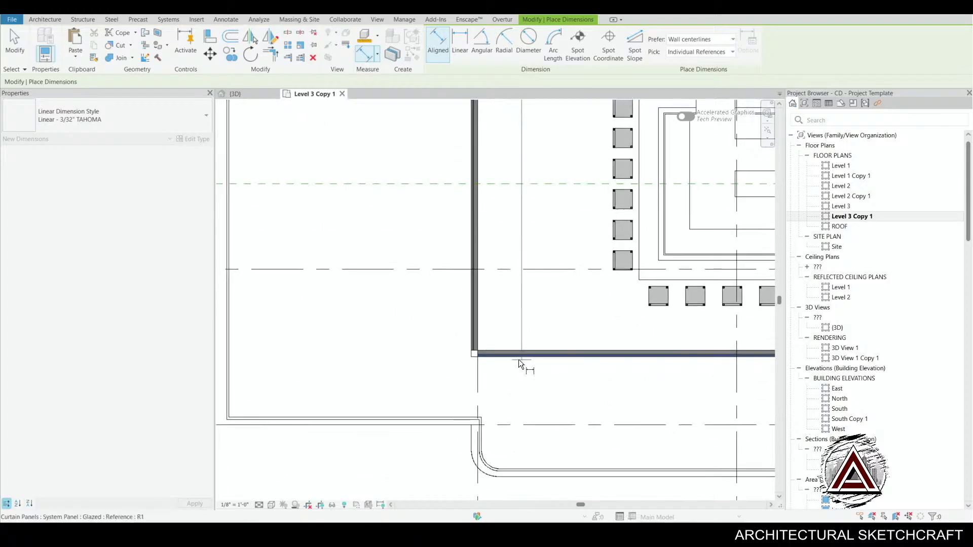
{"action": "left_click", "coordinate": [470, 360]}
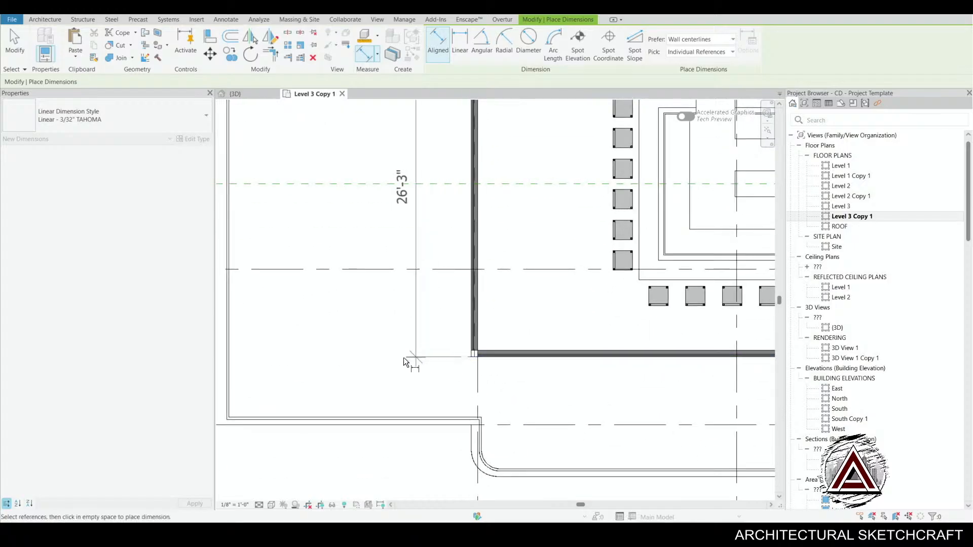
{"action": "left_click", "coordinate": [389, 365]}
{"action": "scroll", "coordinate": [373, 368], "scroll_direction": "down", "scroll_amount": 2}
{"action": "middle_click_drag", "start_coordinate": [381, 401], "coordinate": [347, 417]}
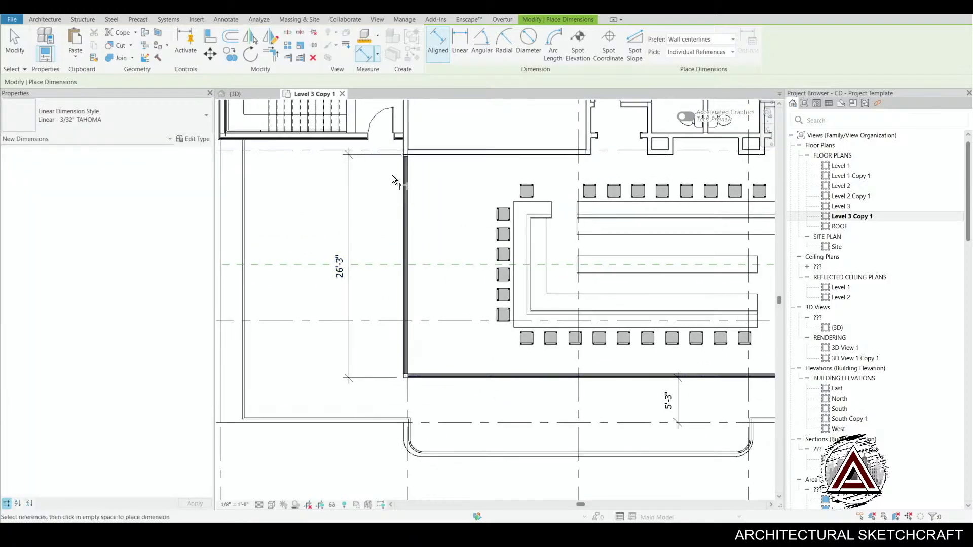
- Extend the west storefront wall's north end to the adjoining interior wall's face, giving the wall a length of 26'-3"
{"action": "scroll", "coordinate": [392, 175], "scroll_direction": "up", "scroll_amount": 5}
{"action": "key", "text": "Escape"}
{"action": "left_click", "coordinate": [433, 148]}
{"action": "scroll", "coordinate": [425, 189], "scroll_direction": "up", "scroll_amount": 1}
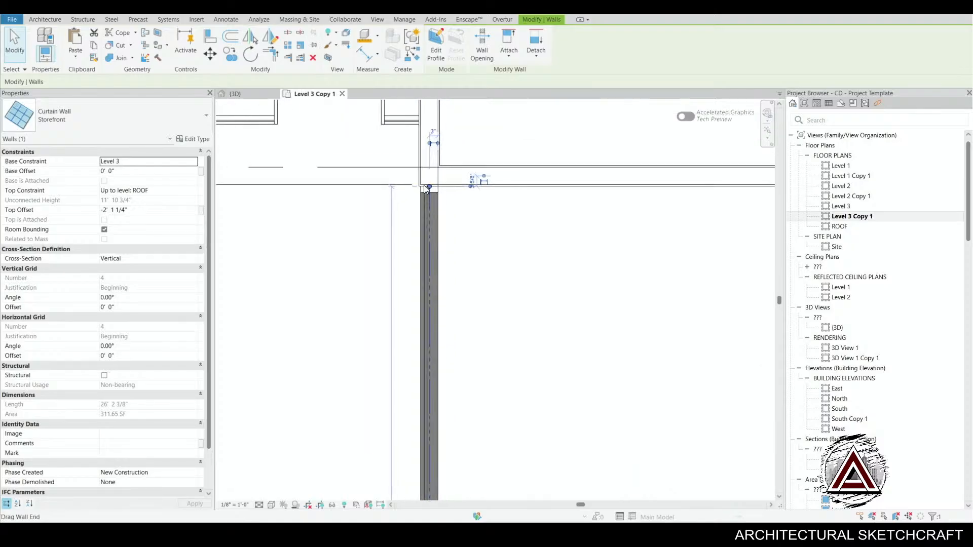
{"action": "scroll", "coordinate": [424, 184], "scroll_direction": "up", "scroll_amount": 2}
{"action": "left_click_drag", "start_coordinate": [434, 193], "coordinate": [435, 189]}
{"action": "scroll", "coordinate": [497, 263], "scroll_direction": "down", "scroll_amount": 2}
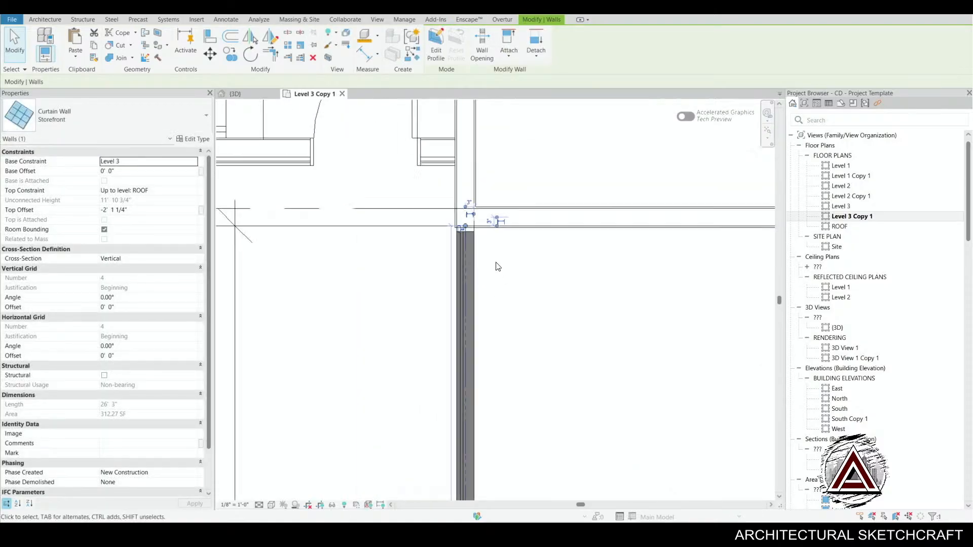
{"action": "middle_click_drag", "start_coordinate": [507, 363], "coordinate": [573, 161]}
{"action": "scroll", "coordinate": [556, 161], "scroll_direction": "down", "scroll_amount": 2}
{"action": "middle_click_drag", "start_coordinate": [601, 292], "coordinate": [585, 282]}
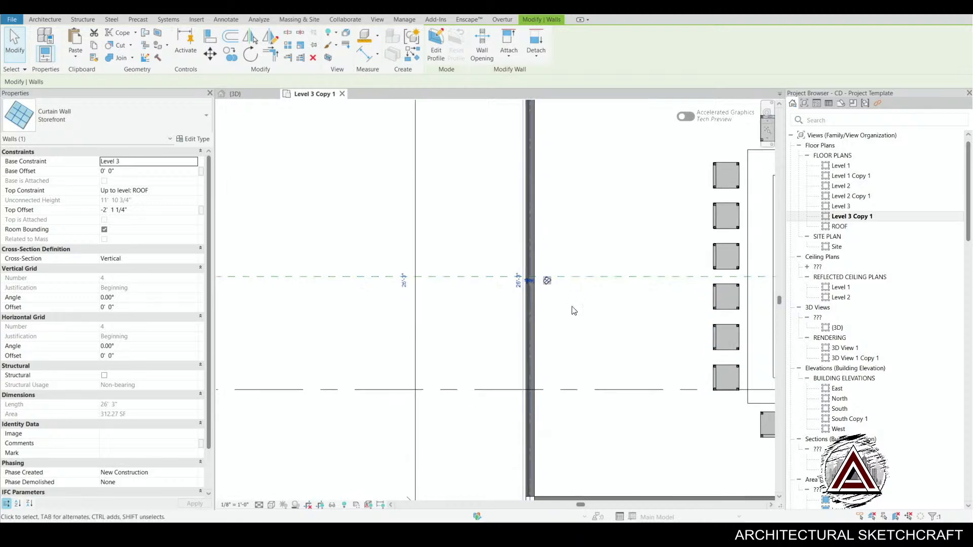
{"action": "key", "text": "Escape"}
- In the 3D view, place three vertical curtain grid lines dividing the south storefront wall into four bays of 15'-0 3/4"
{"action": "middle_click_drag", "start_coordinate": [608, 364], "coordinate": [485, 224]}
{"action": "scroll", "coordinate": [369, 378], "scroll_direction": "down", "scroll_amount": 5}
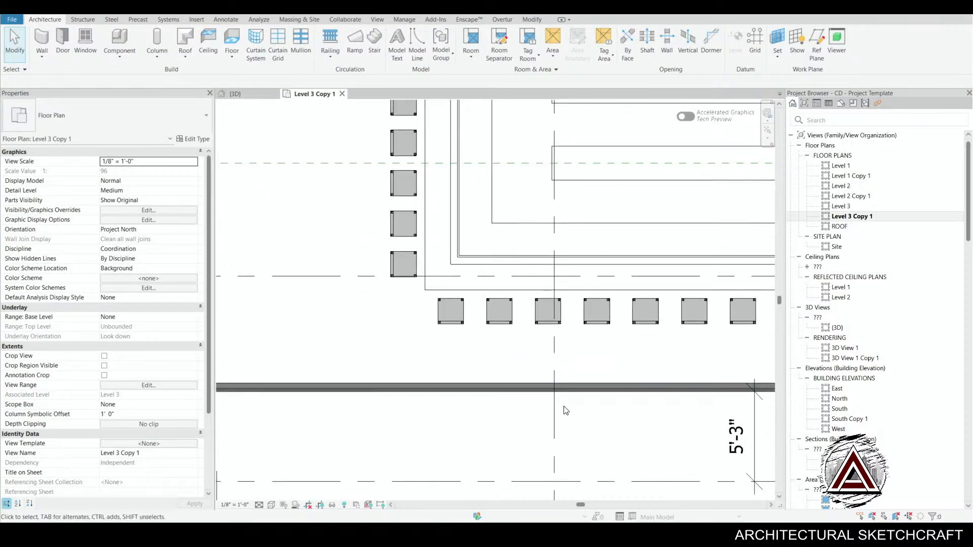
{"action": "left_click", "coordinate": [235, 94]}
{"action": "middle_click_drag", "start_coordinate": [312, 170], "coordinate": [518, 356], "text": "shift"}
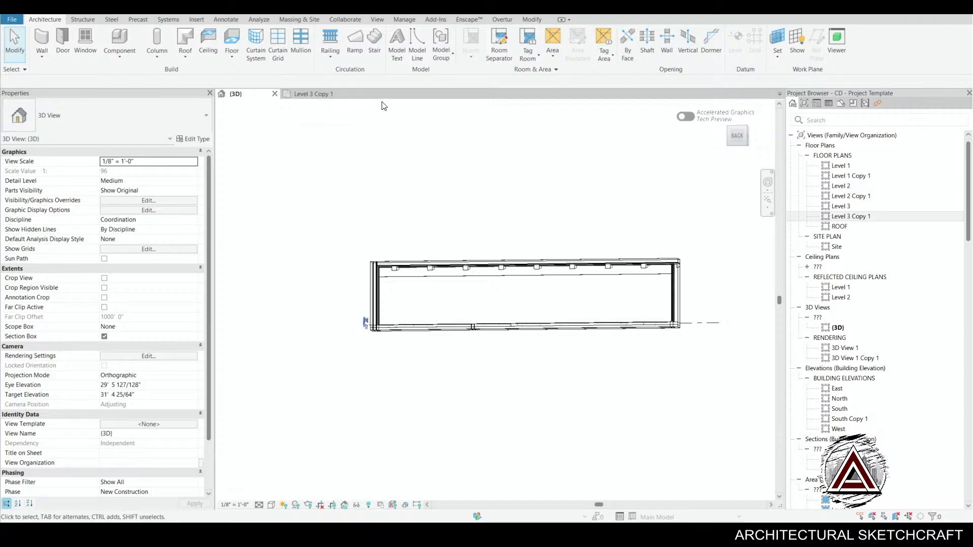
{"action": "left_click", "coordinate": [278, 50]}
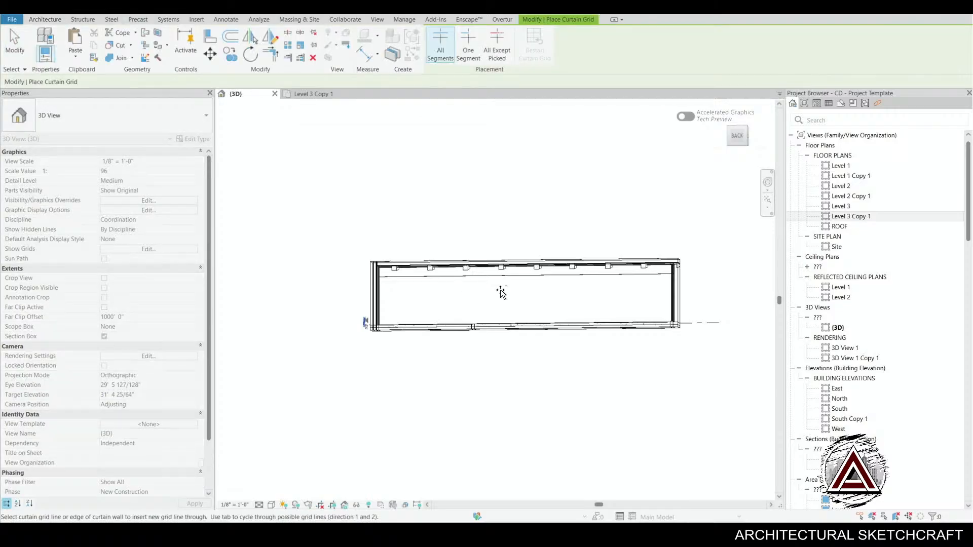
{"action": "left_click", "coordinate": [524, 323]}
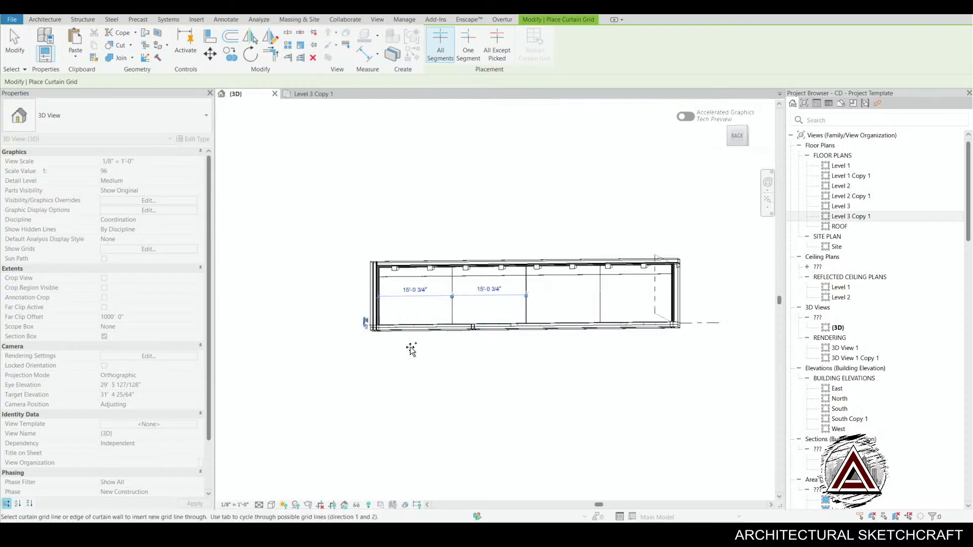
- Add a vertical curtain grid line at the midpoint of each south storefront bay, spacing the lines 7'-6 3/8" apart
{"action": "scroll", "coordinate": [411, 350], "scroll_direction": "up", "scroll_amount": 3}
{"action": "middle_click_drag", "start_coordinate": [473, 365], "coordinate": [407, 303], "text": "shift"}
{"action": "left_click", "coordinate": [412, 307]}
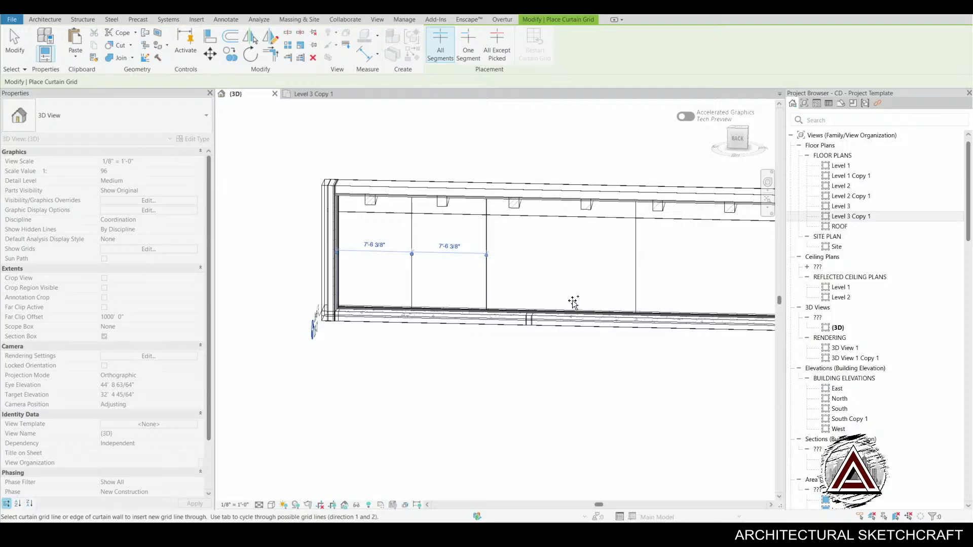
{"action": "middle_click_drag", "start_coordinate": [586, 353], "coordinate": [443, 361]}
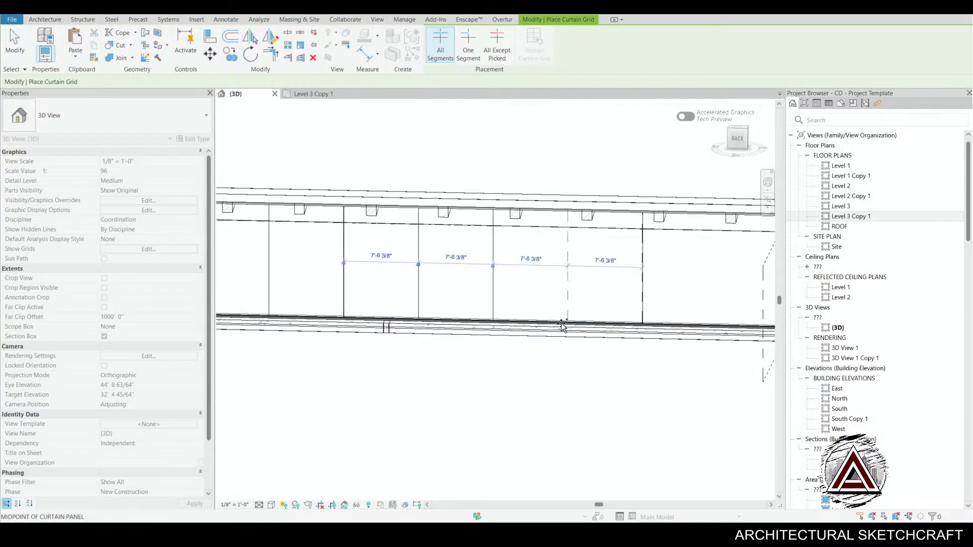
{"action": "middle_click_drag", "start_coordinate": [562, 327], "coordinate": [567, 382], "text": "shift"}
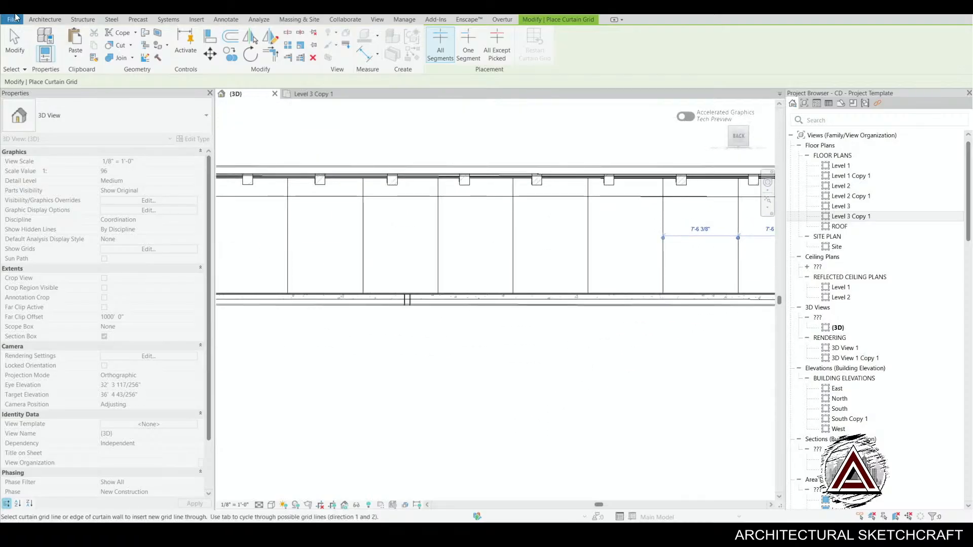
- Place 6"x6" - BLACK rectangular mullions on the south storefront's horizontal grid line and on every second vertical grid line
{"action": "left_click", "coordinate": [44, 20]}
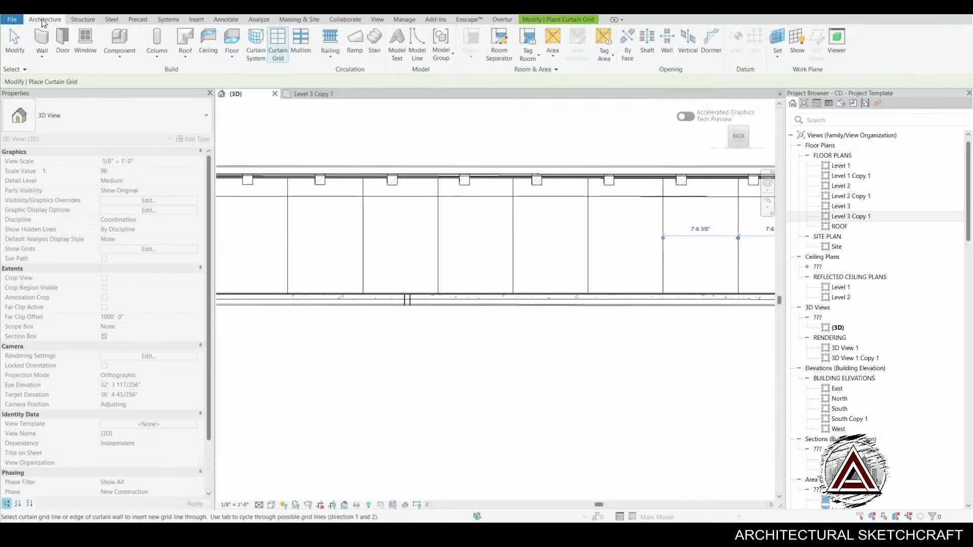
{"action": "left_click", "coordinate": [301, 43]}
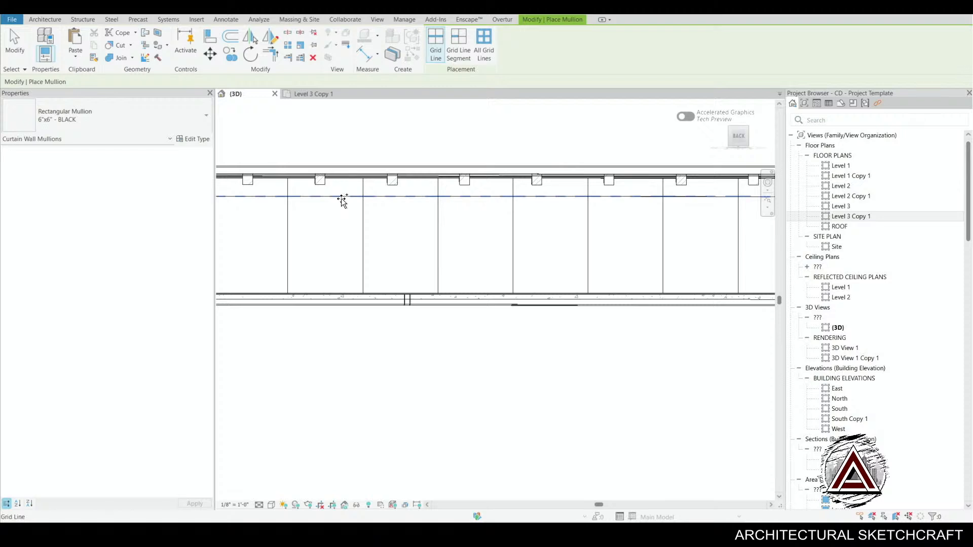
{"action": "middle_click_drag", "start_coordinate": [491, 341], "coordinate": [528, 330], "text": "shift"}
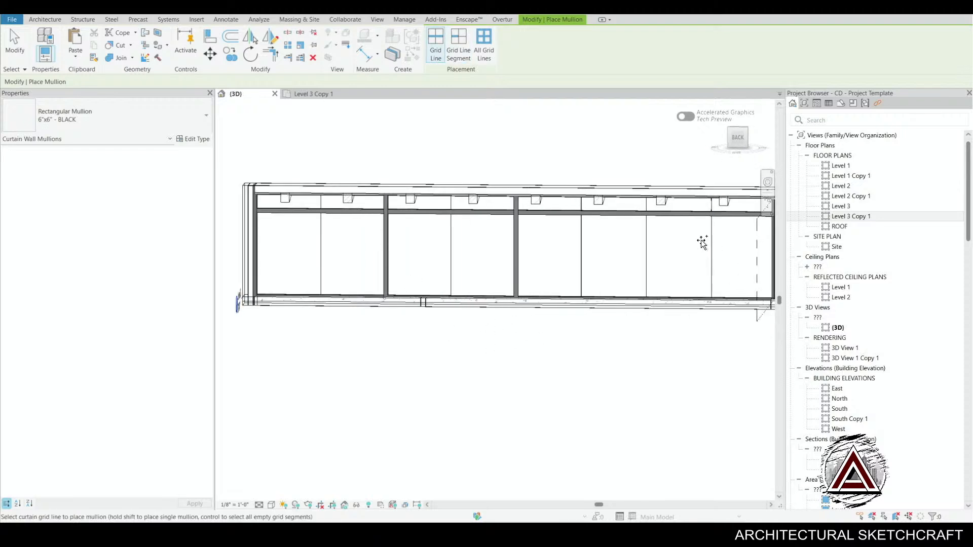
{"action": "middle_click_drag", "start_coordinate": [640, 304], "coordinate": [406, 375], "text": "shift"}
- Place 2.5" x 6" rectangular mullions on the remaining vertical grid lines of the south storefront, both below and above the horizontal mullion
{"action": "left_click", "coordinate": [108, 111]}
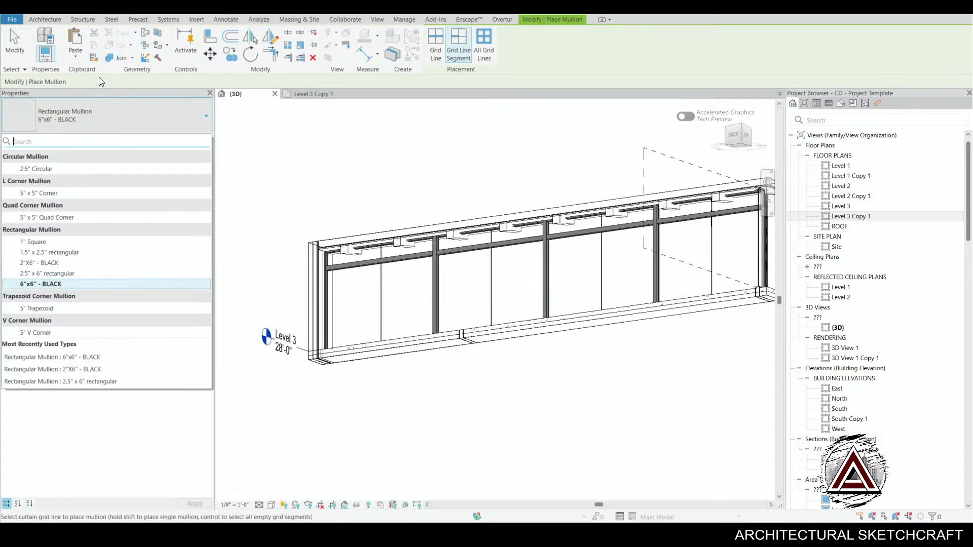
{"action": "left_click", "coordinate": [115, 283]}
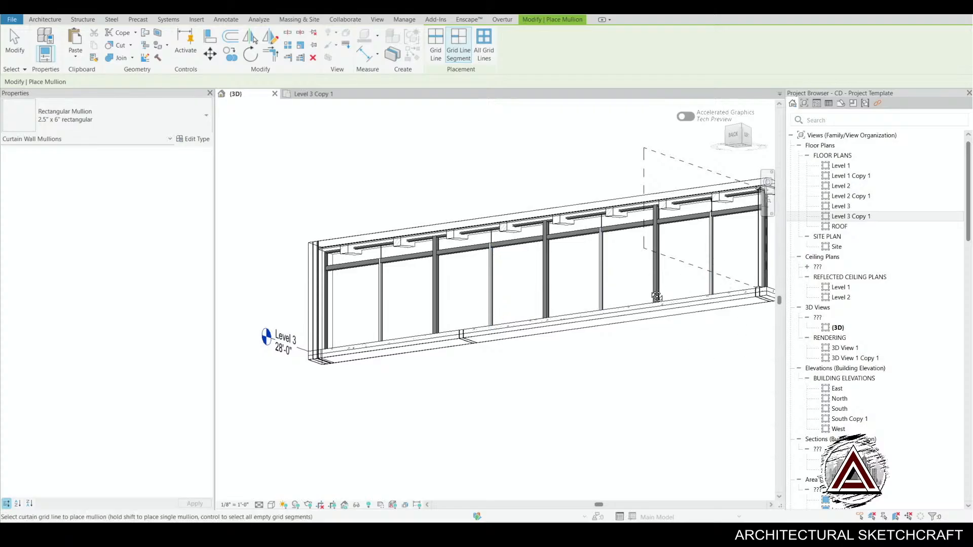
{"action": "middle_click_drag", "start_coordinate": [656, 297], "coordinate": [745, 345], "text": "shift"}
{"action": "scroll", "coordinate": [710, 201], "scroll_direction": "up", "scroll_amount": 3}
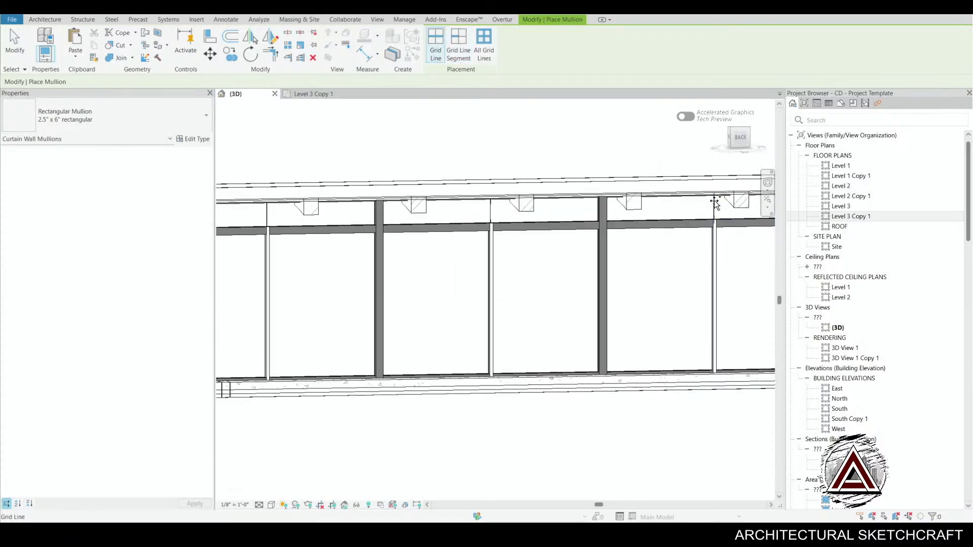
{"action": "left_click", "coordinate": [715, 201]}
{"action": "left_click", "coordinate": [489, 211]}
{"action": "middle_click_drag", "start_coordinate": [476, 264], "coordinate": [638, 266]}
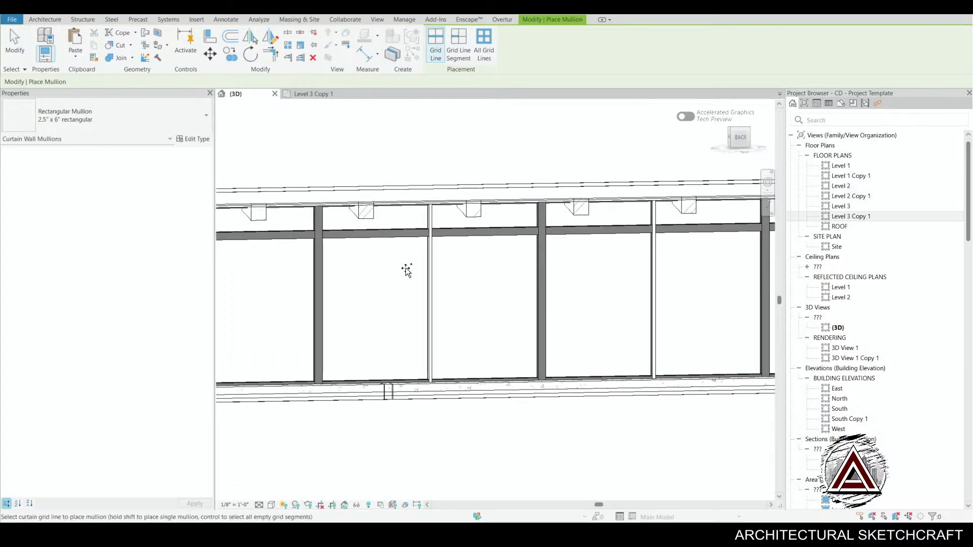
{"action": "middle_click_drag", "start_coordinate": [407, 270], "coordinate": [521, 274]}
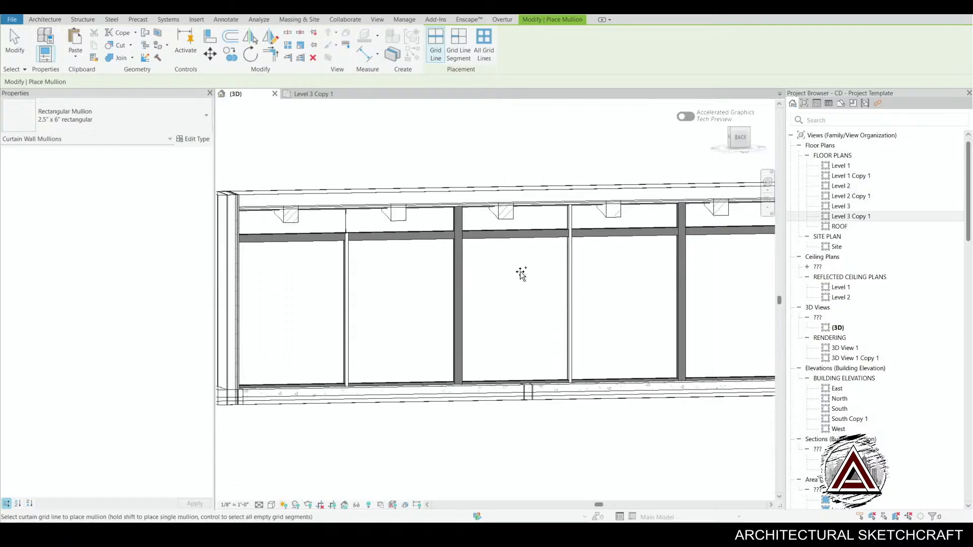
{"action": "left_click", "coordinate": [344, 215]}
- Select all visible 2.5" x 6" mullions in the 3D view and change their type to 2"X6" - BLACK
{"action": "key", "text": "Escape"}
{"action": "key", "text": "Escape"}
{"action": "right_click", "coordinate": [347, 209]}
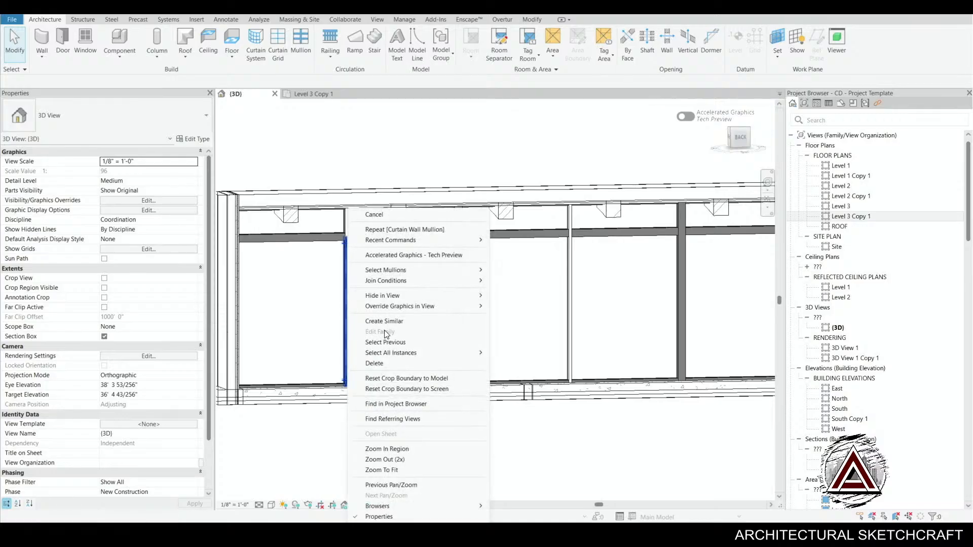
{"action": "mouse_move", "coordinate": [404, 353]}
{"action": "left_click", "coordinate": [539, 361]}
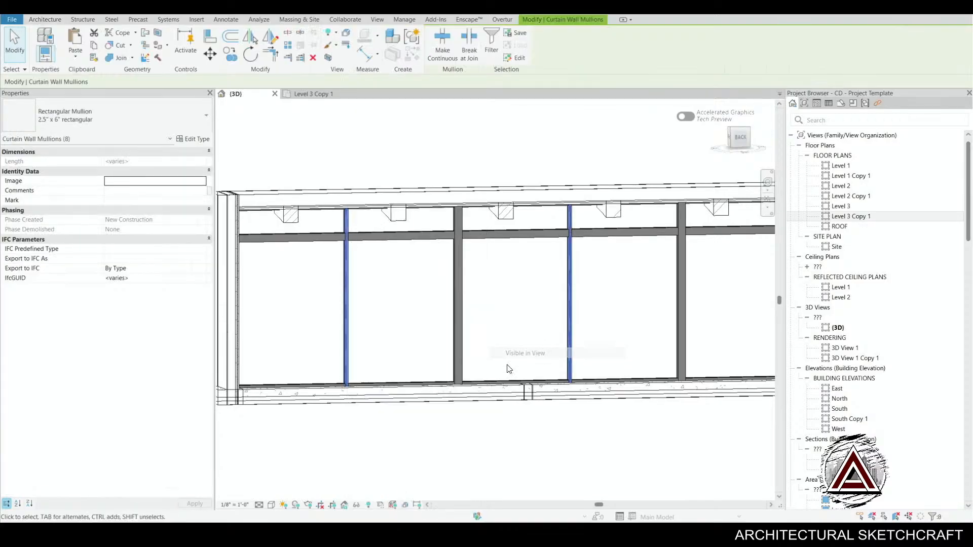
{"action": "left_click", "coordinate": [200, 117]}
{"action": "left_click", "coordinate": [127, 217]}
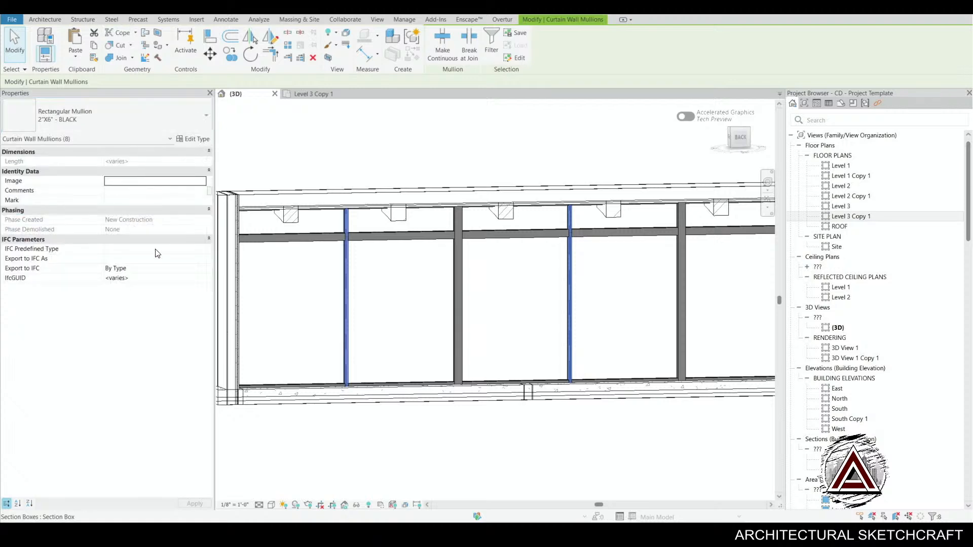
- Clear the mullion selection and return to the Level 3 Copy 1 plan to examine the south storefront's mullion layout around the bar
{"action": "left_click", "coordinate": [417, 464]}
{"action": "scroll", "coordinate": [456, 435], "scroll_direction": "down", "scroll_amount": 1}
{"action": "middle_click_drag", "start_coordinate": [527, 474], "coordinate": [405, 152]}
{"action": "left_click", "coordinate": [325, 94]}
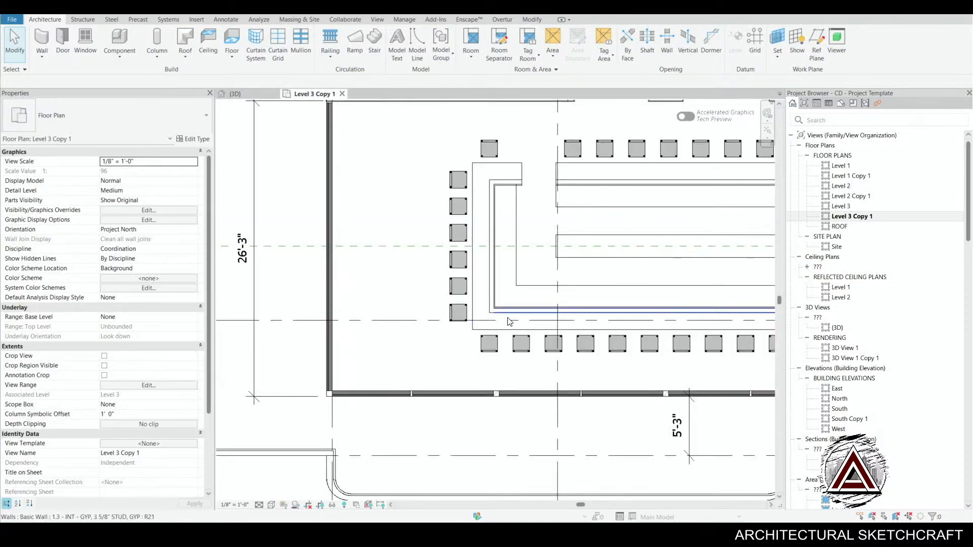
{"action": "scroll", "coordinate": [608, 395], "scroll_direction": "down", "scroll_amount": 3}
{"action": "scroll", "coordinate": [643, 419], "scroll_direction": "up", "scroll_amount": 1}
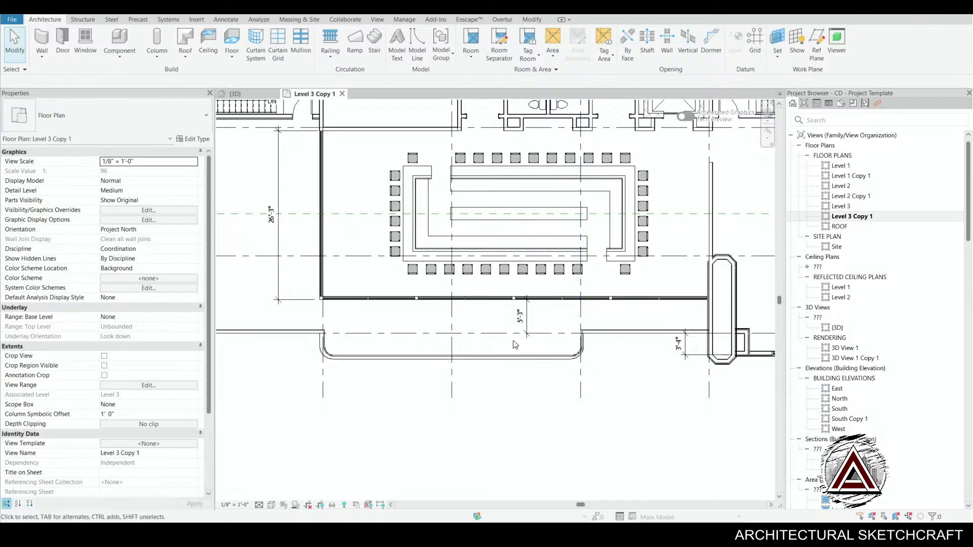
- In the 3D view, add a vertical curtain grid line at the midpoint of the west storefront
{"action": "middle_click_drag", "start_coordinate": [688, 323], "coordinate": [616, 336]}
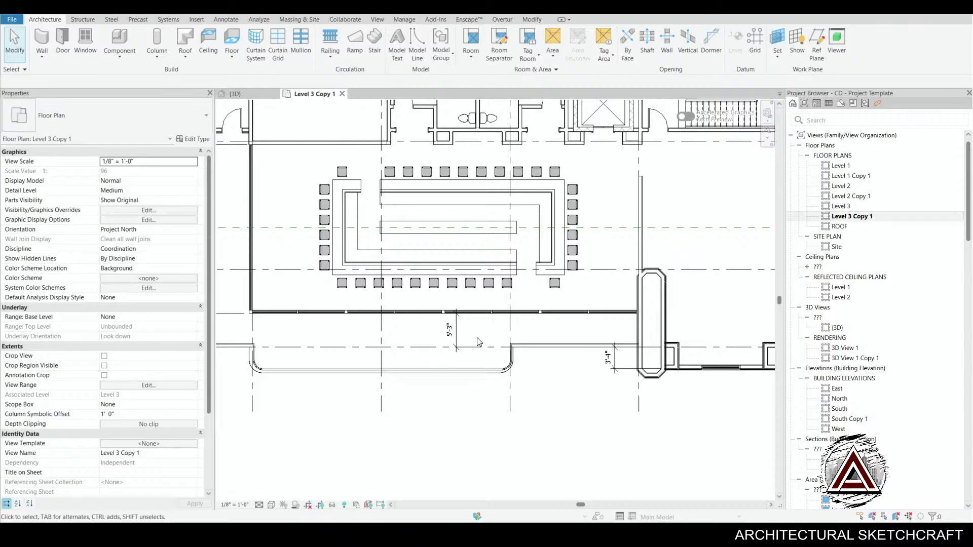
{"action": "mouse_move", "coordinate": [592, 415]}
{"action": "middle_mouse_down"}
{"action": "mouse_move", "coordinate": [537, 441]}
{"action": "mouse_move", "coordinate": [599, 404]}
{"action": "middle_mouse_up"}
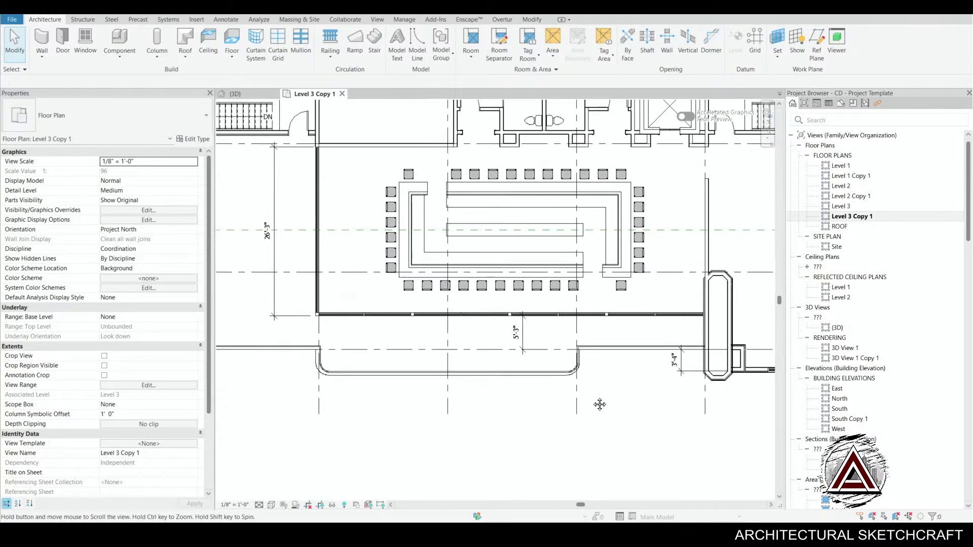
{"action": "left_click", "coordinate": [237, 93]}
{"action": "middle_click_drag", "start_coordinate": [507, 400], "coordinate": [651, 426], "text": "shift"}
{"action": "left_click", "coordinate": [652, 366]}
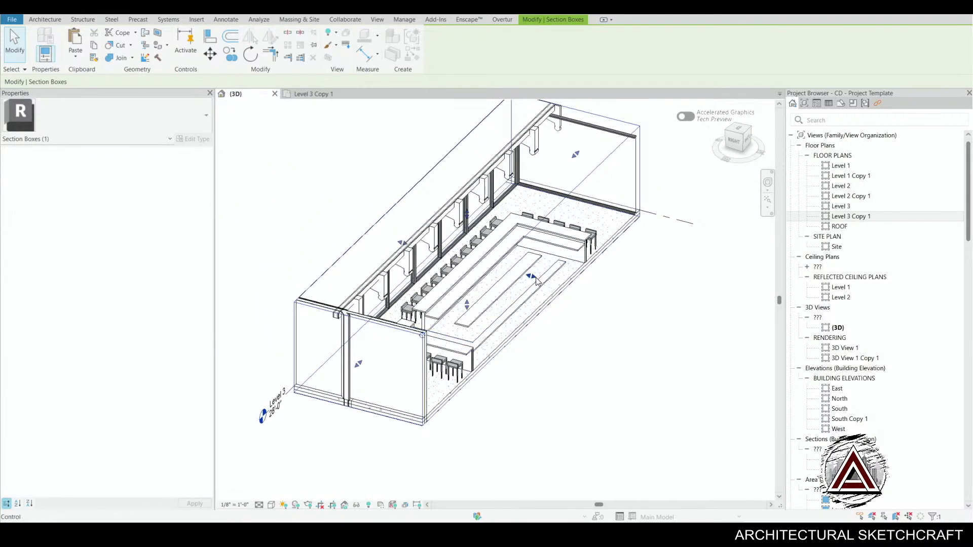
{"action": "middle_click_drag", "start_coordinate": [538, 281], "coordinate": [317, 196], "text": "shift"}
{"action": "left_click", "coordinate": [51, 19]}
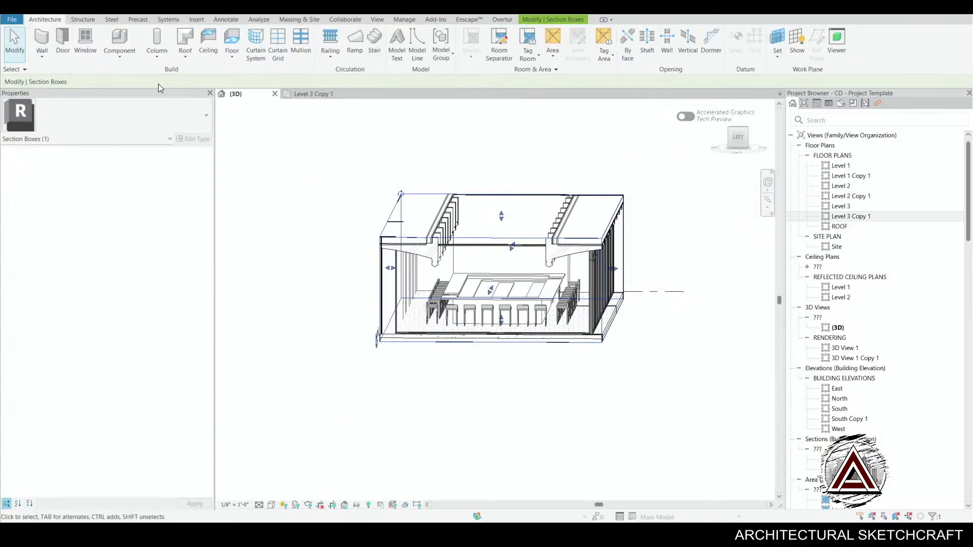
{"action": "left_click", "coordinate": [281, 45]}
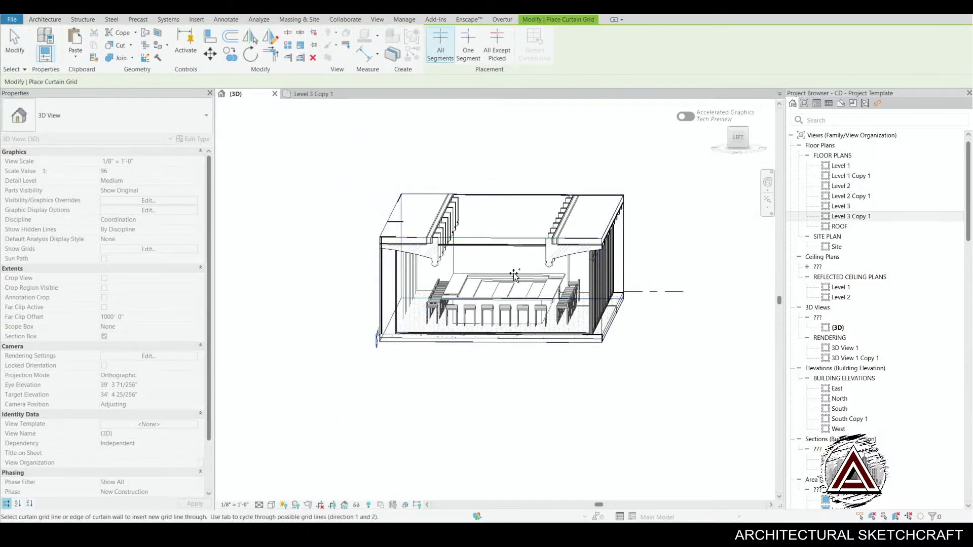
{"action": "left_click", "coordinate": [491, 242]}
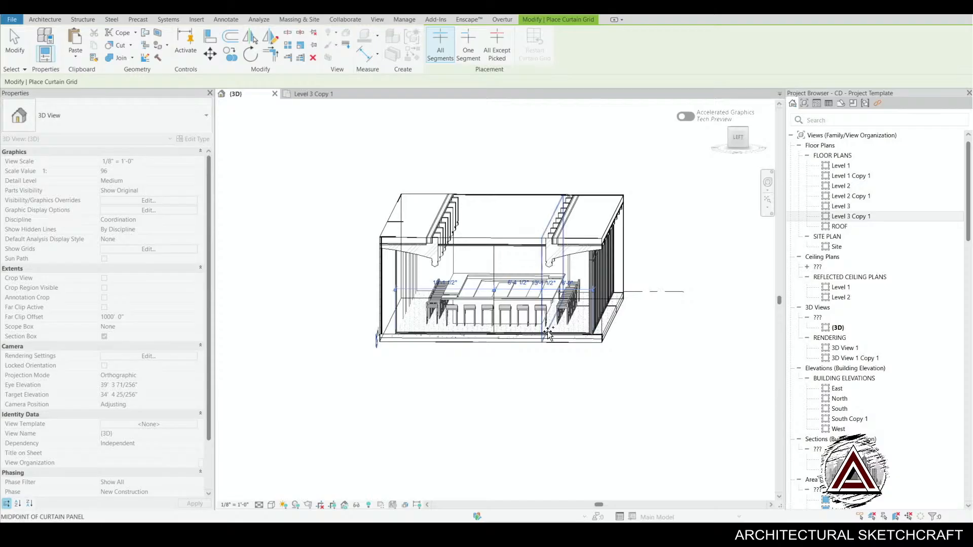
- Add two more vertical curtain grid lines to the west storefront, one at the midpoint of each half
{"action": "mouse_move", "coordinate": [549, 340]}
{"action": "middle_mouse_down", "text": "shift"}
{"action": "mouse_move", "coordinate": [597, 376]}
{"action": "mouse_move", "coordinate": [539, 326]}
{"action": "middle_mouse_up", "text": "shift"}
{"action": "scroll", "coordinate": [548, 327], "scroll_direction": "up", "scroll_amount": 2}
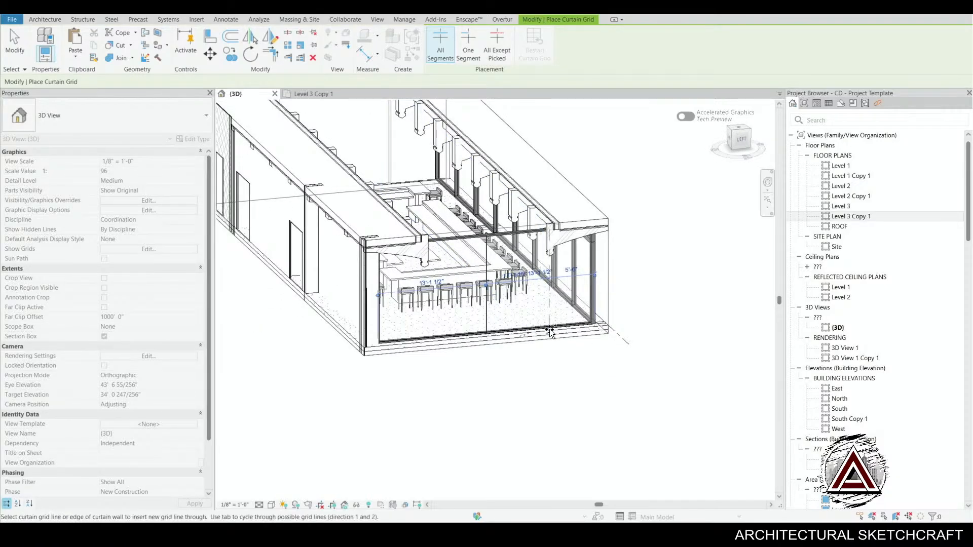
{"action": "scroll", "coordinate": [548, 331], "scroll_direction": "up", "scroll_amount": 3}
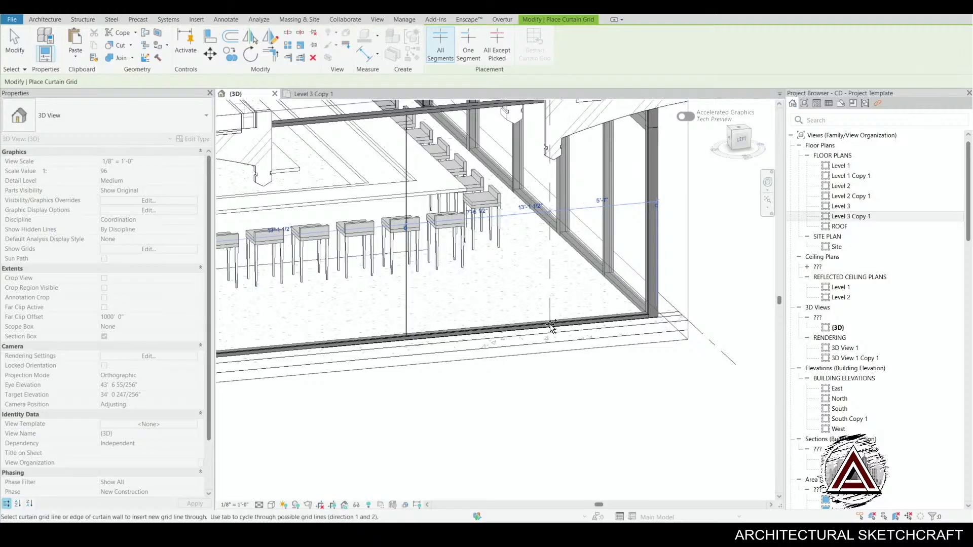
{"action": "left_click", "coordinate": [538, 326]}
{"action": "middle_click_drag", "start_coordinate": [473, 384], "coordinate": [677, 369]}
{"action": "left_click", "coordinate": [484, 331]}
{"action": "scroll", "coordinate": [513, 341], "scroll_direction": "down", "scroll_amount": 1}
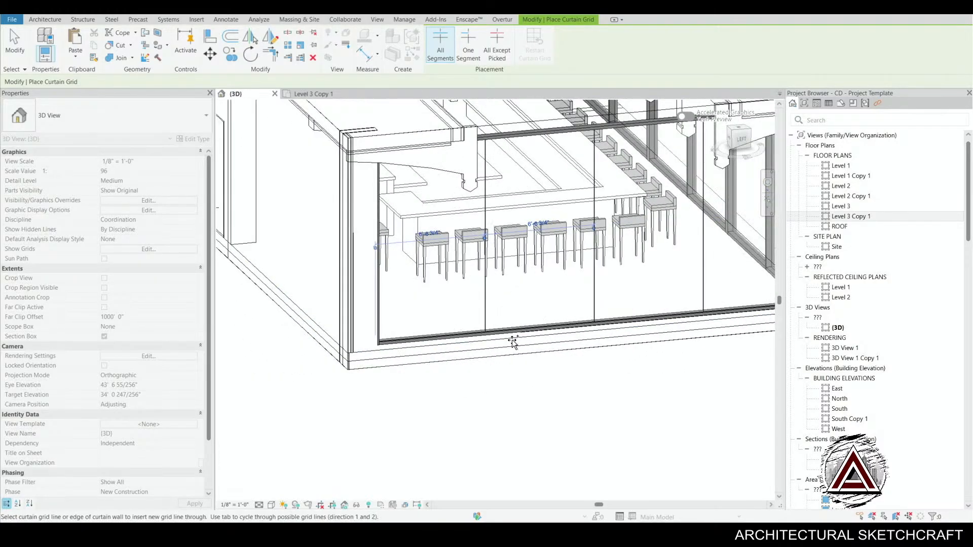
- Add a horizontal curtain grid line across the west storefront 2'-0" below its top
{"action": "middle_click_drag", "start_coordinate": [513, 341], "coordinate": [481, 308], "text": "shift"}
{"action": "middle_click_drag", "start_coordinate": [554, 358], "coordinate": [549, 394]}
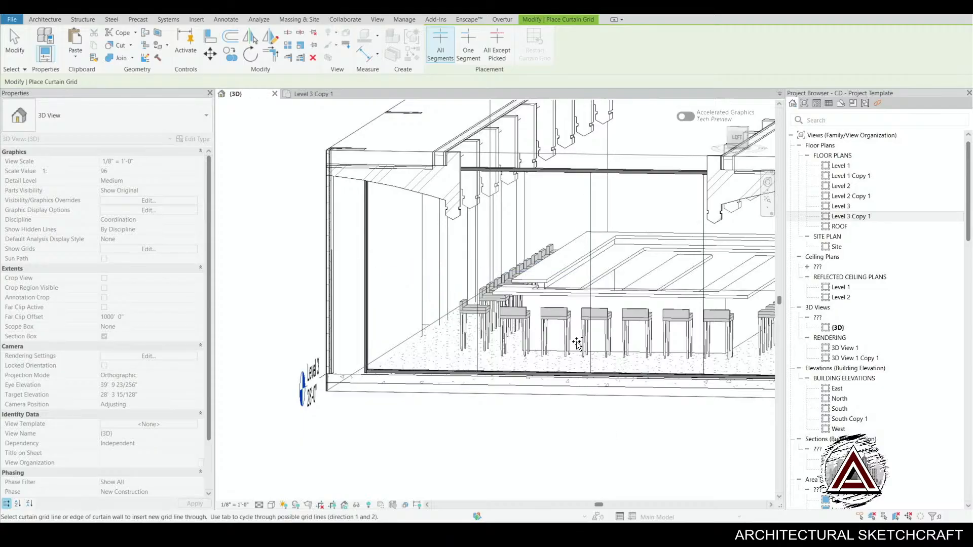
{"action": "scroll", "coordinate": [576, 341], "scroll_direction": "down", "scroll_amount": 4}
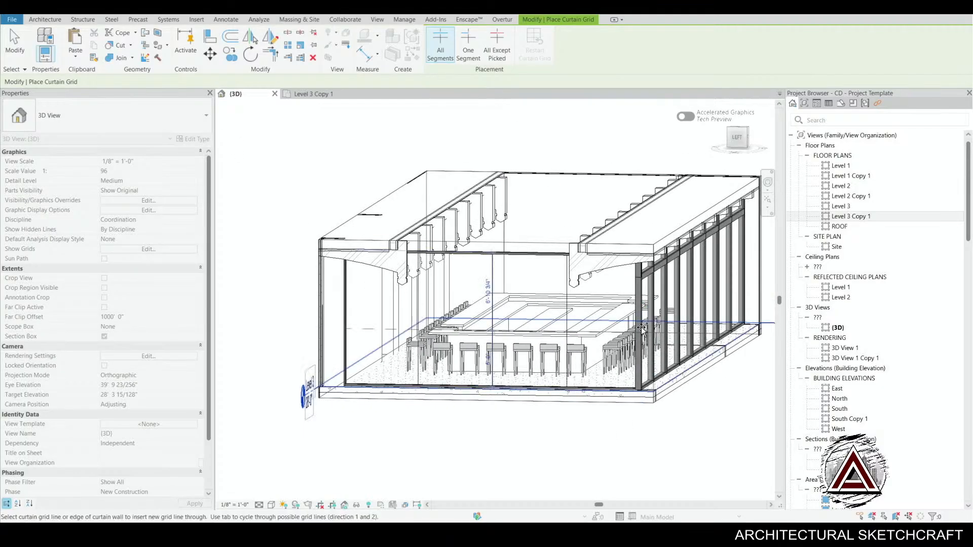
{"action": "left_click", "coordinate": [634, 278]}
{"action": "middle_click_drag", "start_coordinate": [556, 490], "coordinate": [476, 434], "text": "shift"}
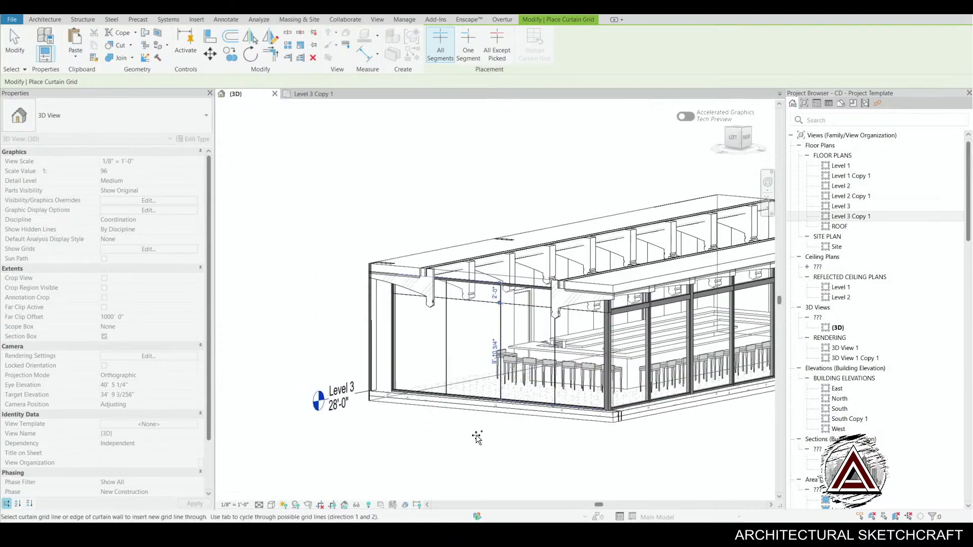
- Place a 2"X6" - BLACK rectangular mullion on the west storefront's middle vertical grid line
{"action": "left_click", "coordinate": [59, 20]}
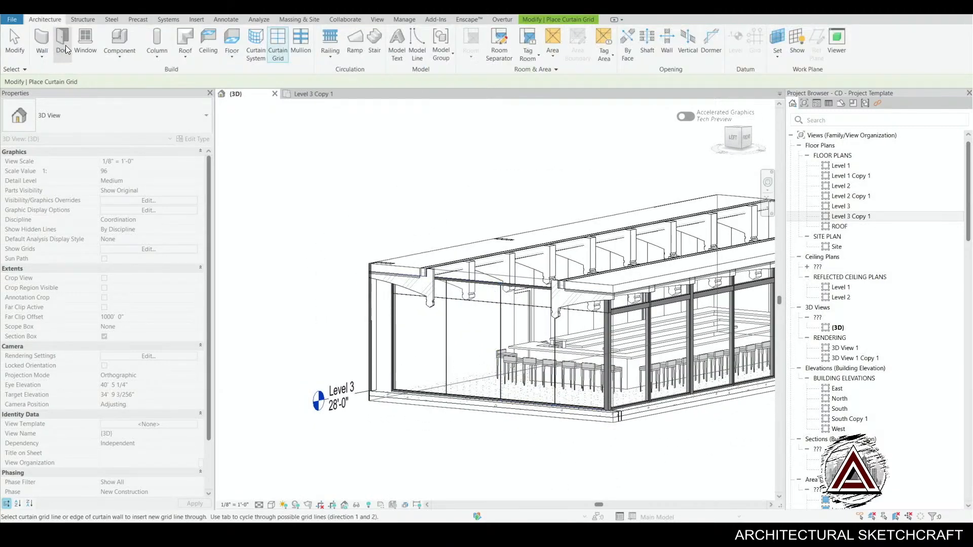
{"action": "left_click", "coordinate": [300, 38]}
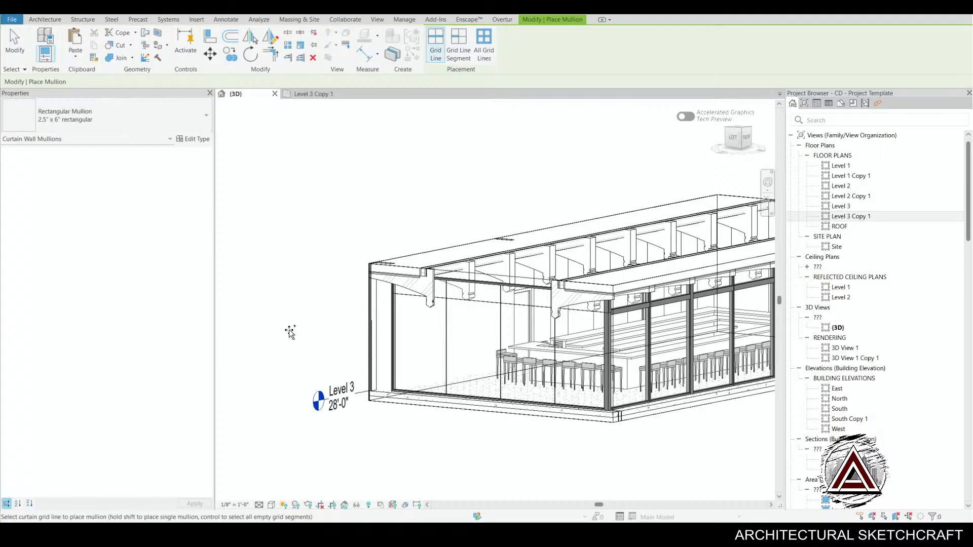
{"action": "left_click", "coordinate": [167, 118]}
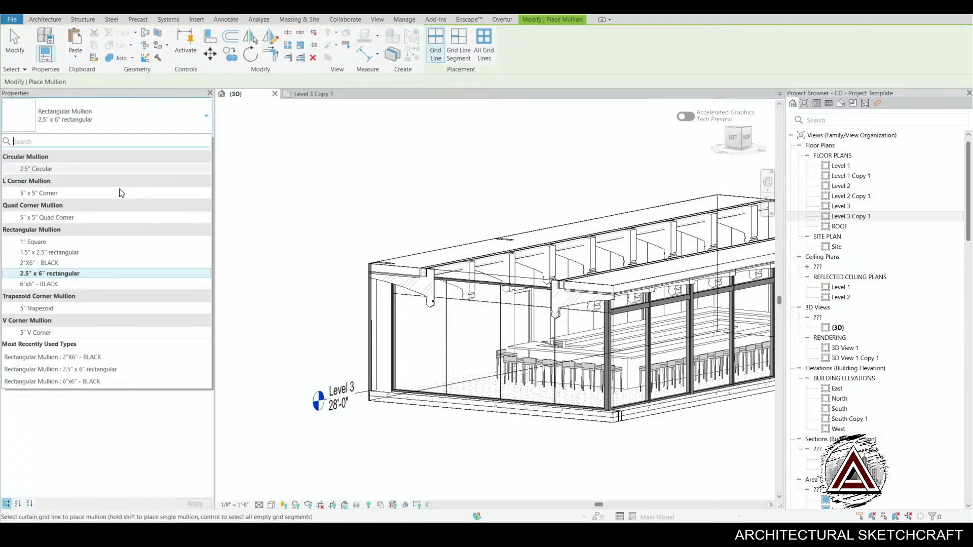
{"action": "left_click", "coordinate": [101, 263]}
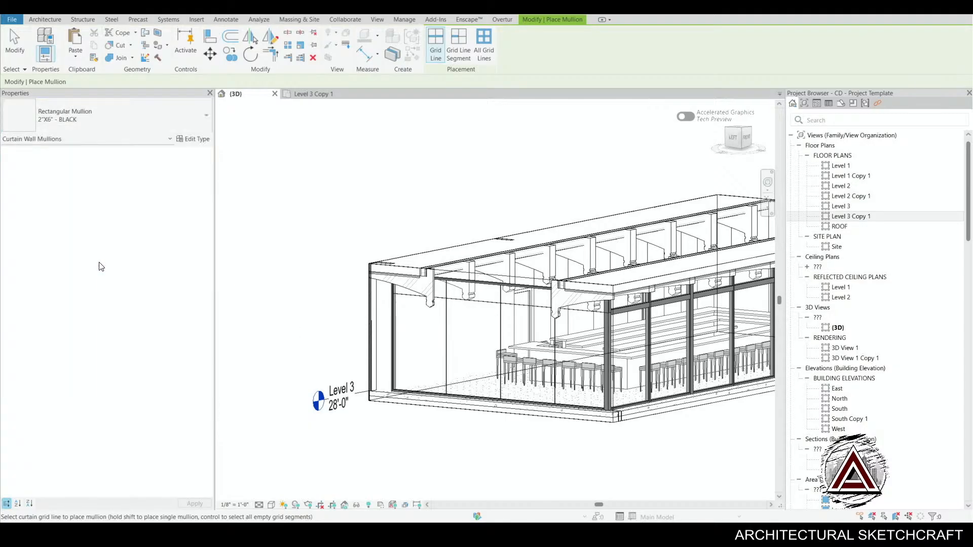
{"action": "left_click", "coordinate": [500, 367]}
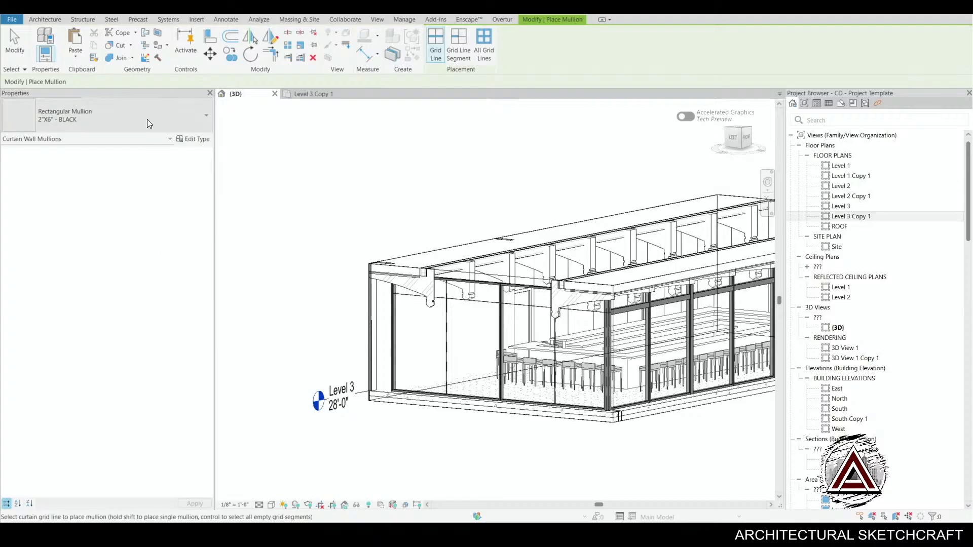
- Place 6"x6" - BLACK rectangular mullions on the west storefront's horizontal grid line and its two outer vertical grid lines
{"action": "left_click", "coordinate": [126, 130]}
{"action": "left_click", "coordinate": [72, 285]}
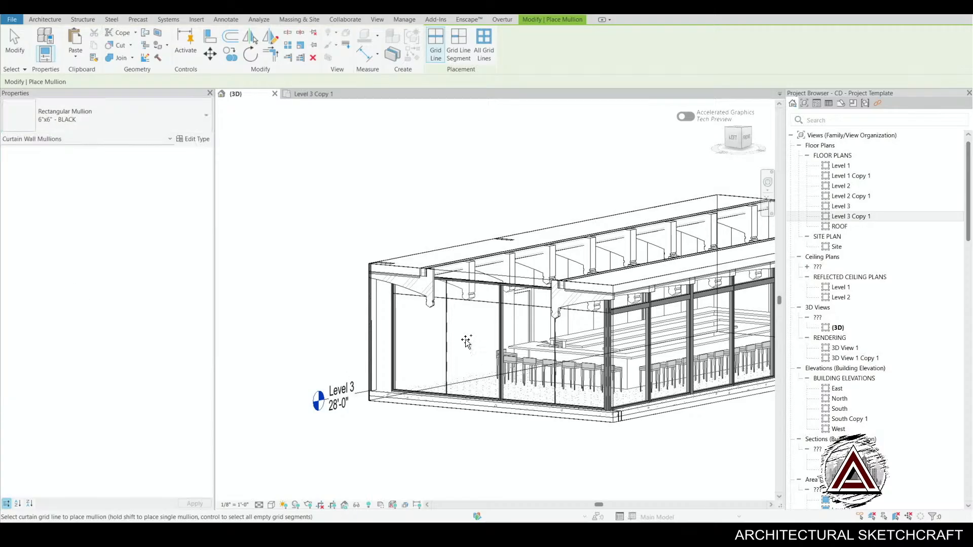
{"action": "left_click", "coordinate": [533, 304]}
{"action": "scroll", "coordinate": [529, 381], "scroll_direction": "down", "scroll_amount": 3}
{"action": "middle_click_drag", "start_coordinate": [601, 424], "coordinate": [456, 406], "text": "shift"}
{"action": "key", "text": "Escape"}
- Extend the top of the 3D view's section box upward to include the curved roof trusses
{"action": "left_click", "coordinate": [600, 327]}
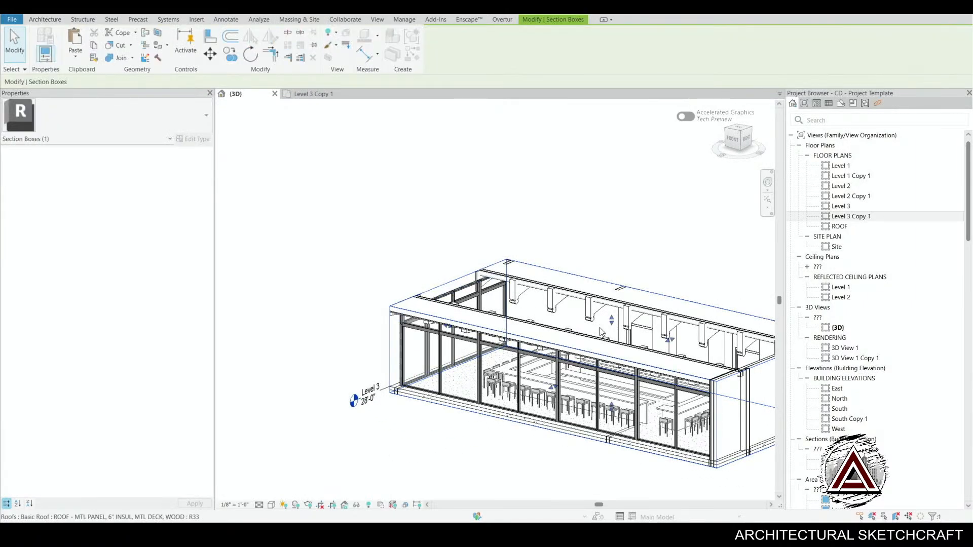
{"action": "mouse_move", "coordinate": [612, 324]}
{"action": "middle_mouse_down", "text": "shift"}
{"action": "mouse_move", "coordinate": [535, 437]}
{"action": "mouse_move", "coordinate": [612, 310]}
{"action": "middle_mouse_up", "text": "shift"}
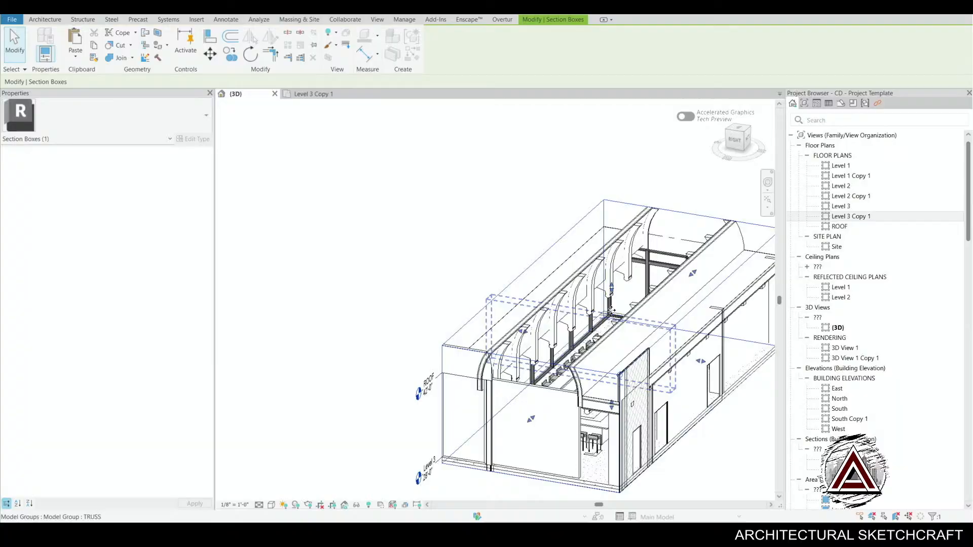
{"action": "left_click", "coordinate": [448, 204]}
- Switch to the Enscape render window and examine the west storefront's mullions in front of the bar
{"action": "left_click", "coordinate": [104, 337]}
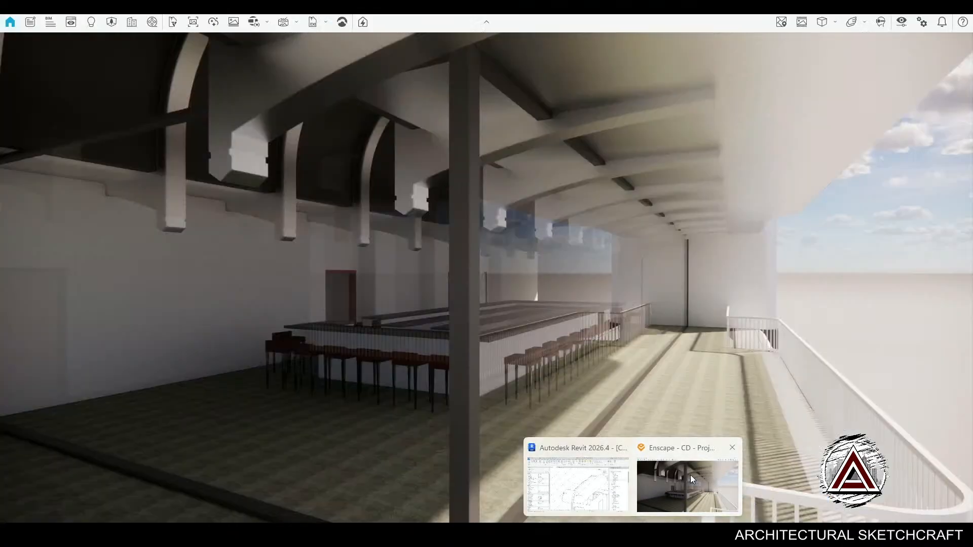
{"action": "left_click", "coordinate": [690, 475]}
{"action": "key", "text": "a"}
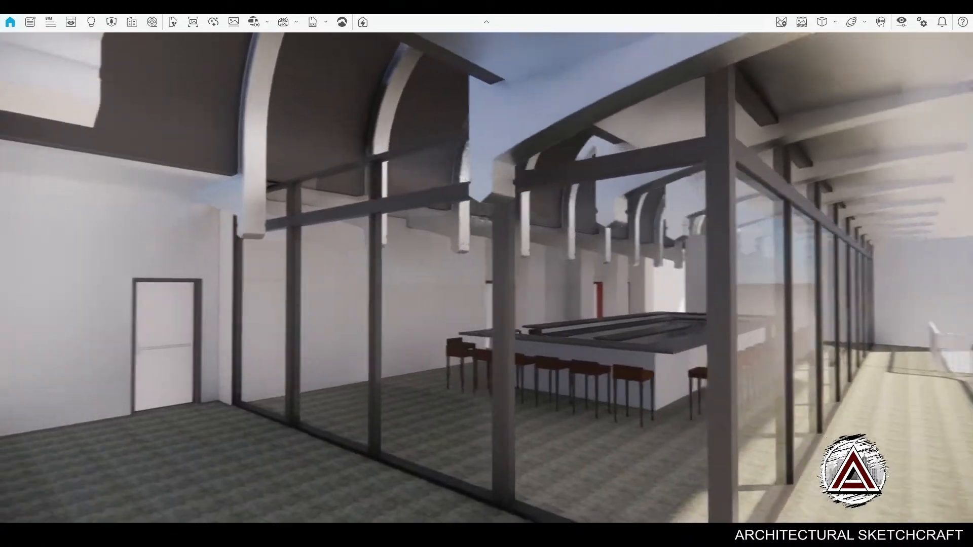
{"action": "key", "text": "a"}
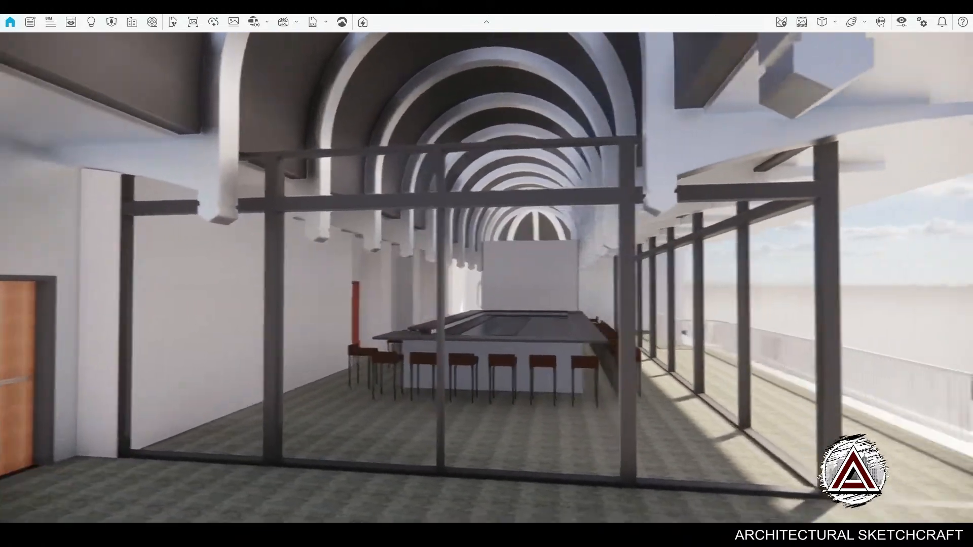
{"action": "key", "text": "d"}
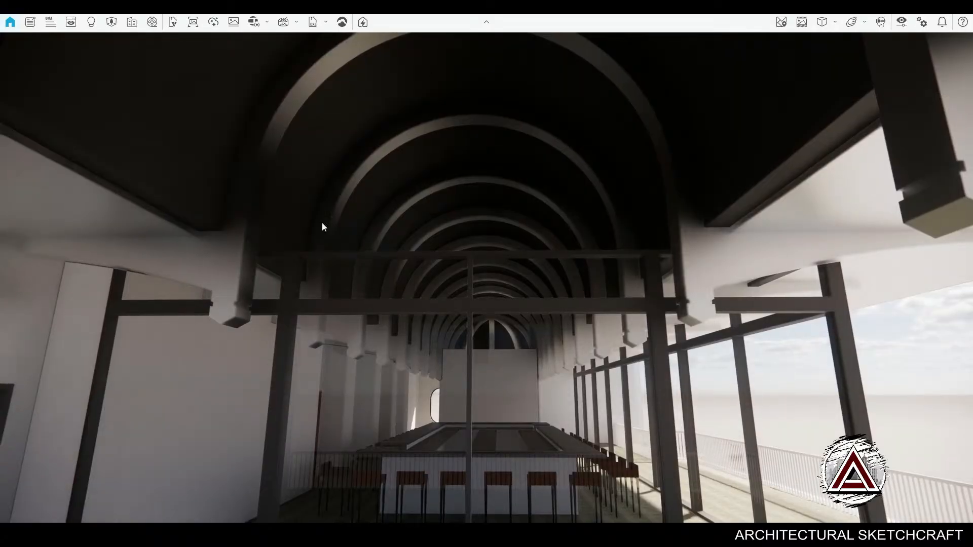
- Move outside beyond the terrace railing and inspect the south storefront along its full length
{"action": "left_click_drag", "start_coordinate": [677, 415], "coordinate": [304, 441]}
{"action": "key", "text": "d"}
{"action": "key", "text": "s"}
{"action": "key", "text": "w"}
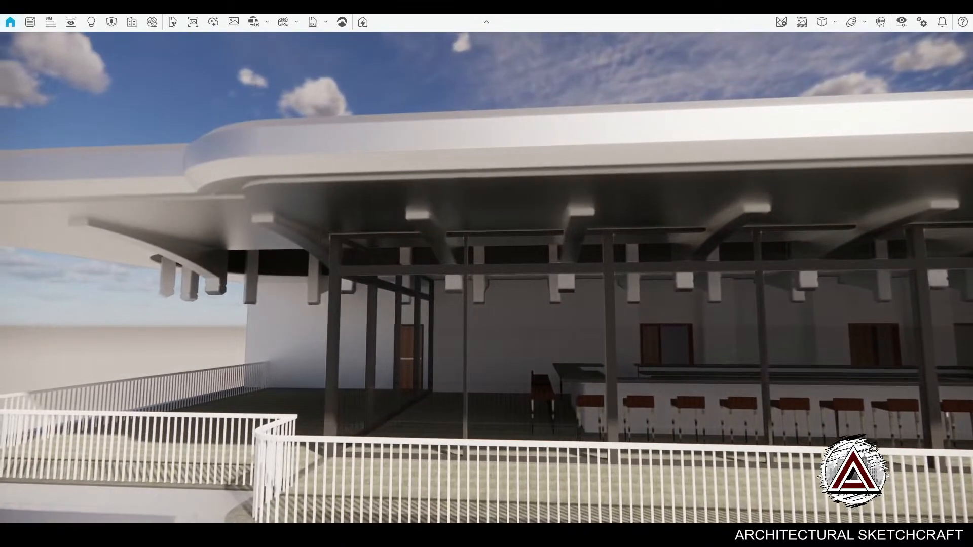
{"action": "key", "text": "d"}
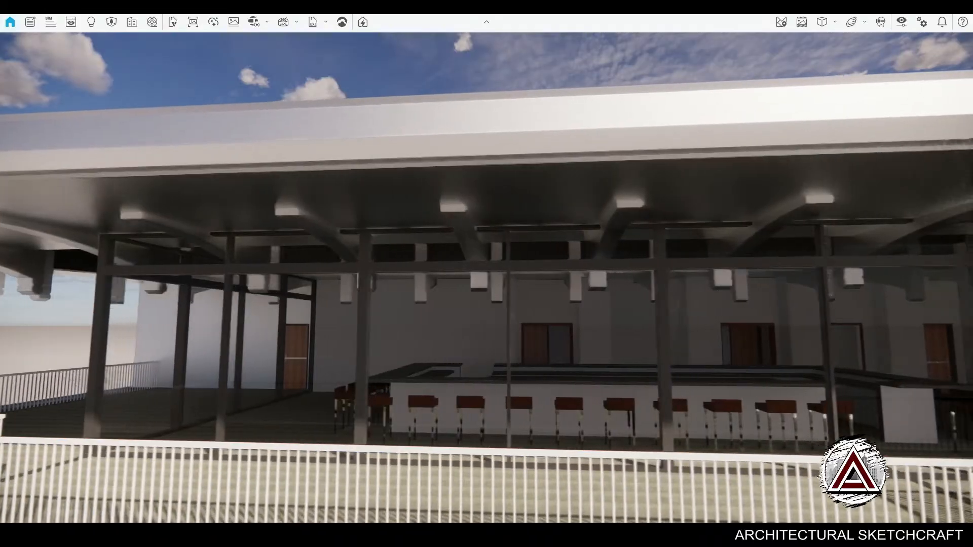
{"action": "key", "text": "d"}
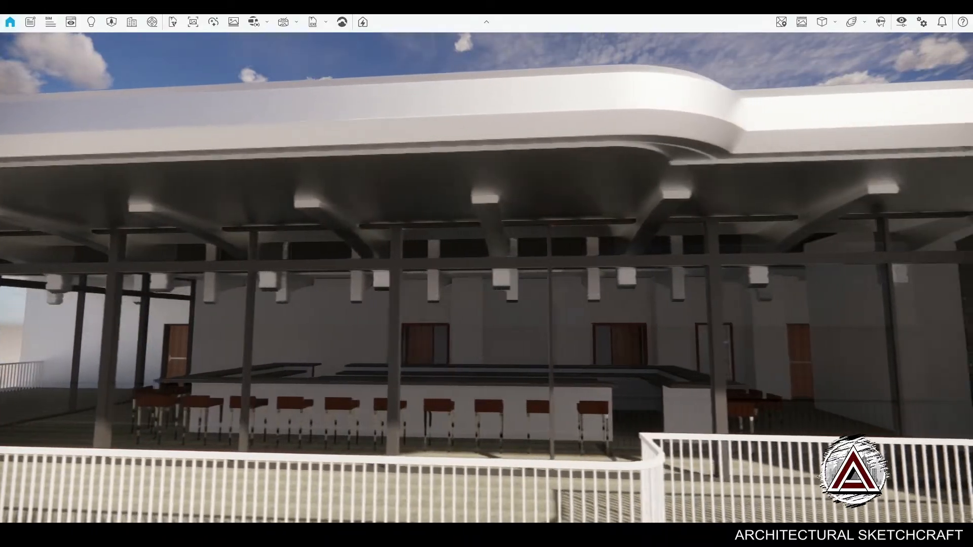
{"action": "key", "text": "d"}
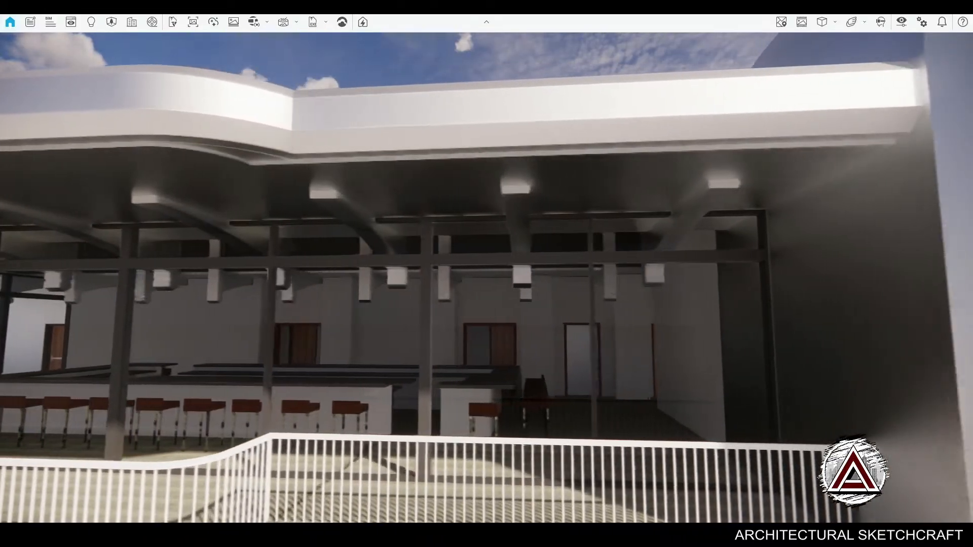
- Move inside the bar room and review the counter, chairs, trusses and south storefront mullions from the east end
{"action": "key", "text": "s"}
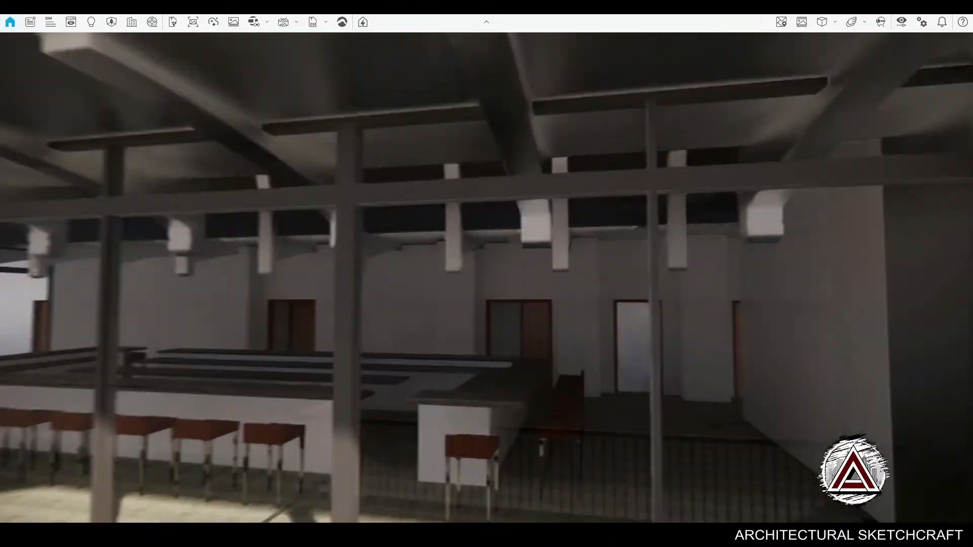
{"action": "key", "text": "w"}
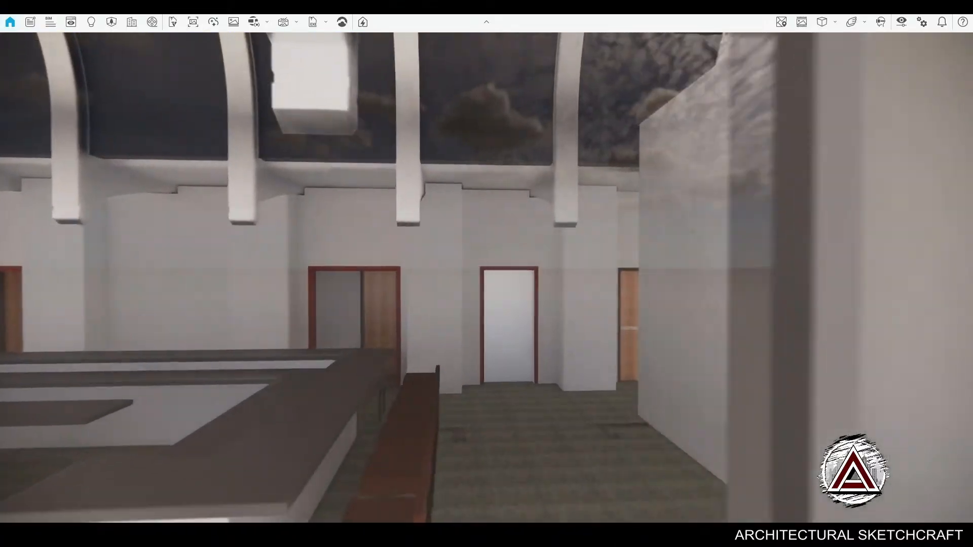
{"action": "key", "text": "w"}
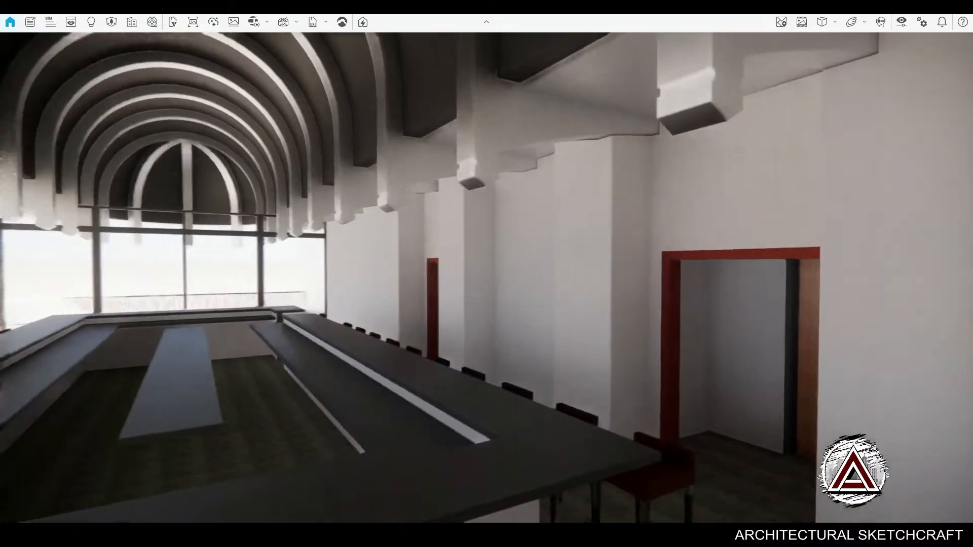
{"action": "key", "text": "s"}
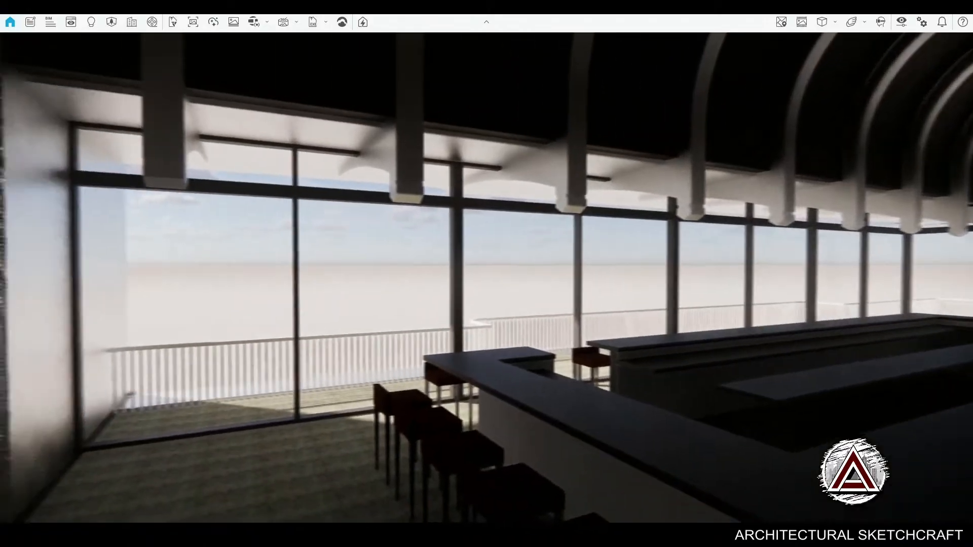
{"action": "key", "text": "Right"}
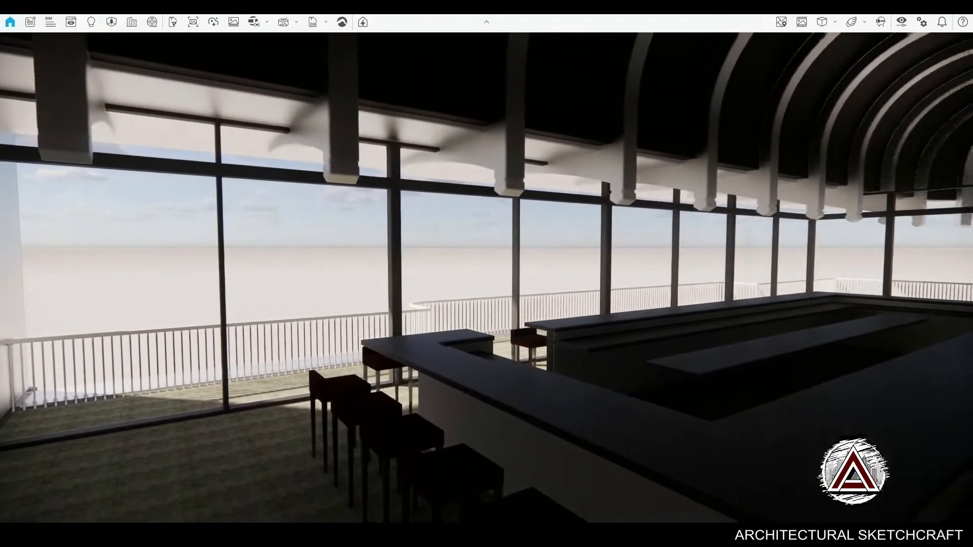
{"action": "key", "text": "Left"}
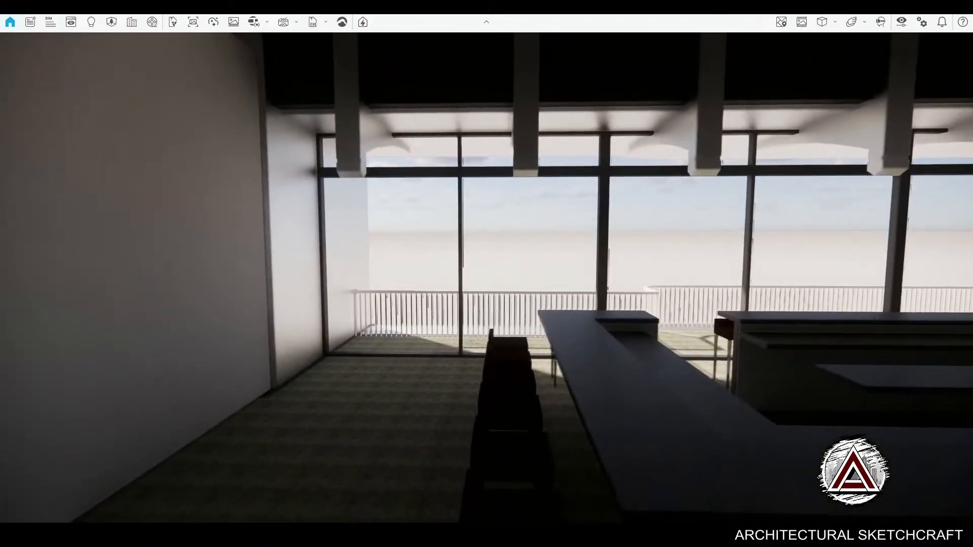
{"action": "key", "text": "d"}
{"action": "key", "text": "Right"}
{"action": "key", "text": "Left"}
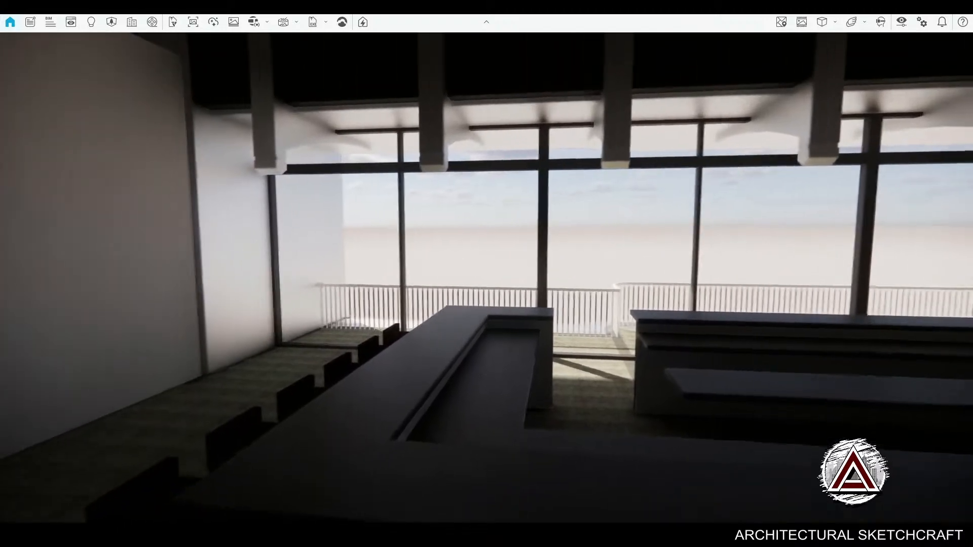
- Look around the bar room in the render, examining the counter, chairs, south and west storefronts and curved trusses
{"action": "key", "text": "Right"}
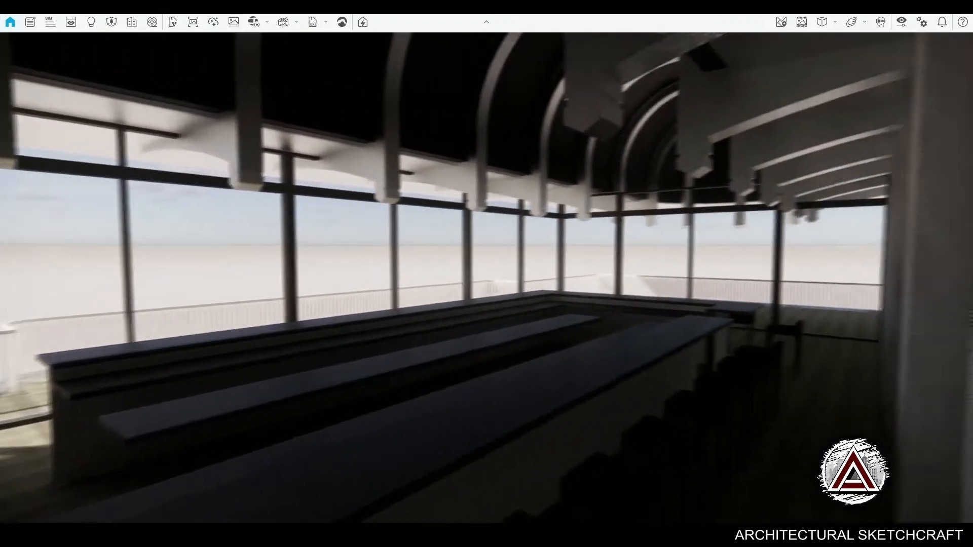
{"action": "key", "text": "s"}
{"action": "key", "text": "Left"}
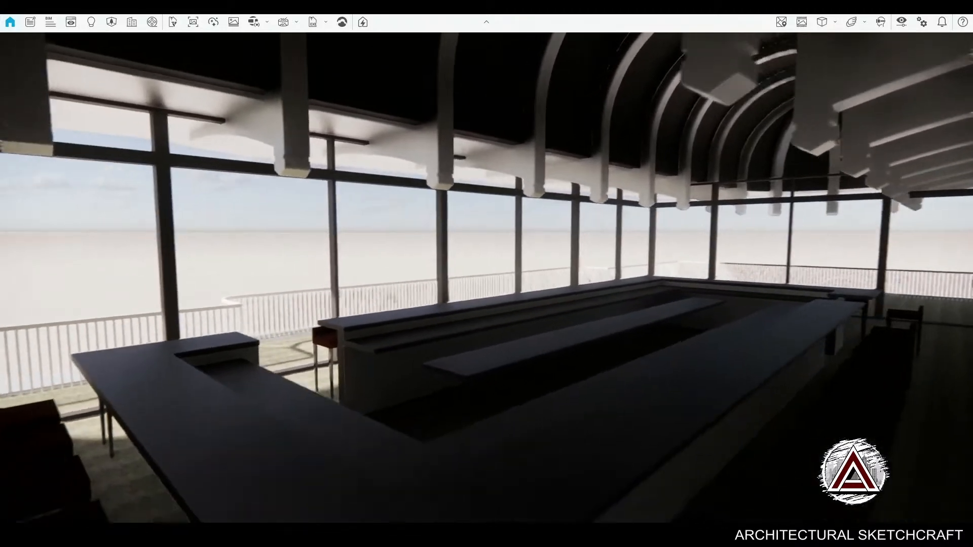
{"action": "left_click_drag", "start_coordinate": [831, 388], "coordinate": [696, 388]}
{"action": "key", "text": "d"}
{"action": "left_click_drag", "start_coordinate": [763, 335], "coordinate": [641, 261]}
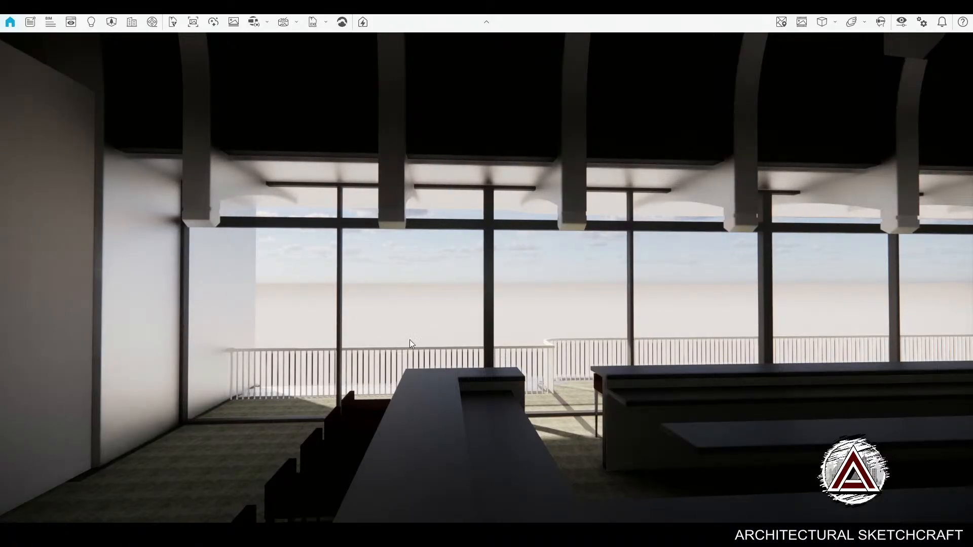
{"action": "scroll", "coordinate": [806, 333], "scroll_direction": "down", "scroll_amount": 2}
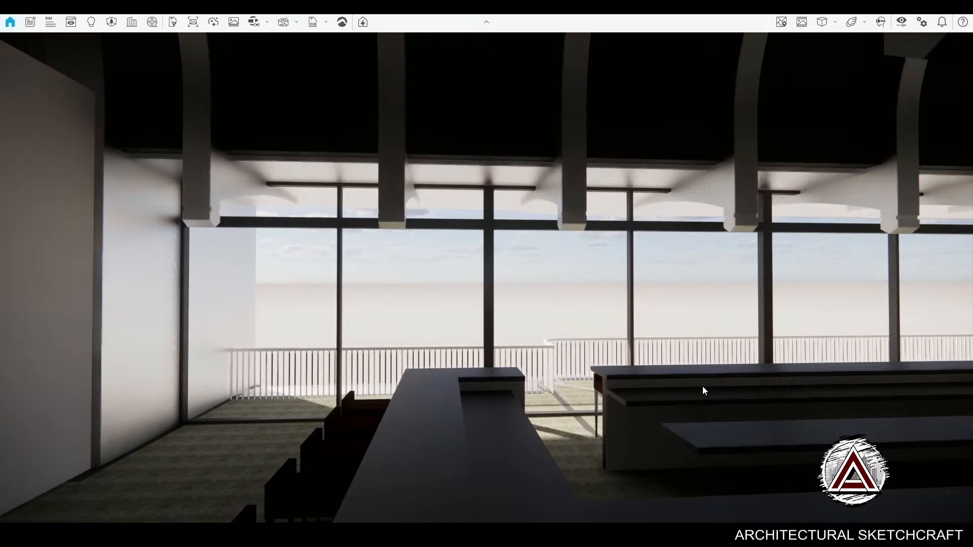
{"action": "left_click_drag", "start_coordinate": [703, 386], "coordinate": [963, 426]}
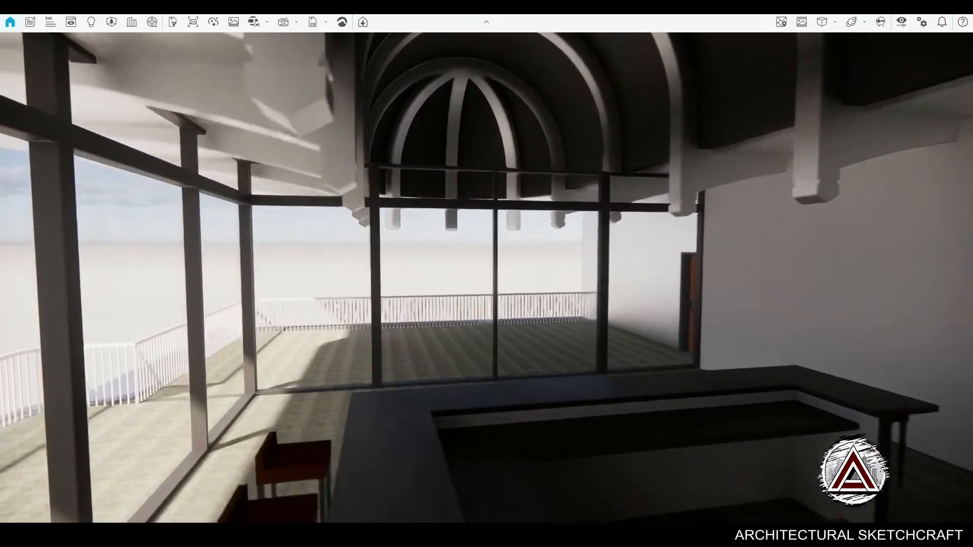
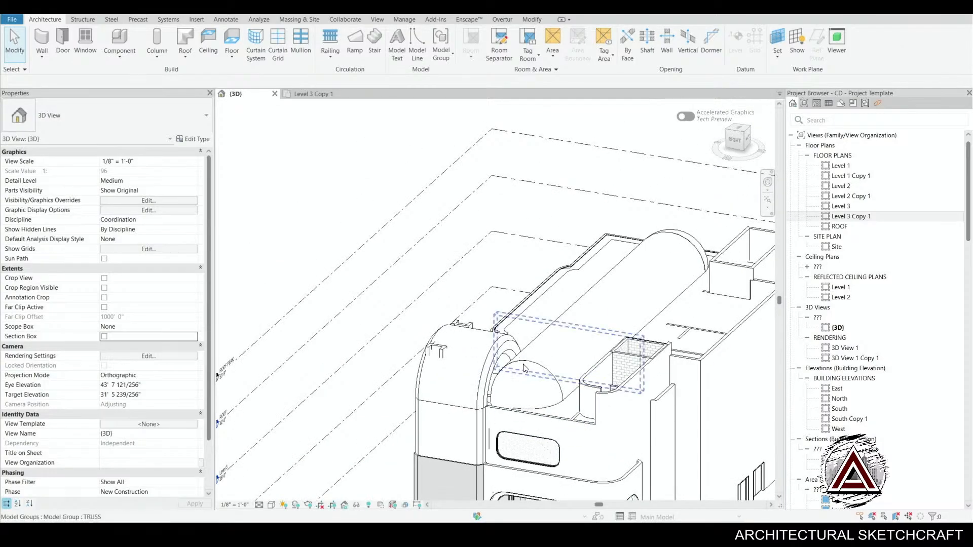
- Select the curved barrel-vault roof and isolate it in the 3D view with a section box
{"action": "middle_click_drag", "start_coordinate": [497, 390], "coordinate": [469, 513], "text": "shift"}
{"action": "scroll", "coordinate": [450, 375], "scroll_direction": "up", "scroll_amount": 3}
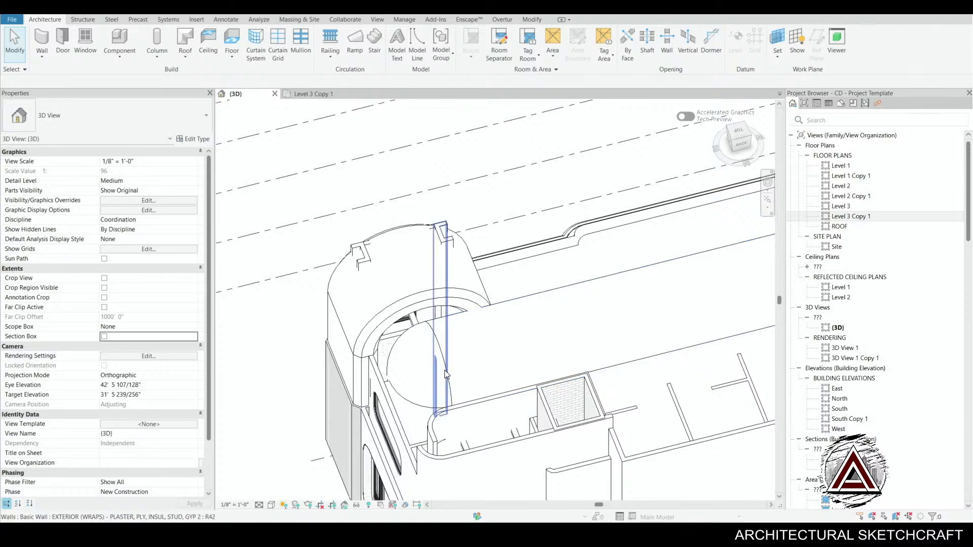
{"action": "left_click", "coordinate": [450, 375]}
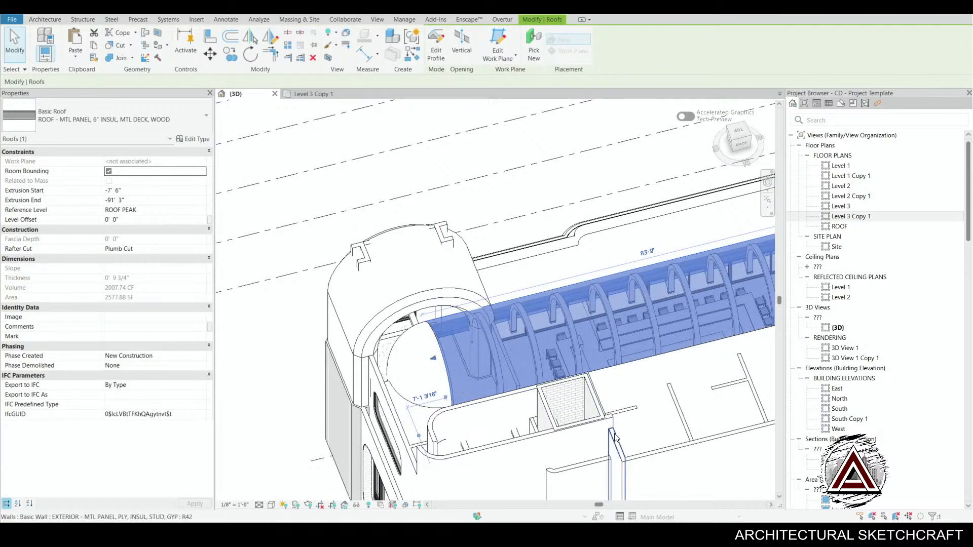
{"action": "middle_click_drag", "start_coordinate": [629, 437], "coordinate": [538, 405], "text": "shift"}
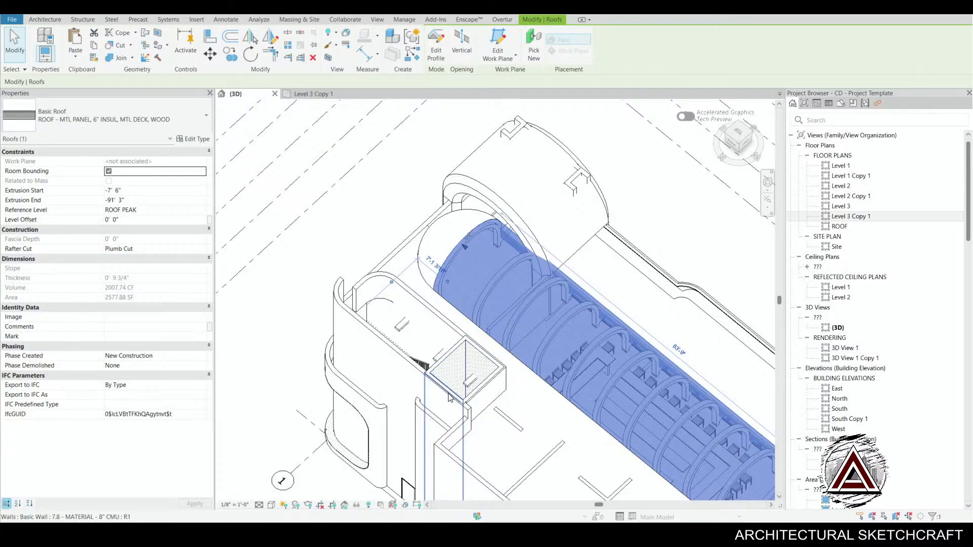
{"action": "middle_click_drag", "start_coordinate": [427, 423], "coordinate": [638, 250], "text": "shift"}
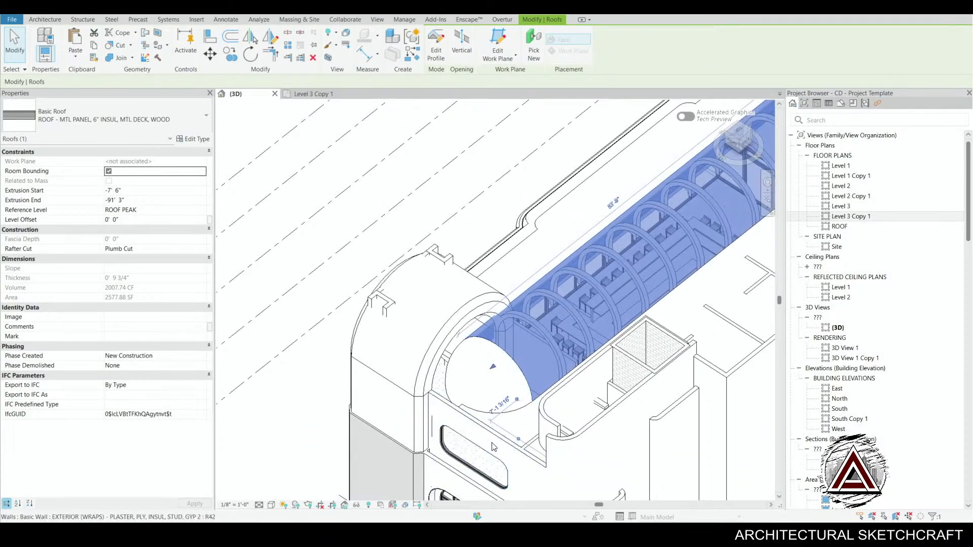
{"action": "middle_click_drag", "start_coordinate": [495, 447], "coordinate": [519, 403]}
{"action": "key", "text": "x"}
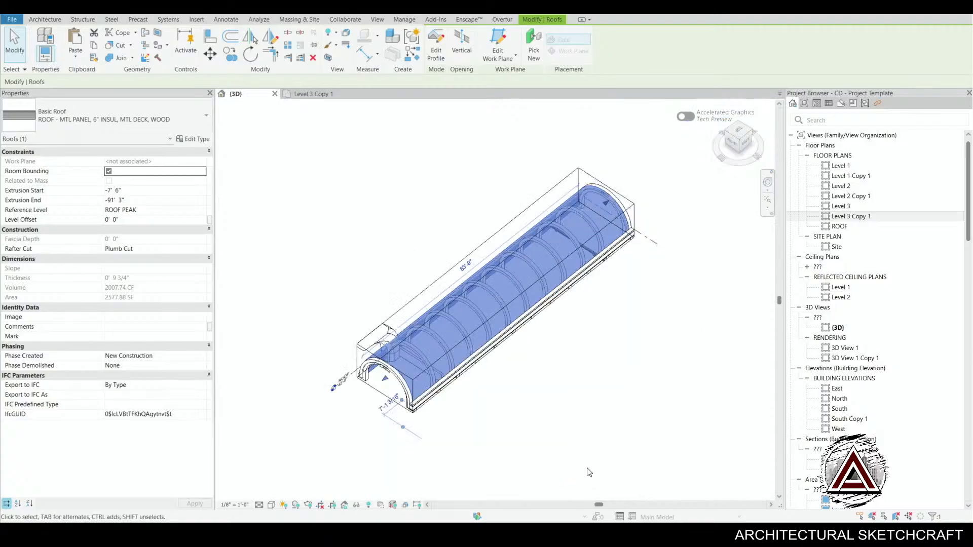
- Extend the section box downward past Level 3 to show the bar beneath the roof
{"action": "middle_click_drag", "start_coordinate": [459, 484], "coordinate": [465, 370]}
{"action": "left_click", "coordinate": [478, 438]}
{"action": "left_click", "coordinate": [462, 334]}
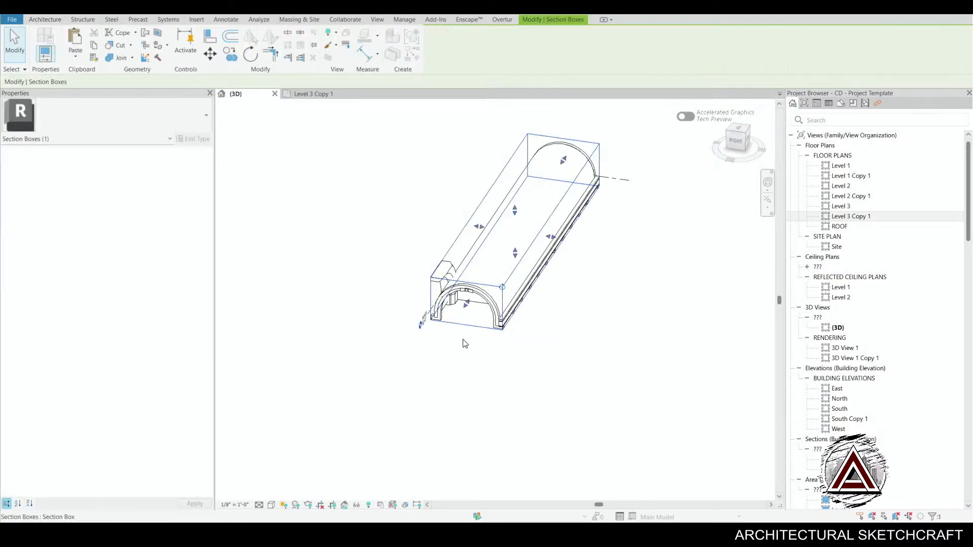
{"action": "middle_click_drag", "start_coordinate": [459, 454], "coordinate": [591, 337], "text": "shift"}
{"action": "scroll", "coordinate": [537, 228], "scroll_direction": "up", "scroll_amount": 3}
- Set the top constraint of the interior 6" stud wall at the end of the bar to Up to level: ROOF PEAK
{"action": "left_click", "coordinate": [538, 228]}
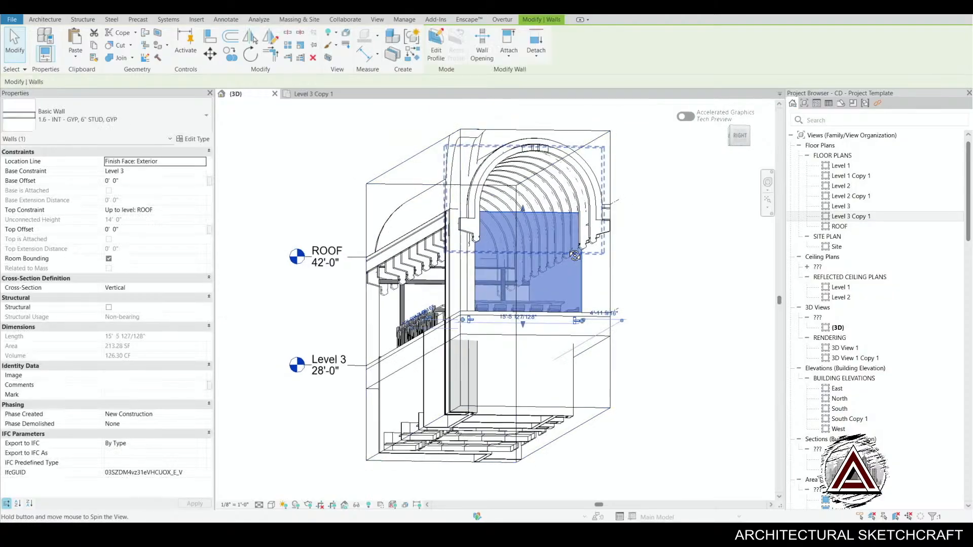
{"action": "middle_click_drag", "start_coordinate": [537, 228], "coordinate": [524, 287], "text": "shift"}
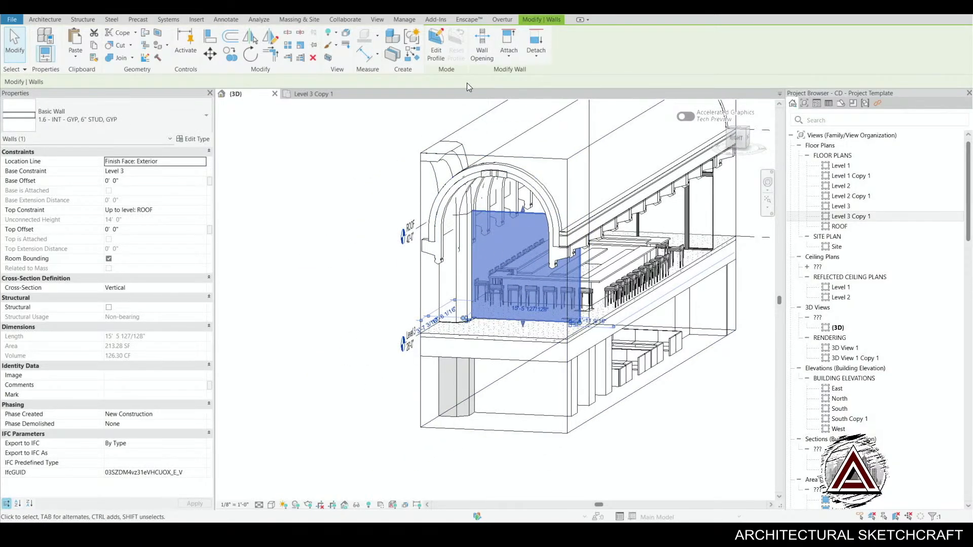
{"action": "left_click", "coordinate": [202, 210]}
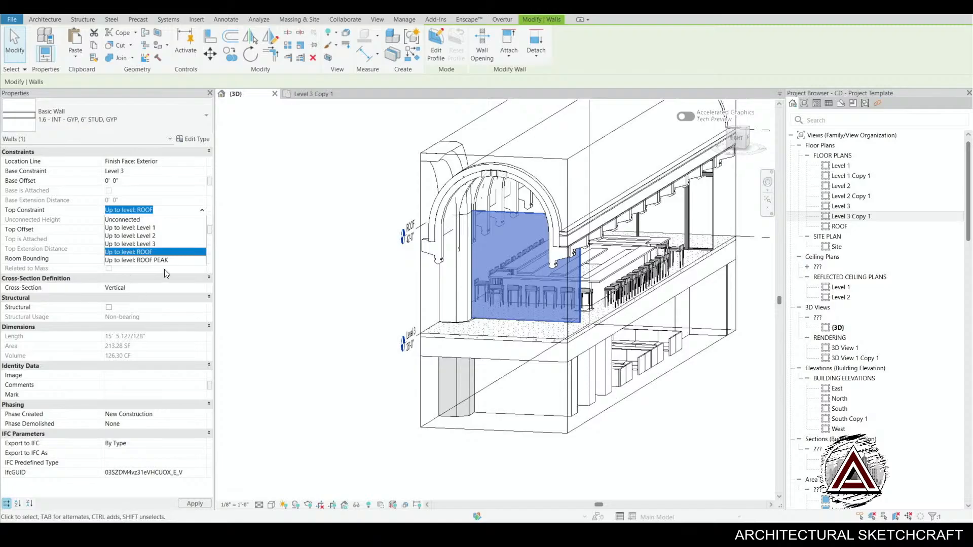
{"action": "left_click", "coordinate": [169, 261]}
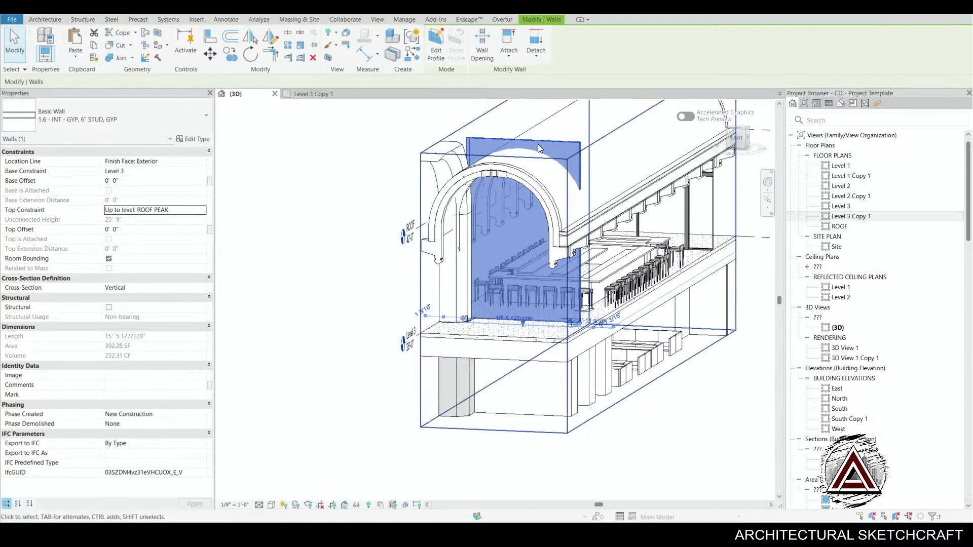
- Edit the end wall's profile from the Right view and add an arc picked from the barrel vault truss's outer curve
{"action": "left_click", "coordinate": [435, 47]}
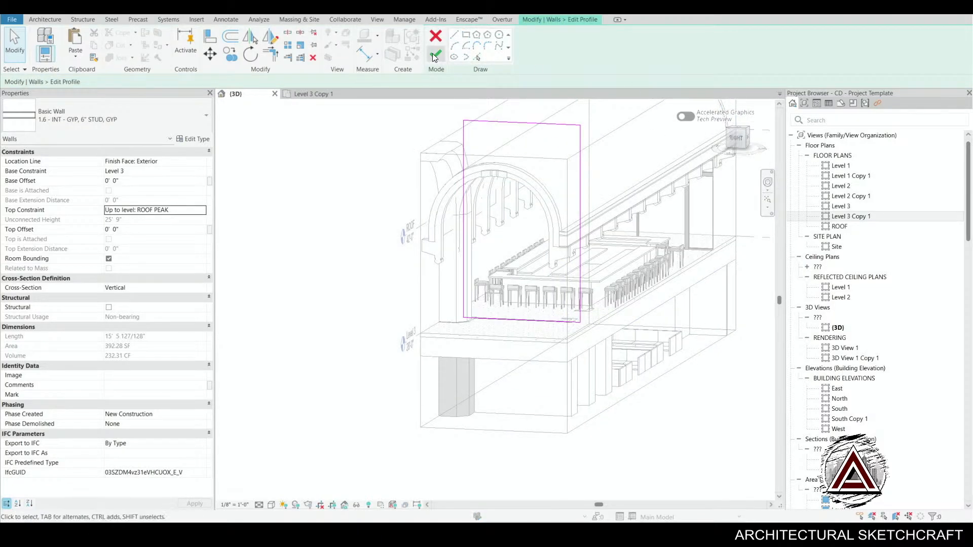
{"action": "left_click", "coordinate": [476, 57]}
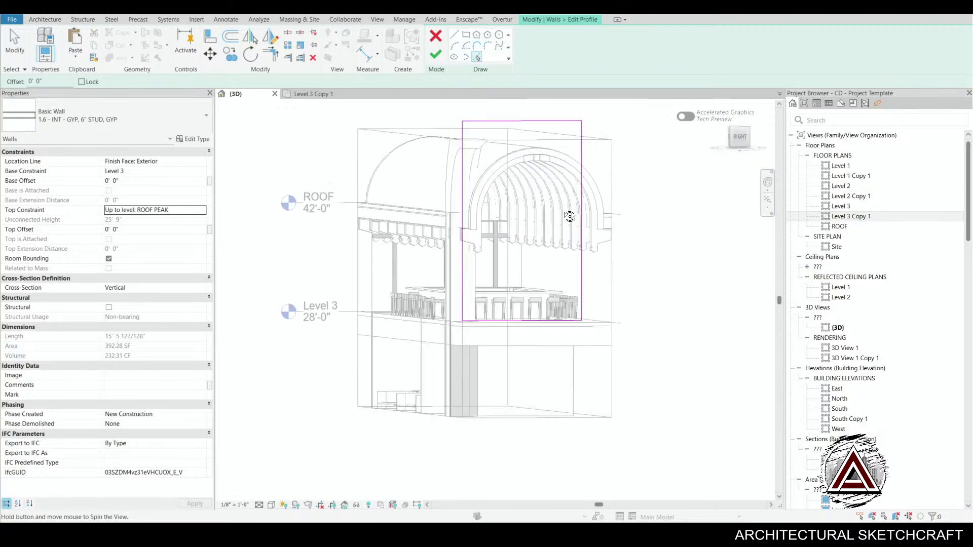
{"action": "scroll", "coordinate": [525, 216], "scroll_direction": "up", "scroll_amount": 3}
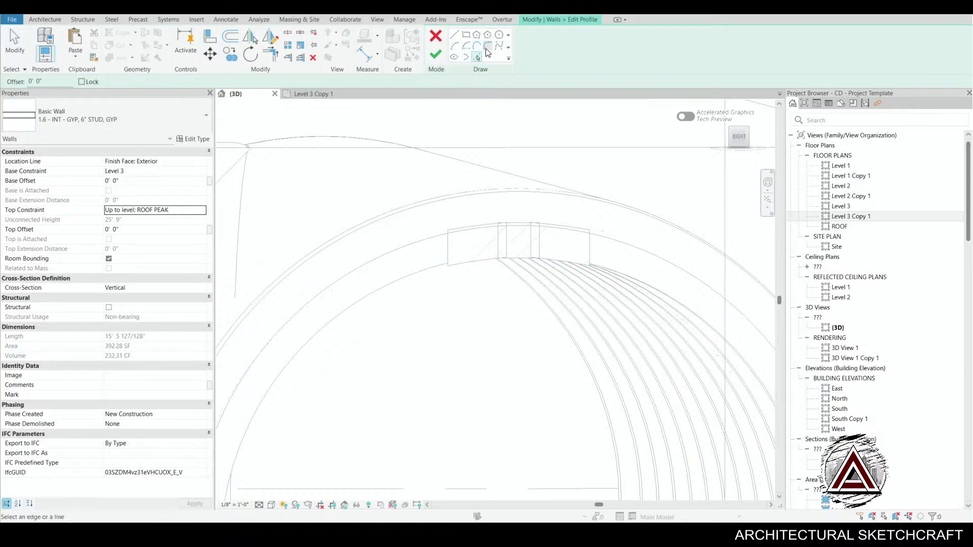
{"action": "left_click", "coordinate": [745, 143]}
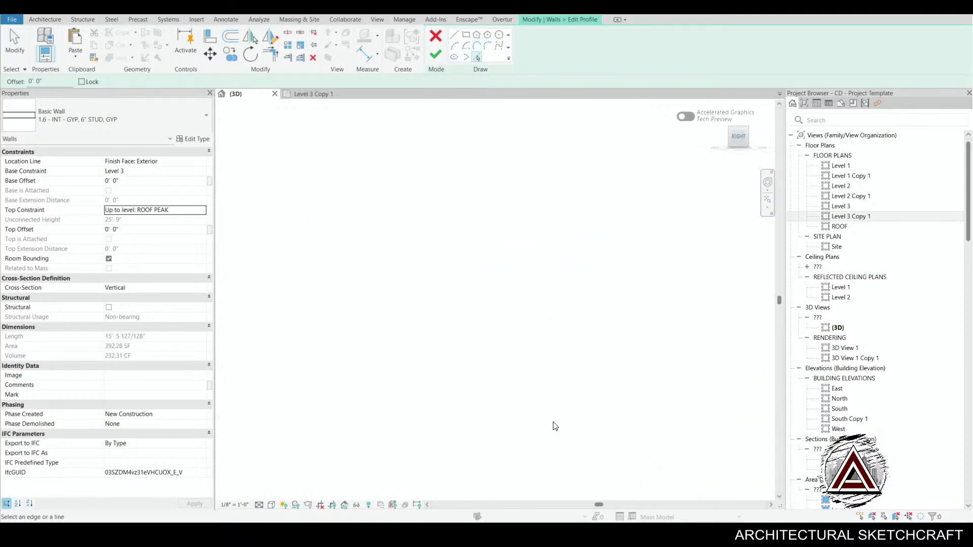
{"action": "scroll", "coordinate": [362, 330], "scroll_direction": "up", "scroll_amount": 5}
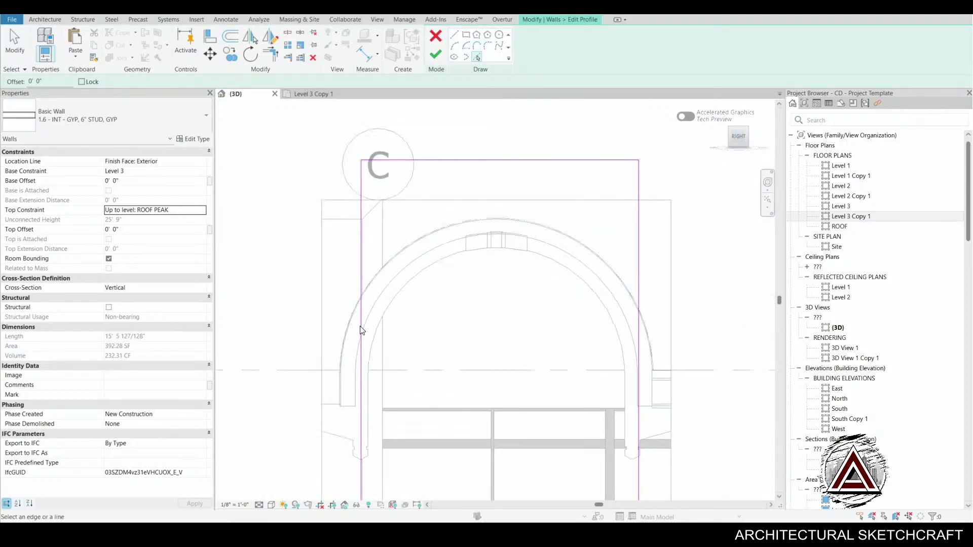
{"action": "scroll", "coordinate": [411, 289], "scroll_direction": "up", "scroll_amount": 3}
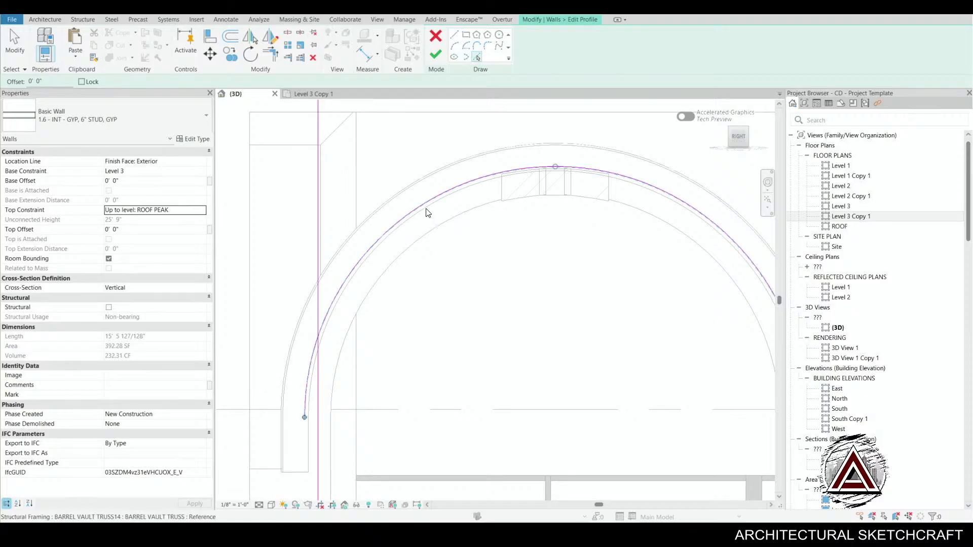
{"action": "scroll", "coordinate": [461, 258], "scroll_direction": "down", "scroll_amount": 5}
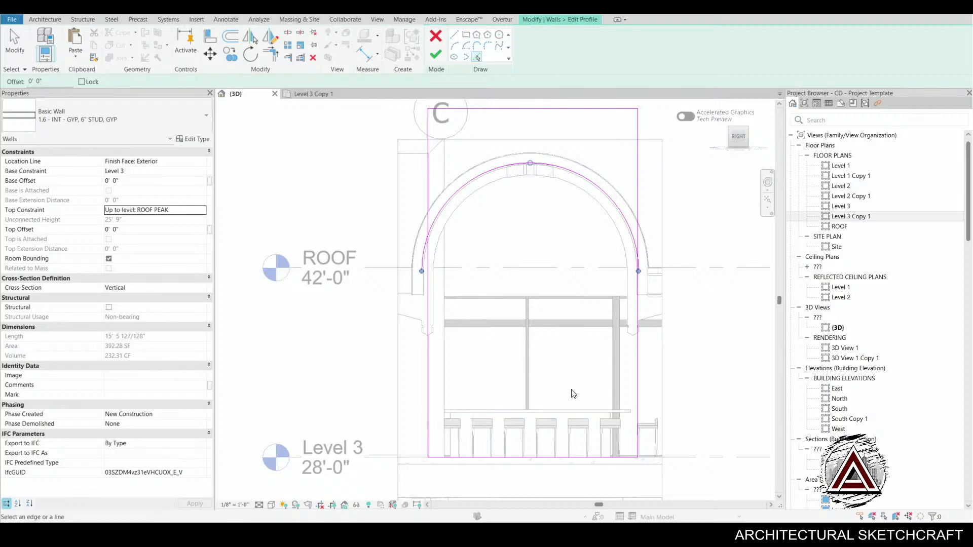
{"action": "key", "text": "Escape"}
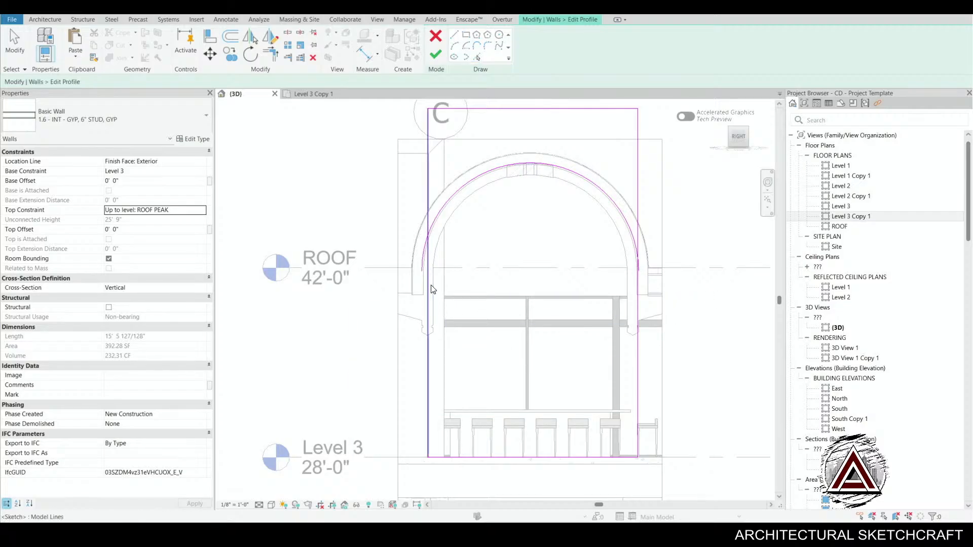
{"action": "scroll", "coordinate": [429, 278], "scroll_direction": "up", "scroll_amount": 3}
{"action": "left_click", "coordinate": [428, 270]}
{"action": "scroll", "coordinate": [428, 271], "scroll_direction": "up", "scroll_amount": 3}
{"action": "mouse_move", "coordinate": [416, 266]}
{"action": "left_mouse_down"}
{"action": "mouse_move", "coordinate": [389, 259]}
{"action": "mouse_move", "coordinate": [397, 260]}
{"action": "left_mouse_up"}
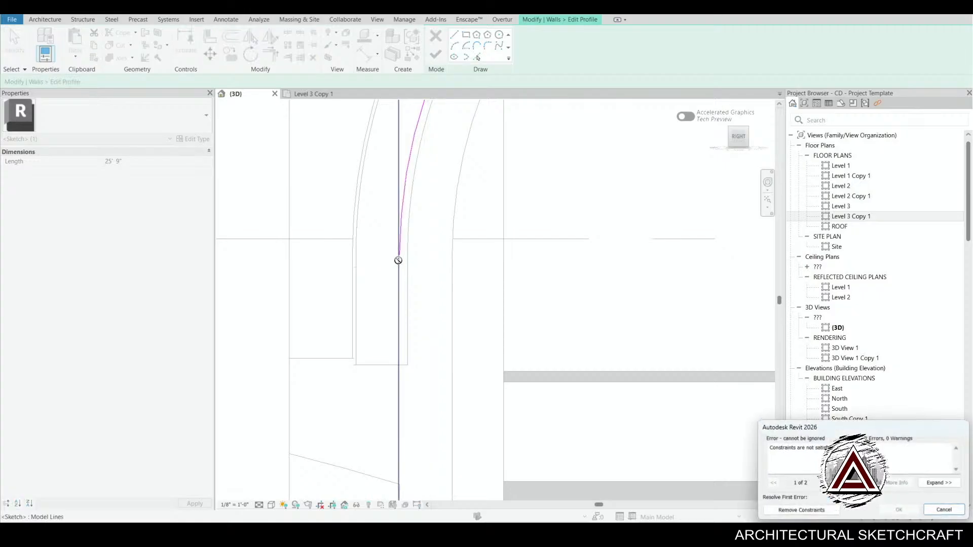
{"action": "scroll", "coordinate": [397, 261], "scroll_direction": "up", "scroll_amount": 3}
{"action": "key", "text": "Escape"}
- Draw a vertical profile line from the arc's left endpoint down to the Level 3 base line
{"action": "scroll", "coordinate": [405, 274], "scroll_direction": "down", "scroll_amount": 2}
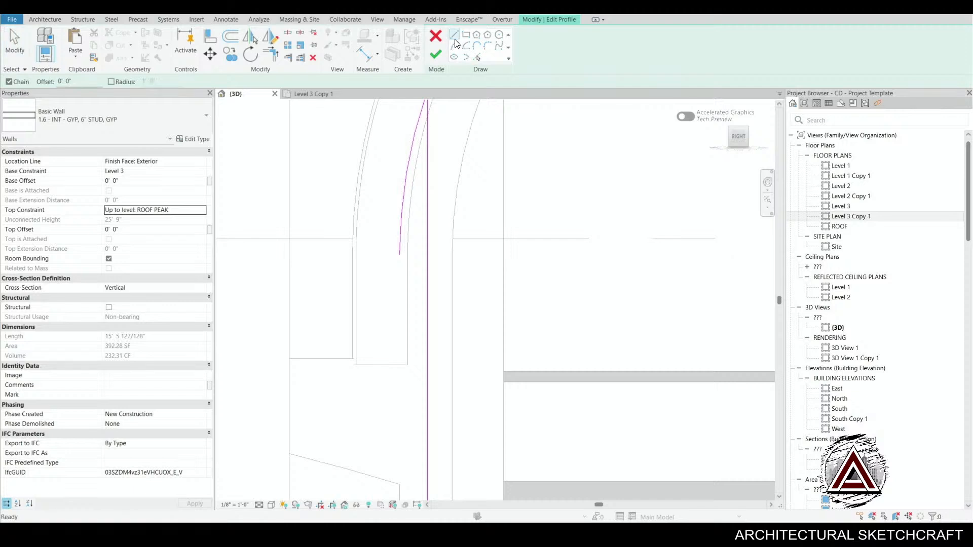
{"action": "left_click", "coordinate": [400, 254]}
{"action": "scroll", "coordinate": [402, 263], "scroll_direction": "up", "scroll_amount": 4}
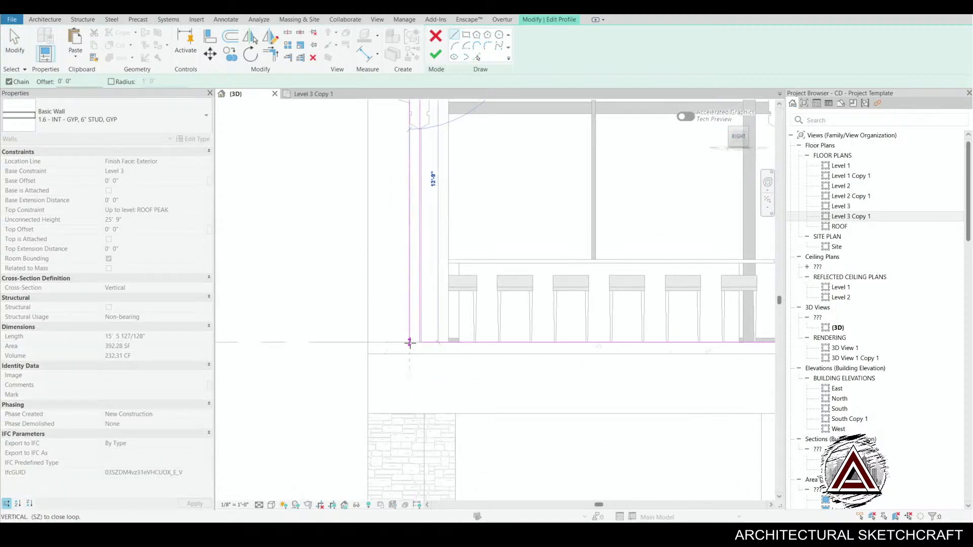
{"action": "left_click", "coordinate": [409, 342]}
{"action": "key", "text": "Escape"}
{"action": "middle_click_drag", "start_coordinate": [578, 292], "coordinate": [257, 474]}
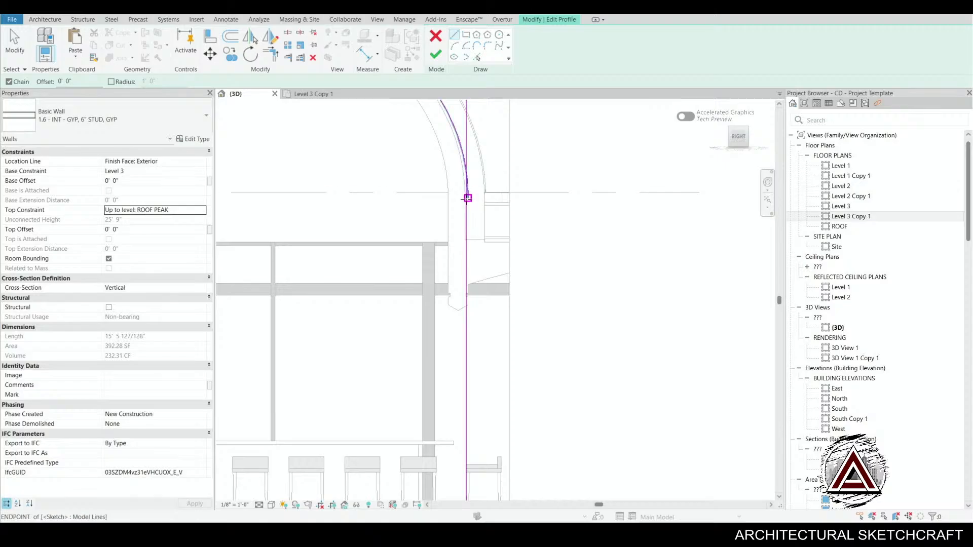
- Draw a vertical profile line from the arc's right endpoint down to the Level 3 base line
{"action": "left_click", "coordinate": [467, 198]}
{"action": "middle_click_drag", "start_coordinate": [483, 491], "coordinate": [475, 198]}
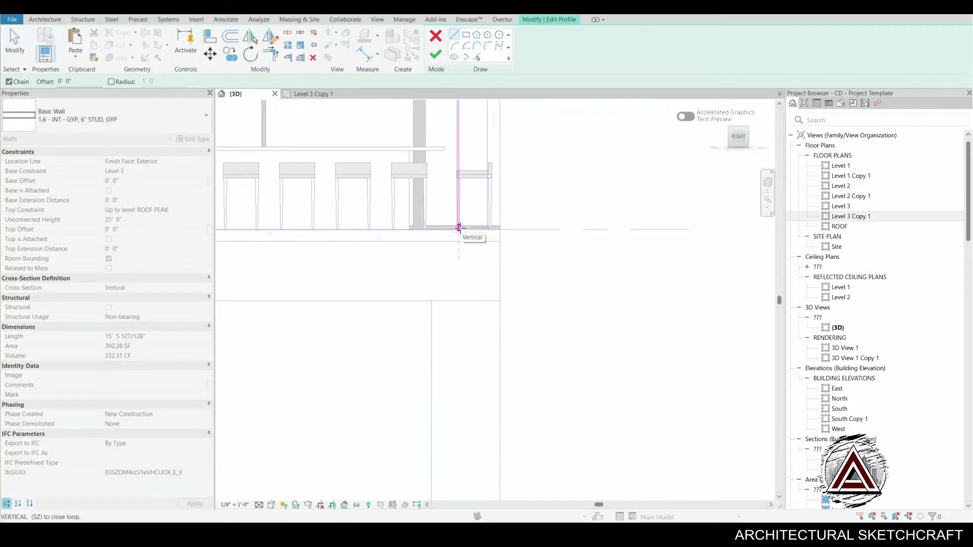
{"action": "scroll", "coordinate": [458, 228], "scroll_direction": "up", "scroll_amount": 2}
{"action": "middle_click_drag", "start_coordinate": [458, 229], "coordinate": [443, 264]}
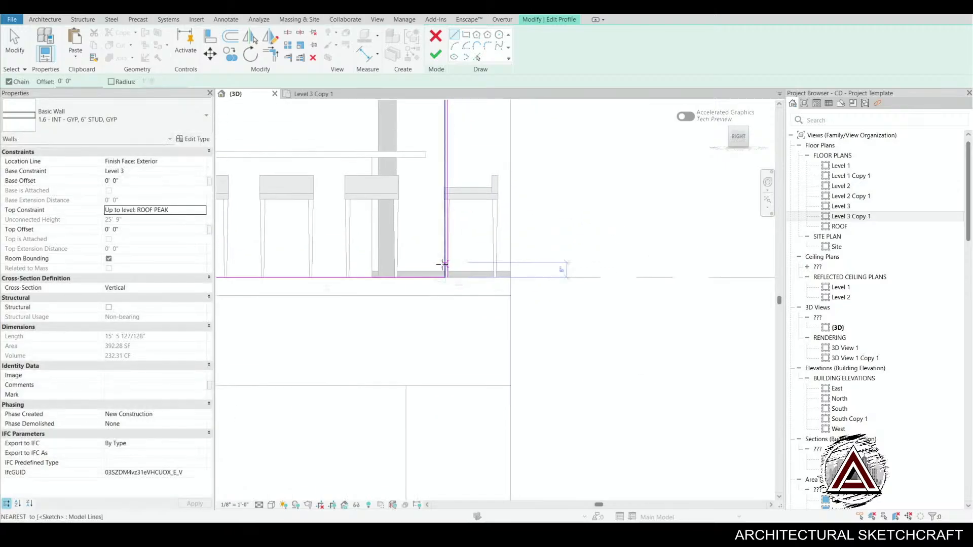
{"action": "left_click", "coordinate": [452, 260]}
{"action": "key", "text": "Escape"}
{"action": "key", "text": "Escape"}
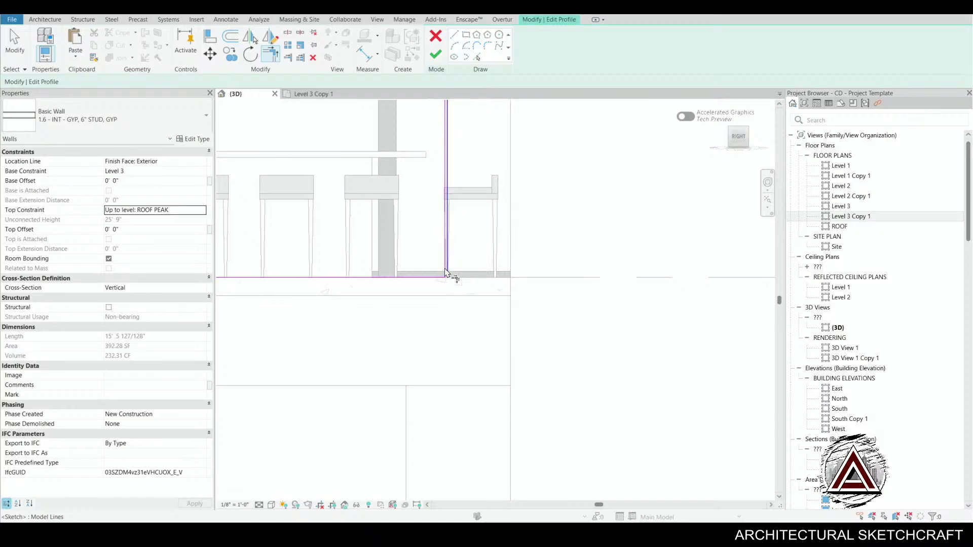
- Delete the profile's original vertical edge beside the new line on the right side of the wall
{"action": "scroll", "coordinate": [446, 278], "scroll_direction": "up", "scroll_amount": 2}
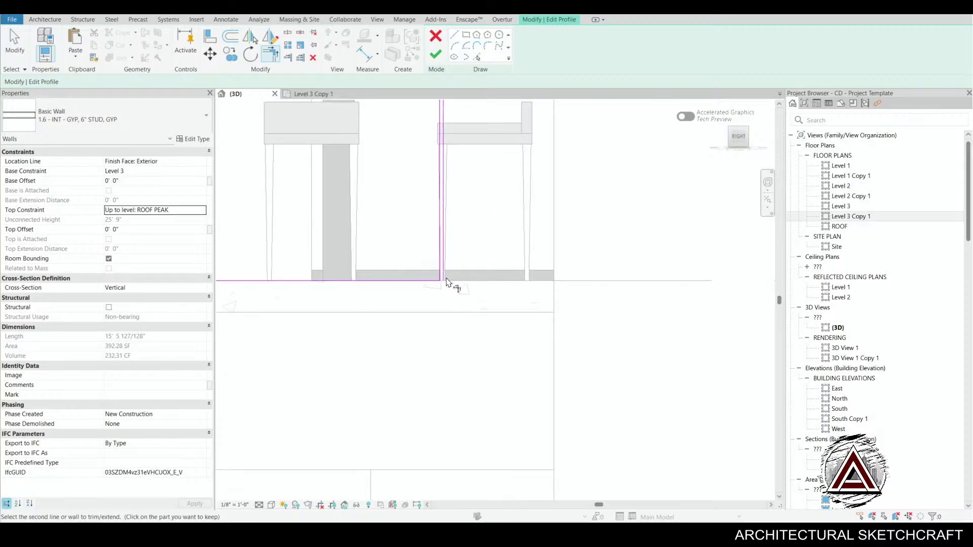
{"action": "left_click", "coordinate": [434, 276]}
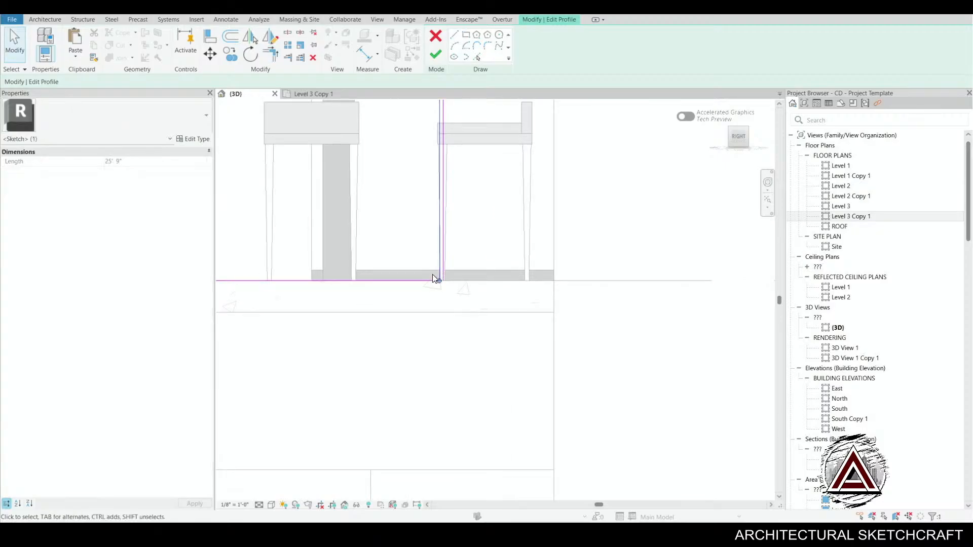
{"action": "left_click", "coordinate": [407, 325]}
{"action": "scroll", "coordinate": [339, 338], "scroll_direction": "down", "scroll_amount": 4}
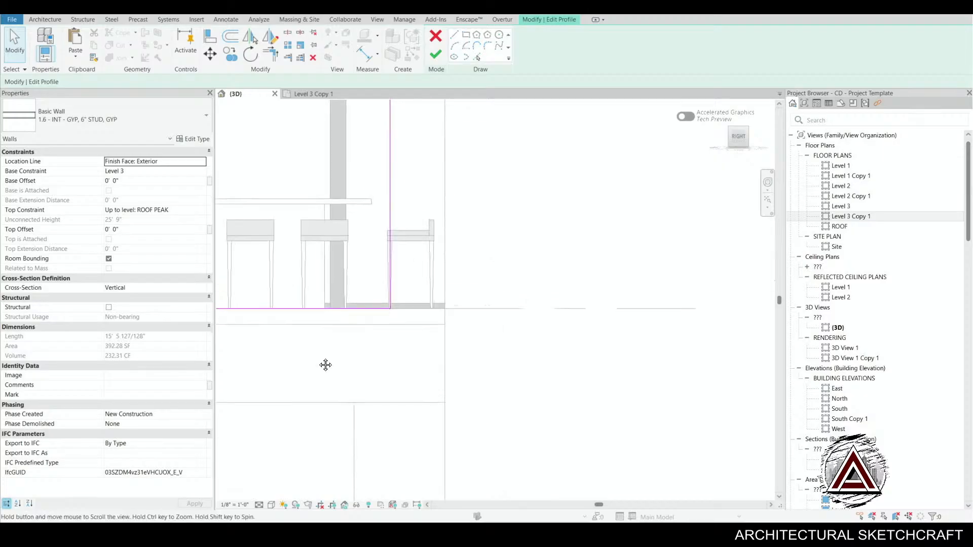
{"action": "scroll", "coordinate": [377, 207], "scroll_direction": "up", "scroll_amount": 2}
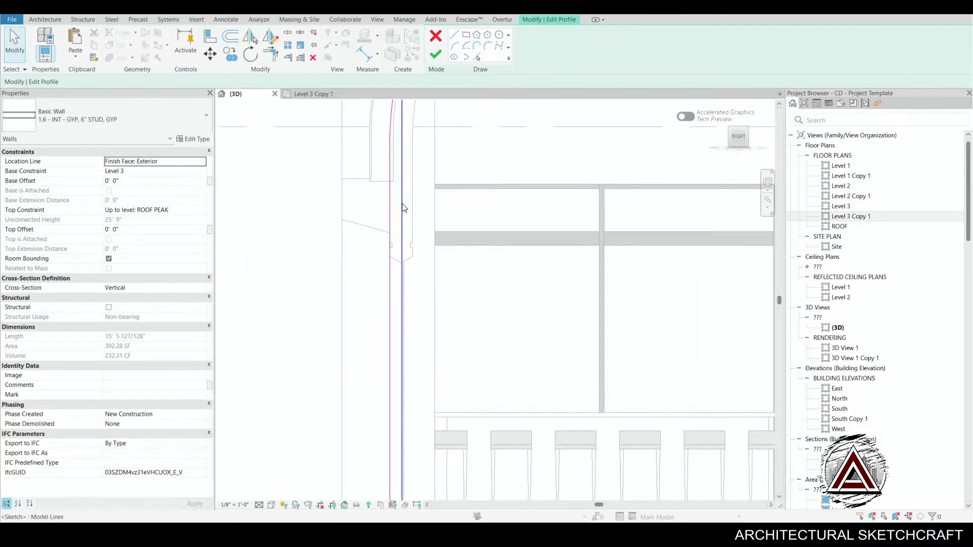
- Delete the profile's original vertical edge on the left side of the wall and extend the base line to the new vertical line
{"action": "left_click", "coordinate": [402, 204]}
{"action": "middle_click_drag", "start_coordinate": [423, 247], "coordinate": [425, 218]}
{"action": "key", "text": "Delete"}
{"action": "middle_click_drag", "start_coordinate": [450, 455], "coordinate": [441, 450]}
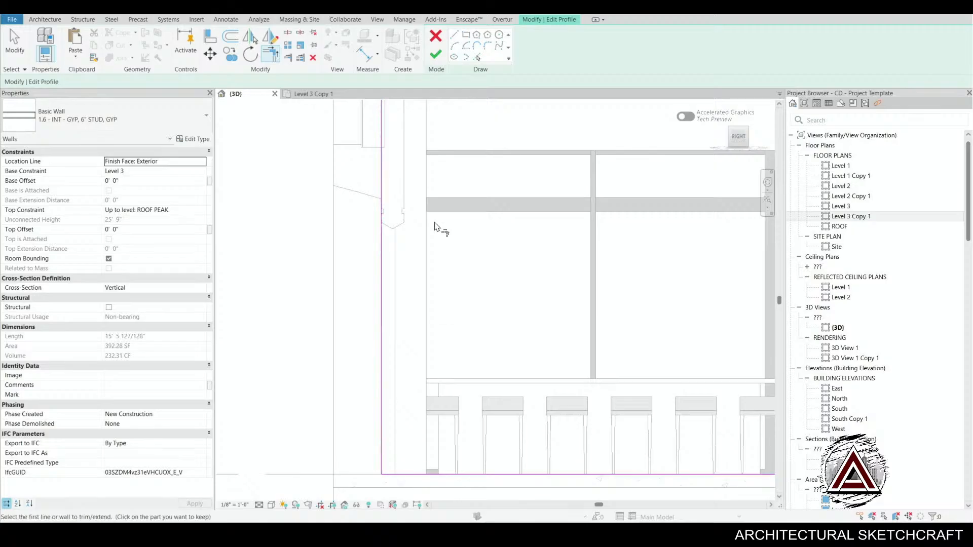
- Delete the leftover horizontal line above the arch from the wall profile and finish the profile edit
{"action": "left_click", "coordinate": [429, 61]}
{"action": "scroll", "coordinate": [532, 347], "scroll_direction": "down", "scroll_amount": 3}
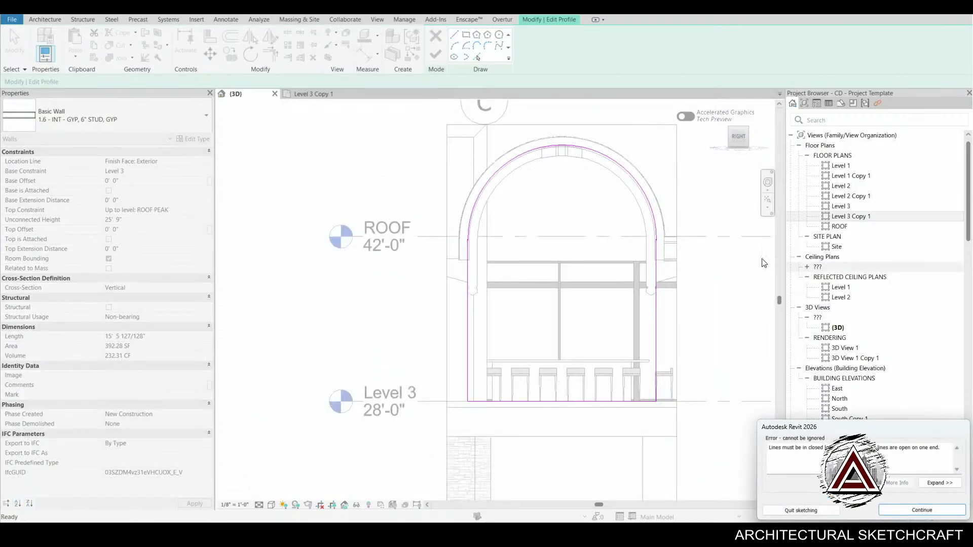
{"action": "middle_click_drag", "start_coordinate": [599, 279], "coordinate": [559, 393]}
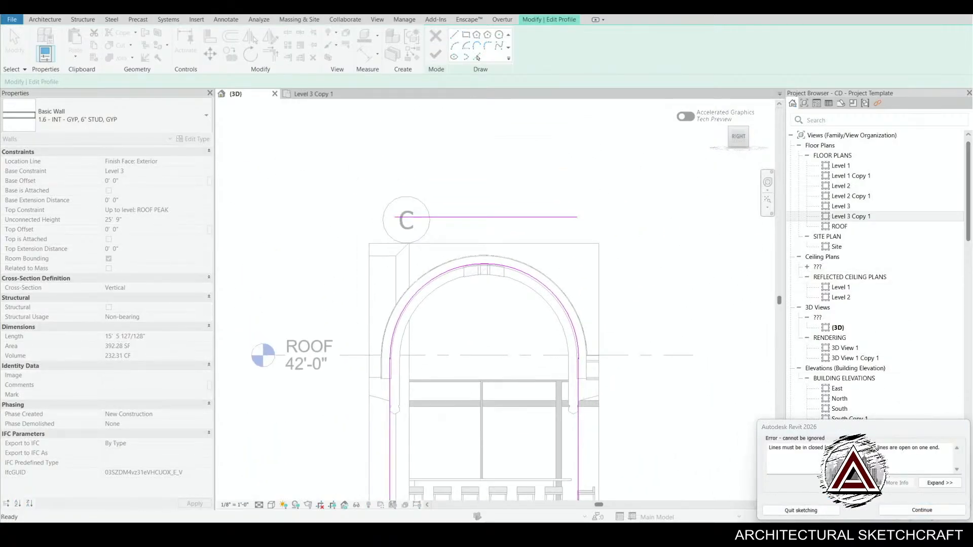
{"action": "left_click", "coordinate": [921, 511]}
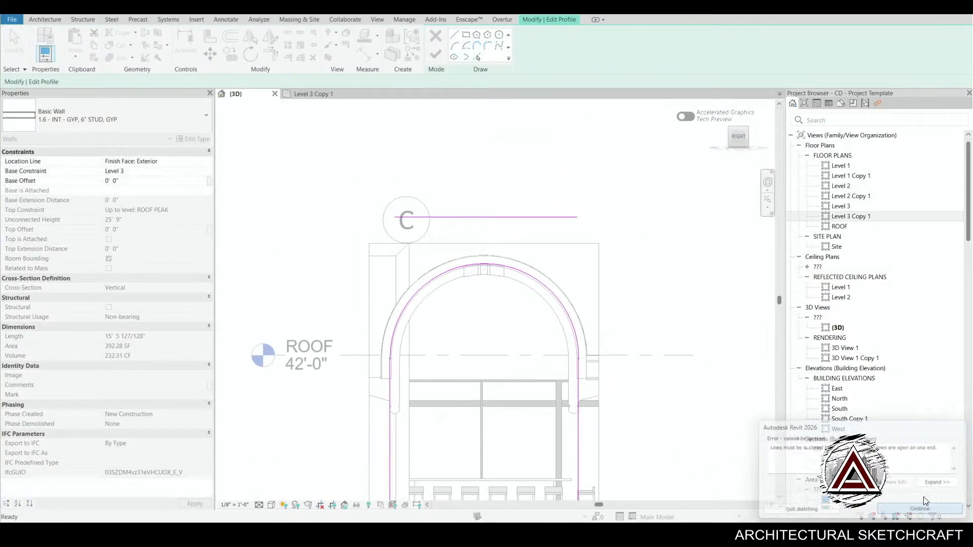
{"action": "key", "text": "Escape"}
{"action": "left_click", "coordinate": [551, 217]}
{"action": "key", "text": "Delete"}
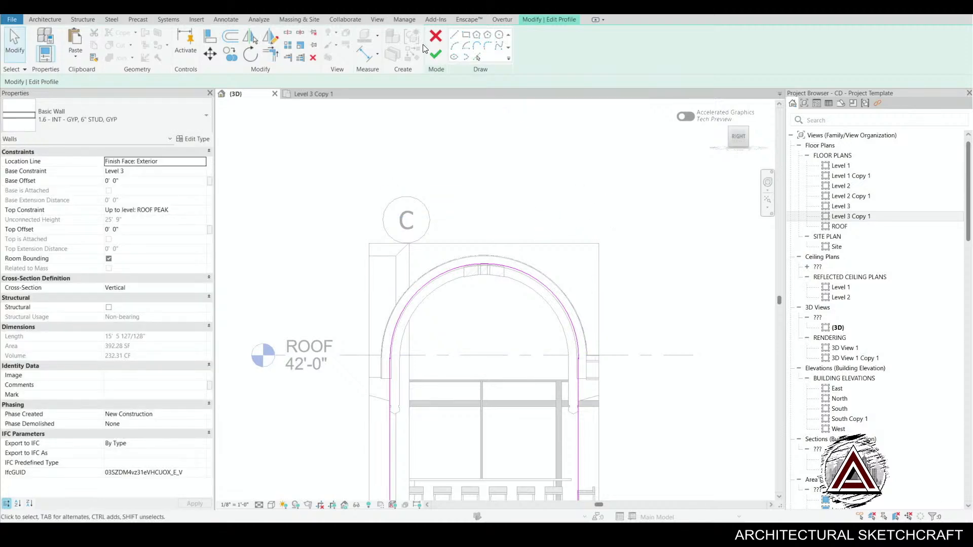
{"action": "left_click", "coordinate": [436, 52]}
{"action": "middle_click_drag", "start_coordinate": [669, 334], "coordinate": [681, 196]}
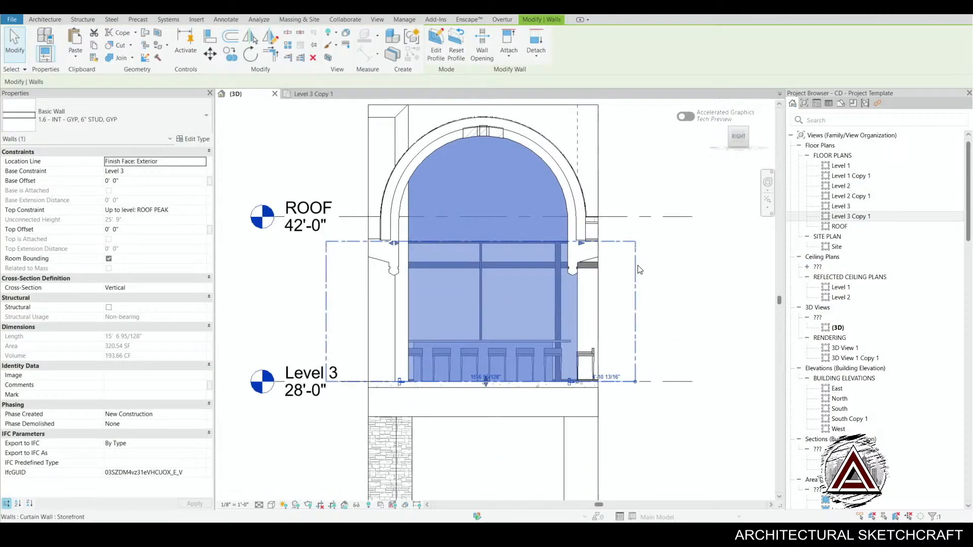
{"action": "left_click", "coordinate": [681, 178]}
- Pull the end of the barrel-vault roof back toward the bar's reshaped end wall
{"action": "scroll", "coordinate": [691, 378], "scroll_direction": "down", "scroll_amount": 2}
{"action": "middle_click_drag", "start_coordinate": [691, 378], "coordinate": [367, 421], "text": "shift"}
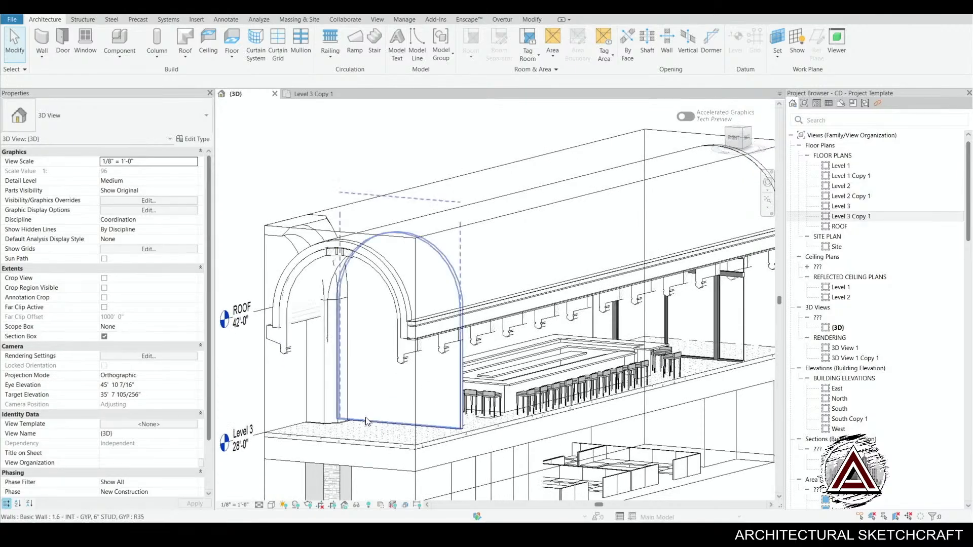
{"action": "scroll", "coordinate": [367, 422], "scroll_direction": "up", "scroll_amount": 3}
{"action": "middle_click_drag", "start_coordinate": [486, 403], "coordinate": [641, 346], "text": "shift"}
{"action": "left_click", "coordinate": [429, 355]}
{"action": "middle_click_drag", "start_coordinate": [442, 359], "coordinate": [472, 400], "text": "shift"}
{"action": "left_click", "coordinate": [538, 141]}
{"action": "middle_click_drag", "start_coordinate": [561, 237], "coordinate": [489, 268]}
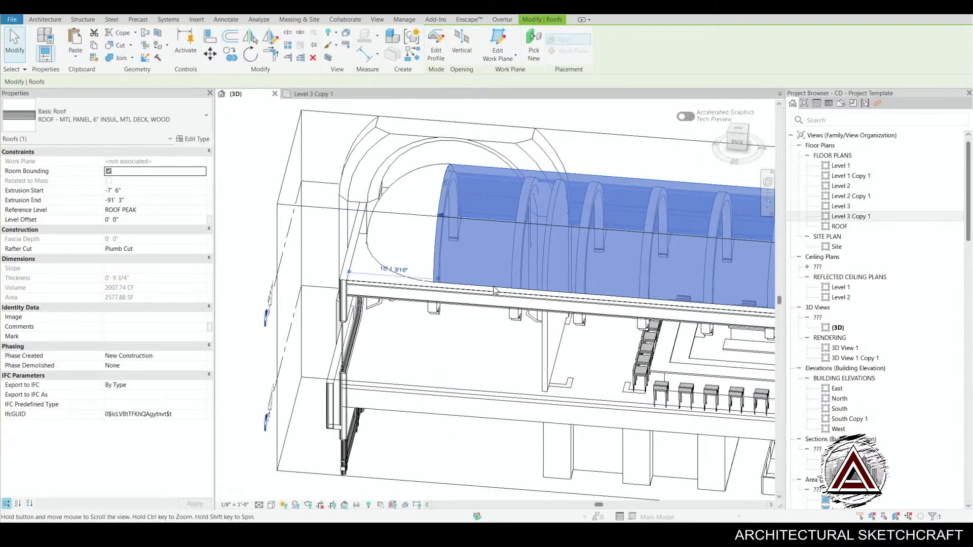
{"action": "left_click_drag", "start_coordinate": [442, 217], "coordinate": [546, 232]}
{"action": "mouse_move", "coordinate": [534, 382]}
{"action": "middle_mouse_down", "text": "shift"}
{"action": "mouse_move", "coordinate": [601, 425]}
{"action": "mouse_move", "coordinate": [548, 370]}
{"action": "middle_mouse_up", "text": "shift"}
- Align the barrel-vault roof's end with the face of the bar's end wall
{"action": "key", "text": "l"}
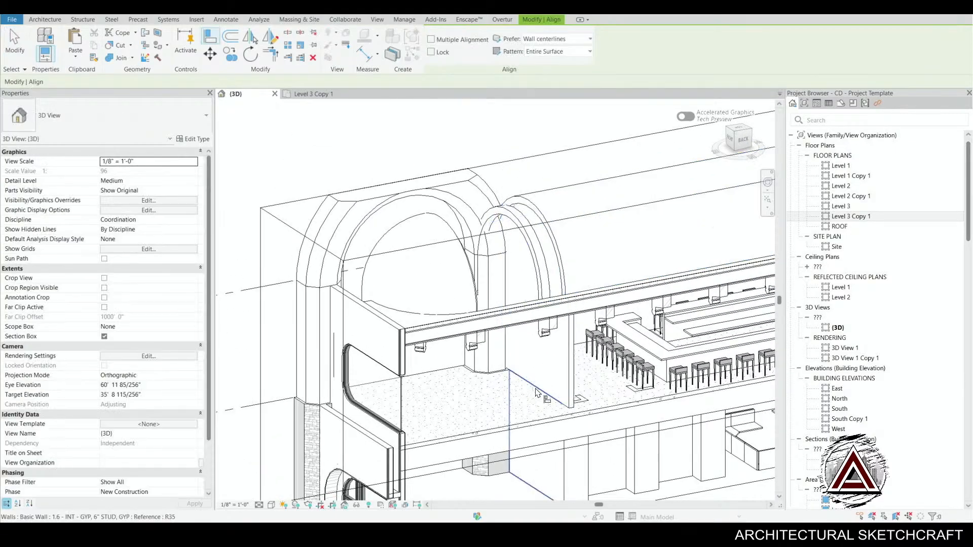
{"action": "key", "text": "Caps_Lock"}
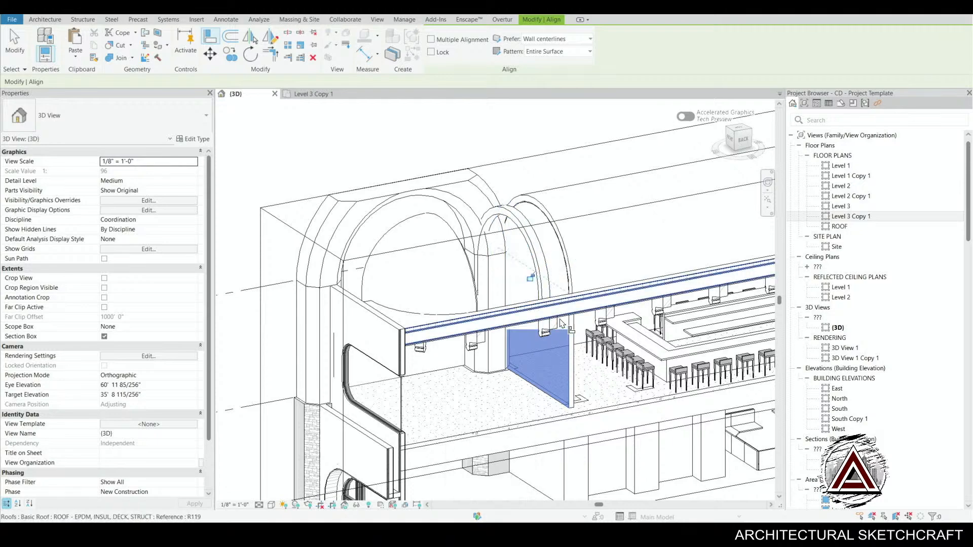
{"action": "middle_click_drag", "start_coordinate": [563, 268], "coordinate": [563, 377], "text": "shift"}
{"action": "key", "text": "Escape"}
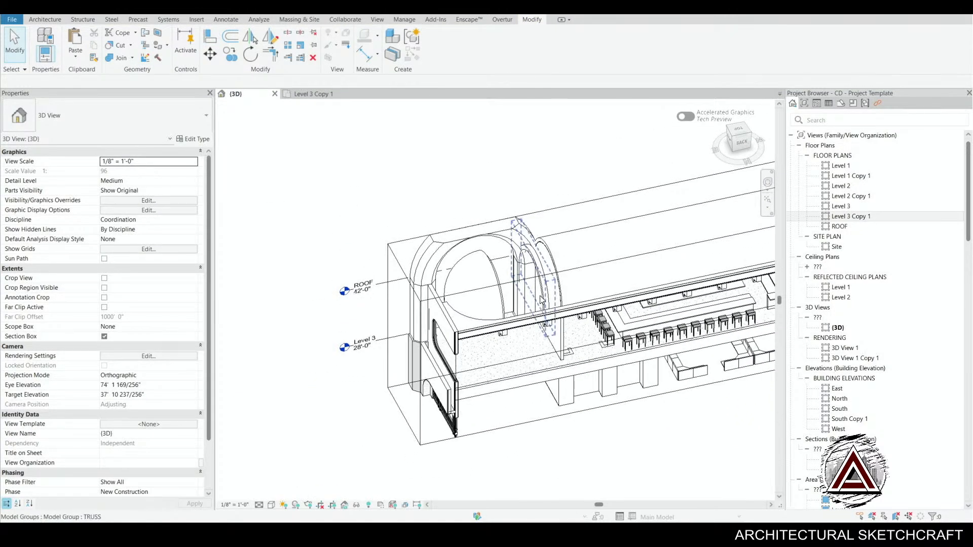
- Delete the barrel-vault trusses left standing beyond the end wall, between the wall and the tower
{"action": "left_click", "coordinate": [546, 299]}
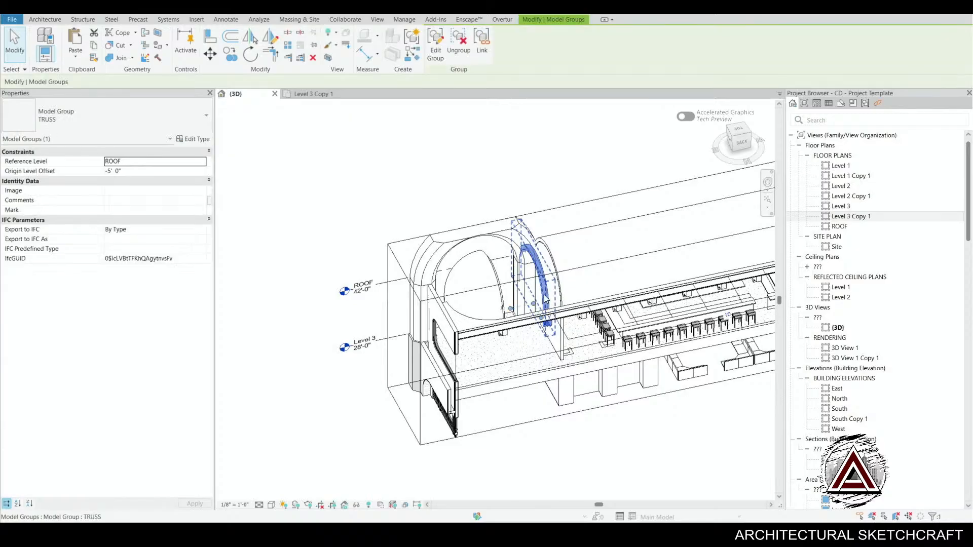
{"action": "middle_click_drag", "start_coordinate": [582, 447], "coordinate": [558, 420]}
{"action": "key", "text": "Delete"}
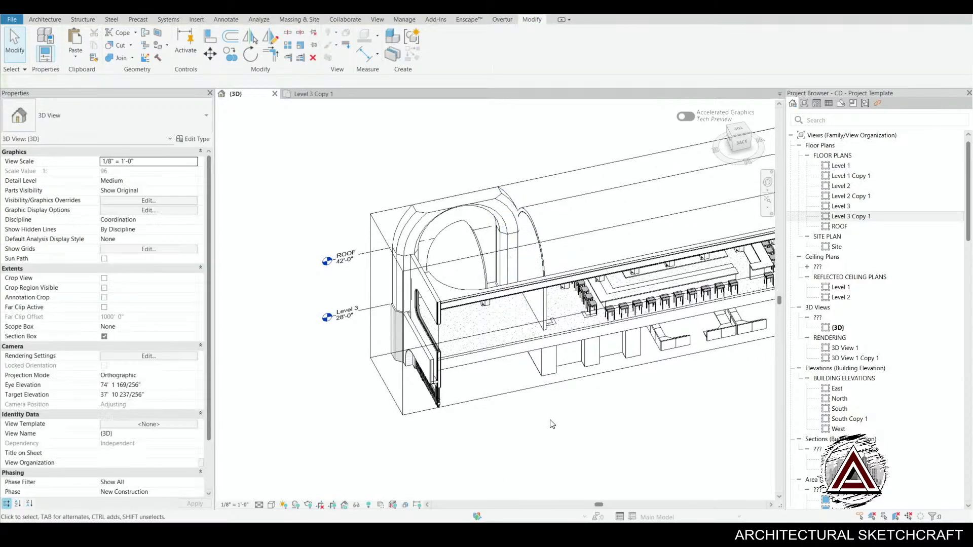
{"action": "middle_click_drag", "start_coordinate": [637, 419], "coordinate": [479, 290], "text": "shift"}
{"action": "left_click", "coordinate": [478, 290]}
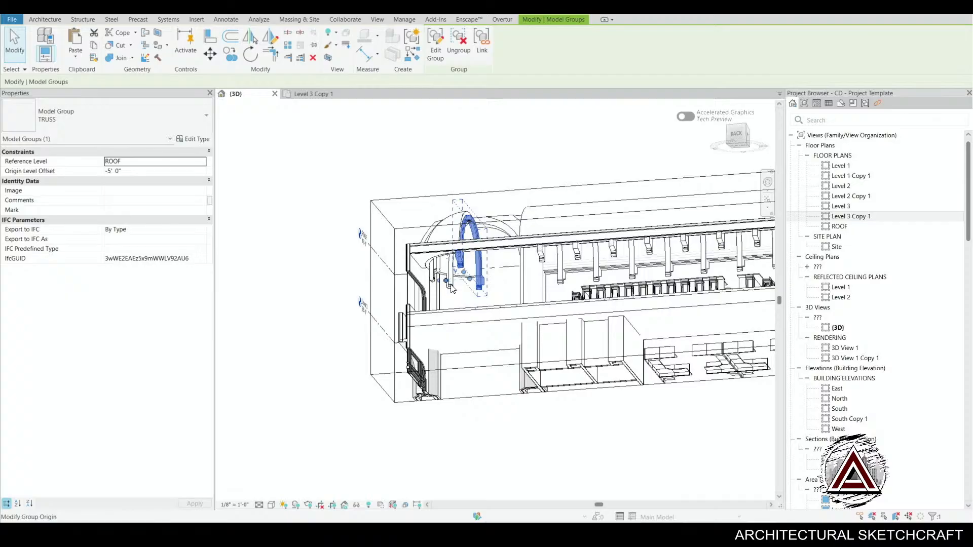
{"action": "scroll", "coordinate": [454, 295], "scroll_direction": "up", "scroll_amount": 2}
{"action": "key", "text": "Tab"}
{"action": "left_click", "coordinate": [431, 259]}
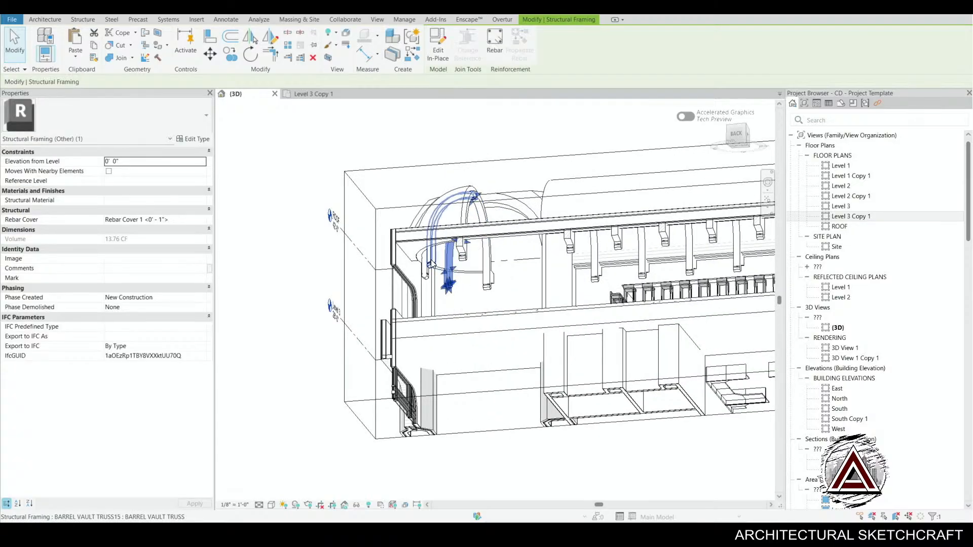
{"action": "left_click", "coordinate": [431, 259], "text": "ctrl"}
{"action": "left_click", "coordinate": [425, 275], "text": "ctrl"}
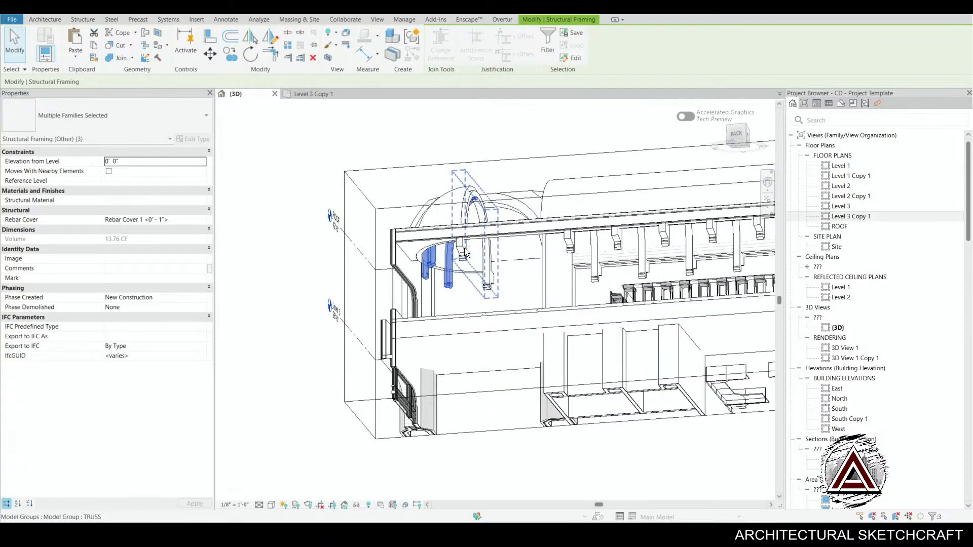
{"action": "key", "text": "Escape"}
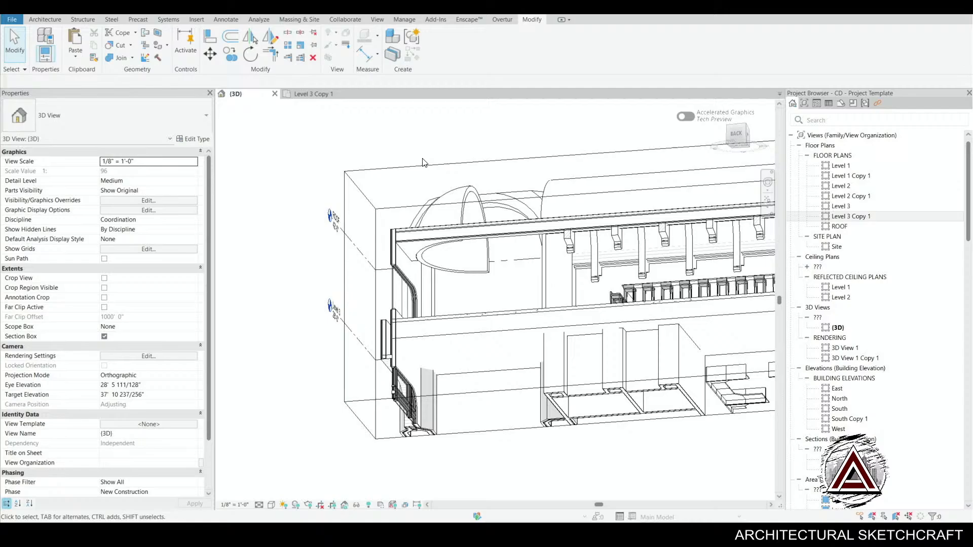
- Delete the leftover arch between the end wall and the tower
{"action": "left_click", "coordinate": [467, 210]}
{"action": "middle_click_drag", "start_coordinate": [473, 232], "coordinate": [474, 252]}
{"action": "key", "text": "Delete"}
{"action": "scroll", "coordinate": [471, 330], "scroll_direction": "down", "scroll_amount": 2}
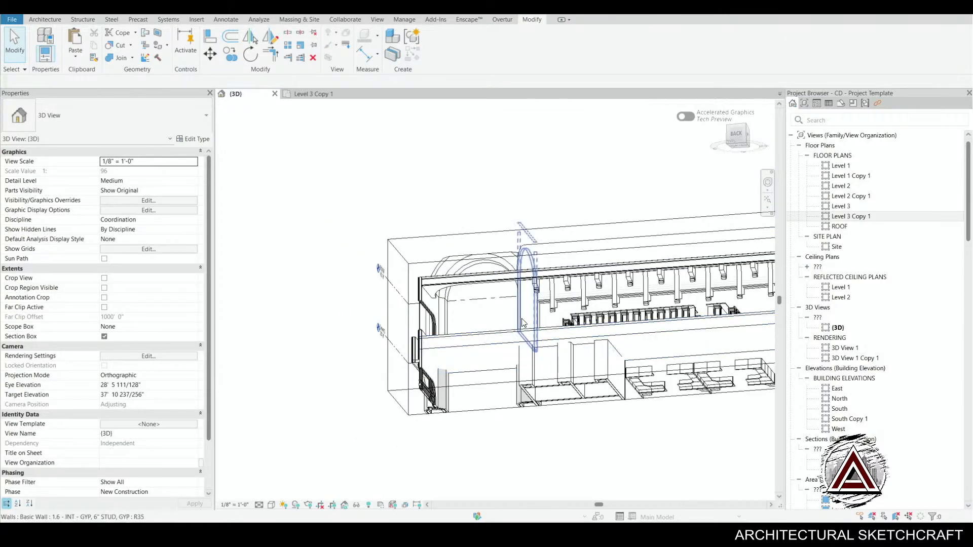
- Enlarge the 3D view's section box upward beyond the ROOF PEAK level and outward past the building's cut side
{"action": "middle_click_drag", "start_coordinate": [522, 319], "coordinate": [477, 355], "text": "shift"}
{"action": "left_click", "coordinate": [579, 240]}
{"action": "middle_click_drag", "start_coordinate": [588, 265], "coordinate": [560, 298]}
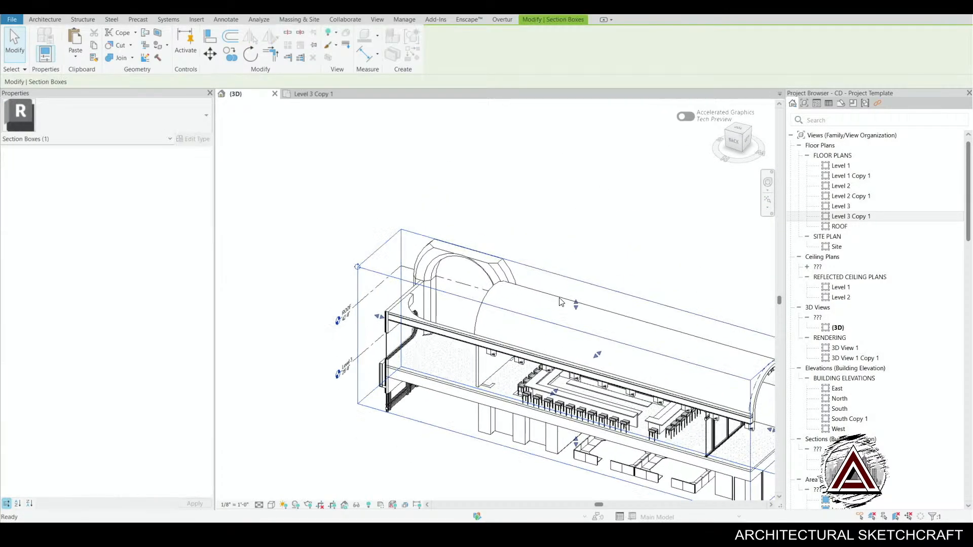
{"action": "left_click_drag", "start_coordinate": [576, 306], "coordinate": [575, 245]}
{"action": "middle_click_drag", "start_coordinate": [619, 328], "coordinate": [588, 324], "text": "shift"}
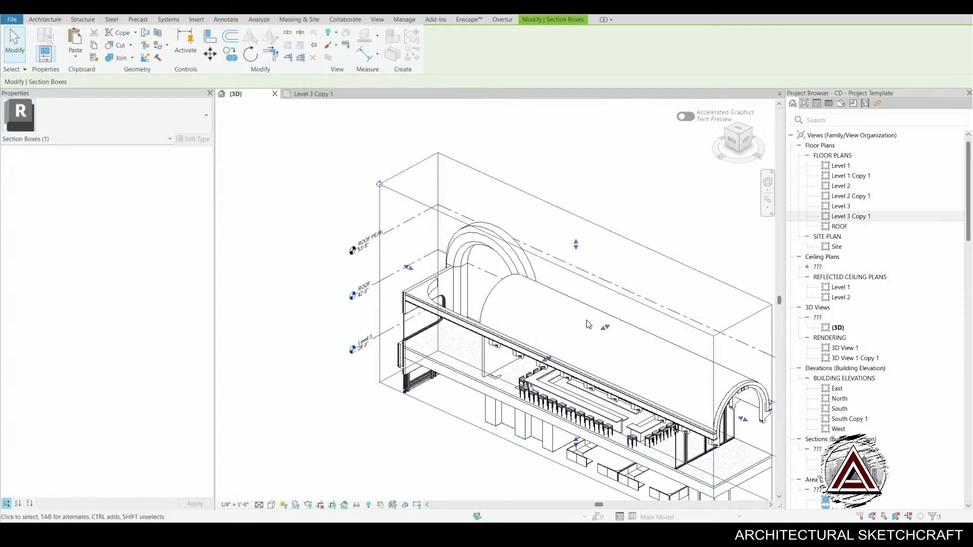
{"action": "middle_click_drag", "start_coordinate": [575, 378], "coordinate": [616, 293]}
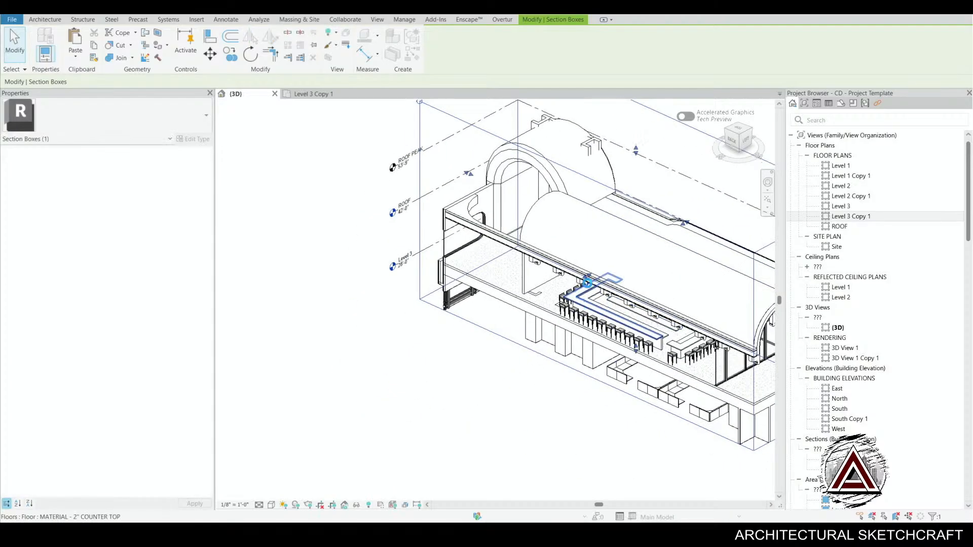
{"action": "left_click_drag", "start_coordinate": [588, 278], "coordinate": [453, 403]}
{"action": "middle_click_drag", "start_coordinate": [483, 350], "coordinate": [572, 318], "text": "shift"}
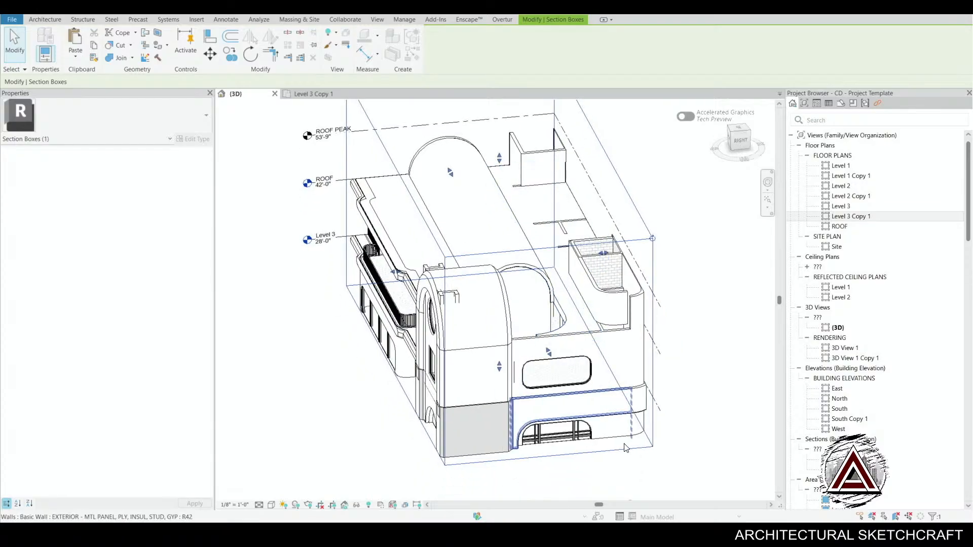
- Start a similar extrusion roof from the barrel-vault roof with reference level ROOF PEAK and offset 0' 0"
{"action": "middle_click_drag", "start_coordinate": [613, 445], "coordinate": [536, 398], "text": "shift"}
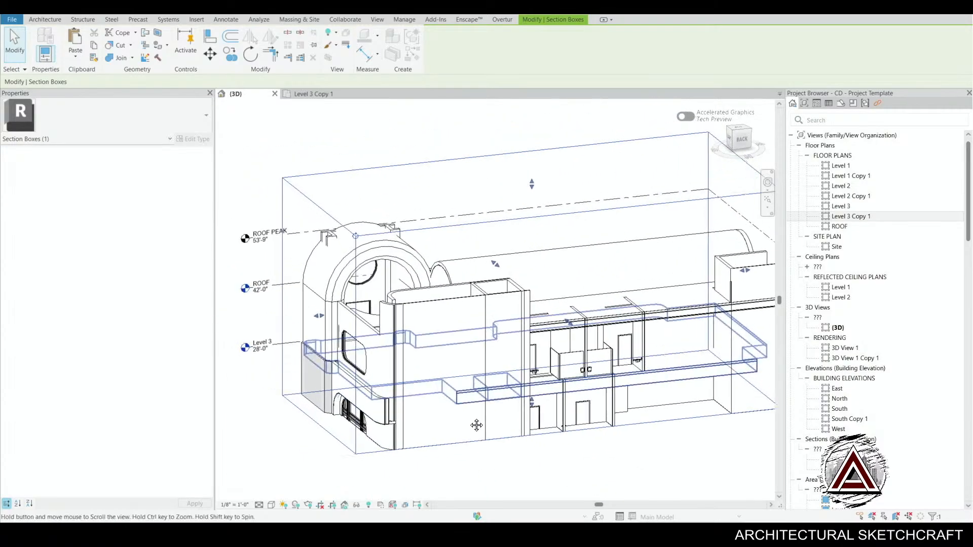
{"action": "scroll", "coordinate": [536, 399], "scroll_direction": "up", "scroll_amount": 4}
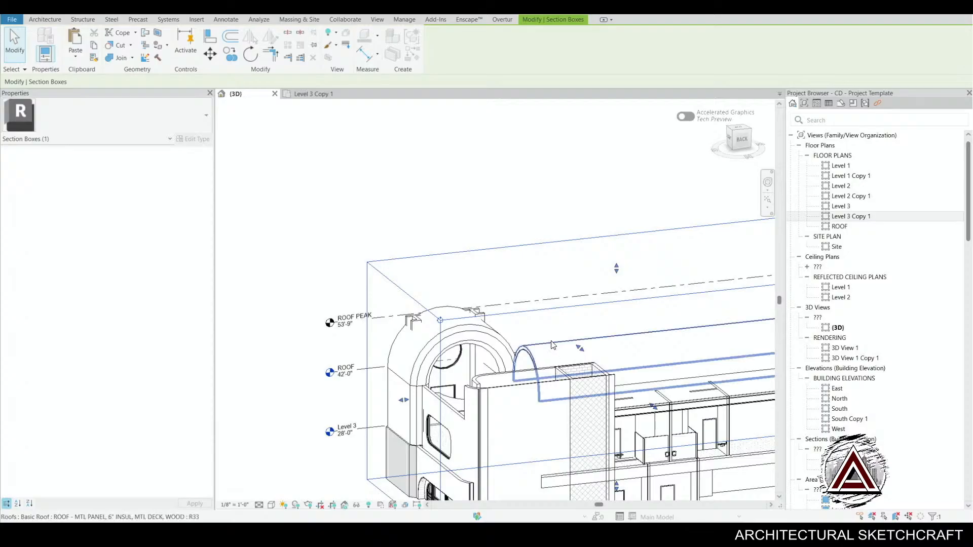
{"action": "left_click", "coordinate": [552, 350]}
{"action": "double_click", "coordinate": [529, 407]}
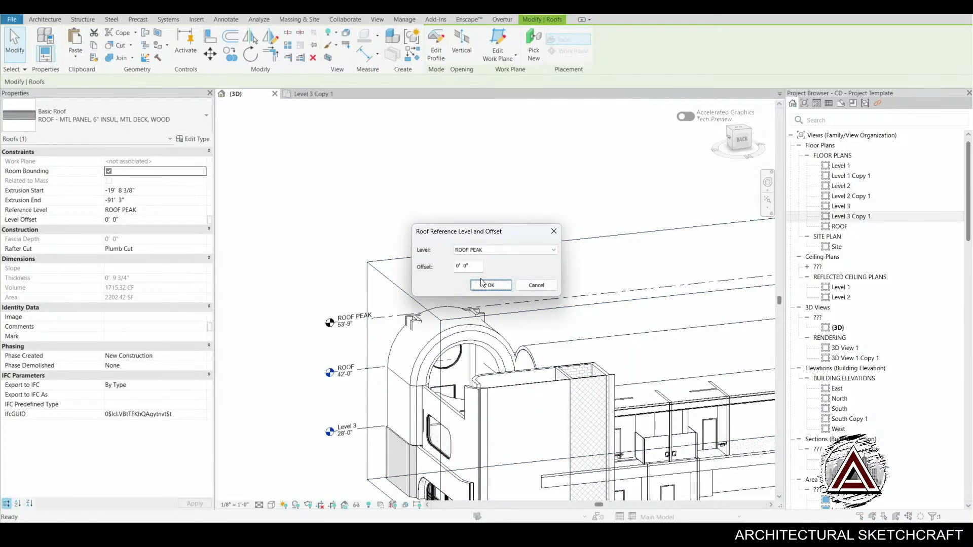
{"action": "key", "text": "Return"}
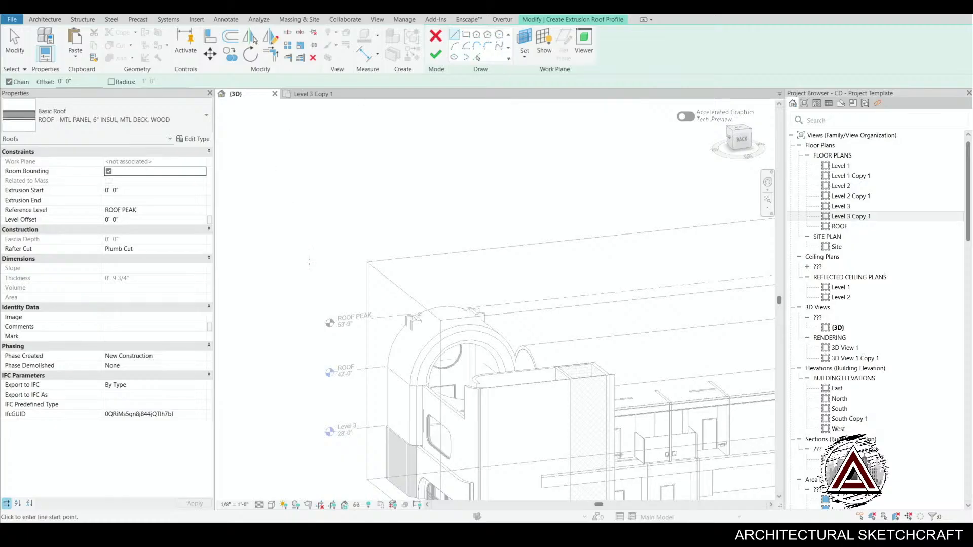
{"action": "key", "text": "Escape"}
{"action": "key", "text": "Escape"}
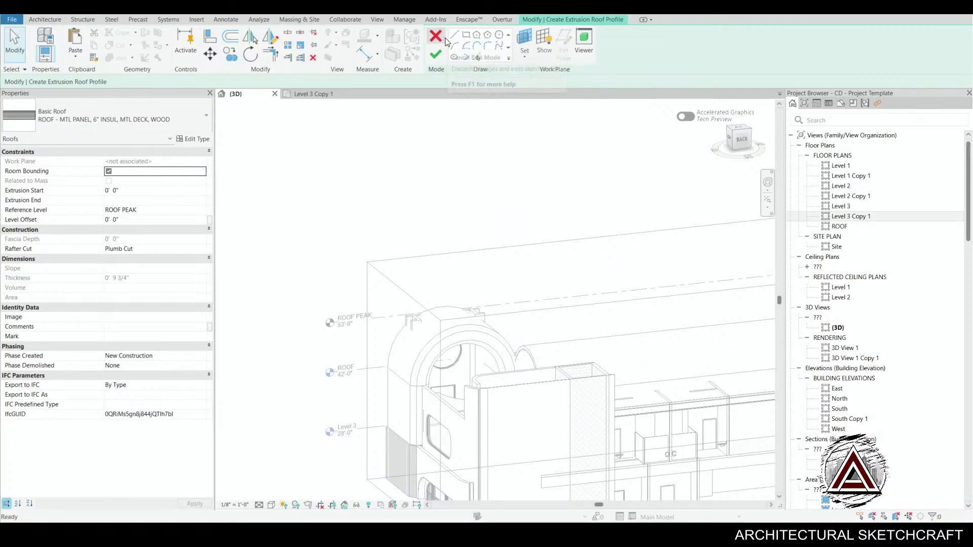
- Set the new roof's work plane by picking the tower sweep's arched face
{"action": "left_click", "coordinate": [525, 42]}
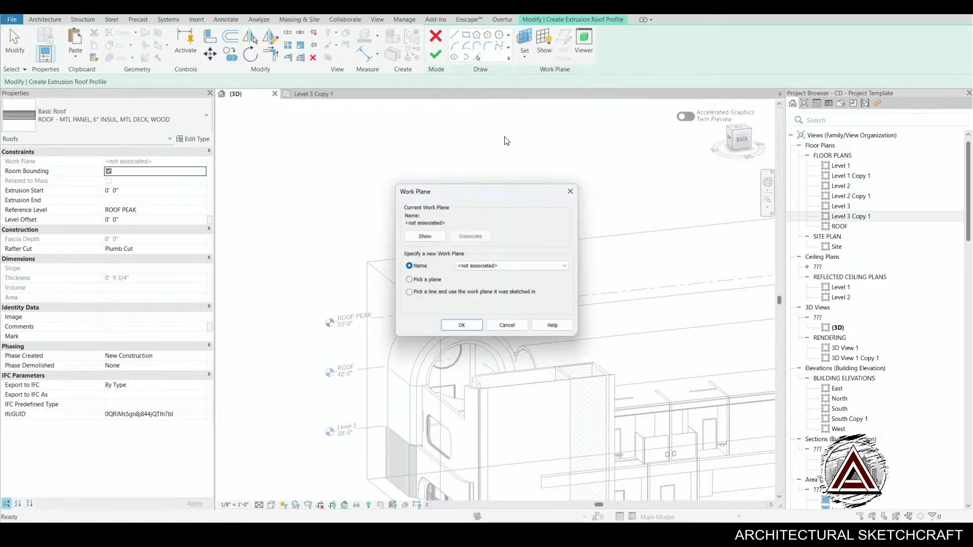
{"action": "left_click", "coordinate": [461, 325]}
{"action": "scroll", "coordinate": [474, 345], "scroll_direction": "up", "scroll_amount": 4}
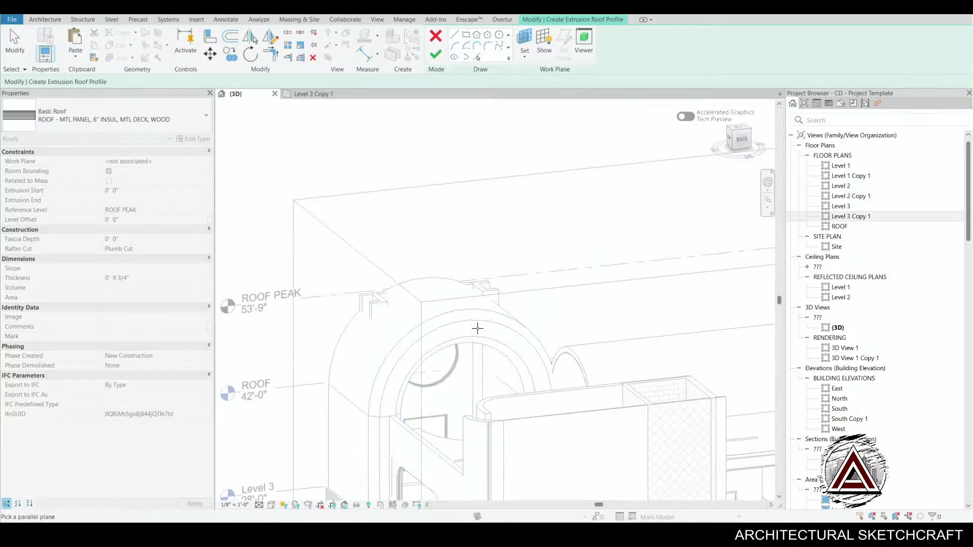
{"action": "left_click", "coordinate": [473, 349]}
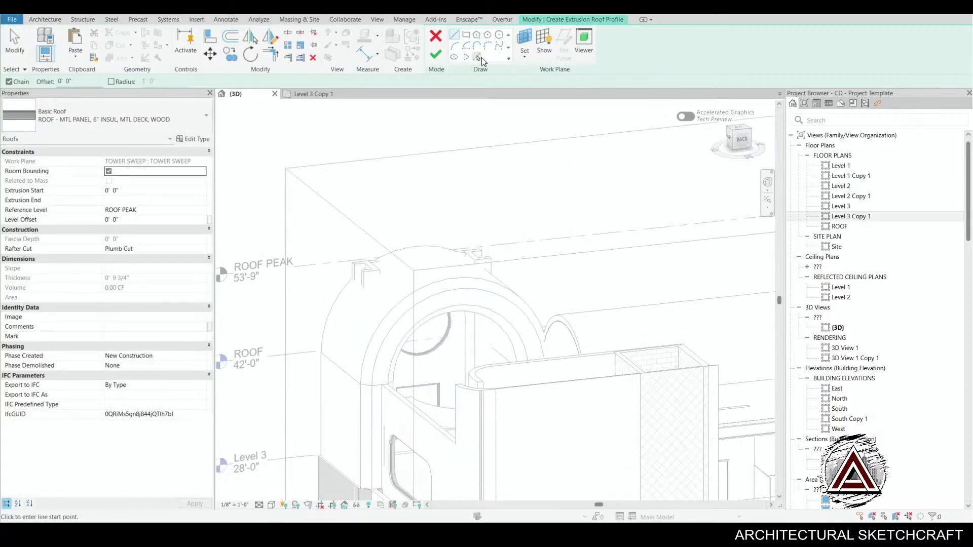
- Pick the tower sweep's inner arc as the roof profile and finish the extrusion roof
{"action": "left_click", "coordinate": [477, 57]}
{"action": "scroll", "coordinate": [462, 289], "scroll_direction": "up", "scroll_amount": 2}
{"action": "left_click", "coordinate": [462, 288]}
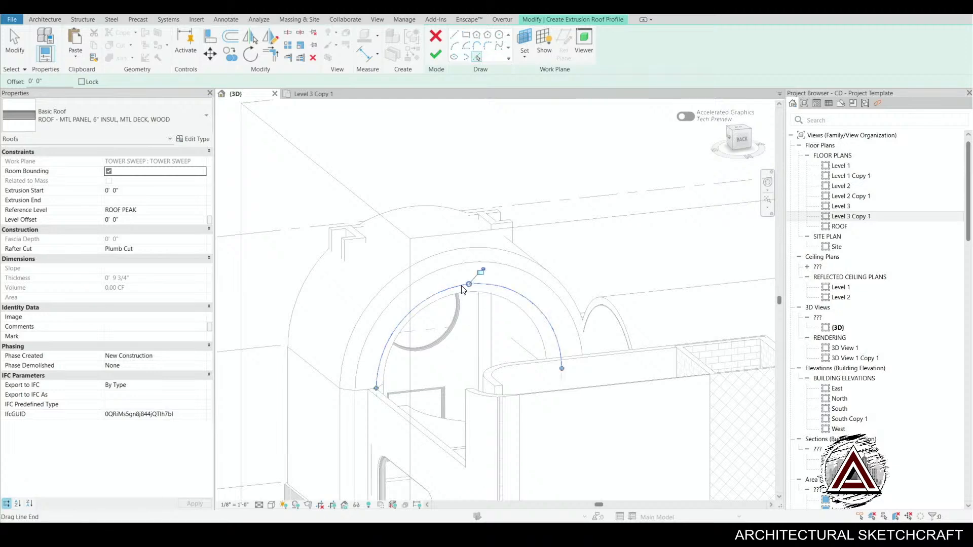
{"action": "scroll", "coordinate": [471, 361], "scroll_direction": "down", "scroll_amount": 2}
{"action": "left_click", "coordinate": [435, 54]}
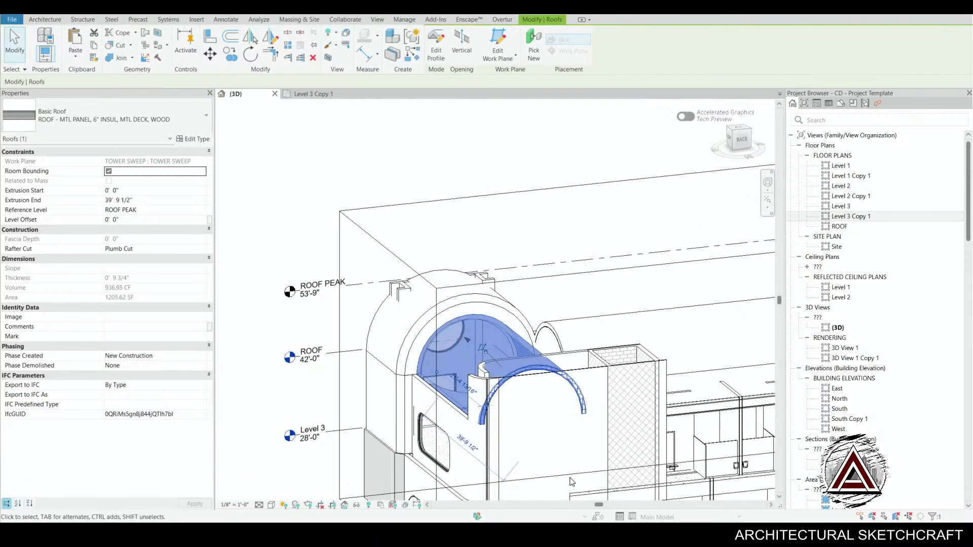
- Examine the new barrel roof's extent and its junction with the tower from several sides
{"action": "mouse_move", "coordinate": [501, 395]}
{"action": "middle_mouse_down", "text": "shift"}
{"action": "mouse_move", "coordinate": [511, 470]}
{"action": "mouse_move", "coordinate": [589, 376]}
{"action": "mouse_move", "coordinate": [899, 389]}
{"action": "mouse_move", "coordinate": [507, 421]}
{"action": "middle_mouse_up", "text": "shift"}
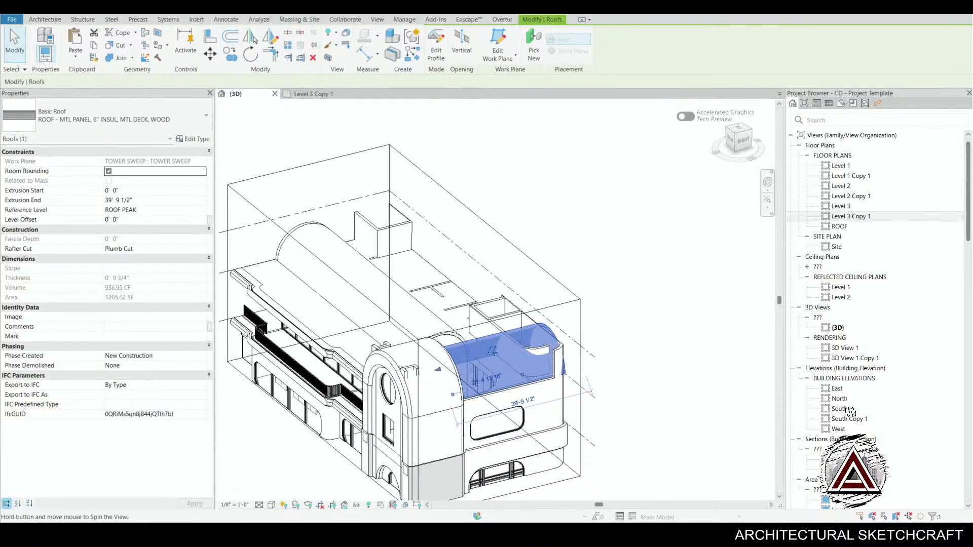
{"action": "scroll", "coordinate": [416, 426], "scroll_direction": "up", "scroll_amount": 3}
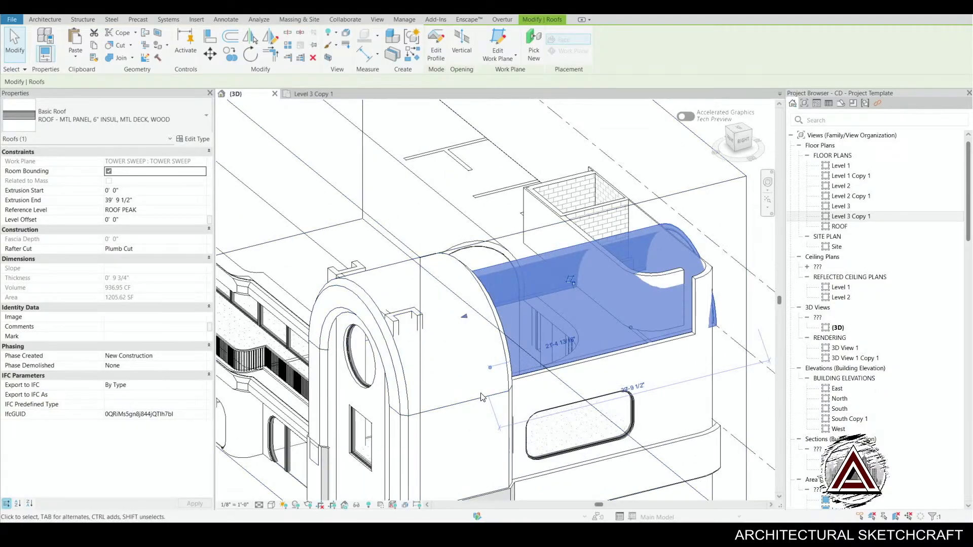
{"action": "middle_click_drag", "start_coordinate": [482, 425], "coordinate": [465, 308], "text": "shift"}
{"action": "scroll", "coordinate": [464, 308], "scroll_direction": "up", "scroll_amount": 4}
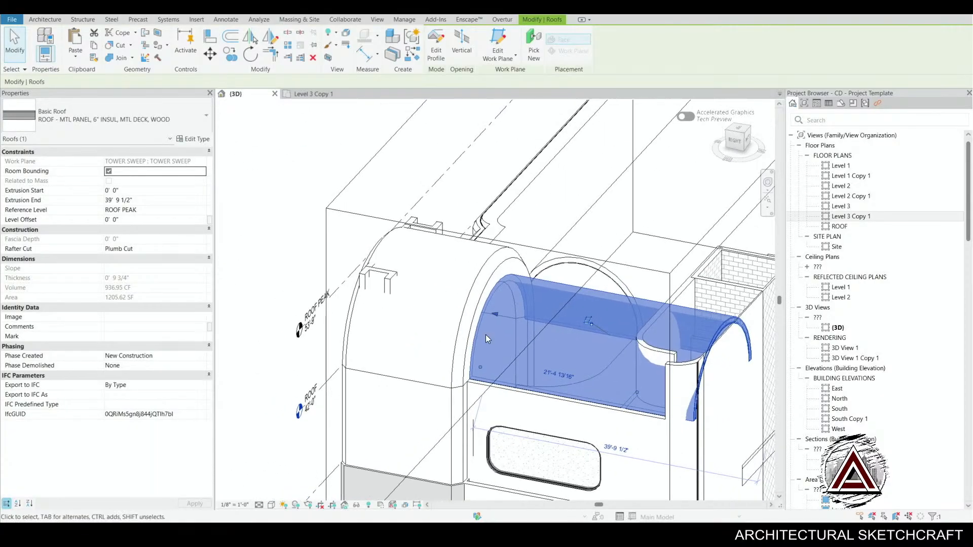
- Align the tower end of the new barrel roof with the tower's outer face
{"action": "key", "text": "a"}
{"action": "key", "text": "l"}
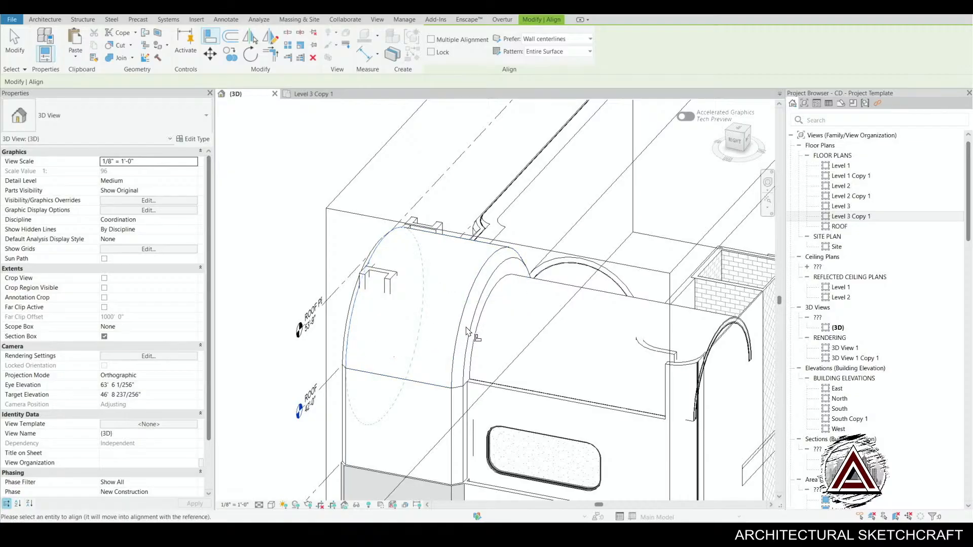
{"action": "middle_click_drag", "start_coordinate": [469, 334], "coordinate": [645, 352], "text": "shift"}
{"action": "scroll", "coordinate": [549, 310], "scroll_direction": "up", "scroll_amount": 3}
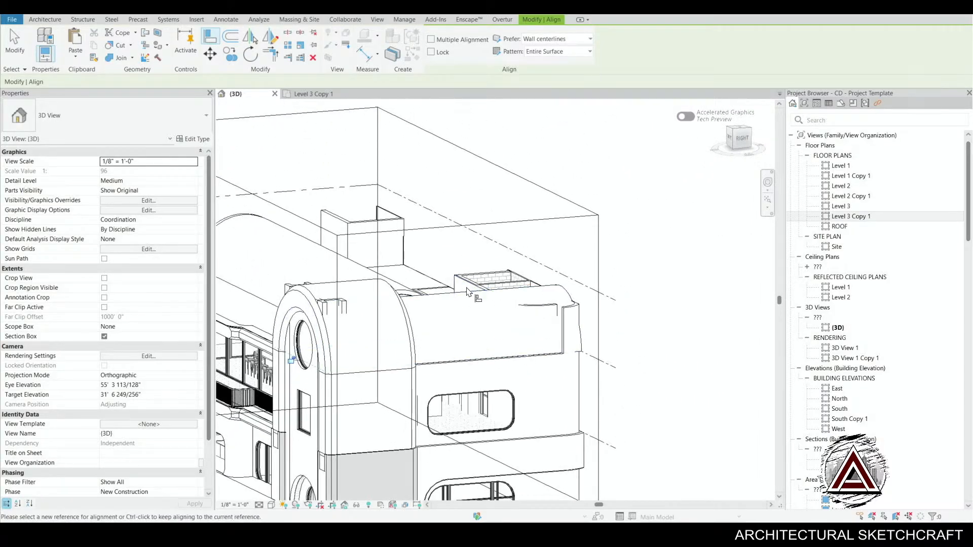
{"action": "left_click", "coordinate": [475, 290]}
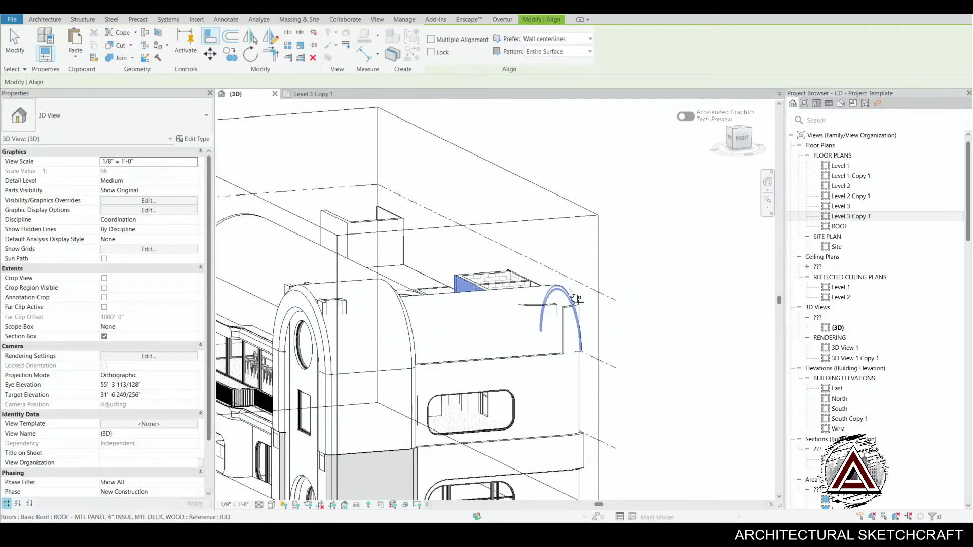
{"action": "left_click", "coordinate": [567, 293]}
{"action": "middle_click_drag", "start_coordinate": [594, 401], "coordinate": [479, 431], "text": "shift"}
{"action": "key", "text": "Escape"}
- Extend the 3D view's section box outward past the stair end to expose the barrel roof's far end
{"action": "left_click", "coordinate": [566, 359]}
{"action": "scroll", "coordinate": [566, 360], "scroll_direction": "down", "scroll_amount": 5}
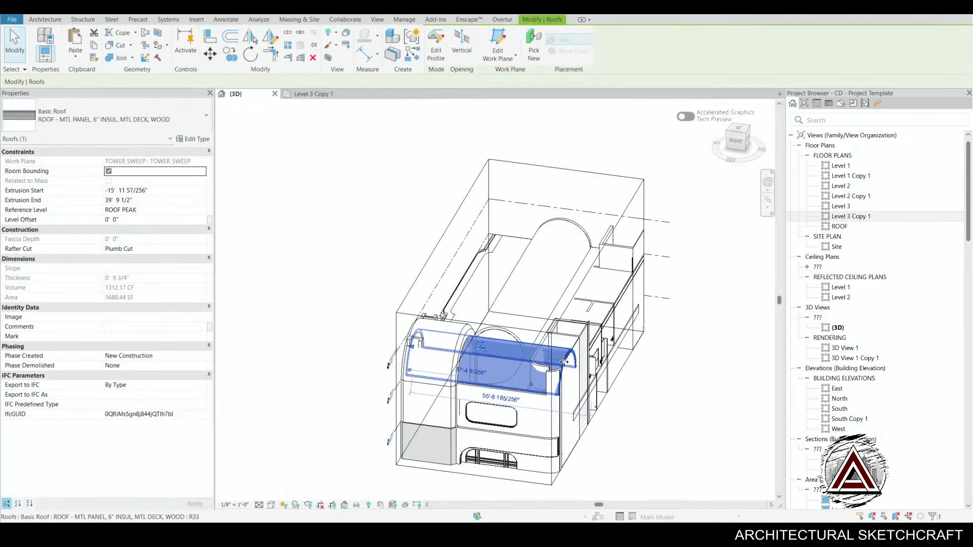
{"action": "middle_click_drag", "start_coordinate": [564, 403], "coordinate": [233, 344]}
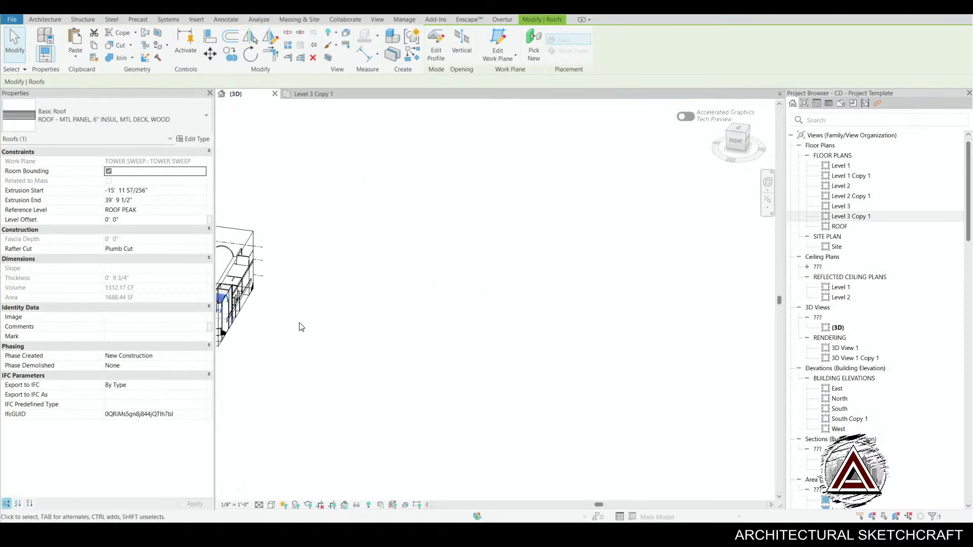
{"action": "scroll", "coordinate": [336, 363], "scroll_direction": "down", "scroll_amount": 2}
{"action": "middle_click_drag", "start_coordinate": [336, 369], "coordinate": [404, 315]}
{"action": "scroll", "coordinate": [407, 252], "scroll_direction": "up", "scroll_amount": 6}
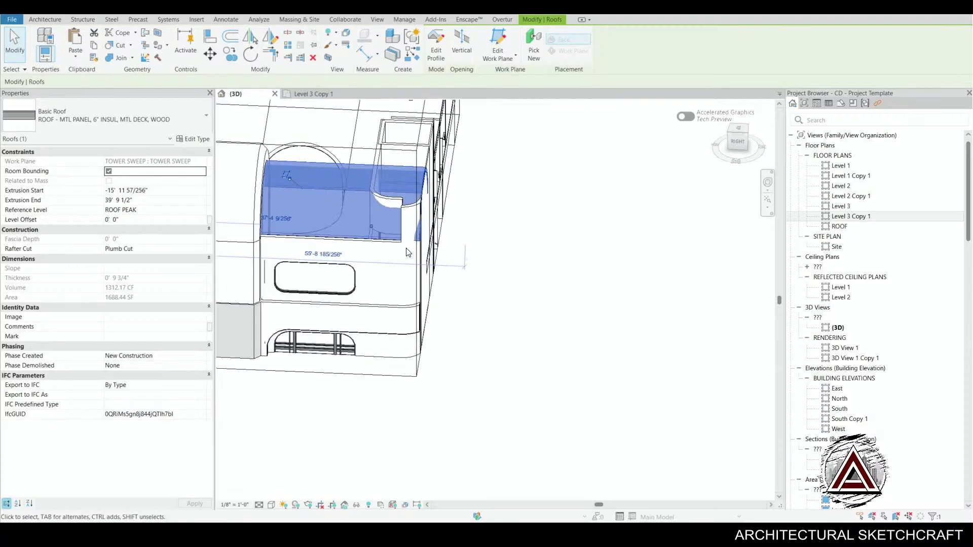
{"action": "left_click", "coordinate": [412, 202]}
{"action": "left_click", "coordinate": [411, 199]}
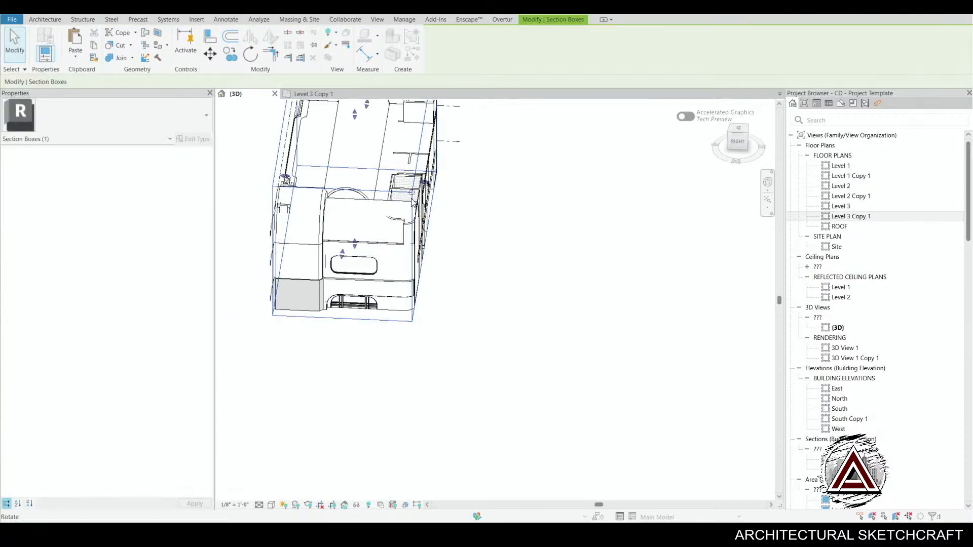
{"action": "scroll", "coordinate": [411, 200], "scroll_direction": "down", "scroll_amount": 1}
{"action": "left_click_drag", "start_coordinate": [420, 191], "coordinate": [608, 434]}
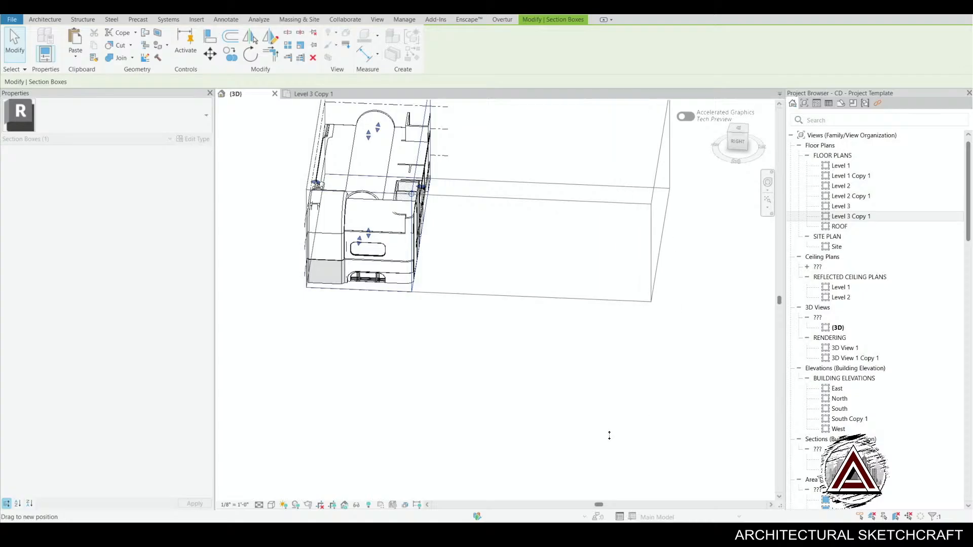
- Shorten the barrel roof's far end to an extrusion end of about 20' 5", just short of the stair enclosure
{"action": "left_click", "coordinate": [430, 230]}
{"action": "scroll", "coordinate": [431, 231], "scroll_direction": "up", "scroll_amount": 3}
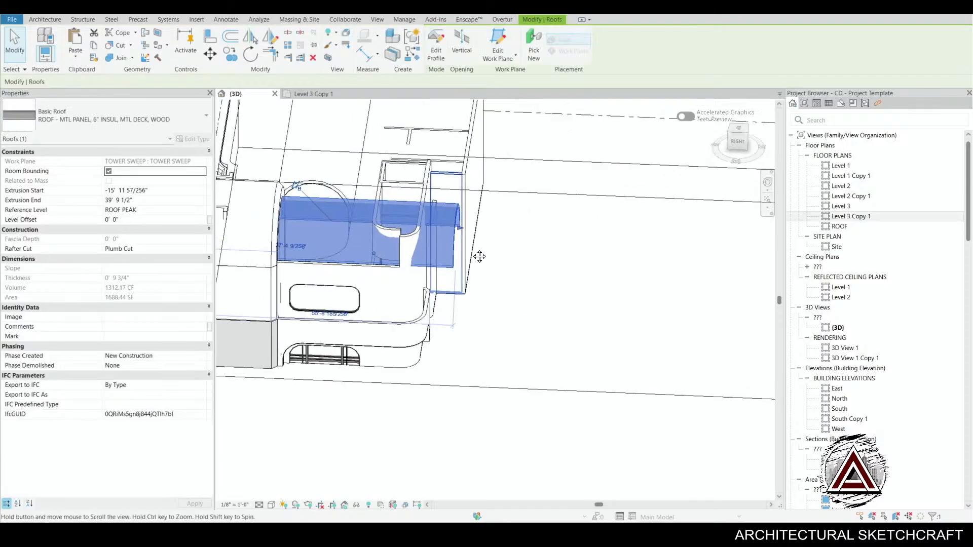
{"action": "left_click_drag", "start_coordinate": [473, 244], "coordinate": [383, 234]}
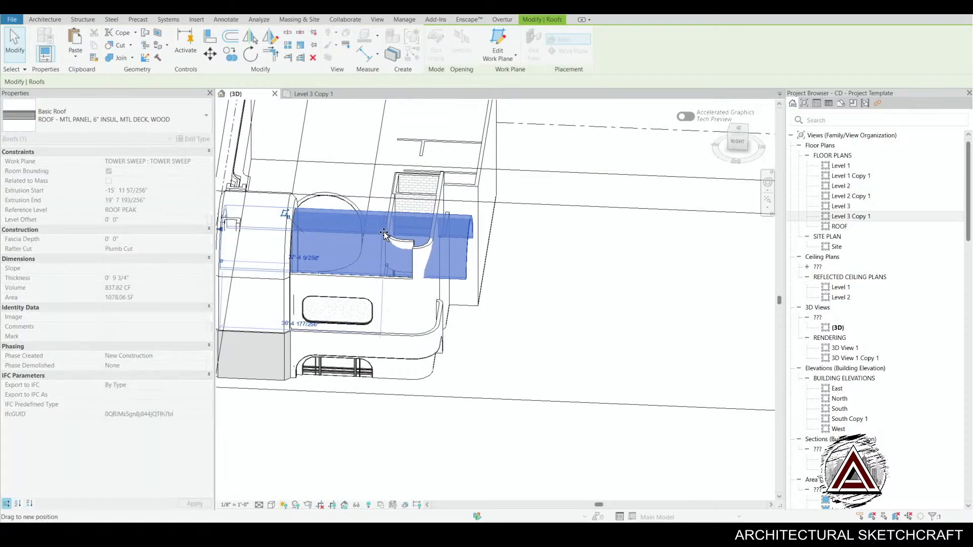
{"action": "left_click", "coordinate": [543, 435]}
{"action": "middle_click_drag", "start_coordinate": [549, 430], "coordinate": [517, 464]}
{"action": "key", "text": "Caps_Lock"}
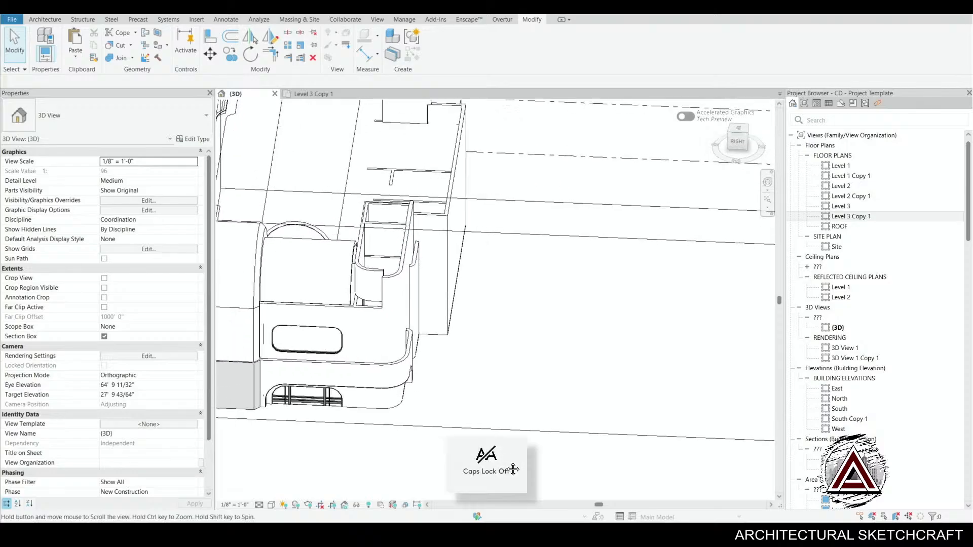
- Move the curved roof-level wall and its short straight neighbour at the stair corner to meet the outer end wall's edge
{"action": "left_click", "coordinate": [367, 281]}
{"action": "scroll", "coordinate": [379, 326], "scroll_direction": "down", "scroll_amount": 2}
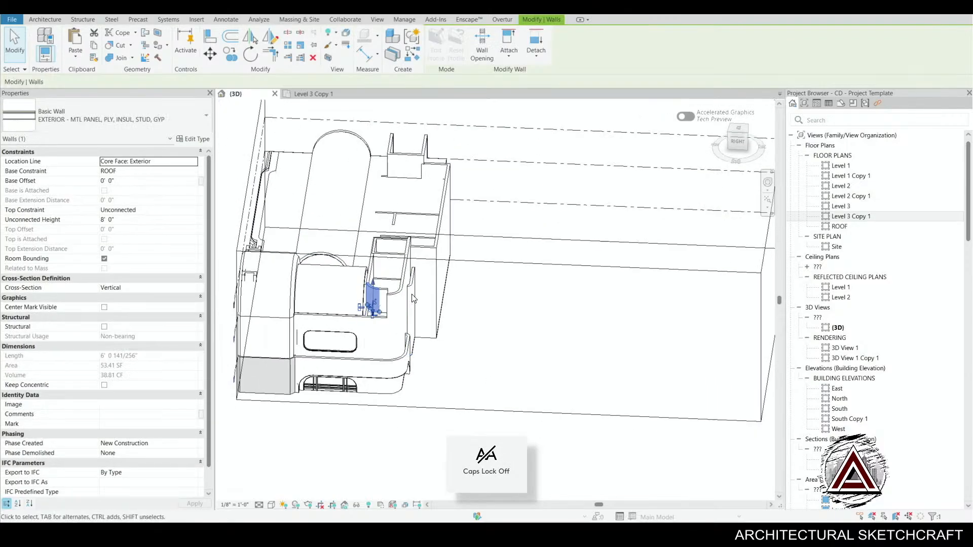
{"action": "middle_click_drag", "start_coordinate": [380, 329], "coordinate": [426, 387], "text": "shift"}
{"action": "scroll", "coordinate": [390, 290], "scroll_direction": "up", "scroll_amount": 2}
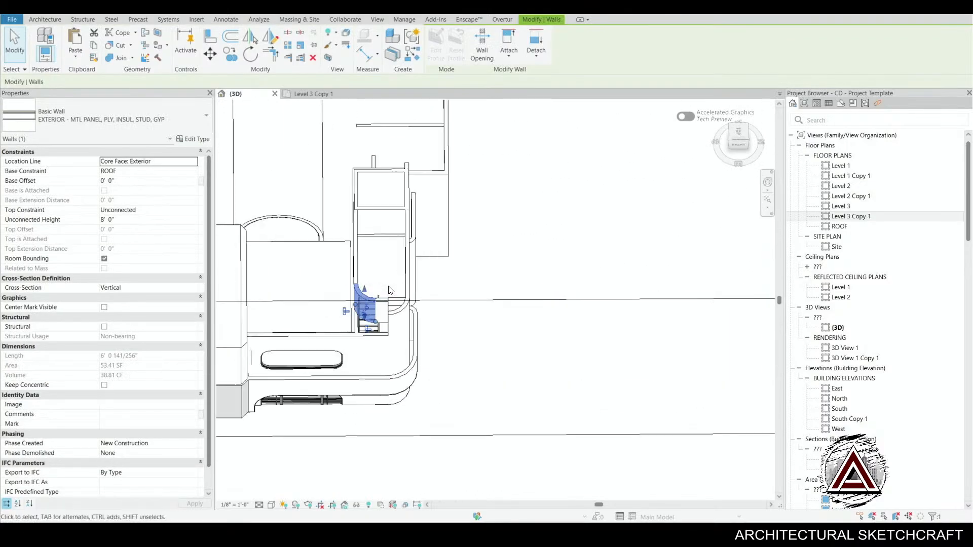
{"action": "left_click", "coordinate": [387, 312], "text": "ctrl"}
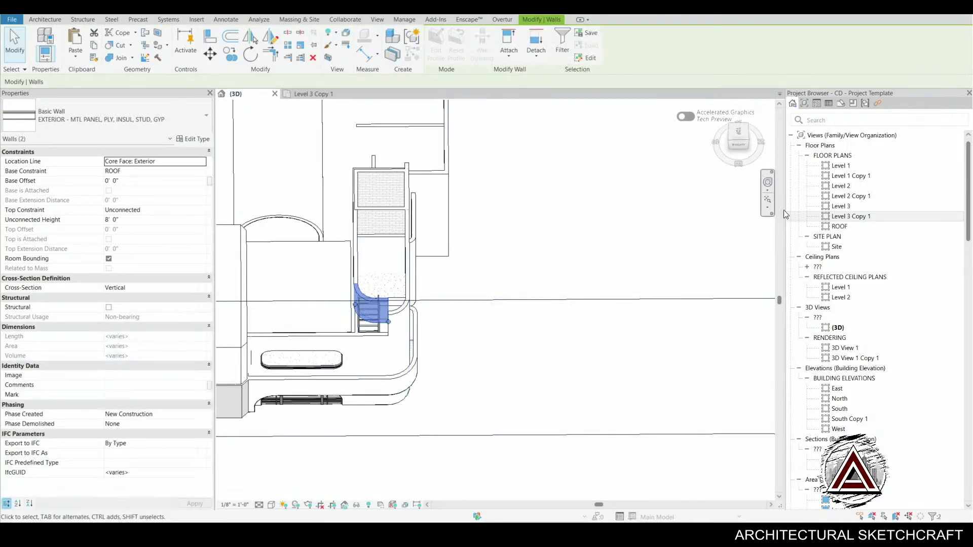
{"action": "left_click", "coordinate": [739, 132]}
{"action": "scroll", "coordinate": [495, 382], "scroll_direction": "up", "scroll_amount": 5}
{"action": "key", "text": "m"}
{"action": "key", "text": "v"}
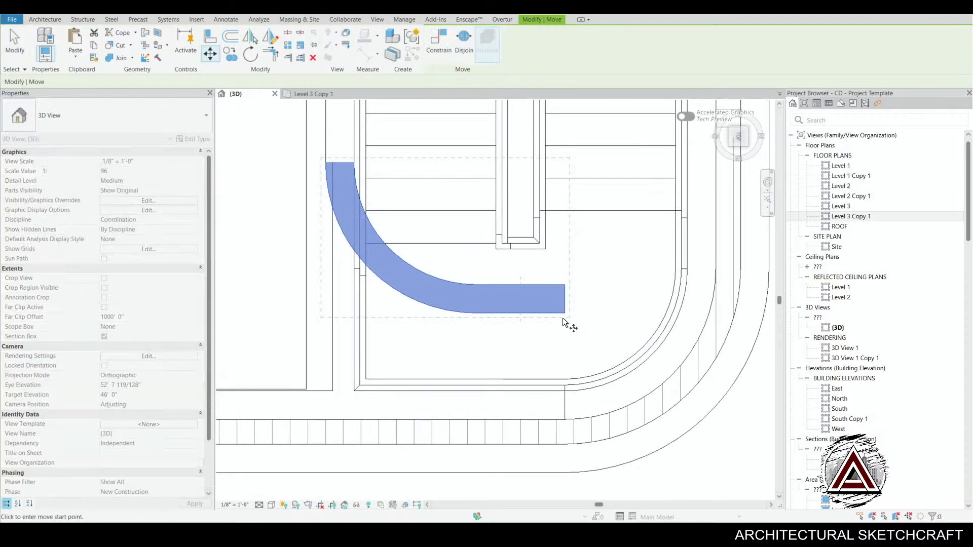
{"action": "left_click", "coordinate": [565, 313]}
{"action": "left_click", "coordinate": [565, 421]}
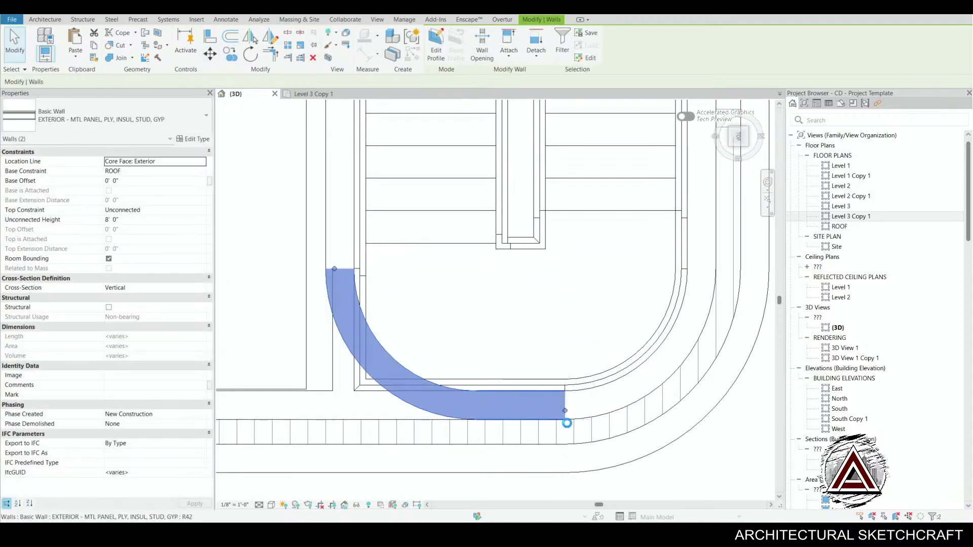
{"action": "scroll", "coordinate": [567, 423], "scroll_direction": "down", "scroll_amount": 3}
{"action": "left_click", "coordinate": [539, 460]}
{"action": "middle_click_drag", "start_coordinate": [539, 461], "coordinate": [558, 379]}
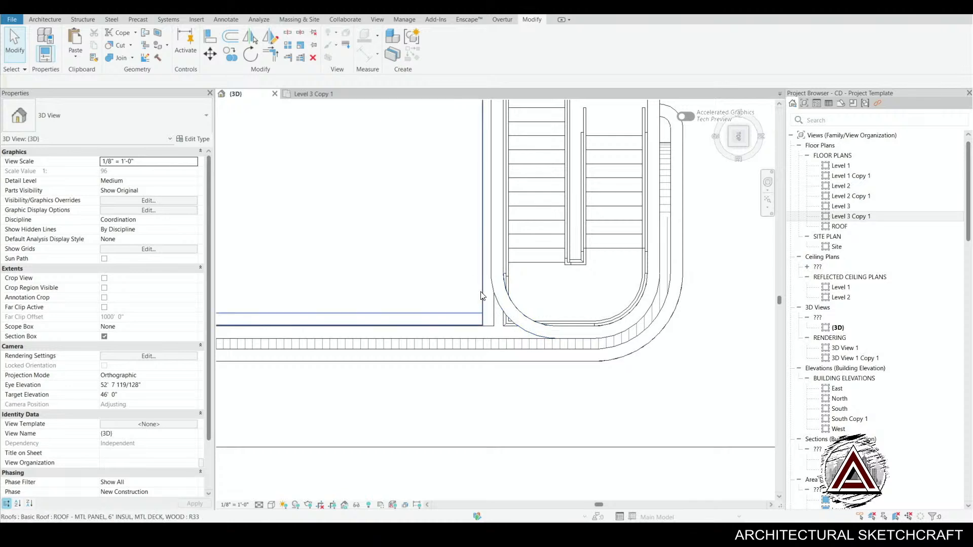
- Stretch the barrel roof's stair-side end slightly to meet the stair enclosure wall
{"action": "left_click", "coordinate": [481, 295]}
{"action": "scroll", "coordinate": [484, 288], "scroll_direction": "down", "scroll_amount": 1}
{"action": "middle_click_drag", "start_coordinate": [498, 213], "coordinate": [498, 245]}
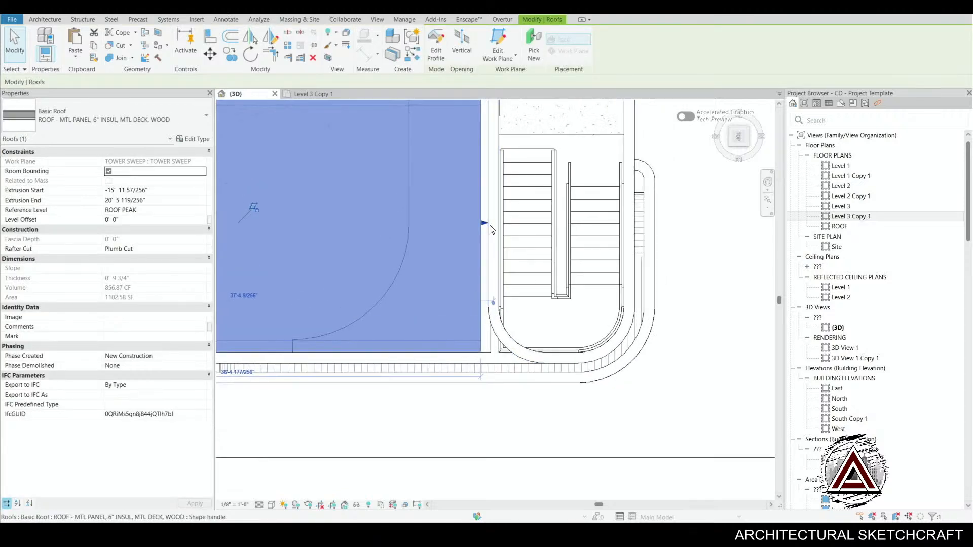
{"action": "left_click_drag", "start_coordinate": [485, 223], "coordinate": [498, 223]}
{"action": "left_click", "coordinate": [707, 438]}
{"action": "scroll", "coordinate": [704, 428], "scroll_direction": "down", "scroll_amount": 3}
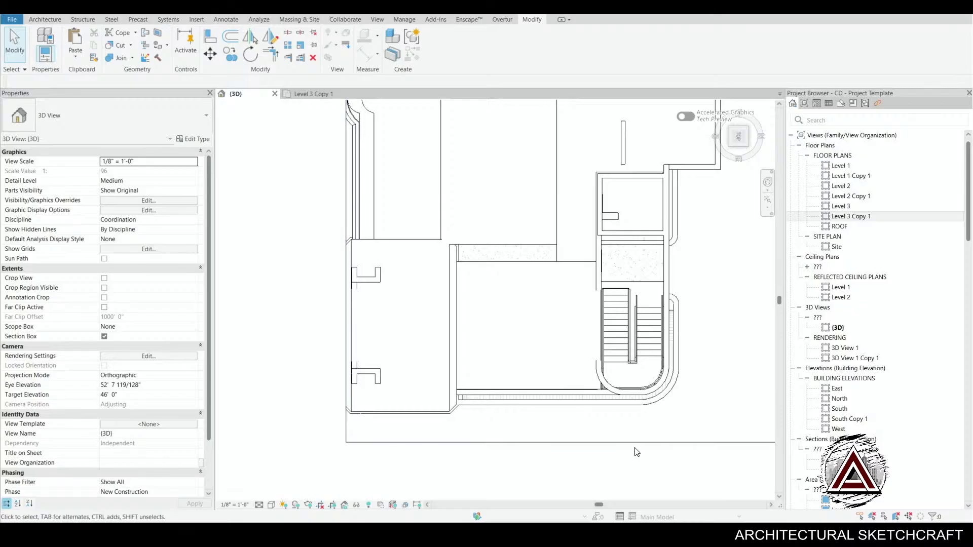
- Attach the tops of both three-wall plaster piers at the tower front to the barrel roof
{"action": "middle_click_drag", "start_coordinate": [600, 455], "coordinate": [535, 446], "text": "shift"}
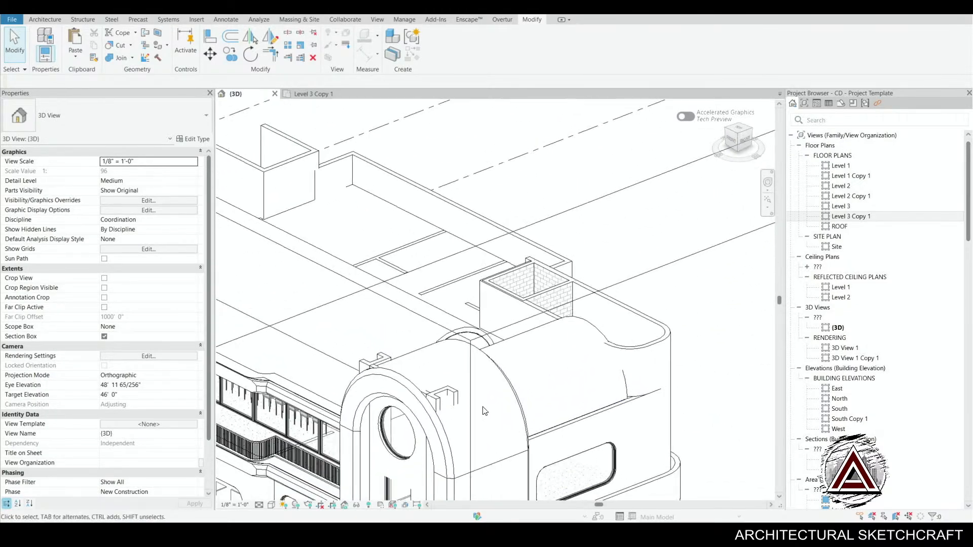
{"action": "key", "text": "Tab"}
{"action": "left_click", "coordinate": [454, 394]}
{"action": "scroll", "coordinate": [430, 387], "scroll_direction": "up", "scroll_amount": 3}
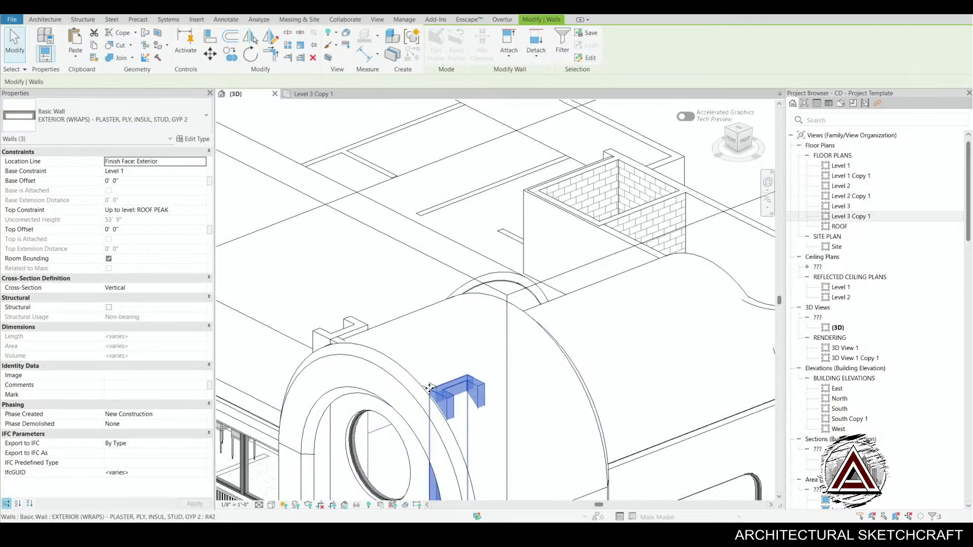
{"action": "key", "text": "Tab"}
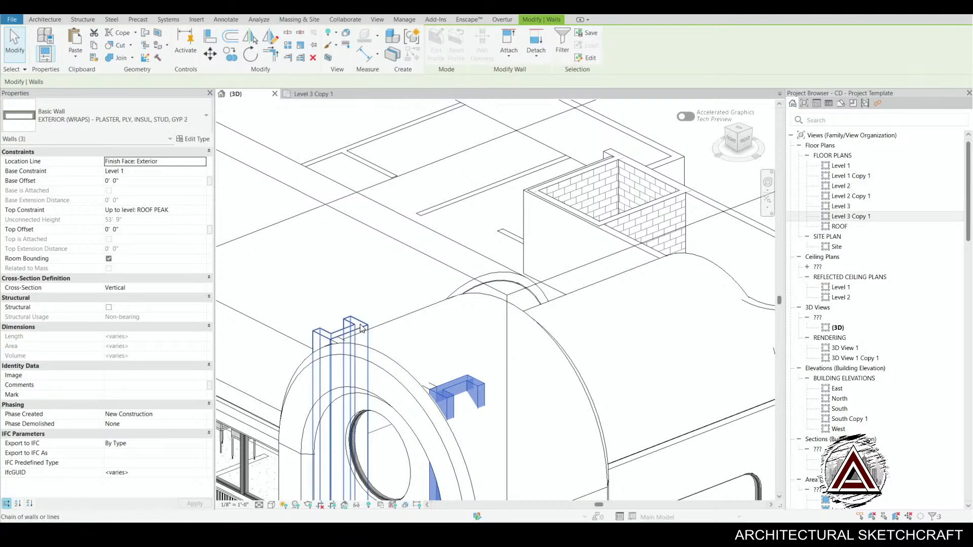
{"action": "left_click", "coordinate": [358, 325], "text": "ctrl"}
{"action": "left_click", "coordinate": [506, 45]}
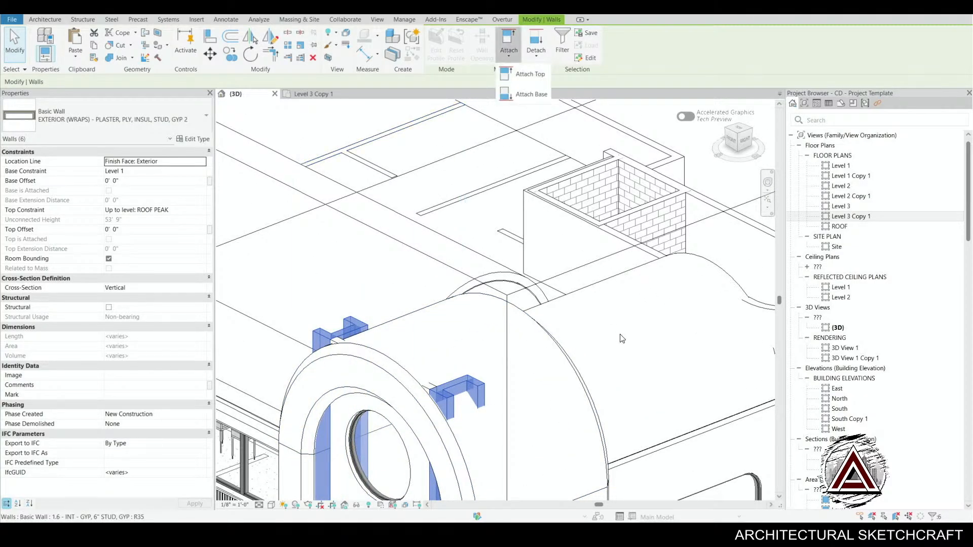
{"action": "left_click", "coordinate": [530, 74]}
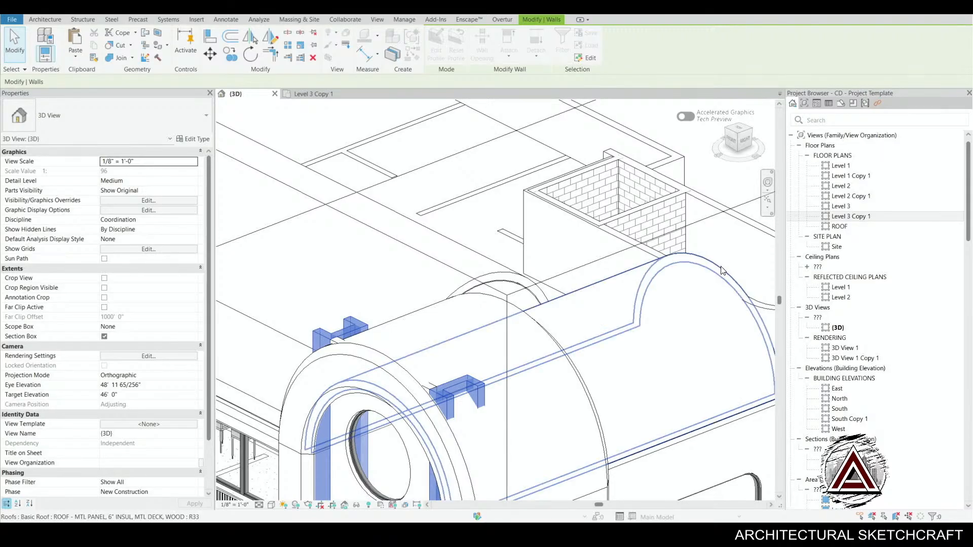
{"action": "left_click", "coordinate": [398, 429]}
- Attach the top of the tower wall with the round window to the barrel roof
{"action": "left_click", "coordinate": [344, 440]}
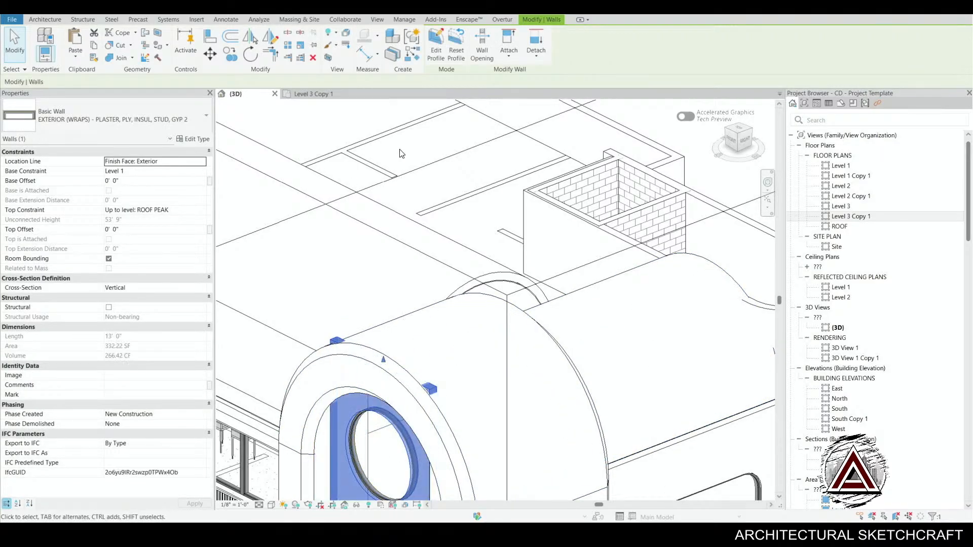
{"action": "left_click", "coordinate": [518, 34]}
{"action": "left_click", "coordinate": [530, 74]}
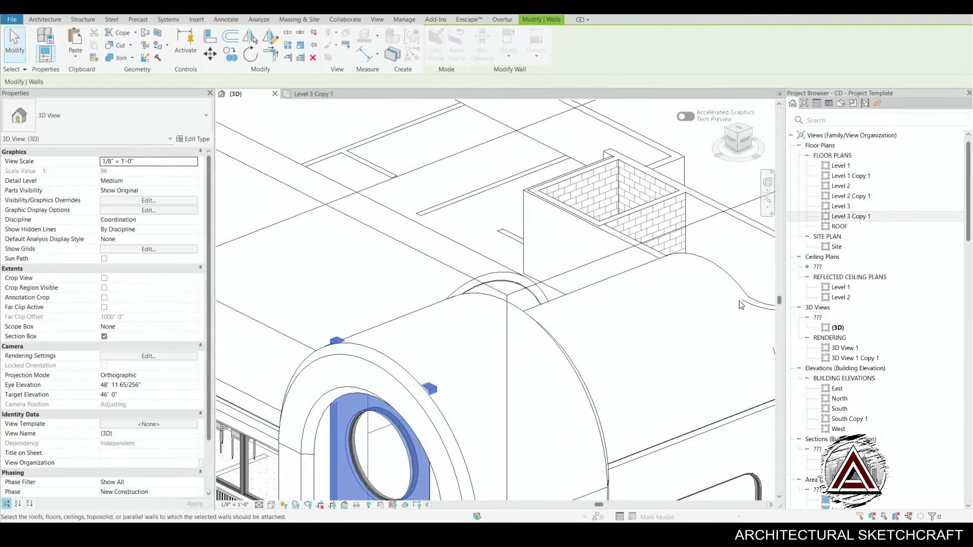
{"action": "left_click", "coordinate": [729, 278]}
{"action": "scroll", "coordinate": [702, 353], "scroll_direction": "down", "scroll_amount": 1}
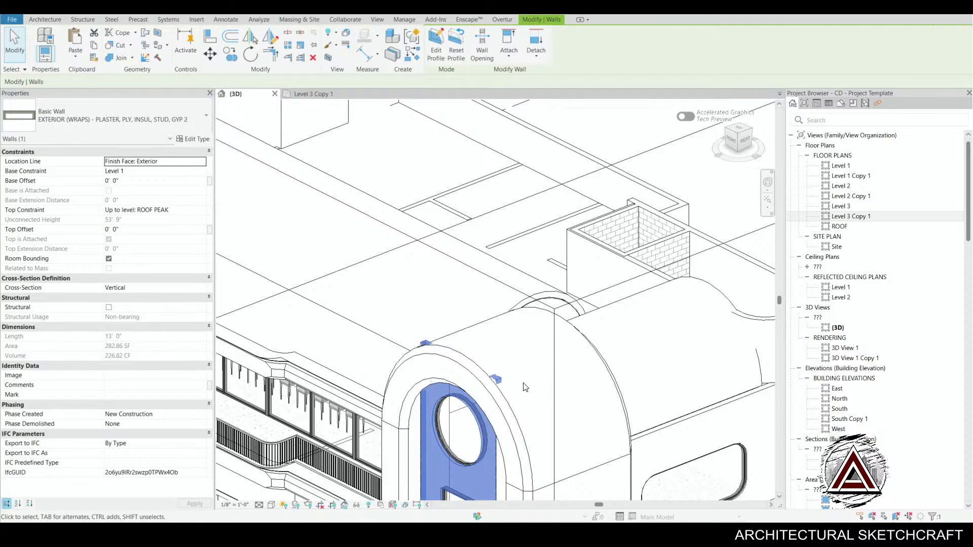
{"action": "middle_click_drag", "start_coordinate": [542, 401], "coordinate": [534, 329]}
{"action": "left_click", "coordinate": [534, 329]}
{"action": "middle_click_drag", "start_coordinate": [446, 444], "coordinate": [417, 376]}
{"action": "middle_click_drag", "start_coordinate": [611, 444], "coordinate": [613, 430]}
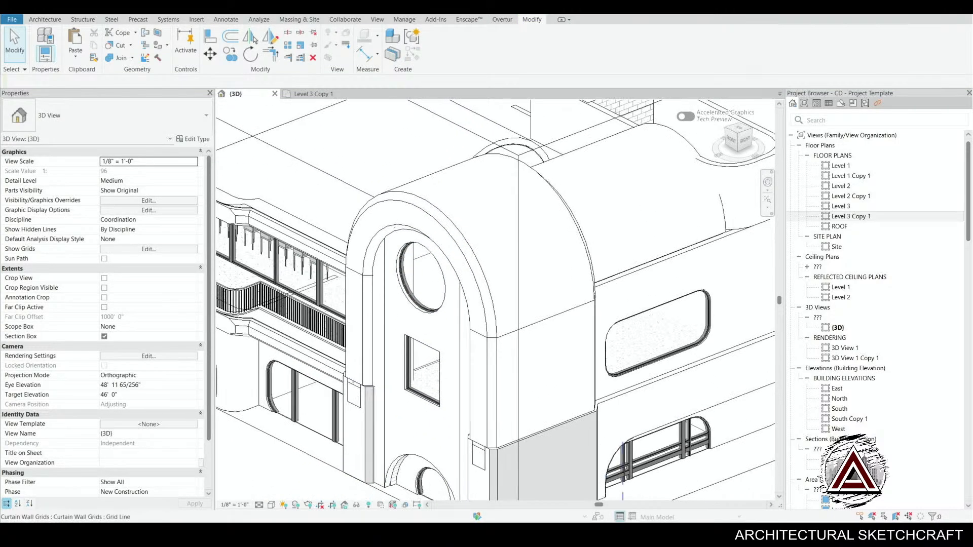
- Switch to the Enscape view and inspect where the barrel roof meets the interior walls
{"action": "left_click", "coordinate": [694, 495]}
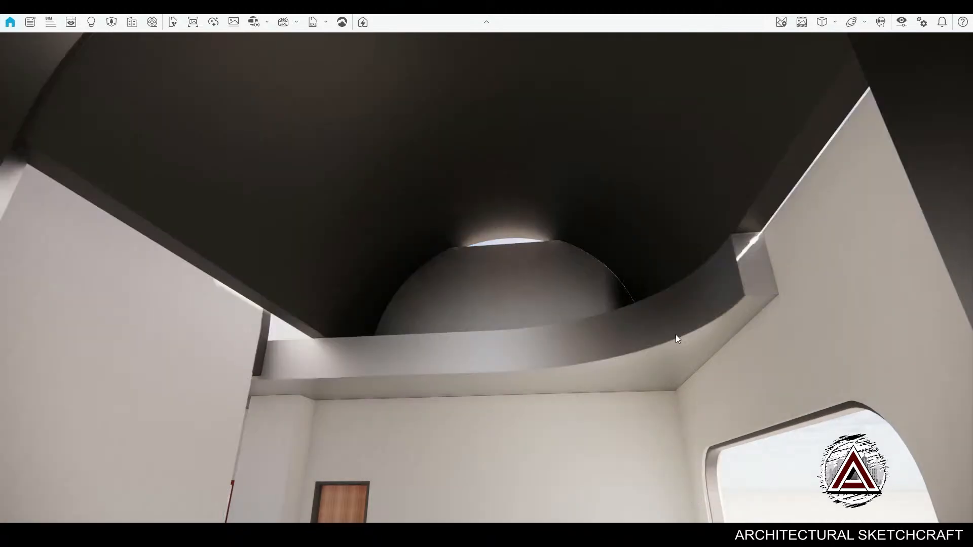
{"action": "left_click_drag", "start_coordinate": [676, 334], "coordinate": [10, 355]}
{"action": "left_click_drag", "start_coordinate": [486, 273], "coordinate": [296, 286]}
{"action": "left_click_drag", "start_coordinate": [722, 485], "coordinate": [645, 425]}
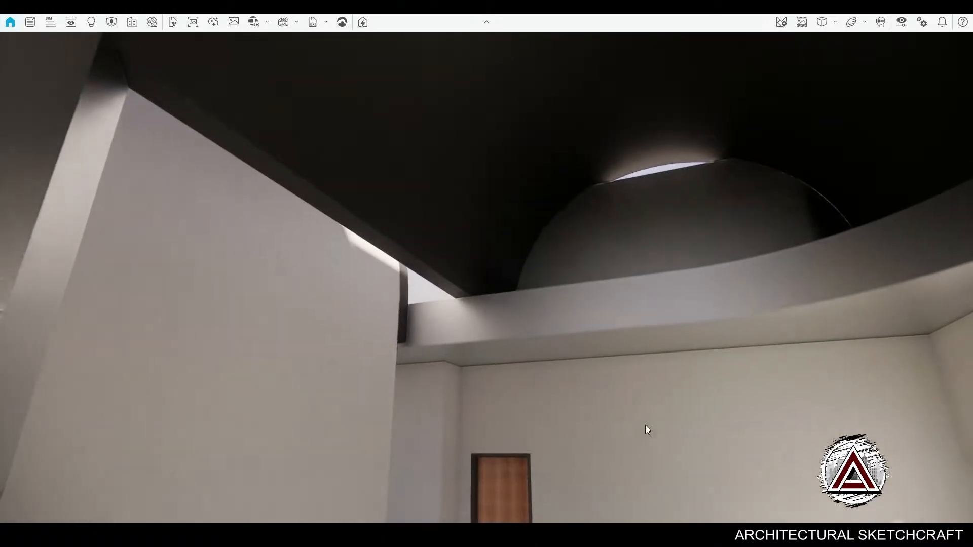
{"action": "key", "text": "a"}
{"action": "key", "text": "d"}
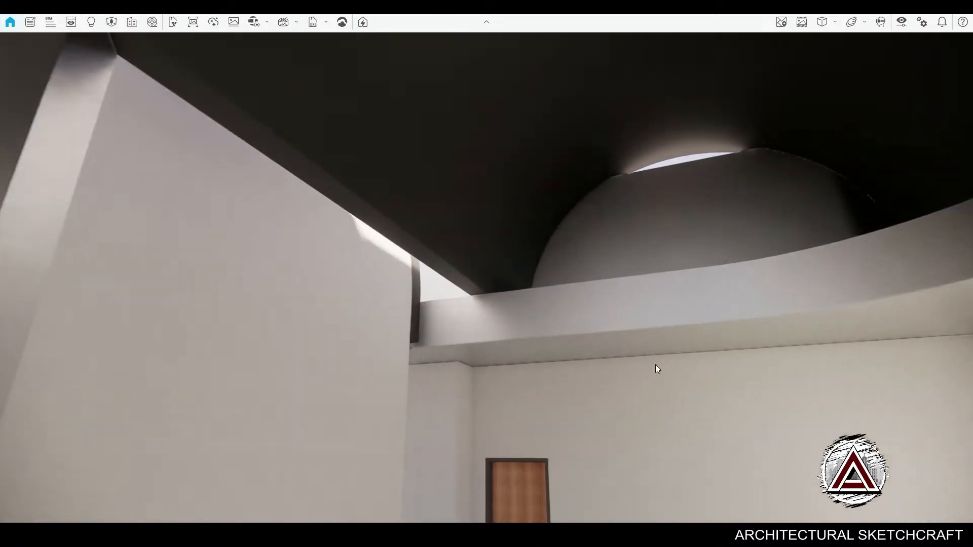
{"action": "left_click_drag", "start_coordinate": [603, 381], "coordinate": [615, 367]}
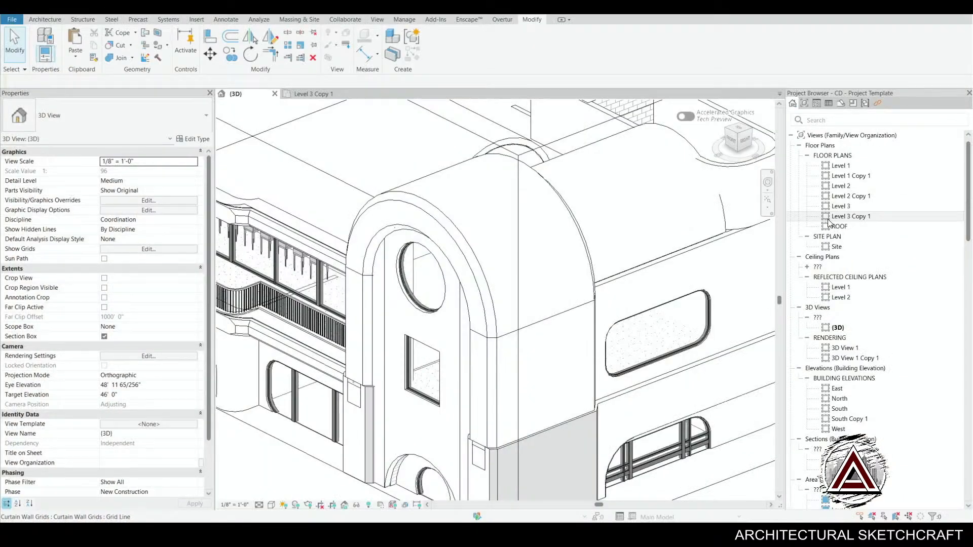
{"action": "middle_click_drag", "start_coordinate": [608, 304], "coordinate": [578, 202], "text": "shift"}
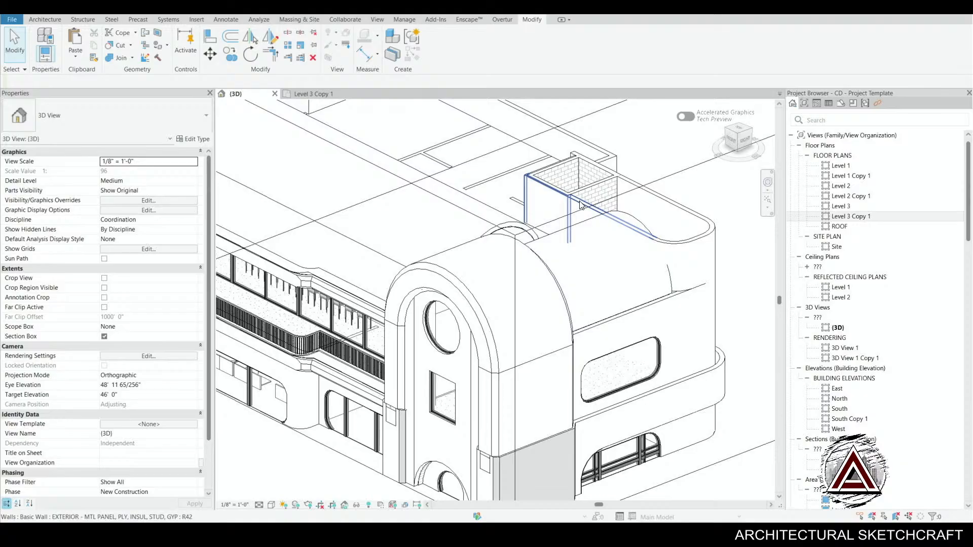
{"action": "left_click", "coordinate": [581, 204]}
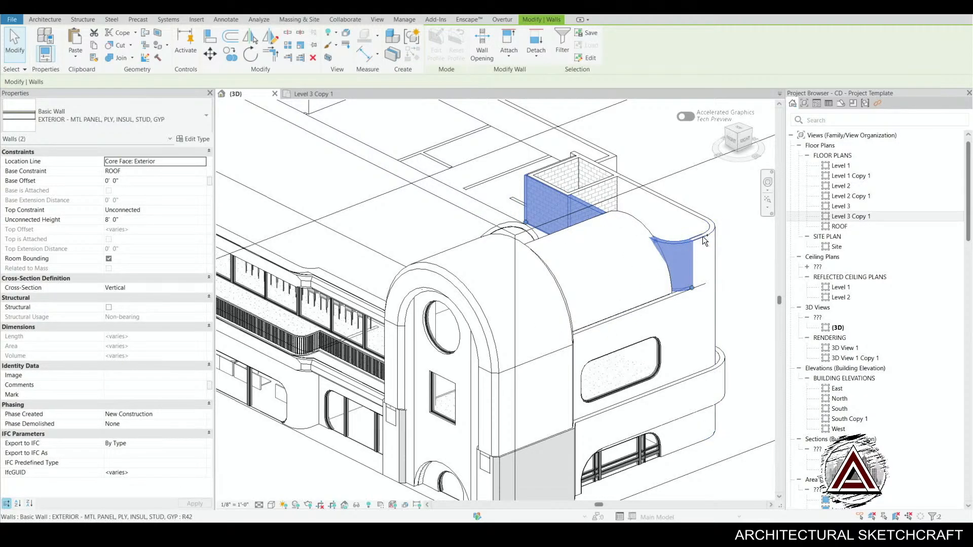
{"action": "left_click", "coordinate": [689, 207], "text": "ctrl"}
{"action": "left_click", "coordinate": [688, 206], "text": "ctrl"}
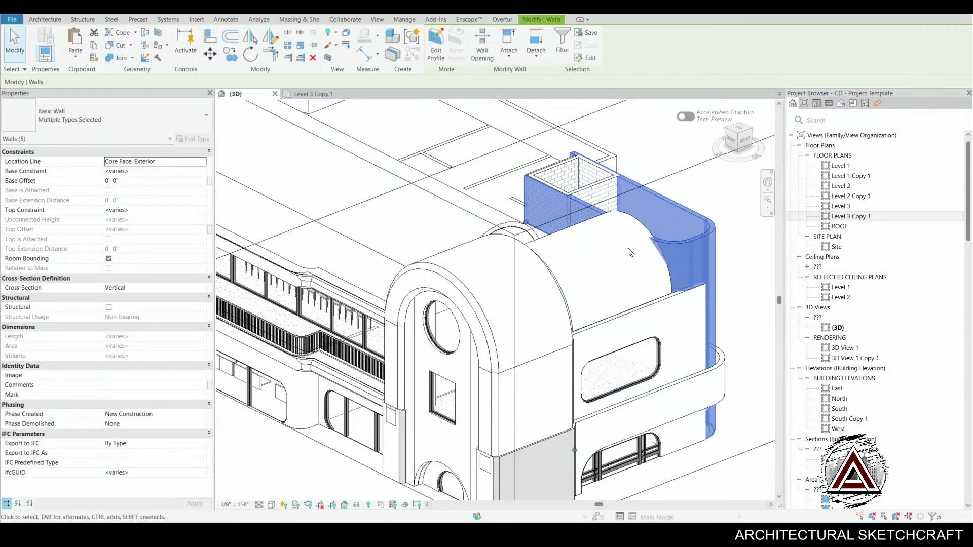
{"action": "middle_click_drag", "start_coordinate": [566, 257], "coordinate": [785, 295], "text": "shift"}
{"action": "scroll", "coordinate": [562, 294], "scroll_direction": "up", "scroll_amount": 3}
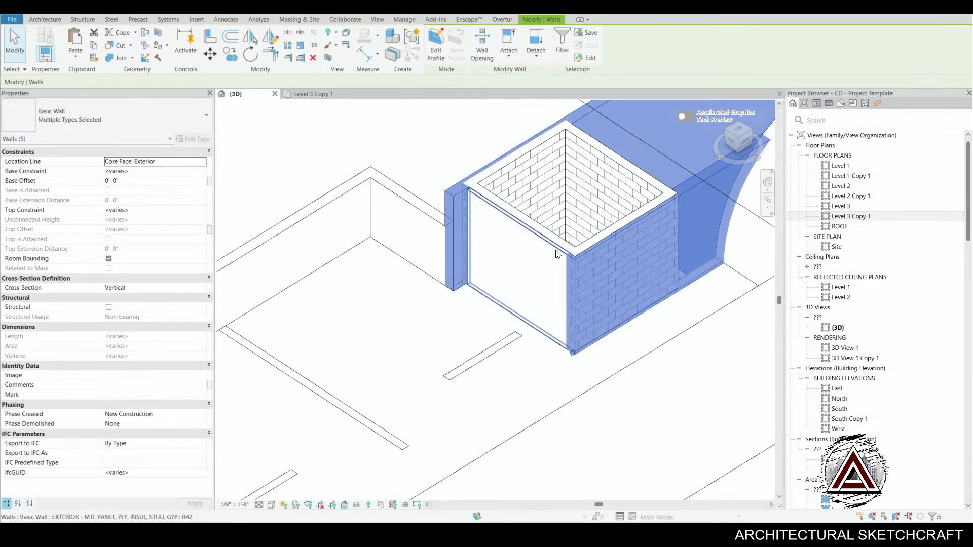
{"action": "left_click", "coordinate": [556, 249], "text": "ctrl"}
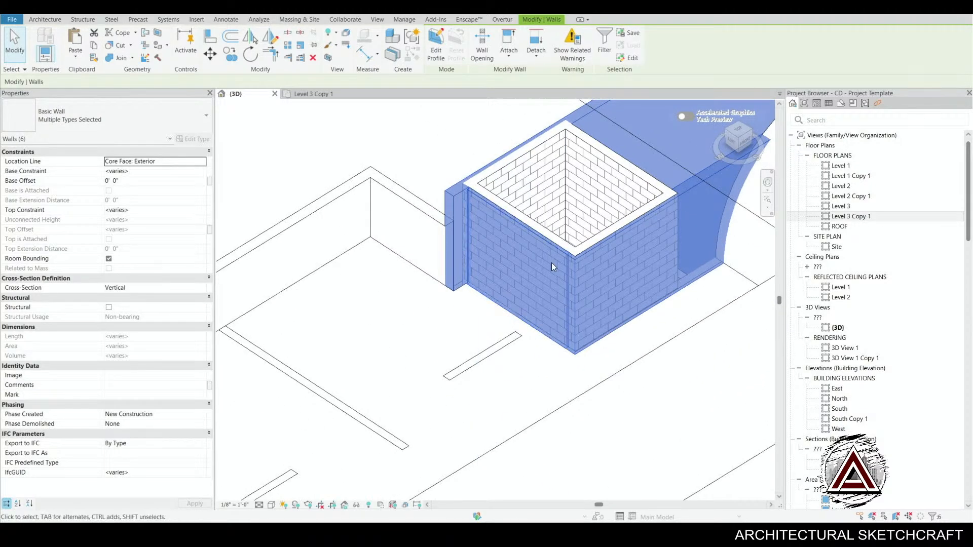
{"action": "middle_click_drag", "start_coordinate": [551, 262], "coordinate": [537, 294]}
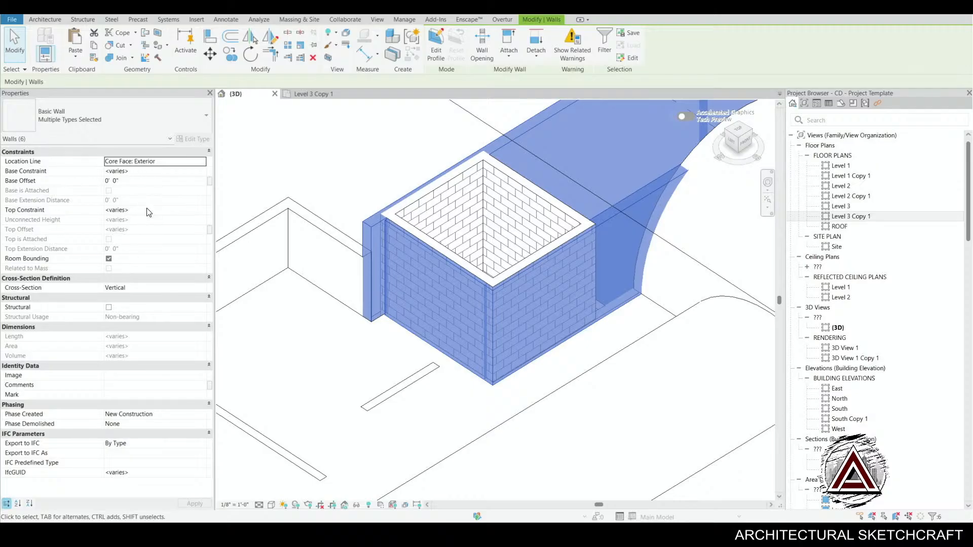
{"action": "key", "text": "Escape"}
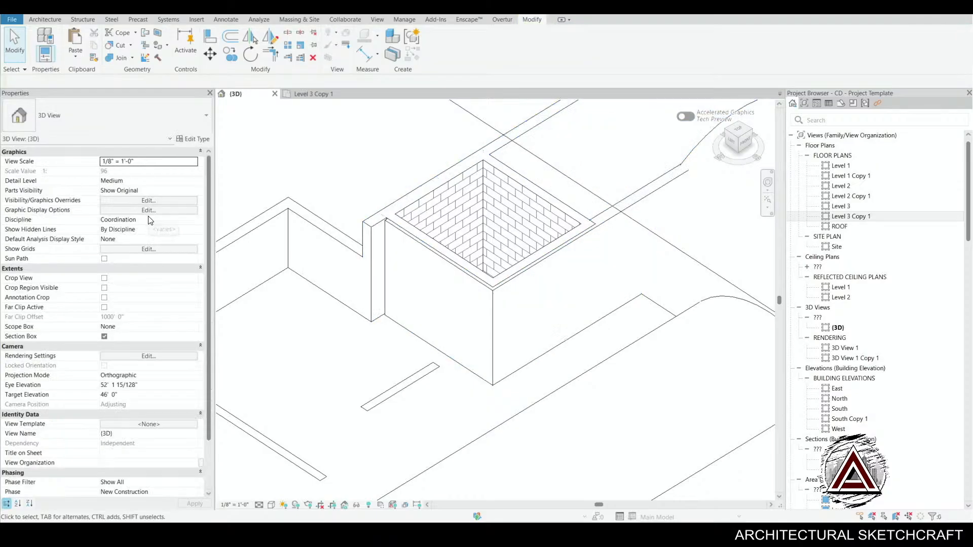
- Set the unconnected height of the curved metal panel wall and the adjoining long metal panel wall of the stair enclosure to 10'
{"action": "left_click", "coordinate": [361, 224]}
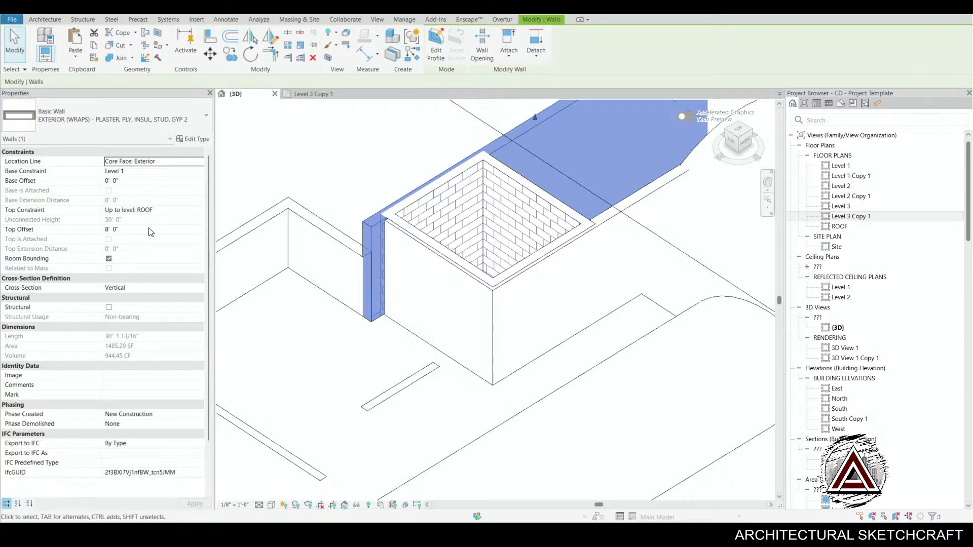
{"action": "middle_click_drag", "start_coordinate": [551, 254], "coordinate": [460, 259]}
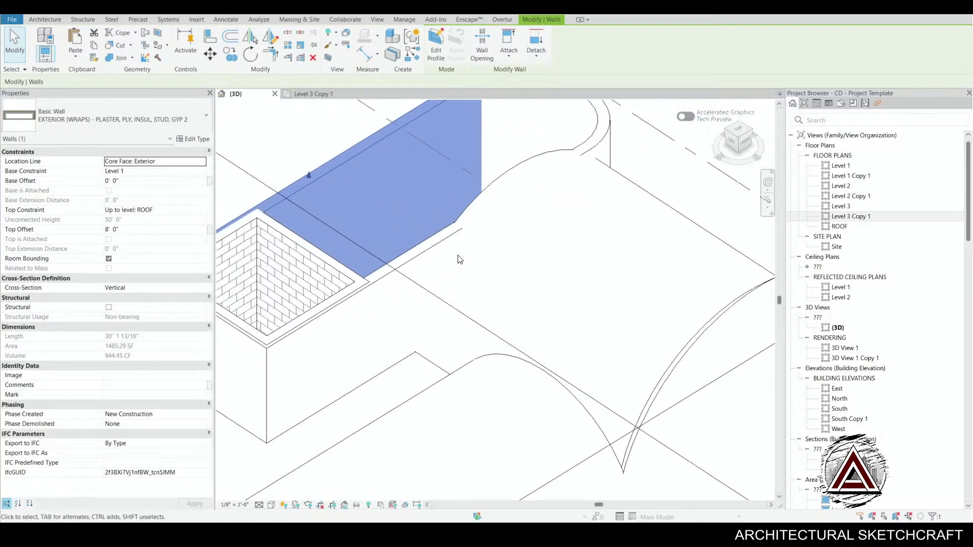
{"action": "left_click", "coordinate": [589, 139]}
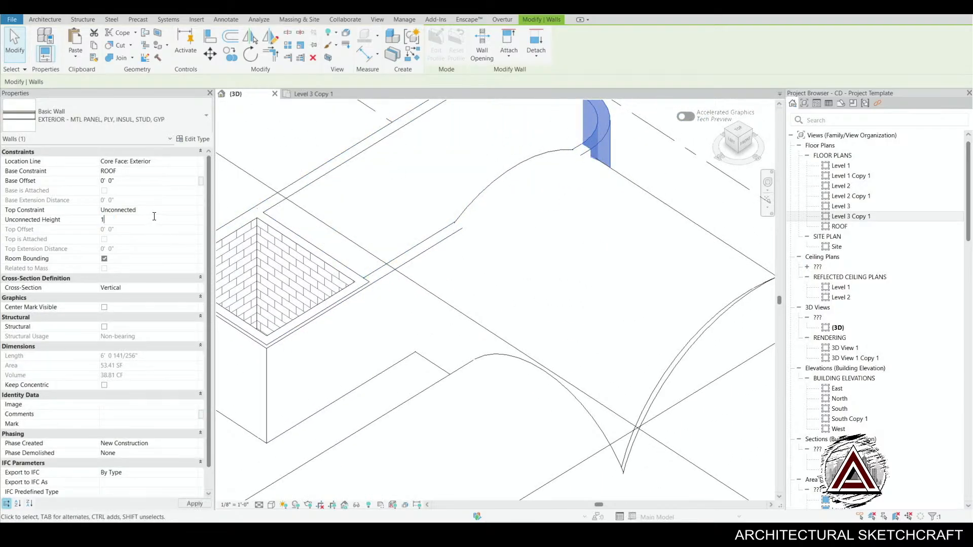
{"action": "key", "text": "Return"}
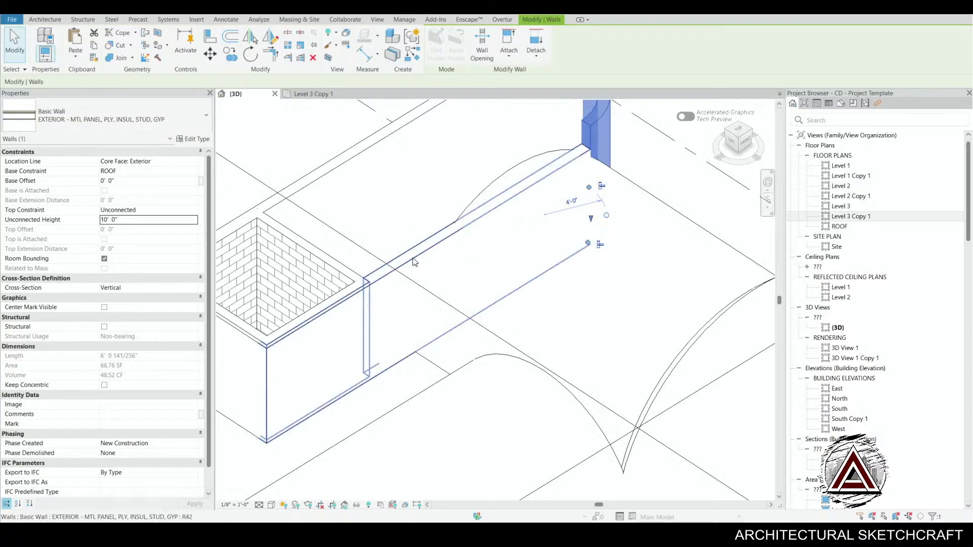
{"action": "left_click", "coordinate": [375, 329]}
{"action": "left_click", "coordinate": [173, 218]}
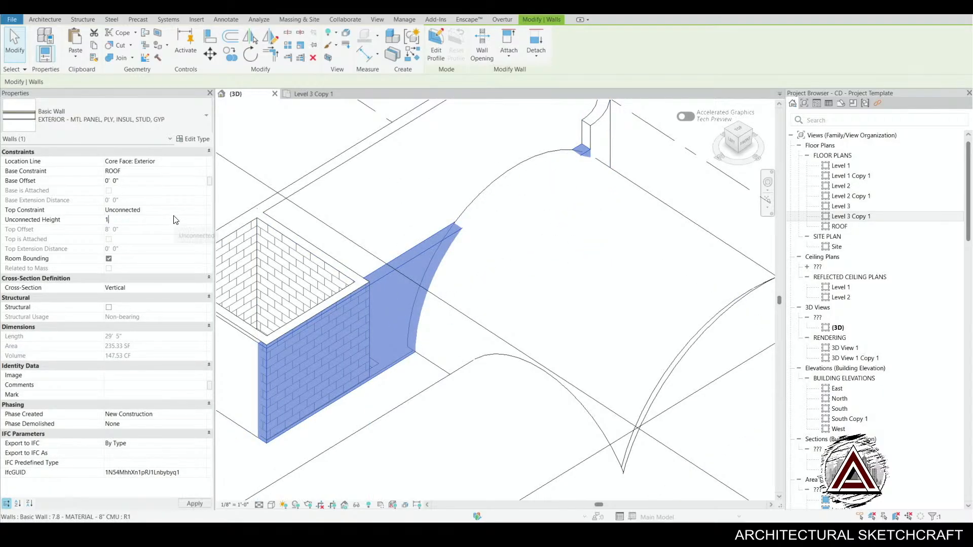
{"action": "type", "text": "10"}
{"action": "key", "text": "Return"}
{"action": "scroll", "coordinate": [583, 317], "scroll_direction": "down", "scroll_amount": 2}
{"action": "middle_click_drag", "start_coordinate": [628, 319], "coordinate": [644, 382], "text": "shift"}
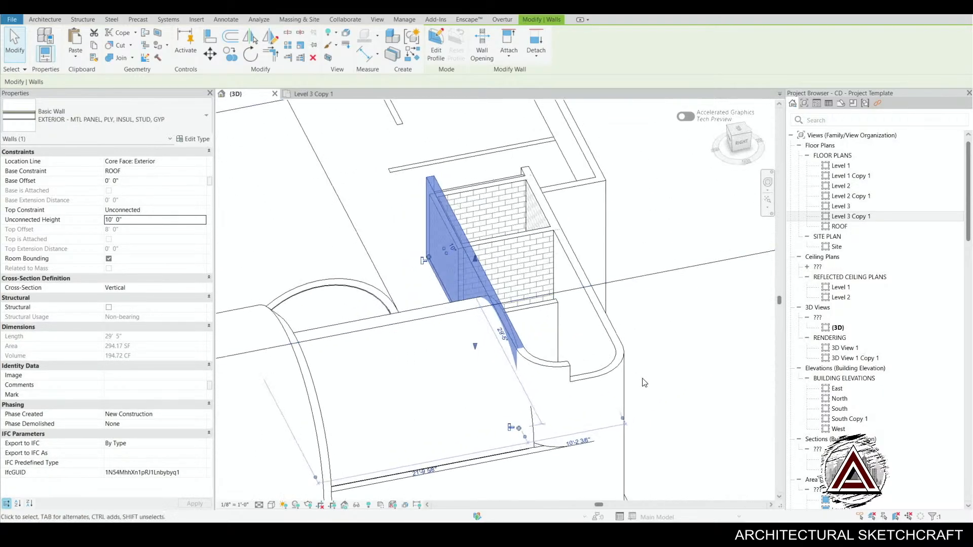
{"action": "left_click", "coordinate": [594, 384]}
{"action": "left_click", "coordinate": [612, 333], "text": "ctrl"}
{"action": "left_click", "coordinate": [614, 336], "text": "ctrl"}
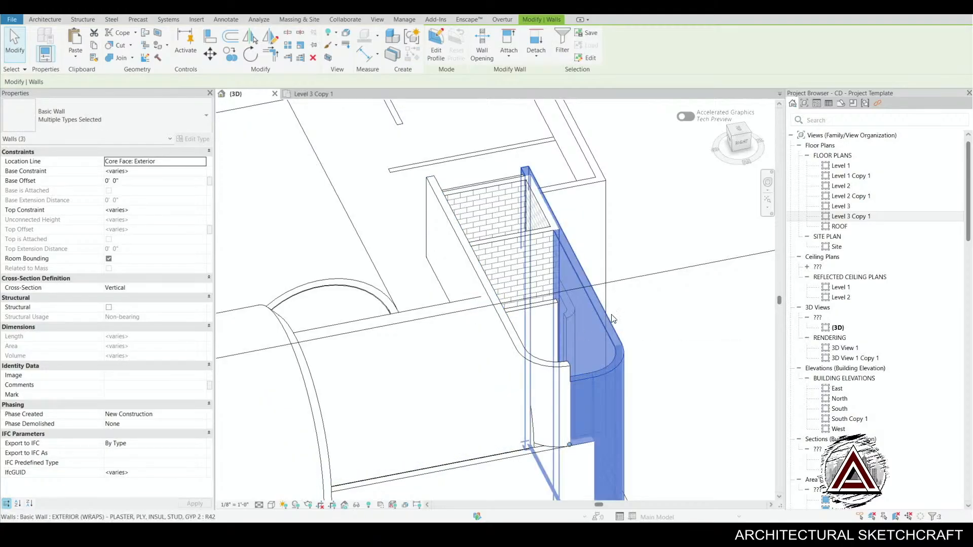
{"action": "middle_click_drag", "start_coordinate": [707, 288], "coordinate": [685, 310], "text": "shift"}
{"action": "left_click", "coordinate": [692, 308], "text": "ctrl"}
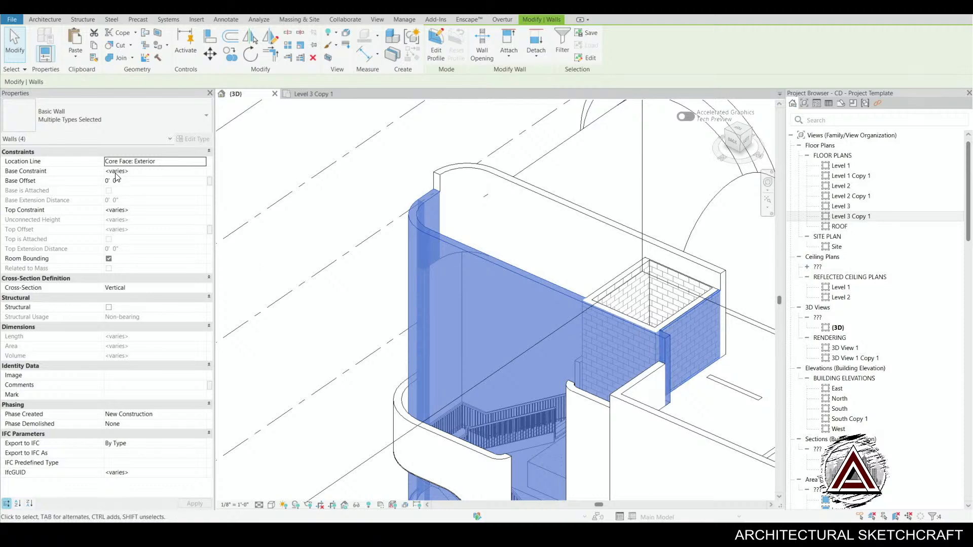
{"action": "key", "text": "Escape"}
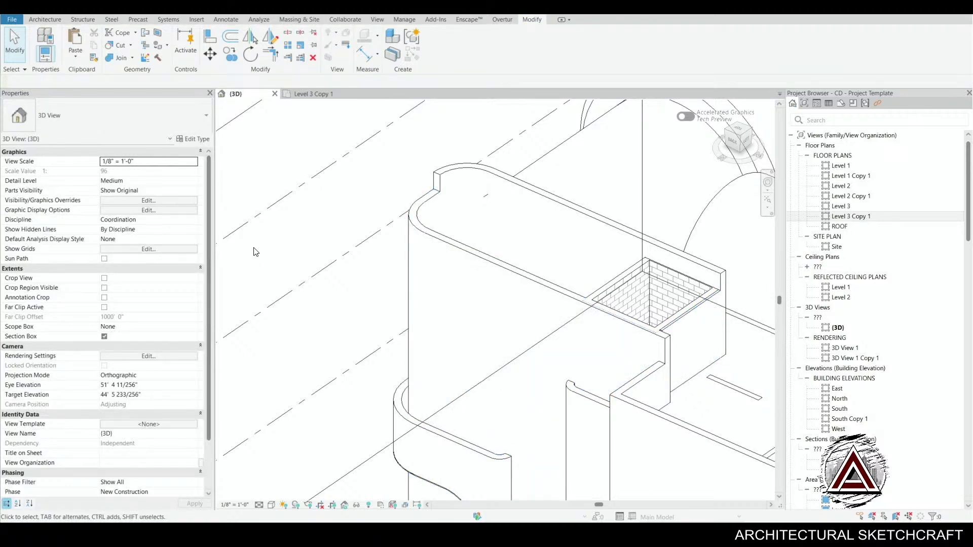
- Set the unconnected height of the short metal panel wall between the stair enclosure's two curved corners to 10'
{"action": "left_click", "coordinate": [421, 199]}
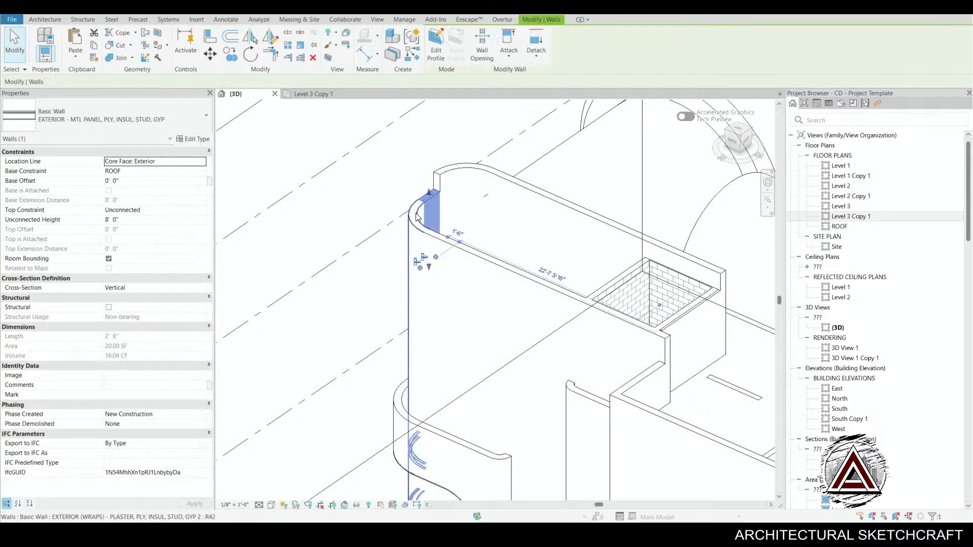
{"action": "left_click", "coordinate": [180, 221]}
{"action": "type", "text": "1"}
{"action": "key", "text": "Return"}
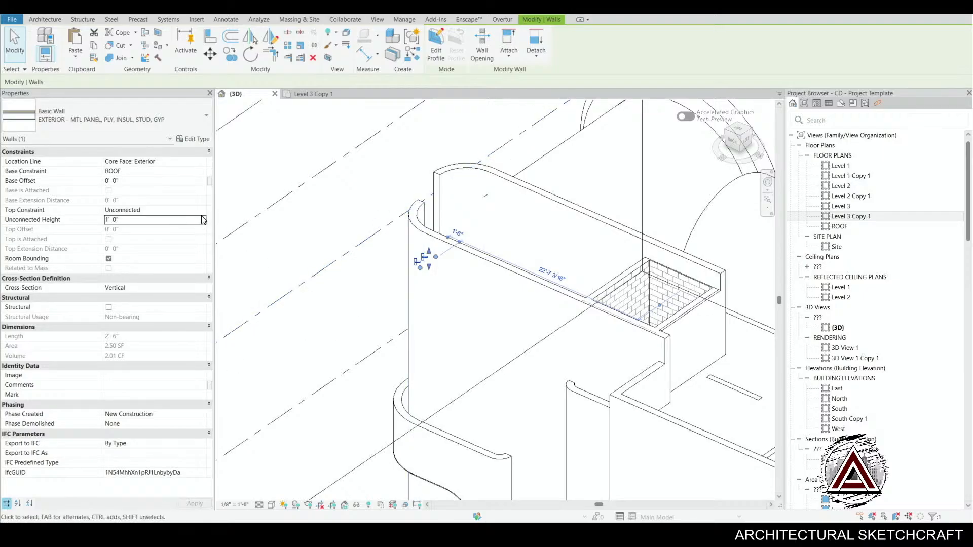
{"action": "key", "text": "Escape"}
{"action": "left_click", "coordinate": [419, 205]}
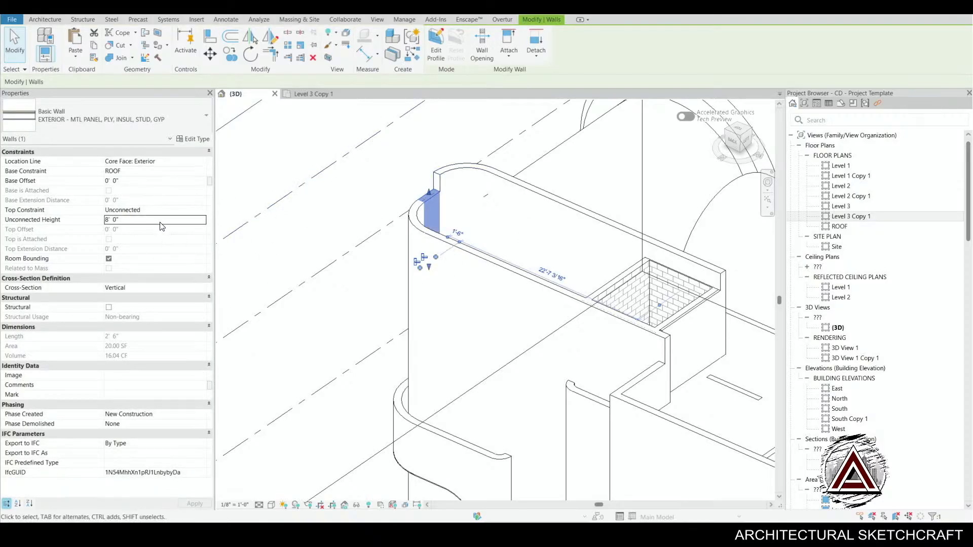
{"action": "key", "text": "Return"}
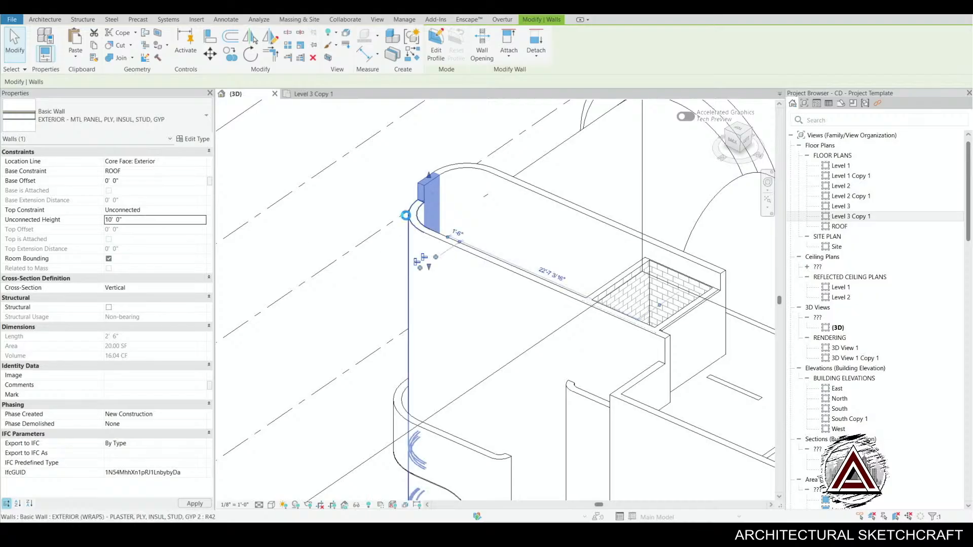
- Set the top offset of the enclosure's curved and long plaster walls to 10' and the unconnected height of its end metal panel wall to 10'
{"action": "left_click", "coordinate": [415, 217]}
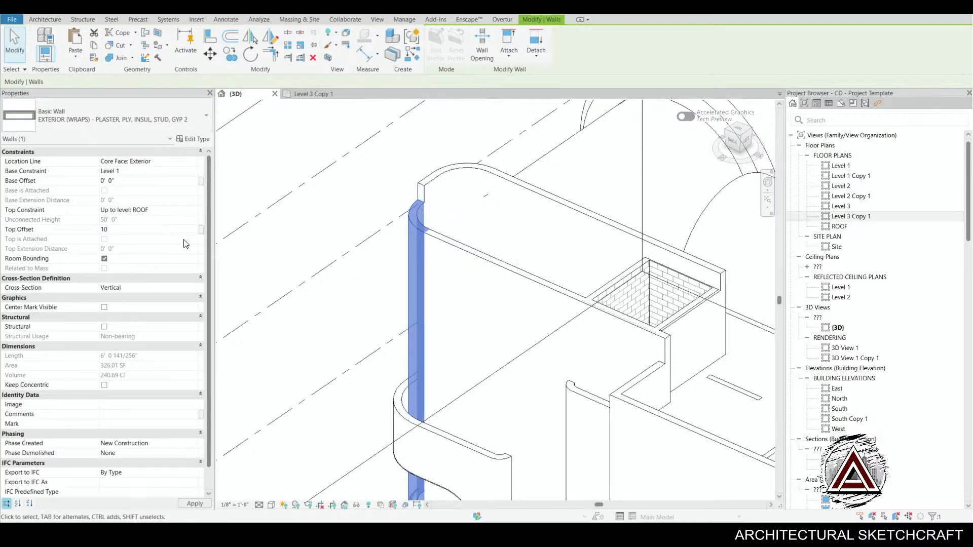
{"action": "left_click", "coordinate": [458, 248]}
{"action": "scroll", "coordinate": [498, 265], "scroll_direction": "down", "scroll_amount": 3}
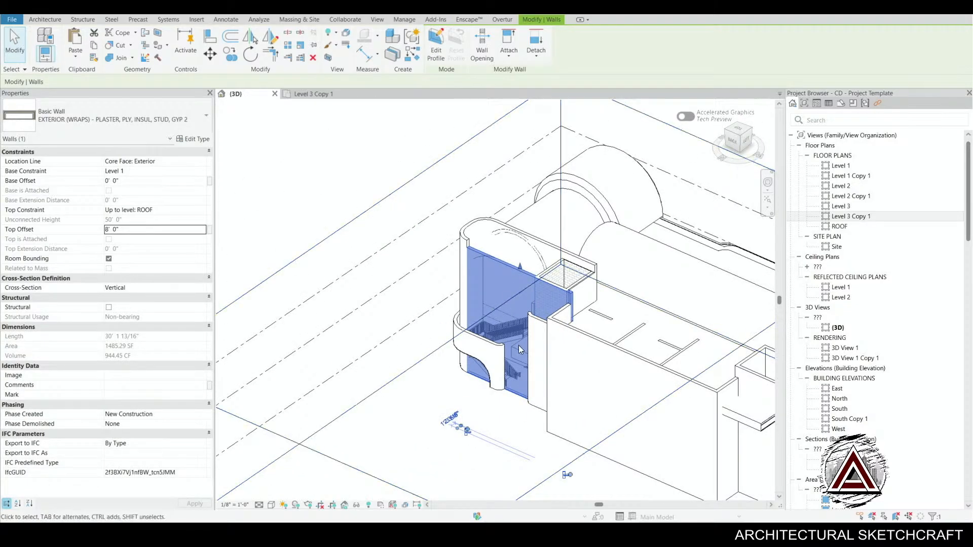
{"action": "middle_click_drag", "start_coordinate": [534, 334], "coordinate": [656, 268], "text": "shift"}
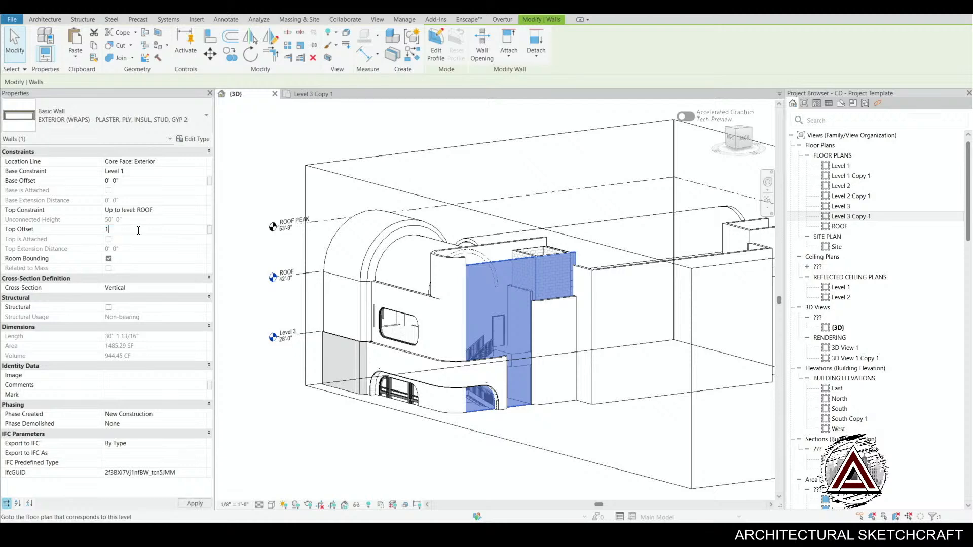
{"action": "middle_click_drag", "start_coordinate": [622, 328], "coordinate": [547, 299], "text": "shift"}
{"action": "scroll", "coordinate": [533, 292], "scroll_direction": "up", "scroll_amount": 3}
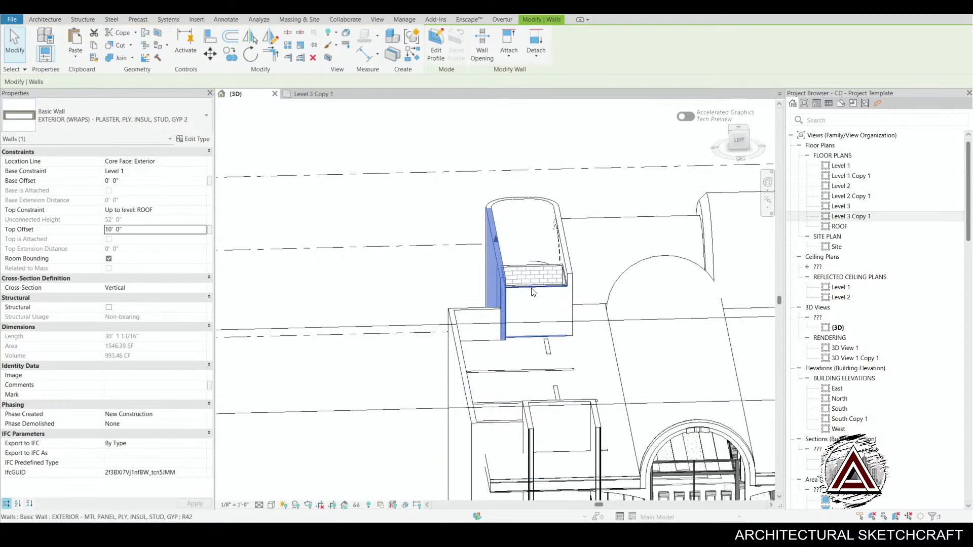
{"action": "left_click", "coordinate": [534, 291]}
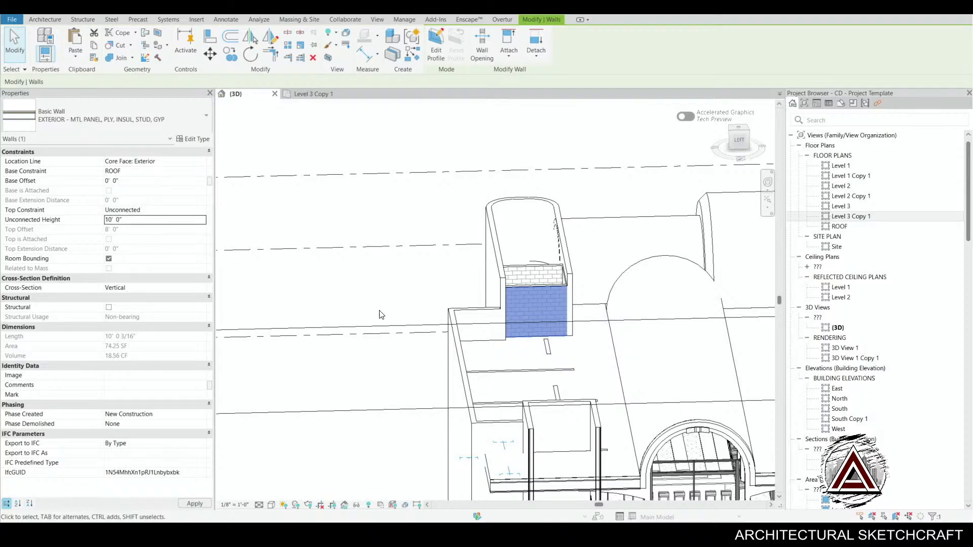
{"action": "key", "text": "Escape"}
- Stretch the tower barrel roof's stair-side end slightly farther toward the curved corner of the stair enclosure
{"action": "middle_click_drag", "start_coordinate": [604, 369], "coordinate": [580, 417], "text": "shift"}
{"action": "scroll", "coordinate": [504, 367], "scroll_direction": "up", "scroll_amount": 5}
{"action": "left_click", "coordinate": [515, 375]}
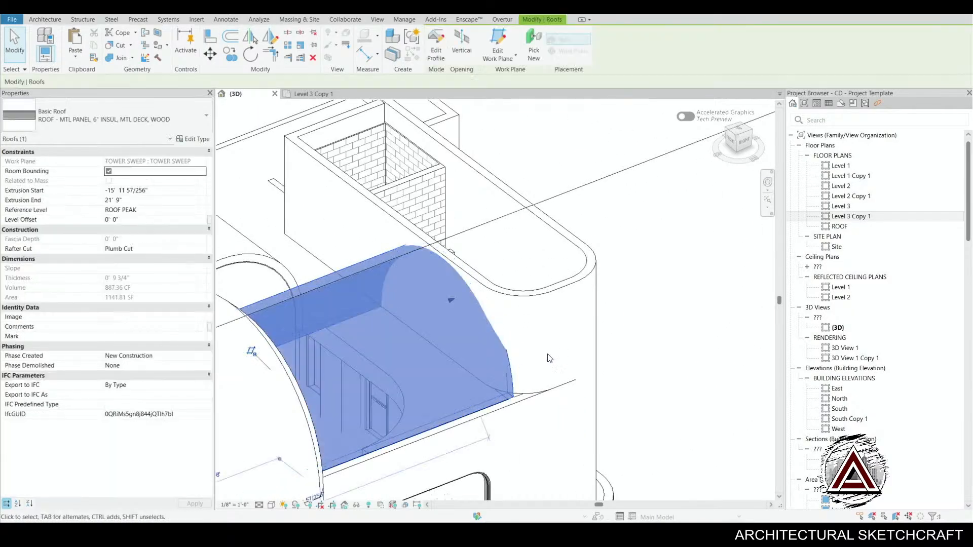
{"action": "middle_click_drag", "start_coordinate": [514, 375], "coordinate": [502, 354], "text": "shift"}
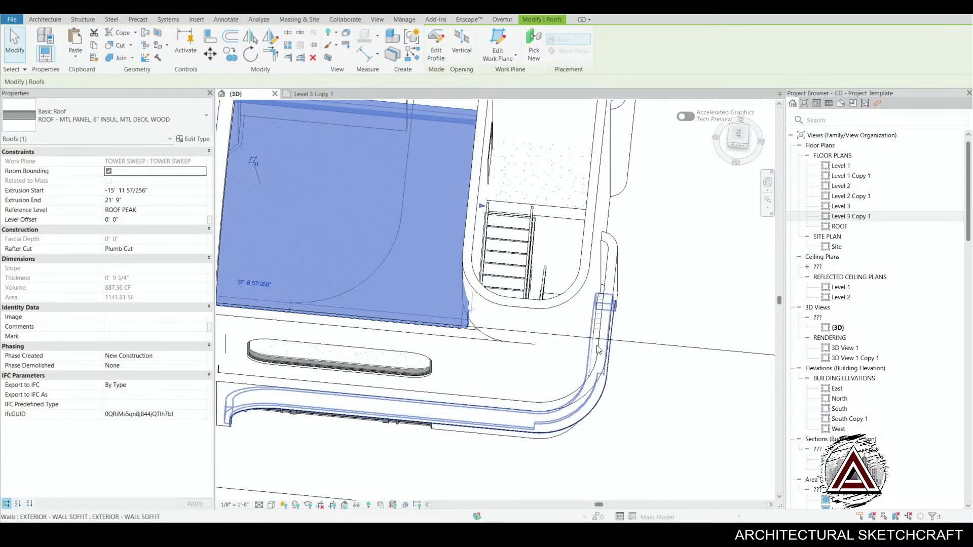
{"action": "middle_click_drag", "start_coordinate": [537, 284], "coordinate": [488, 192], "text": "shift"}
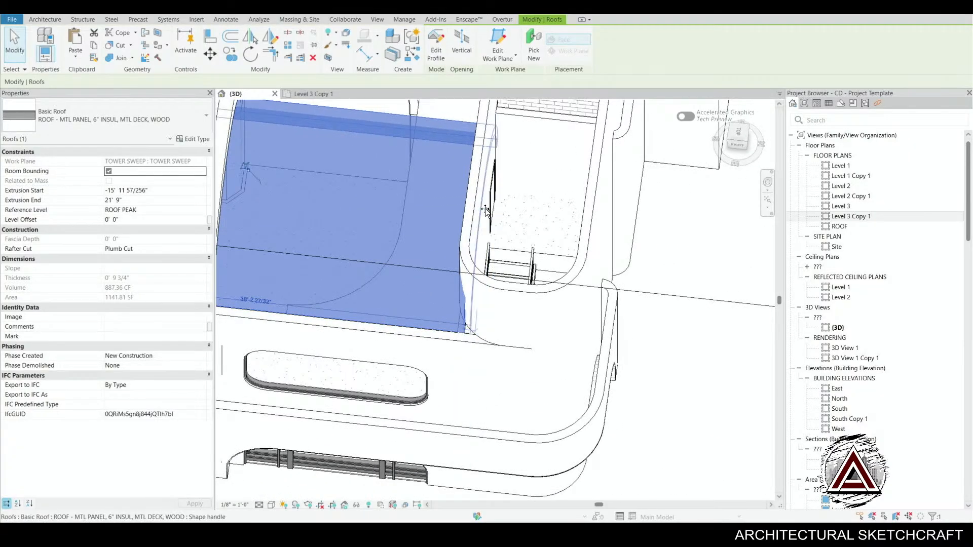
{"action": "left_click_drag", "start_coordinate": [485, 210], "coordinate": [577, 292]}
{"action": "middle_click_drag", "start_coordinate": [577, 293], "coordinate": [641, 261], "text": "shift"}
{"action": "left_click", "coordinate": [714, 335]}
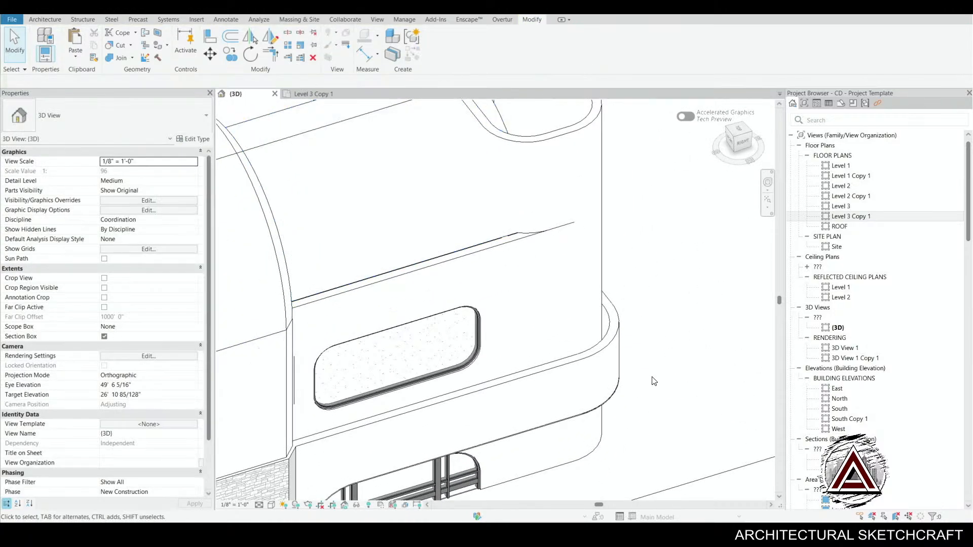
- Join the end of the long main barrel roof to the side face of the tower's barrel roof with Join/Unjoin Roof
{"action": "middle_click_drag", "start_coordinate": [624, 382], "coordinate": [680, 338]}
{"action": "middle_click_drag", "start_coordinate": [557, 357], "coordinate": [575, 339], "text": "shift"}
{"action": "middle_click_drag", "start_coordinate": [580, 236], "coordinate": [524, 167], "text": "shift"}
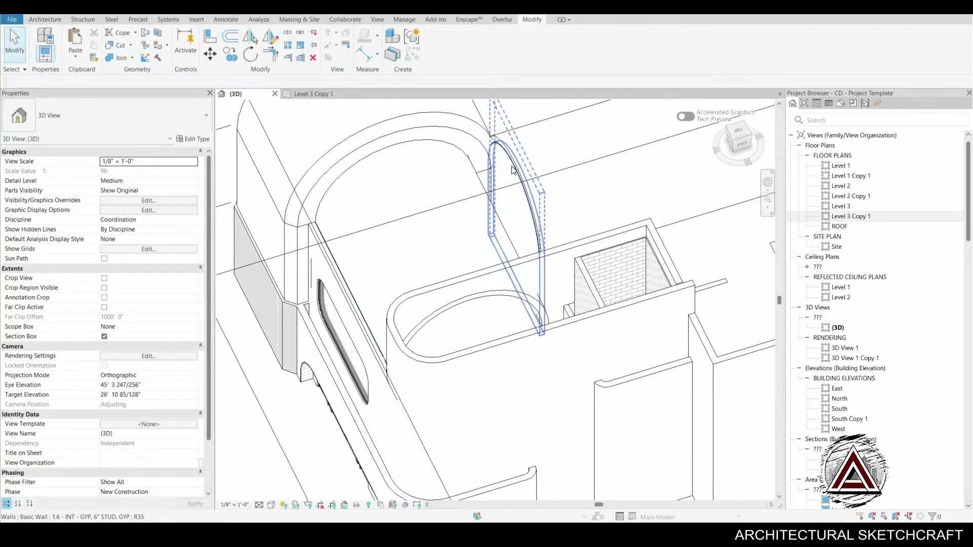
{"action": "key", "text": "Escape"}
{"action": "left_click", "coordinate": [519, 149]}
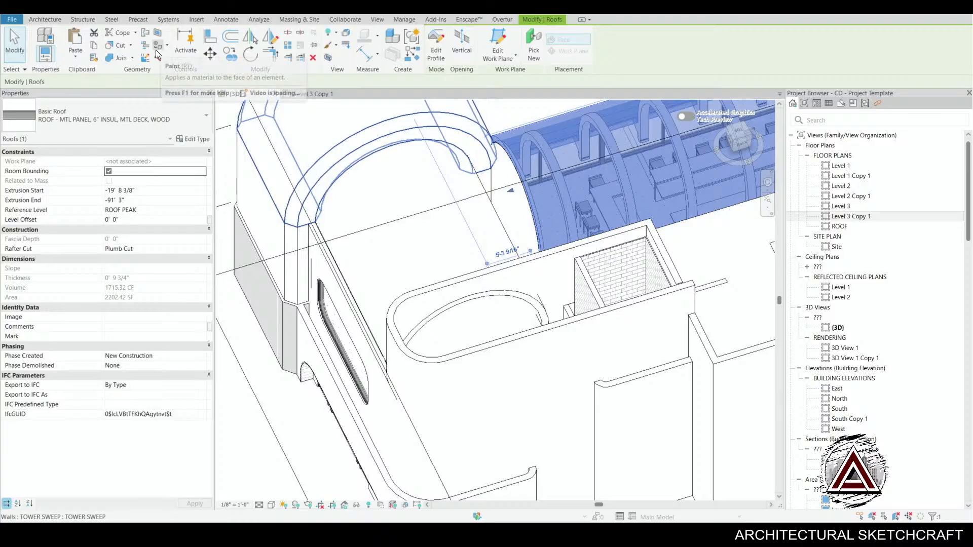
{"action": "left_click", "coordinate": [145, 34]}
{"action": "left_click", "coordinate": [504, 146]}
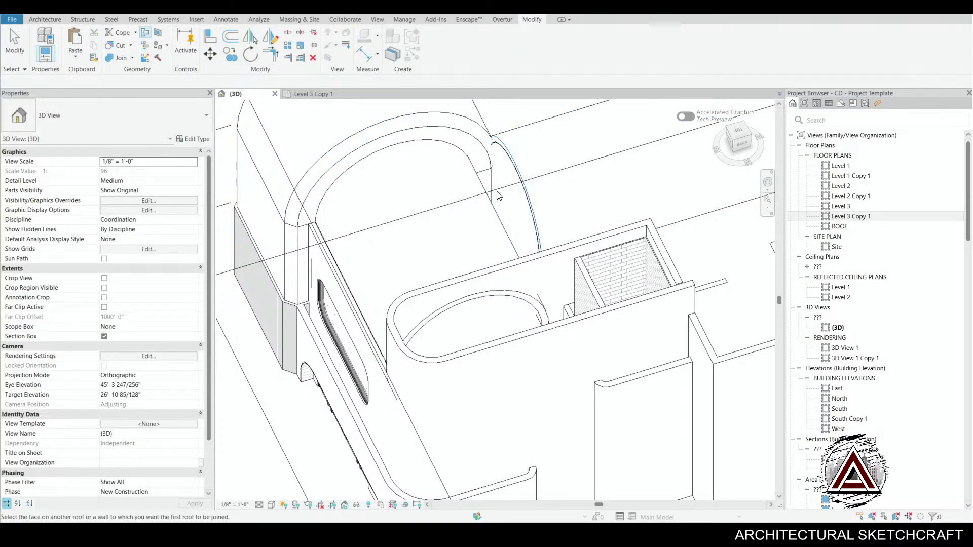
{"action": "left_click", "coordinate": [491, 206]}
{"action": "scroll", "coordinate": [541, 304], "scroll_direction": "down", "scroll_amount": 2}
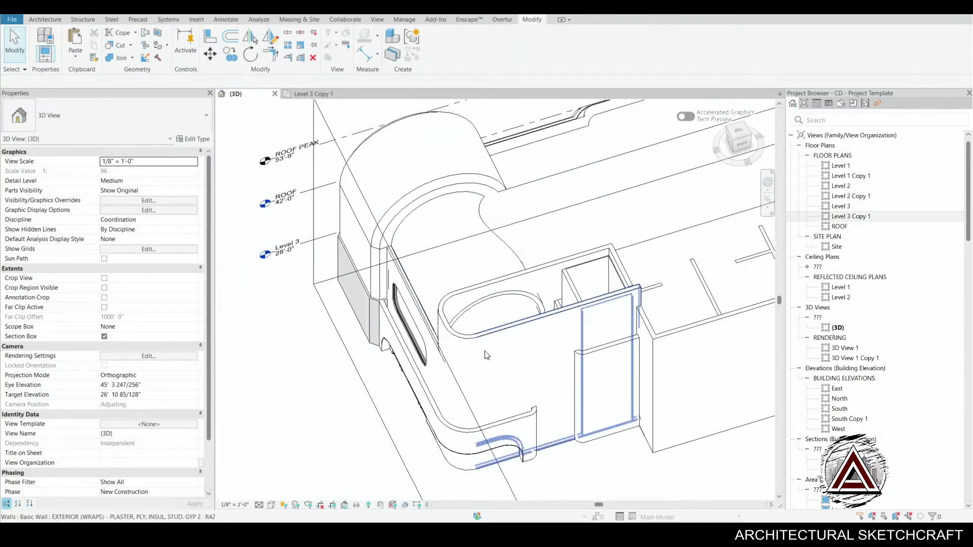
{"action": "middle_click_drag", "start_coordinate": [510, 354], "coordinate": [743, 309], "text": "shift"}
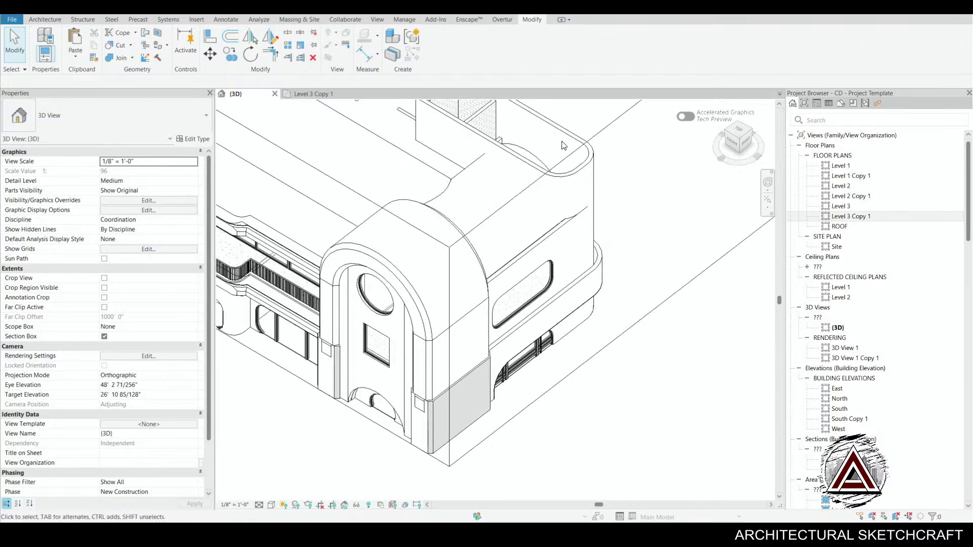
{"action": "scroll", "coordinate": [561, 146], "scroll_direction": "up", "scroll_amount": 2}
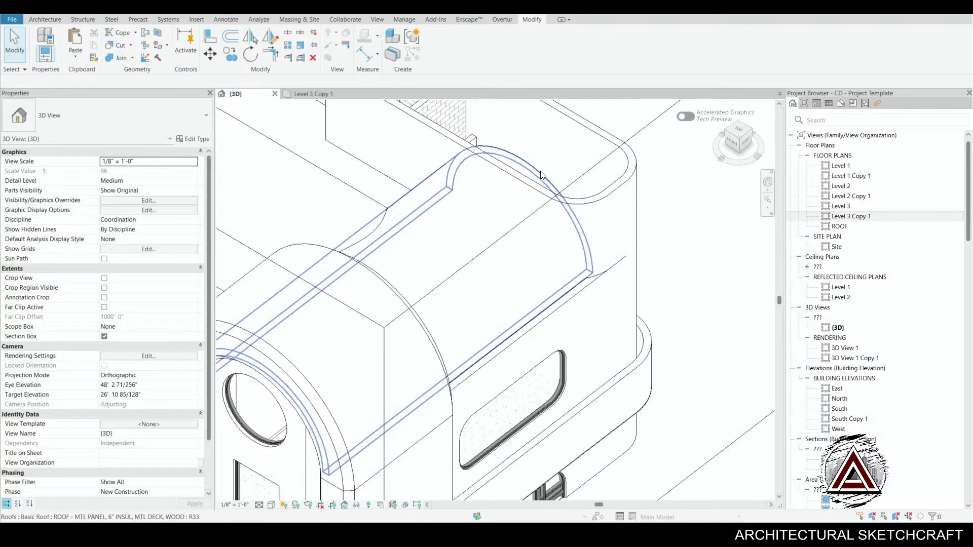
- Join the stair-side edge of the tower barrel roof to the face of the stair enclosure's long metal panel wall
{"action": "left_click", "coordinate": [541, 175]}
{"action": "left_click", "coordinate": [158, 46]}
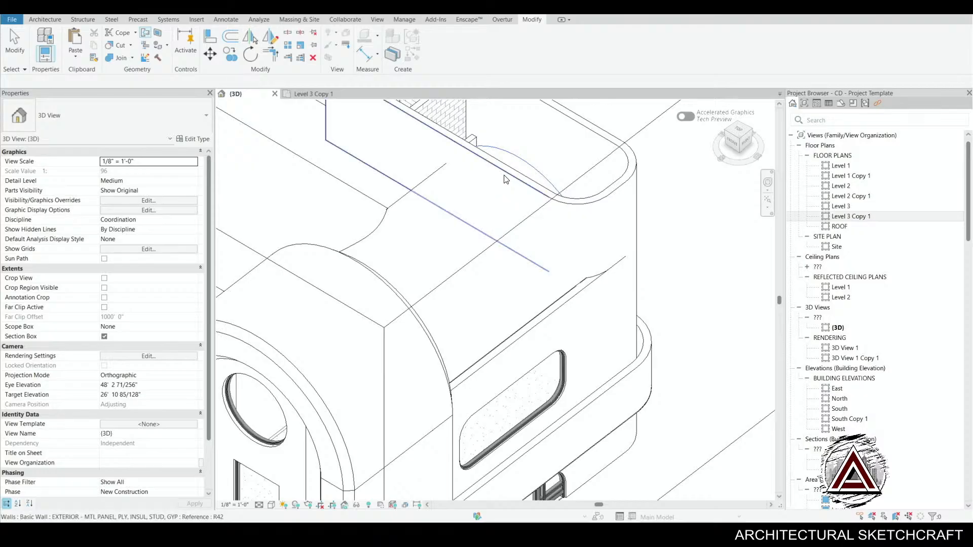
{"action": "left_click", "coordinate": [504, 178]}
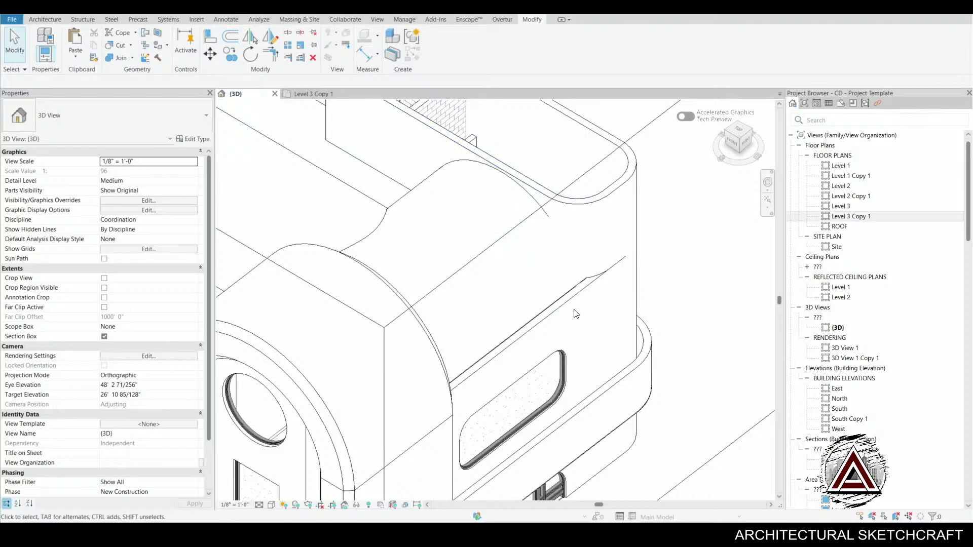
{"action": "left_click", "coordinate": [588, 205]}
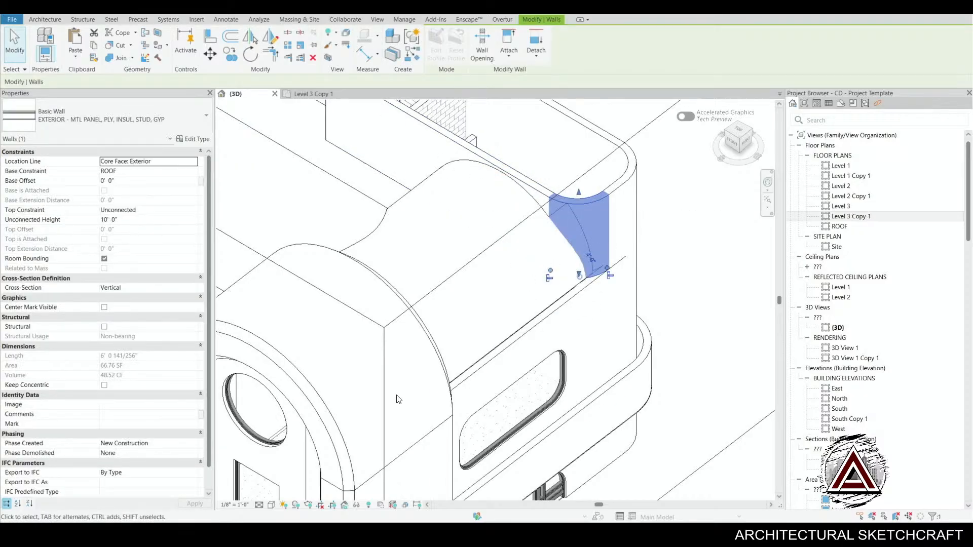
{"action": "left_click", "coordinate": [511, 279]}
{"action": "scroll", "coordinate": [544, 251], "scroll_direction": "down", "scroll_amount": 2}
{"action": "middle_click_drag", "start_coordinate": [606, 295], "coordinate": [486, 299], "text": "shift"}
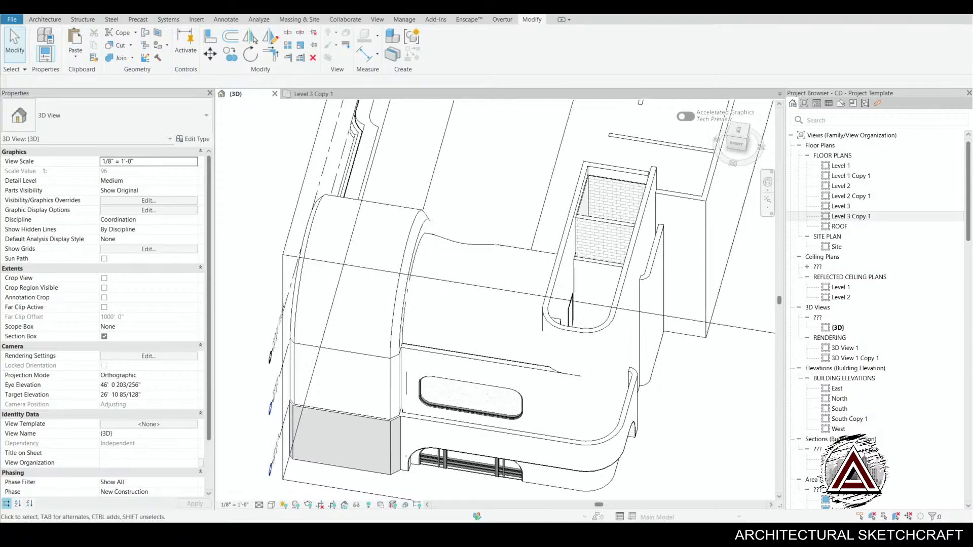
- Unjoin the tower barrel roof's stair-side edge from the long metal panel wall of the stair enclosure
{"action": "left_click", "coordinate": [145, 33]}
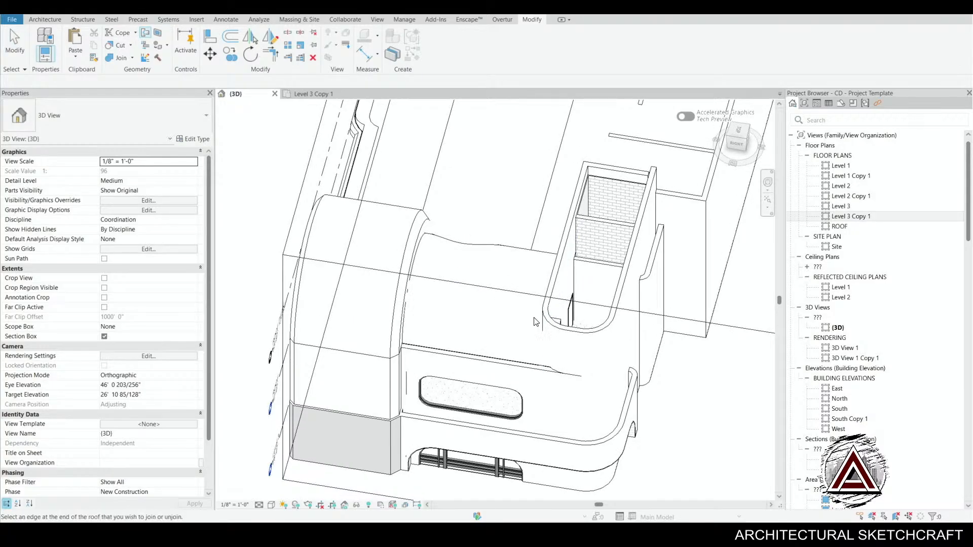
{"action": "middle_click_drag", "start_coordinate": [536, 322], "coordinate": [496, 203], "text": "shift"}
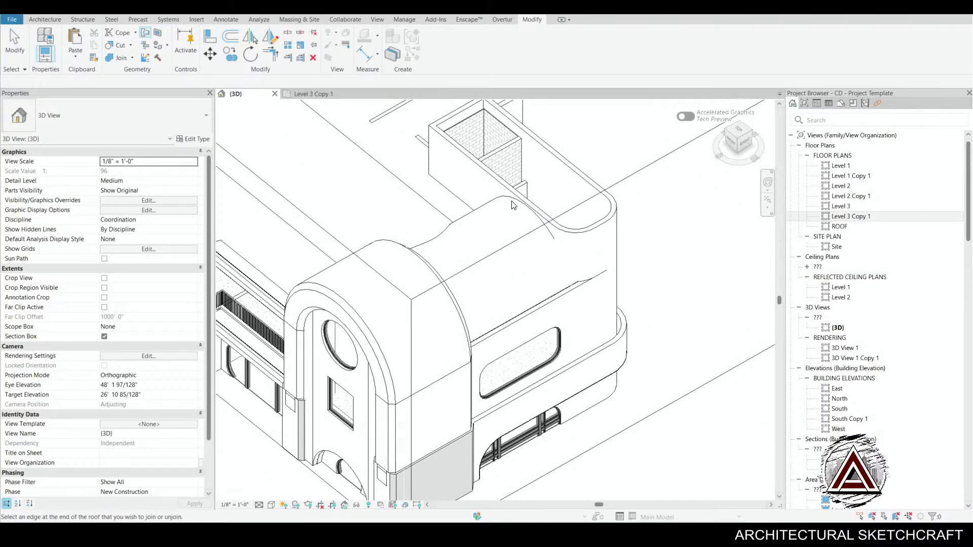
{"action": "left_click", "coordinate": [517, 199]}
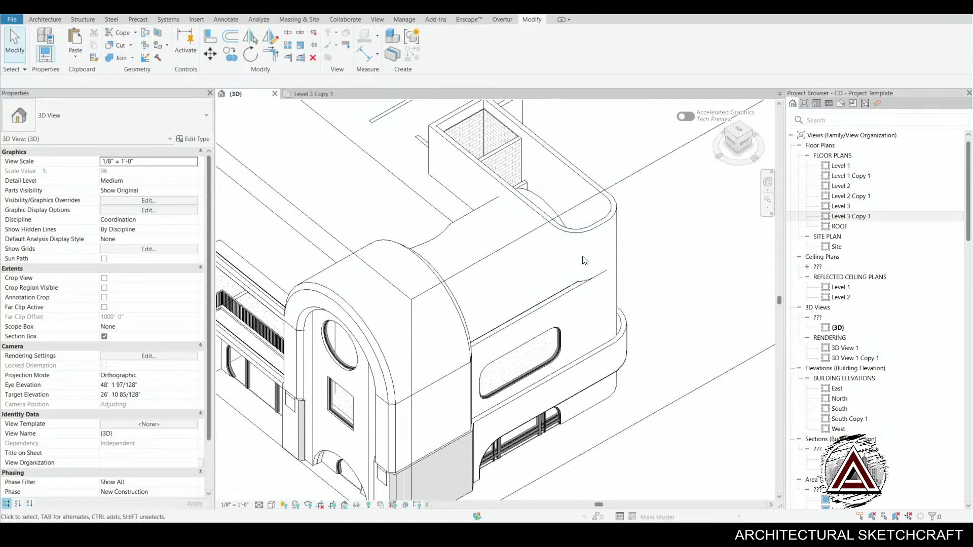
{"action": "left_click", "coordinate": [552, 213]}
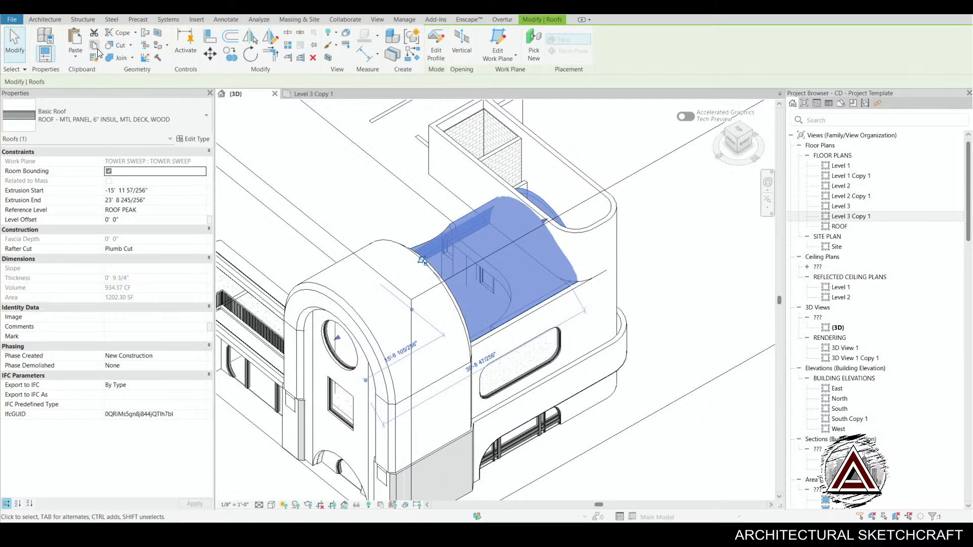
- Join the tower barrel roof's stair-side edge to the face of the stair enclosure's curved corner wall
{"action": "left_click", "coordinate": [145, 34]}
{"action": "left_click", "coordinate": [539, 205]}
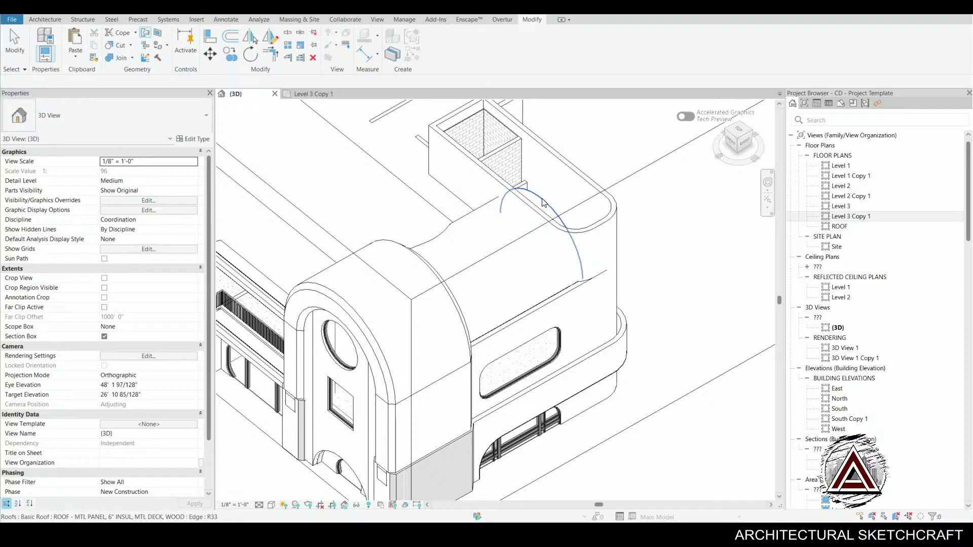
{"action": "left_click", "coordinate": [575, 241]}
{"action": "middle_click_drag", "start_coordinate": [663, 330], "coordinate": [552, 325], "text": "shift"}
{"action": "left_click", "coordinate": [543, 325]}
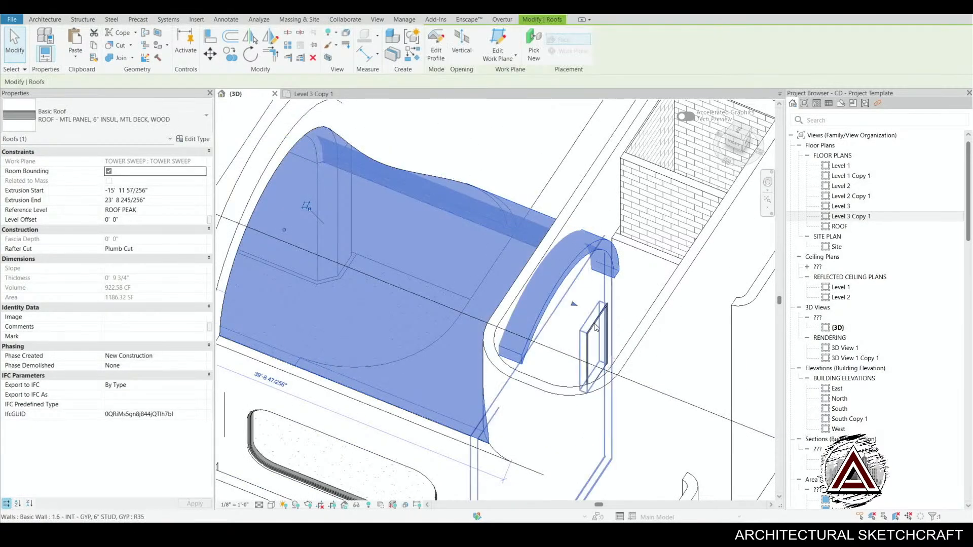
{"action": "key", "text": "a"}
{"action": "key", "text": "l"}
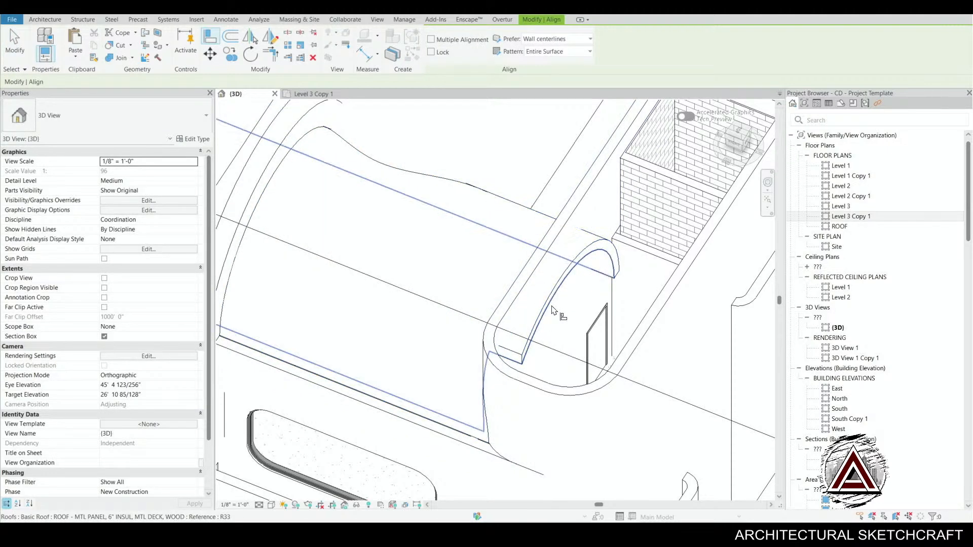
{"action": "key", "text": "Escape"}
- Pull the tower barrel roof's stair-side end slightly back toward the stair enclosure's curved corner and inspect the fit from the side
{"action": "left_click", "coordinate": [536, 327]}
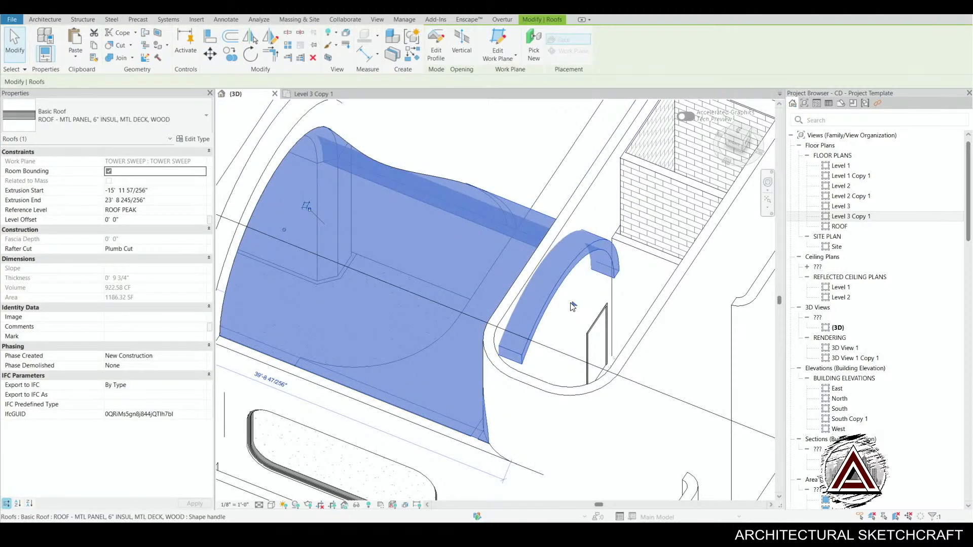
{"action": "left_click_drag", "start_coordinate": [573, 307], "coordinate": [504, 357]}
{"action": "scroll", "coordinate": [503, 362], "scroll_direction": "down", "scroll_amount": 3}
{"action": "middle_click_drag", "start_coordinate": [510, 431], "coordinate": [565, 385], "text": "shift"}
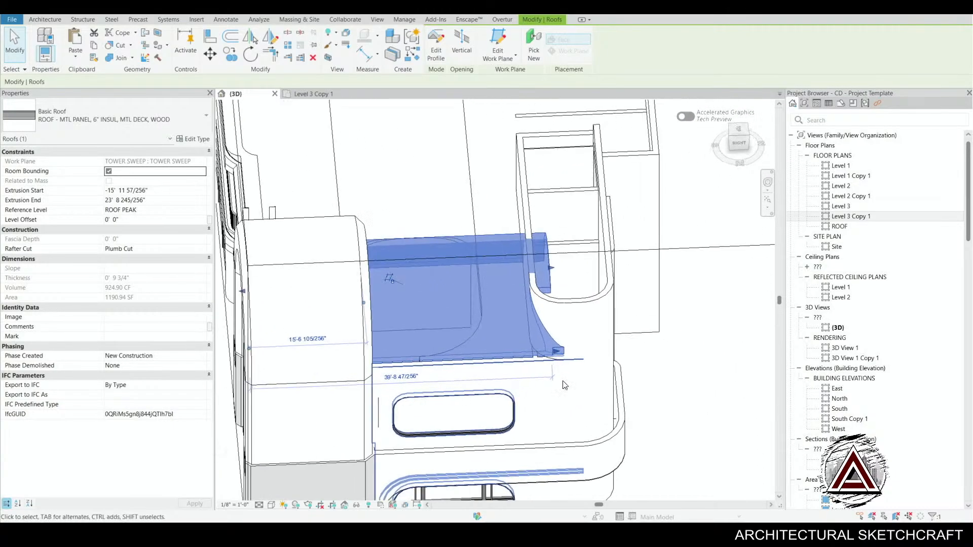
{"action": "scroll", "coordinate": [554, 330], "scroll_direction": "up", "scroll_amount": 3}
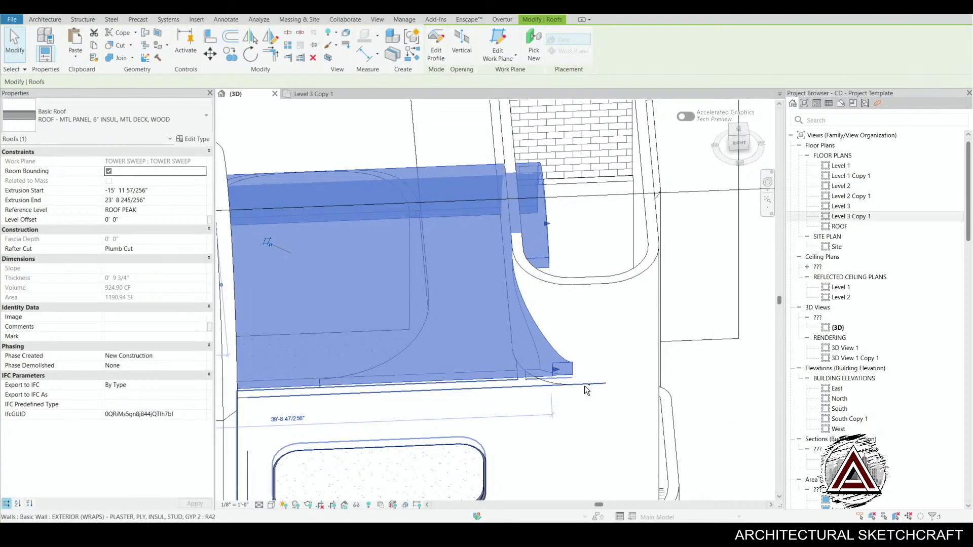
{"action": "key", "text": "Escape"}
{"action": "middle_click_drag", "start_coordinate": [586, 390], "coordinate": [588, 285], "text": "shift"}
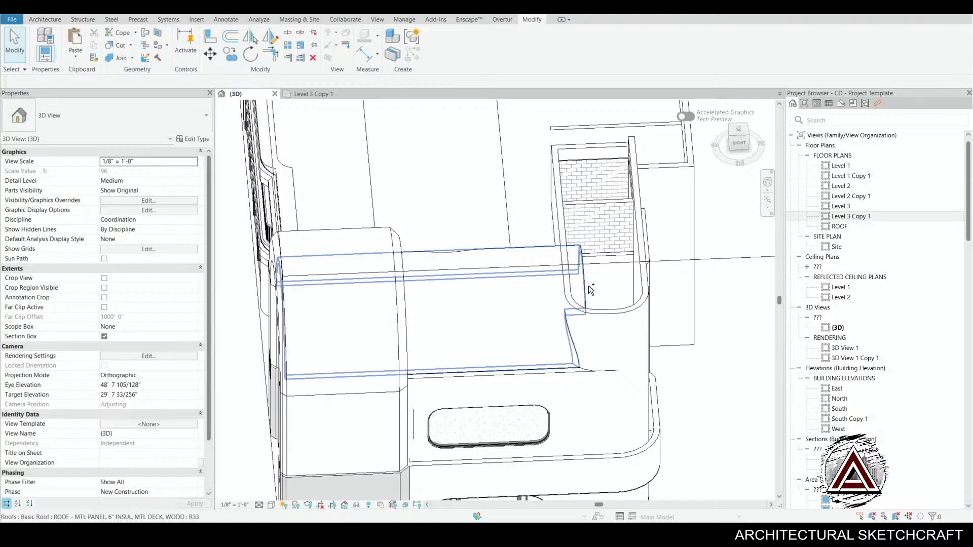
- Undo the last roof change and pull the metal panel roof's free end back to about 20' 5" beside the stair tower
{"action": "key", "text": "ctrl+z"}
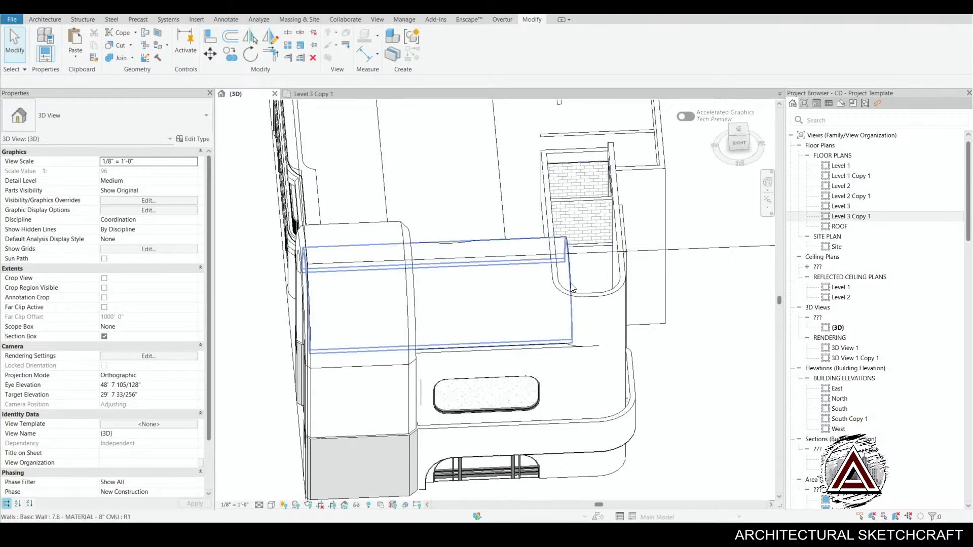
{"action": "left_click", "coordinate": [571, 282]}
{"action": "key", "text": "Escape"}
{"action": "key", "text": "Tab"}
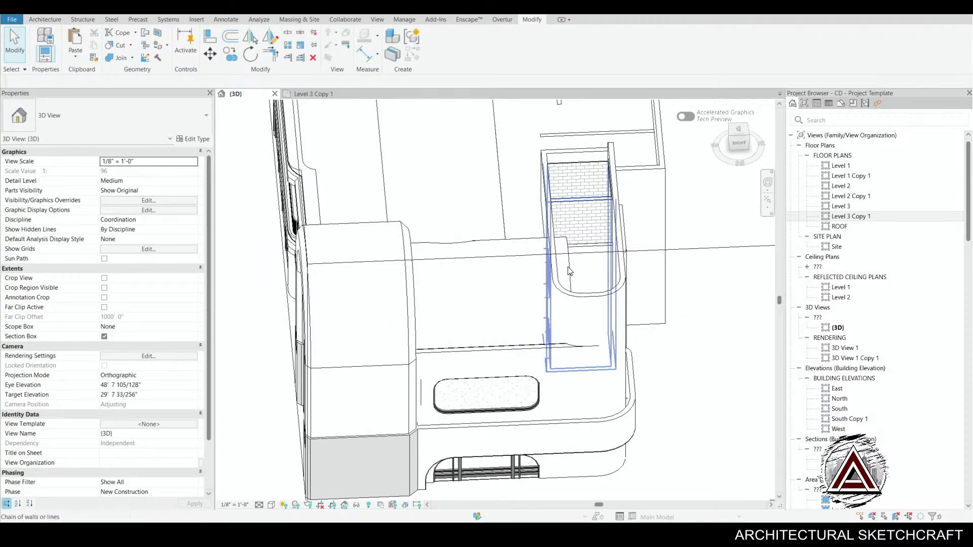
{"action": "left_click", "coordinate": [552, 278]}
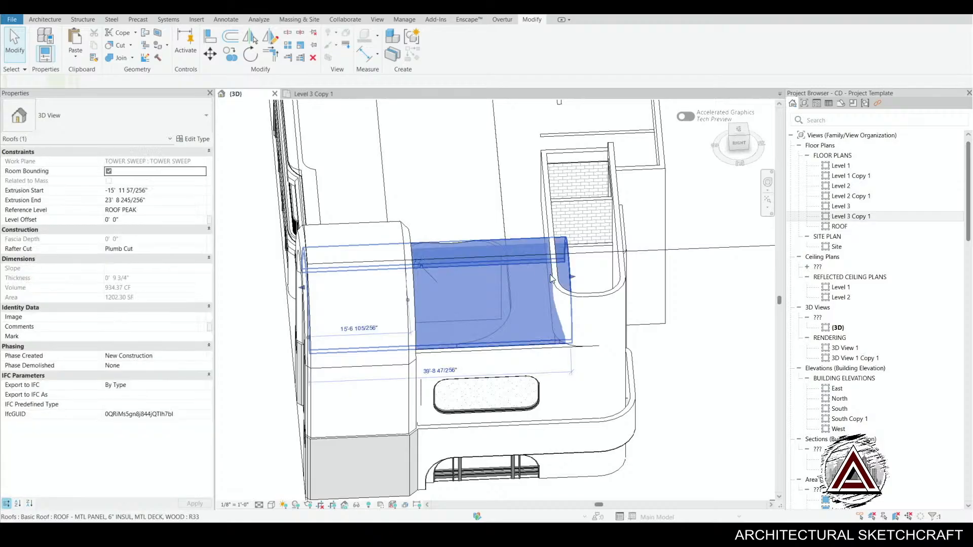
{"action": "left_click_drag", "start_coordinate": [571, 278], "coordinate": [546, 277]}
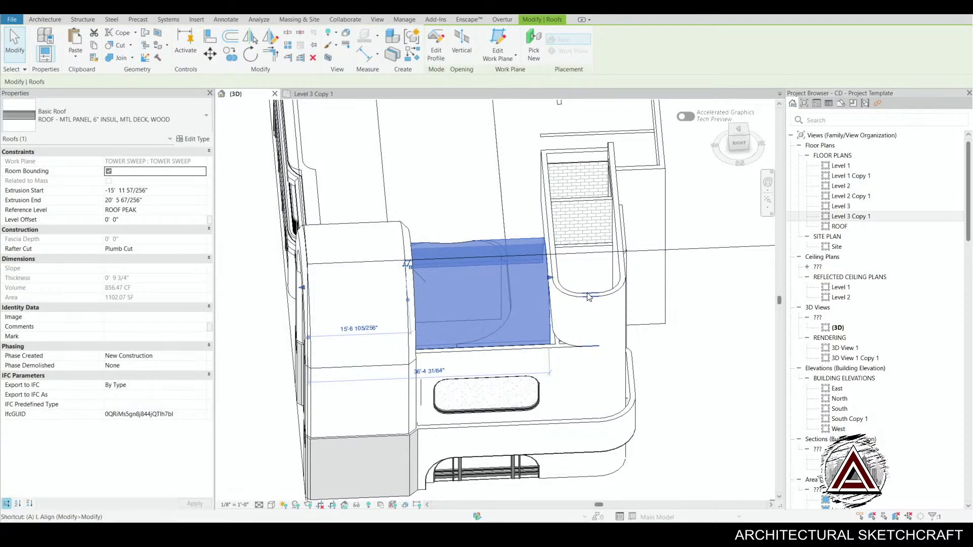
- Align the metal panel roof's end with the adjacent face of the stair tower wall
{"action": "key", "text": "l"}
{"action": "scroll", "coordinate": [557, 274], "scroll_direction": "up", "scroll_amount": 2}
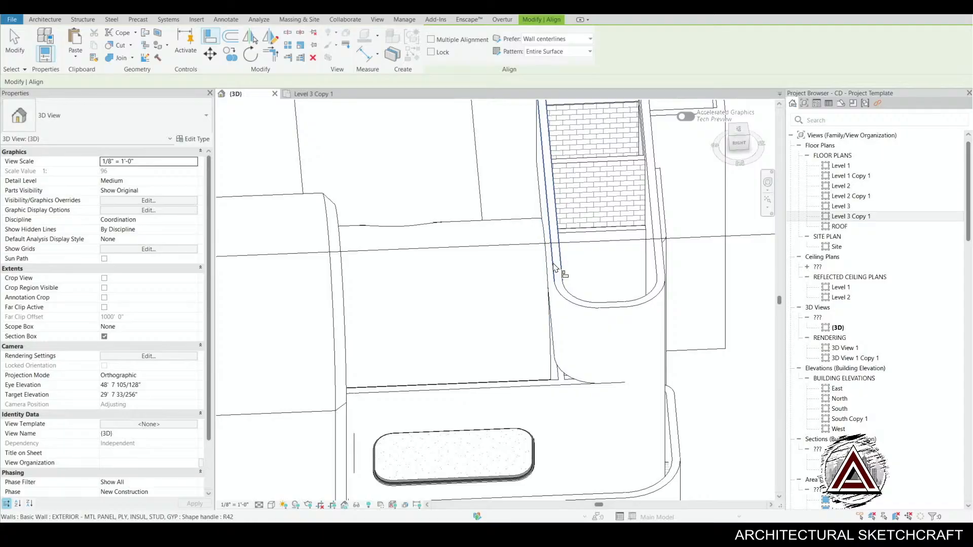
{"action": "left_click", "coordinate": [554, 268]}
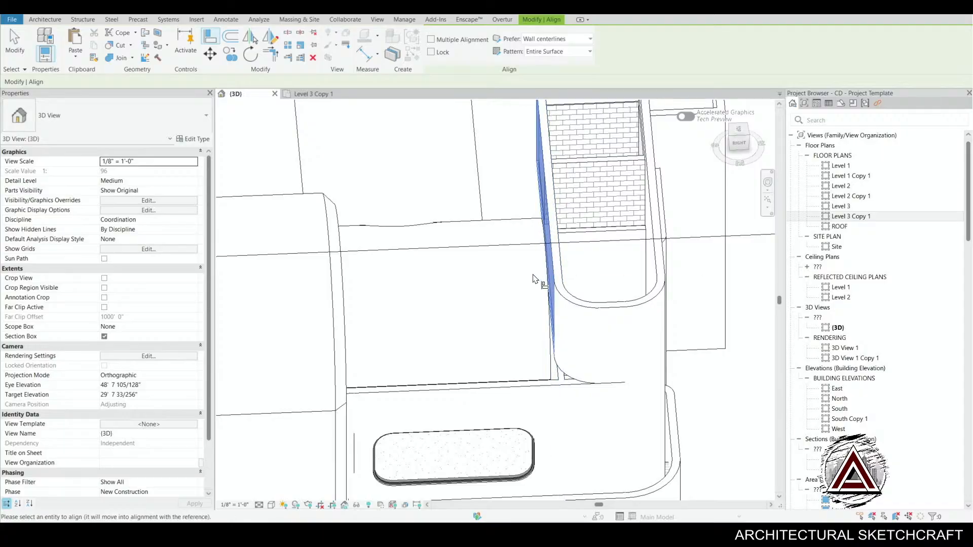
{"action": "left_click", "coordinate": [544, 288]}
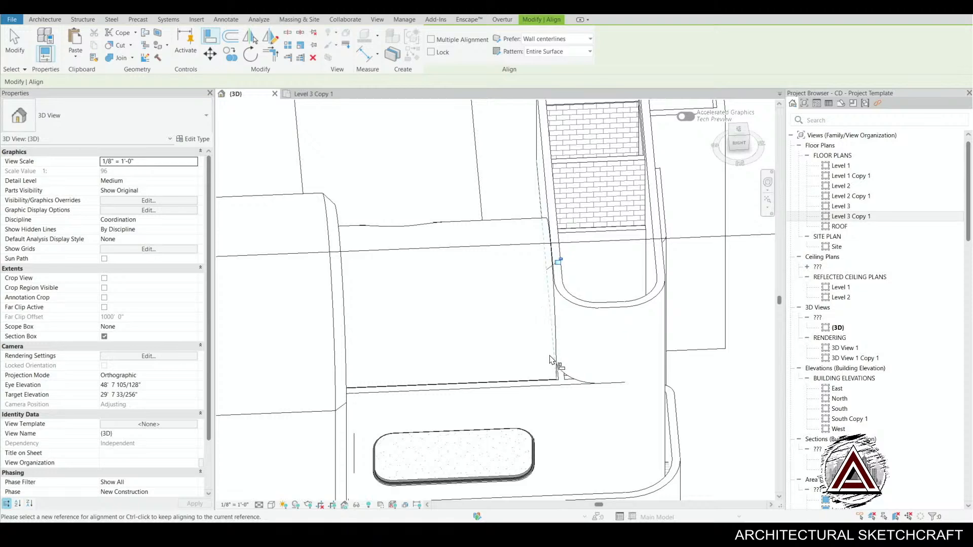
{"action": "middle_click_drag", "start_coordinate": [550, 360], "coordinate": [566, 397], "text": "shift"}
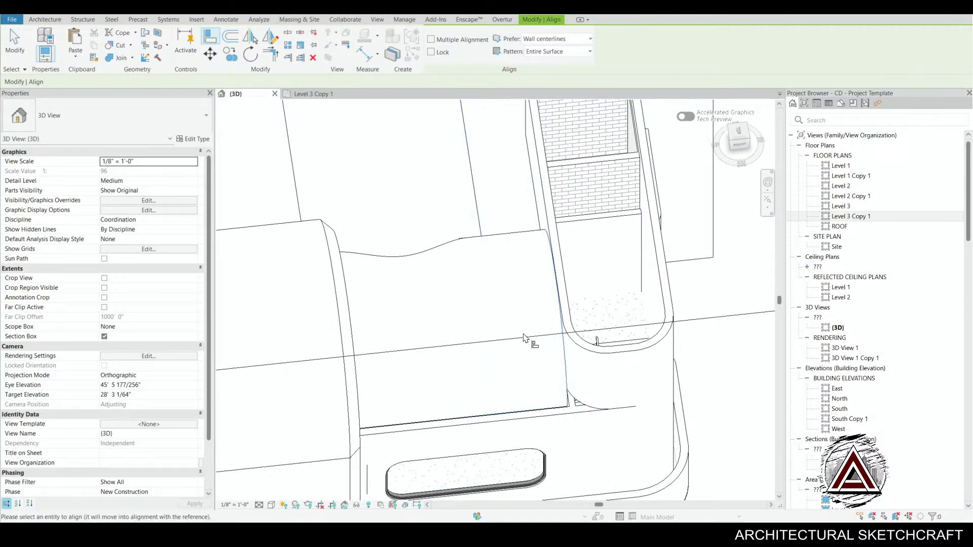
{"action": "key", "text": "Escape"}
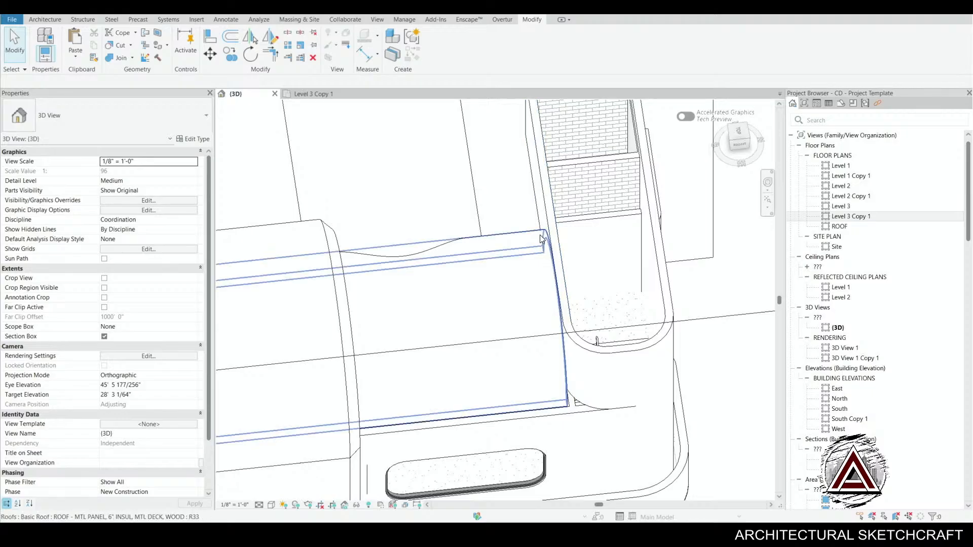
- Join the metal panel roof's end edge to the curved tower surface next to it with Join/Unjoin Roof
{"action": "left_click", "coordinate": [546, 281]}
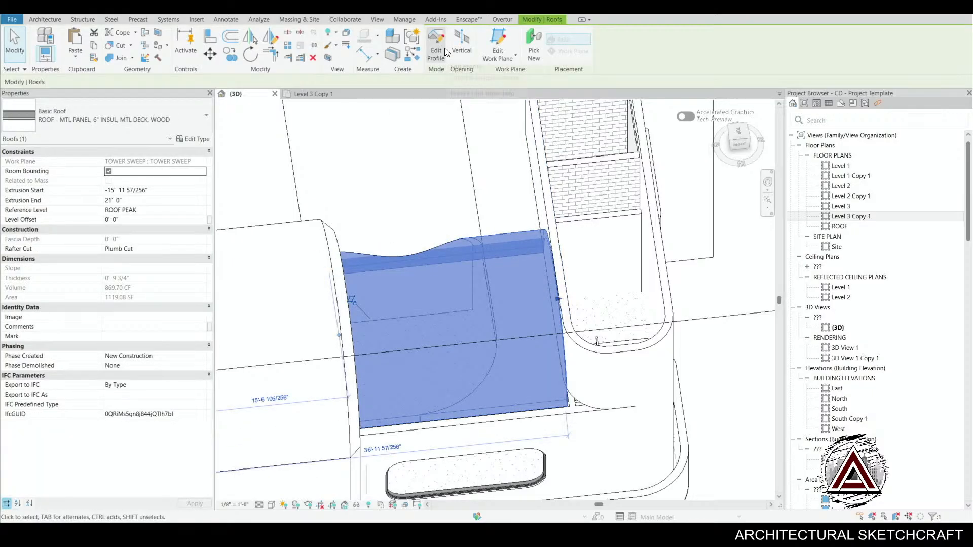
{"action": "left_click", "coordinate": [146, 34]}
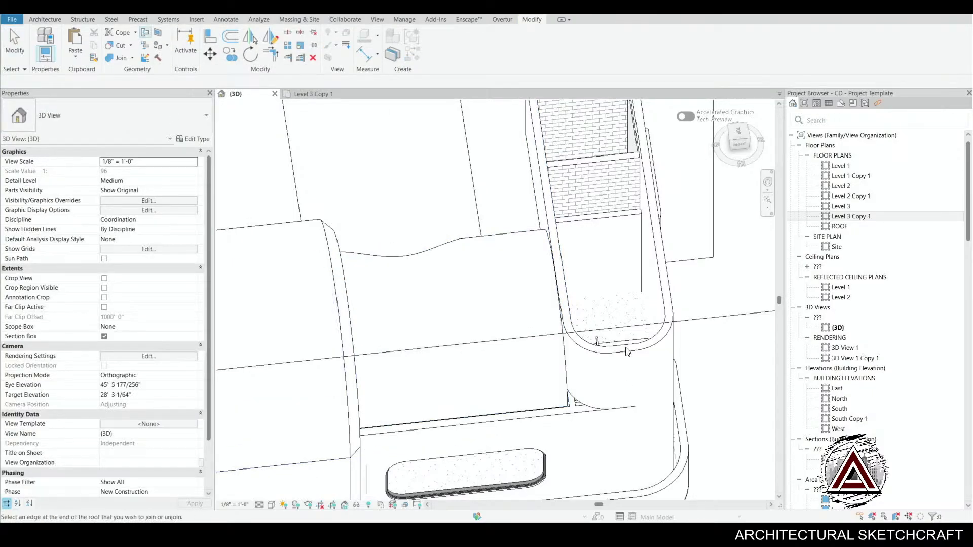
{"action": "left_click", "coordinate": [565, 349]}
{"action": "left_click", "coordinate": [653, 442]}
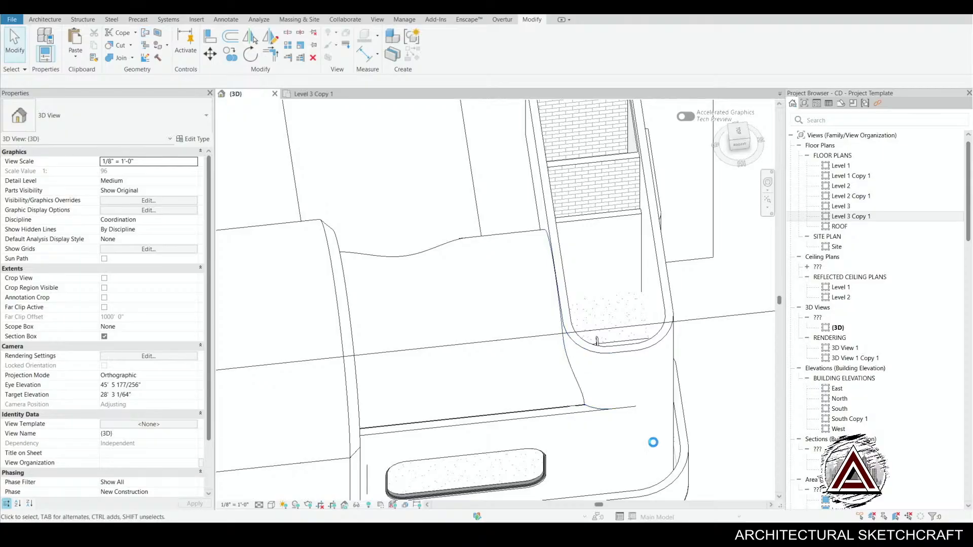
- Edit the flat EPDM roof's footprint and add a picked boundary line across it where the curved roof begins
{"action": "scroll", "coordinate": [664, 433], "scroll_direction": "down", "scroll_amount": 5}
{"action": "key", "text": "Caps_Lock"}
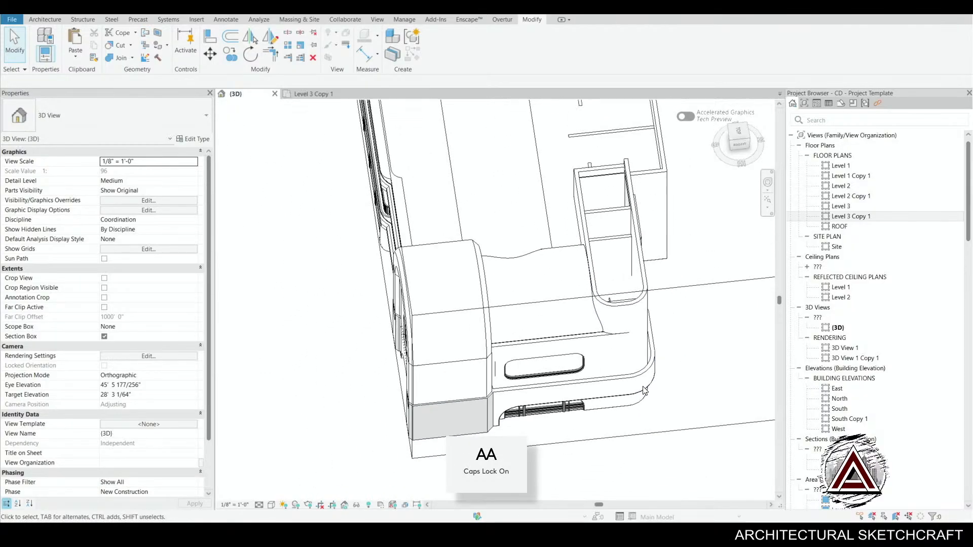
{"action": "mouse_move", "coordinate": [667, 403]}
{"action": "middle_mouse_down", "text": "shift"}
{"action": "mouse_move", "coordinate": [678, 208]}
{"action": "mouse_move", "coordinate": [639, 182]}
{"action": "mouse_move", "coordinate": [496, 349]}
{"action": "mouse_move", "coordinate": [653, 404]}
{"action": "middle_mouse_up", "text": "shift"}
{"action": "left_click", "coordinate": [564, 280]}
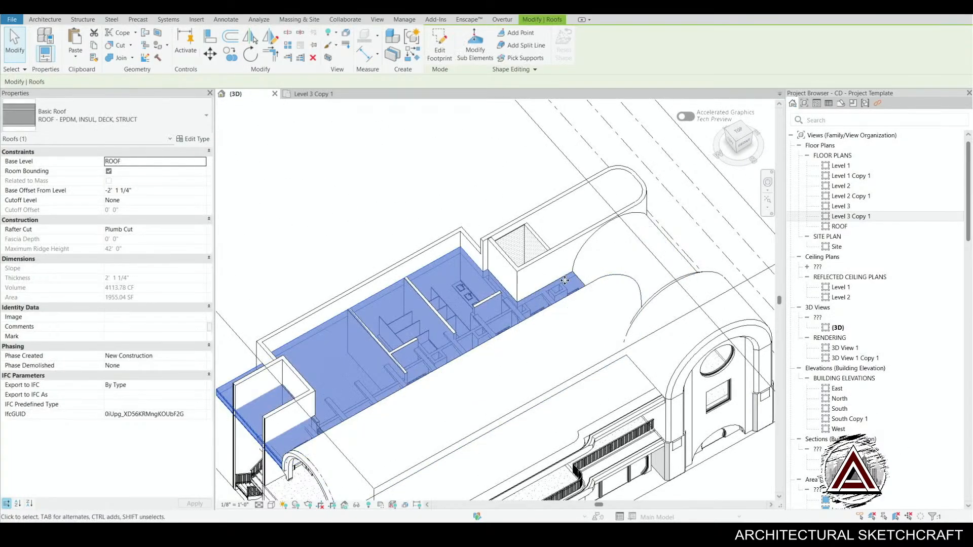
{"action": "left_click", "coordinate": [439, 45]}
{"action": "key", "text": "Caps_Lock"}
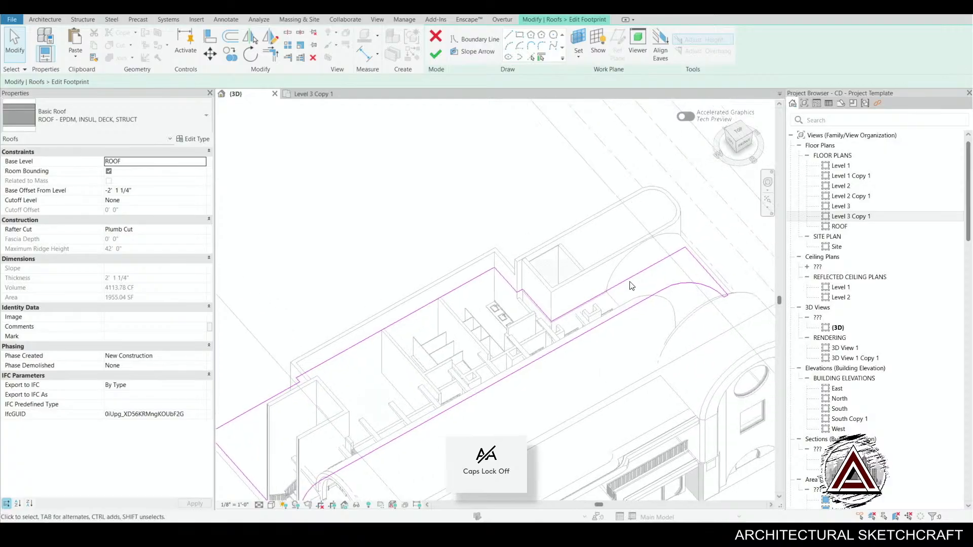
{"action": "left_click", "coordinate": [531, 58]}
{"action": "scroll", "coordinate": [600, 287], "scroll_direction": "up", "scroll_amount": 3}
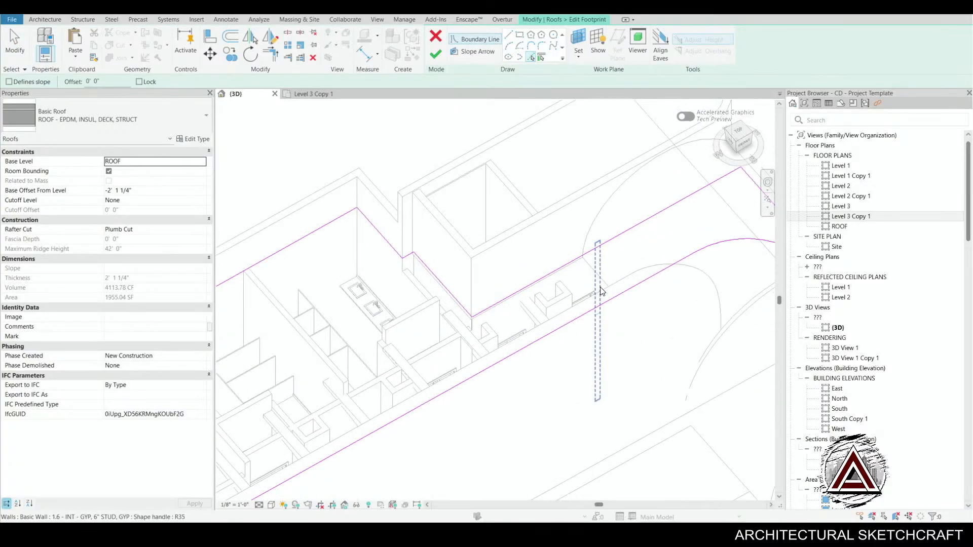
{"action": "left_click", "coordinate": [587, 261]}
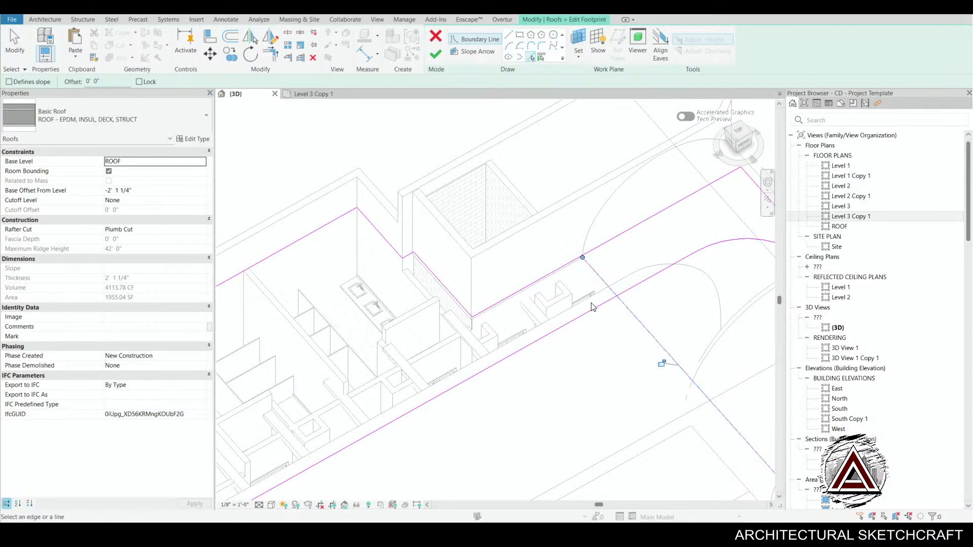
- Trim the new line to the footprint's long edge and delete the leftover boundary segments beyond it
{"action": "middle_click_drag", "start_coordinate": [589, 305], "coordinate": [579, 324]}
{"action": "key", "text": "t"}
{"action": "key", "text": "r"}
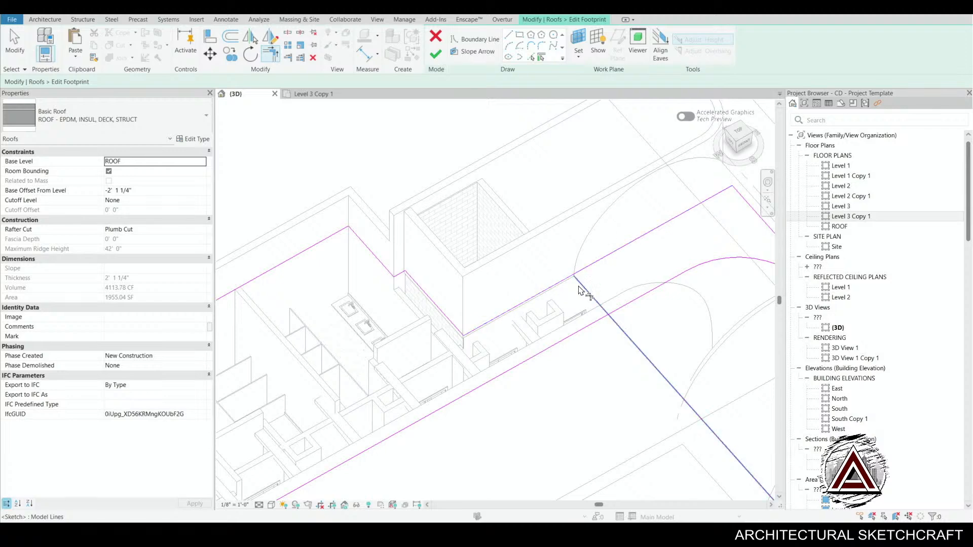
{"action": "left_click", "coordinate": [587, 292]}
{"action": "left_click", "coordinate": [598, 324]}
{"action": "scroll", "coordinate": [591, 336], "scroll_direction": "down", "scroll_amount": 2}
{"action": "middle_click_drag", "start_coordinate": [591, 337], "coordinate": [400, 273]}
{"action": "key", "text": "Escape"}
{"action": "mouse_move", "coordinate": [577, 168]}
{"action": "left_mouse_down"}
{"action": "mouse_move", "coordinate": [474, 307]}
{"action": "mouse_move", "coordinate": [458, 308]}
{"action": "left_mouse_up"}
{"action": "key", "text": "Delete"}
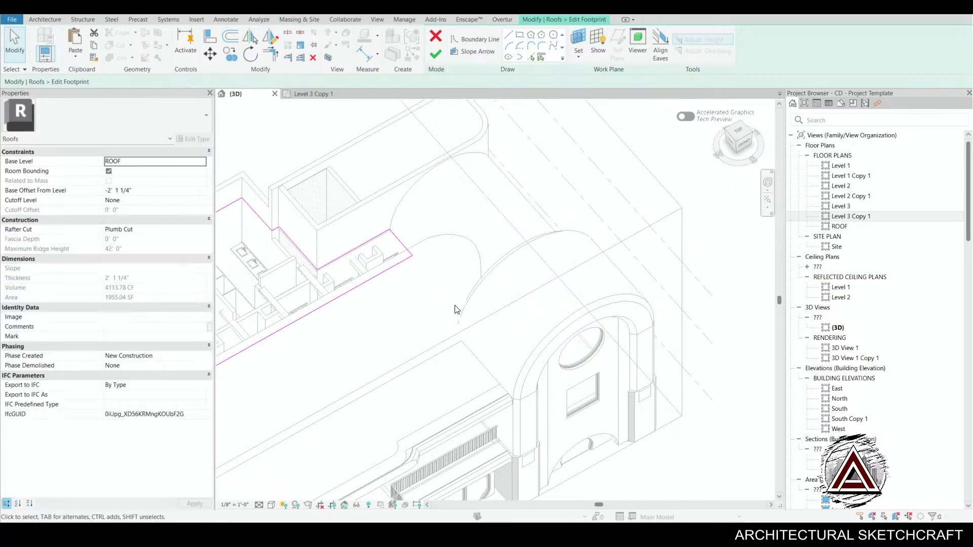
- Finish the EPDM roof's footprint edit without attaching the highlighted walls to the roof
{"action": "left_click", "coordinate": [431, 59]}
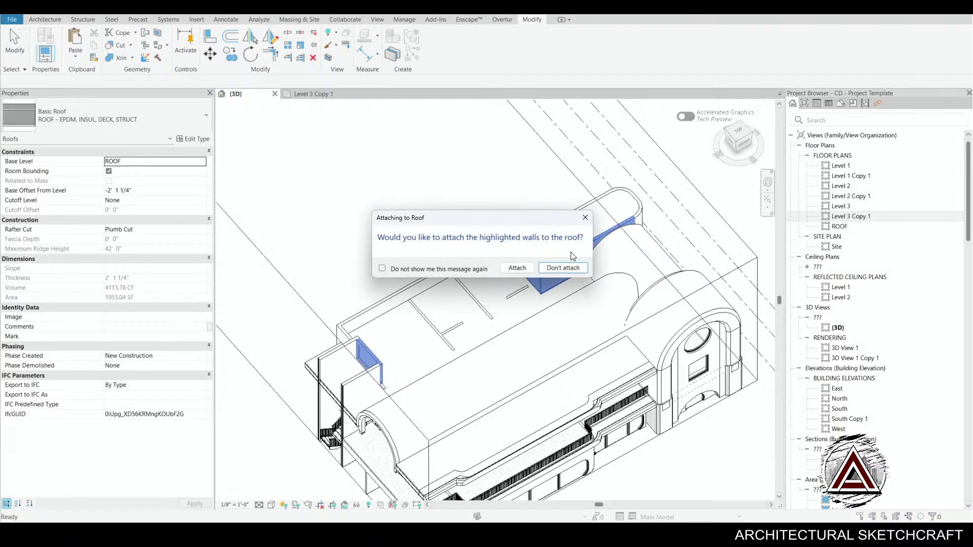
{"action": "left_click", "coordinate": [564, 269]}
{"action": "scroll", "coordinate": [530, 330], "scroll_direction": "up", "scroll_amount": 2}
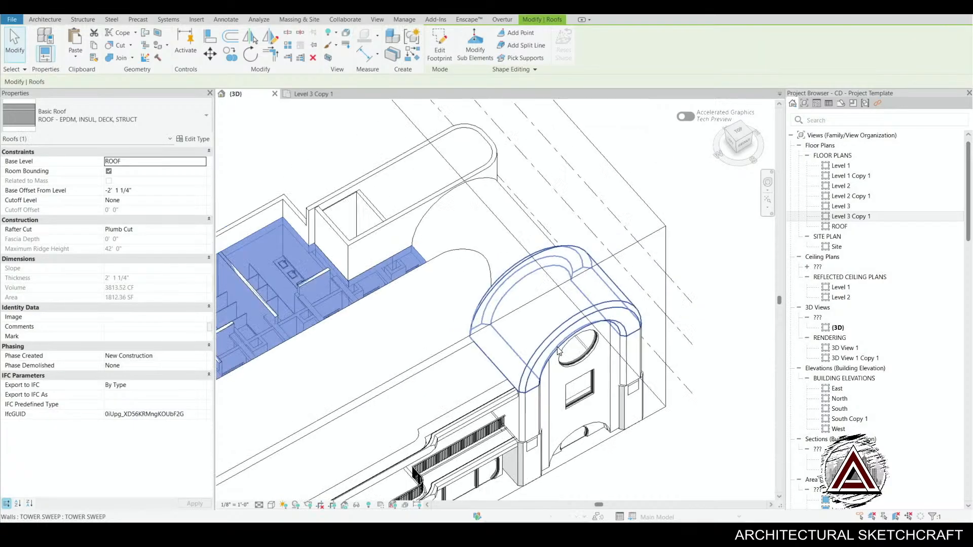
{"action": "key", "text": "Escape"}
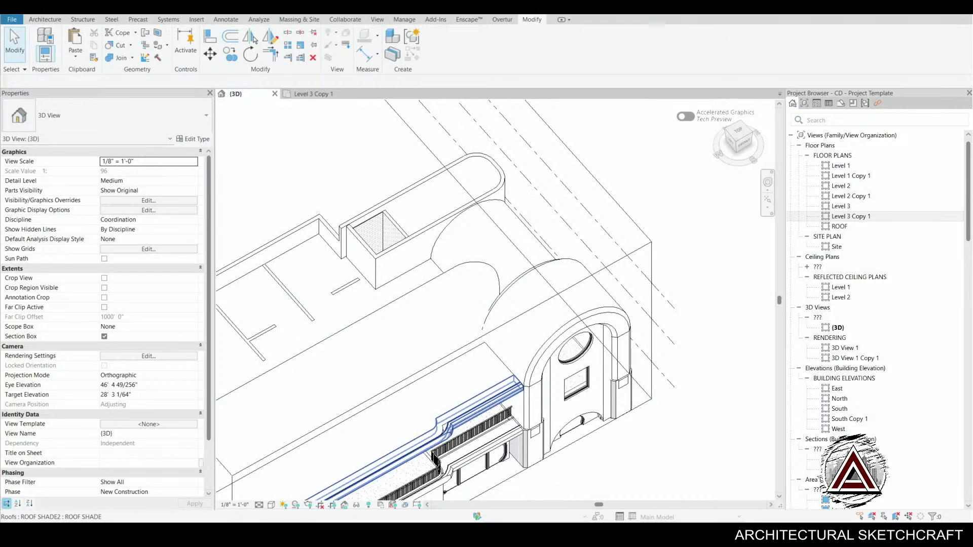
- Switch to the Enscape walkthrough and examine the interior beneath the vaulted roof
{"action": "left_click", "coordinate": [688, 497]}
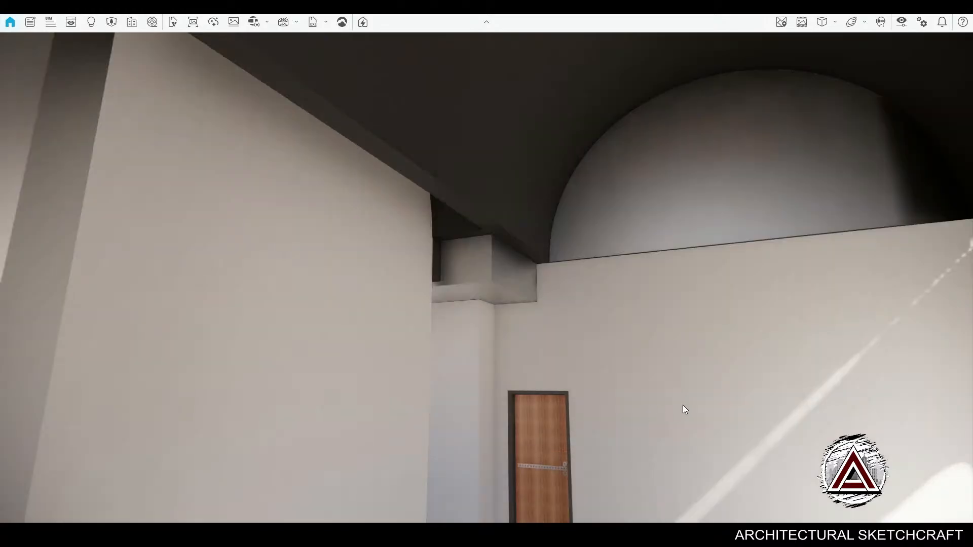
{"action": "left_click_drag", "start_coordinate": [683, 406], "coordinate": [64, 97]}
{"action": "key", "text": "d"}
{"action": "key", "text": "w"}
{"action": "key", "text": "w"}
{"action": "key", "text": "w"}
{"action": "key", "text": "s"}
{"action": "key", "text": "w"}
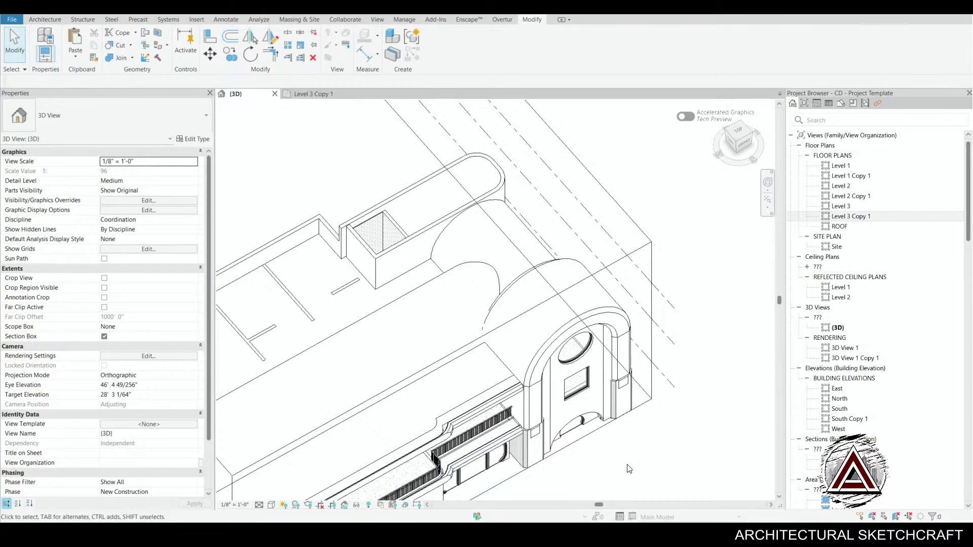
- Return to Revit and examine the front facade, its roof shades and the terrace railing in the 3D view
{"action": "left_click", "coordinate": [619, 411]}
{"action": "middle_click_drag", "start_coordinate": [613, 425], "coordinate": [641, 253]}
{"action": "left_click", "coordinate": [515, 424]}
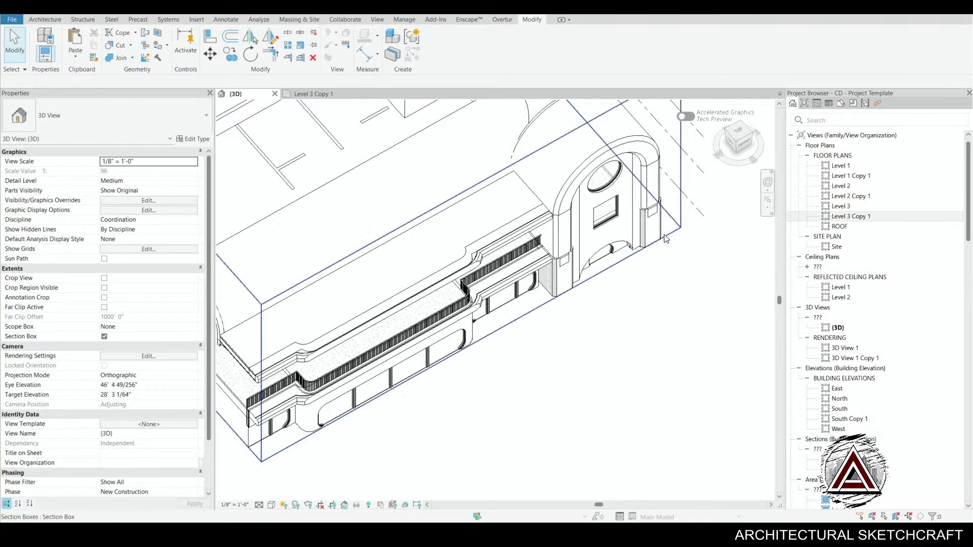
{"action": "scroll", "coordinate": [666, 232], "scroll_direction": "up", "scroll_amount": 5}
{"action": "scroll", "coordinate": [600, 174], "scroll_direction": "down", "scroll_amount": 2}
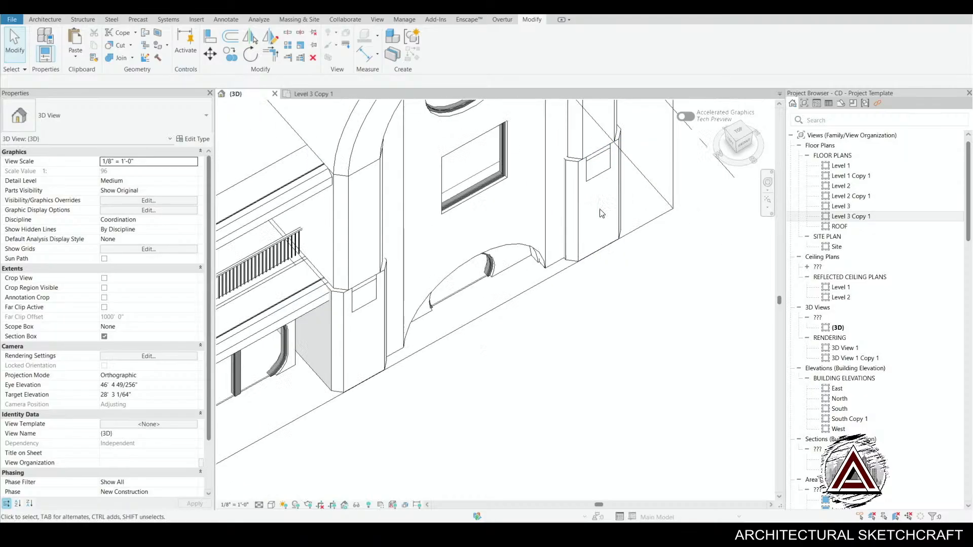
{"action": "scroll", "coordinate": [549, 418], "scroll_direction": "down", "scroll_amount": 1}
{"action": "middle_click_drag", "start_coordinate": [512, 436], "coordinate": [747, 356]}
{"action": "scroll", "coordinate": [412, 401], "scroll_direction": "down", "scroll_amount": 1}
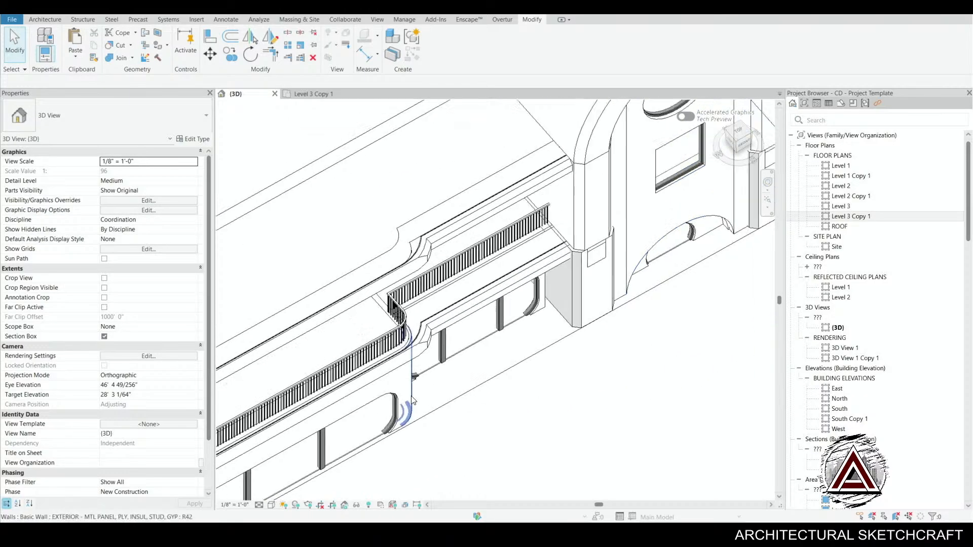
{"action": "scroll", "coordinate": [412, 400], "scroll_direction": "down", "scroll_amount": 2}
{"action": "middle_click_drag", "start_coordinate": [469, 403], "coordinate": [462, 459]}
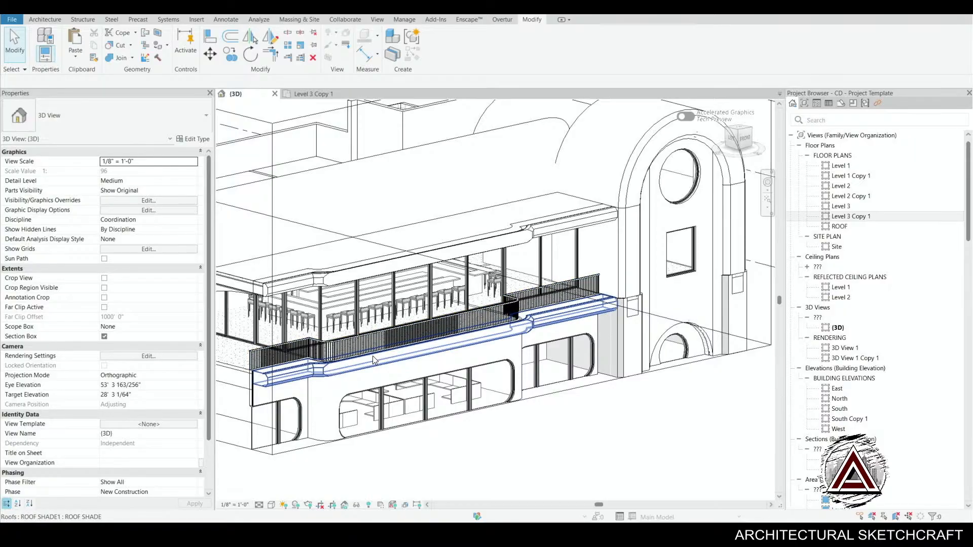
- Turn off the 3D view's section box and bring the Level 3 terrace railing at the building corner into view
{"action": "middle_click_drag", "start_coordinate": [349, 449], "coordinate": [415, 424]}
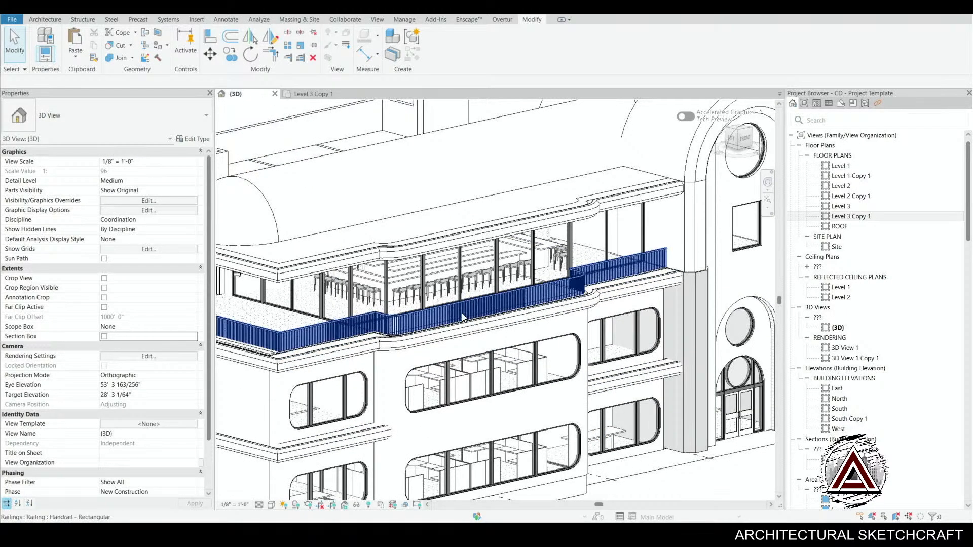
{"action": "mouse_move", "coordinate": [481, 413]}
{"action": "middle_mouse_down"}
{"action": "mouse_move", "coordinate": [466, 403]}
{"action": "mouse_move", "coordinate": [481, 407]}
{"action": "mouse_move", "coordinate": [482, 422]}
{"action": "middle_mouse_up"}
{"action": "middle_click_drag", "start_coordinate": [482, 421], "coordinate": [358, 370]}
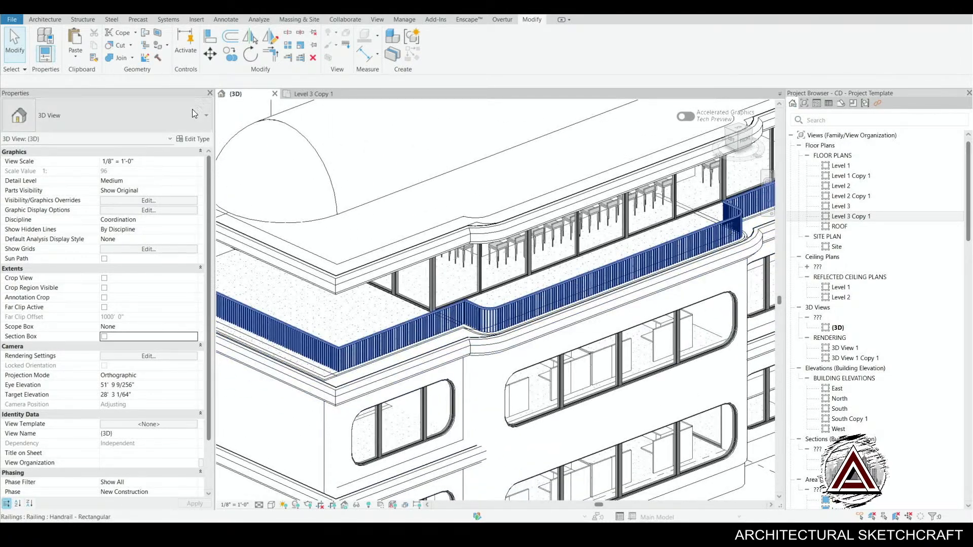
- In the Level 3 Copy 1 plan, start a wall matching the metal-panel exterior wall at the stair tower
{"action": "left_click", "coordinate": [304, 93]}
{"action": "middle_click_drag", "start_coordinate": [225, 394], "coordinate": [307, 388]}
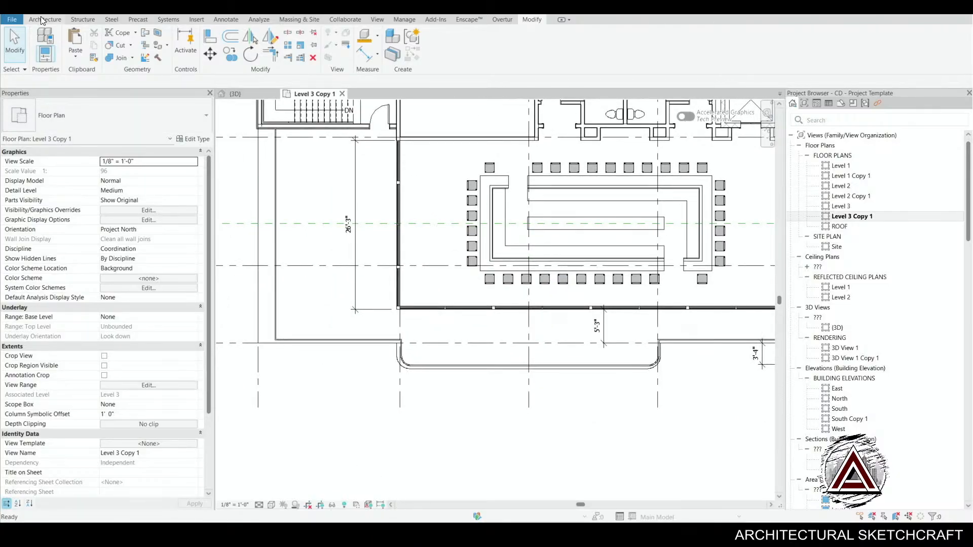
{"action": "middle_click_drag", "start_coordinate": [515, 416], "coordinate": [477, 401]}
{"action": "scroll", "coordinate": [360, 343], "scroll_direction": "up", "scroll_amount": 2}
{"action": "middle_click_drag", "start_coordinate": [360, 371], "coordinate": [144, 326]}
{"action": "left_click", "coordinate": [669, 307]}
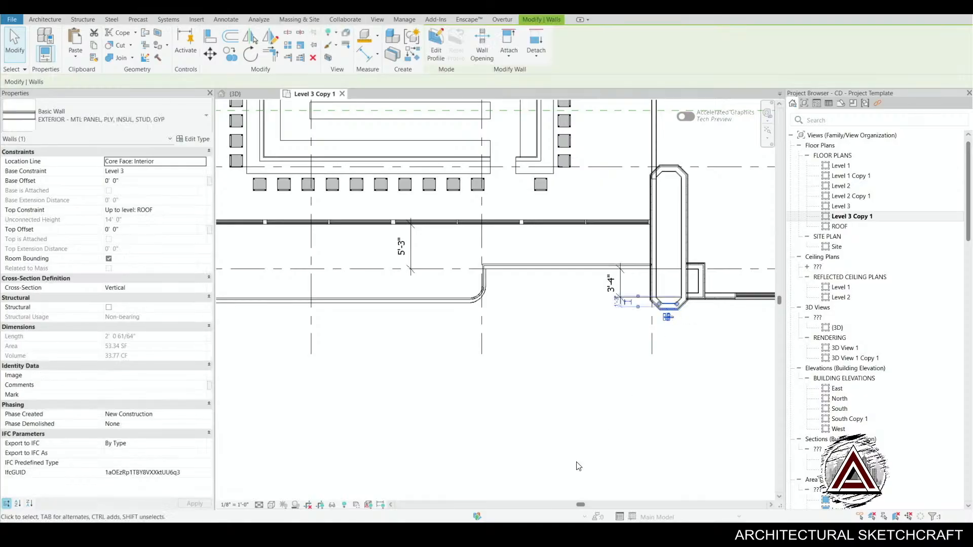
{"action": "key", "text": "c"}
{"action": "key", "text": "s"}
{"action": "middle_click_drag", "start_coordinate": [351, 359], "coordinate": [607, 394]}
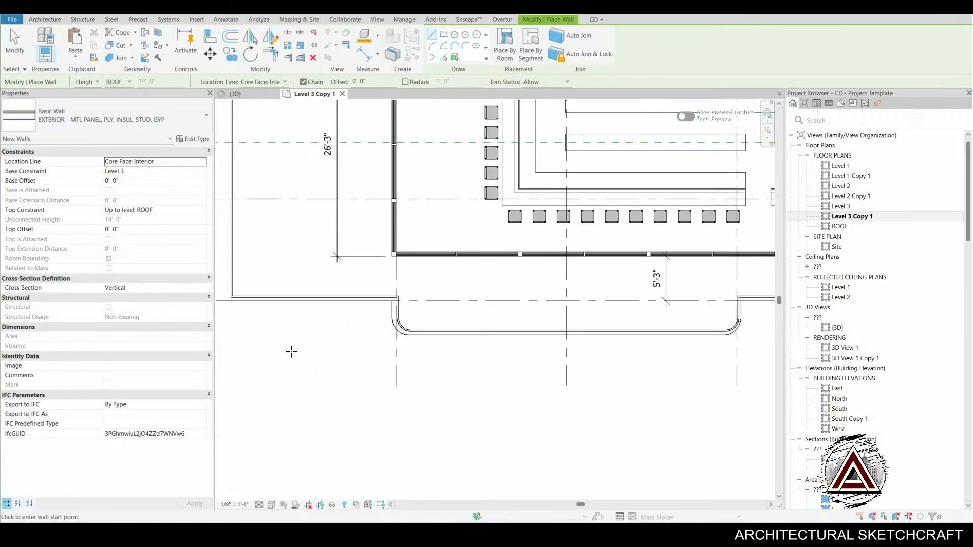
- Set the wall location line to Finish Face: Exterior and place walls along the projecting bay's picked floor edges, through both curved corners
{"action": "scroll", "coordinate": [400, 340], "scroll_direction": "up", "scroll_amount": 5}
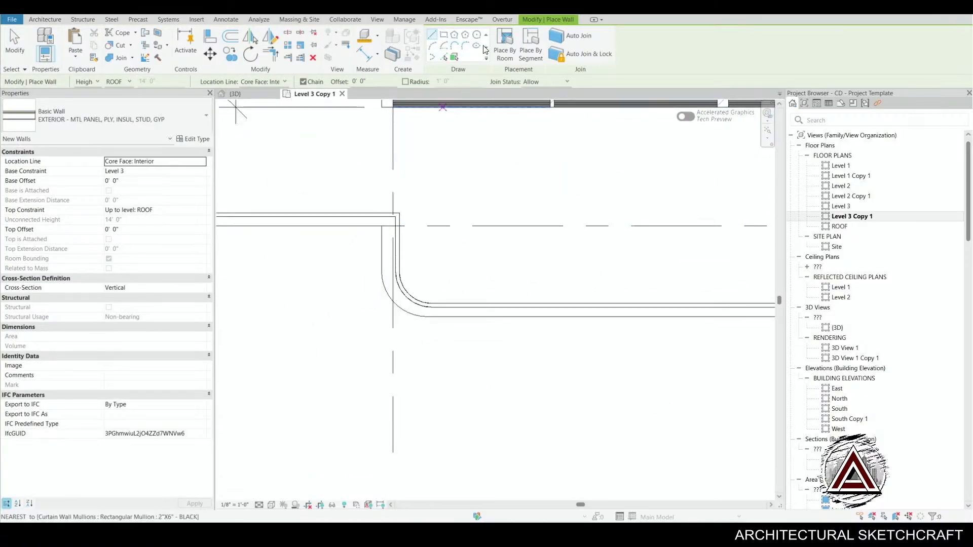
{"action": "left_click", "coordinate": [444, 56]}
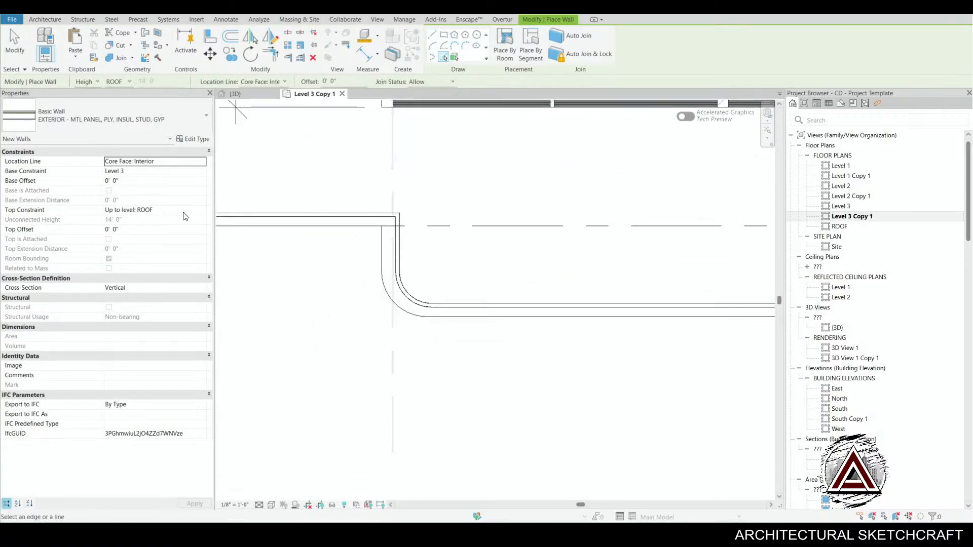
{"action": "left_click", "coordinate": [285, 81]}
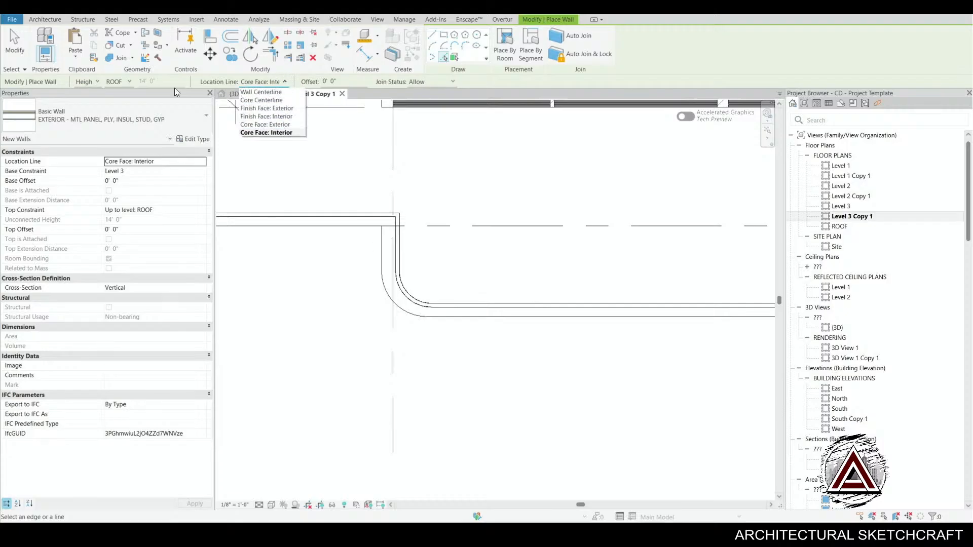
{"action": "left_click", "coordinate": [287, 111]}
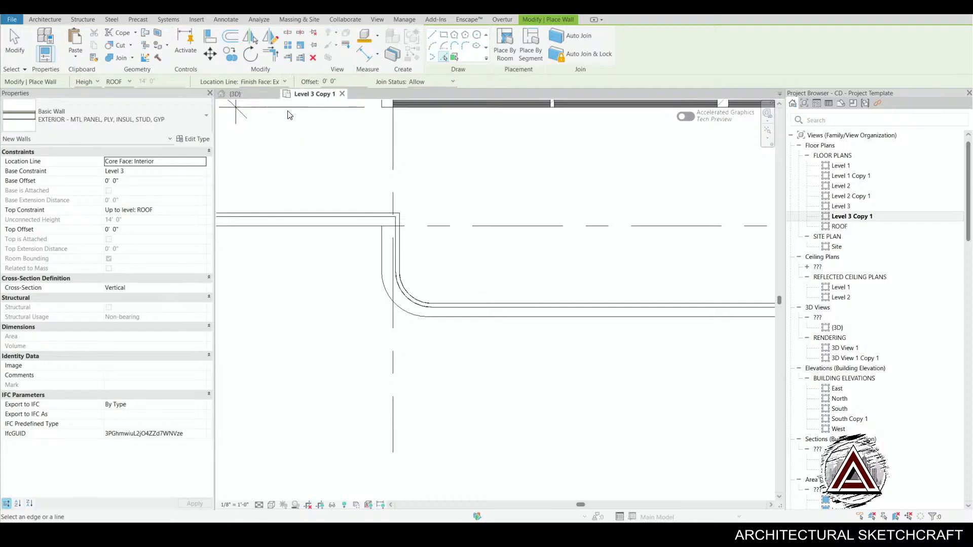
{"action": "left_click", "coordinate": [379, 251]}
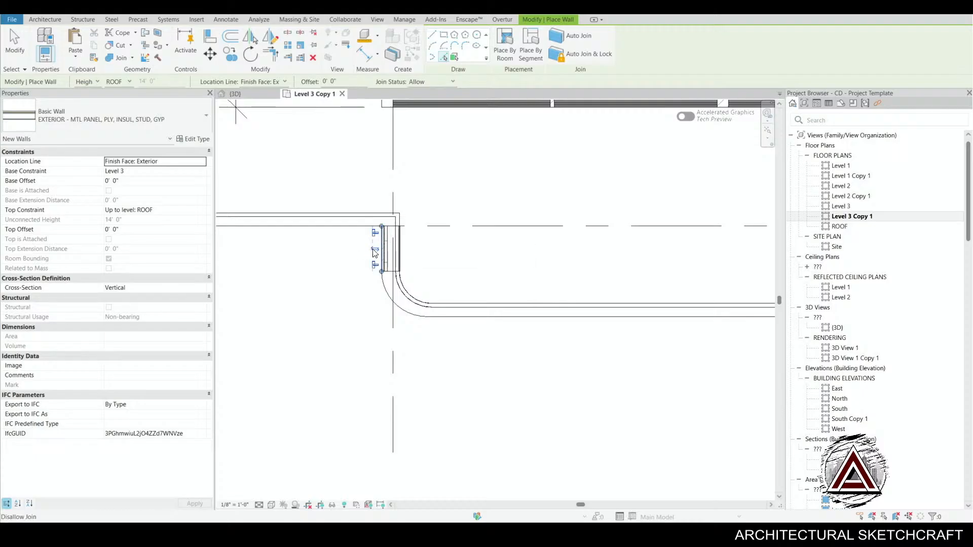
{"action": "left_click", "coordinate": [387, 299]}
{"action": "left_click", "coordinate": [504, 320]}
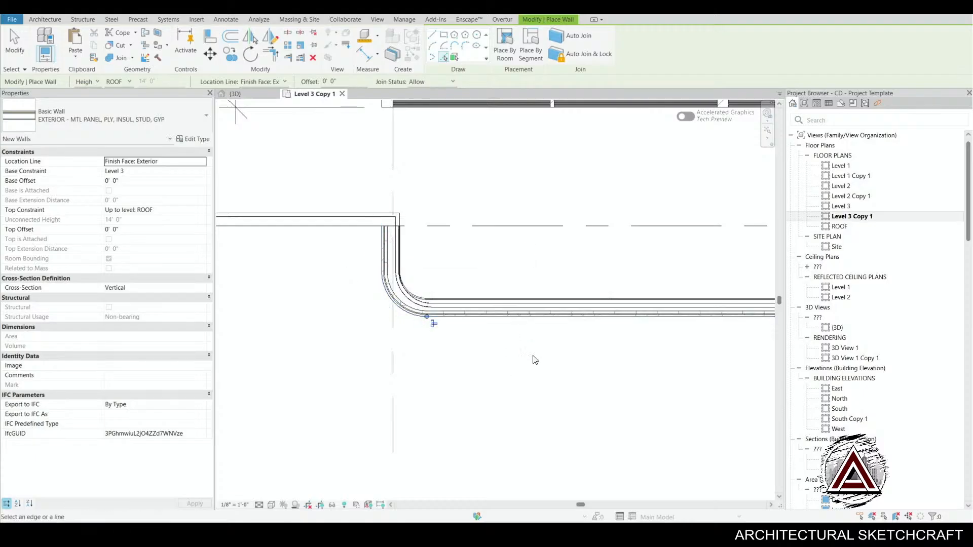
{"action": "middle_click_drag", "start_coordinate": [552, 381], "coordinate": [9, 408]}
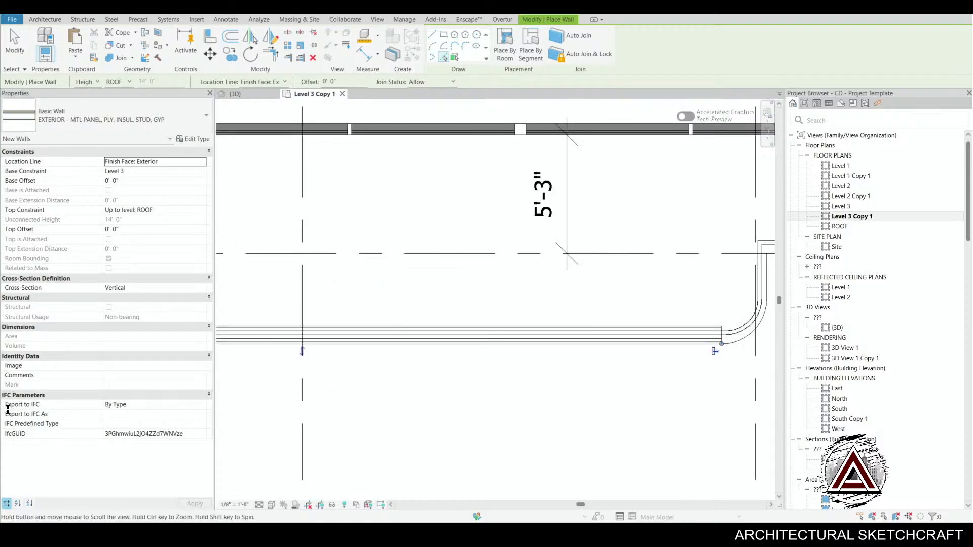
{"action": "left_click", "coordinate": [749, 343]}
{"action": "middle_click_drag", "start_coordinate": [749, 343], "coordinate": [710, 324]}
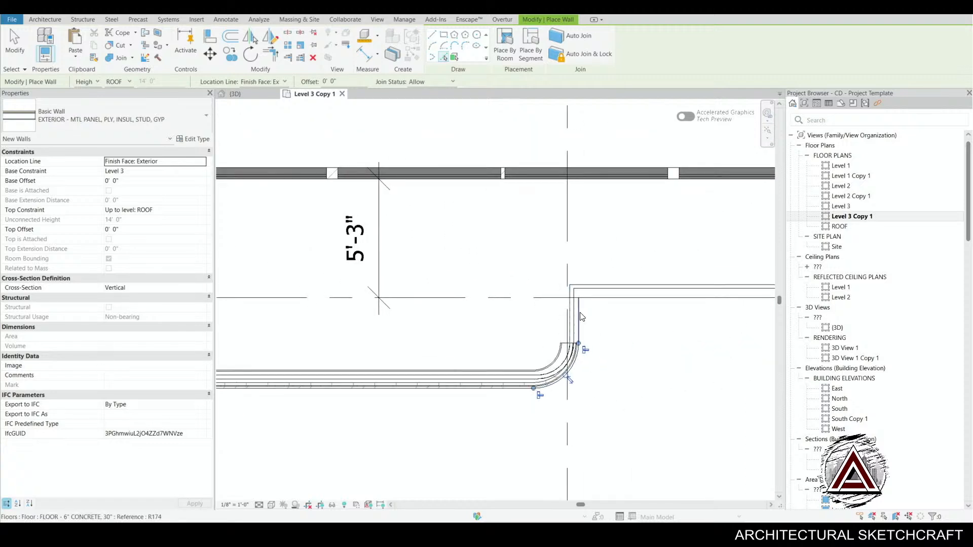
- Try to place and align a wall along the bay's second short return, and delete the misplaced segment
{"action": "left_click", "coordinate": [569, 378]}
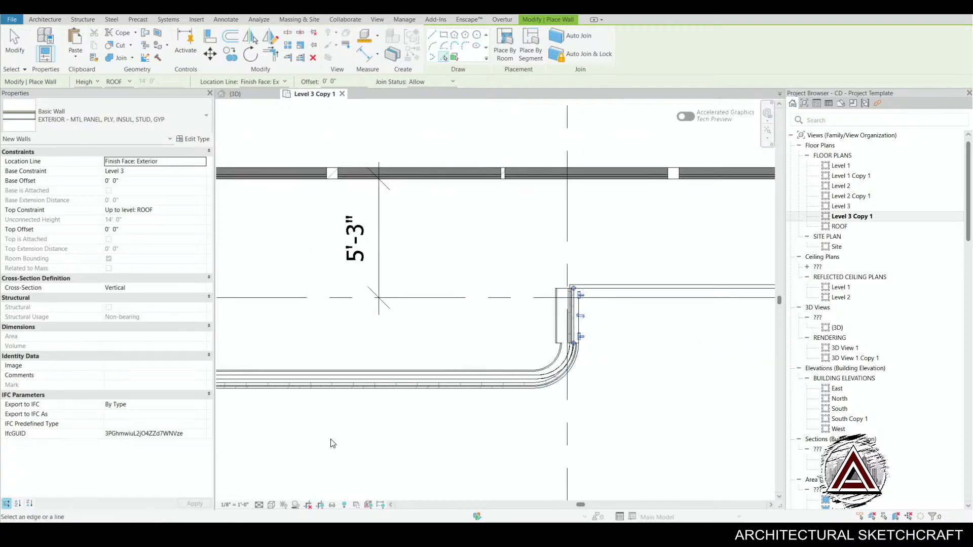
{"action": "scroll", "coordinate": [626, 322], "scroll_direction": "up", "scroll_amount": 1}
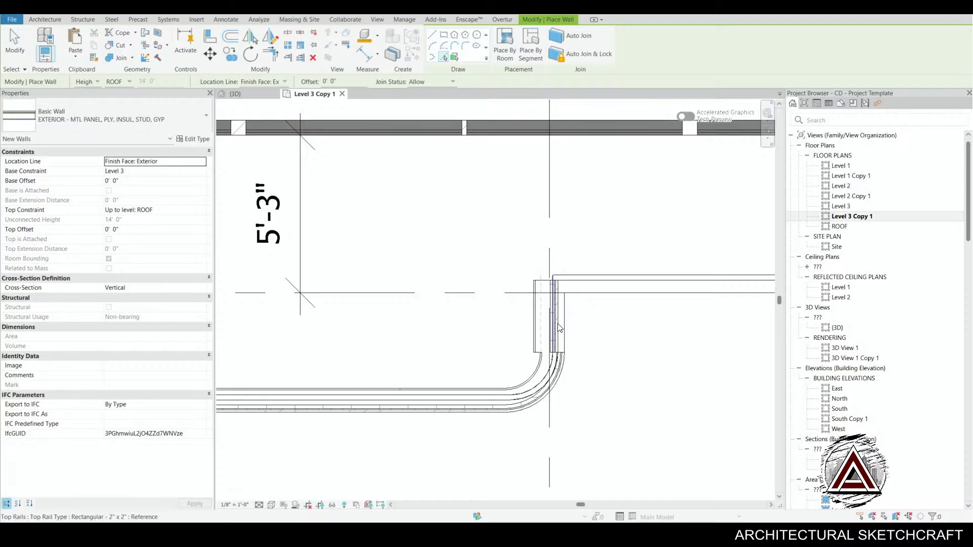
{"action": "key", "text": "l"}
{"action": "scroll", "coordinate": [566, 332], "scroll_direction": "up", "scroll_amount": 1}
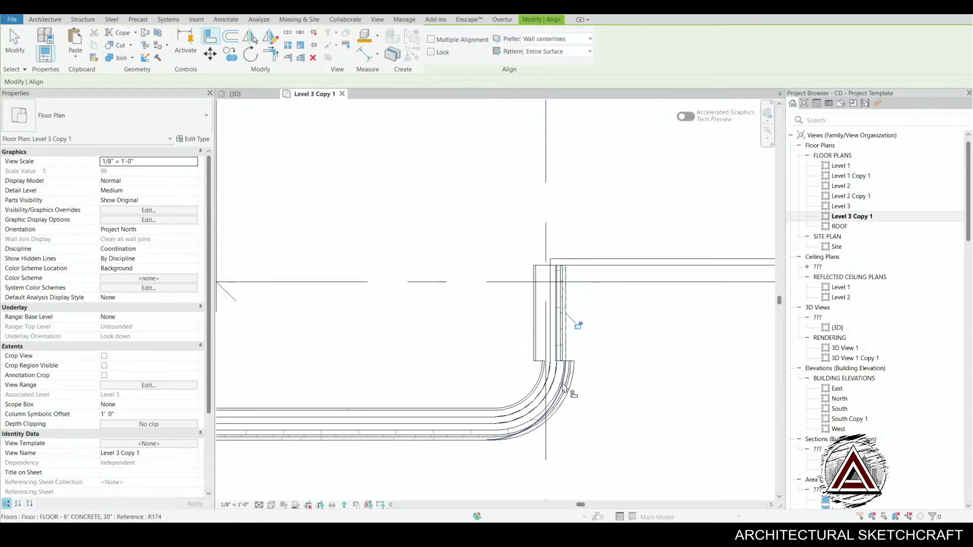
{"action": "key", "text": "Escape"}
{"action": "left_click", "coordinate": [529, 330]}
{"action": "key", "text": "Delete"}
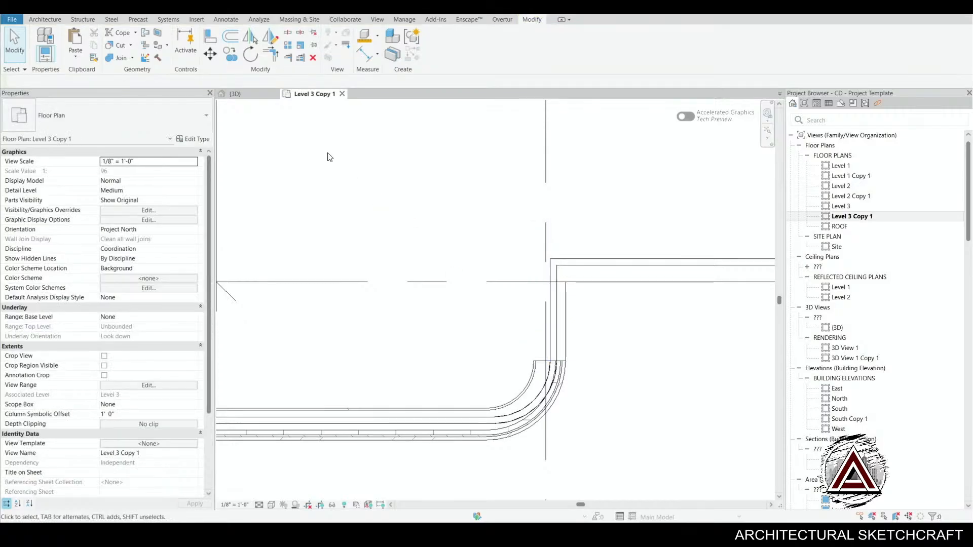
{"action": "key", "text": "w"}
{"action": "key", "text": "a"}
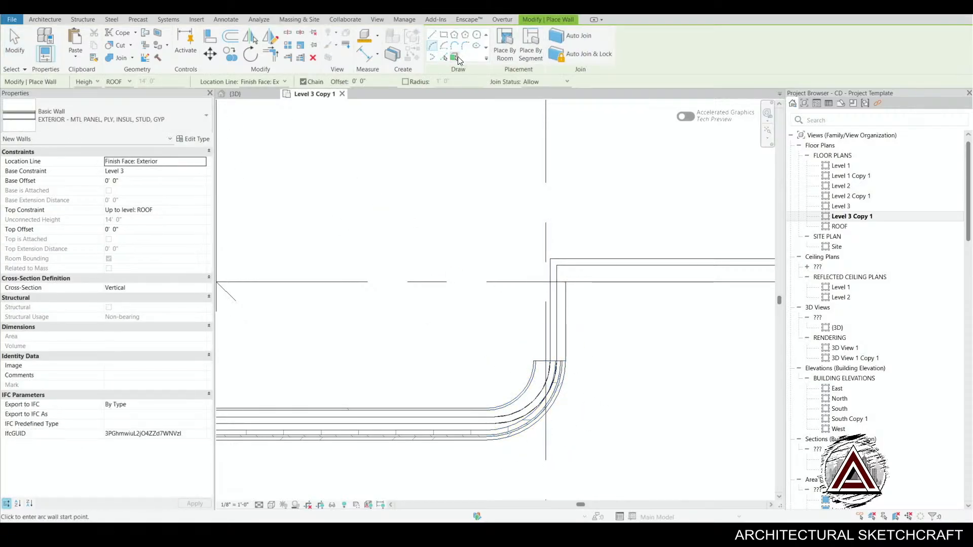
{"action": "left_click", "coordinate": [443, 57]}
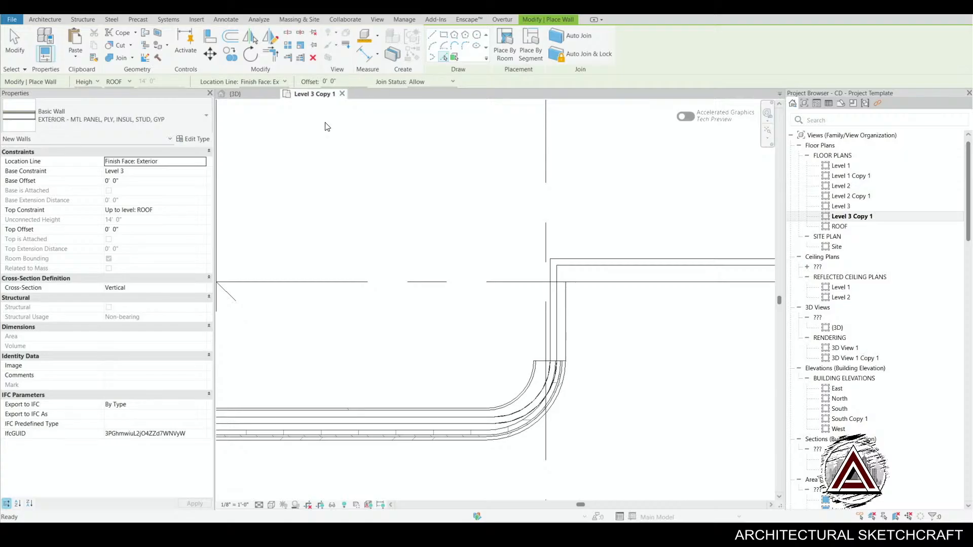
{"action": "middle_click_drag", "start_coordinate": [577, 388], "coordinate": [570, 387]}
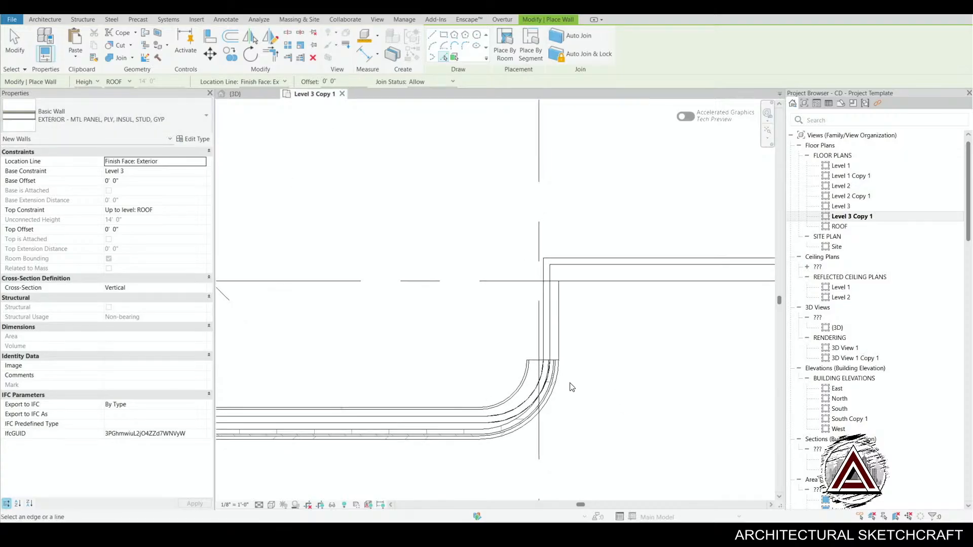
{"action": "key", "text": "Escape"}
{"action": "key", "text": "Escape"}
{"action": "left_click", "coordinate": [520, 393]}
- Place the exterior wall along the picked floor edge of the bay's remaining short return and end wall placement
{"action": "key", "text": "w"}
{"action": "key", "text": "a"}
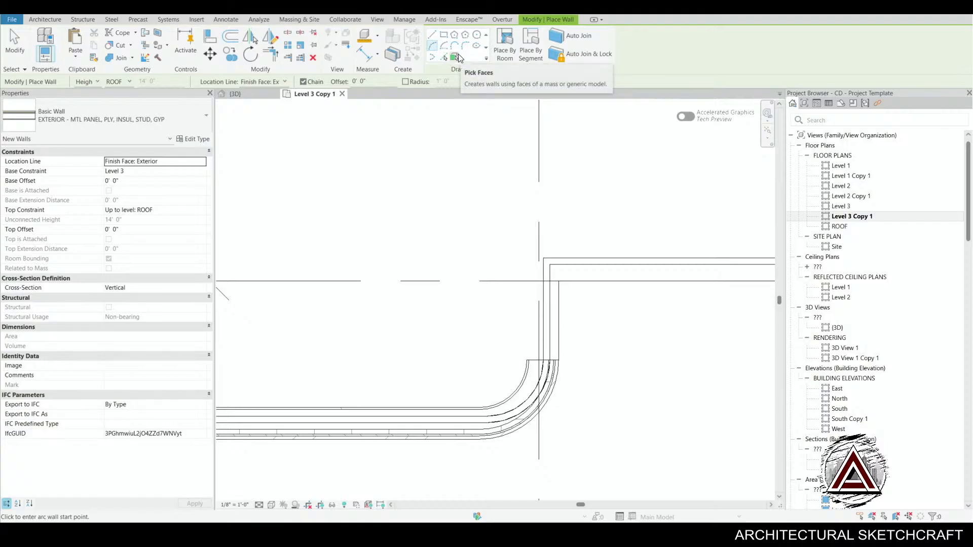
{"action": "left_click", "coordinate": [445, 57]}
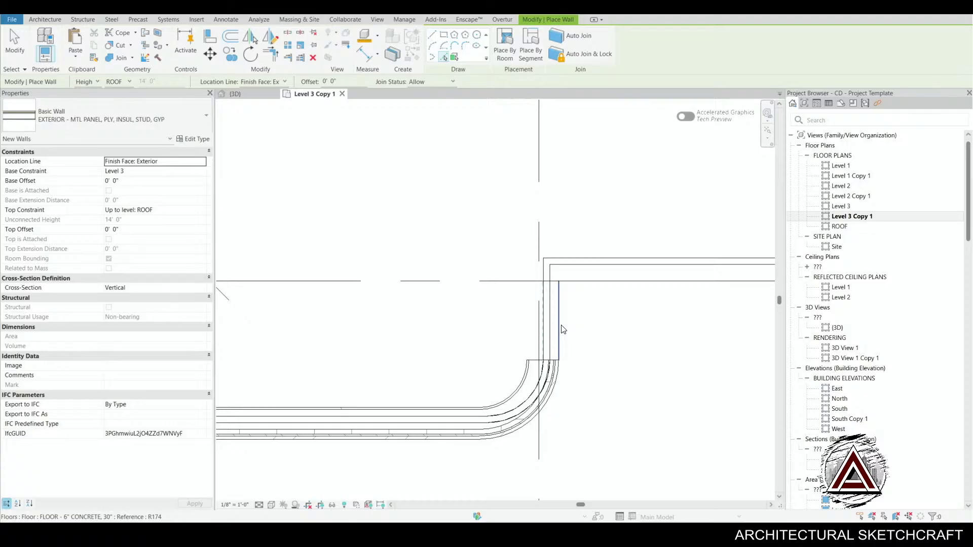
{"action": "scroll", "coordinate": [619, 406], "scroll_direction": "down", "scroll_amount": 3}
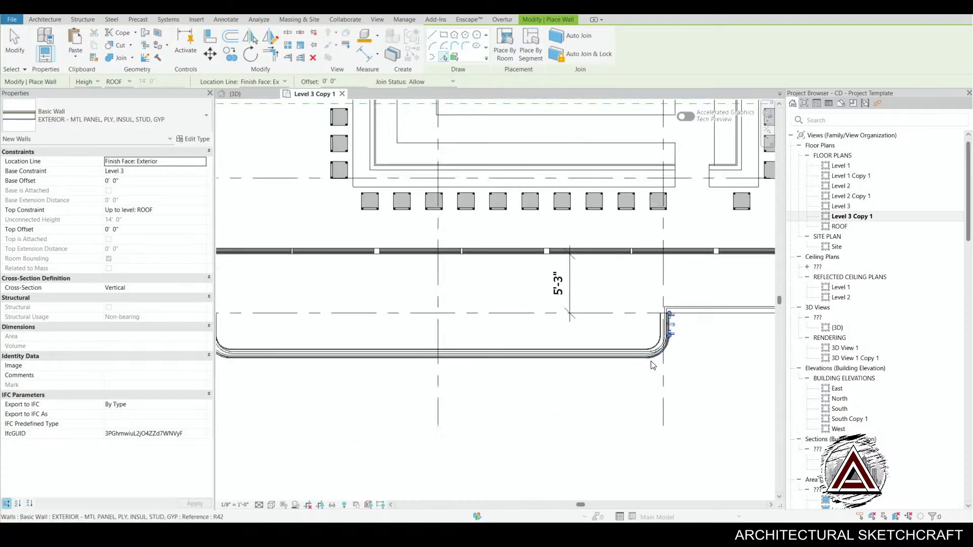
{"action": "key", "text": "Escape"}
{"action": "key", "text": "Escape"}
- Set the whole chain of new bay walls to an unconnected top constraint with a height of 2' 0"
{"action": "scroll", "coordinate": [638, 339], "scroll_direction": "up", "scroll_amount": 2}
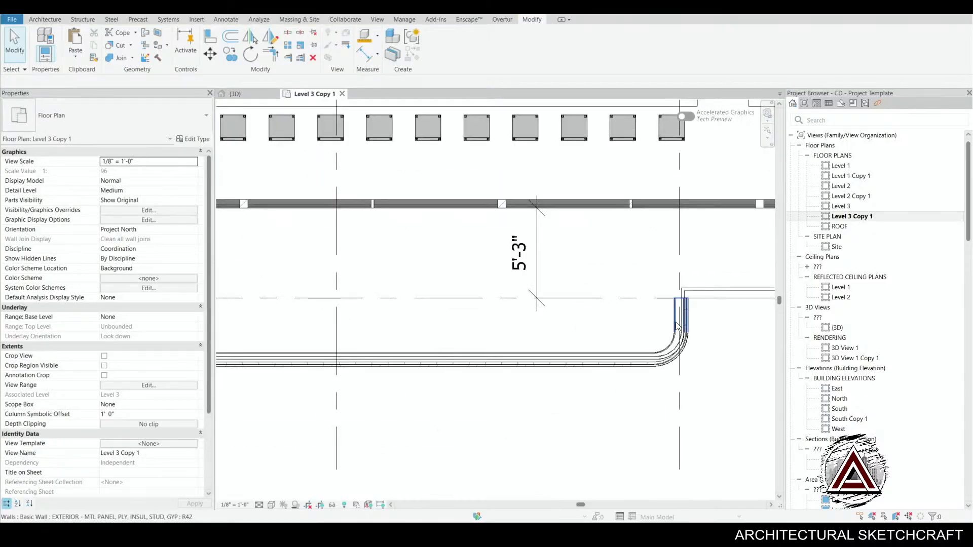
{"action": "left_click", "coordinate": [676, 326]}
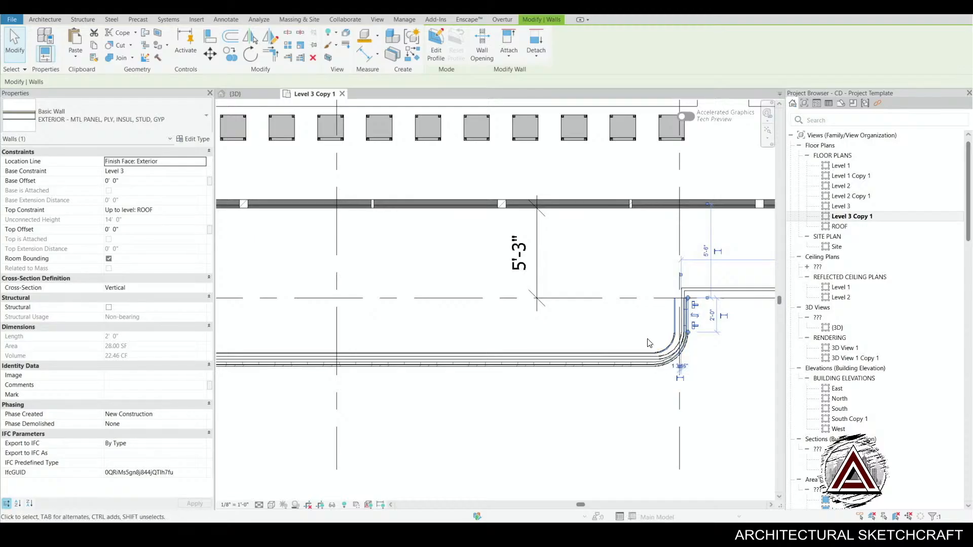
{"action": "left_click", "coordinate": [649, 343]}
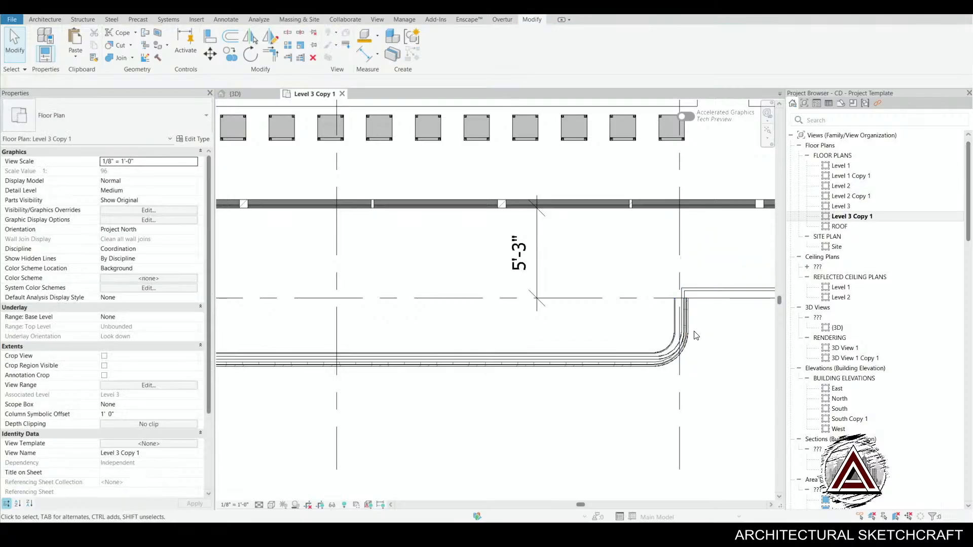
{"action": "key", "text": "Tab"}
{"action": "left_click", "coordinate": [681, 323]}
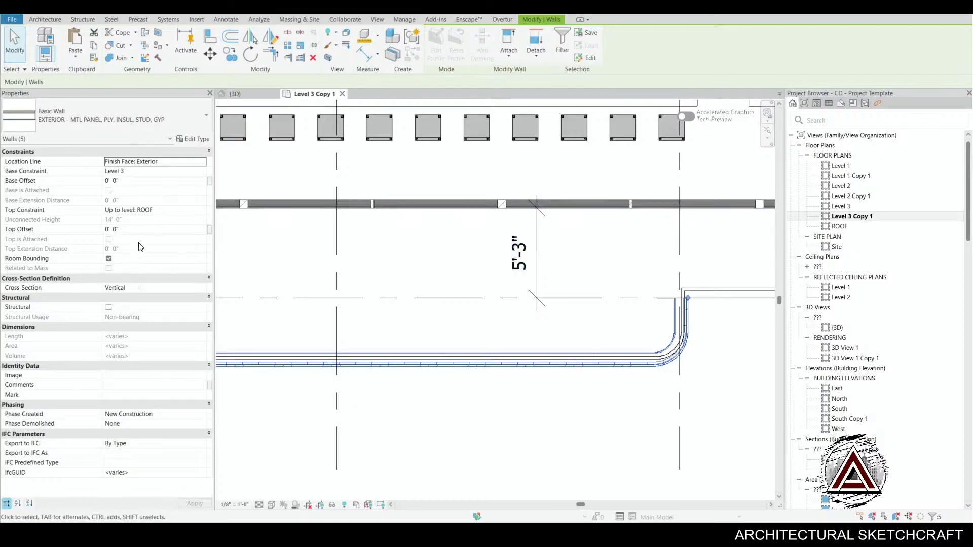
{"action": "left_click", "coordinate": [194, 212]}
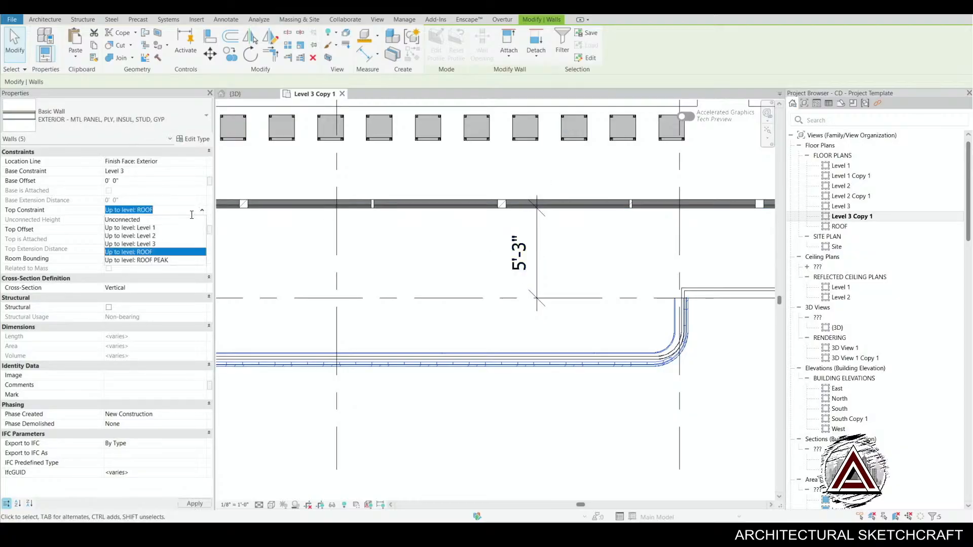
{"action": "left_click", "coordinate": [144, 220]}
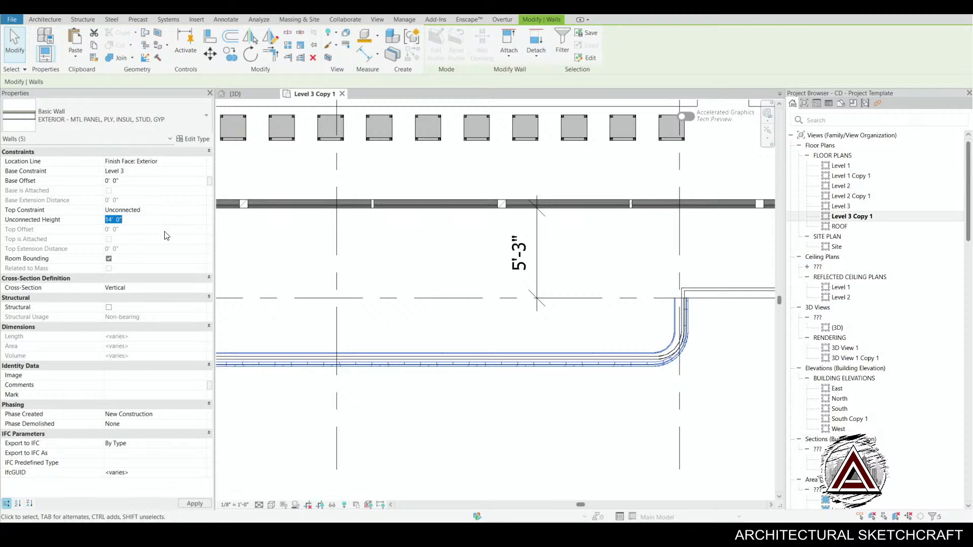
{"action": "key", "text": "c"}
{"action": "key", "text": "o"}
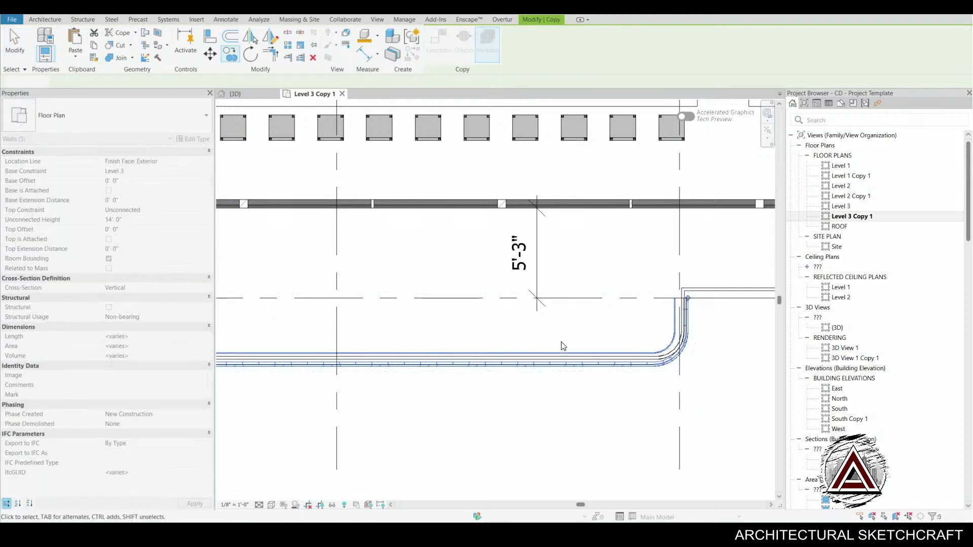
{"action": "key", "text": "Escape"}
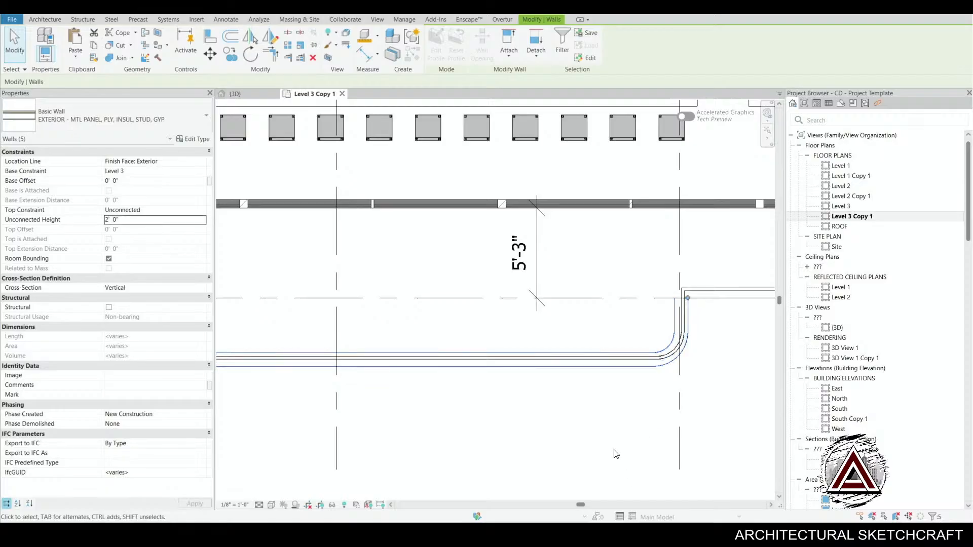
{"action": "left_click", "coordinate": [603, 439]}
- Switch to the 3D view and examine how the new low wall meets the roof shade around the projecting bay
{"action": "middle_click_drag", "start_coordinate": [603, 439], "coordinate": [449, 433]}
{"action": "left_click", "coordinate": [239, 97]}
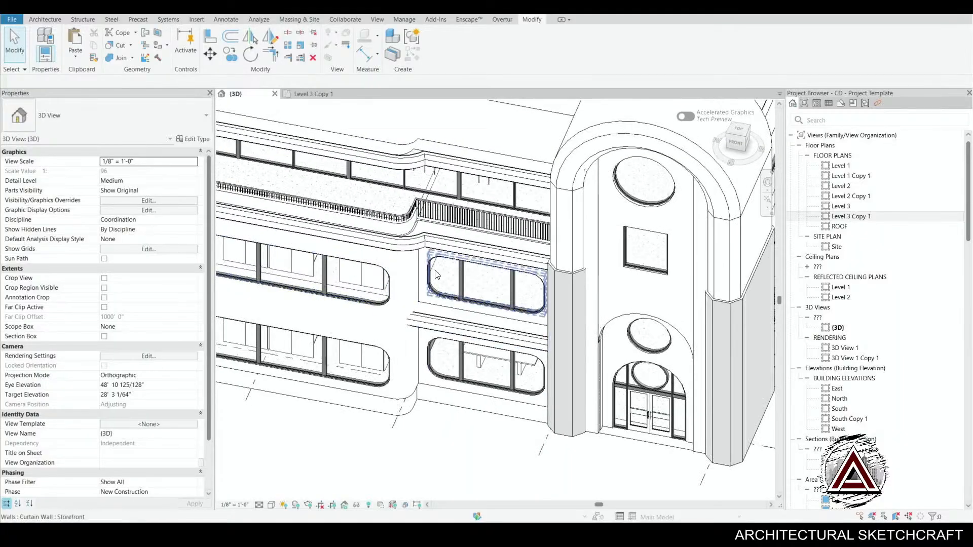
{"action": "left_click", "coordinate": [405, 238]}
{"action": "middle_click_drag", "start_coordinate": [384, 310], "coordinate": [430, 339], "text": "shift"}
{"action": "scroll", "coordinate": [355, 344], "scroll_direction": "up", "scroll_amount": 2}
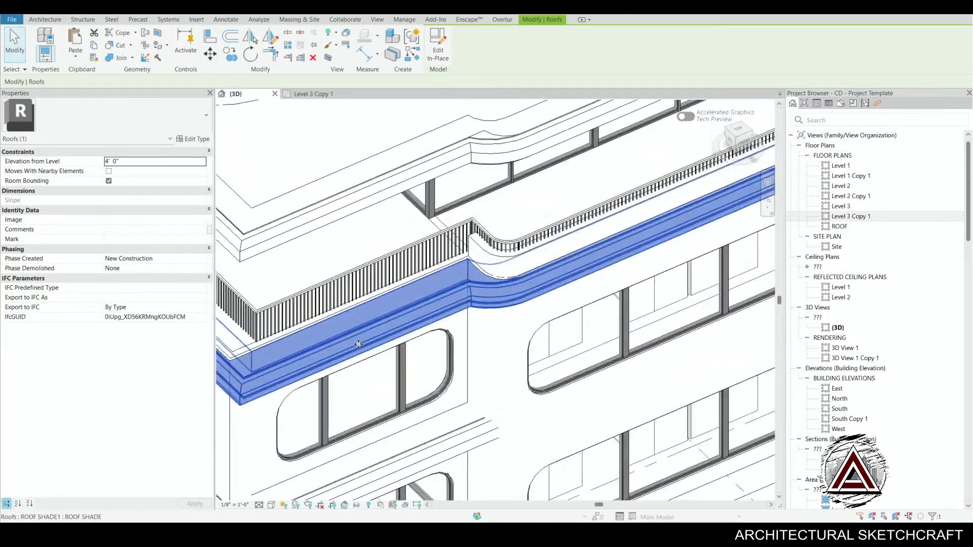
{"action": "key", "text": "Escape"}
{"action": "scroll", "coordinate": [413, 408], "scroll_direction": "down", "scroll_amount": 2}
{"action": "middle_click_drag", "start_coordinate": [409, 409], "coordinate": [329, 395], "text": "shift"}
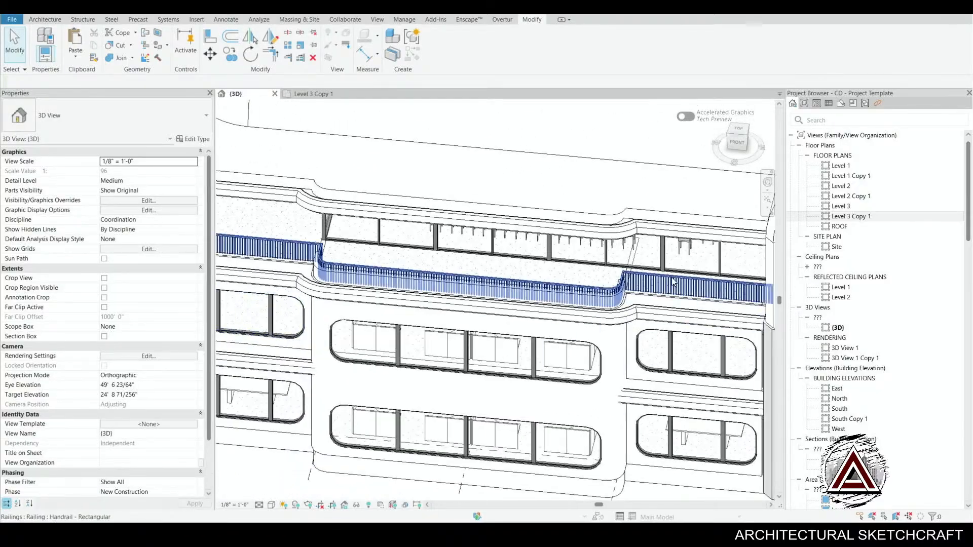
- Examine the terrace railing and roof shade along the bay's curved end and at the building corner
{"action": "left_click", "coordinate": [685, 292]}
{"action": "scroll", "coordinate": [669, 303], "scroll_direction": "up", "scroll_amount": 2}
{"action": "left_click", "coordinate": [666, 288]}
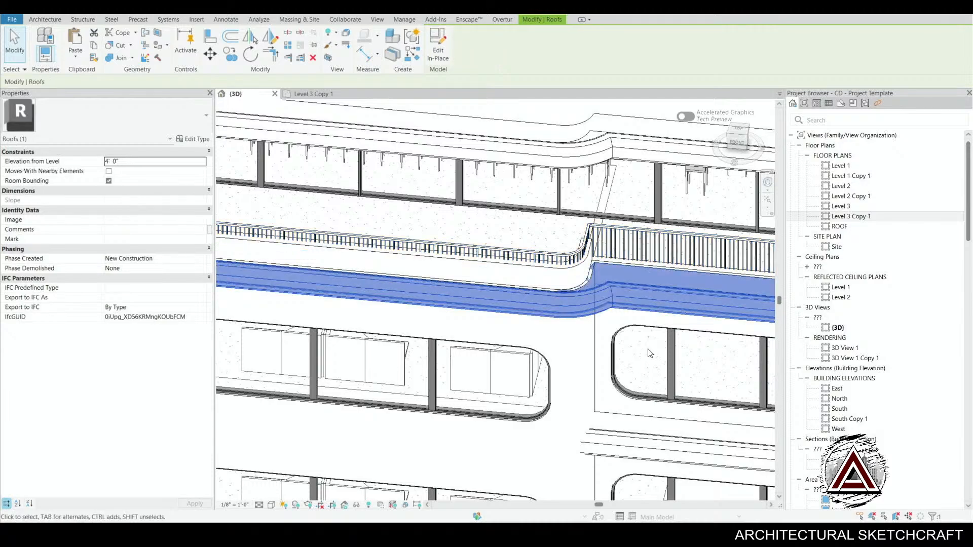
{"action": "key", "text": "Escape"}
{"action": "scroll", "coordinate": [570, 304], "scroll_direction": "down", "scroll_amount": 2}
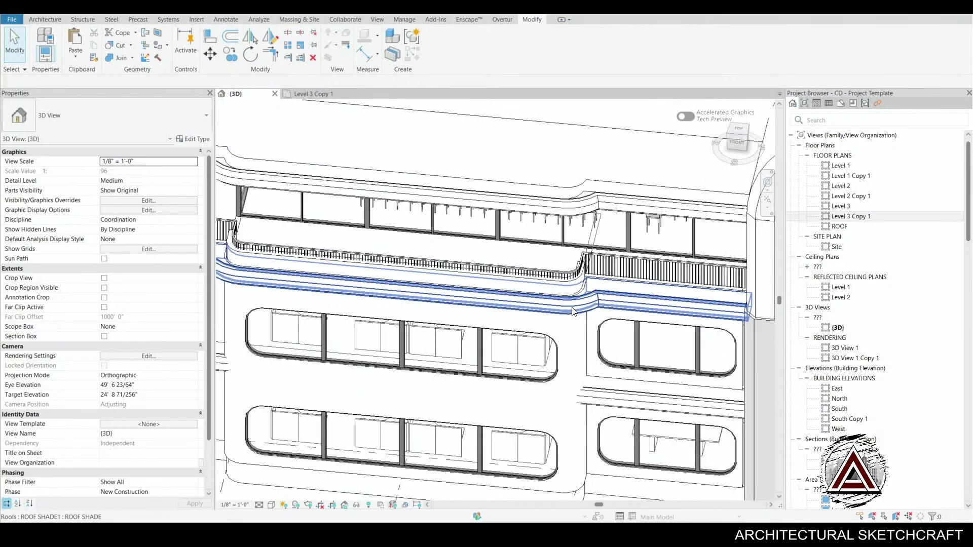
{"action": "middle_click_drag", "start_coordinate": [513, 386], "coordinate": [647, 413]}
{"action": "middle_click_drag", "start_coordinate": [477, 357], "coordinate": [558, 381], "text": "shift"}
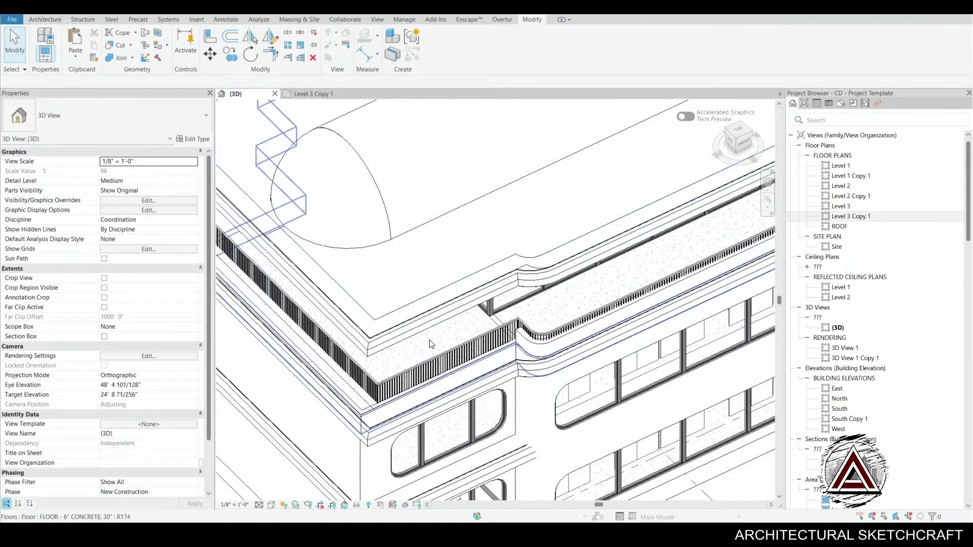
- Open the Level 3 concrete floor's boundary for editing and compare it around the front bay in the Level 3 Copy 1 and Level 2 plans
{"action": "left_click", "coordinate": [447, 373]}
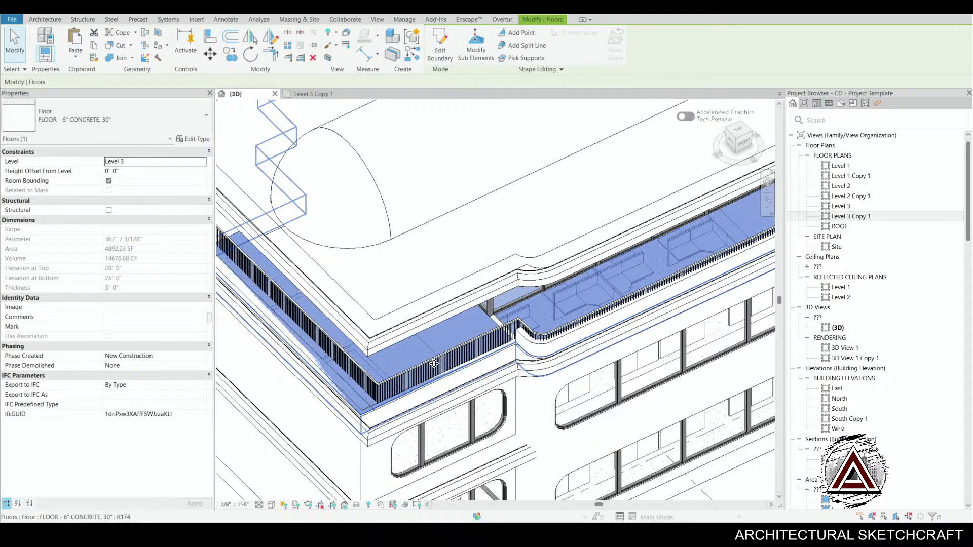
{"action": "left_click", "coordinate": [441, 46]}
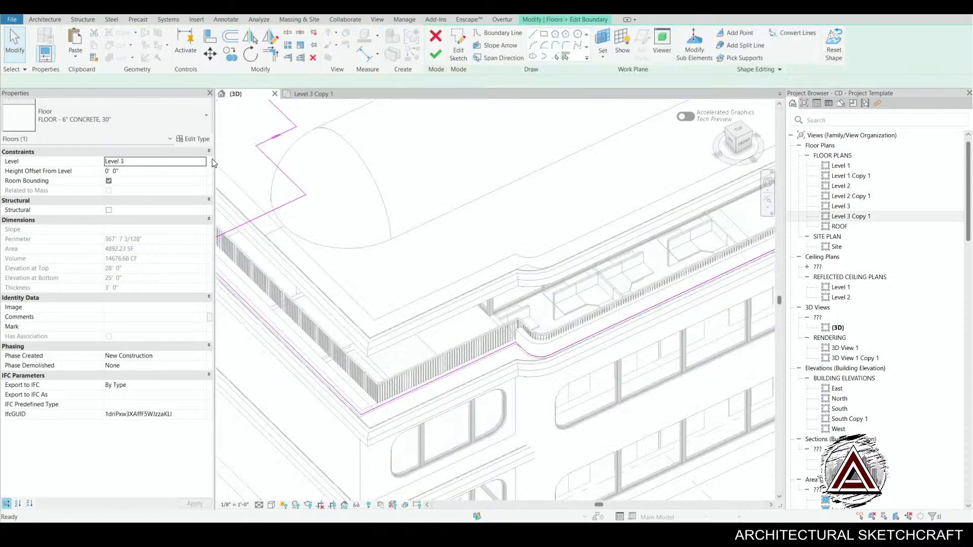
{"action": "left_click", "coordinate": [310, 94]}
{"action": "scroll", "coordinate": [588, 406], "scroll_direction": "down", "scroll_amount": 2}
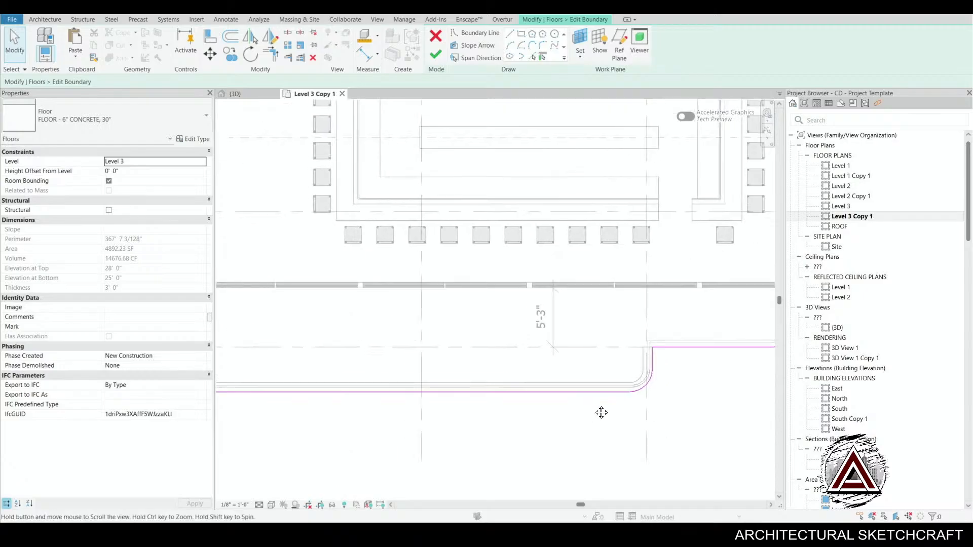
{"action": "middle_click_drag", "start_coordinate": [602, 411], "coordinate": [771, 384]}
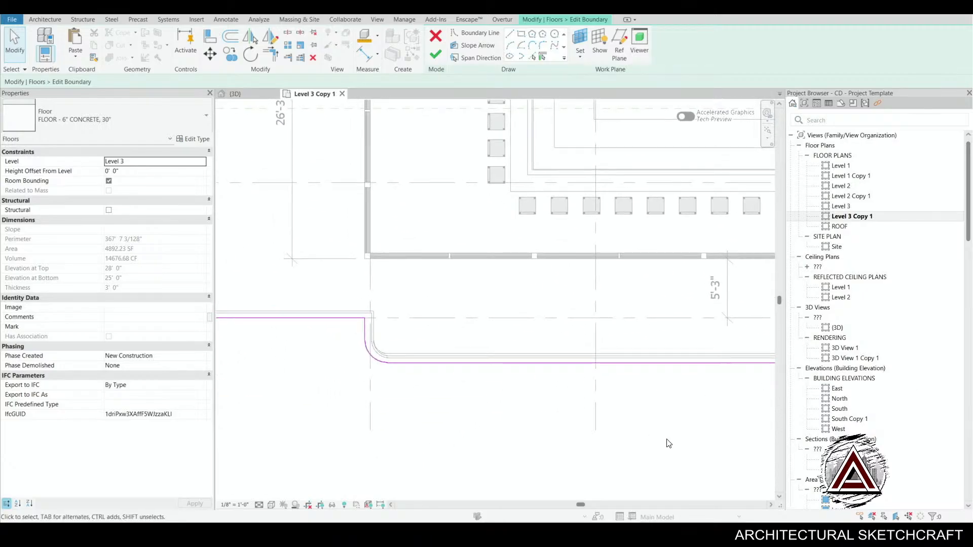
{"action": "mouse_move", "coordinate": [669, 443]}
{"action": "middle_mouse_down"}
{"action": "mouse_move", "coordinate": [464, 419]}
{"action": "mouse_move", "coordinate": [508, 447]}
{"action": "mouse_move", "coordinate": [431, 314]}
{"action": "middle_mouse_up"}
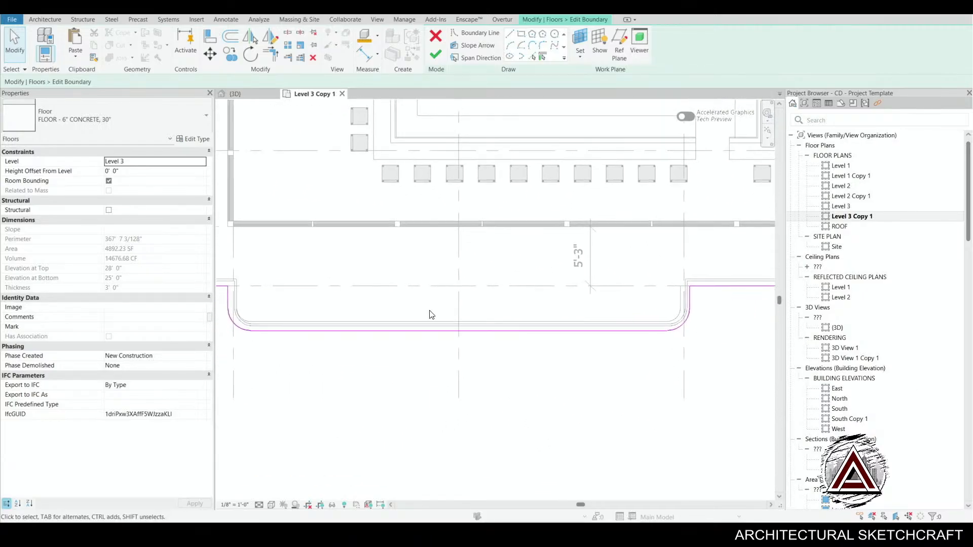
{"action": "double_click", "coordinate": [841, 186]}
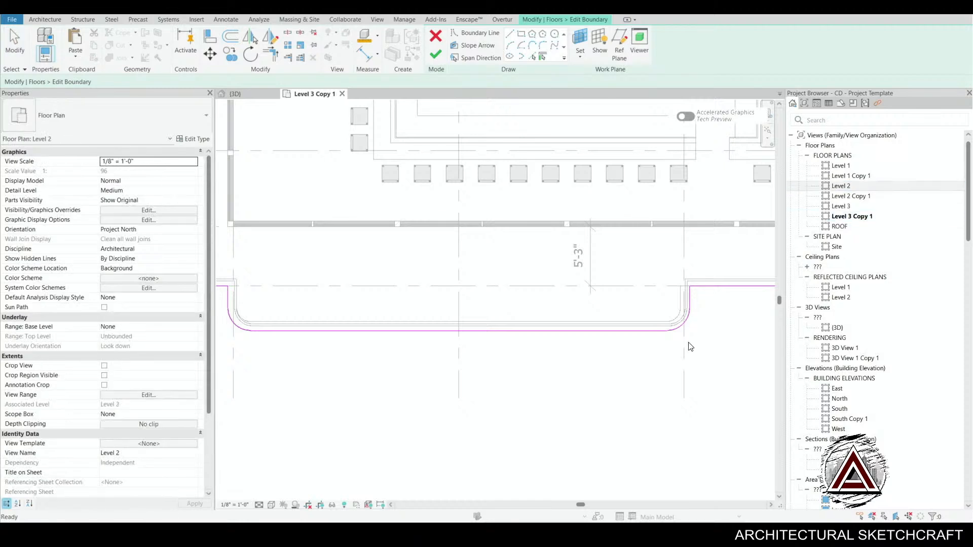
{"action": "middle_click_drag", "start_coordinate": [267, 347], "coordinate": [369, 351]}
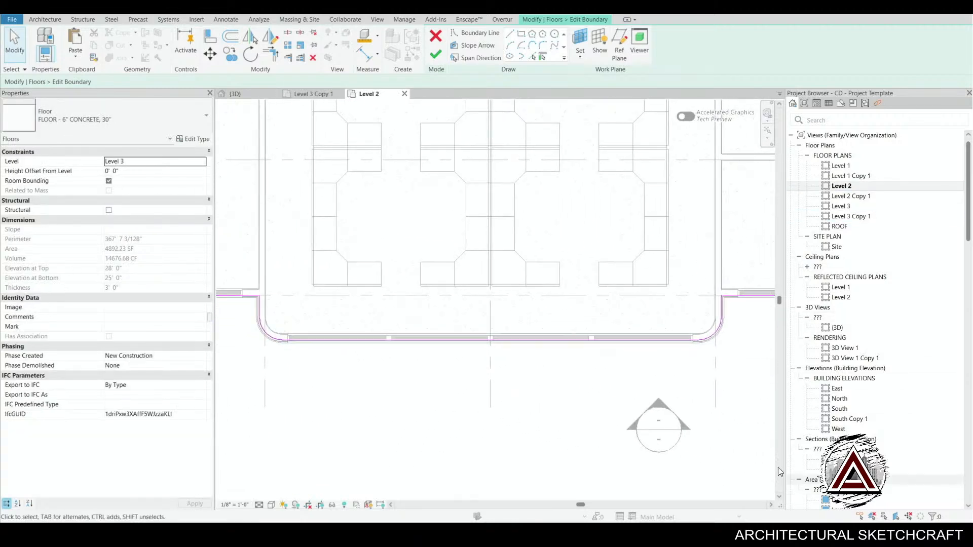
{"action": "middle_click_drag", "start_coordinate": [718, 415], "coordinate": [565, 425]}
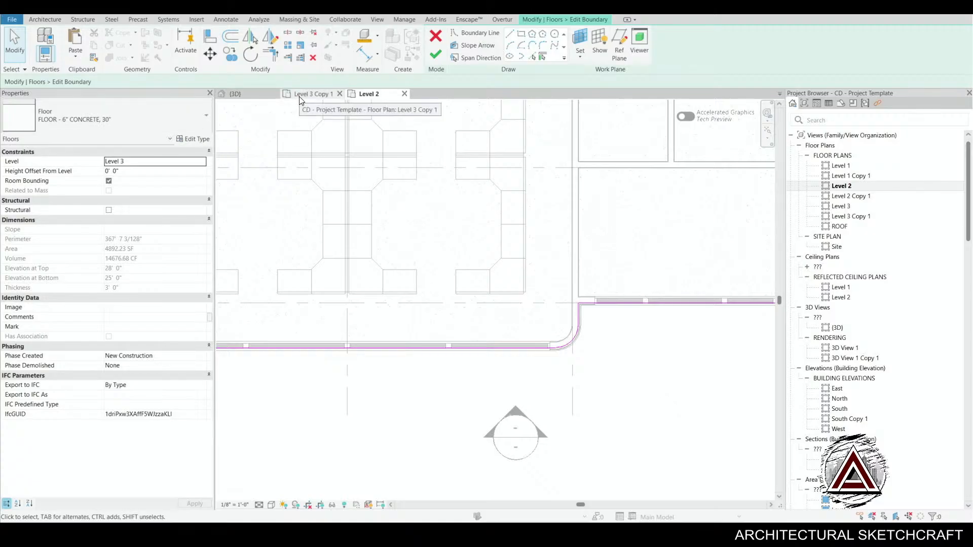
- Examine the straight floor boundary segment beside the bay in the 3D view and in the Level 3 Copy 1 plan
{"action": "left_click", "coordinate": [247, 96]}
{"action": "middle_click_drag", "start_coordinate": [517, 429], "coordinate": [490, 414]}
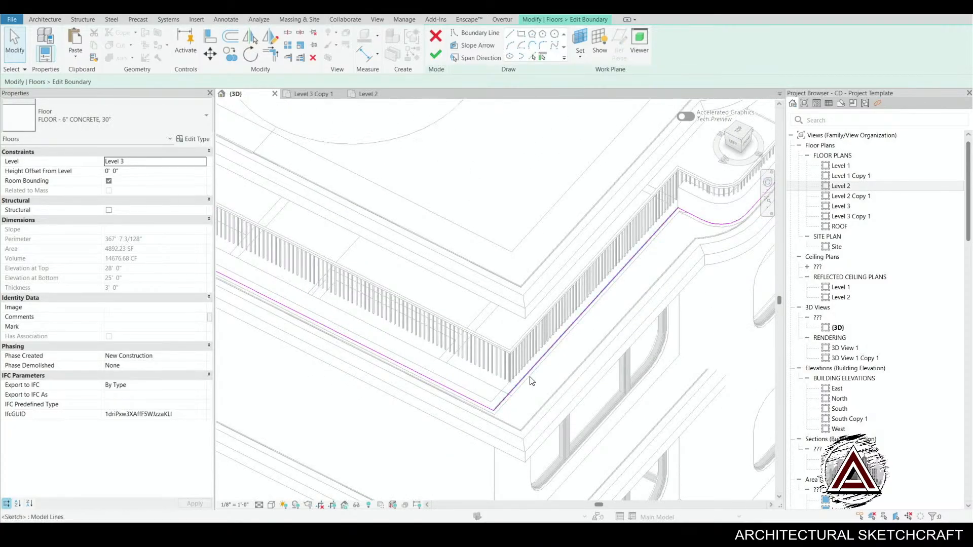
{"action": "middle_click_drag", "start_coordinate": [532, 390], "coordinate": [410, 486]}
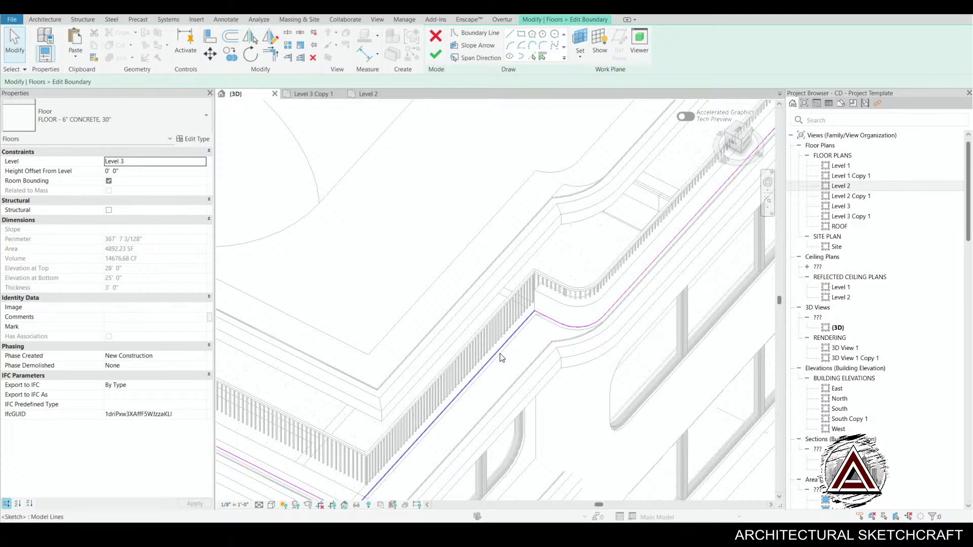
{"action": "left_click", "coordinate": [501, 358]}
{"action": "middle_click_drag", "start_coordinate": [493, 412], "coordinate": [534, 378]}
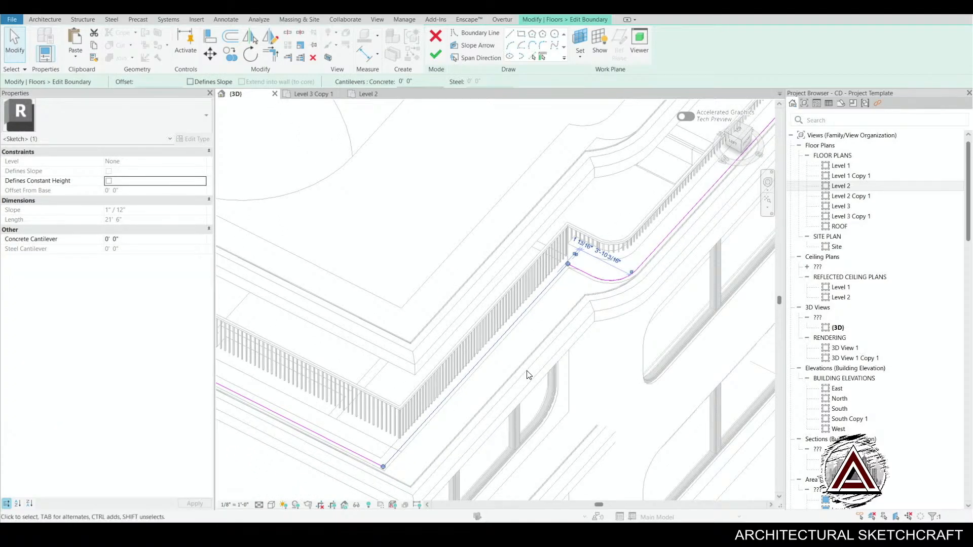
{"action": "left_click", "coordinate": [315, 94]}
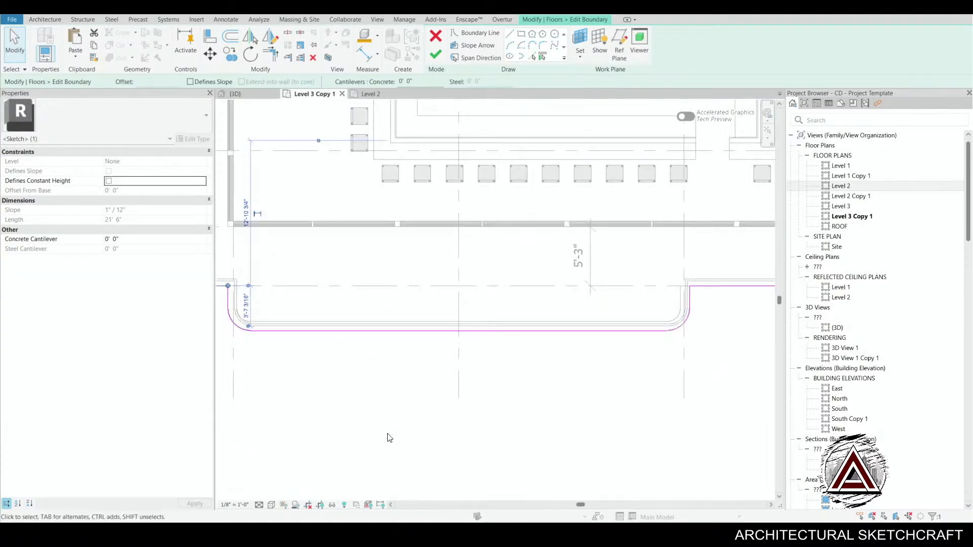
{"action": "middle_click_drag", "start_coordinate": [389, 437], "coordinate": [753, 434]}
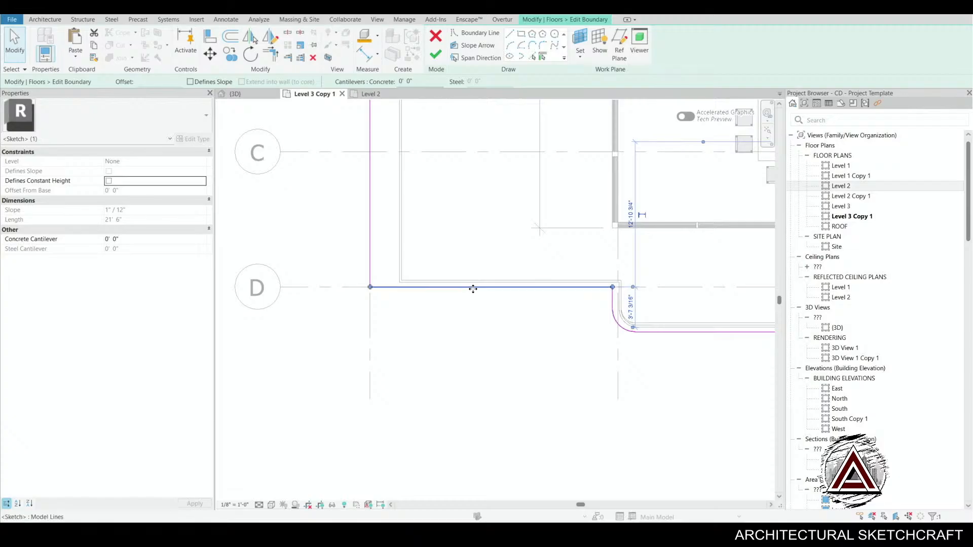
{"action": "mouse_move", "coordinate": [482, 341]}
{"action": "middle_mouse_down"}
{"action": "mouse_move", "coordinate": [458, 404]}
{"action": "mouse_move", "coordinate": [419, 397]}
{"action": "middle_mouse_up"}
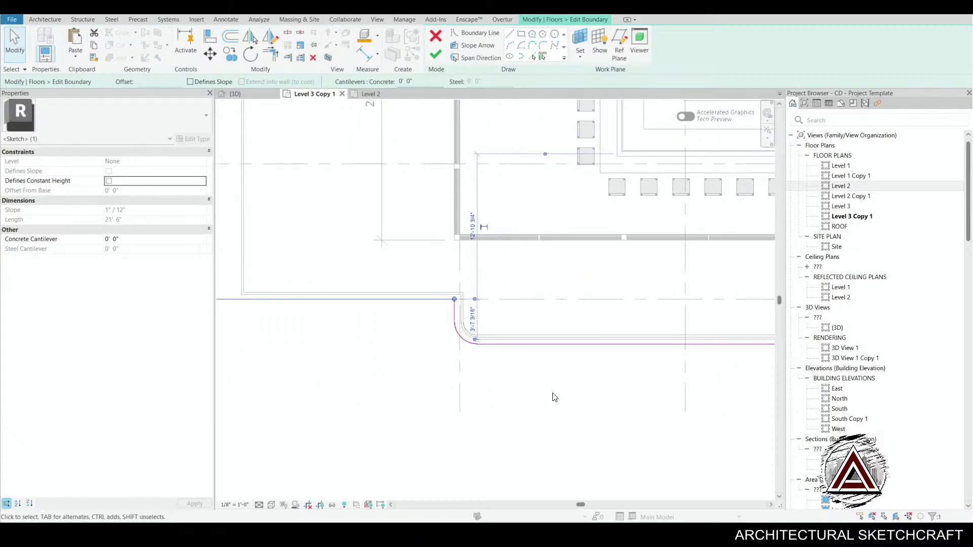
{"action": "mouse_move", "coordinate": [626, 401]}
{"action": "middle_mouse_down"}
{"action": "mouse_move", "coordinate": [367, 400]}
{"action": "mouse_move", "coordinate": [401, 385]}
{"action": "middle_mouse_up"}
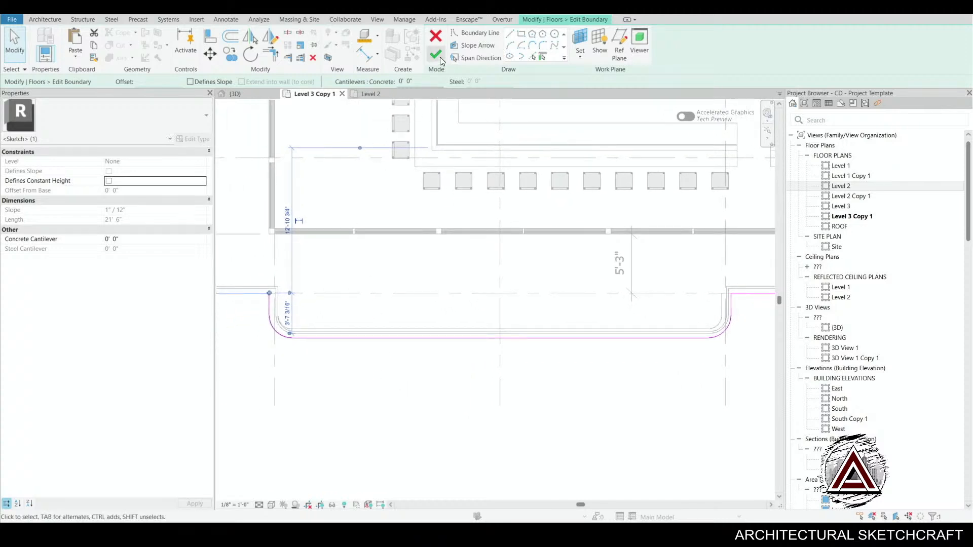
- Examine the floor boundary along the whole front in the 3D view and leave boundary editing without changing it
{"action": "left_click", "coordinate": [235, 94]}
{"action": "middle_click_drag", "start_coordinate": [506, 436], "coordinate": [493, 368], "text": "shift"}
{"action": "scroll", "coordinate": [494, 369], "scroll_direction": "down", "scroll_amount": 2}
{"action": "left_click", "coordinate": [650, 423]}
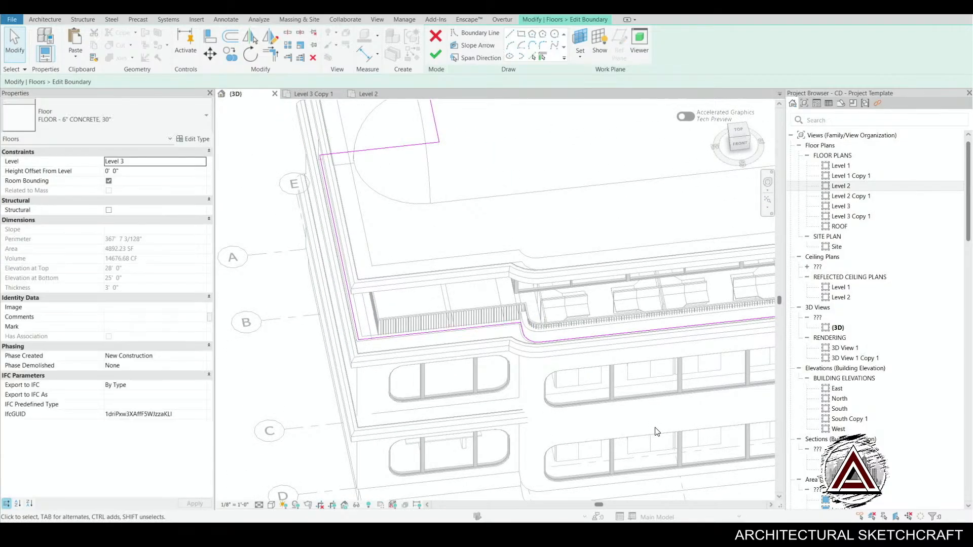
{"action": "middle_click_drag", "start_coordinate": [657, 432], "coordinate": [412, 444], "text": "shift"}
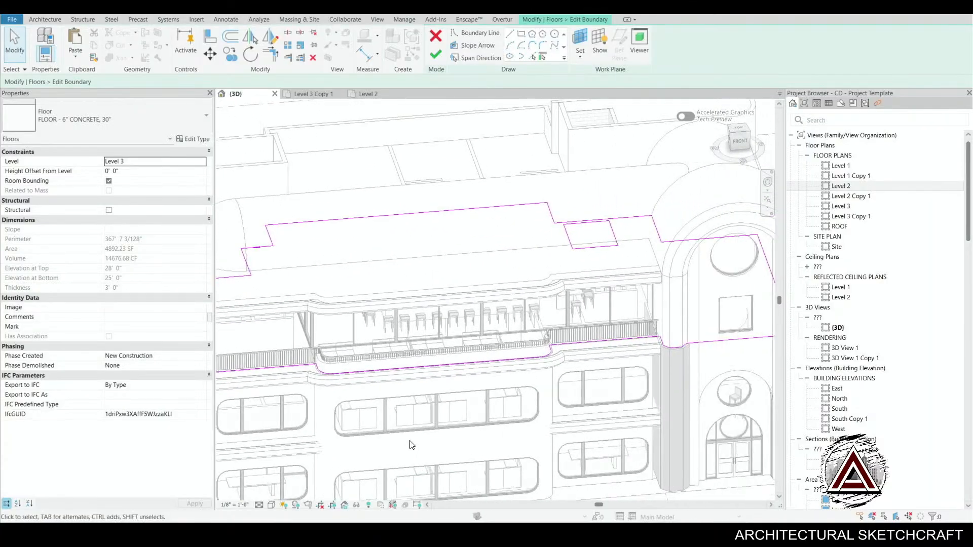
{"action": "left_click", "coordinate": [440, 41]}
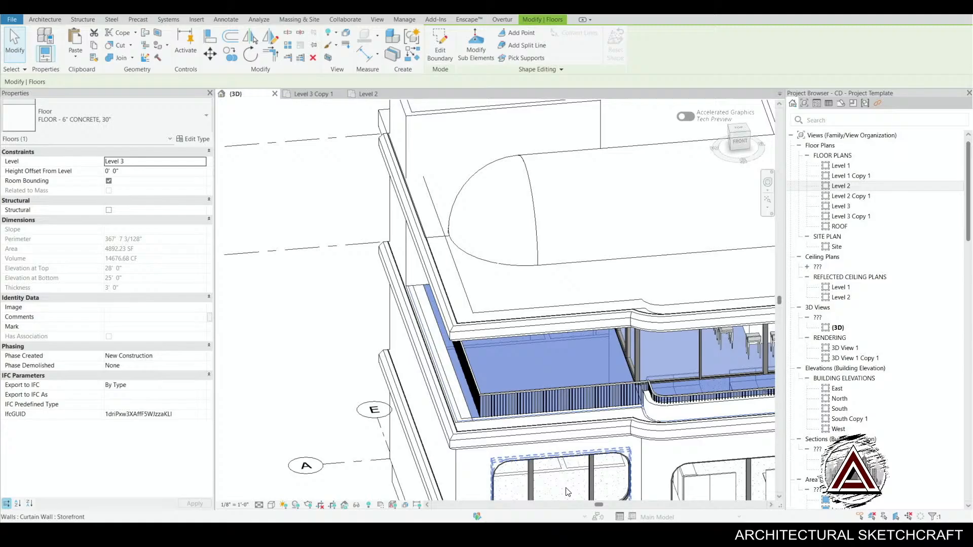
{"action": "key", "text": "Escape"}
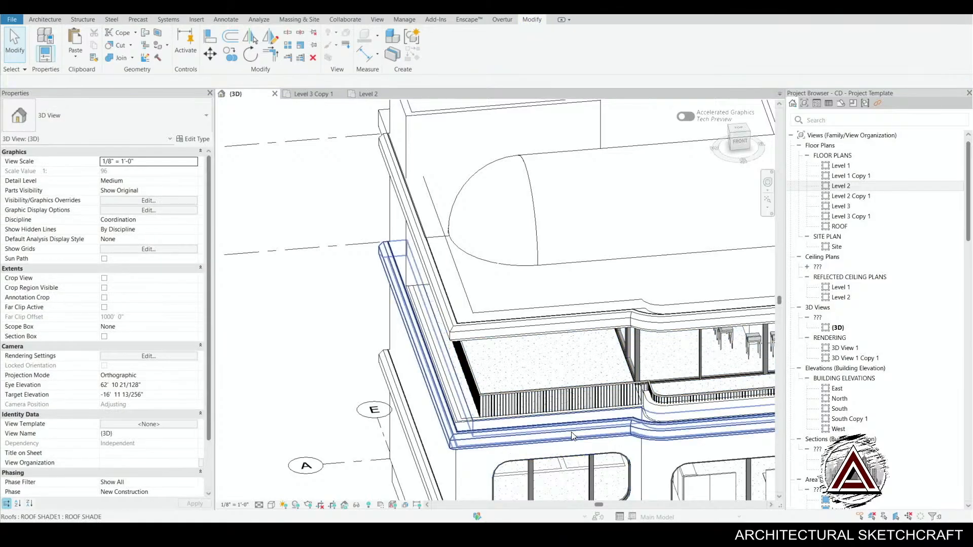
- Inspect the path and angled metal panel fascia profile of the Level 3 roof shade's sweep, and cancel the in-place edit
{"action": "left_click", "coordinate": [469, 439]}
{"action": "middle_click_drag", "start_coordinate": [481, 485], "coordinate": [530, 491], "text": "shift"}
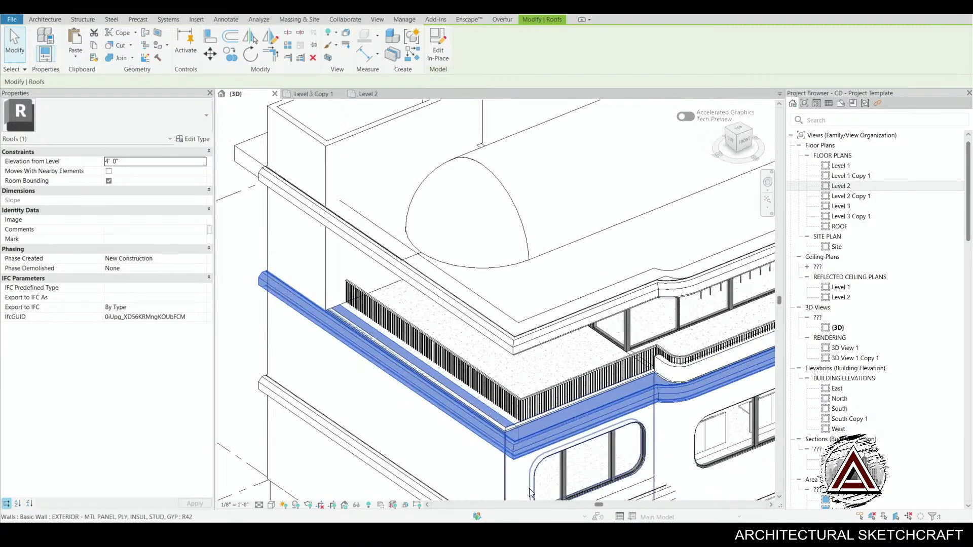
{"action": "left_click", "coordinate": [437, 50]}
{"action": "middle_click_drag", "start_coordinate": [641, 435], "coordinate": [433, 377], "text": "shift"}
{"action": "left_click", "coordinate": [604, 400]}
{"action": "left_click", "coordinate": [381, 50]}
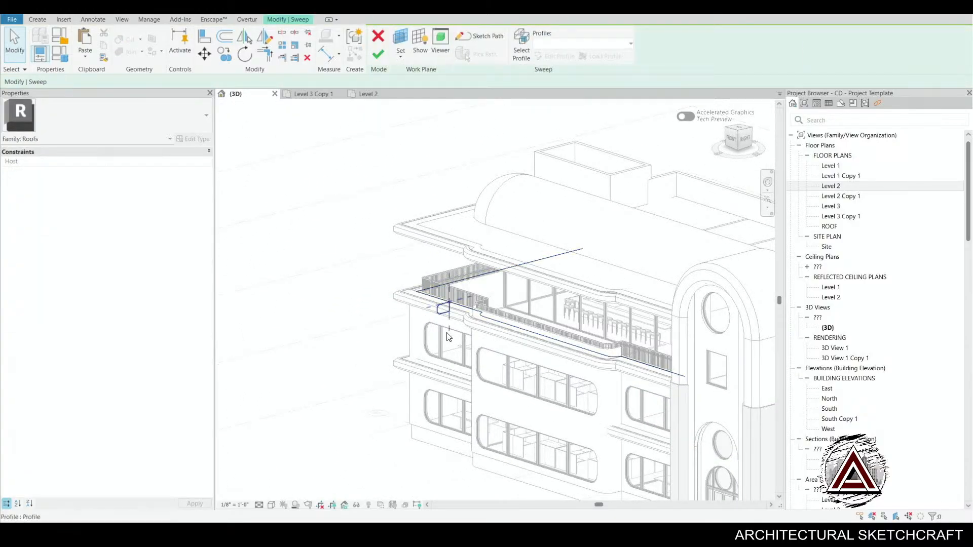
{"action": "left_click", "coordinate": [443, 319]}
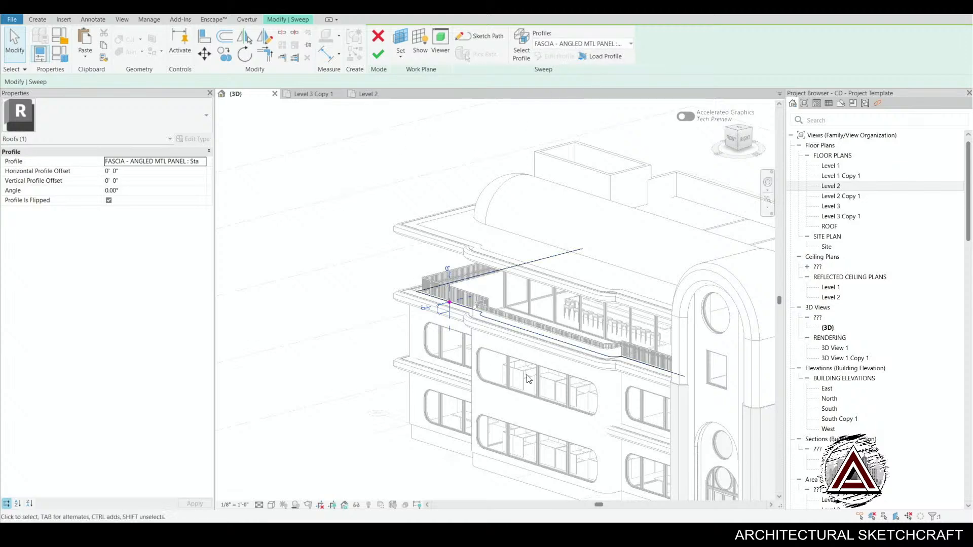
{"action": "scroll", "coordinate": [437, 327], "scroll_direction": "up", "scroll_amount": 4}
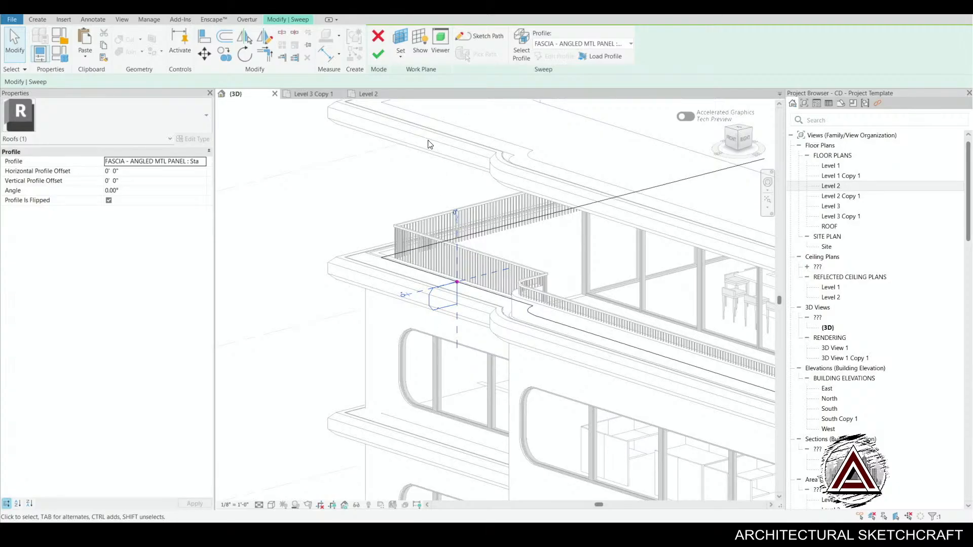
{"action": "left_click", "coordinate": [378, 52]}
{"action": "scroll", "coordinate": [502, 339], "scroll_direction": "down", "scroll_amount": 5}
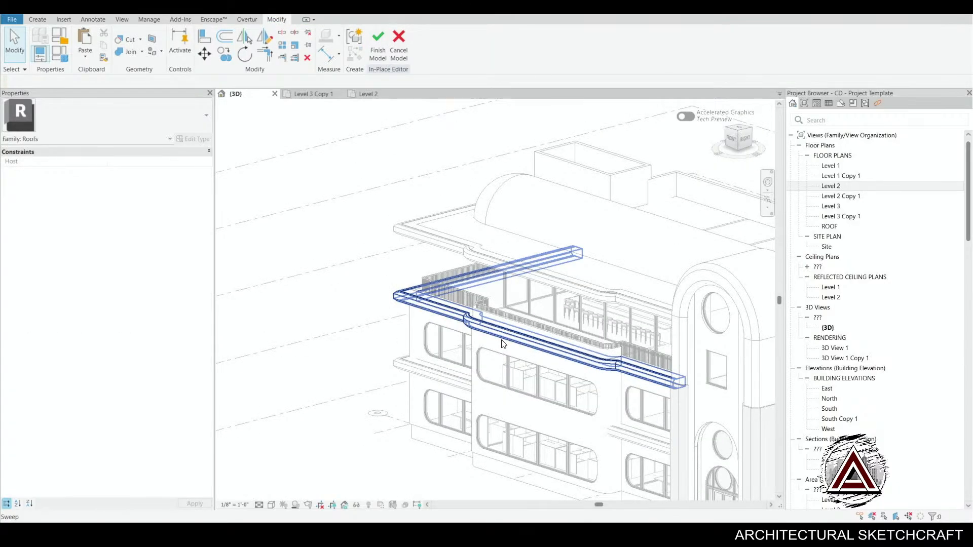
{"action": "left_click", "coordinate": [502, 343]}
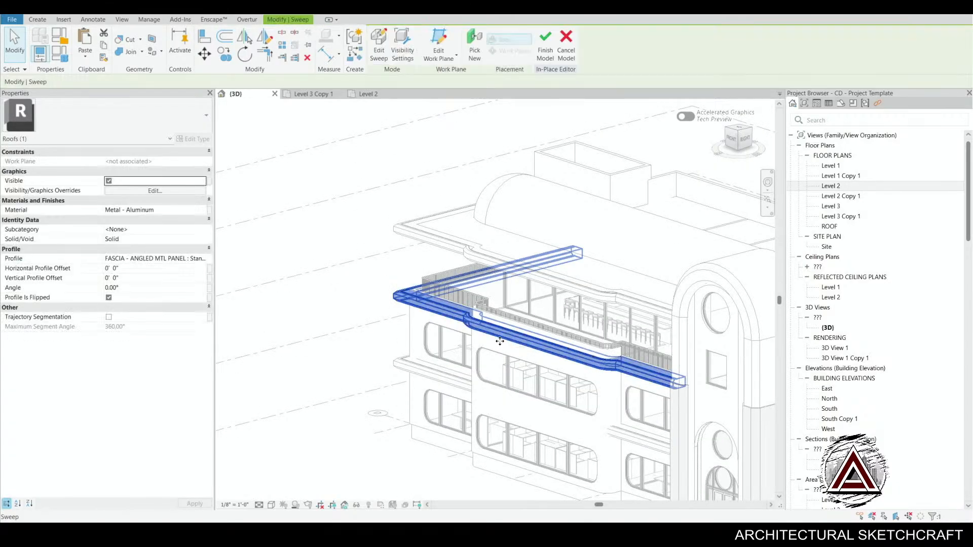
{"action": "left_click", "coordinate": [573, 46]}
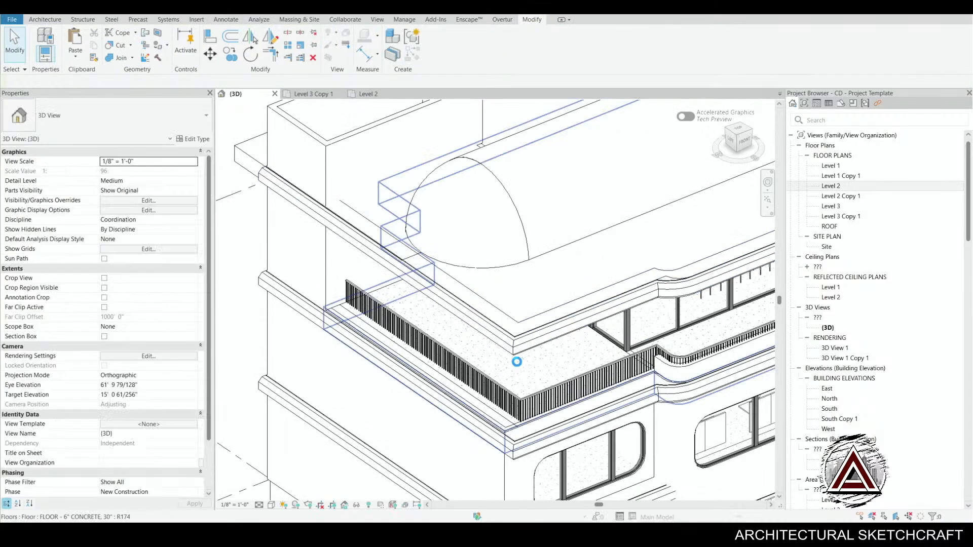
- Delete the roof shade that runs around the building below the Level 3 terrace railing
{"action": "left_click", "coordinate": [568, 422]}
{"action": "key", "text": "Delete"}
{"action": "scroll", "coordinate": [554, 166], "scroll_direction": "down", "scroll_amount": 3}
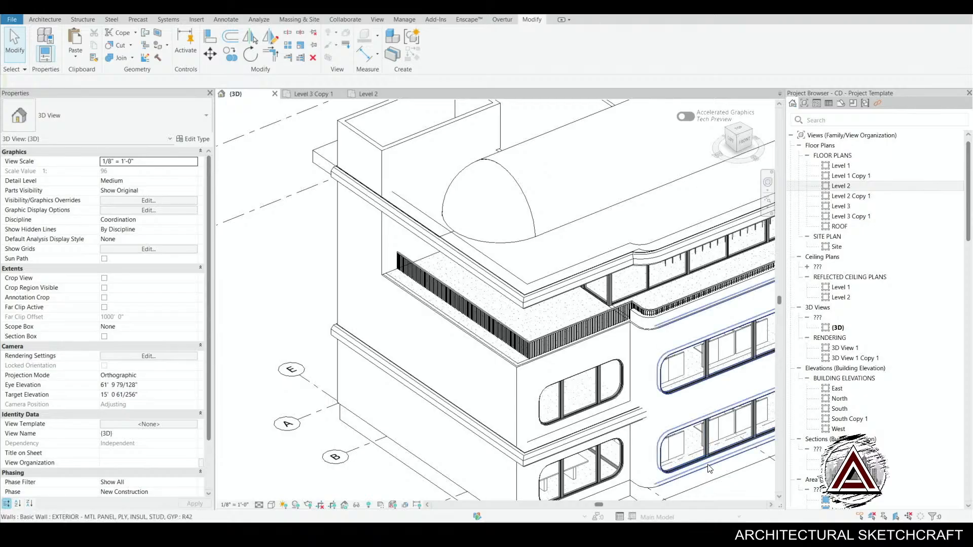
- Examine the low wall along the bay's front and its curved ends against the exterior wall below
{"action": "middle_click_drag", "start_coordinate": [699, 433], "coordinate": [597, 455], "text": "shift"}
{"action": "scroll", "coordinate": [597, 454], "scroll_direction": "up", "scroll_amount": 5}
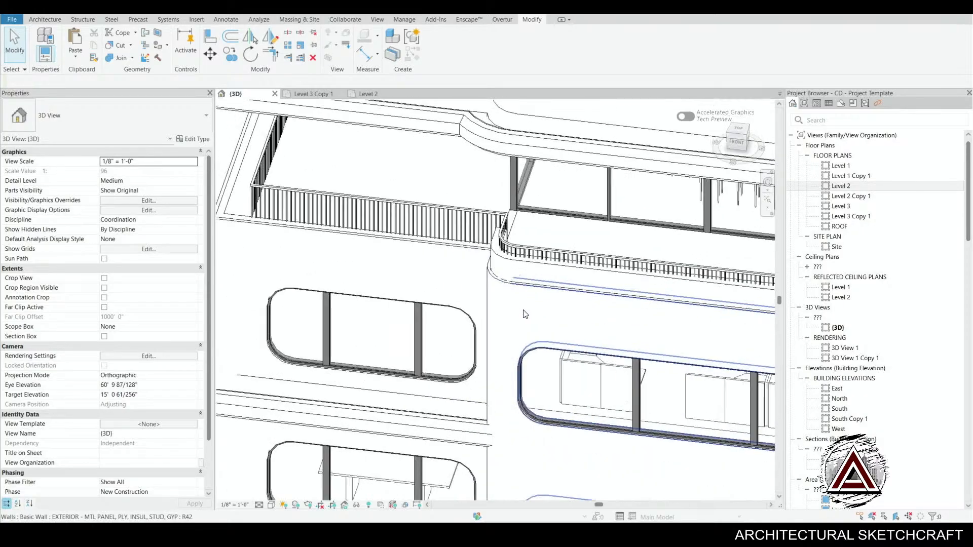
{"action": "left_click", "coordinate": [540, 270]}
{"action": "middle_click_drag", "start_coordinate": [558, 329], "coordinate": [517, 397], "text": "shift"}
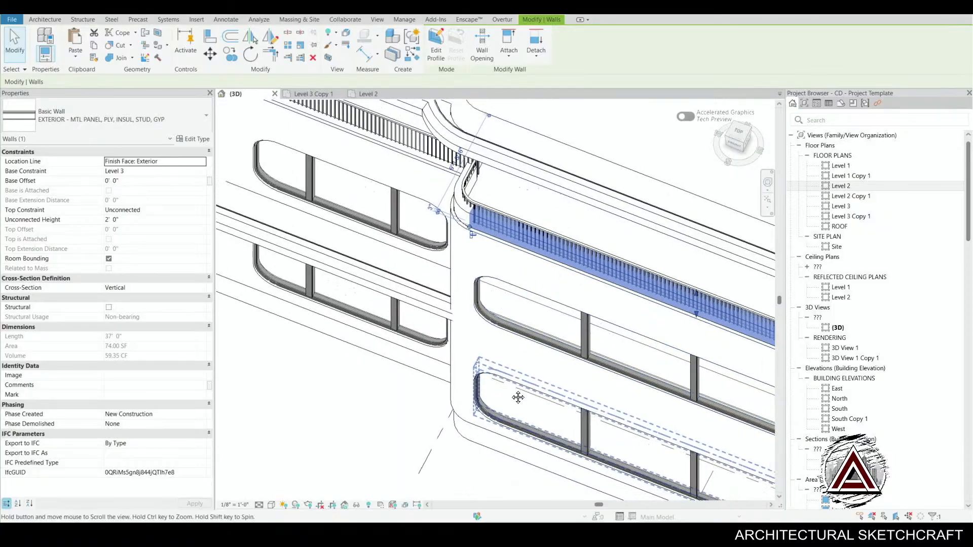
{"action": "key", "text": "Escape"}
{"action": "scroll", "coordinate": [508, 369], "scroll_direction": "down", "scroll_amount": 3}
{"action": "middle_click_drag", "start_coordinate": [594, 411], "coordinate": [558, 396]}
{"action": "scroll", "coordinate": [704, 330], "scroll_direction": "up", "scroll_amount": 4}
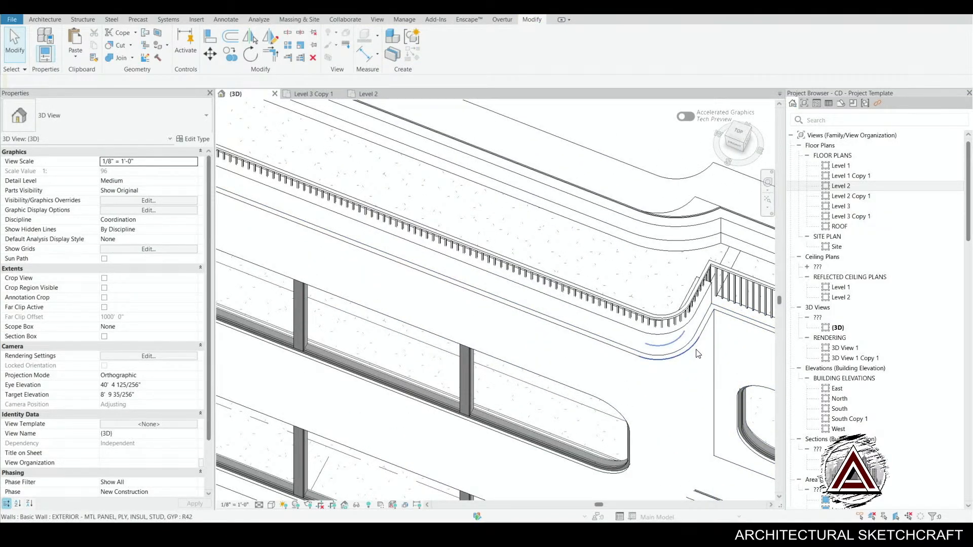
- Change the projecting bay's five full-height exterior walls, including curved corners and side returns, to EXTERIOR (WRAPS) - PLASTER, PLY, INSUL, STUD, GYP 2
{"action": "left_click", "coordinate": [698, 353]}
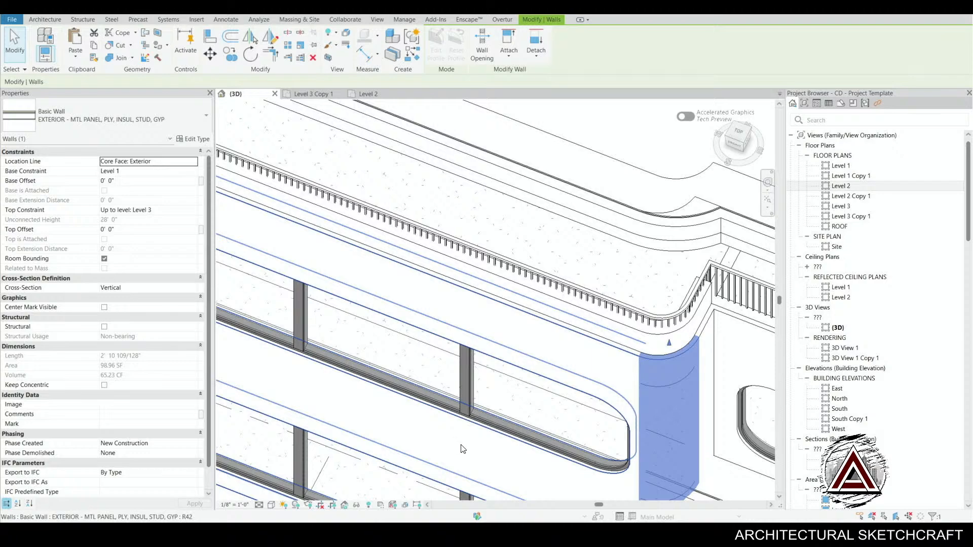
{"action": "middle_click_drag", "start_coordinate": [535, 479], "coordinate": [522, 474]}
{"action": "left_click", "coordinate": [695, 331], "text": "ctrl"}
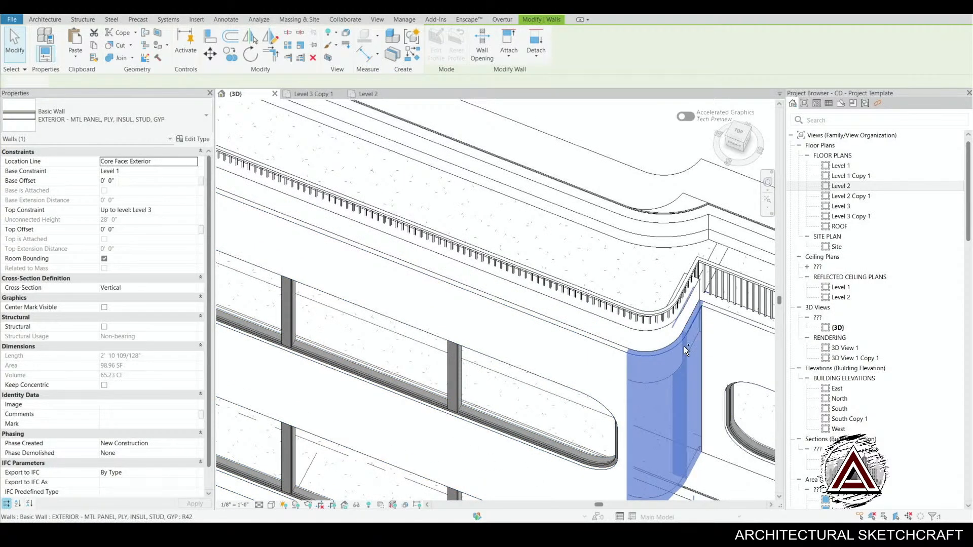
{"action": "left_click", "coordinate": [604, 344], "text": "ctrl"}
{"action": "scroll", "coordinate": [539, 411], "scroll_direction": "down", "scroll_amount": 3}
{"action": "middle_click_drag", "start_coordinate": [471, 430], "coordinate": [543, 311]}
{"action": "scroll", "coordinate": [544, 311], "scroll_direction": "down", "scroll_amount": 2}
{"action": "middle_click_drag", "start_coordinate": [491, 387], "coordinate": [659, 368], "text": "shift"}
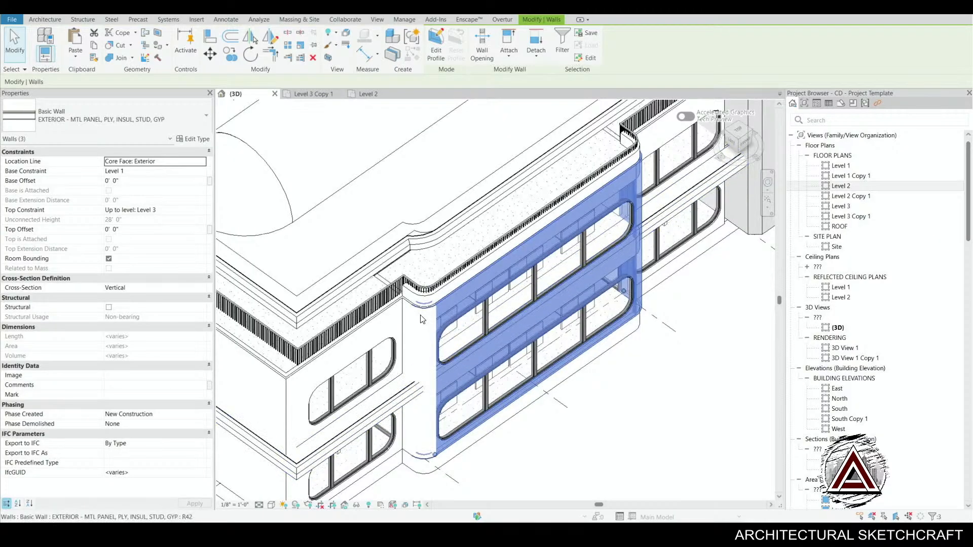
{"action": "left_click", "coordinate": [422, 319], "text": "ctrl"}
{"action": "scroll", "coordinate": [413, 303], "scroll_direction": "up", "scroll_amount": 2}
{"action": "left_click", "coordinate": [412, 300], "text": "ctrl"}
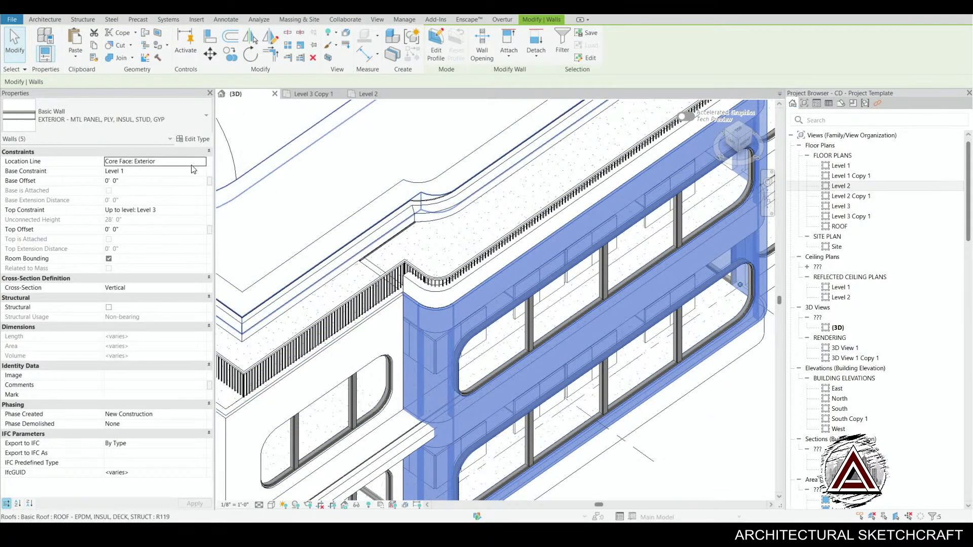
{"action": "left_click", "coordinate": [171, 123]}
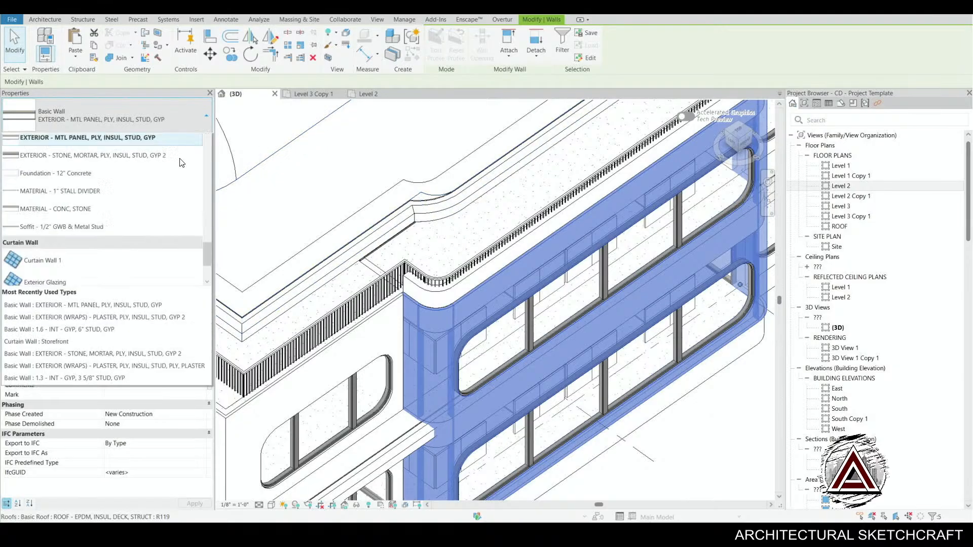
{"action": "scroll", "coordinate": [152, 221], "scroll_direction": "up", "scroll_amount": 3}
{"action": "scroll", "coordinate": [150, 221], "scroll_direction": "up", "scroll_amount": 3}
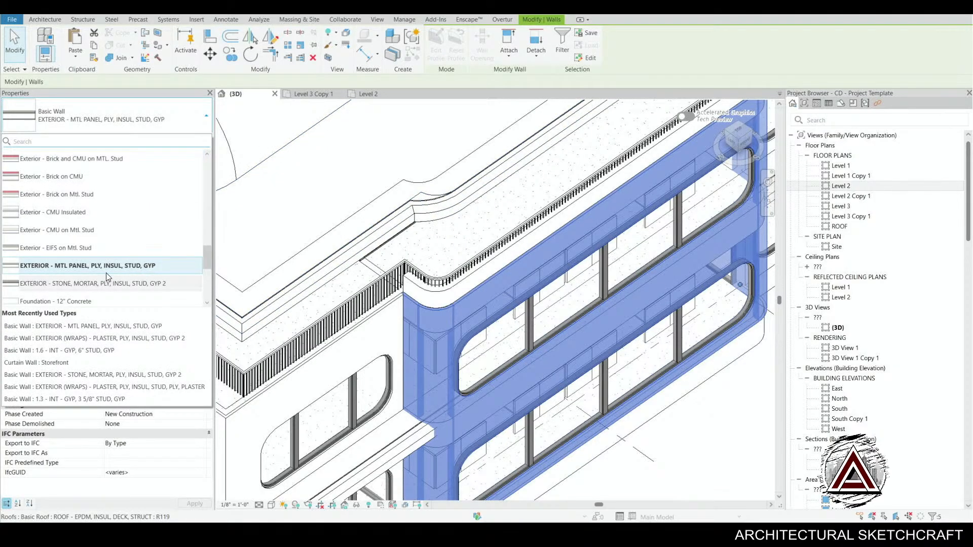
{"action": "scroll", "coordinate": [126, 274], "scroll_direction": "up", "scroll_amount": 6}
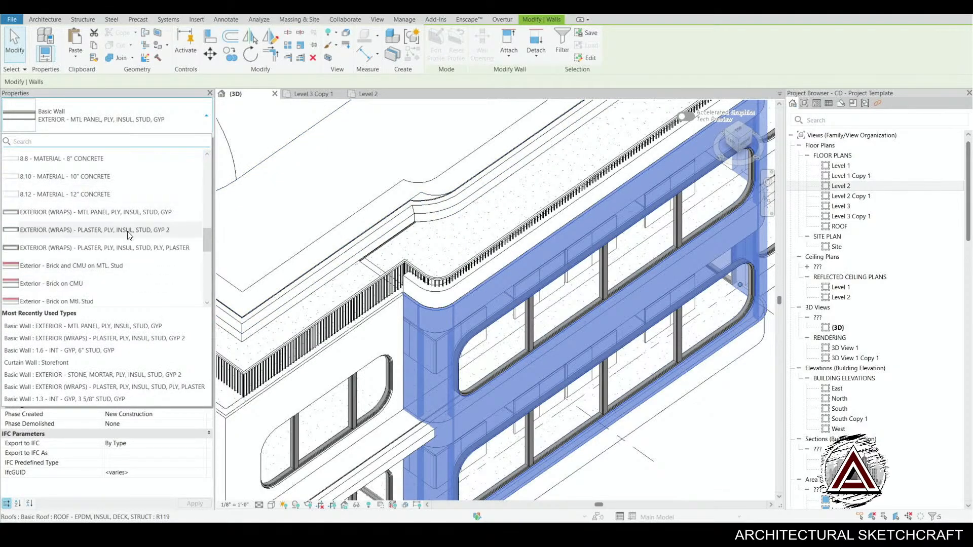
{"action": "left_click", "coordinate": [146, 231]}
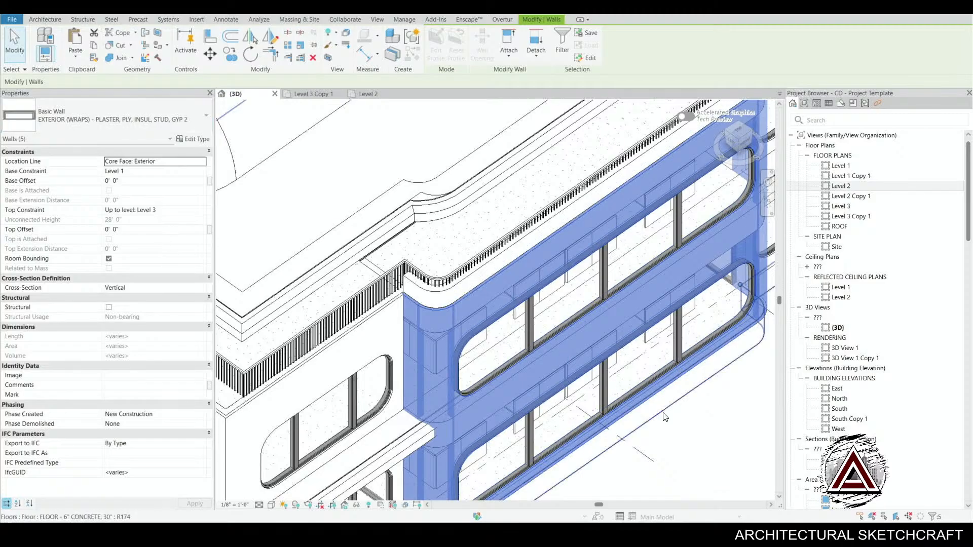
{"action": "middle_click_drag", "start_coordinate": [638, 412], "coordinate": [547, 392]}
{"action": "key", "text": "Escape"}
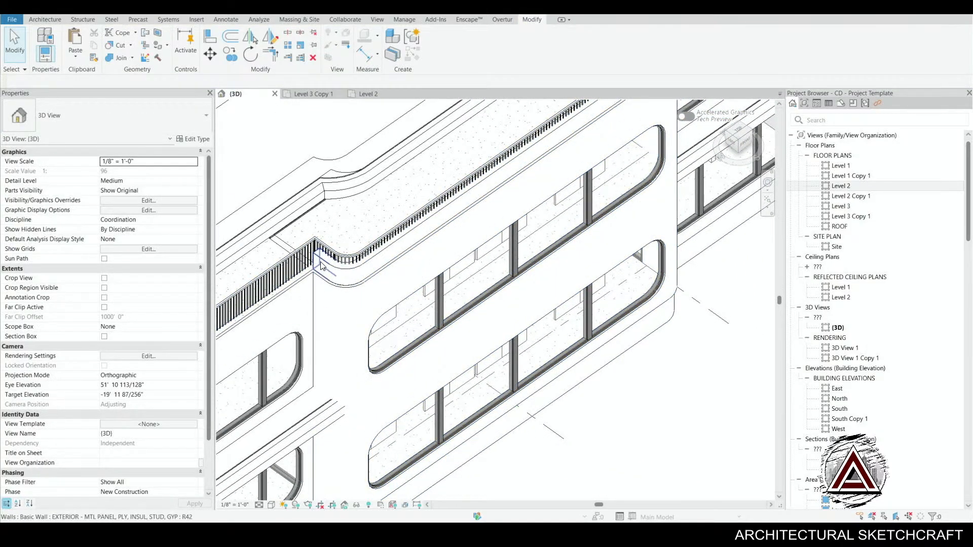
- Align the low Level 3 wall's side returns and front segment with the matching faces of the bay's full-height walls below
{"action": "left_click", "coordinate": [326, 280]}
{"action": "scroll", "coordinate": [327, 282], "scroll_direction": "up", "scroll_amount": 2}
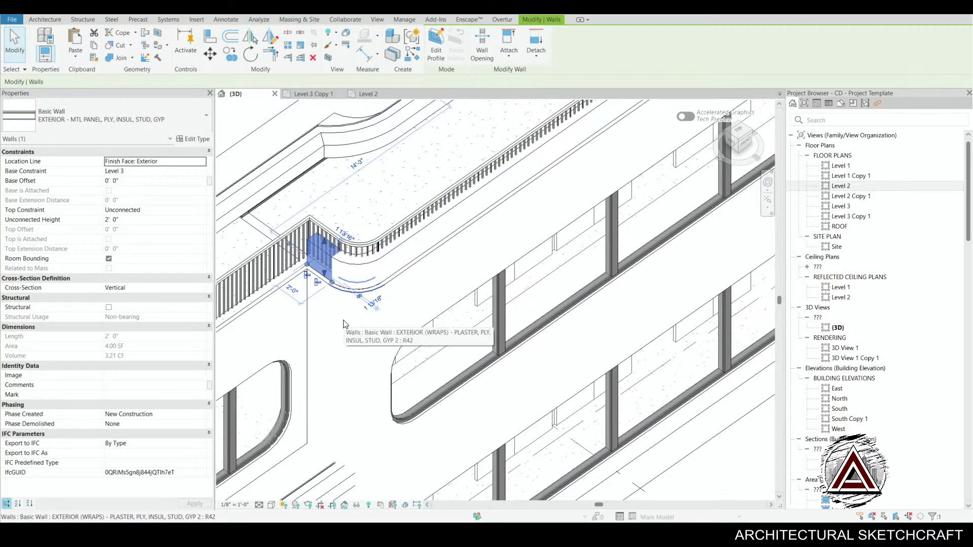
{"action": "key", "text": "a"}
{"action": "key", "text": "l"}
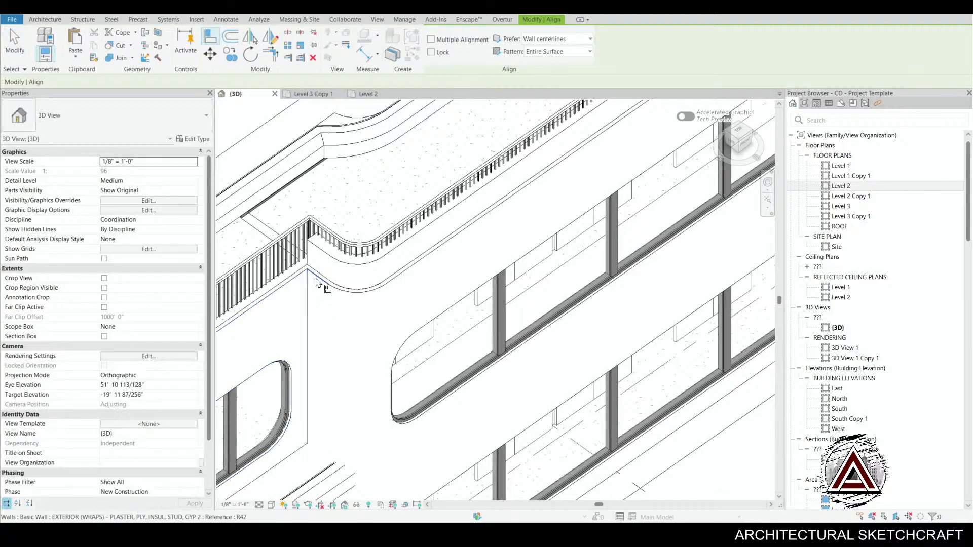
{"action": "left_click", "coordinate": [318, 266]}
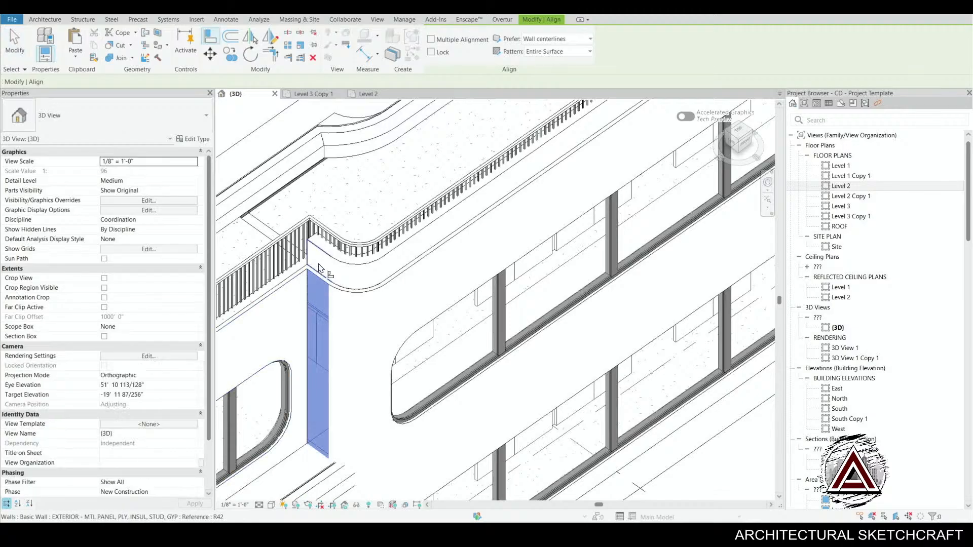
{"action": "left_click", "coordinate": [415, 277]}
{"action": "left_click", "coordinate": [424, 234]}
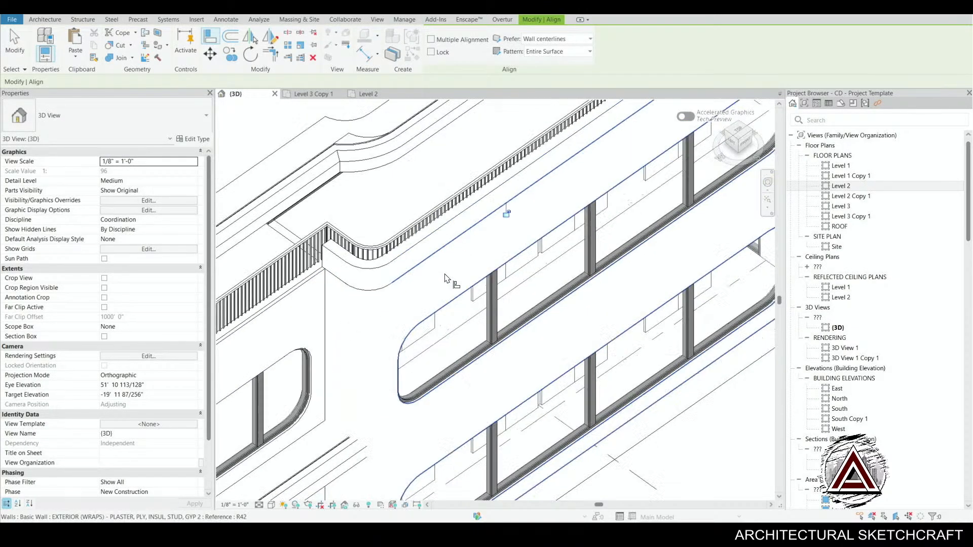
{"action": "middle_click_drag", "start_coordinate": [650, 402], "coordinate": [473, 416]}
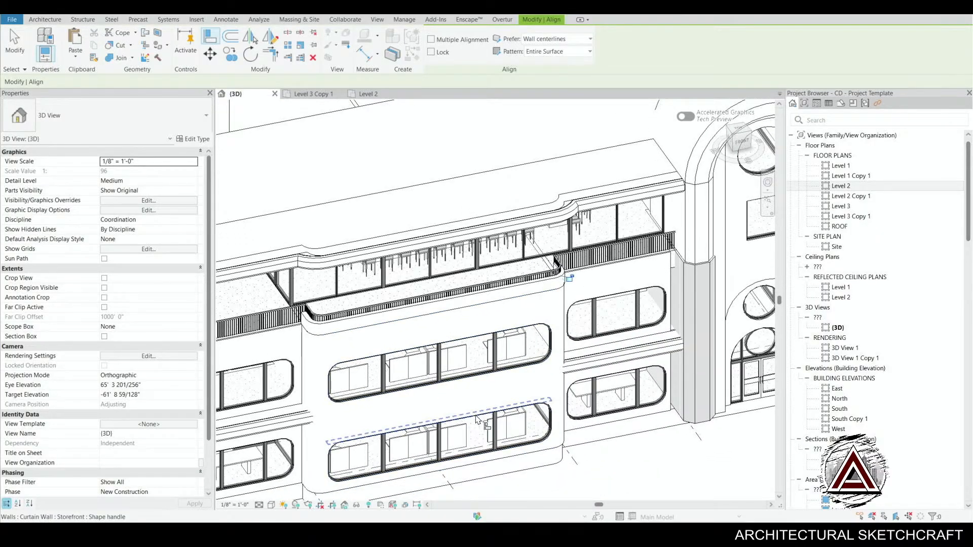
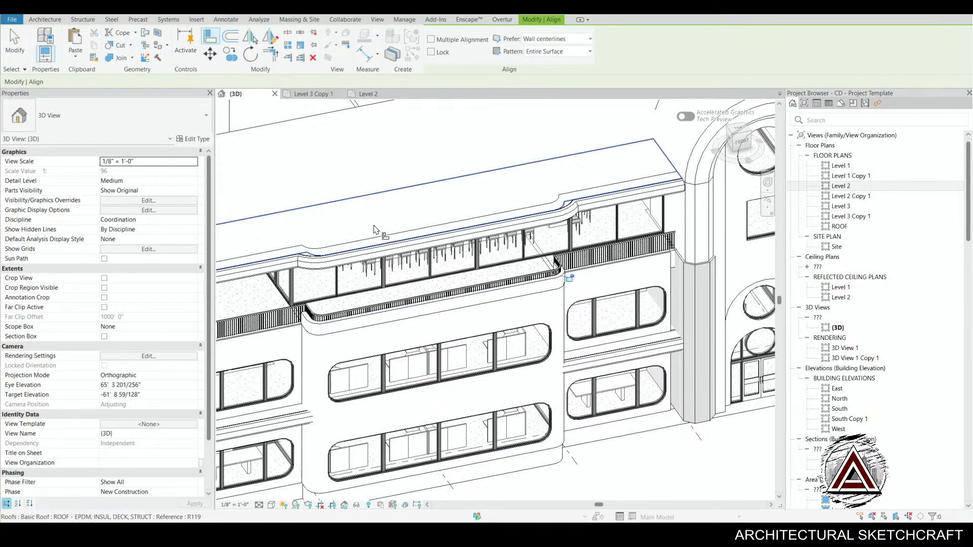
- Examine the Level 3 floor's boundary around the bay against the walls in the Level 2 plan, and close the boundary edit
{"action": "left_click", "coordinate": [314, 94]}
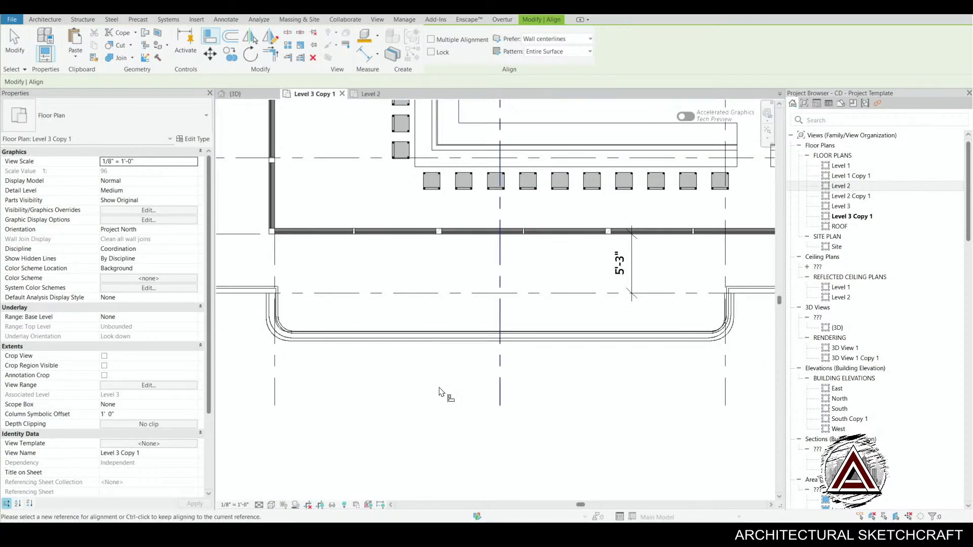
{"action": "middle_click_drag", "start_coordinate": [395, 402], "coordinate": [490, 405]}
{"action": "key", "text": "Escape"}
{"action": "key", "text": "Escape"}
{"action": "scroll", "coordinate": [389, 383], "scroll_direction": "up", "scroll_amount": 2}
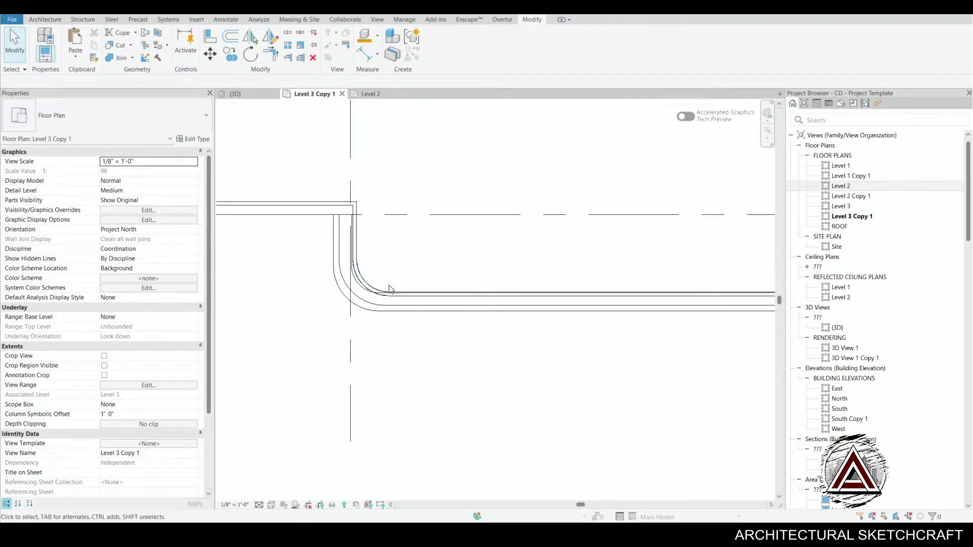
{"action": "left_click", "coordinate": [370, 306]}
{"action": "middle_click_drag", "start_coordinate": [370, 306], "coordinate": [491, 458]}
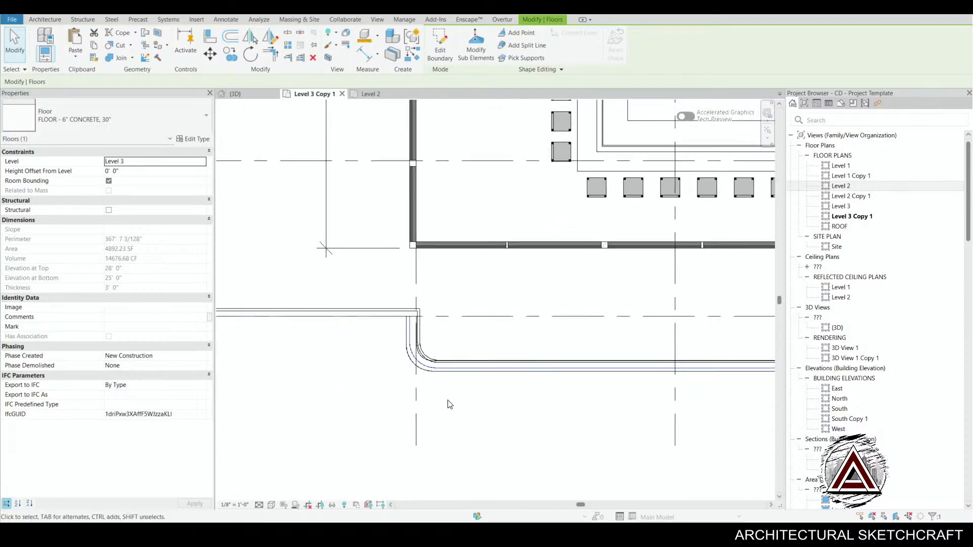
{"action": "left_click", "coordinate": [371, 95]}
{"action": "left_click", "coordinate": [440, 49]}
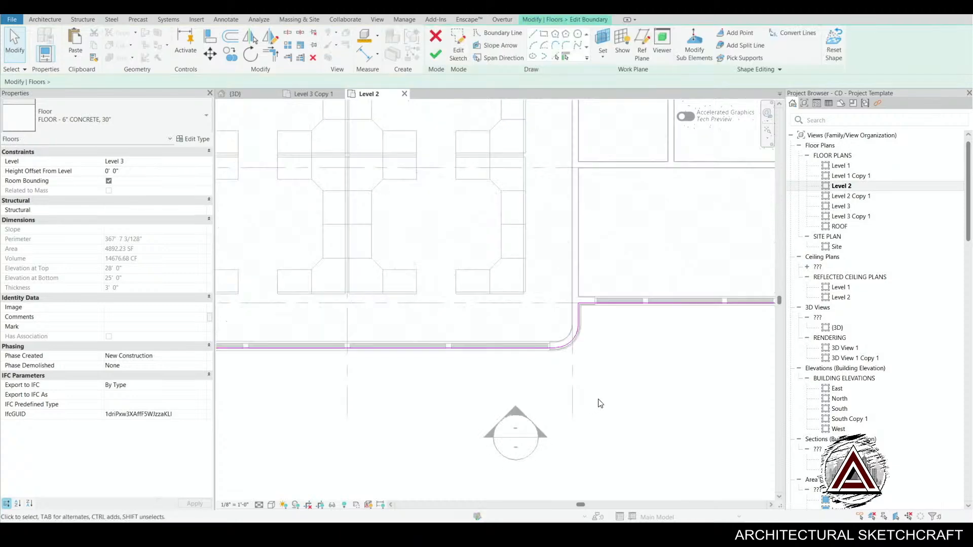
{"action": "scroll", "coordinate": [600, 404], "scroll_direction": "up", "scroll_amount": 5}
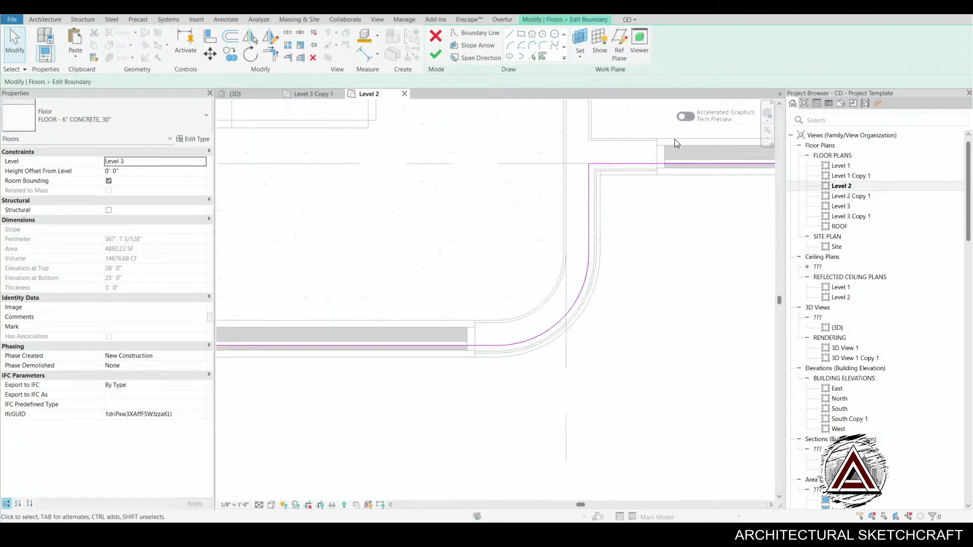
{"action": "scroll", "coordinate": [671, 234], "scroll_direction": "down", "scroll_amount": 5}
{"action": "middle_click_drag", "start_coordinate": [384, 389], "coordinate": [843, 436]}
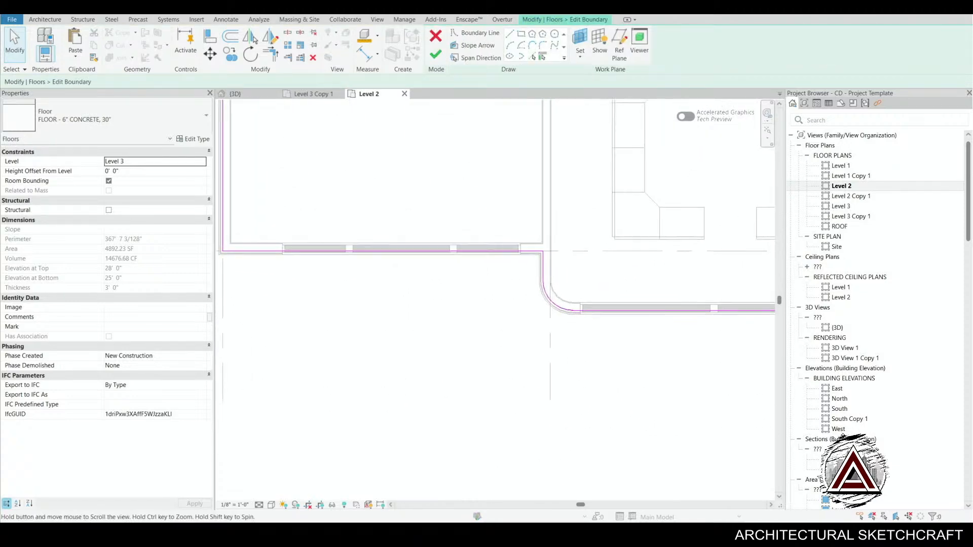
{"action": "middle_click_drag", "start_coordinate": [411, 376], "coordinate": [522, 419]}
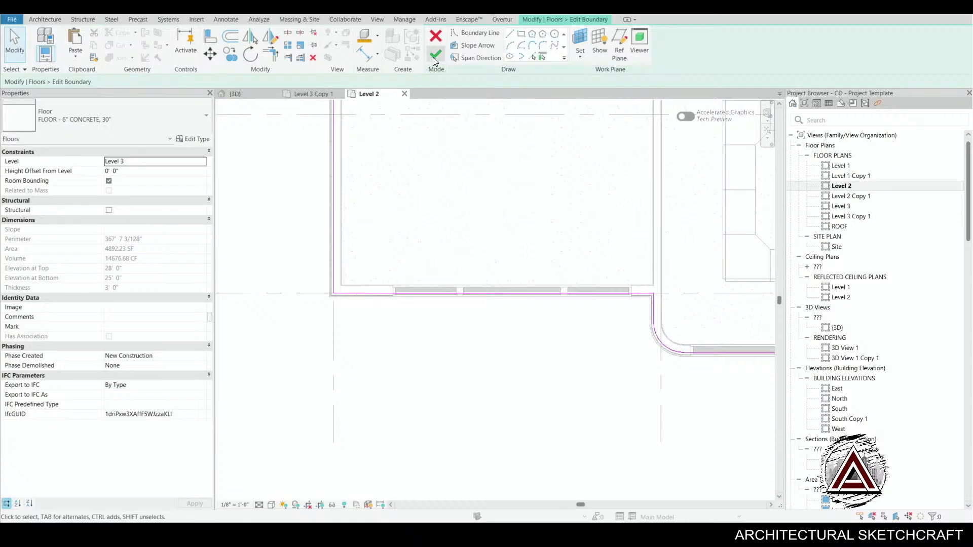
{"action": "left_click", "coordinate": [434, 55]}
{"action": "left_click", "coordinate": [563, 273]}
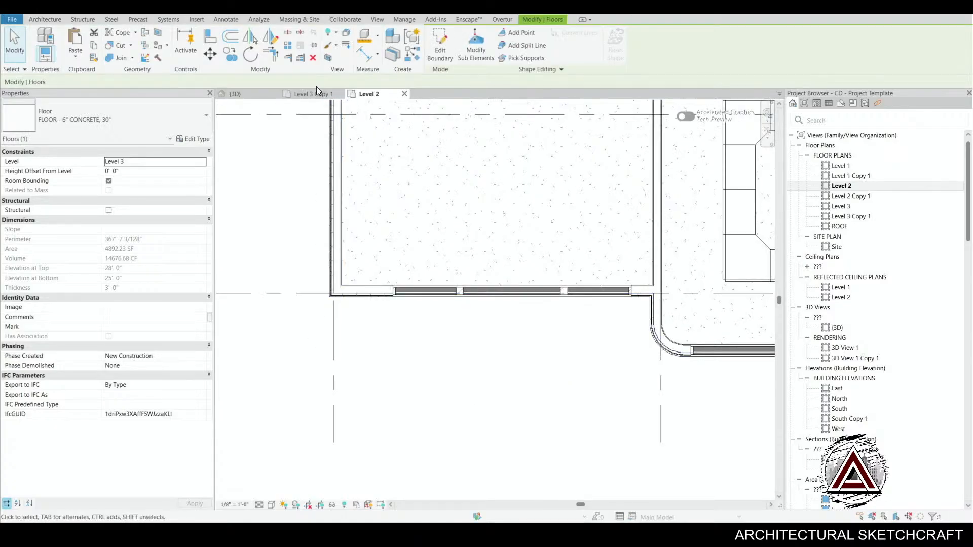
- In the Level 3 Copy 1 plan, edit the terrace railing's path and move its segment on the bay's west side onto the outermost edge line
{"action": "left_click", "coordinate": [316, 94]}
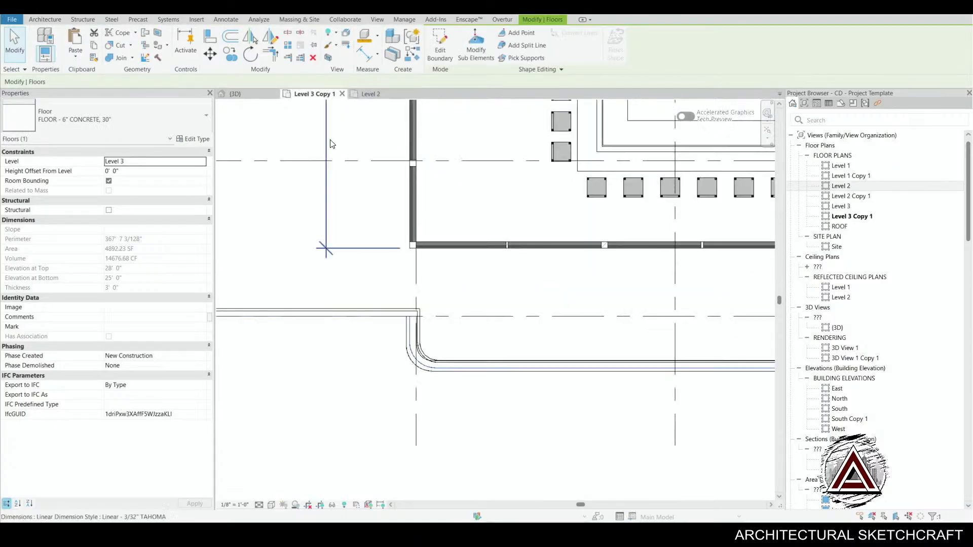
{"action": "middle_click_drag", "start_coordinate": [522, 448], "coordinate": [488, 404]}
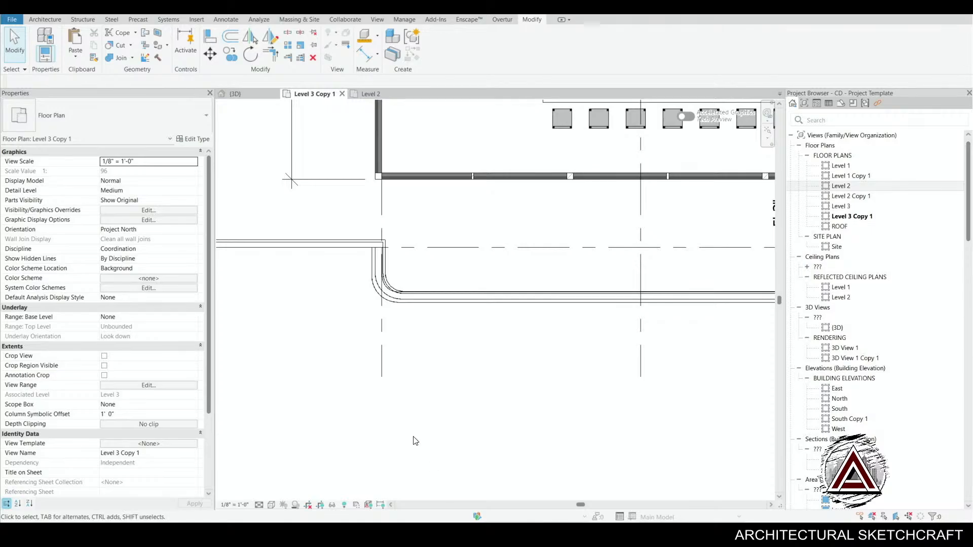
{"action": "middle_click_drag", "start_coordinate": [412, 425], "coordinate": [435, 450]}
{"action": "scroll", "coordinate": [371, 276], "scroll_direction": "up", "scroll_amount": 4}
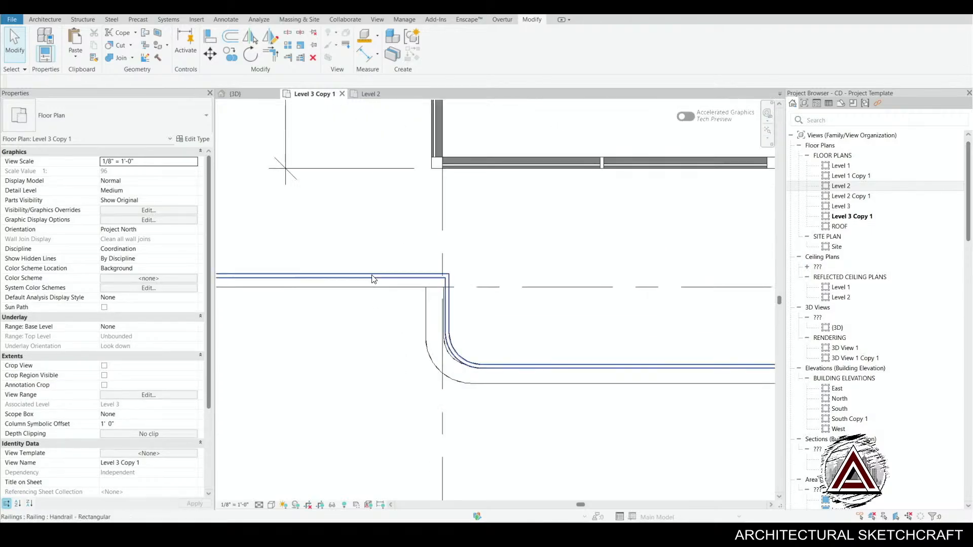
{"action": "left_click", "coordinate": [381, 274]}
{"action": "middle_click_drag", "start_coordinate": [602, 400], "coordinate": [585, 388]}
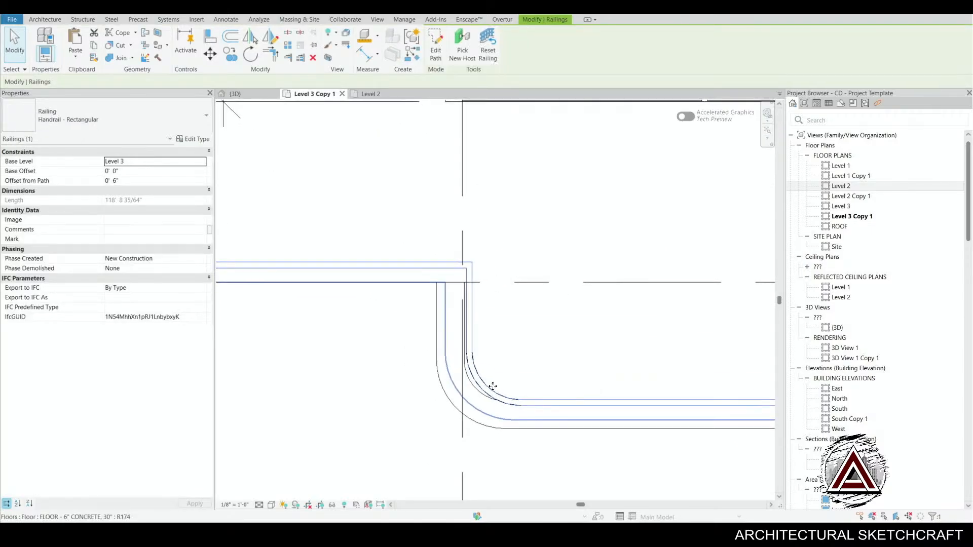
{"action": "left_click", "coordinate": [434, 51]}
{"action": "middle_click_drag", "start_coordinate": [470, 451], "coordinate": [490, 417]}
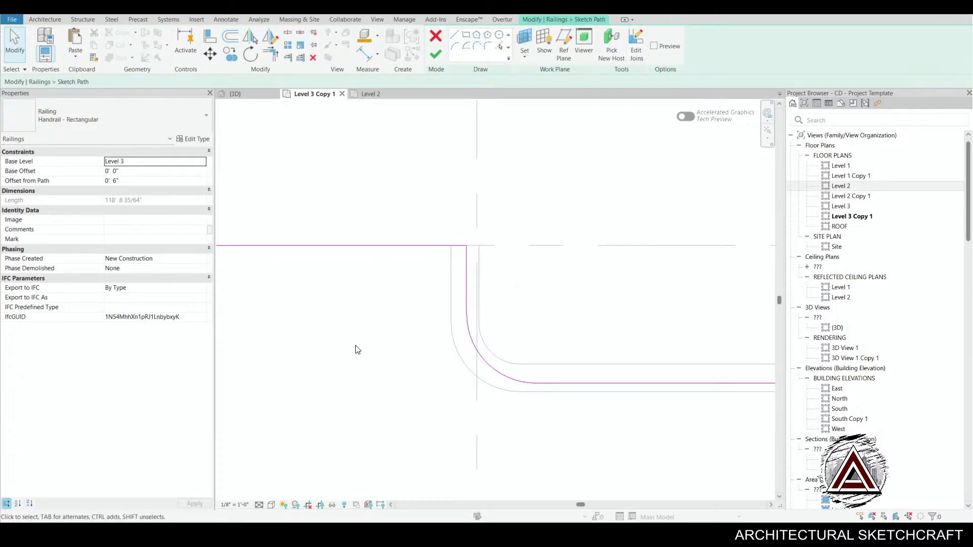
{"action": "middle_click_drag", "start_coordinate": [293, 299], "coordinate": [369, 318]}
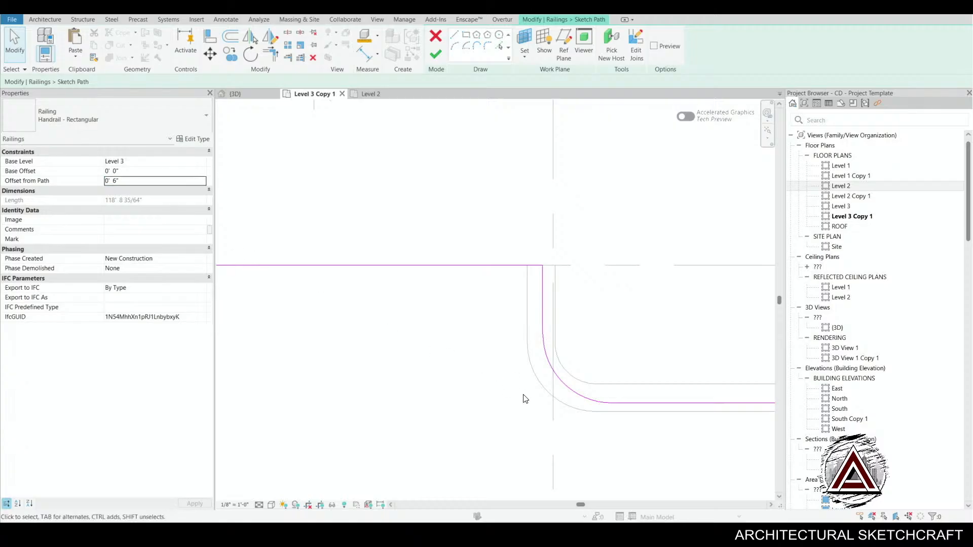
{"action": "middle_click_drag", "start_coordinate": [608, 397], "coordinate": [582, 397]}
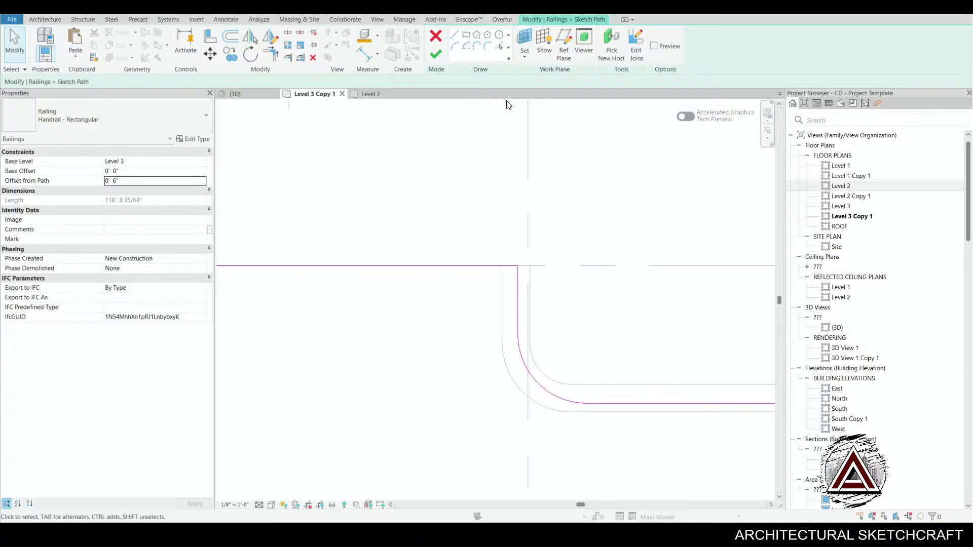
{"action": "left_click", "coordinate": [517, 318]}
{"action": "left_click_drag", "start_coordinate": [517, 296], "coordinate": [502, 299]}
{"action": "middle_click_drag", "start_coordinate": [652, 409], "coordinate": [515, 360]}
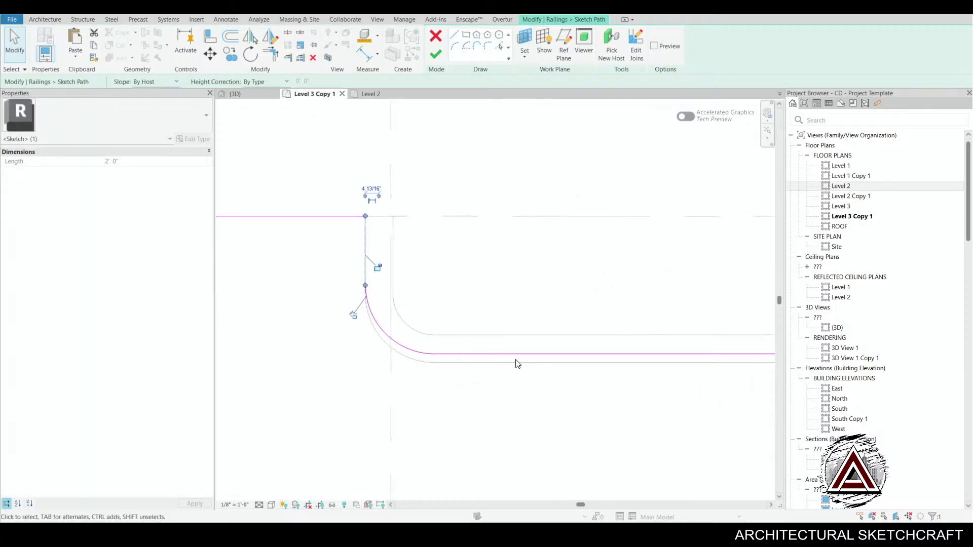
- Move the railing path's segments along the bay's front and east side outward onto the outermost edge line
{"action": "left_click", "coordinate": [521, 354]}
{"action": "left_click_drag", "start_coordinate": [521, 355], "coordinate": [520, 363]}
{"action": "scroll", "coordinate": [518, 378], "scroll_direction": "down", "scroll_amount": 3}
{"action": "mouse_move", "coordinate": [433, 427]}
{"action": "middle_mouse_down"}
{"action": "mouse_move", "coordinate": [170, 427]}
{"action": "mouse_move", "coordinate": [699, 402]}
{"action": "middle_mouse_up"}
{"action": "scroll", "coordinate": [669, 276], "scroll_direction": "up", "scroll_amount": 4}
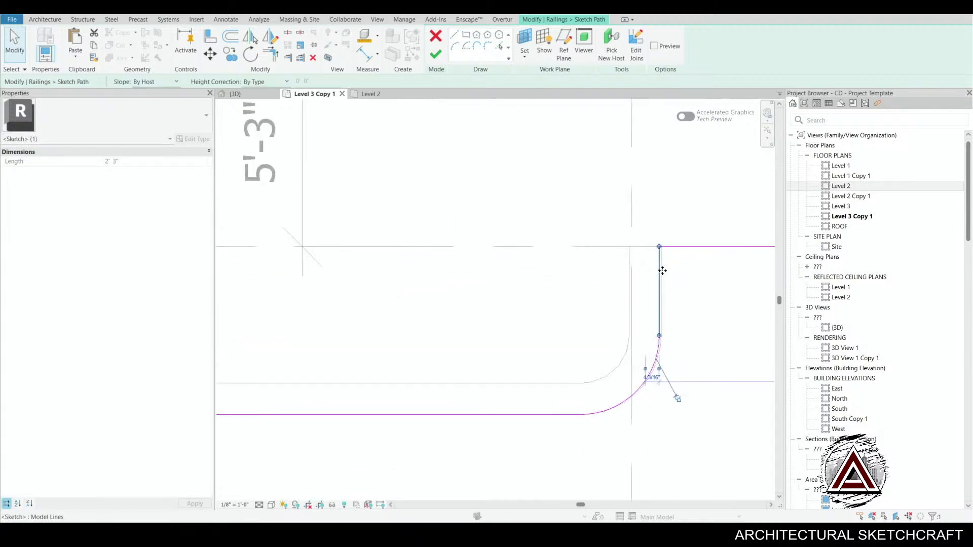
- Shorten the east end of the railing path slightly so that it stops at the face of the adjoining wall
{"action": "scroll", "coordinate": [661, 274], "scroll_direction": "down", "scroll_amount": 2}
{"action": "middle_click_drag", "start_coordinate": [716, 369], "coordinate": [298, 373]}
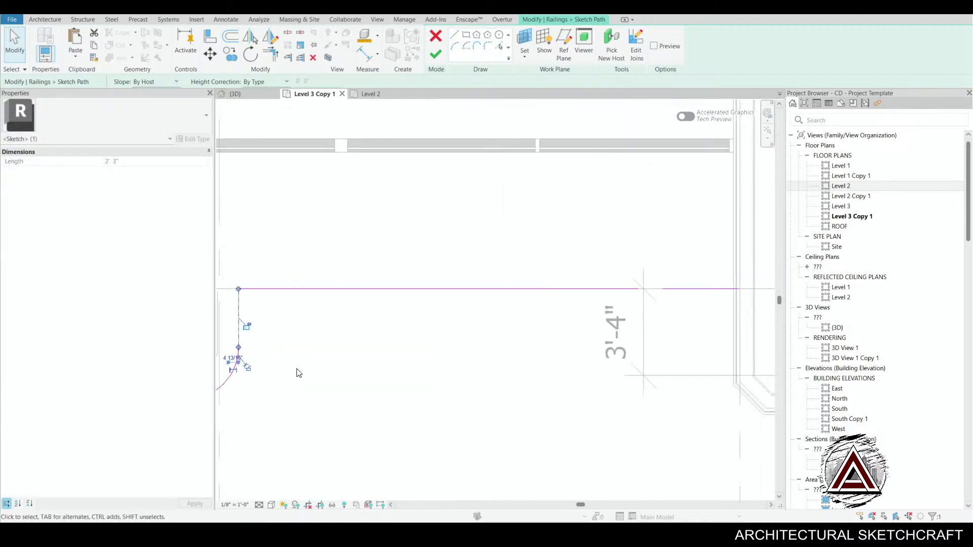
{"action": "scroll", "coordinate": [395, 406], "scroll_direction": "down", "scroll_amount": 2}
{"action": "scroll", "coordinate": [570, 348], "scroll_direction": "up", "scroll_amount": 2}
{"action": "left_click", "coordinate": [562, 321]}
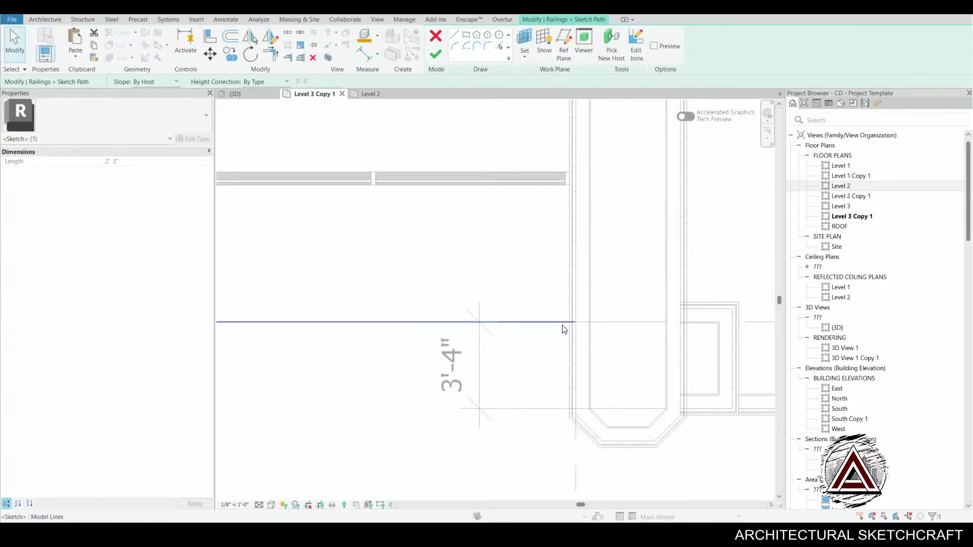
{"action": "scroll", "coordinate": [572, 323], "scroll_direction": "up", "scroll_amount": 2}
{"action": "left_click_drag", "start_coordinate": [569, 322], "coordinate": [564, 321]}
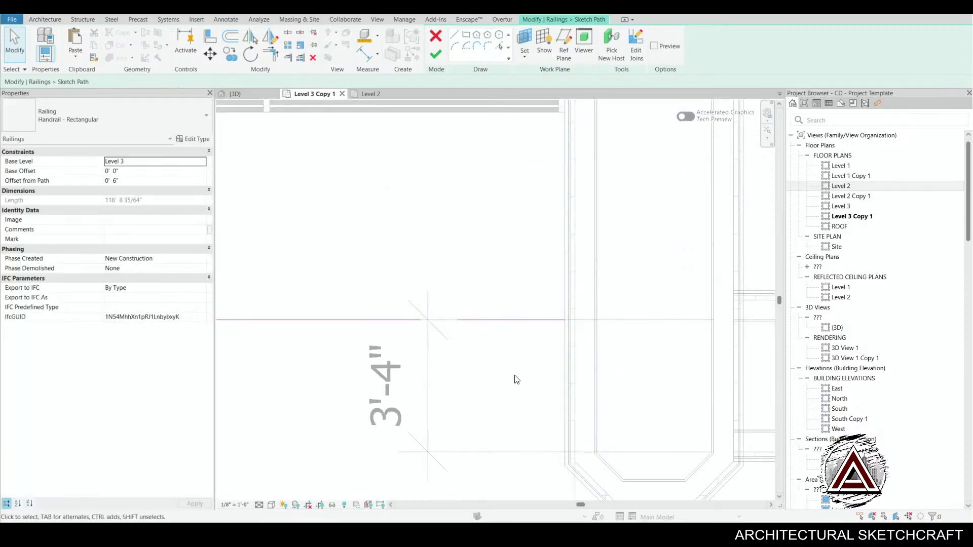
- Set the terrace railing's offset from its path to 3" and finish the path edit
{"action": "mouse_move", "coordinate": [514, 380]}
{"action": "middle_mouse_down"}
{"action": "mouse_move", "coordinate": [630, 333]}
{"action": "mouse_move", "coordinate": [500, 375]}
{"action": "mouse_move", "coordinate": [593, 303]}
{"action": "mouse_move", "coordinate": [321, 378]}
{"action": "middle_mouse_up"}
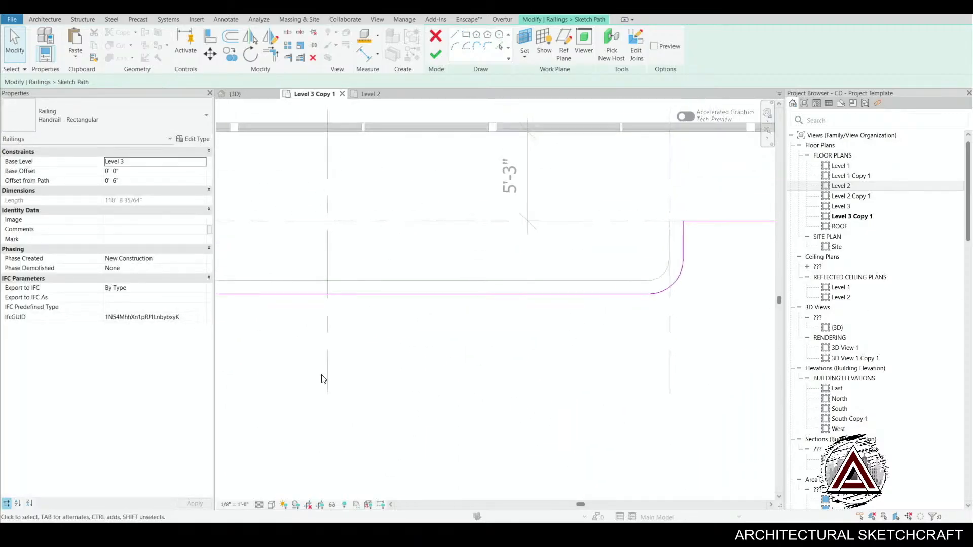
{"action": "middle_click_drag", "start_coordinate": [643, 386], "coordinate": [263, 293]}
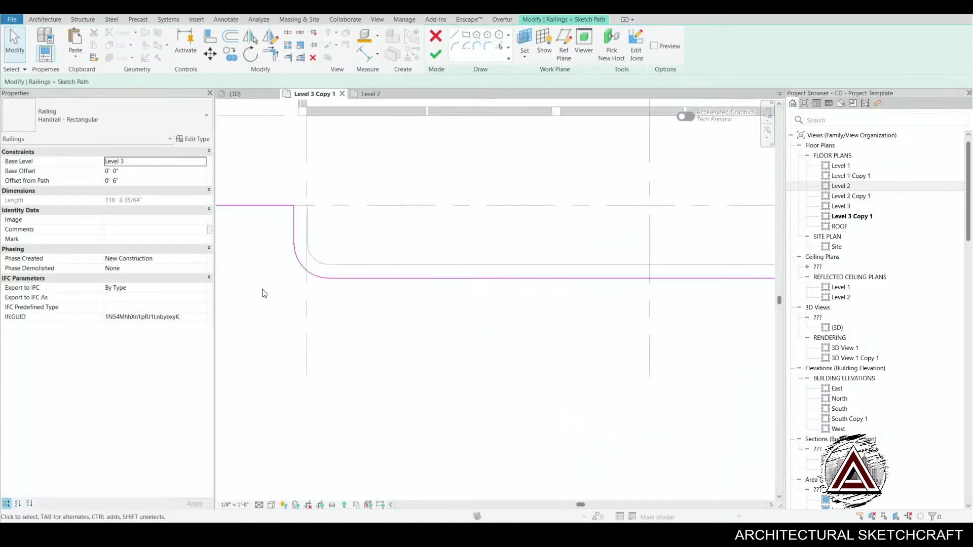
{"action": "left_click", "coordinate": [150, 181]}
{"action": "key", "text": "Return"}
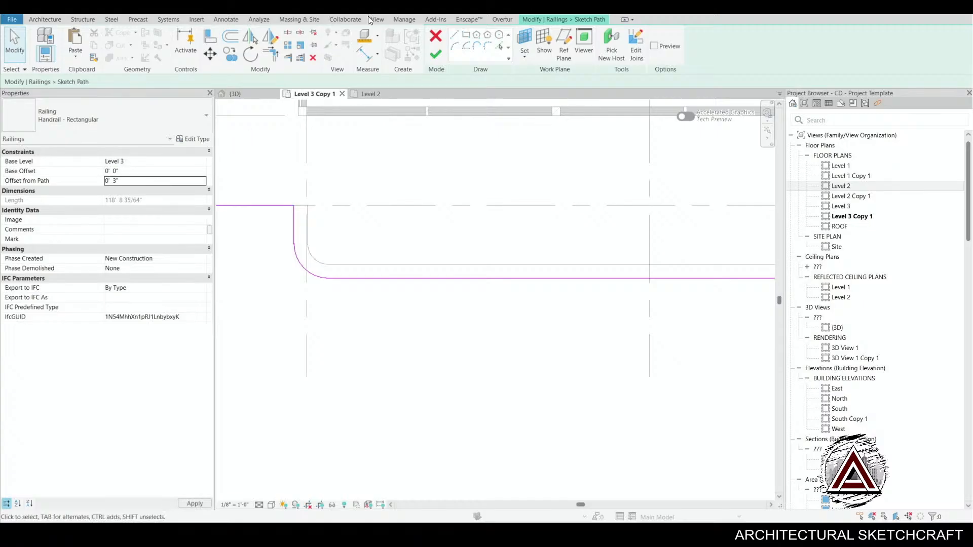
{"action": "left_click", "coordinate": [435, 53]}
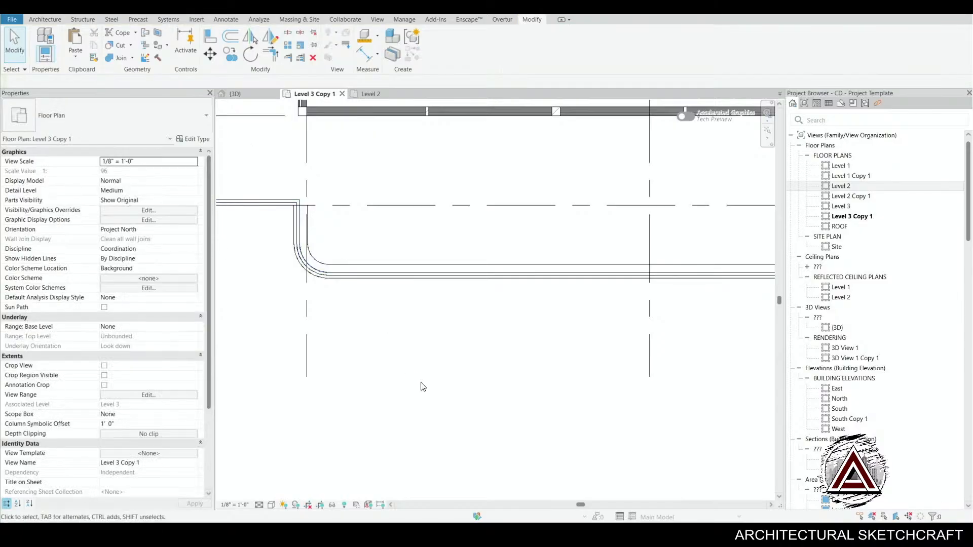
- Edit the railing's path again, move its long west segment outward onto the Level 3 floor's west edge, and finish the edit
{"action": "scroll", "coordinate": [613, 441], "scroll_direction": "up", "scroll_amount": 3}
{"action": "middle_click_drag", "start_coordinate": [416, 408], "coordinate": [543, 394]}
{"action": "scroll", "coordinate": [456, 304], "scroll_direction": "up", "scroll_amount": 5}
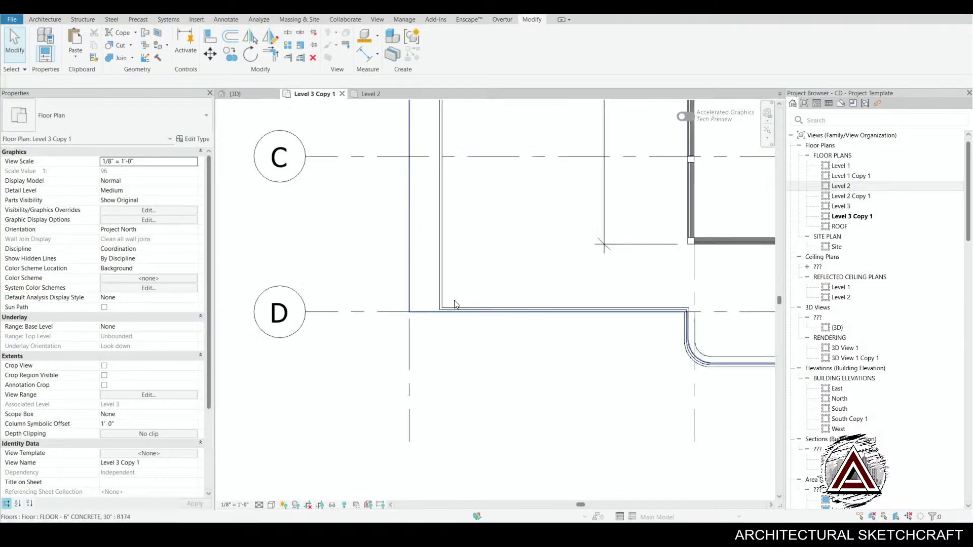
{"action": "left_click", "coordinate": [396, 310]}
{"action": "scroll", "coordinate": [400, 304], "scroll_direction": "down", "scroll_amount": 5}
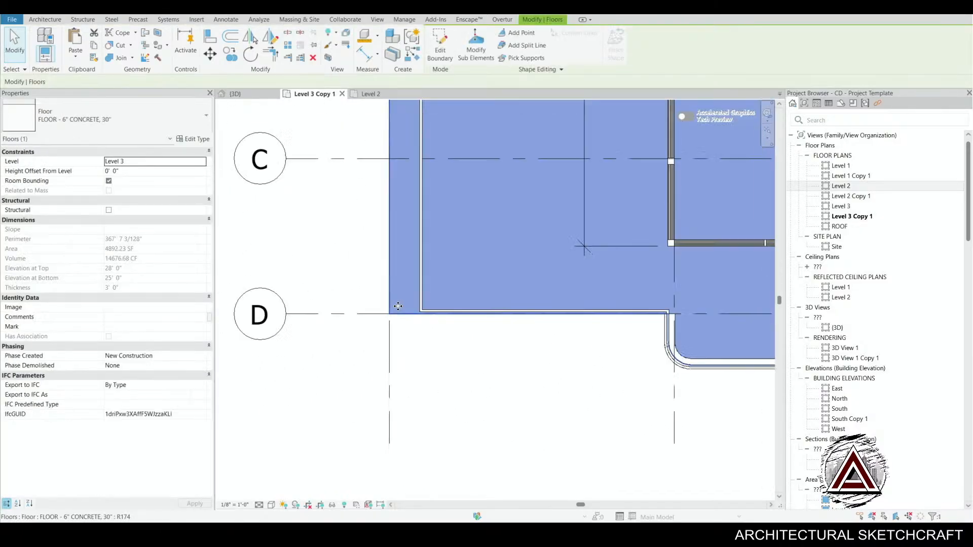
{"action": "left_click", "coordinate": [409, 234]}
{"action": "scroll", "coordinate": [405, 224], "scroll_direction": "up", "scroll_amount": 3}
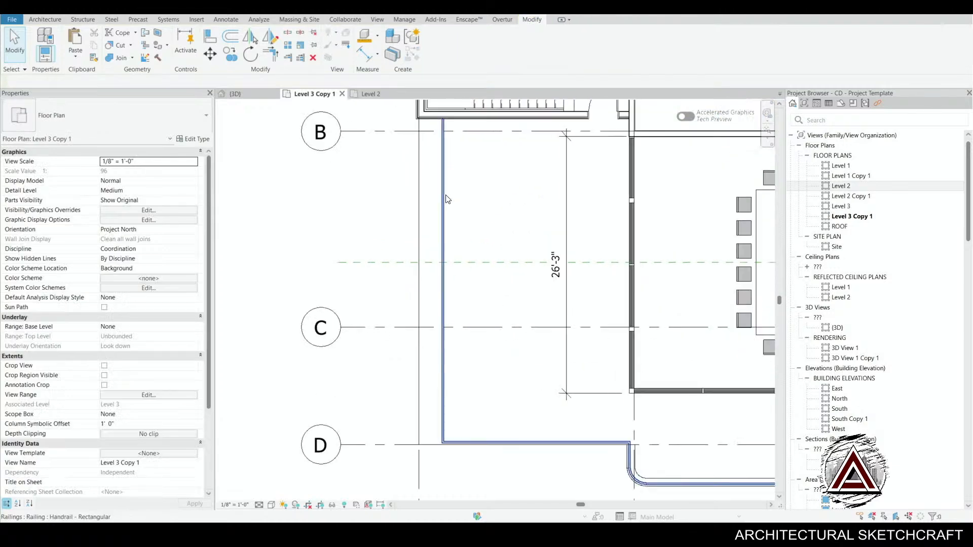
{"action": "left_click", "coordinate": [426, 228]}
{"action": "left_click", "coordinate": [435, 44]}
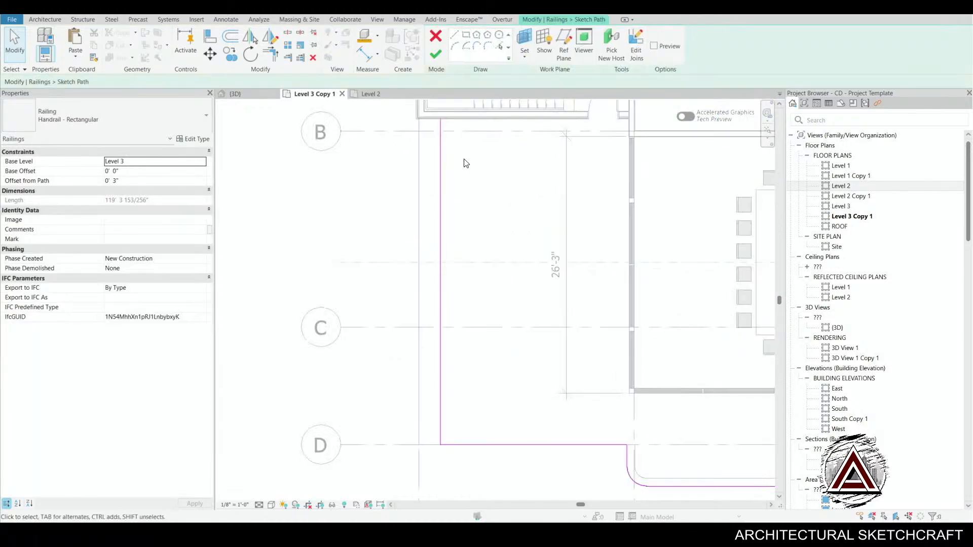
{"action": "scroll", "coordinate": [456, 167], "scroll_direction": "up", "scroll_amount": 4}
{"action": "left_click_drag", "start_coordinate": [434, 176], "coordinate": [391, 189]}
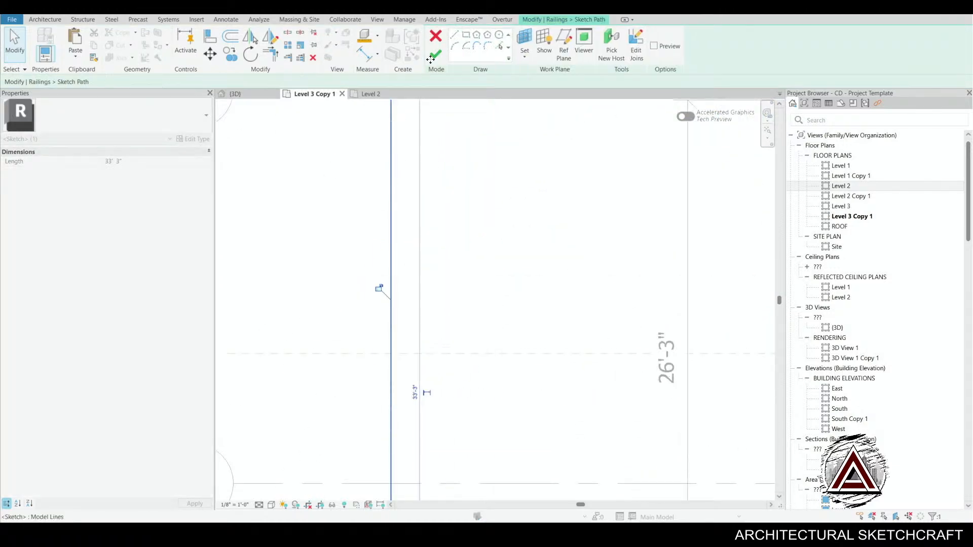
{"action": "left_click", "coordinate": [435, 54]}
{"action": "scroll", "coordinate": [513, 234], "scroll_direction": "down", "scroll_amount": 2}
{"action": "scroll", "coordinate": [501, 250], "scroll_direction": "up", "scroll_amount": 3}
{"action": "left_click", "coordinate": [514, 254]}
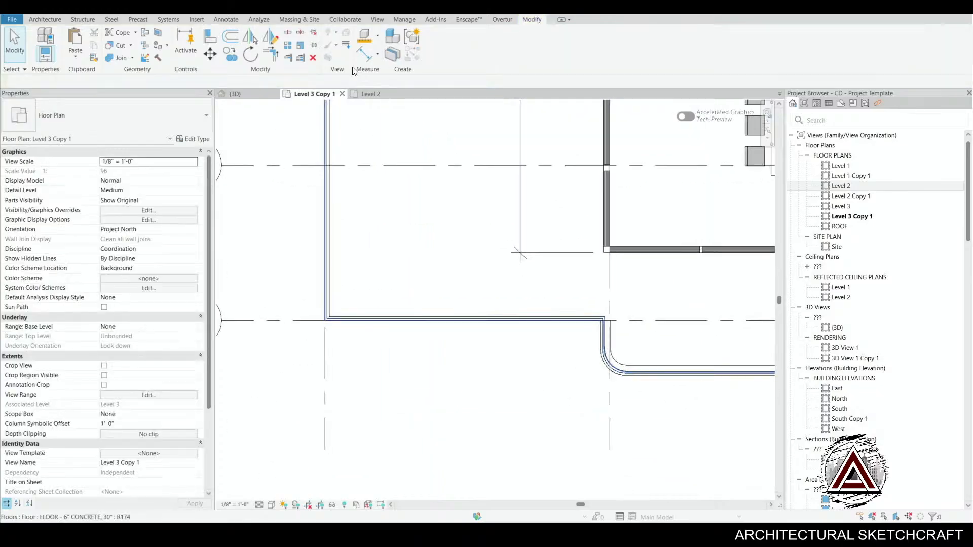
- Examine the terrace railing and the projecting bay's top edge from the front in the 3D view
{"action": "left_click", "coordinate": [253, 96]}
{"action": "middle_click_drag", "start_coordinate": [456, 304], "coordinate": [318, 314], "text": "shift"}
{"action": "middle_click_drag", "start_coordinate": [388, 367], "coordinate": [504, 357]}
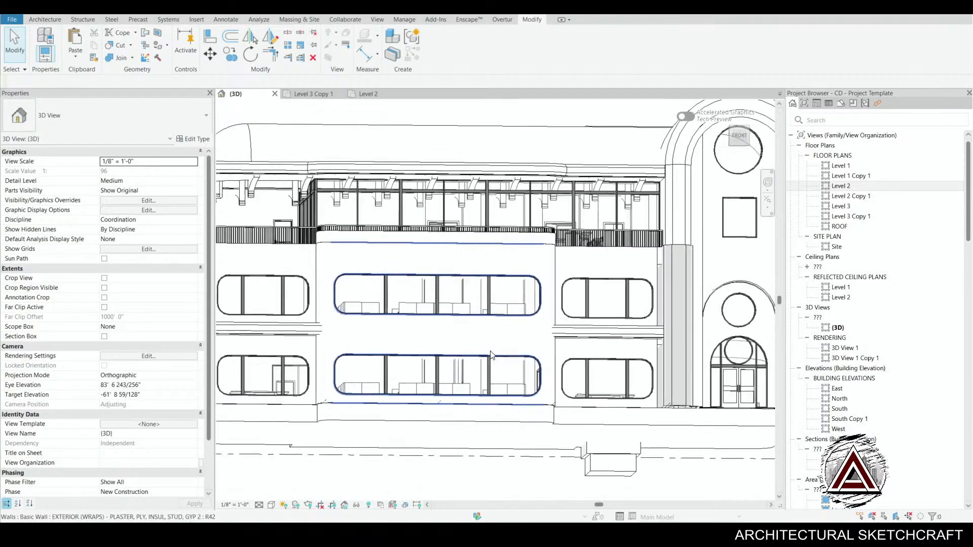
{"action": "middle_click_drag", "start_coordinate": [419, 377], "coordinate": [441, 391]}
{"action": "scroll", "coordinate": [443, 279], "scroll_direction": "up", "scroll_amount": 5}
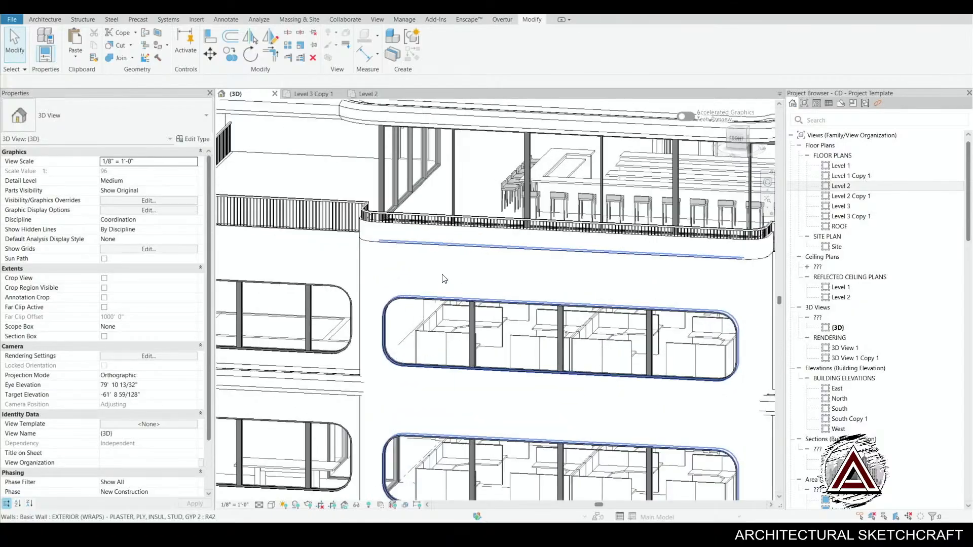
- In the Level 3 Copy 1 plan, select the short low wall at the bay's west side to inspect its properties
{"action": "left_click", "coordinate": [310, 94]}
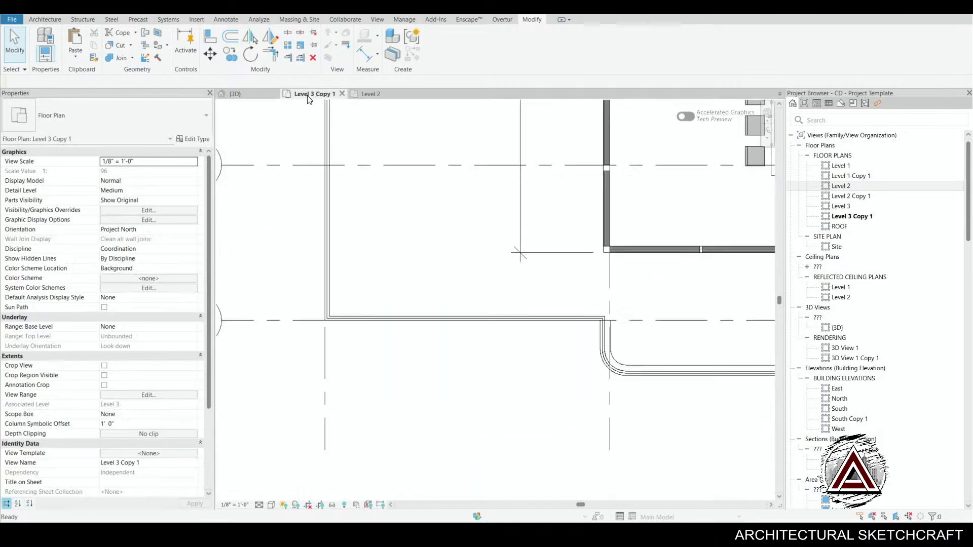
{"action": "middle_click_drag", "start_coordinate": [542, 406], "coordinate": [326, 392]}
{"action": "scroll", "coordinate": [376, 348], "scroll_direction": "up", "scroll_amount": 5}
{"action": "middle_click_drag", "start_coordinate": [355, 358], "coordinate": [526, 319]}
{"action": "scroll", "coordinate": [450, 316], "scroll_direction": "up", "scroll_amount": 3}
{"action": "left_click", "coordinate": [382, 261]}
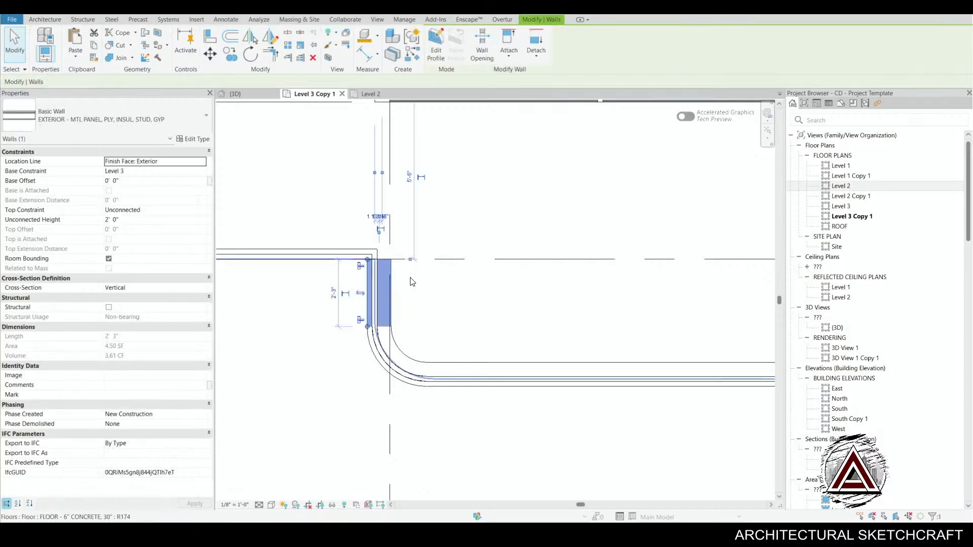
{"action": "scroll", "coordinate": [410, 278], "scroll_direction": "down", "scroll_amount": 2}
{"action": "middle_click_drag", "start_coordinate": [549, 254], "coordinate": [526, 300]}
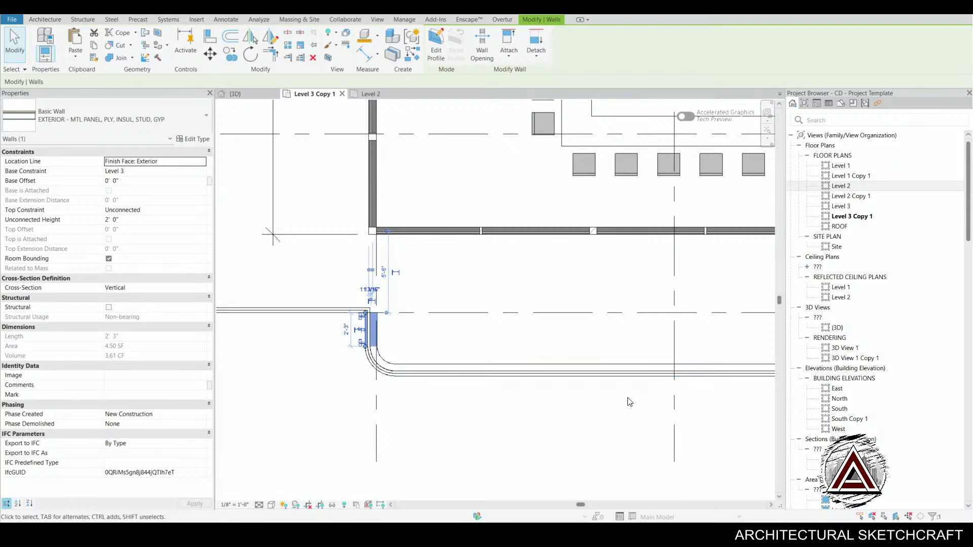
- Mirror the bay's long front low wall and its two curved corner walls about a horizontal axis through the side wall's midpoint
{"action": "middle_click_drag", "start_coordinate": [632, 407], "coordinate": [725, 350]}
{"action": "scroll", "coordinate": [481, 386], "scroll_direction": "down", "scroll_amount": 1}
{"action": "scroll", "coordinate": [443, 295], "scroll_direction": "up", "scroll_amount": 3}
{"action": "left_click", "coordinate": [448, 311]}
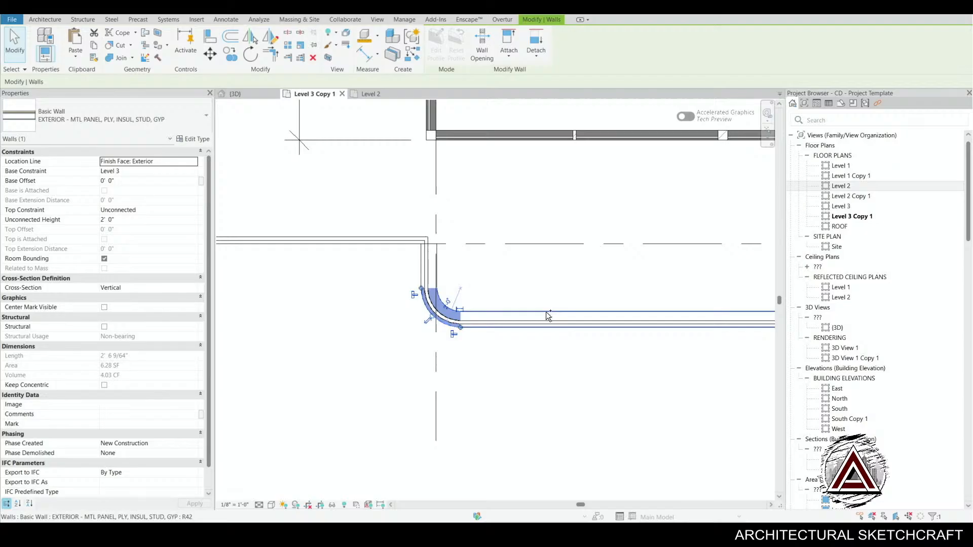
{"action": "left_click", "coordinate": [549, 312], "text": "ctrl"}
{"action": "scroll", "coordinate": [548, 313], "scroll_direction": "down", "scroll_amount": 1}
{"action": "middle_click_drag", "start_coordinate": [622, 415], "coordinate": [309, 434]}
{"action": "middle_click_drag", "start_coordinate": [605, 362], "coordinate": [426, 365]}
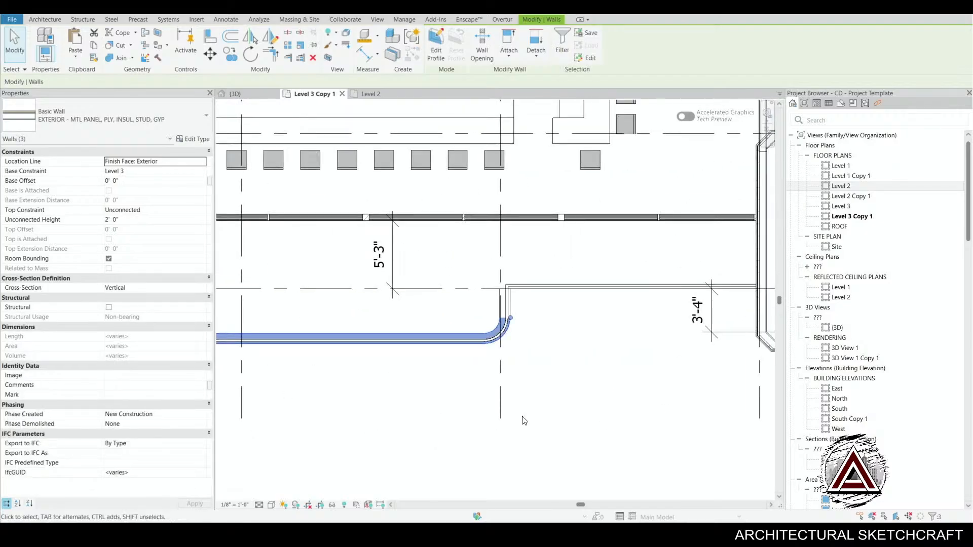
{"action": "middle_click_drag", "start_coordinate": [522, 421], "coordinate": [545, 436]}
{"action": "left_click", "coordinate": [270, 37]}
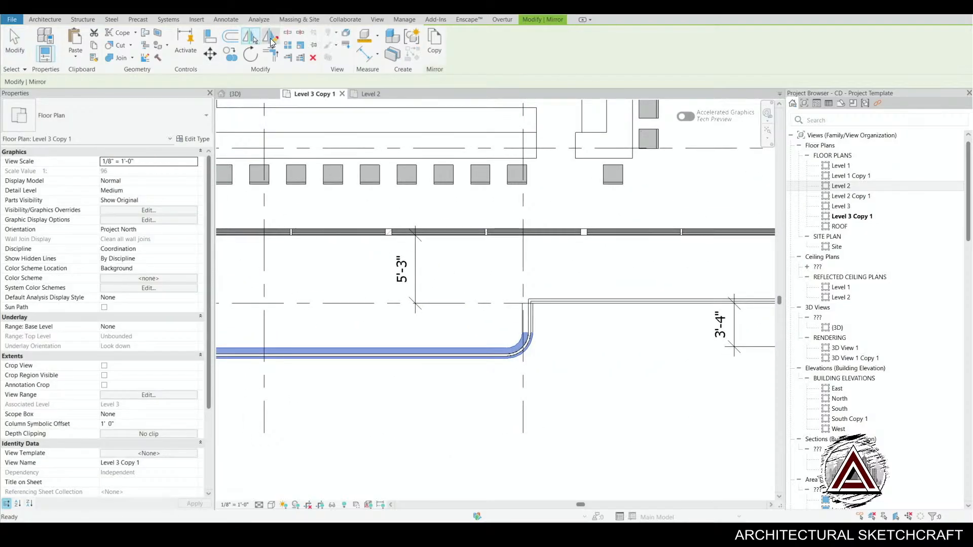
{"action": "scroll", "coordinate": [582, 384], "scroll_direction": "up", "scroll_amount": 2}
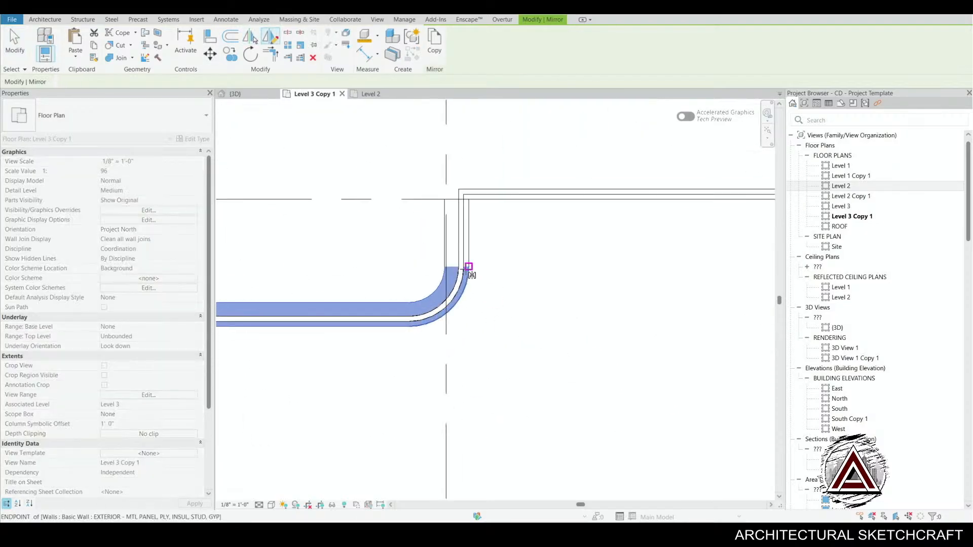
{"action": "left_click", "coordinate": [446, 233]}
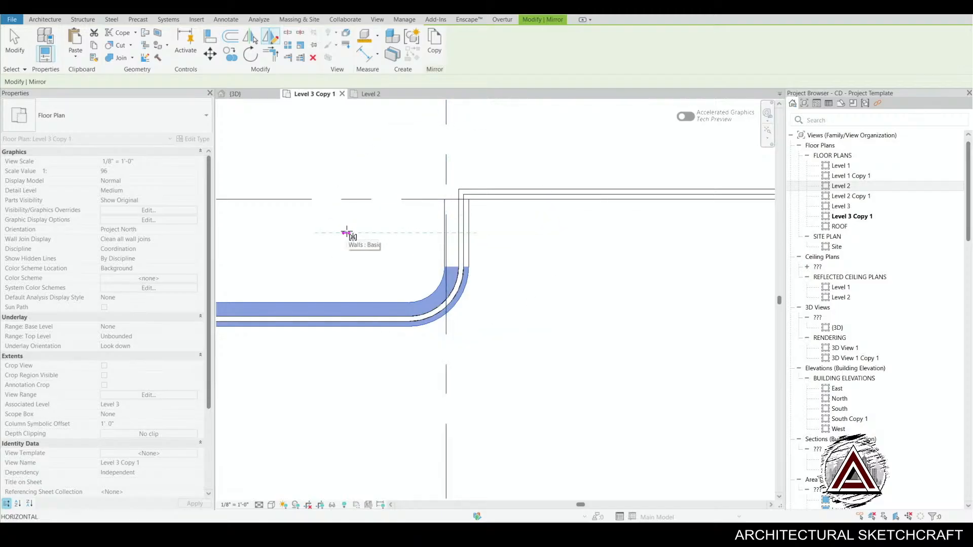
{"action": "left_click", "coordinate": [347, 233]}
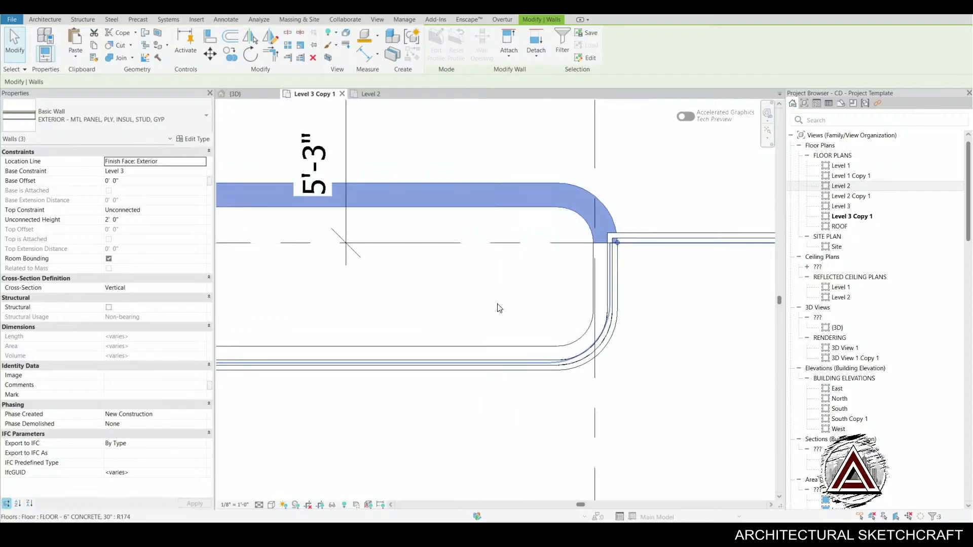
- Move the mirrored long wall and its two curved ends 1'-2 3/8" toward the front so the inner face lies on grid D
{"action": "middle_click_drag", "start_coordinate": [454, 400], "coordinate": [679, 406]}
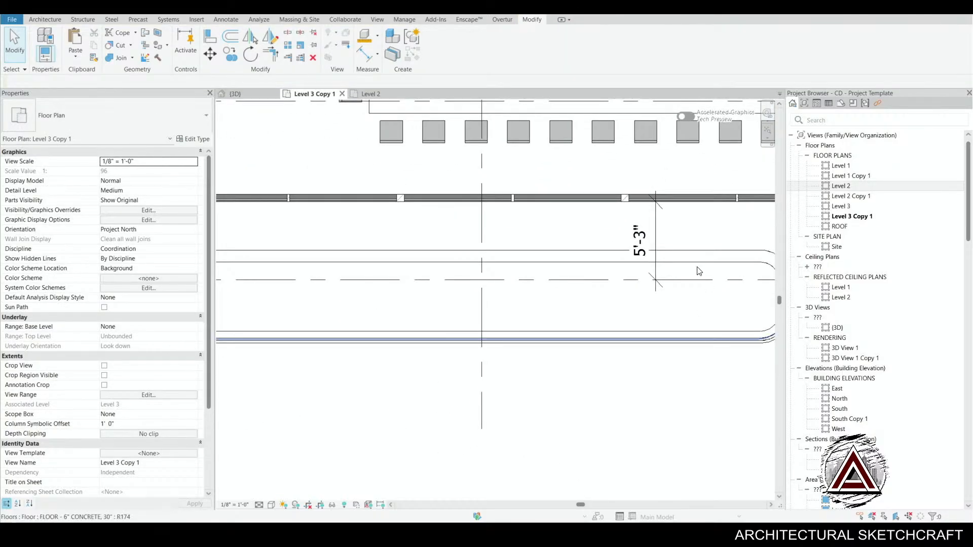
{"action": "middle_click_drag", "start_coordinate": [623, 282], "coordinate": [447, 288]}
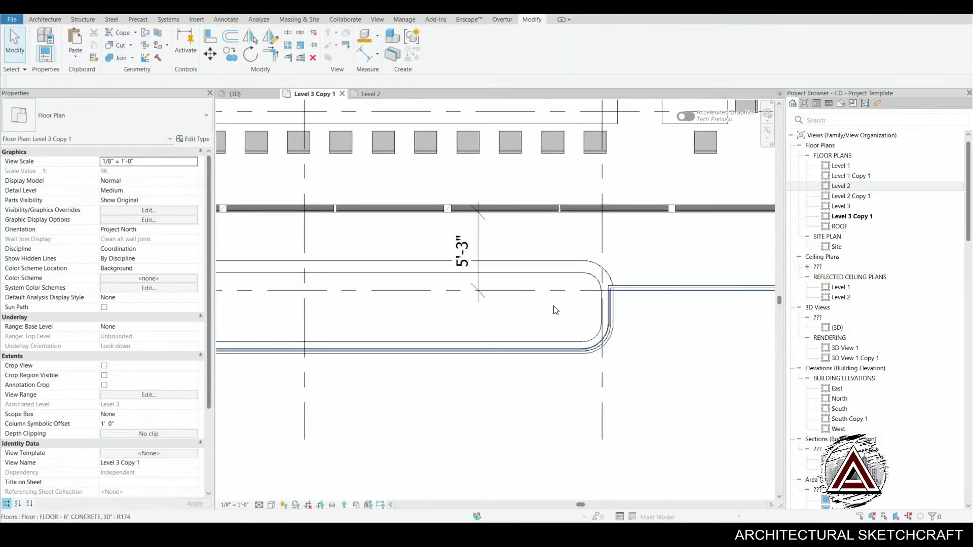
{"action": "left_click", "coordinate": [601, 309]}
{"action": "key", "text": "Escape"}
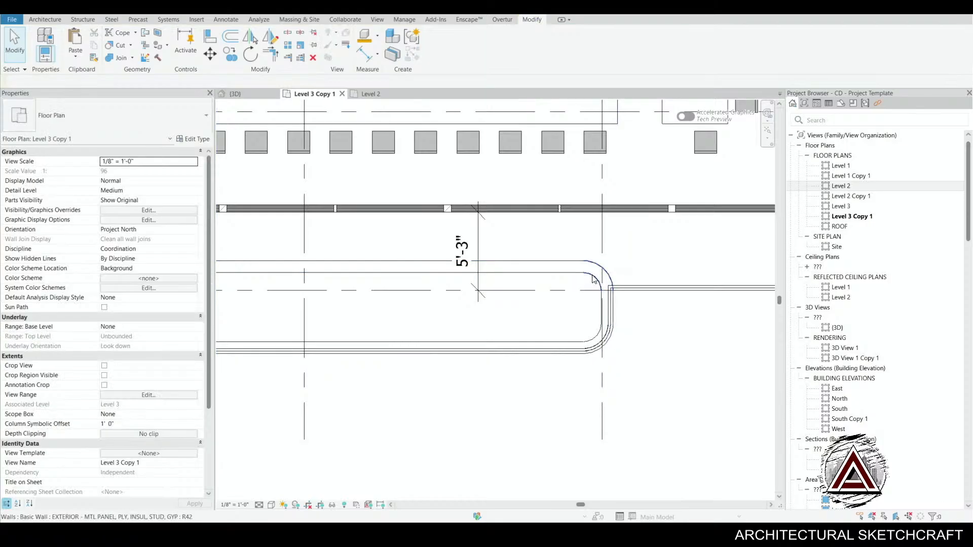
{"action": "left_click", "coordinate": [593, 277]}
{"action": "left_click", "coordinate": [546, 275], "text": "ctrl"}
{"action": "middle_click_drag", "start_coordinate": [235, 324], "coordinate": [757, 335]}
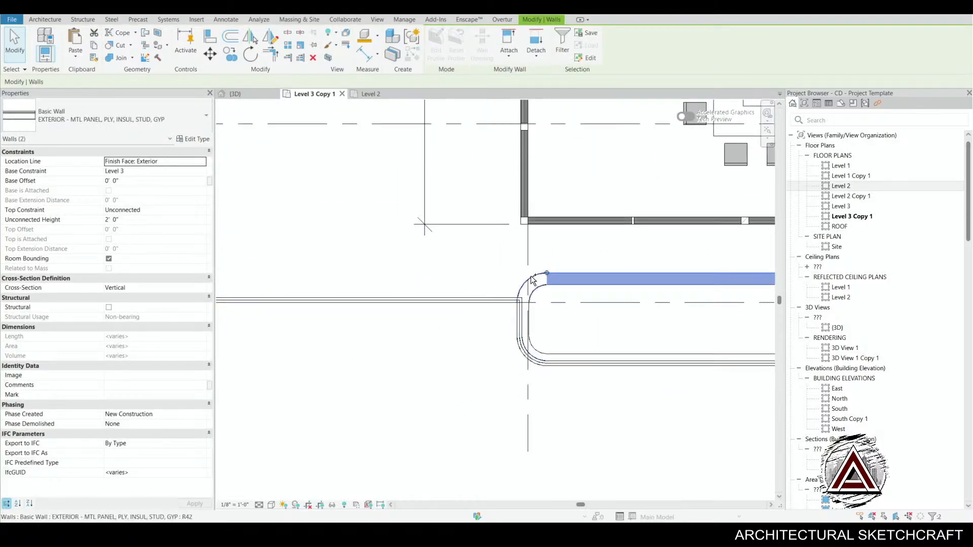
{"action": "scroll", "coordinate": [610, 322], "scroll_direction": "up", "scroll_amount": 3}
{"action": "key", "text": "m"}
{"action": "key", "text": "v"}
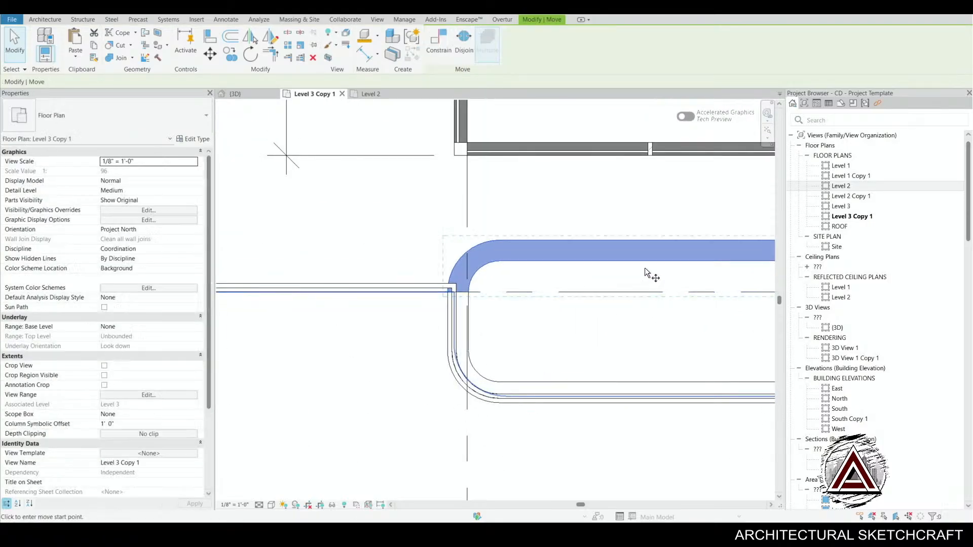
{"action": "left_click", "coordinate": [644, 262]}
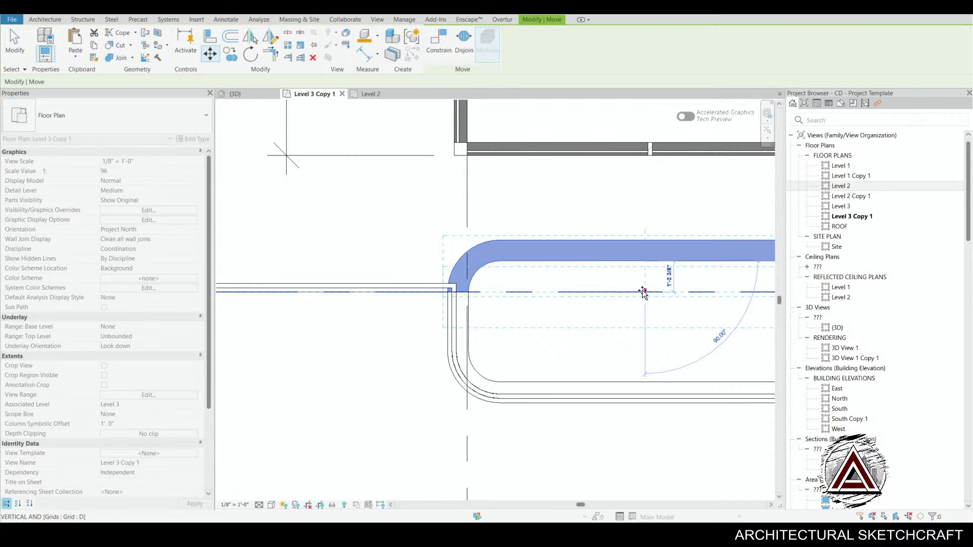
{"action": "left_click", "coordinate": [644, 291]}
{"action": "middle_click_drag", "start_coordinate": [643, 408], "coordinate": [585, 407]}
{"action": "left_click", "coordinate": [598, 415]}
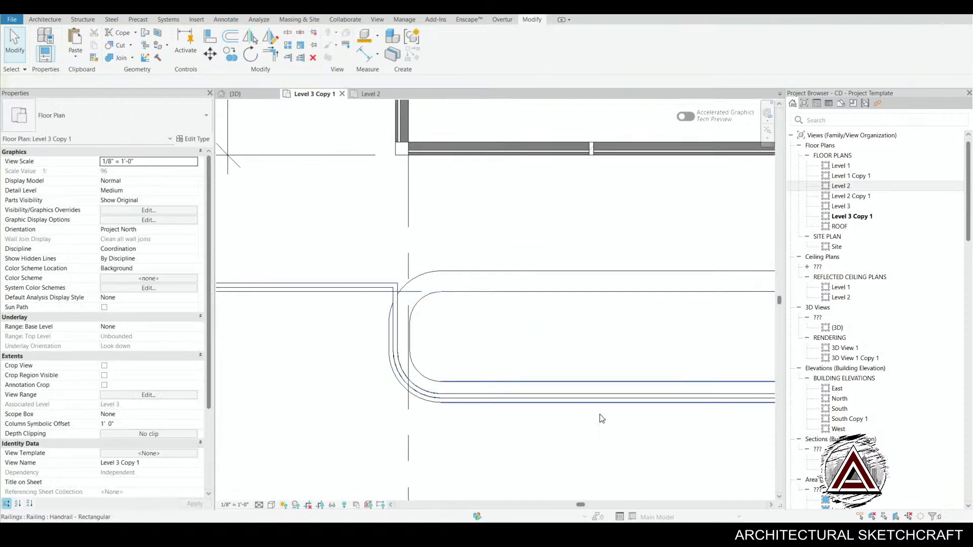
{"action": "middle_click_drag", "start_coordinate": [544, 376], "coordinate": [501, 343]}
{"action": "scroll", "coordinate": [501, 343], "scroll_direction": "down", "scroll_amount": 2}
{"action": "middle_click_drag", "start_coordinate": [578, 348], "coordinate": [437, 292]}
{"action": "middle_click_drag", "start_coordinate": [519, 341], "coordinate": [438, 321]}
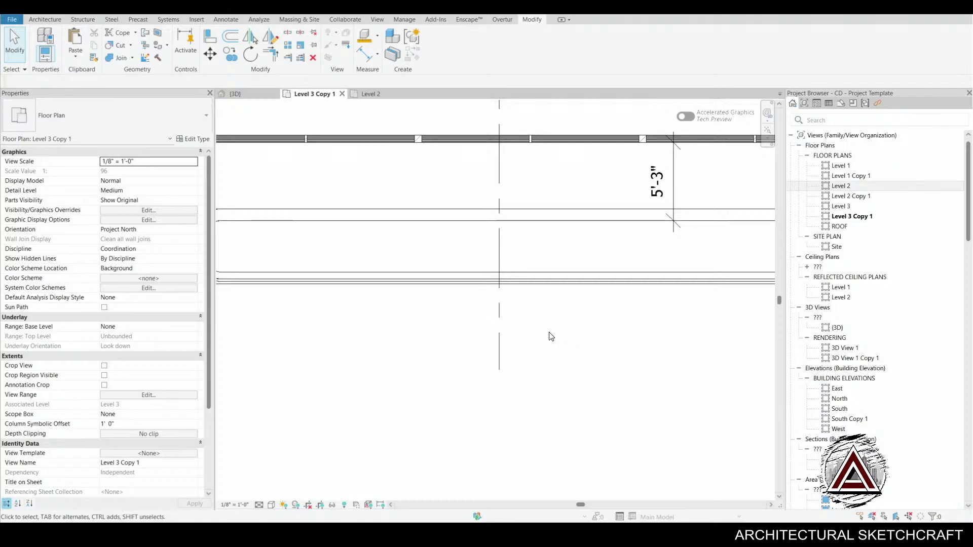
{"action": "middle_click_drag", "start_coordinate": [500, 411], "coordinate": [581, 435]}
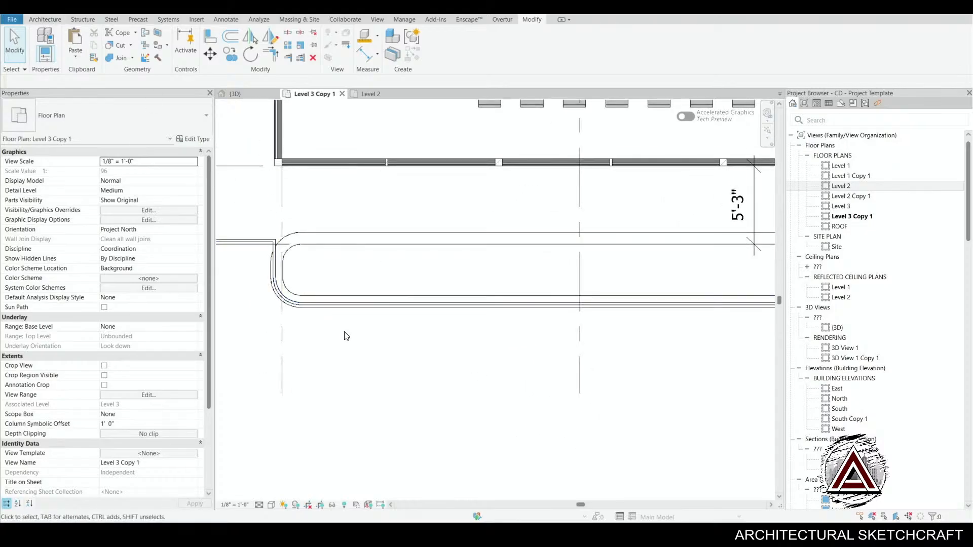
{"action": "middle_click_drag", "start_coordinate": [370, 330], "coordinate": [374, 334]}
{"action": "middle_click_drag", "start_coordinate": [436, 254], "coordinate": [391, 381]}
{"action": "left_click", "coordinate": [476, 185]}
{"action": "middle_click_drag", "start_coordinate": [469, 394], "coordinate": [485, 332]}
{"action": "key", "text": "c"}
{"action": "key", "text": "s"}
{"action": "middle_click_drag", "start_coordinate": [405, 426], "coordinate": [452, 406]}
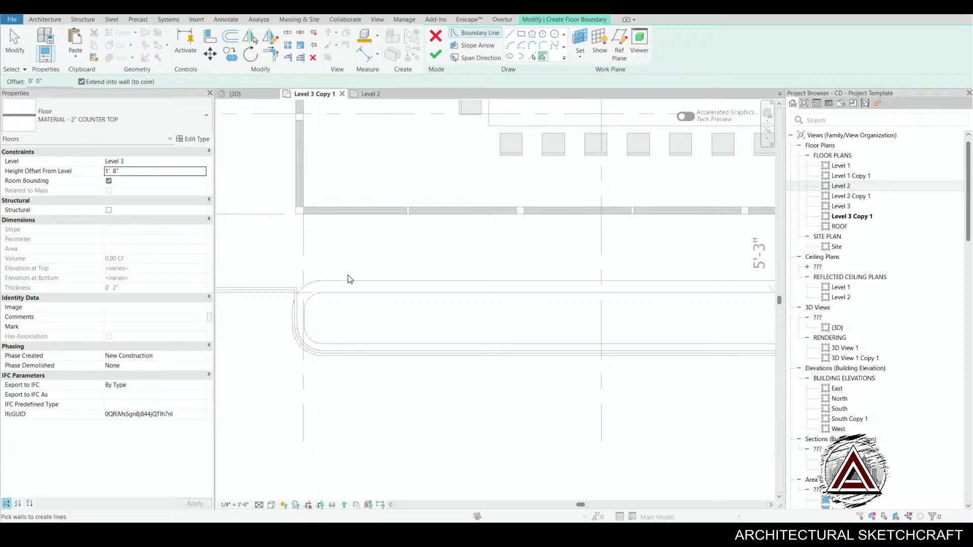
{"action": "left_click", "coordinate": [510, 34]}
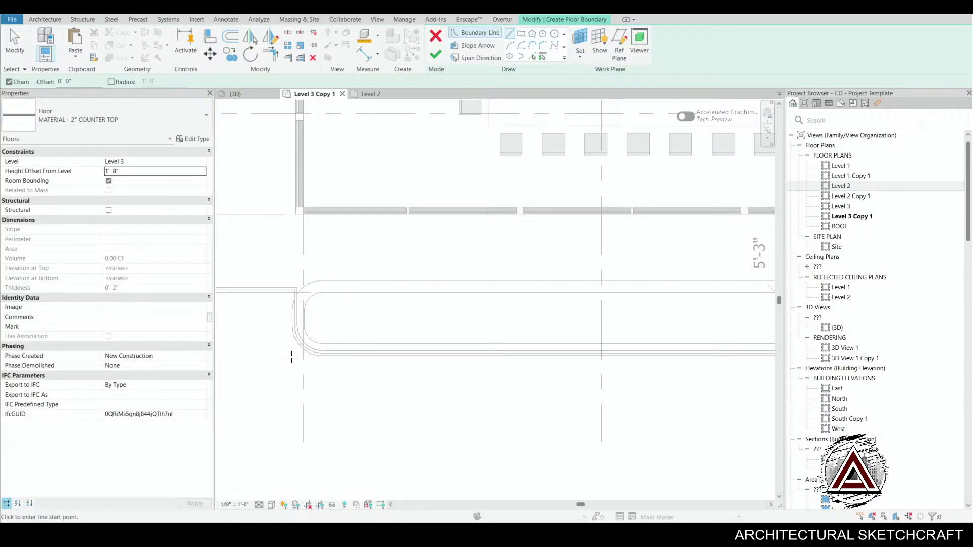
{"action": "middle_click_drag", "start_coordinate": [346, 344], "coordinate": [354, 319]}
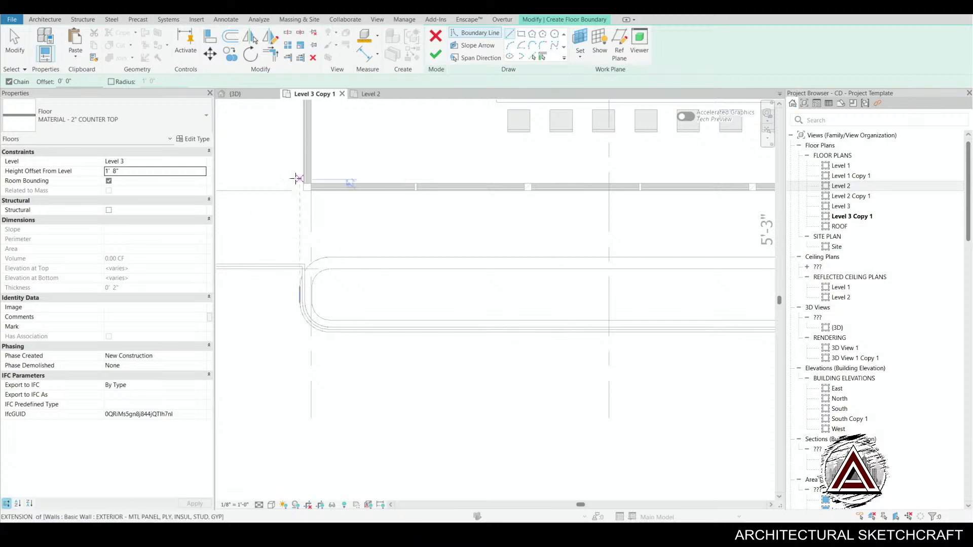
{"action": "key", "text": "Escape"}
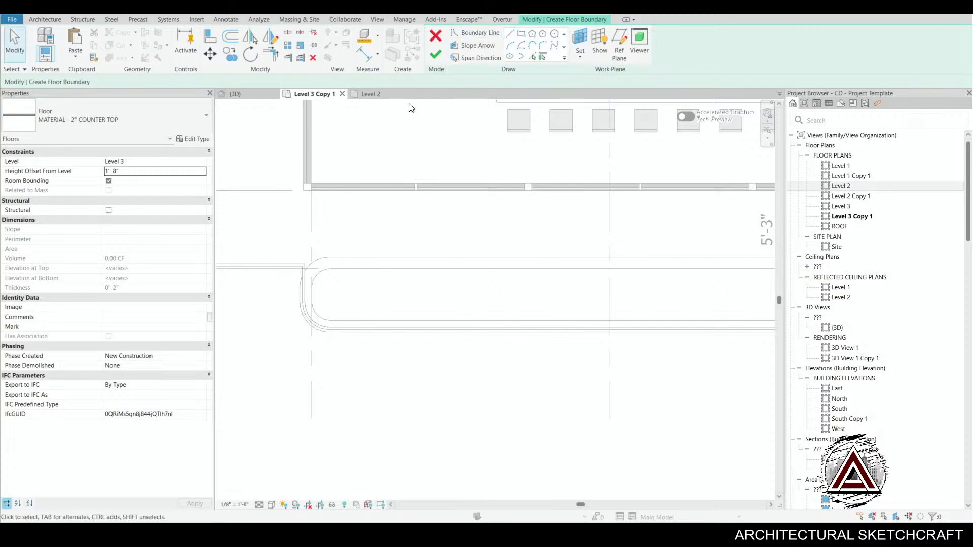
{"action": "left_click", "coordinate": [435, 40]}
{"action": "left_click", "coordinate": [510, 274]}
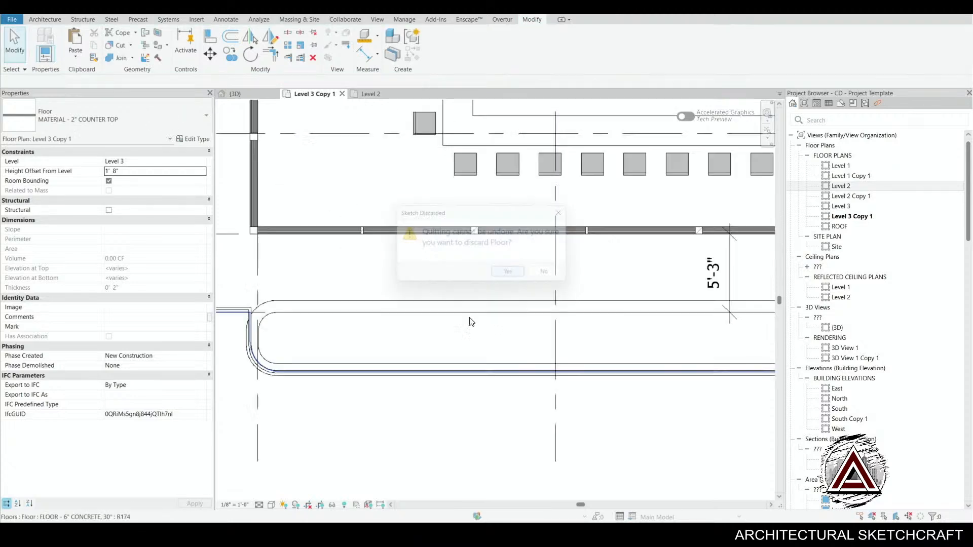
- Move the mirrored long low wall and its curved ends further forward to meet the bay's front corner walls, unjoining the conflicting elements
{"action": "left_click", "coordinate": [332, 309], "text": "ctrl"}
{"action": "middle_click_drag", "start_coordinate": [479, 373], "coordinate": [137, 344]}
{"action": "left_click", "coordinate": [509, 282], "text": "ctrl"}
{"action": "scroll", "coordinate": [512, 299], "scroll_direction": "up", "scroll_amount": 5}
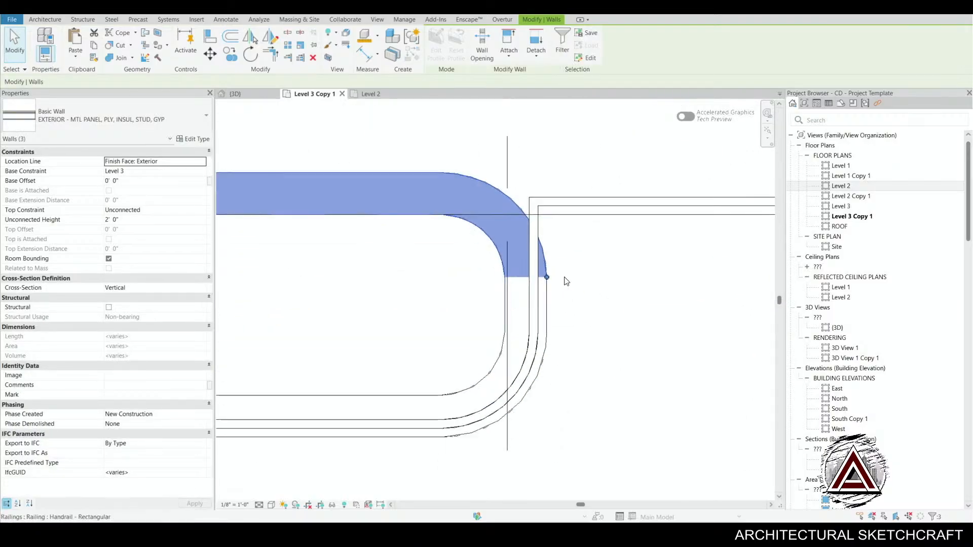
{"action": "left_click_drag", "start_coordinate": [551, 278], "coordinate": [549, 335]}
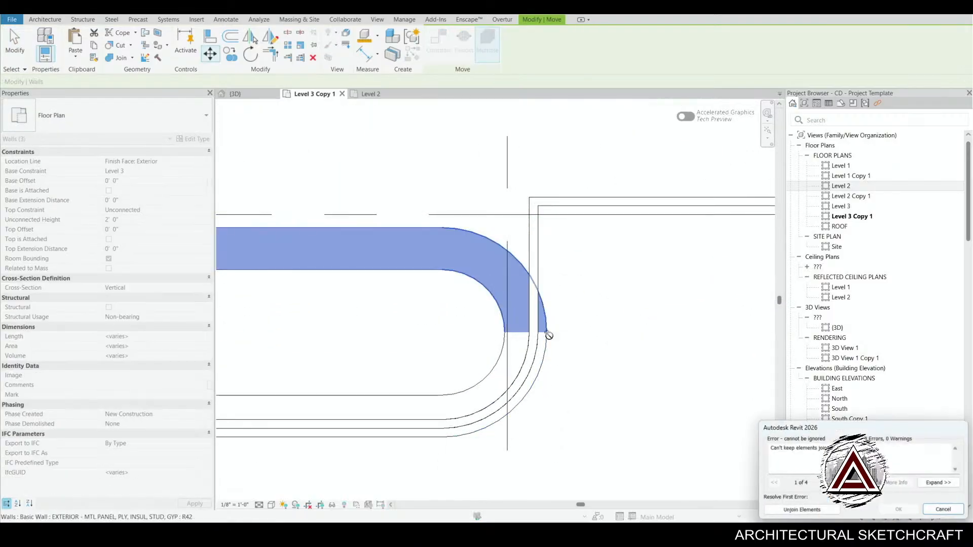
{"action": "left_click", "coordinate": [815, 514]}
{"action": "left_click", "coordinate": [794, 510]}
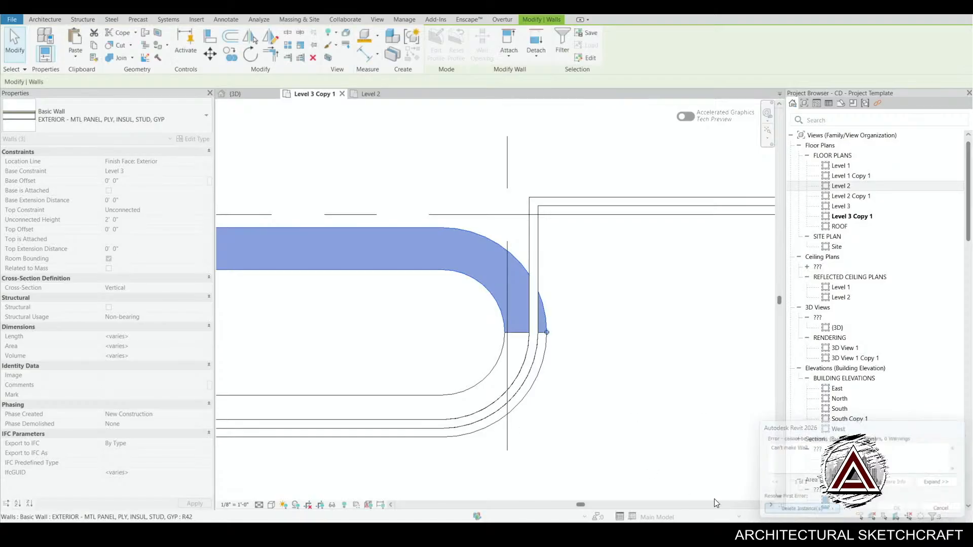
{"action": "scroll", "coordinate": [526, 382], "scroll_direction": "down", "scroll_amount": 5}
{"action": "middle_click_drag", "start_coordinate": [362, 429], "coordinate": [583, 387]}
{"action": "scroll", "coordinate": [349, 268], "scroll_direction": "up", "scroll_amount": 3}
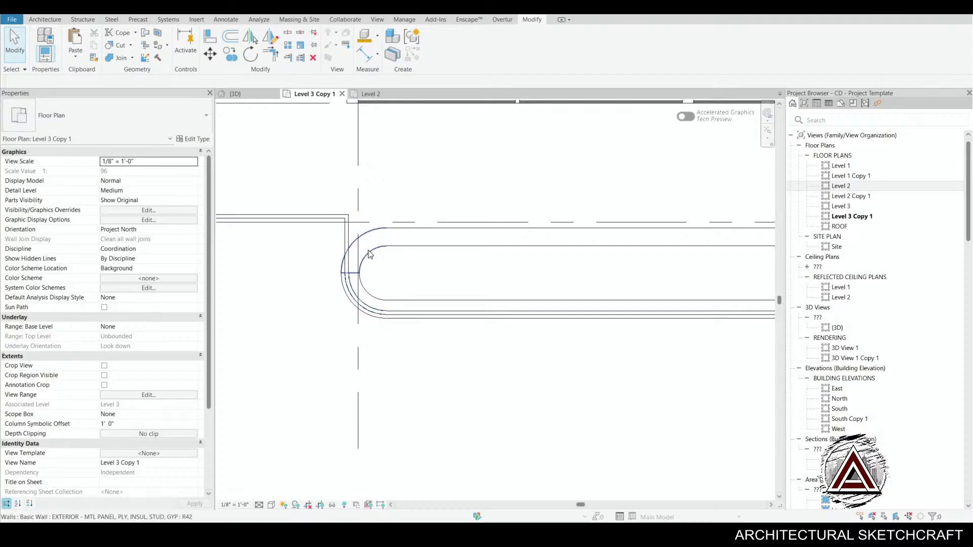
{"action": "left_click", "coordinate": [243, 94]}
{"action": "middle_click_drag", "start_coordinate": [439, 394], "coordinate": [637, 375], "text": "shift"}
{"action": "left_click", "coordinate": [639, 359]}
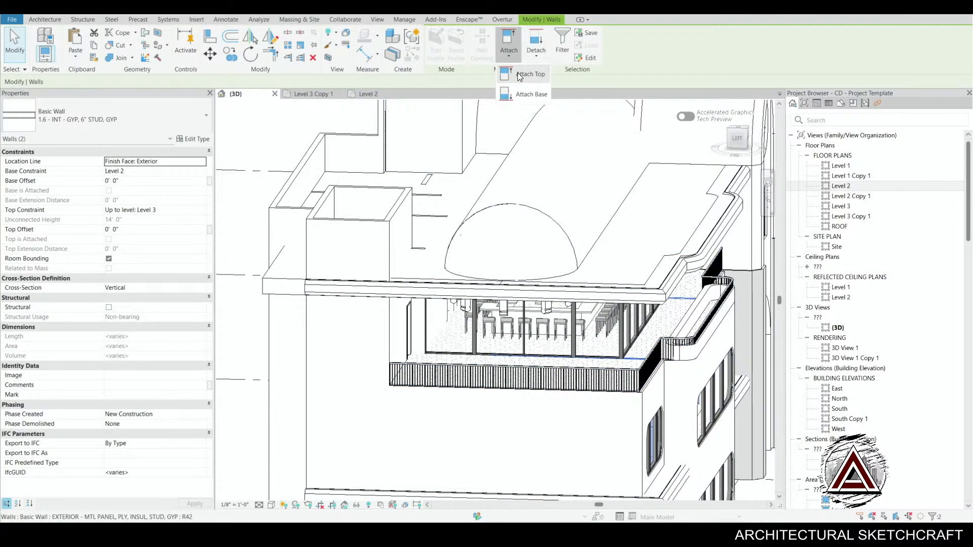
{"action": "key", "text": "Escape"}
{"action": "left_click", "coordinate": [607, 359]}
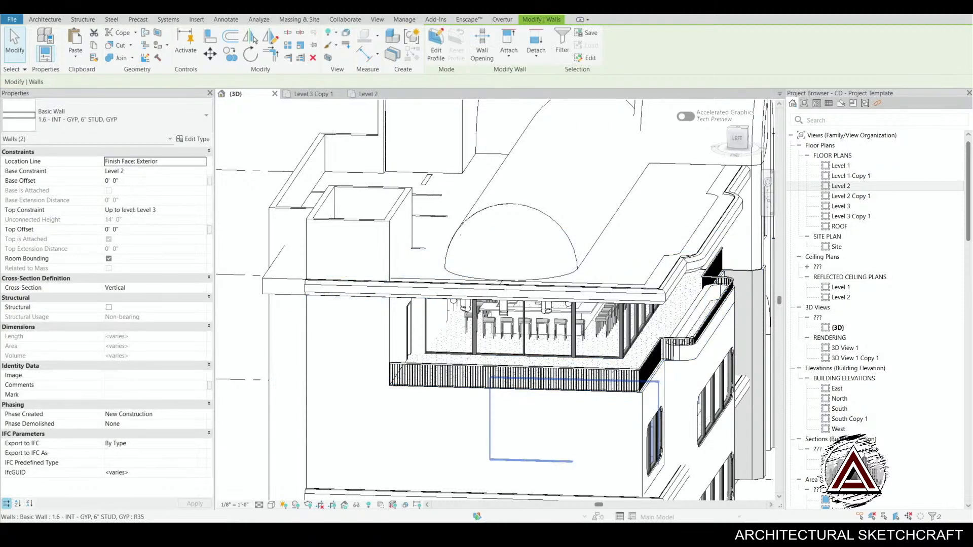
{"action": "key", "text": "Escape"}
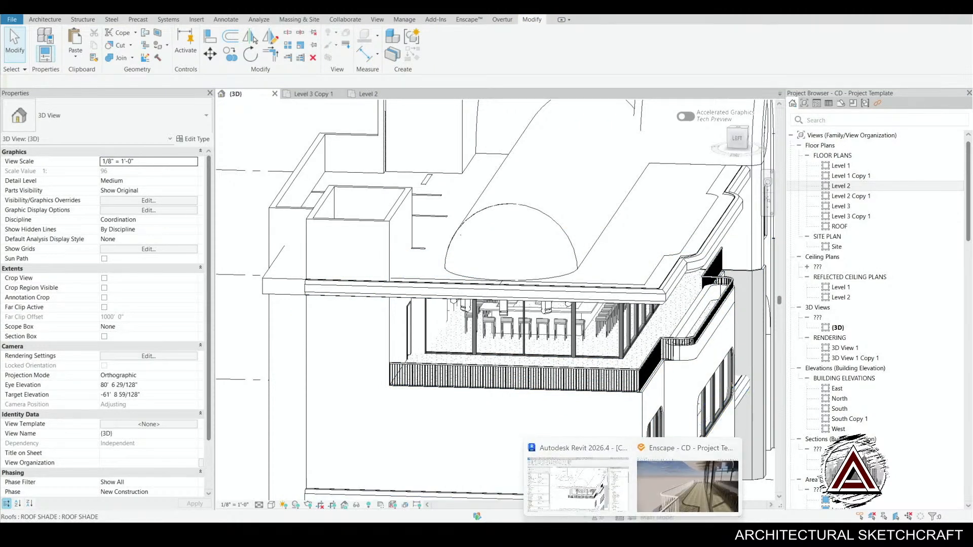
- Switch to Enscape and examine the planter strip enclosed by the low walls along the terrace railing from both directions
{"action": "left_click", "coordinate": [697, 476]}
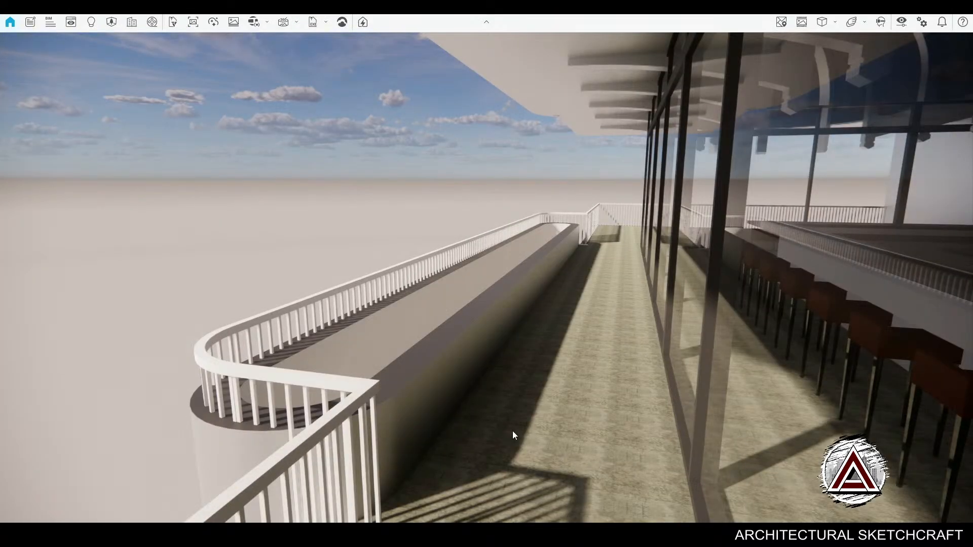
{"action": "key", "text": "w"}
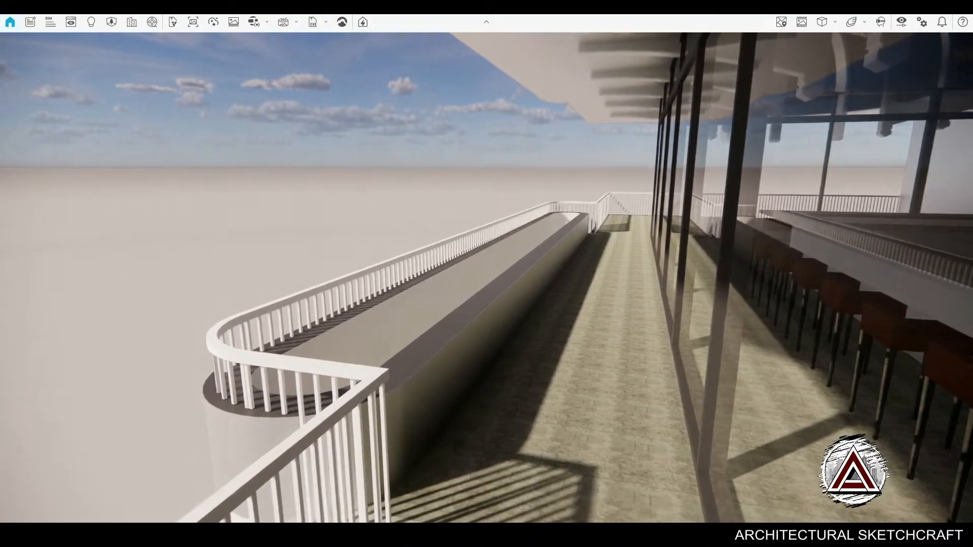
{"action": "key", "text": "w"}
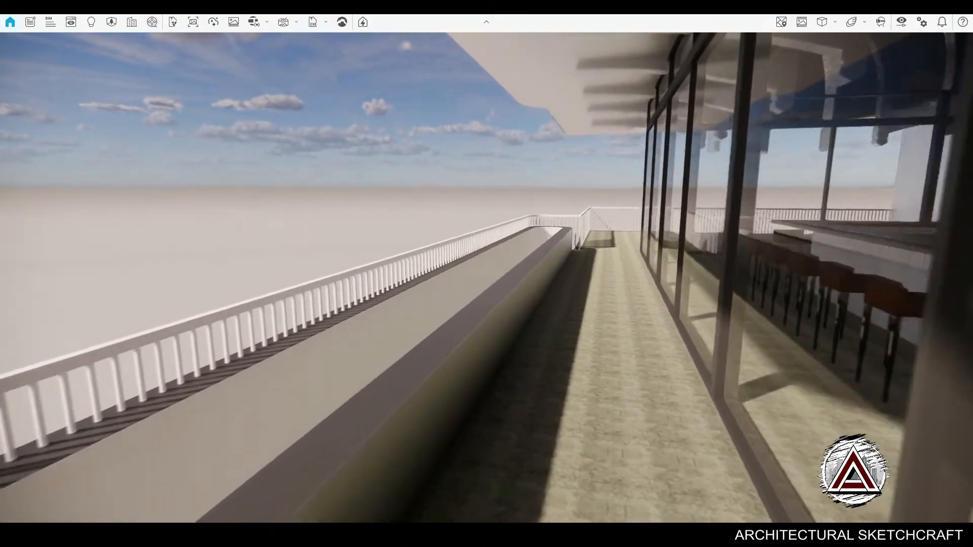
{"action": "left_click_drag", "start_coordinate": [513, 429], "coordinate": [132, 436]}
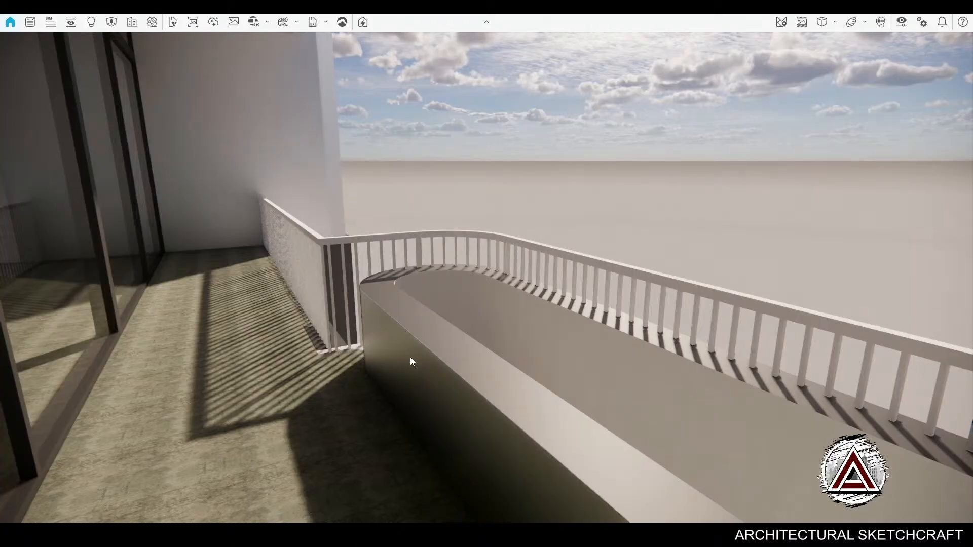
{"action": "middle_click_drag", "start_coordinate": [418, 390], "coordinate": [355, 416]}
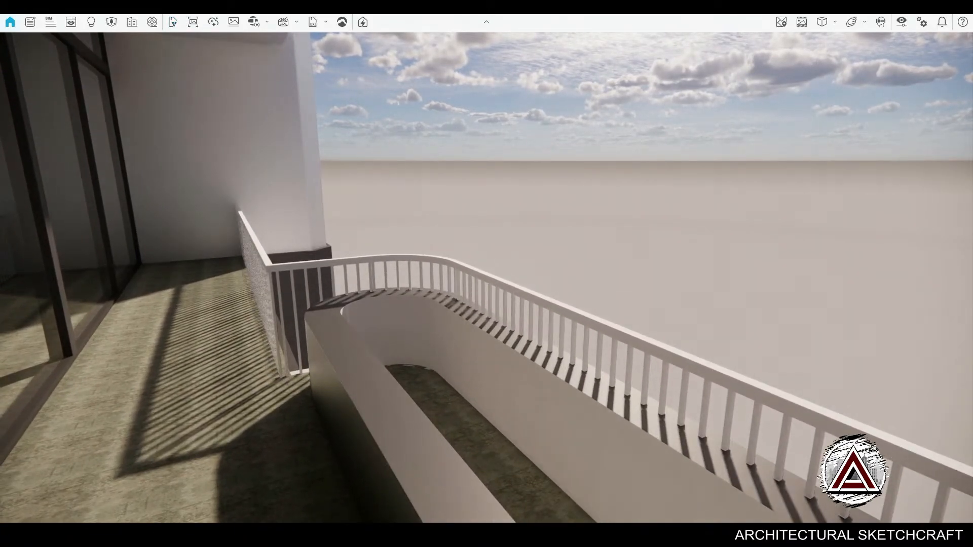
{"action": "left_click_drag", "start_coordinate": [464, 376], "coordinate": [842, 421]}
{"action": "mouse_move", "coordinate": [462, 380]}
{"action": "right_mouse_down"}
{"action": "mouse_move", "coordinate": [406, 446]}
{"action": "mouse_move", "coordinate": [436, 476]}
{"action": "mouse_move", "coordinate": [463, 380]}
{"action": "right_mouse_up"}
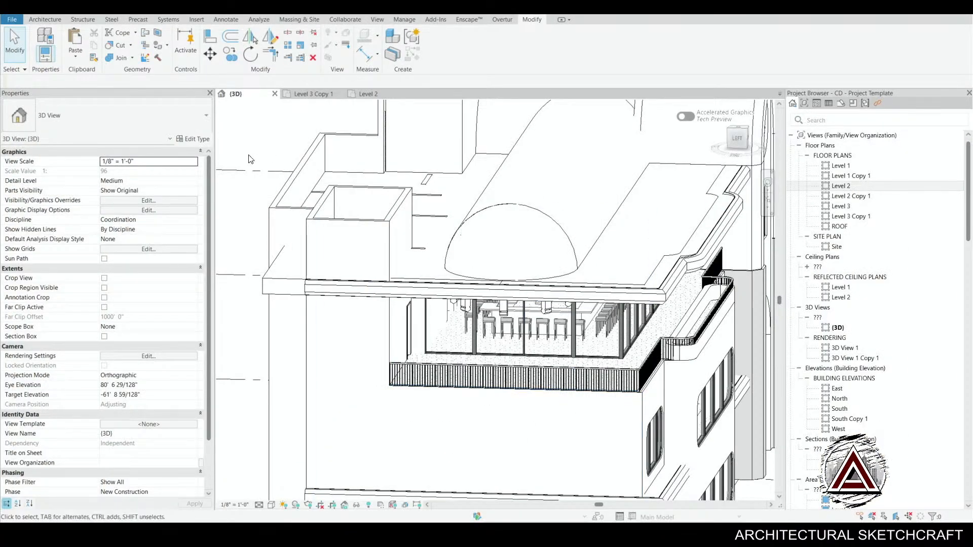
- In the Level 3 Copy 1 plan, start a MATERIAL - 2" COUNTER TOP floor with straight boundary lines offset 6" beyond both faces of the mirrored long wall
{"action": "left_click", "coordinate": [311, 94]}
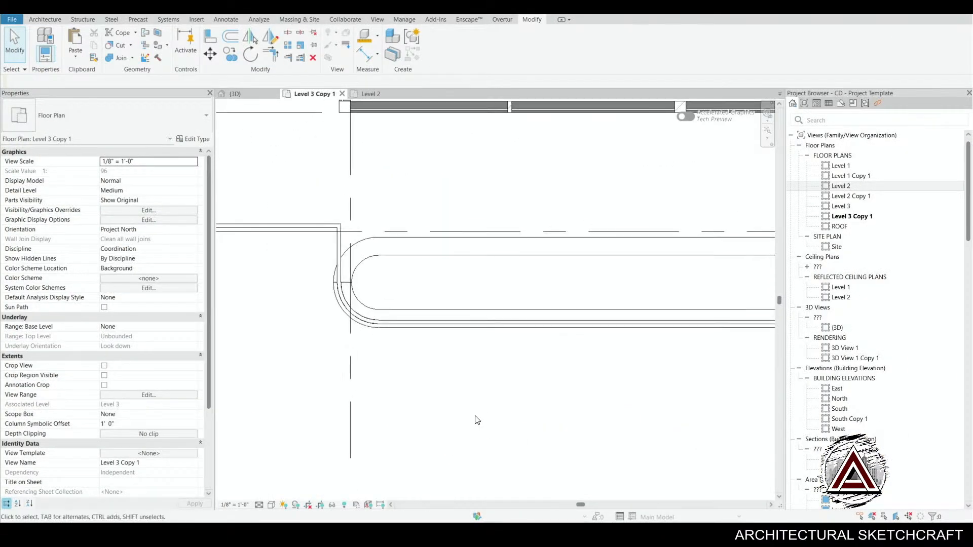
{"action": "left_click", "coordinate": [565, 170]}
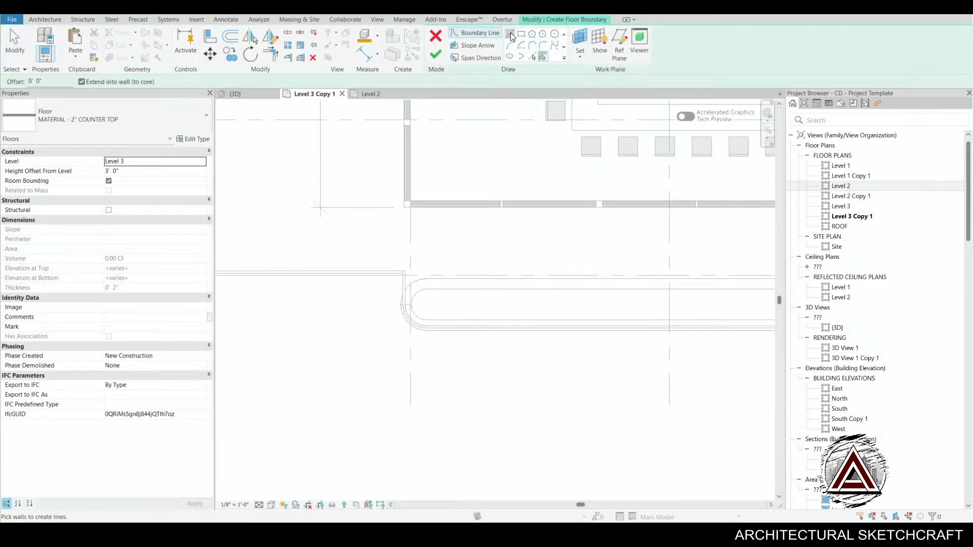
{"action": "left_click", "coordinate": [510, 33]}
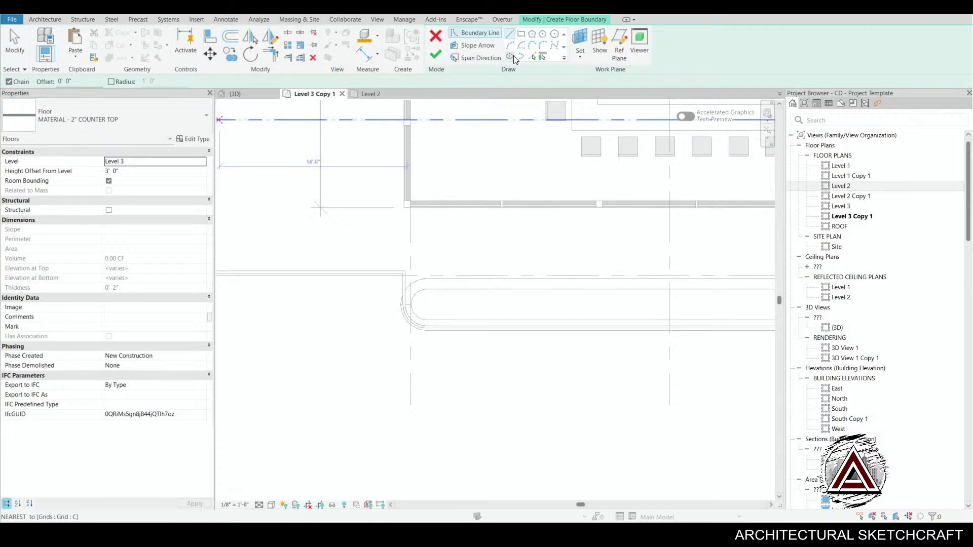
{"action": "left_click", "coordinate": [533, 57]}
{"action": "left_click", "coordinate": [58, 81]}
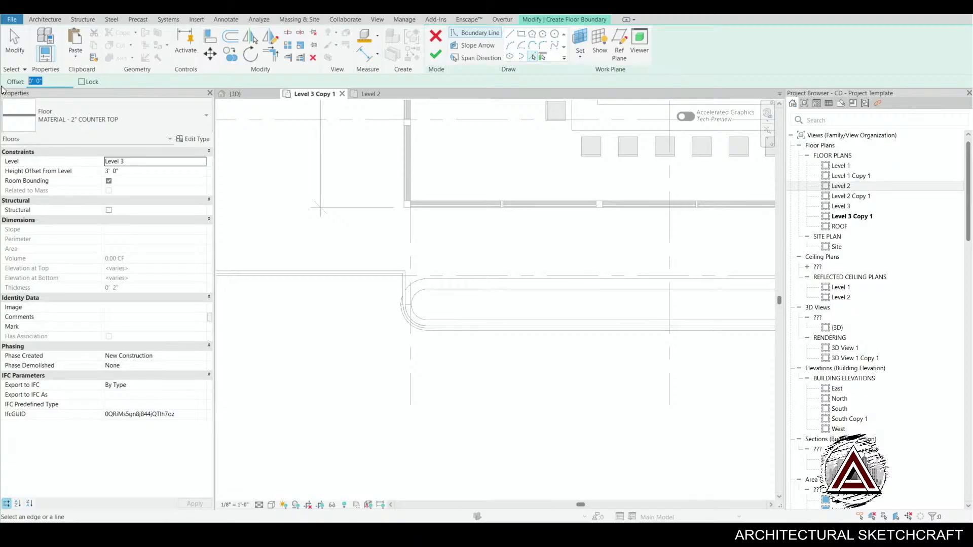
{"action": "type", "text": "6"}
{"action": "left_click", "coordinate": [599, 281]}
{"action": "scroll", "coordinate": [419, 304], "scroll_direction": "up", "scroll_amount": 2}
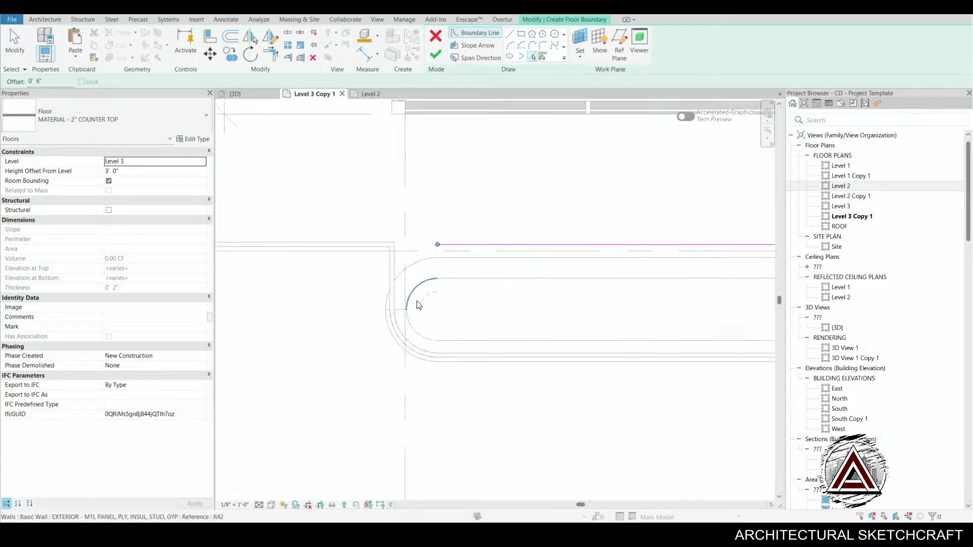
{"action": "middle_click_drag", "start_coordinate": [443, 345], "coordinate": [437, 350]}
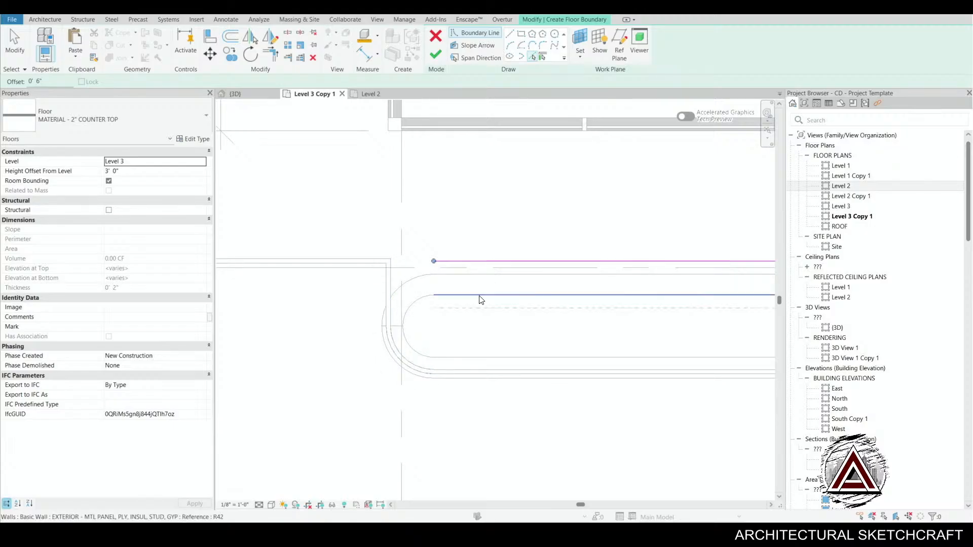
{"action": "left_click", "coordinate": [482, 299]}
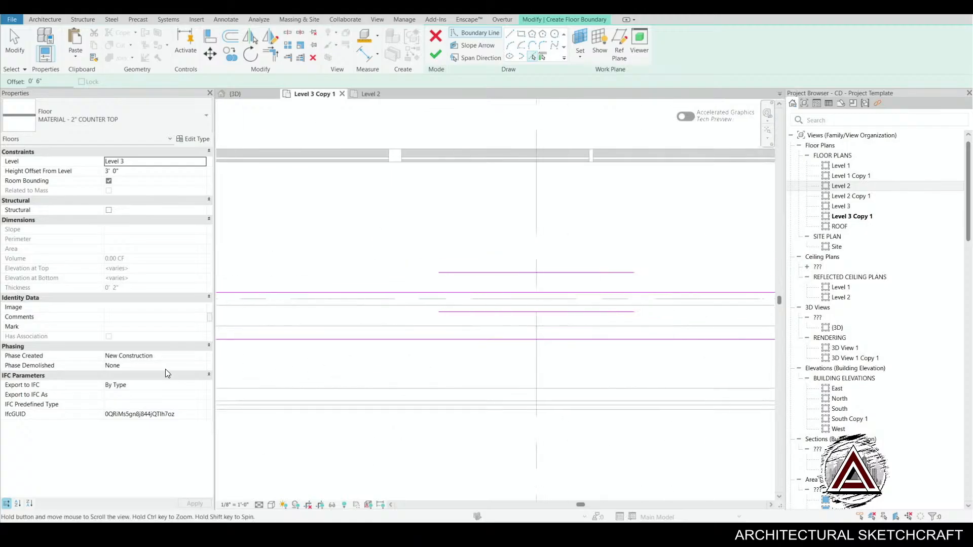
- Add boundary arcs offset 6" outside the mirrored wall's curved corners at both ends of the bay
{"action": "middle_click_drag", "start_coordinate": [398, 374], "coordinate": [641, 267]}
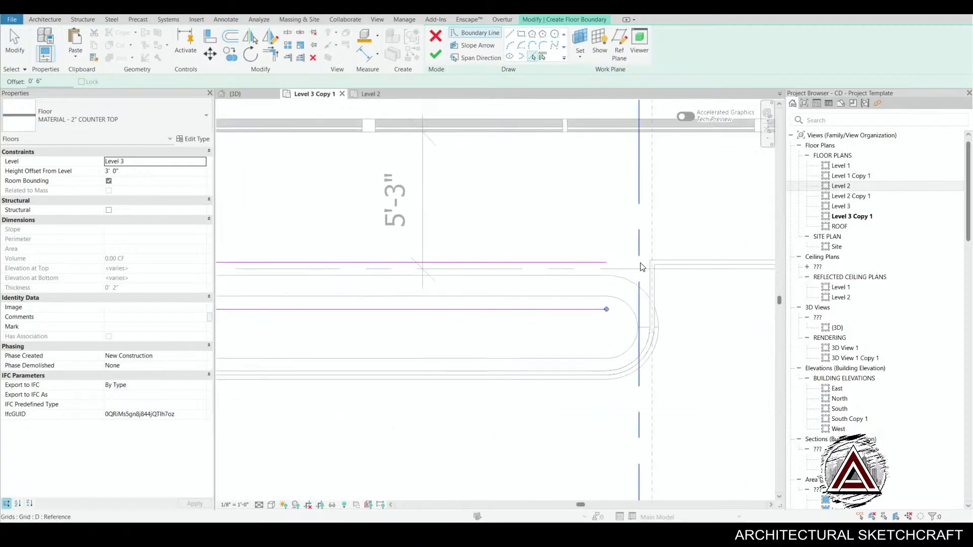
{"action": "middle_click_drag", "start_coordinate": [491, 380], "coordinate": [649, 378]}
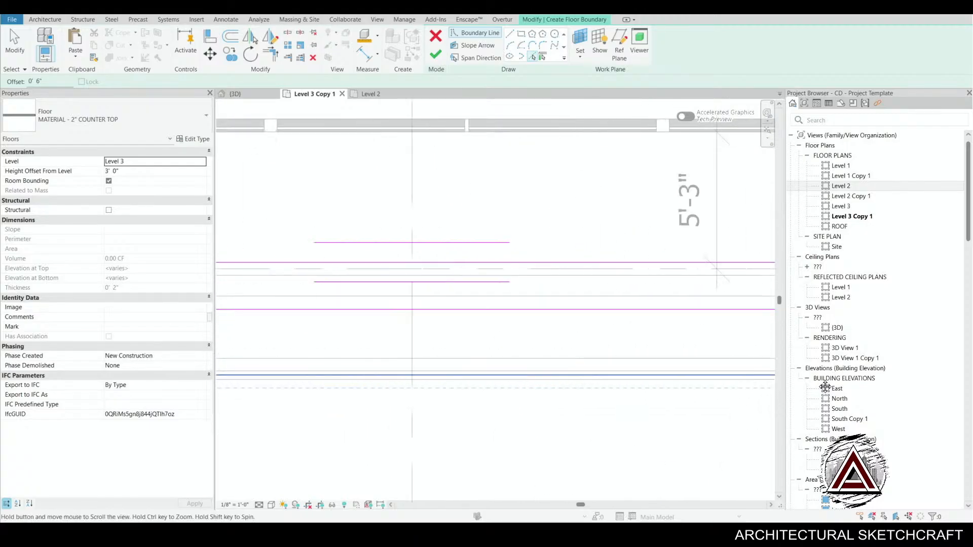
{"action": "middle_click_drag", "start_coordinate": [319, 391], "coordinate": [672, 371]}
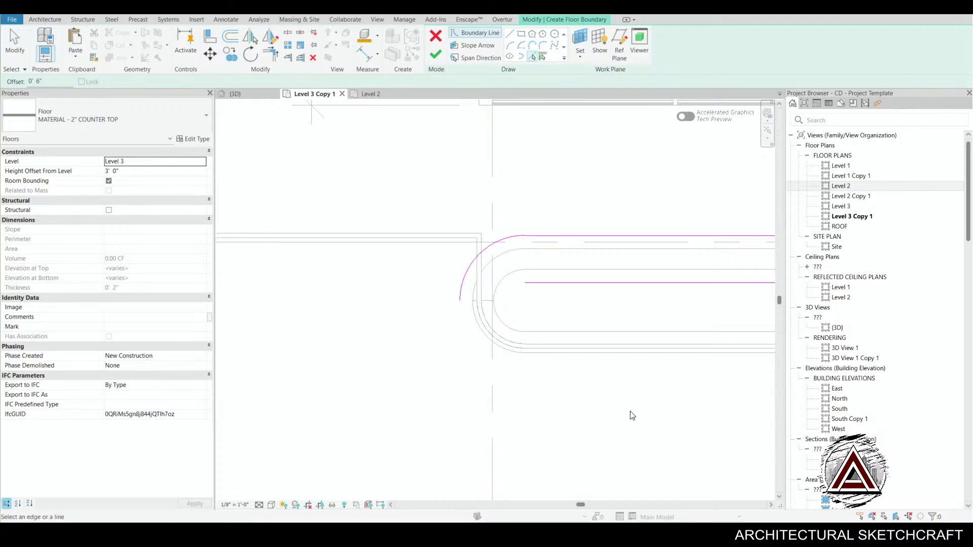
{"action": "key", "text": "Escape"}
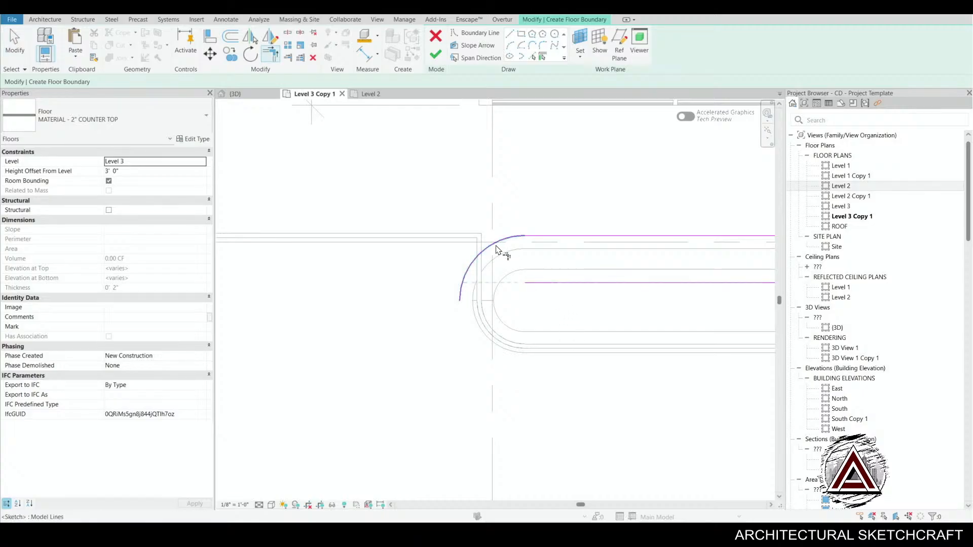
- Trim the end arcs to the front boundary line and set the floor's height offset from Level 3 to 1' 8"
{"action": "mouse_move", "coordinate": [500, 256]}
{"action": "middle_mouse_down"}
{"action": "mouse_move", "coordinate": [385, 238]}
{"action": "mouse_move", "coordinate": [712, 232]}
{"action": "middle_mouse_up"}
{"action": "key", "text": "t"}
{"action": "key", "text": "r"}
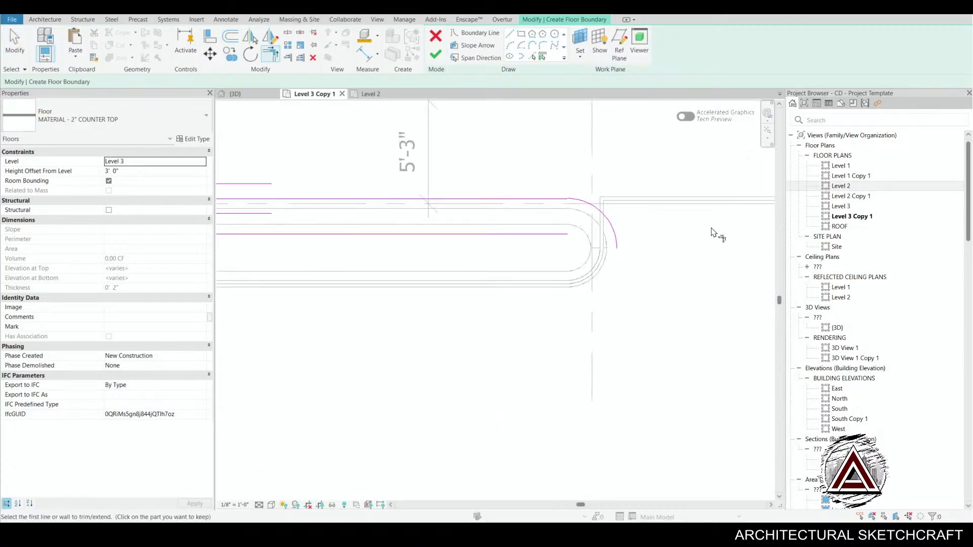
{"action": "left_click", "coordinate": [604, 219]}
{"action": "left_click", "coordinate": [542, 235]}
{"action": "middle_click_drag", "start_coordinate": [386, 286], "coordinate": [504, 314]}
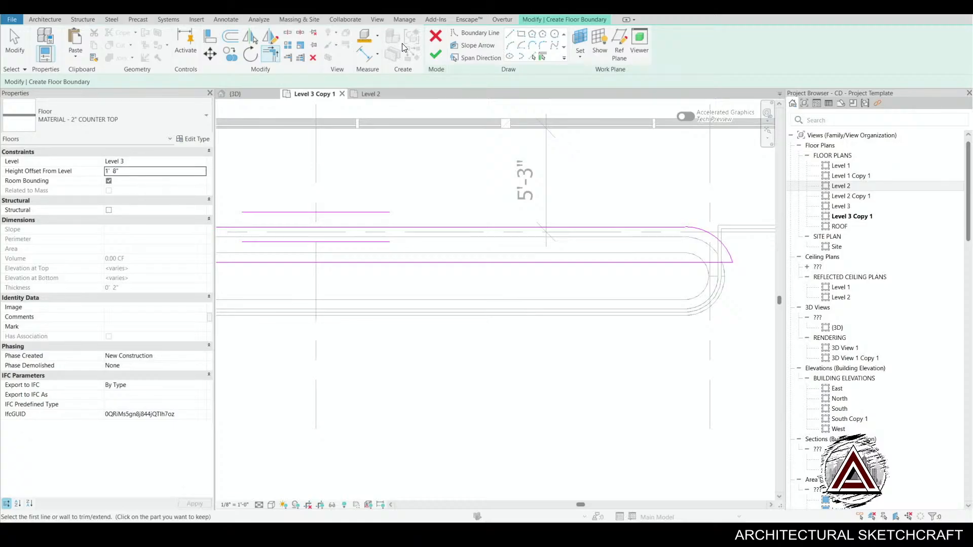
- Pull the lower ends of both boundary arcs inward to the bay's outer wall edge and finish the counter-top floor
{"action": "scroll", "coordinate": [720, 260], "scroll_direction": "up", "scroll_amount": 3}
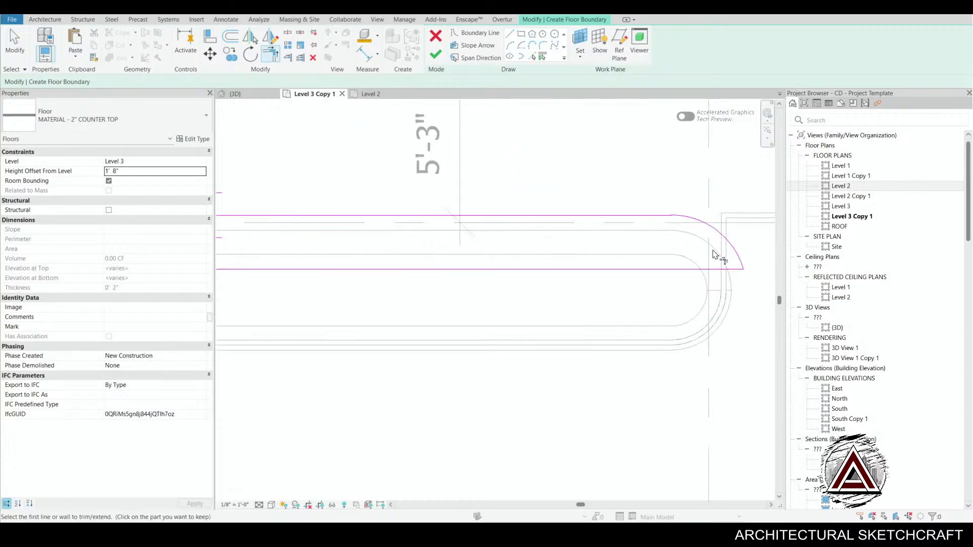
{"action": "scroll", "coordinate": [748, 271], "scroll_direction": "up", "scroll_amount": 2}
{"action": "left_click_drag", "start_coordinate": [751, 278], "coordinate": [717, 273]}
{"action": "scroll", "coordinate": [659, 279], "scroll_direction": "down", "scroll_amount": 3}
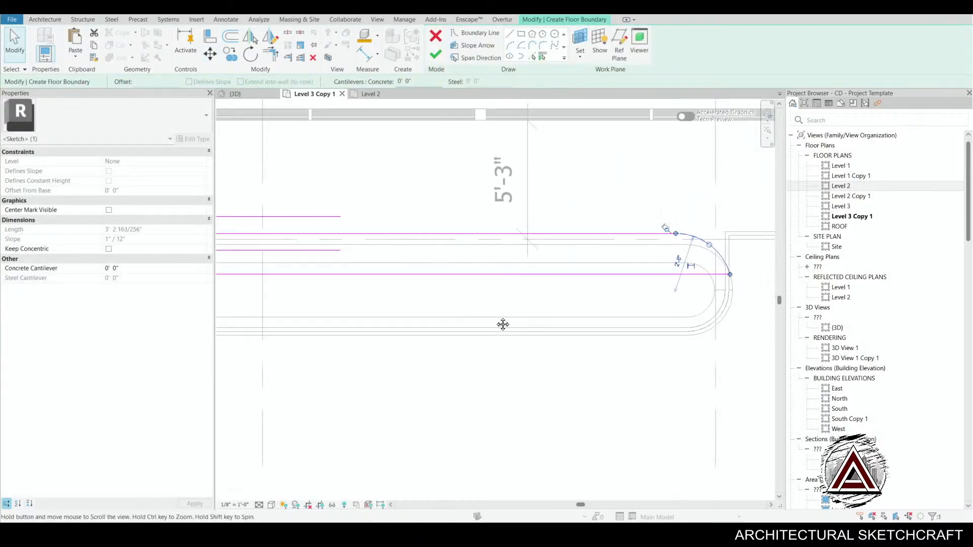
{"action": "middle_click_drag", "start_coordinate": [391, 335], "coordinate": [620, 330]}
{"action": "left_click", "coordinate": [358, 238]}
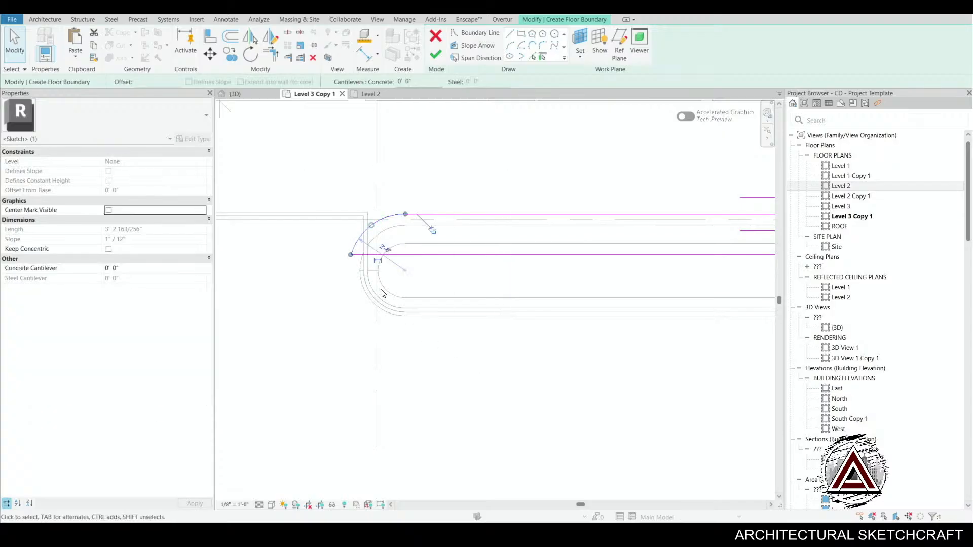
{"action": "scroll", "coordinate": [361, 271], "scroll_direction": "up", "scroll_amount": 1}
{"action": "left_click_drag", "start_coordinate": [353, 255], "coordinate": [367, 258]}
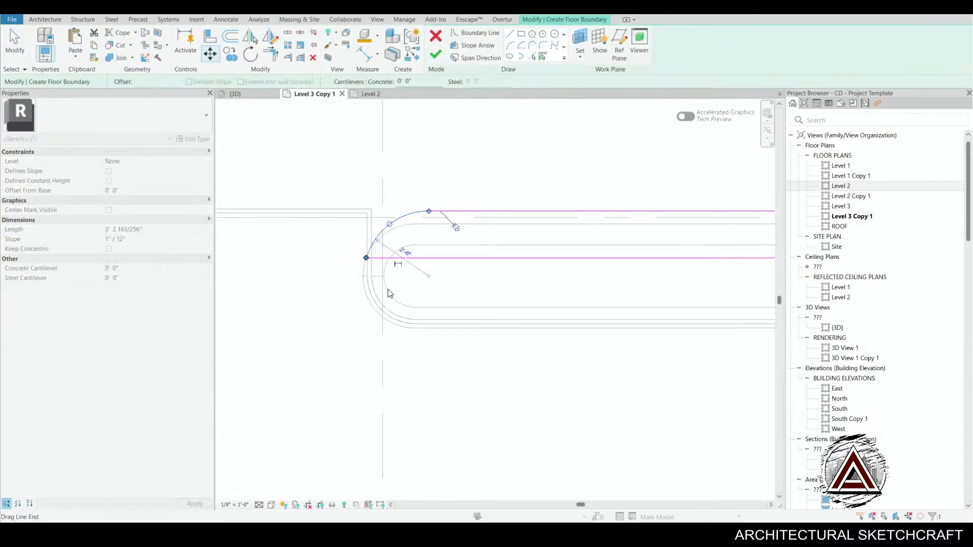
{"action": "left_click", "coordinate": [617, 412]}
{"action": "left_click", "coordinate": [435, 54]}
{"action": "scroll", "coordinate": [532, 417], "scroll_direction": "down", "scroll_amount": 2}
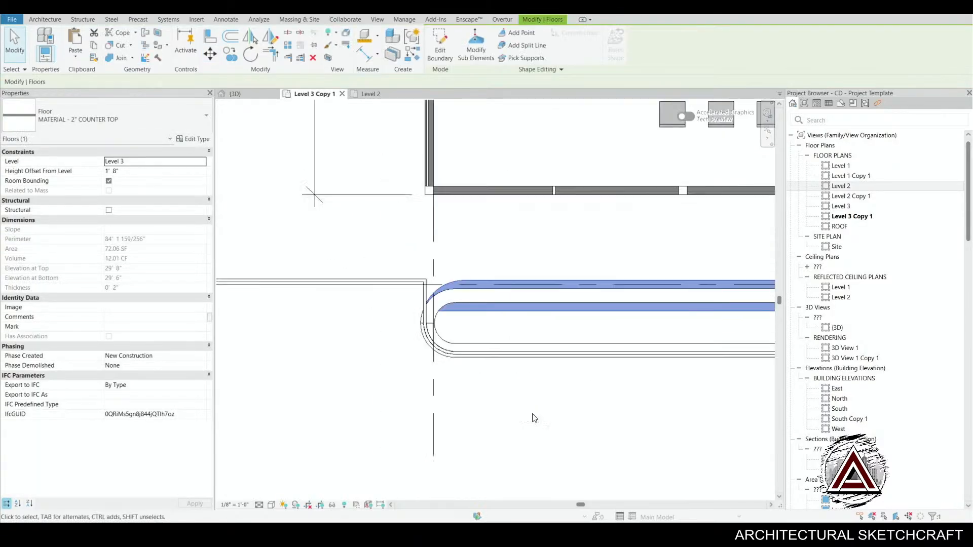
{"action": "left_click", "coordinate": [595, 408]}
- Check the new counter-top floor against the bay in the 3D view and the Level 3 Copy 1 plan
{"action": "left_click", "coordinate": [235, 94]}
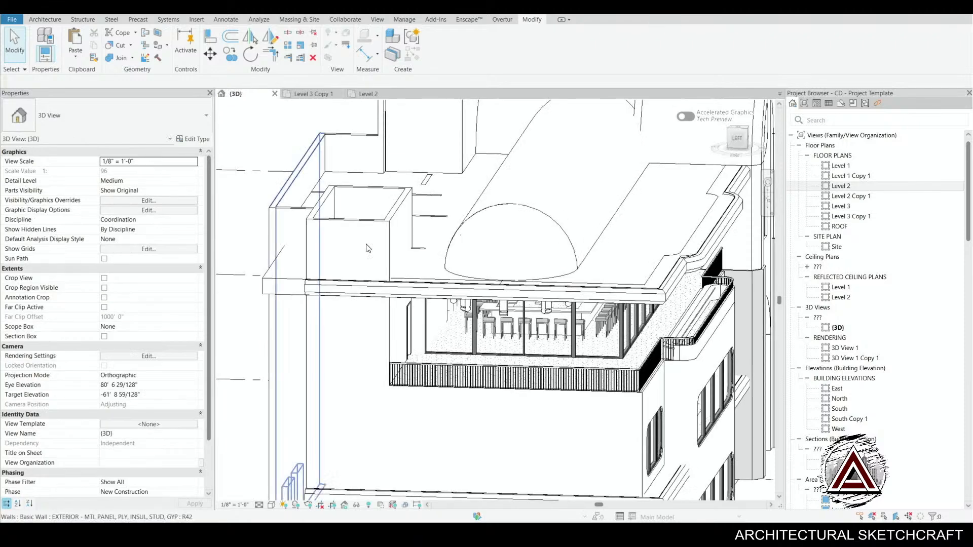
{"action": "middle_click_drag", "start_coordinate": [608, 459], "coordinate": [570, 428]}
{"action": "left_click", "coordinate": [318, 95]}
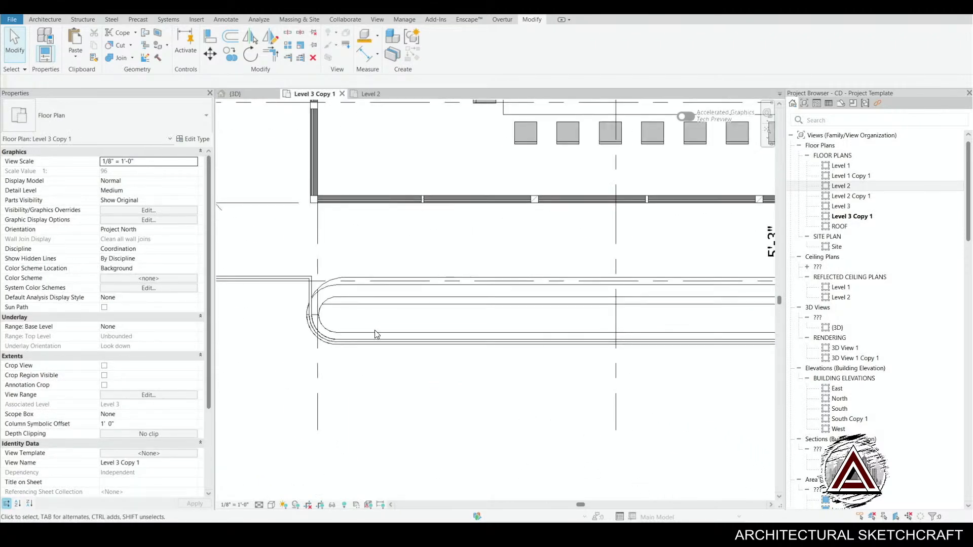
{"action": "left_click", "coordinate": [250, 98]}
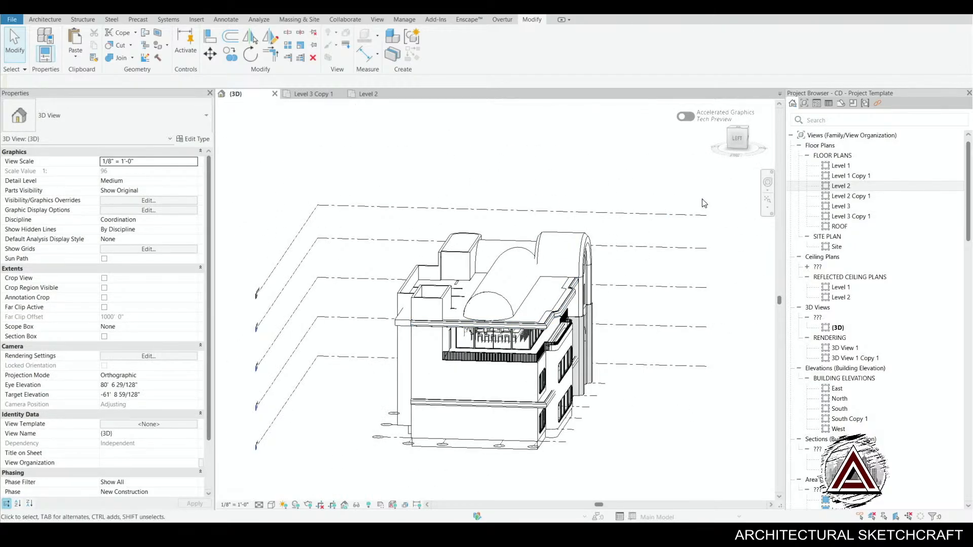
{"action": "left_click", "coordinate": [850, 217]}
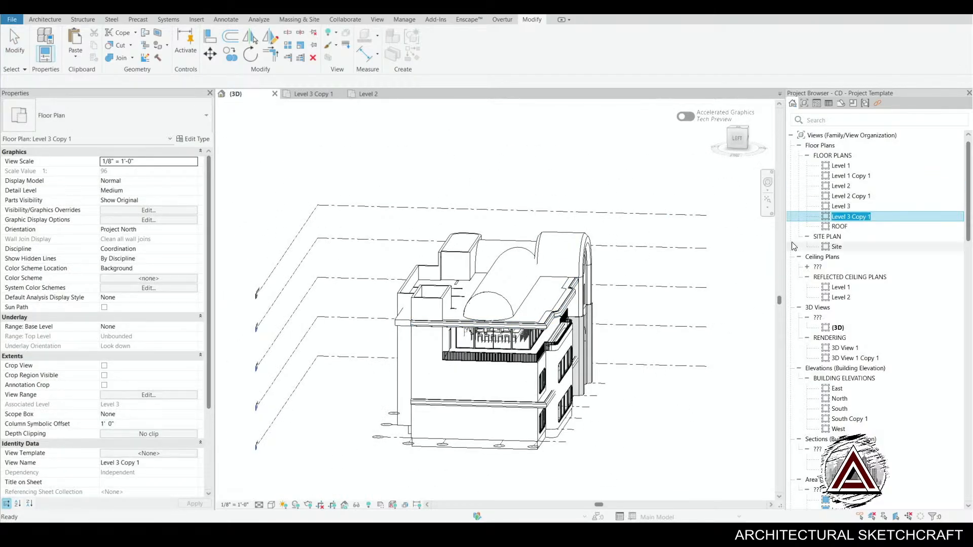
- Compare the Level 3 Copy 1 plan with the 3D view, and inspect the bay's counter top in the Enscape rendering
{"action": "double_click", "coordinate": [844, 218]}
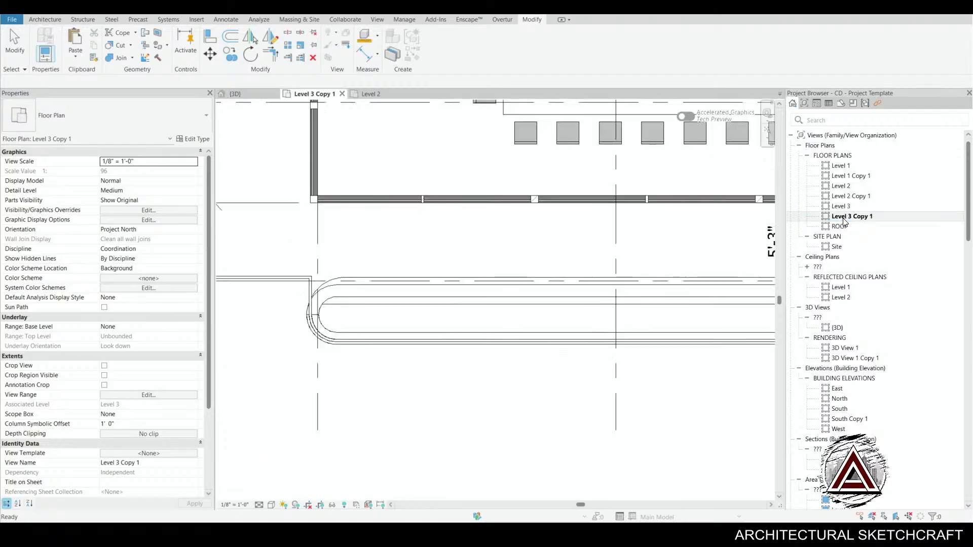
{"action": "left_click", "coordinate": [234, 94]}
{"action": "middle_click_drag", "start_coordinate": [636, 461], "coordinate": [574, 444]}
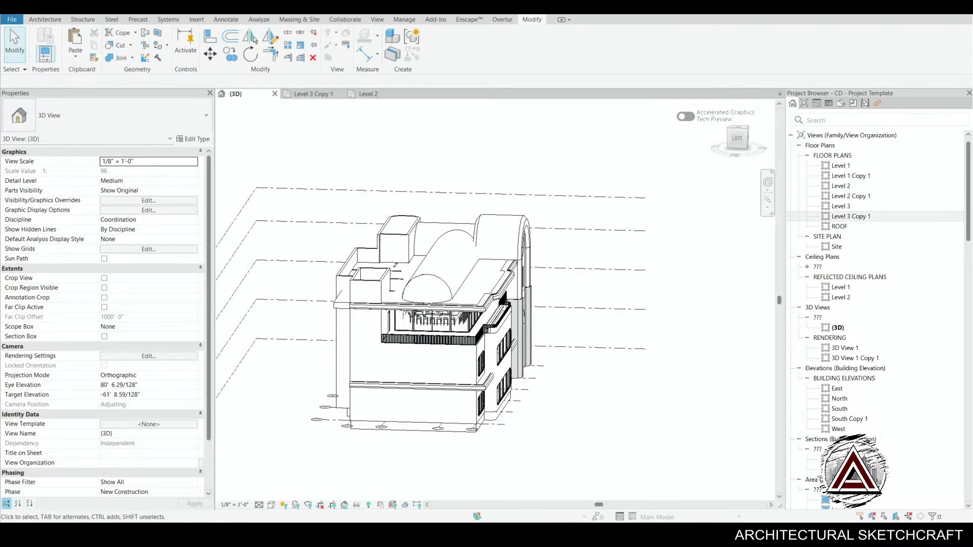
{"action": "left_click", "coordinate": [698, 506]}
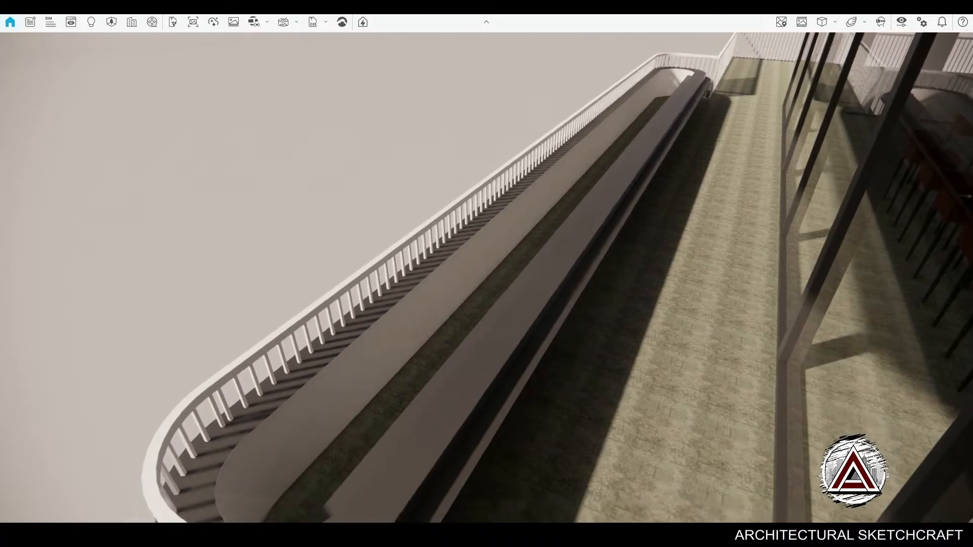
{"action": "mouse_move", "coordinate": [576, 422]}
{"action": "right_mouse_down"}
{"action": "mouse_move", "coordinate": [576, 355]}
{"action": "mouse_move", "coordinate": [577, 431]}
{"action": "mouse_move", "coordinate": [577, 421]}
{"action": "right_mouse_up"}
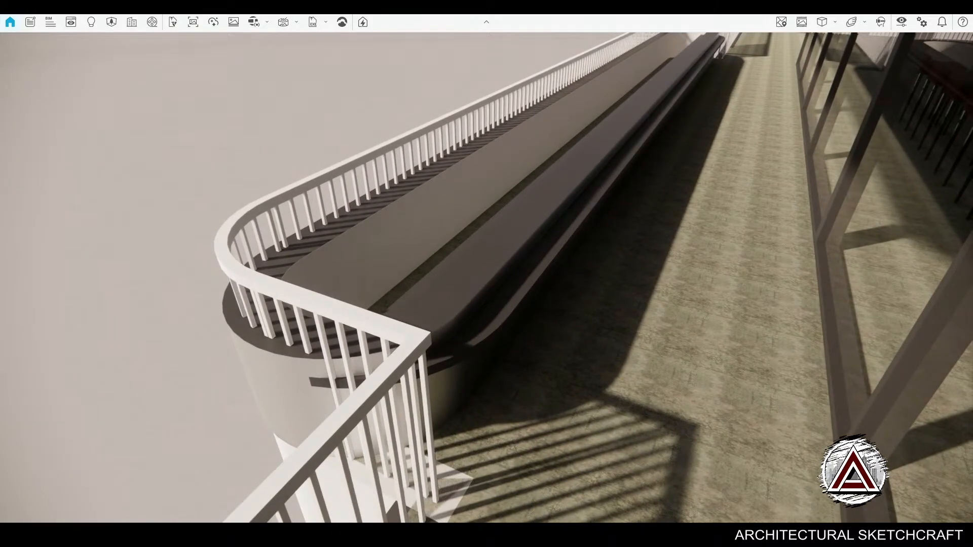
{"action": "left_click", "coordinate": [915, 7]}
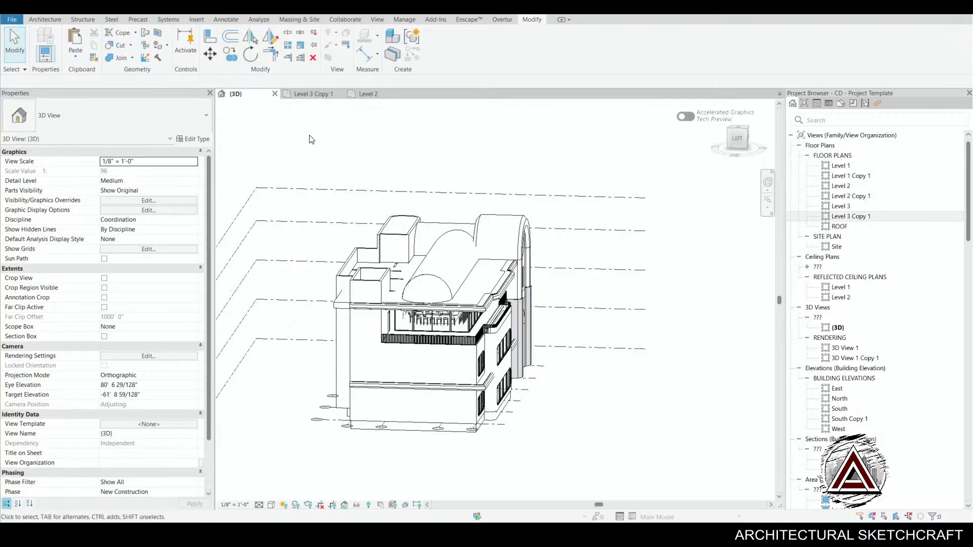
- In the Level 3 Copy 1 plan, attach the tops of the straight inner low wall and its two curved end walls to the counter-top floor
{"action": "left_click", "coordinate": [329, 97]}
{"action": "left_click", "coordinate": [332, 302]}
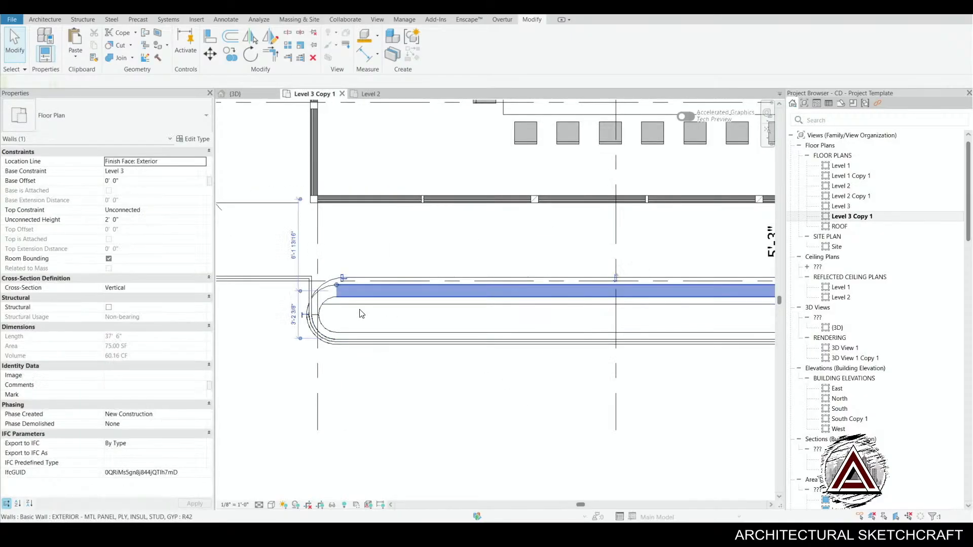
{"action": "left_click", "coordinate": [330, 299], "text": "ctrl"}
{"action": "middle_click_drag", "start_coordinate": [551, 372], "coordinate": [159, 339]}
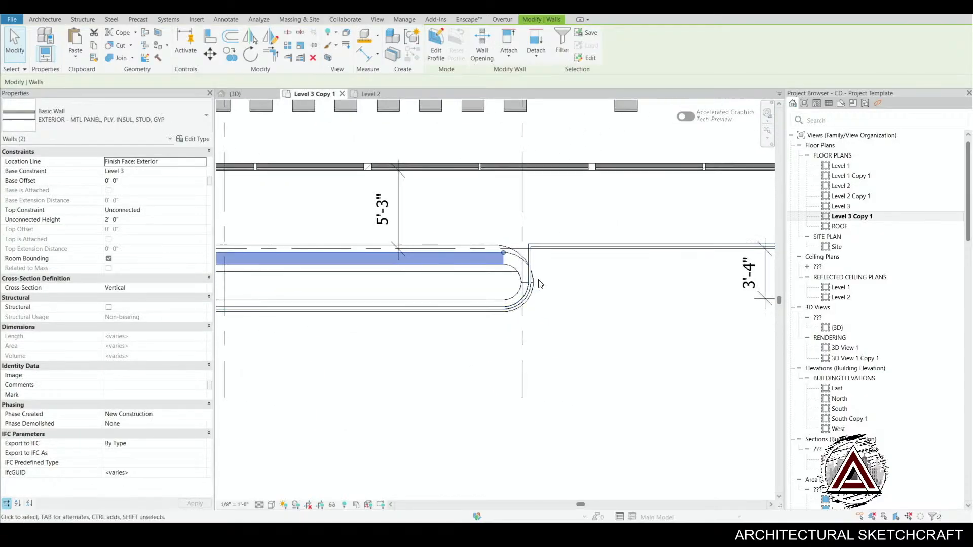
{"action": "left_click", "coordinate": [527, 278], "text": "ctrl"}
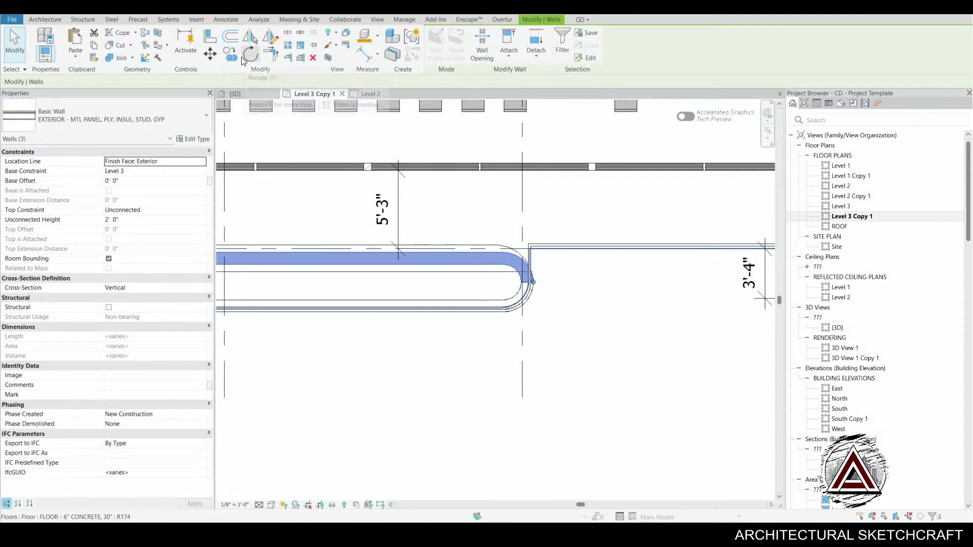
{"action": "left_click", "coordinate": [508, 40]}
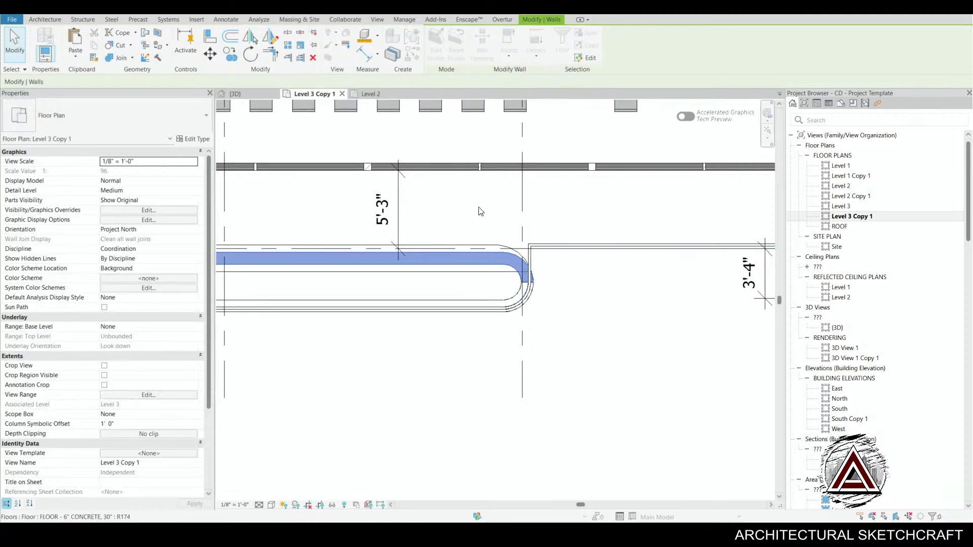
{"action": "left_click", "coordinate": [467, 246]}
{"action": "middle_click_drag", "start_coordinate": [414, 375], "coordinate": [573, 375]}
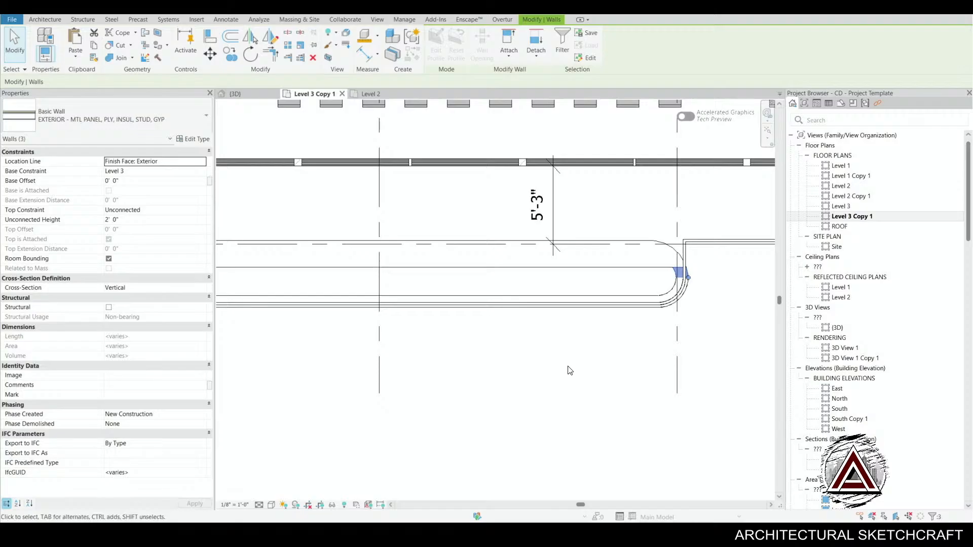
{"action": "left_click", "coordinate": [570, 371]}
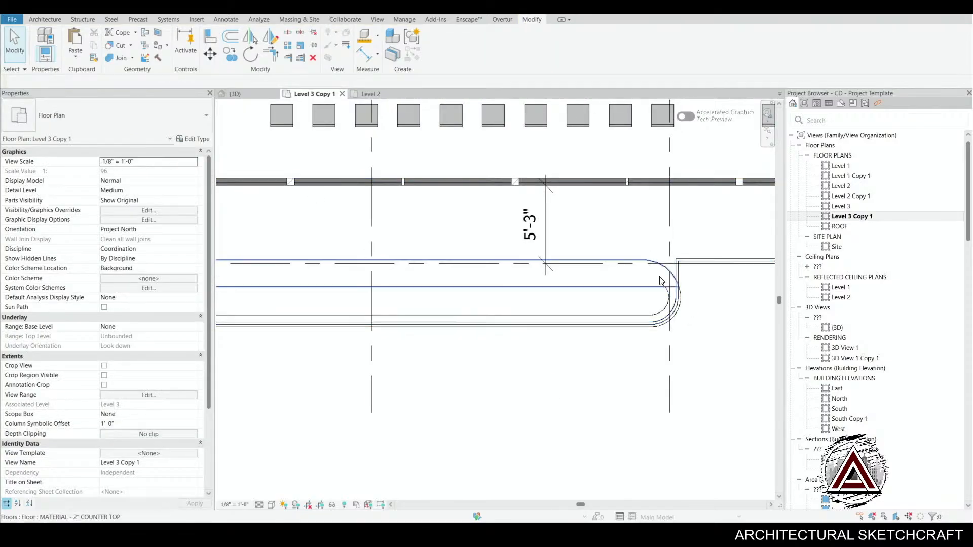
- Edit the boundary of the MATERIAL - 2" COUNTER TOP floor and delete the arc at the bay's 3'-4" dimension end
{"action": "scroll", "coordinate": [661, 281], "scroll_direction": "up", "scroll_amount": 2}
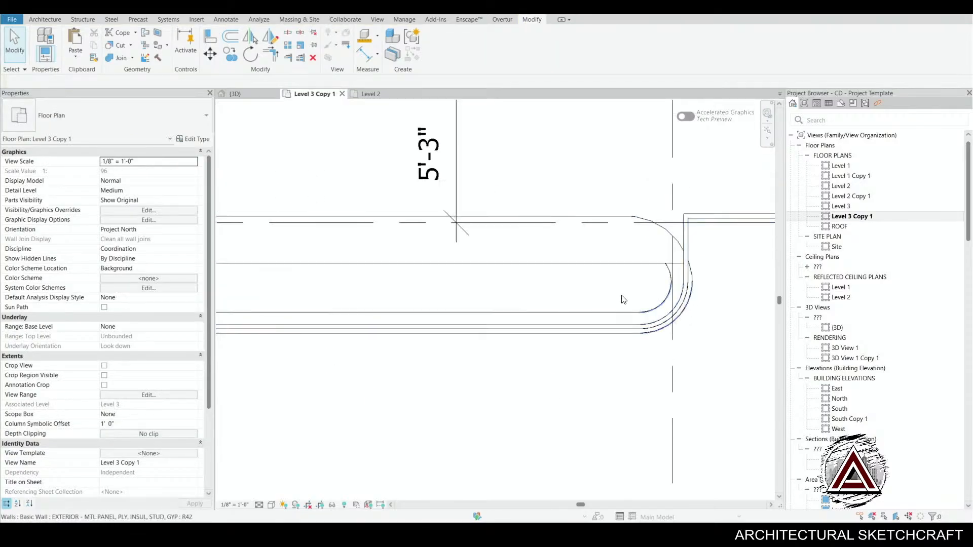
{"action": "left_click", "coordinate": [596, 270]}
{"action": "middle_click_drag", "start_coordinate": [575, 333], "coordinate": [597, 365]}
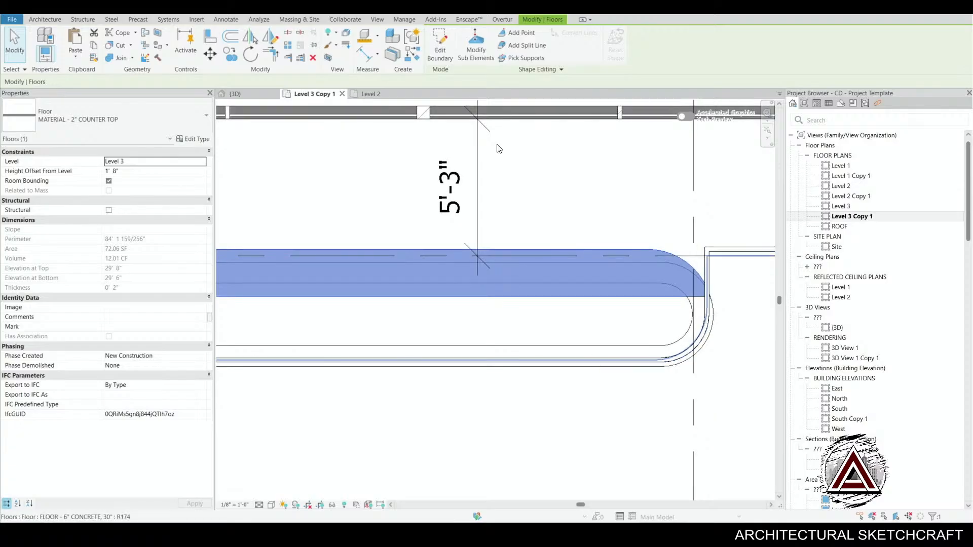
{"action": "left_click", "coordinate": [444, 48]}
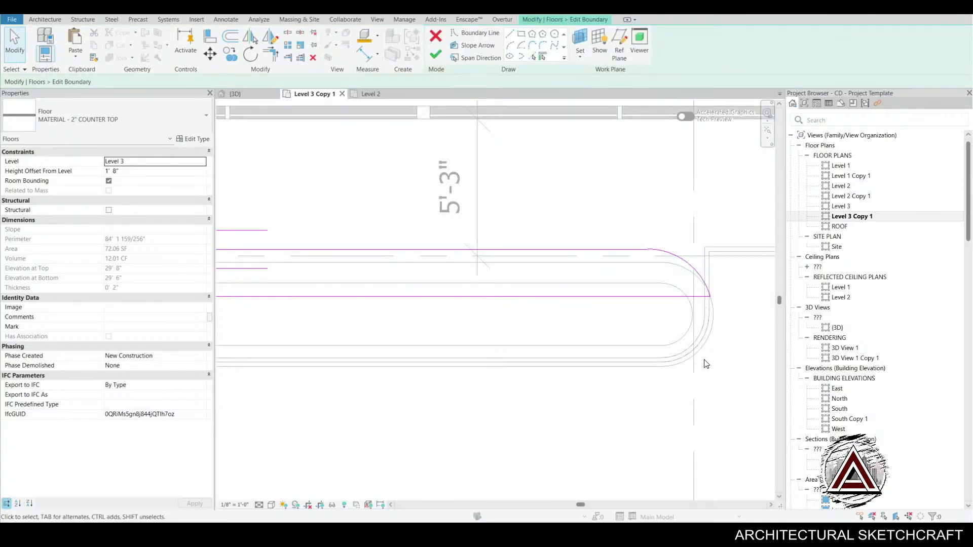
{"action": "middle_click_drag", "start_coordinate": [706, 364], "coordinate": [660, 332]}
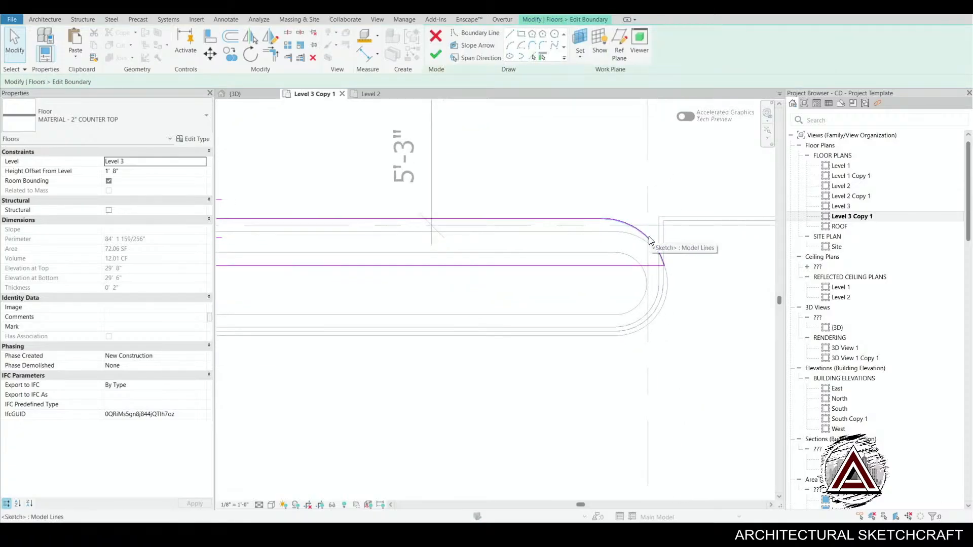
{"action": "left_click", "coordinate": [651, 241]}
{"action": "key", "text": "Delete"}
{"action": "middle_click_drag", "start_coordinate": [630, 265], "coordinate": [623, 259]}
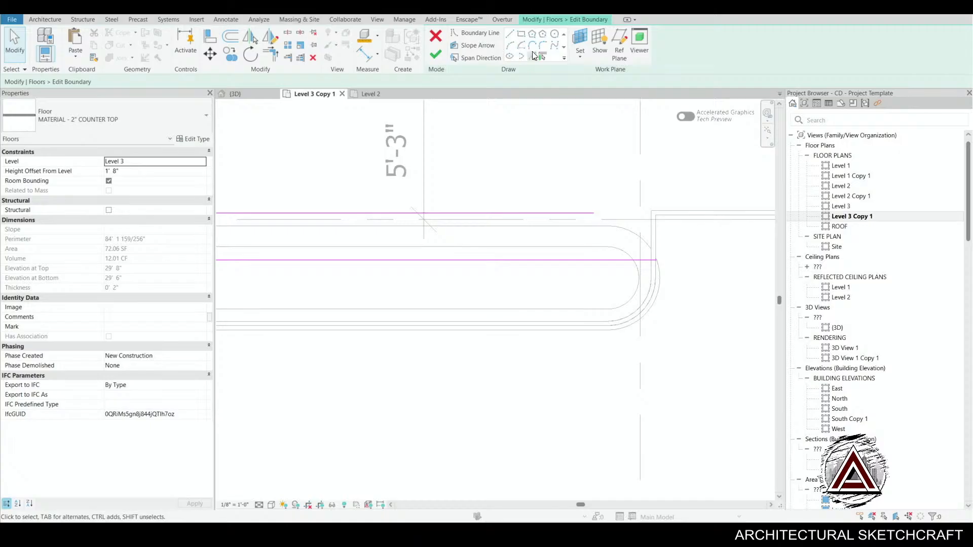
- Pick boundary lines offset 6" outside the curved walls at both ends and the bay's straight outer wall
{"action": "left_click", "coordinate": [532, 56]}
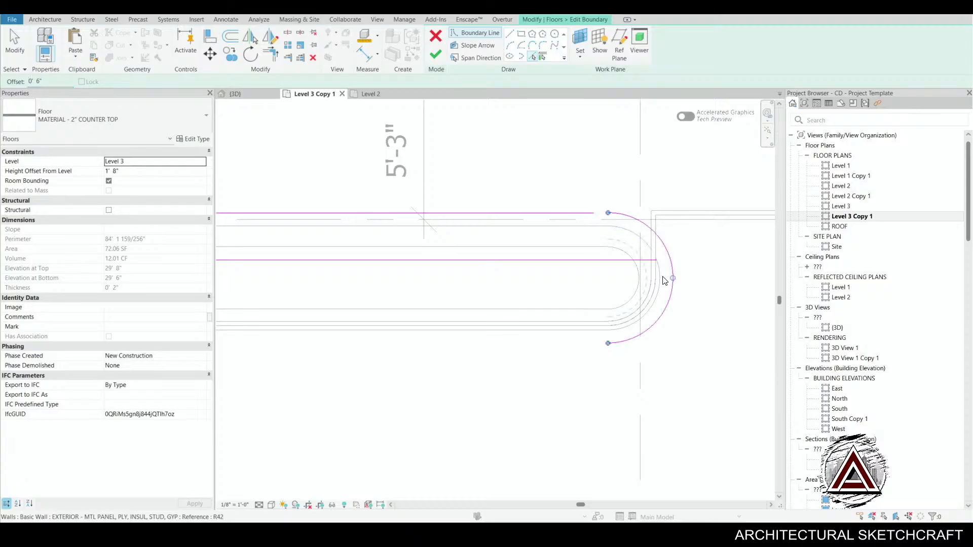
{"action": "middle_click_drag", "start_coordinate": [565, 401], "coordinate": [963, 319]}
{"action": "middle_click_drag", "start_coordinate": [515, 406], "coordinate": [644, 444]}
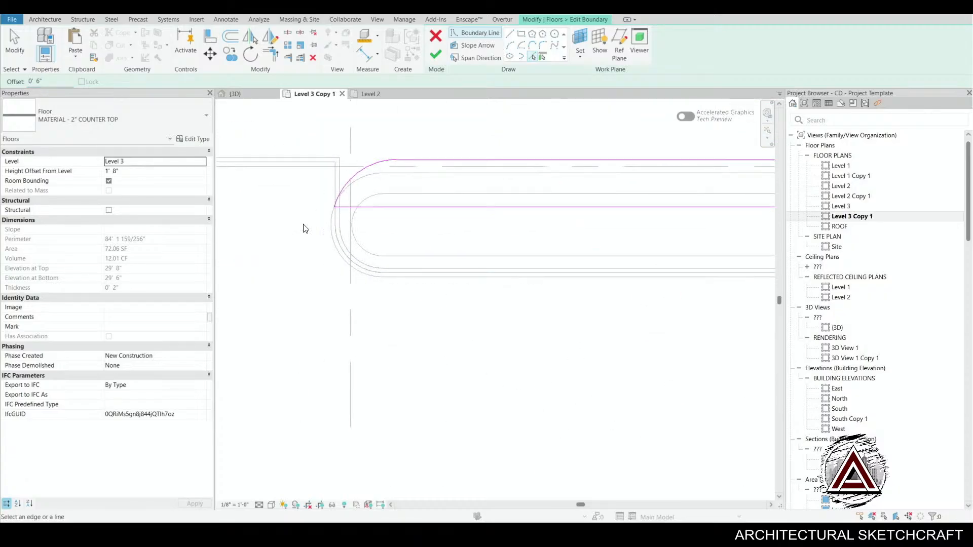
{"action": "left_click", "coordinate": [327, 218]}
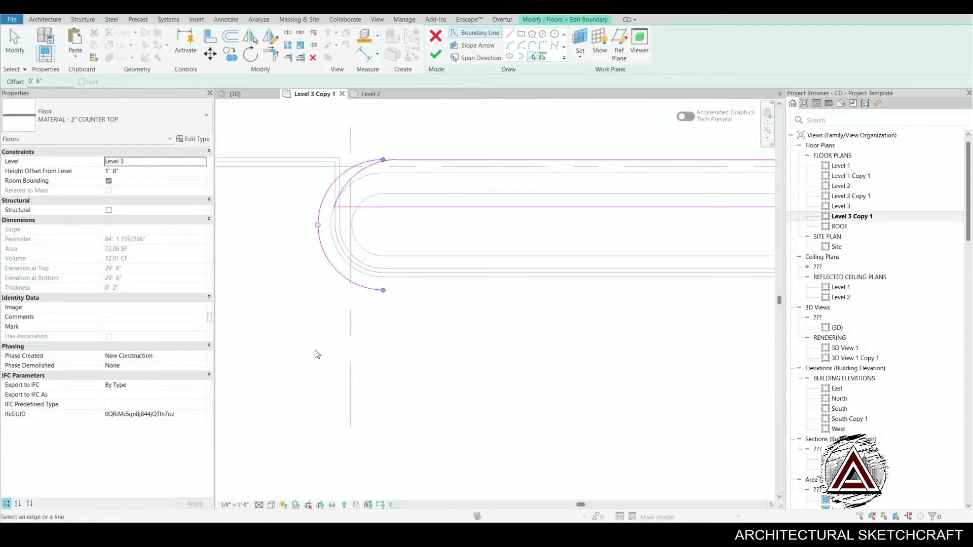
{"action": "left_click", "coordinate": [455, 282]}
{"action": "middle_click_drag", "start_coordinate": [519, 355], "coordinate": [509, 362]}
{"action": "key", "text": "Escape"}
{"action": "middle_click_drag", "start_coordinate": [417, 239], "coordinate": [461, 259]}
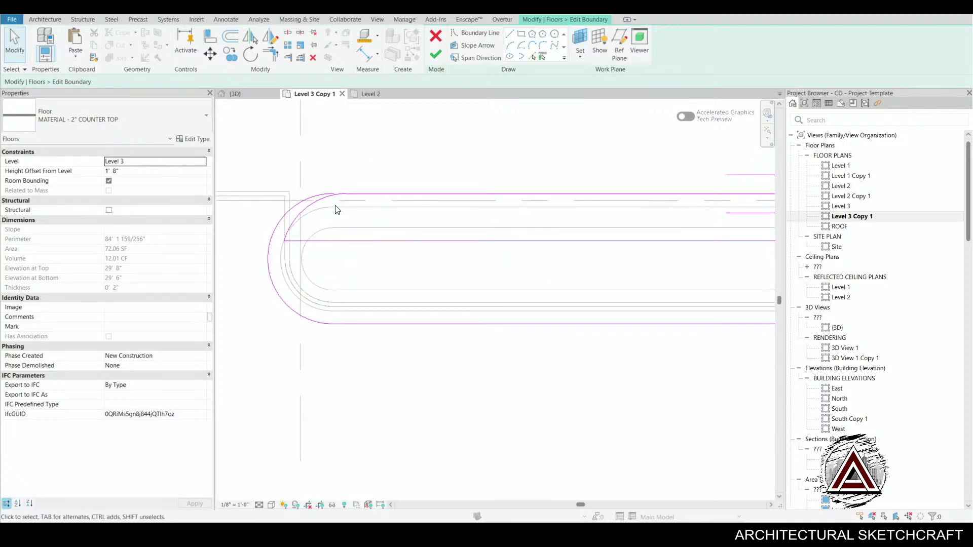
- Pick boundary lines at 0" offset along the low walls' inside faces, both straight runs and the curved ends, to form the inner loop
{"action": "key", "text": "e"}
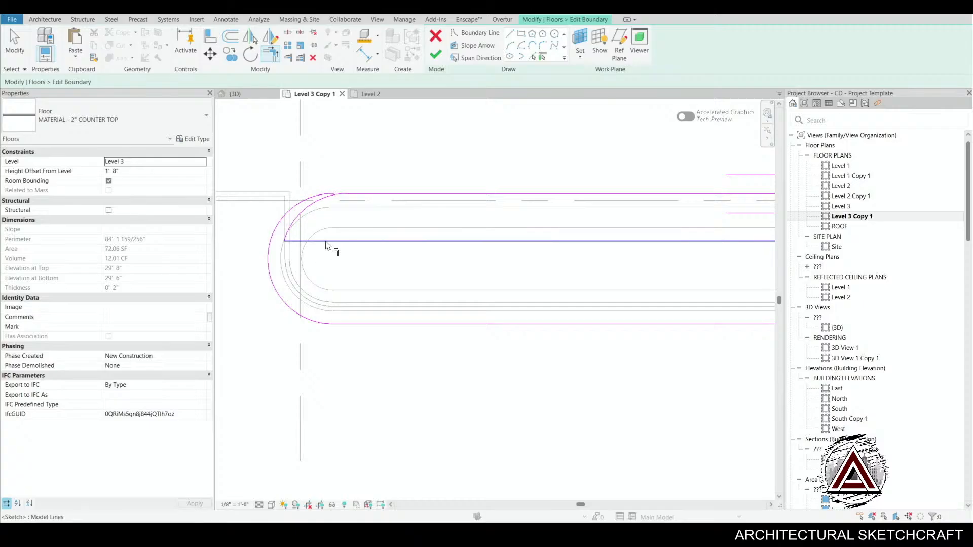
{"action": "key", "text": "Escape"}
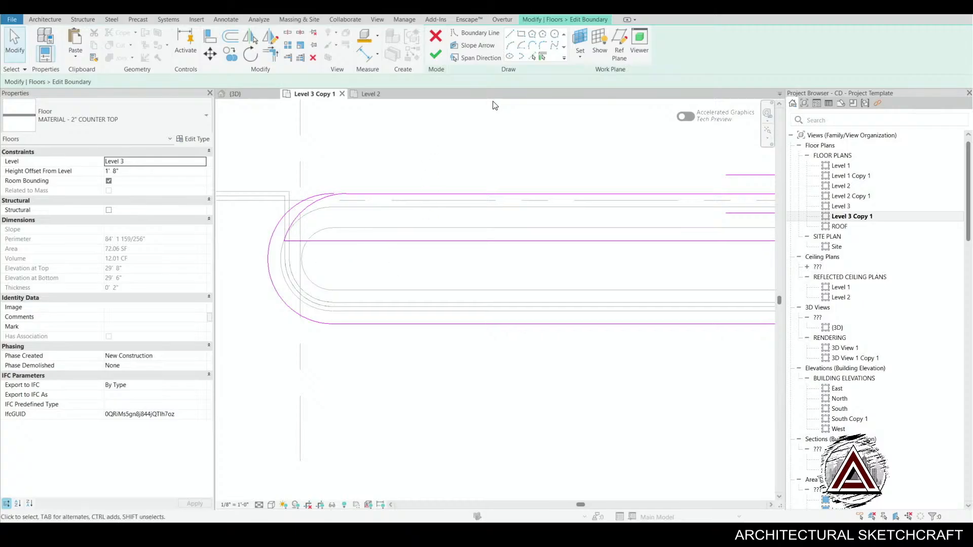
{"action": "left_click", "coordinate": [531, 55]}
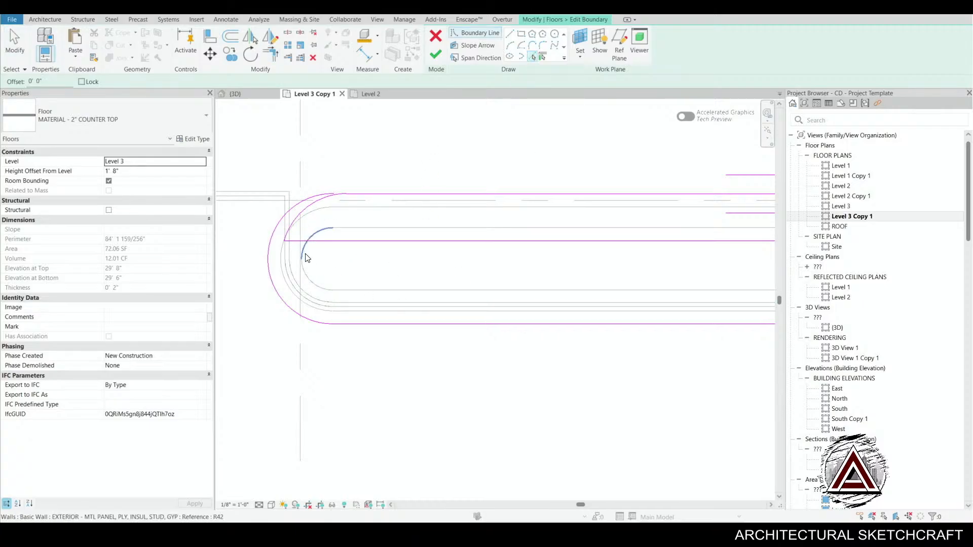
{"action": "left_click", "coordinate": [311, 280]}
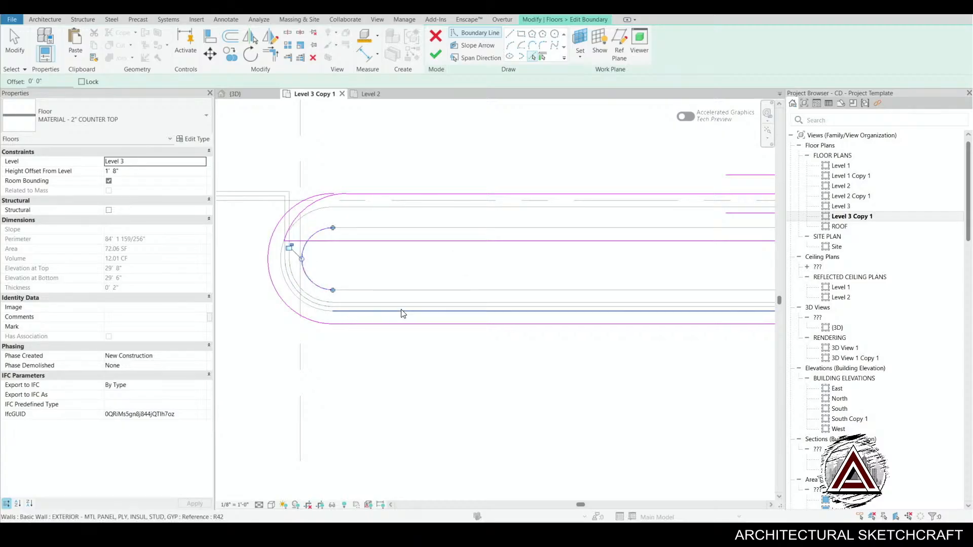
{"action": "left_click", "coordinate": [411, 294]}
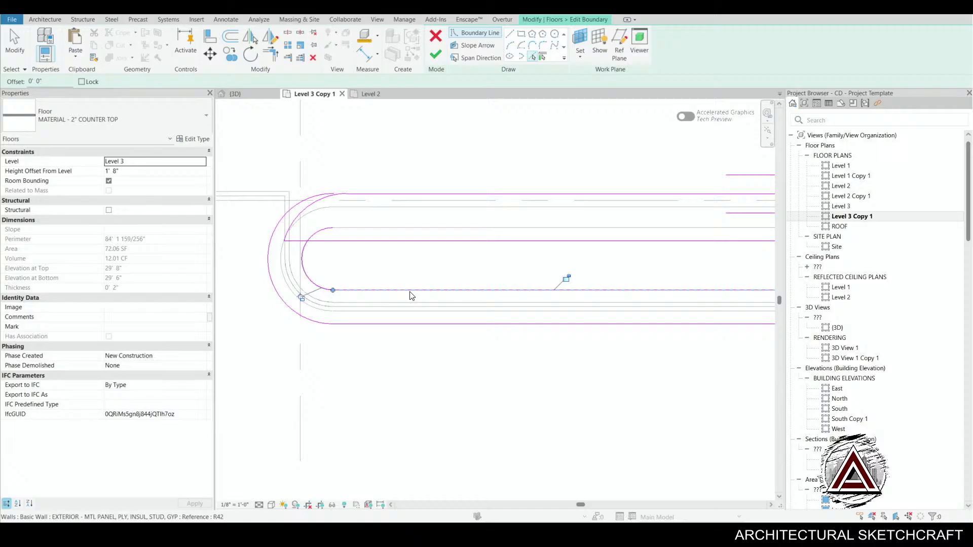
{"action": "left_click", "coordinate": [458, 237]}
{"action": "mouse_move", "coordinate": [458, 230]}
{"action": "middle_mouse_down"}
{"action": "mouse_move", "coordinate": [582, 328]}
{"action": "mouse_move", "coordinate": [261, 301]}
{"action": "middle_mouse_up"}
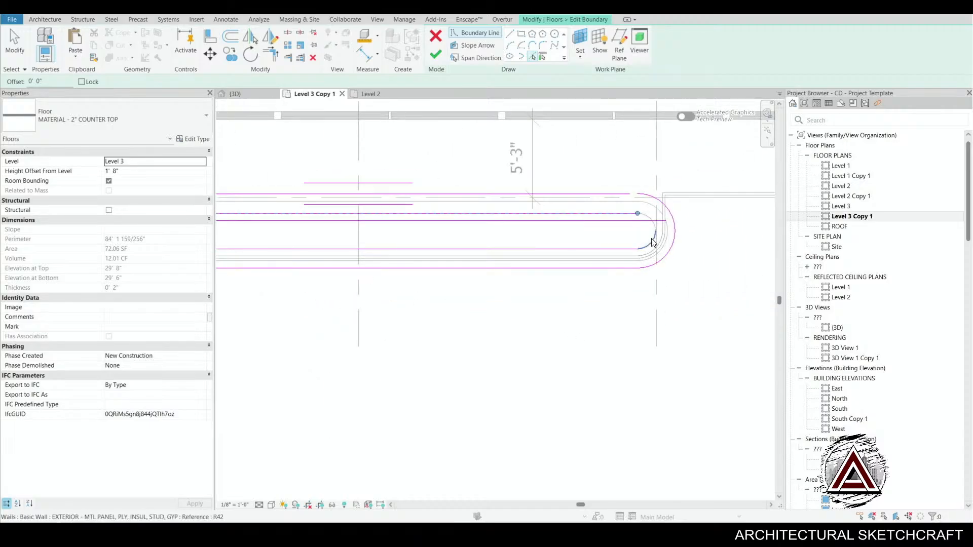
{"action": "left_click", "coordinate": [652, 223]}
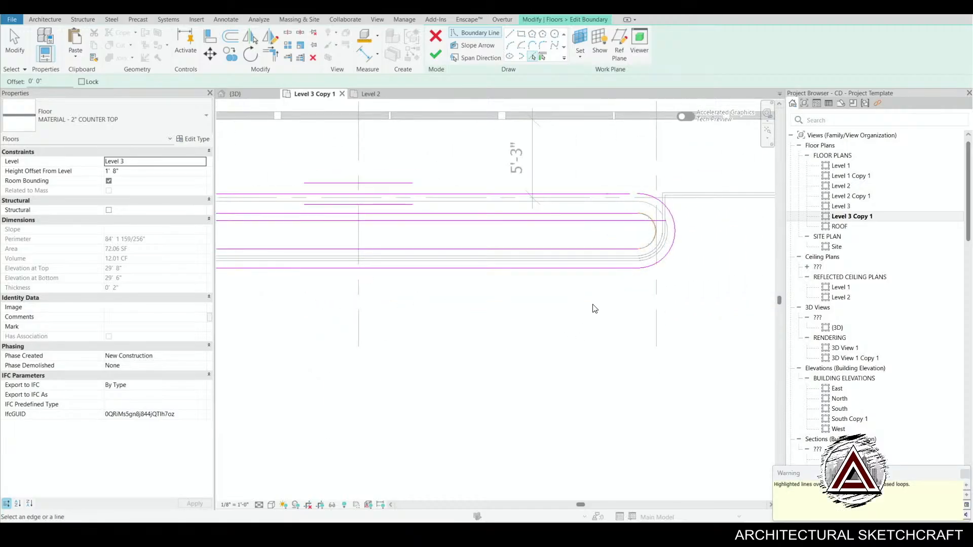
- Delete the old straight boundary line running lengthwise through the inner loop
{"action": "key", "text": "Escape"}
{"action": "left_click", "coordinate": [629, 221]}
{"action": "middle_click_drag", "start_coordinate": [636, 238], "coordinate": [650, 254]}
{"action": "key", "text": "Delete"}
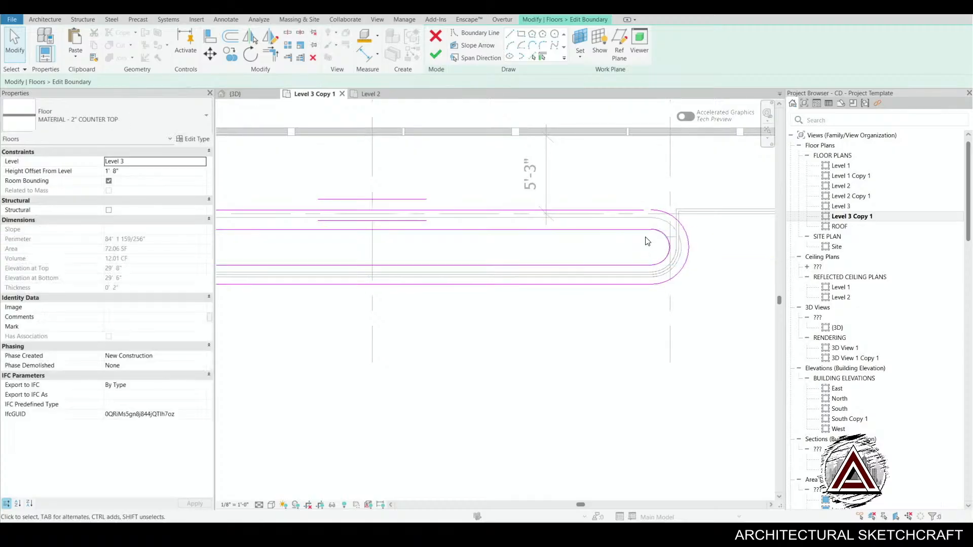
- Join the outer end arcs to the long outer boundary line nearest the building and delete the leftover old arc
{"action": "key", "text": "t"}
{"action": "key", "text": "r"}
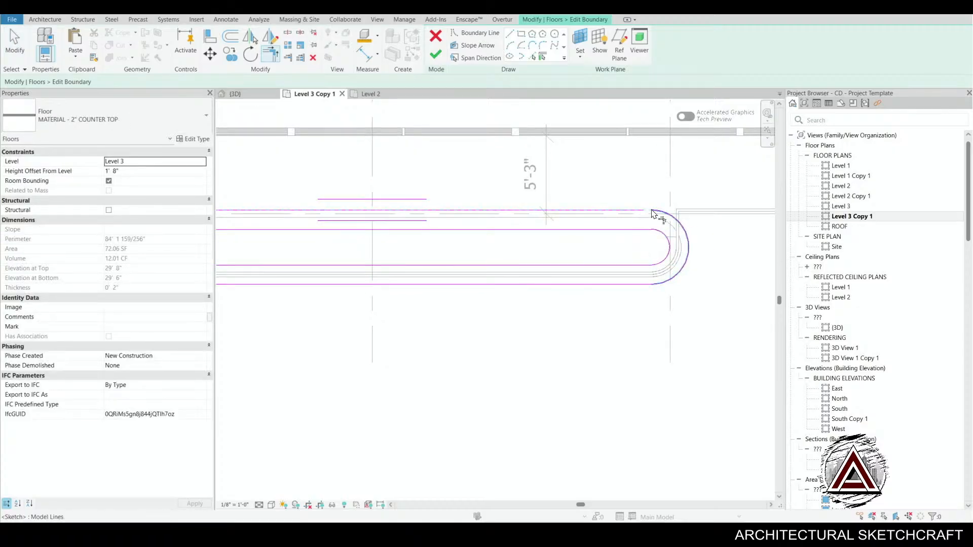
{"action": "left_click", "coordinate": [652, 210]}
{"action": "middle_click_drag", "start_coordinate": [361, 279], "coordinate": [674, 284]}
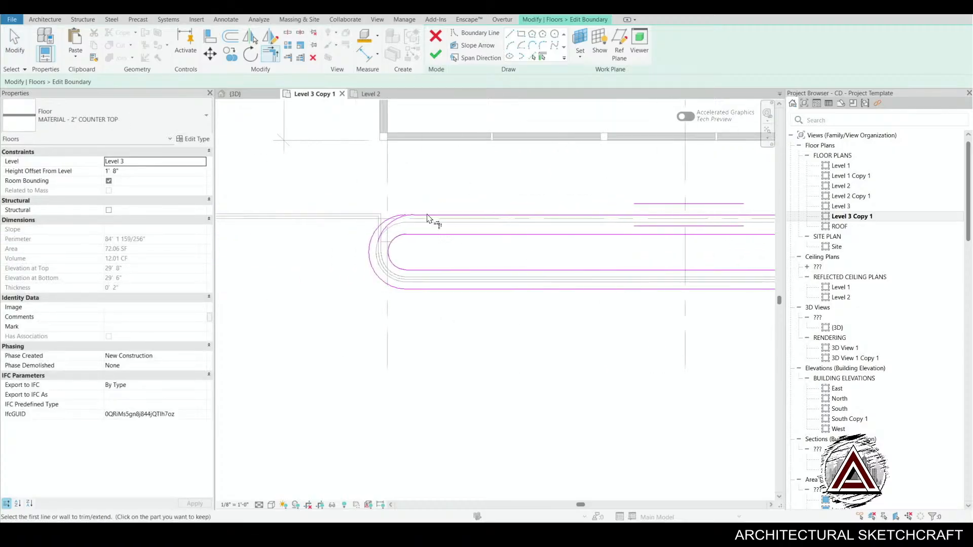
{"action": "left_click", "coordinate": [373, 232]}
{"action": "key", "text": "Escape"}
{"action": "left_click", "coordinate": [380, 234]}
{"action": "key", "text": "Delete"}
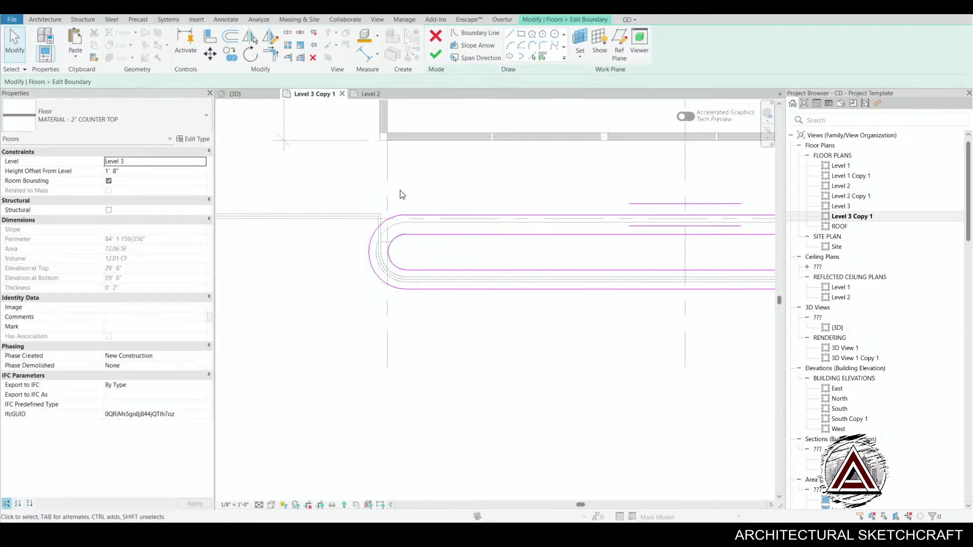
- Try to finish the counter-top floor's boundary edit, and return to the sketch
{"action": "left_click", "coordinate": [436, 53]}
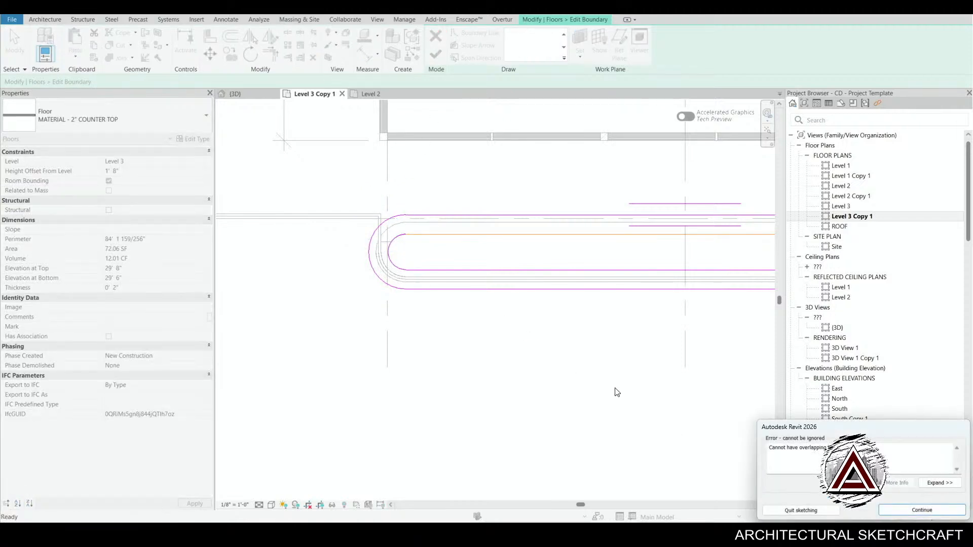
{"action": "middle_click_drag", "start_coordinate": [615, 388], "coordinate": [612, 388]}
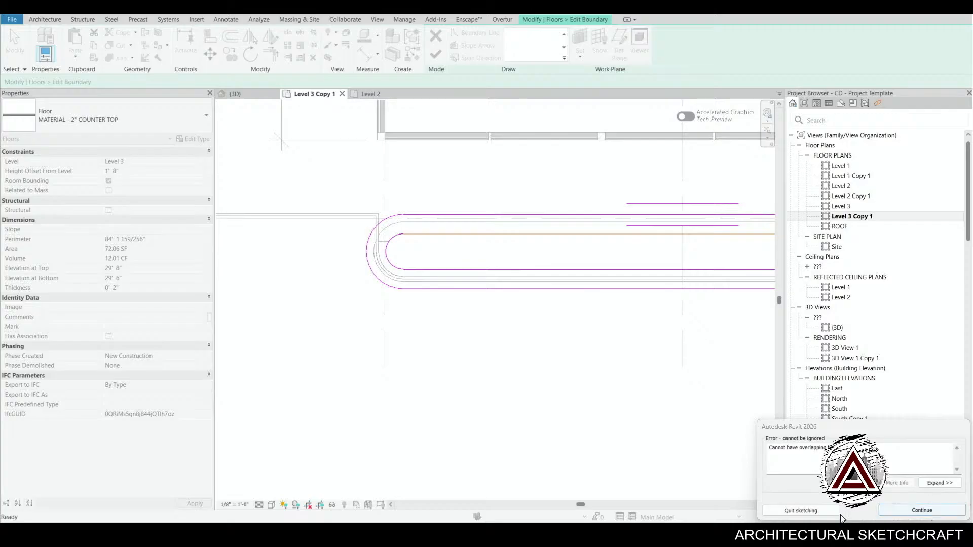
{"action": "left_click", "coordinate": [896, 510]}
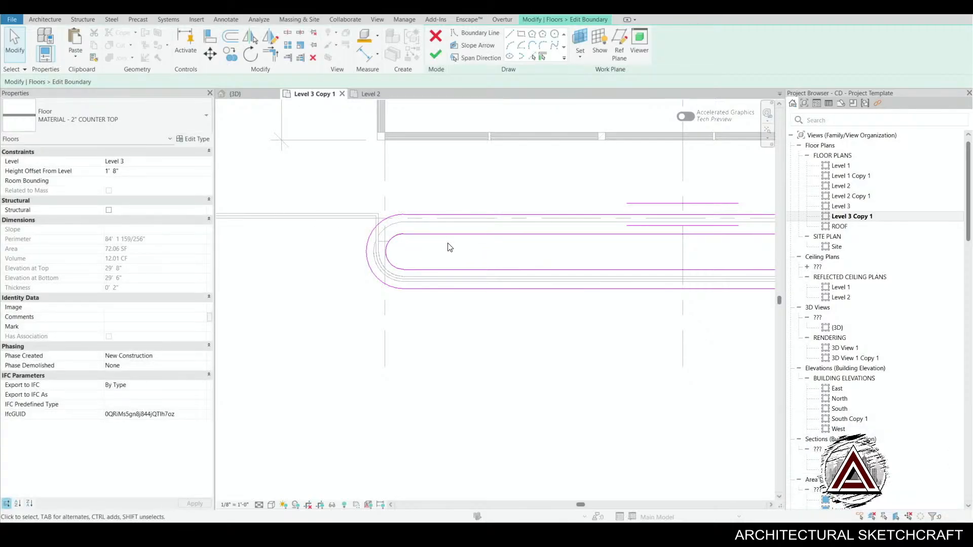
- Trim the inner loop's straight boundary lines to the curved arcs at both of its ends
{"action": "mouse_move", "coordinate": [448, 248]}
{"action": "middle_mouse_down"}
{"action": "mouse_move", "coordinate": [428, 263]}
{"action": "mouse_move", "coordinate": [539, 361]}
{"action": "mouse_move", "coordinate": [268, 371]}
{"action": "middle_mouse_up"}
{"action": "left_click", "coordinate": [536, 58]}
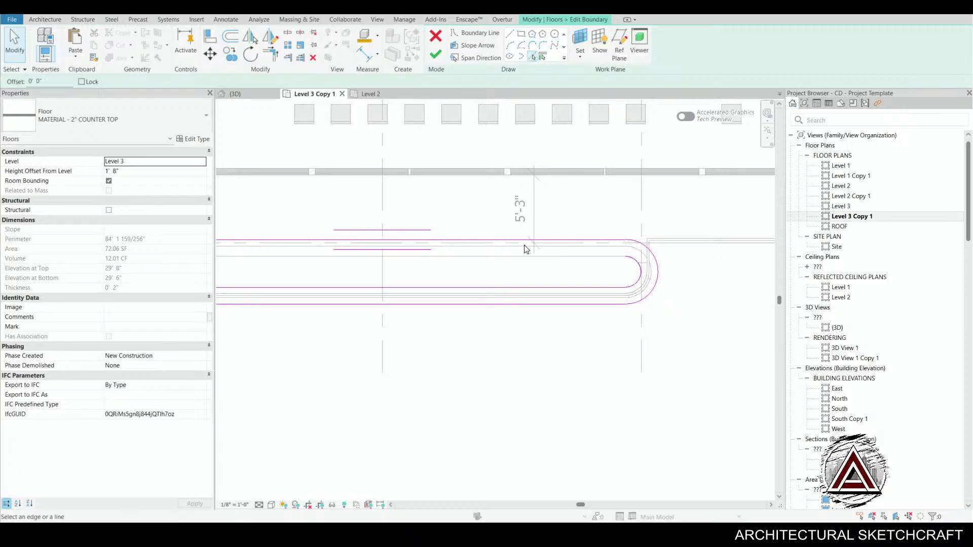
{"action": "middle_click_drag", "start_coordinate": [435, 332], "coordinate": [453, 332]}
{"action": "key", "text": "t"}
{"action": "key", "text": "r"}
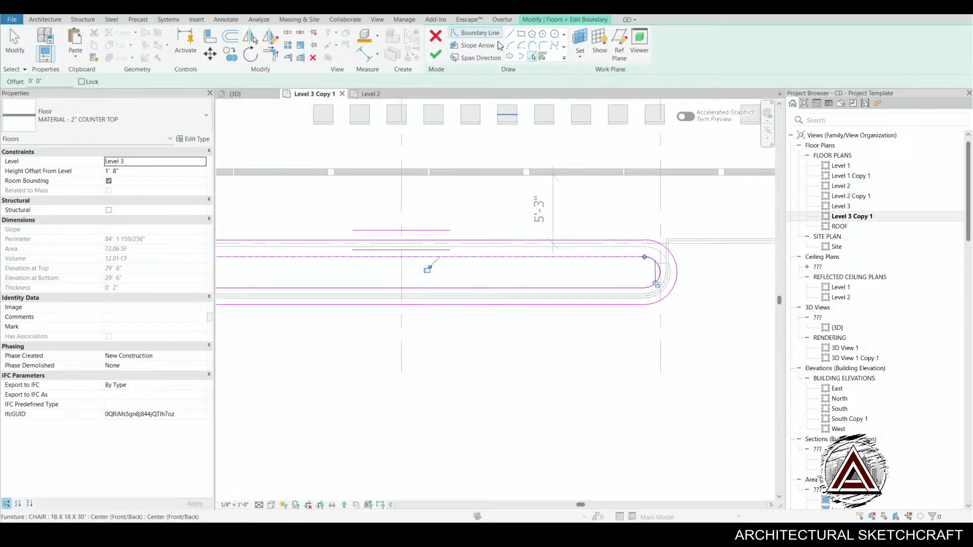
{"action": "left_click", "coordinate": [632, 259]}
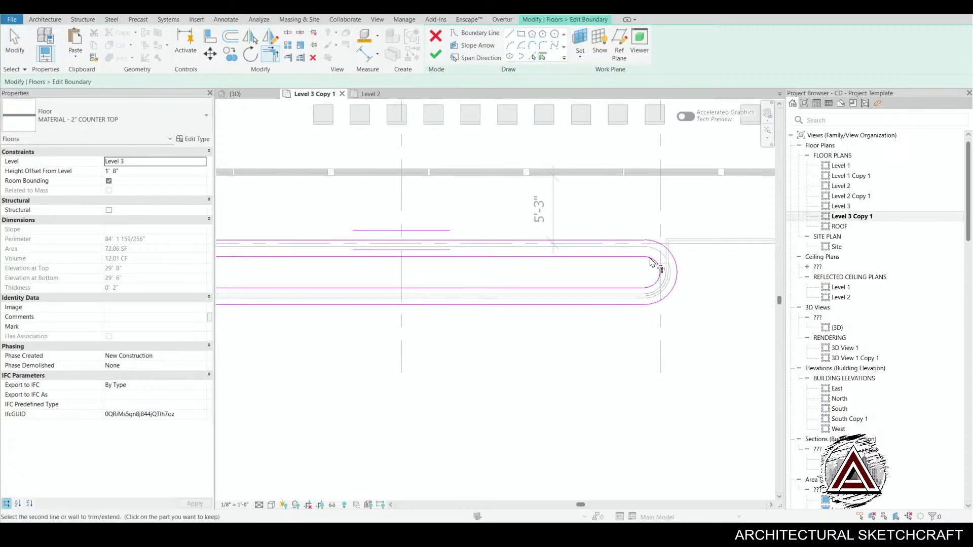
{"action": "left_click", "coordinate": [344, 304]}
{"action": "middle_click_drag", "start_coordinate": [344, 304], "coordinate": [503, 265]}
{"action": "left_click", "coordinate": [413, 255]}
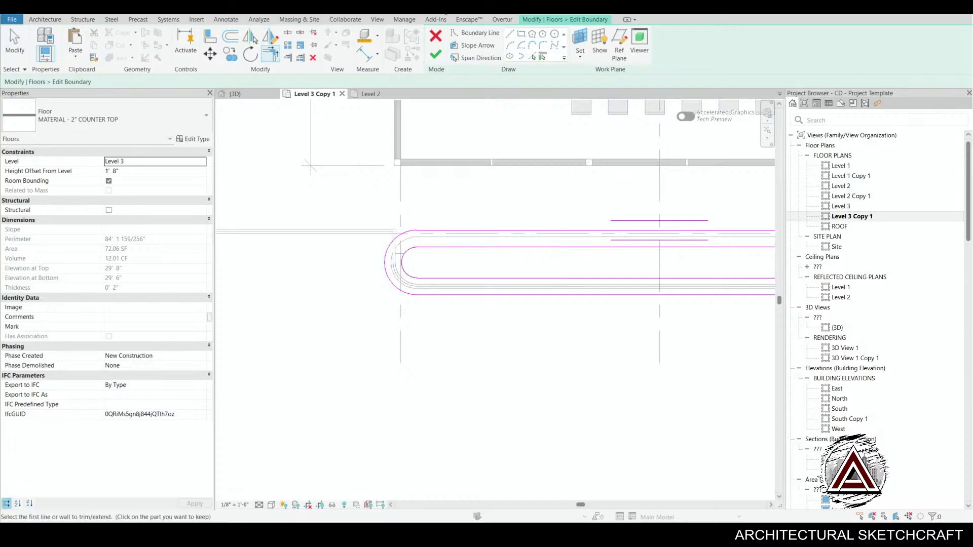
- Try to finish the counter-top floor's boundary edit, and go back to the sketch
{"action": "left_click", "coordinate": [435, 53]}
{"action": "middle_click_drag", "start_coordinate": [611, 436], "coordinate": [402, 413]}
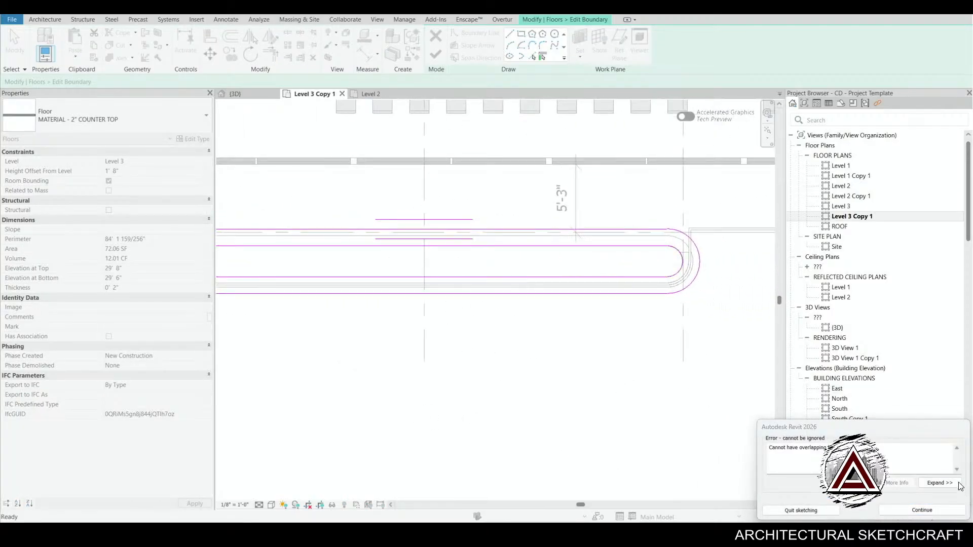
{"action": "left_click", "coordinate": [935, 510]}
- Remove the duplicate arc at the near end of the inner loop and try to finish the boundary again
{"action": "scroll", "coordinate": [709, 274], "scroll_direction": "up", "scroll_amount": 2}
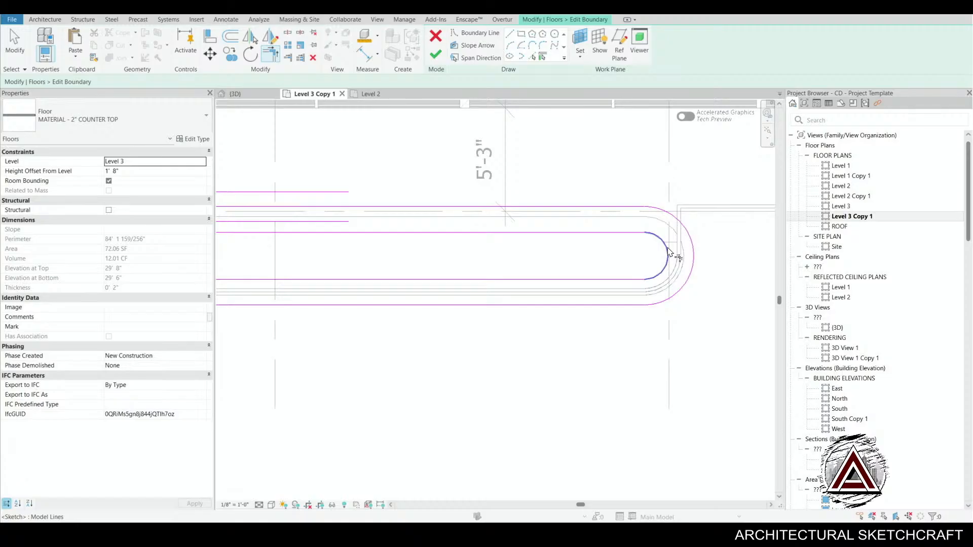
{"action": "left_click_drag", "start_coordinate": [672, 292], "coordinate": [645, 282]}
{"action": "left_click", "coordinate": [672, 287]}
{"action": "left_click", "coordinate": [662, 275]}
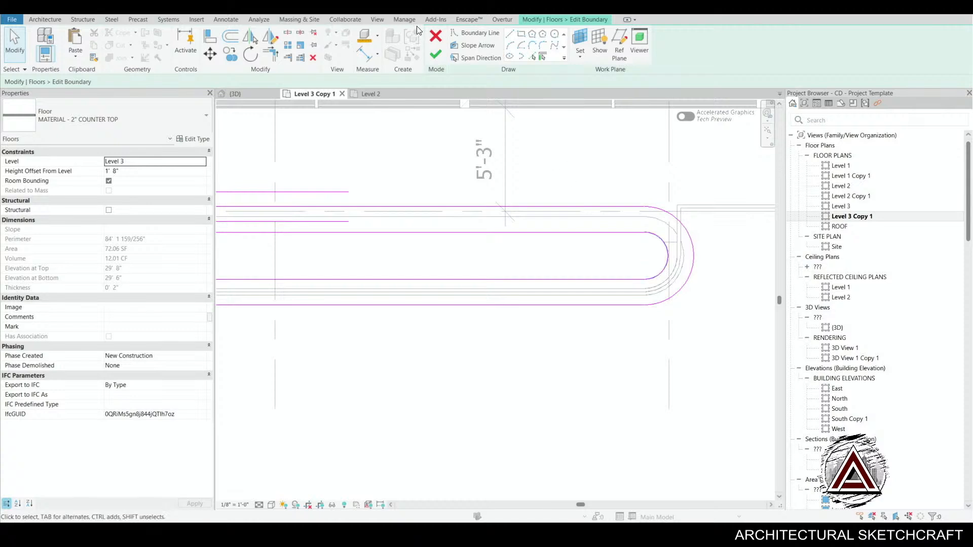
{"action": "left_click", "coordinate": [440, 59]}
{"action": "key", "text": "Escape"}
{"action": "left_click", "coordinate": [657, 276]}
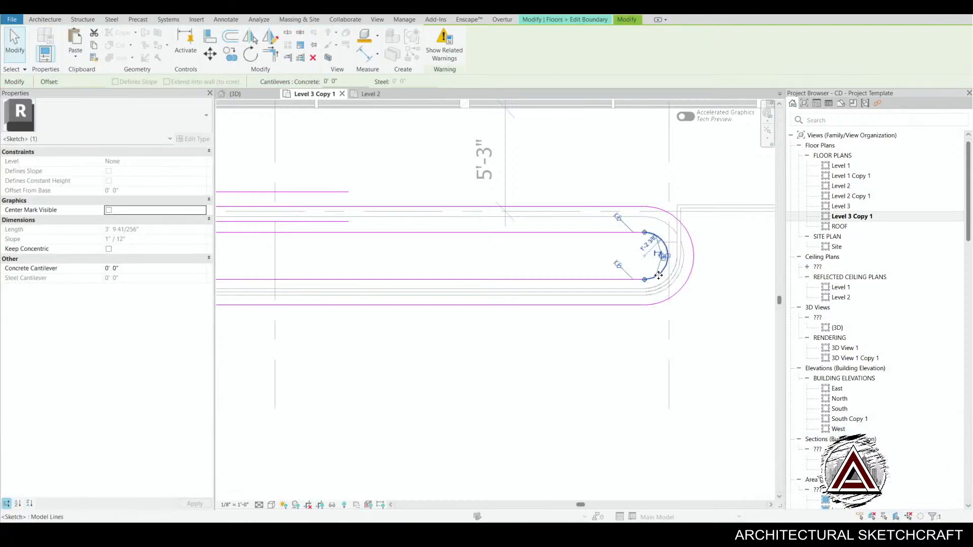
{"action": "key", "text": "Escape"}
- Delete the overlapping arc at the opposite end of the inner loop and finish the counter-top floor's boundary edit
{"action": "scroll", "coordinate": [466, 384], "scroll_direction": "down", "scroll_amount": 2}
{"action": "middle_click_drag", "start_coordinate": [466, 383], "coordinate": [859, 367]}
{"action": "left_click", "coordinate": [476, 288]}
{"action": "key", "text": "Delete"}
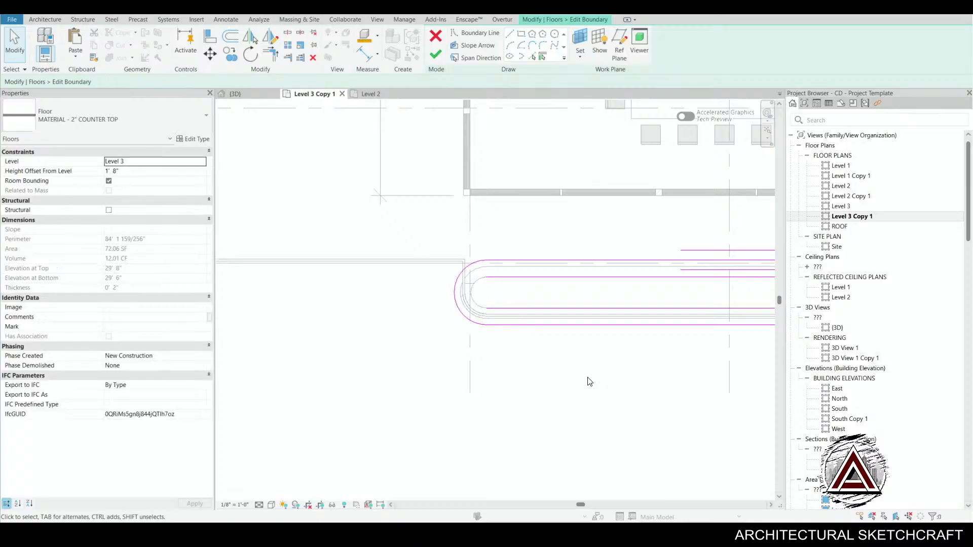
{"action": "left_click", "coordinate": [436, 54]}
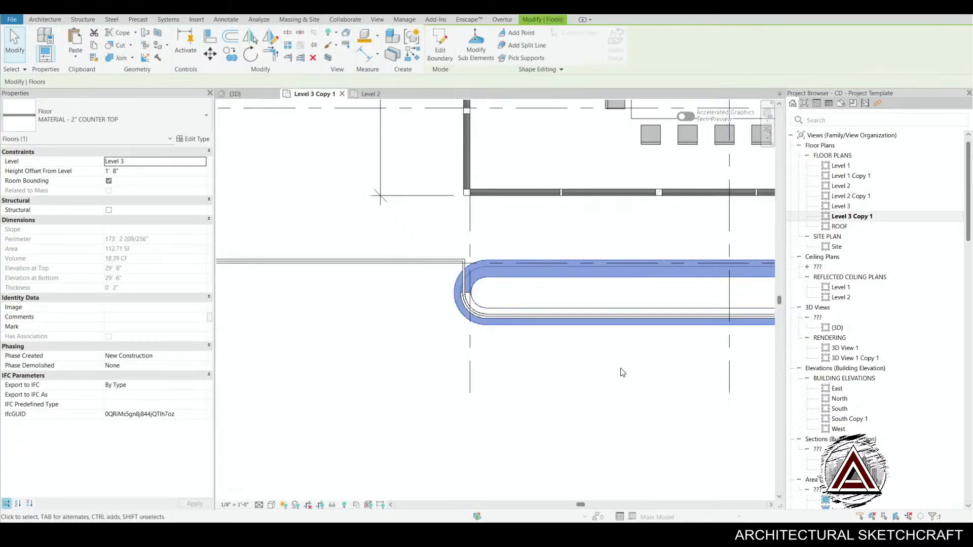
{"action": "middle_click_drag", "start_coordinate": [691, 386], "coordinate": [643, 386]}
{"action": "left_click", "coordinate": [644, 386]}
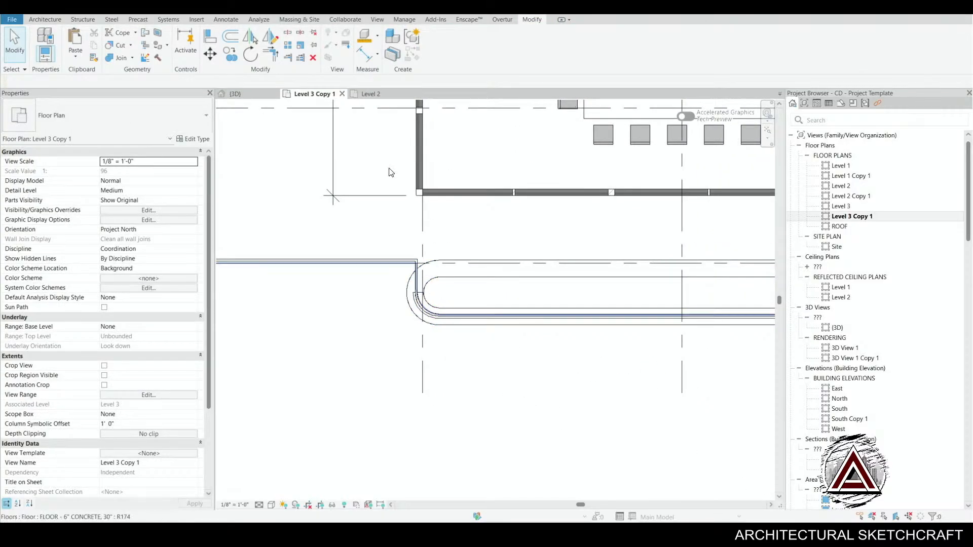
- In the 3D view, select the connected low walls around the bay and attach their tops to the counter-top floor
{"action": "left_click", "coordinate": [252, 95]}
{"action": "scroll", "coordinate": [559, 371], "scroll_direction": "down", "scroll_amount": 1}
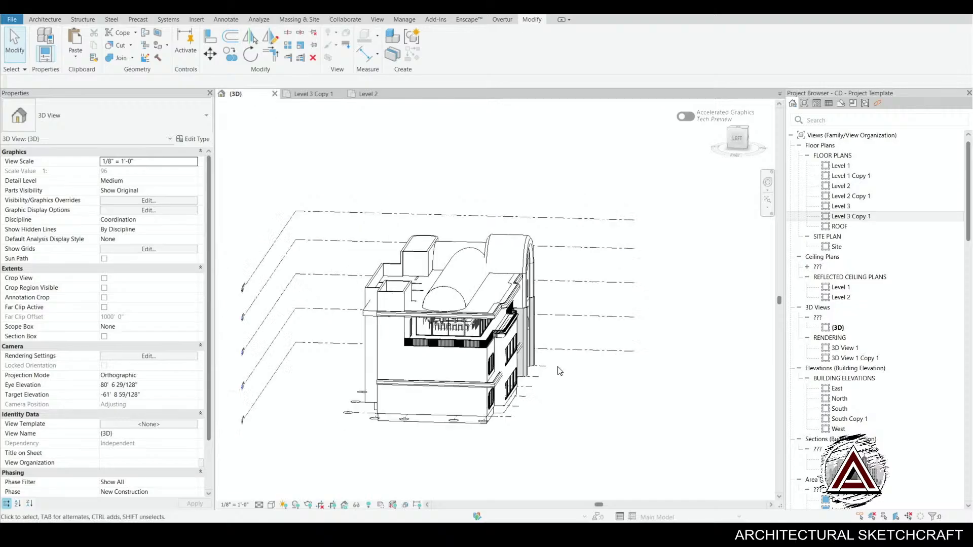
{"action": "middle_click_drag", "start_coordinate": [613, 442], "coordinate": [462, 332], "text": "shift"}
{"action": "scroll", "coordinate": [445, 306], "scroll_direction": "up", "scroll_amount": 6}
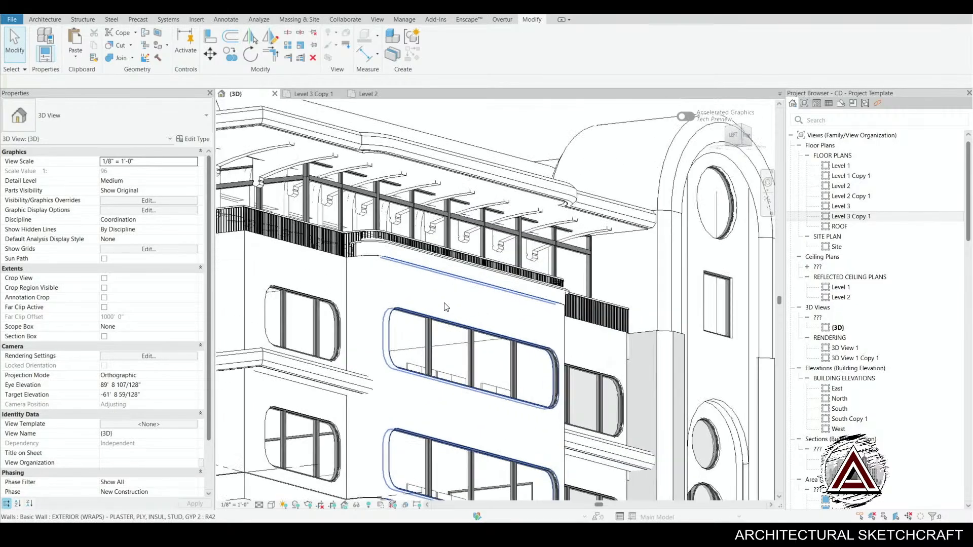
{"action": "middle_click_drag", "start_coordinate": [363, 286], "coordinate": [359, 393], "text": "shift"}
{"action": "scroll", "coordinate": [362, 404], "scroll_direction": "up", "scroll_amount": 4}
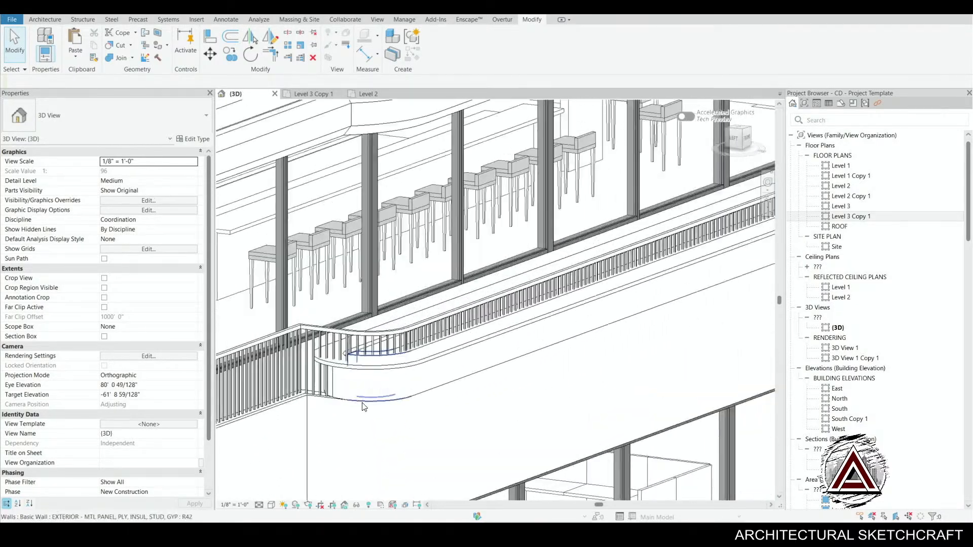
{"action": "middle_click_drag", "start_coordinate": [498, 367], "coordinate": [477, 369], "text": "shift"}
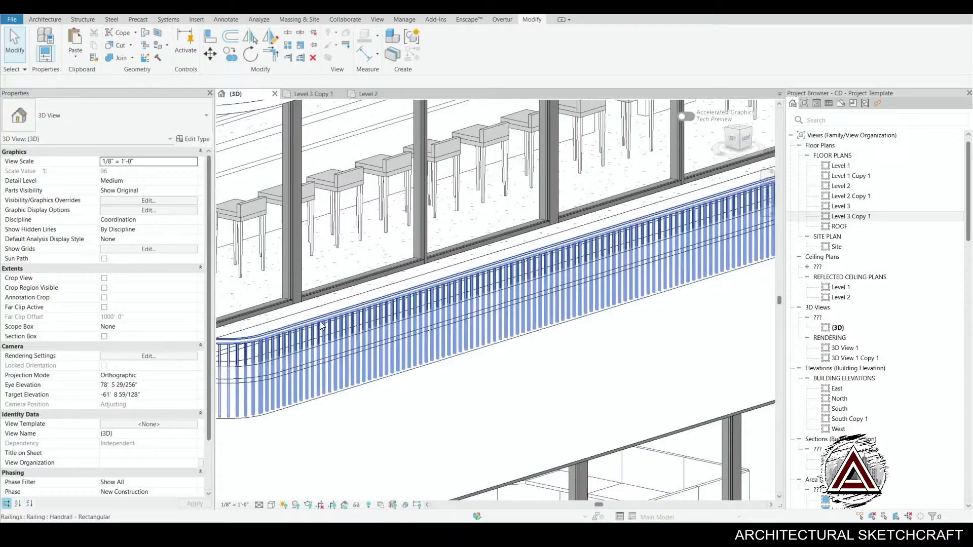
{"action": "key", "text": "Tab"}
{"action": "left_click", "coordinate": [332, 348]}
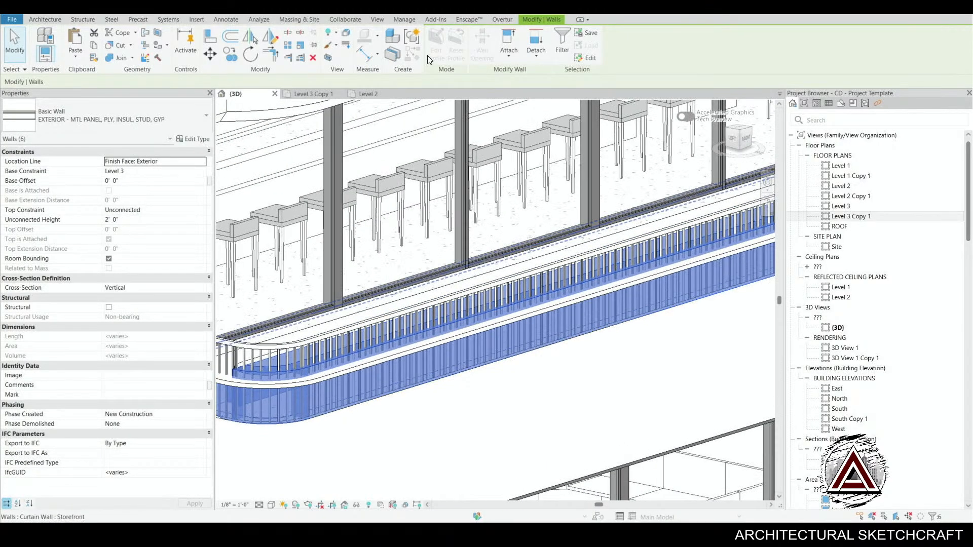
{"action": "left_click", "coordinate": [508, 53]}
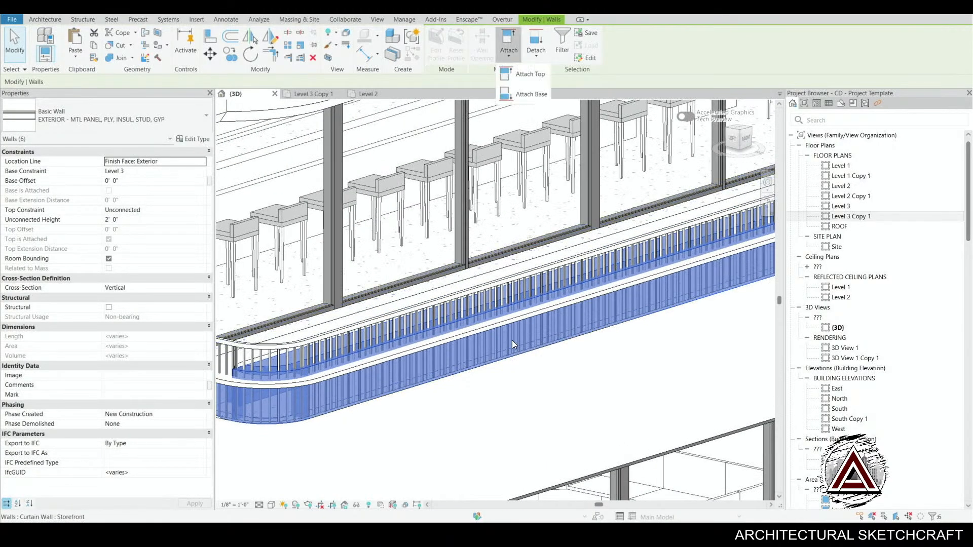
{"action": "left_click", "coordinate": [523, 80]}
{"action": "left_click", "coordinate": [551, 310]}
{"action": "scroll", "coordinate": [506, 332], "scroll_direction": "down", "scroll_amount": 2}
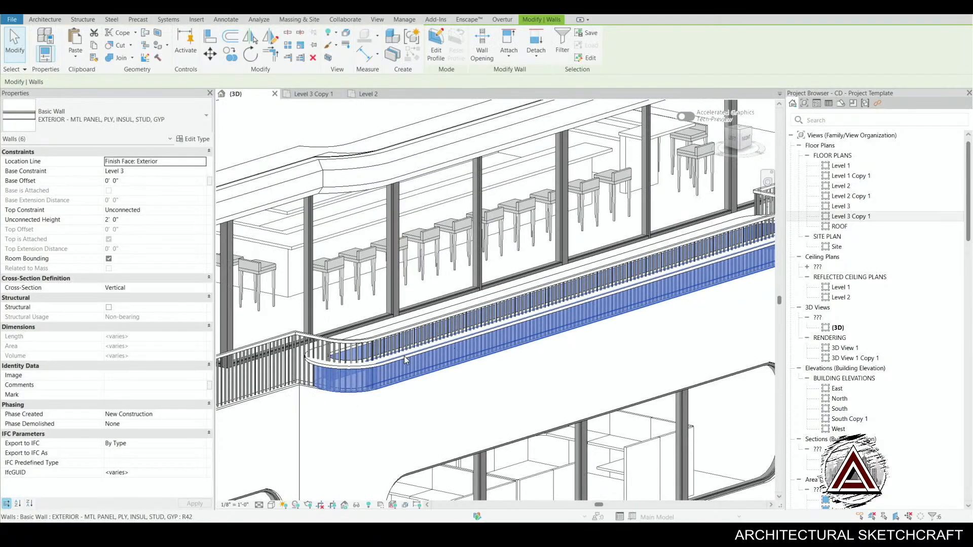
{"action": "middle_click_drag", "start_coordinate": [404, 356], "coordinate": [504, 337], "text": "shift"}
{"action": "key", "text": "Escape"}
{"action": "scroll", "coordinate": [501, 334], "scroll_direction": "down", "scroll_amount": 2}
{"action": "middle_click_drag", "start_coordinate": [369, 326], "coordinate": [449, 280]}
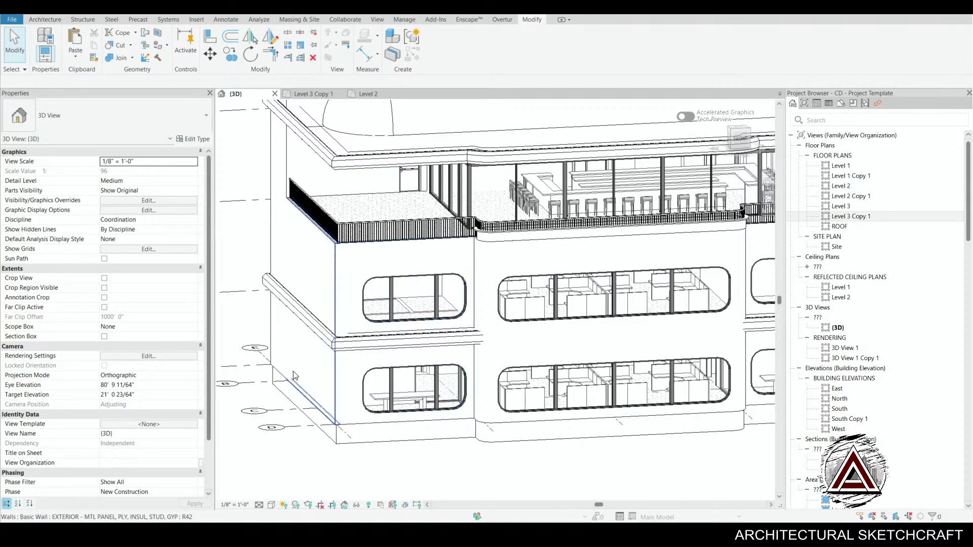
{"action": "left_click", "coordinate": [299, 345]}
{"action": "middle_click_drag", "start_coordinate": [393, 348], "coordinate": [389, 230], "text": "shift"}
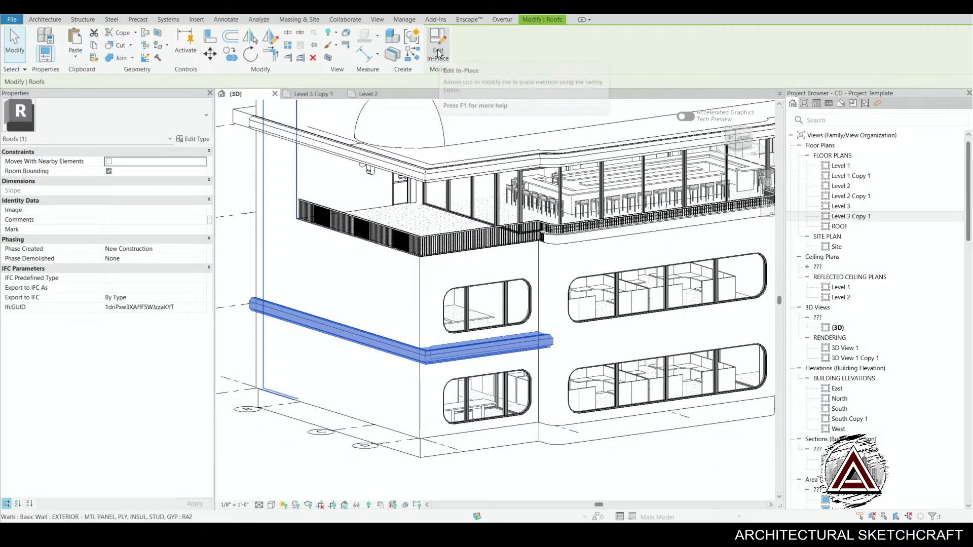
{"action": "left_click", "coordinate": [44, 19]}
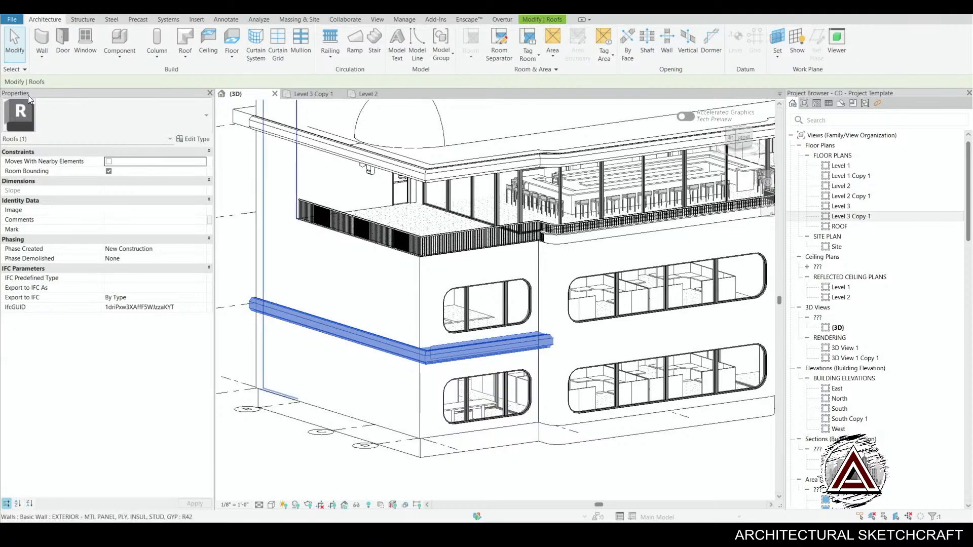
{"action": "left_click", "coordinate": [40, 56]}
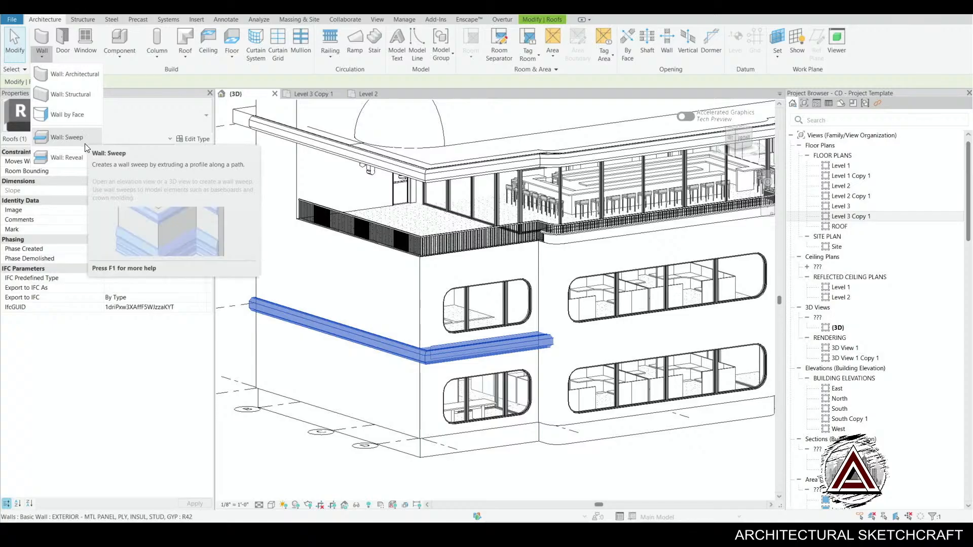
{"action": "key", "text": "Escape"}
{"action": "key", "text": "Escape"}
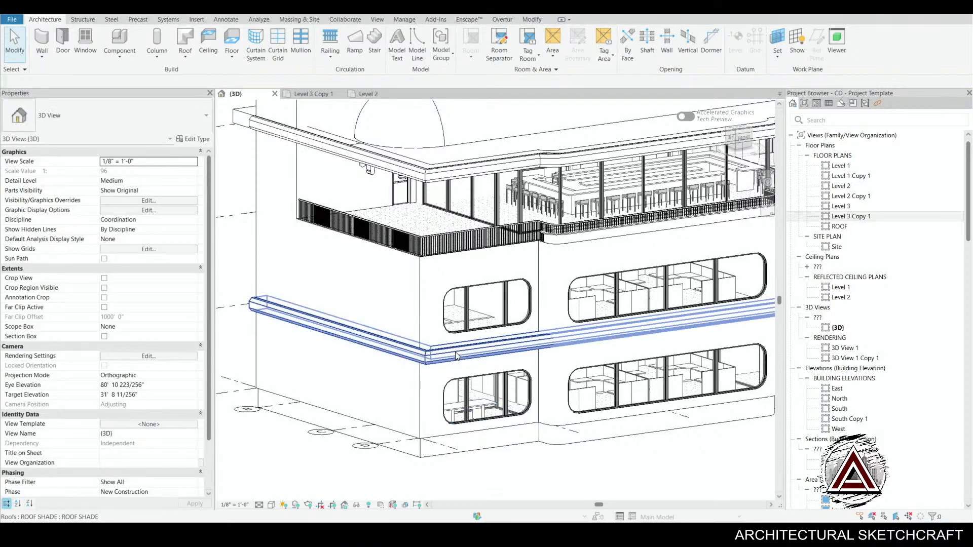
{"action": "left_click", "coordinate": [455, 355]}
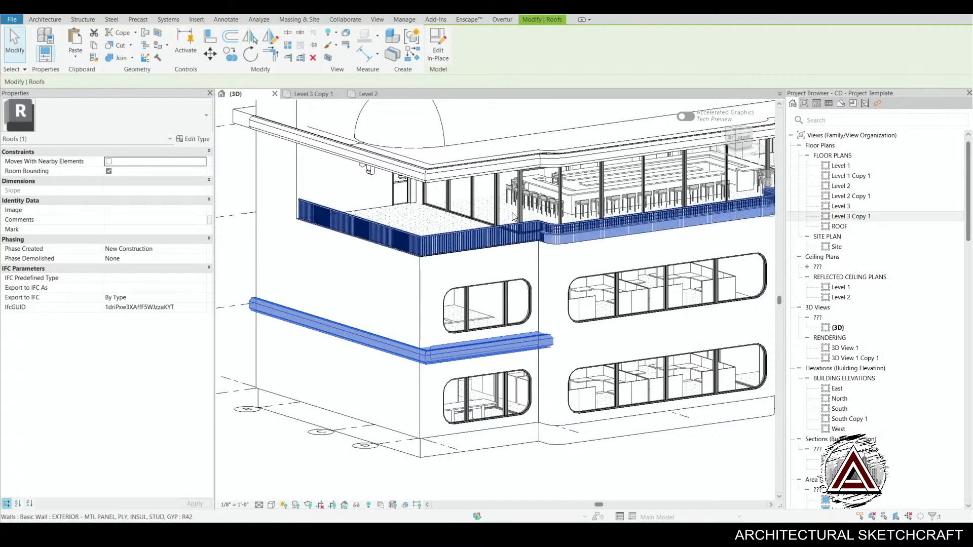
{"action": "left_click", "coordinate": [48, 20]}
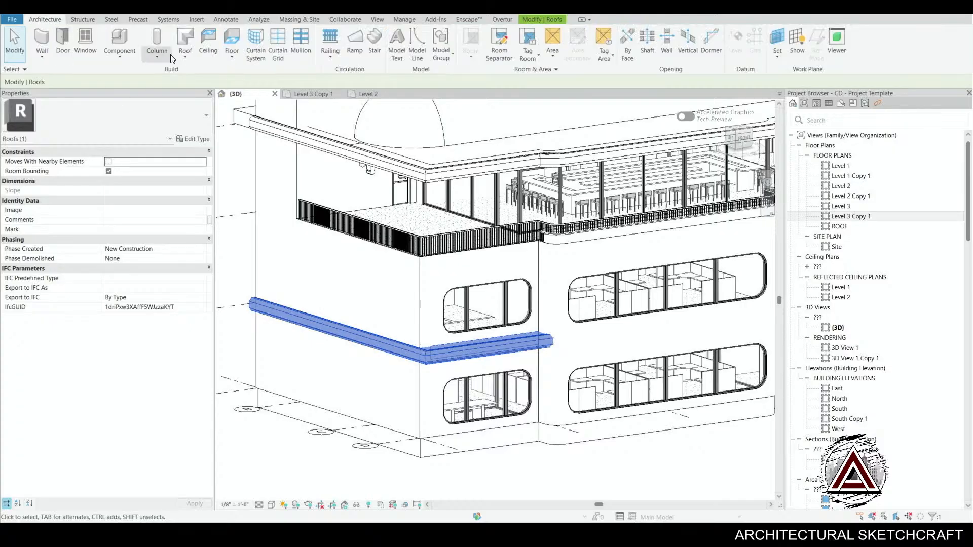
{"action": "left_click", "coordinate": [42, 56]}
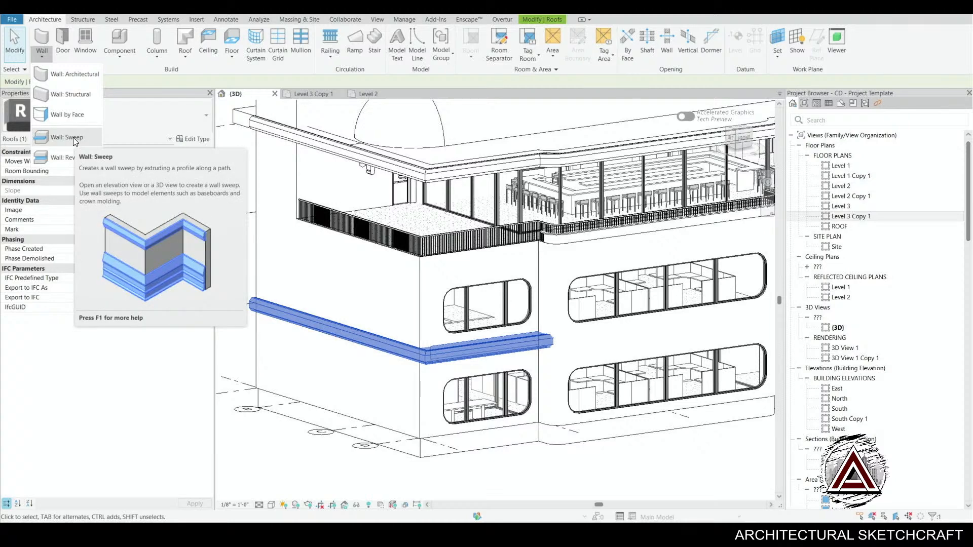
{"action": "key", "text": "Escape"}
{"action": "key", "text": "Escape"}
- Create an in-place model in the Walls category and name it 3RD FLOOR - WALL CAP
{"action": "left_click", "coordinate": [121, 55]}
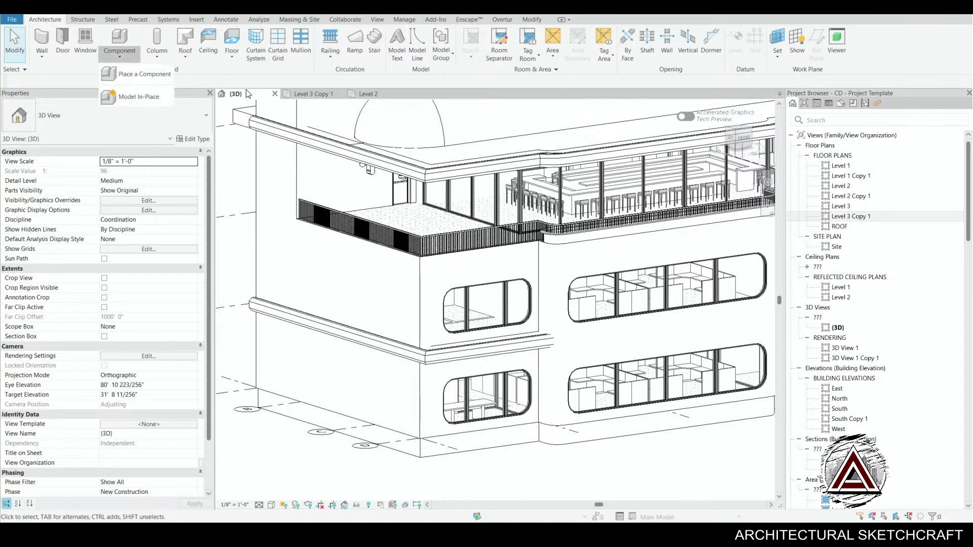
{"action": "left_click", "coordinate": [133, 95]}
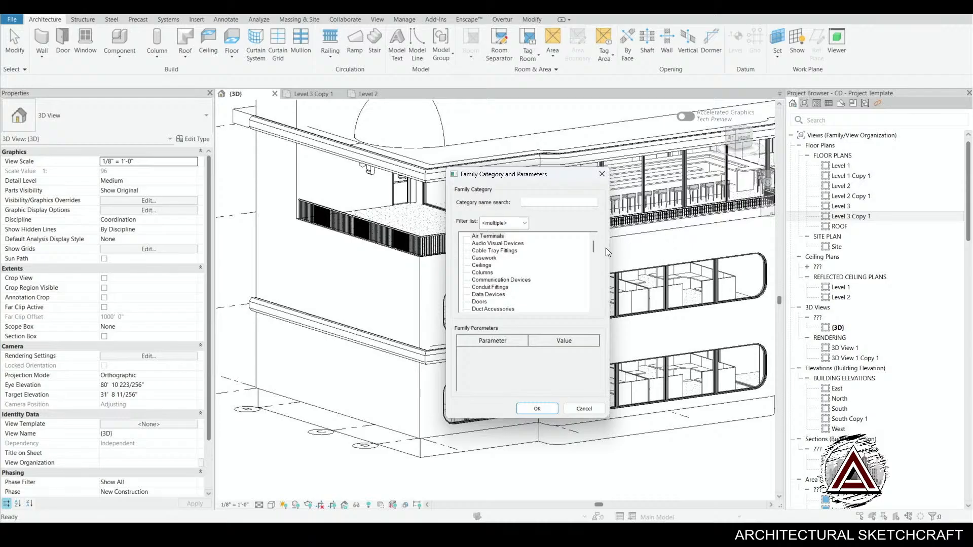
{"action": "left_click_drag", "start_coordinate": [594, 246], "coordinate": [585, 314]}
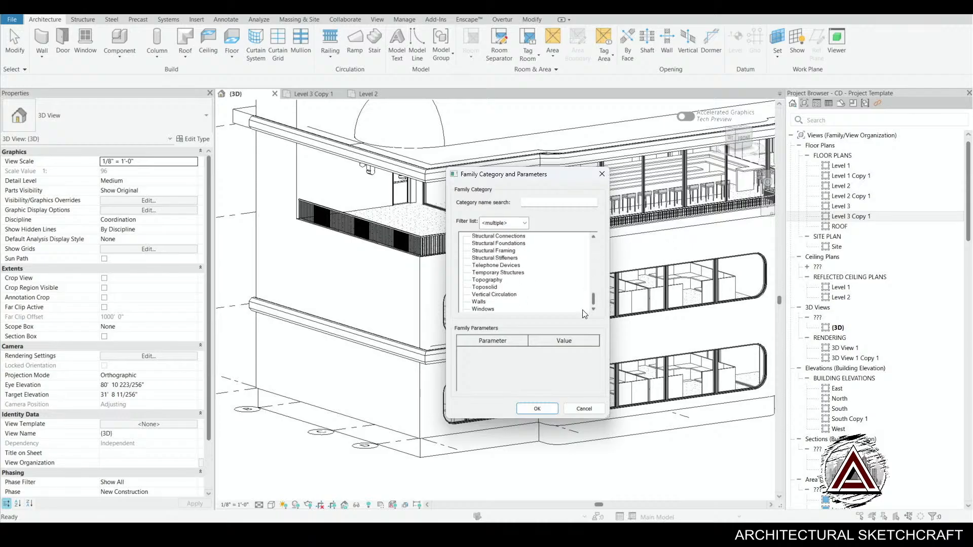
{"action": "left_click", "coordinate": [543, 407]}
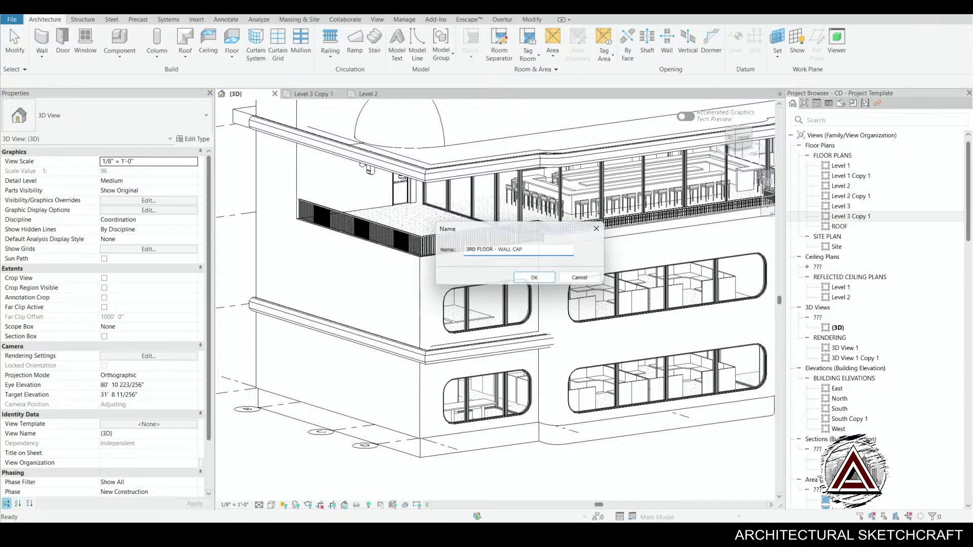
{"action": "key", "text": "Return"}
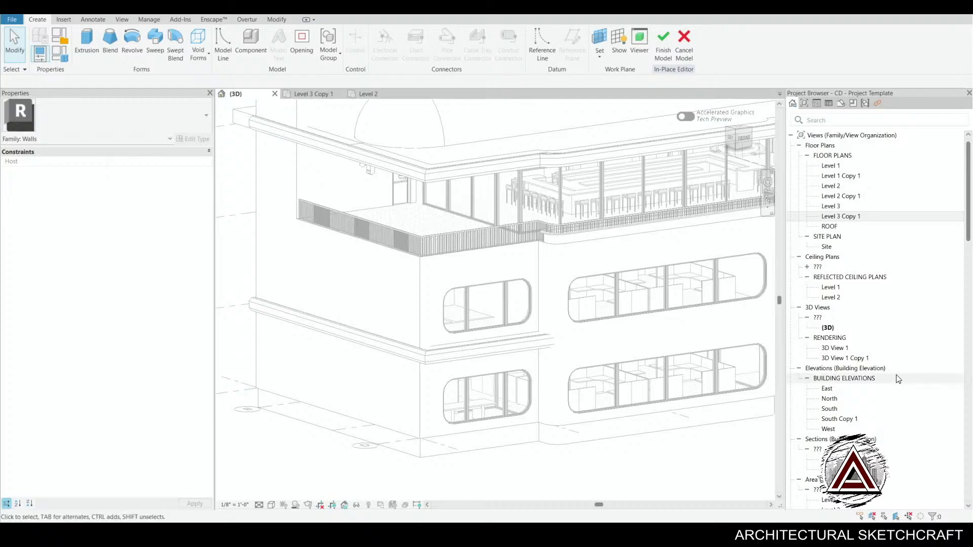
- Start a Swept Blend with a sketched path and set its work plane to Level : Level 3
{"action": "left_click", "coordinate": [175, 40]}
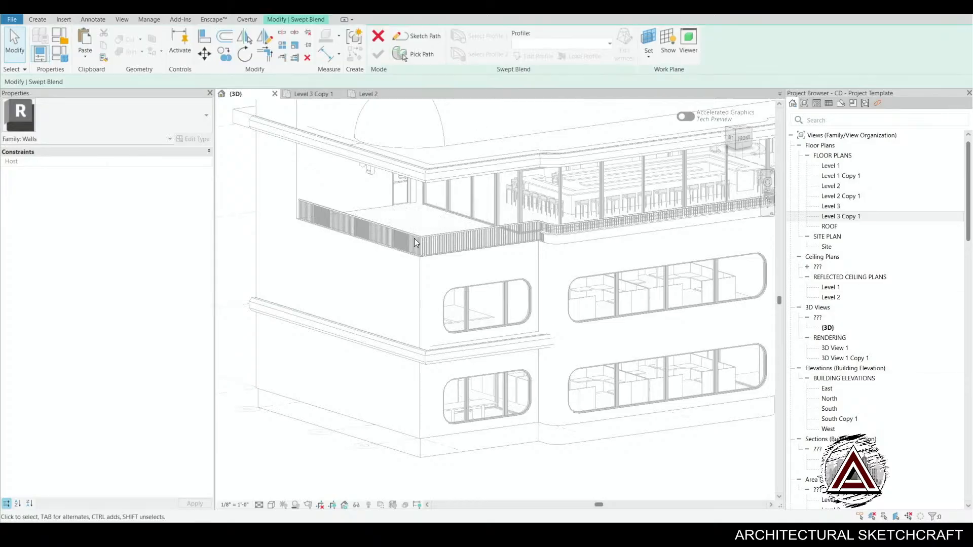
{"action": "left_click", "coordinate": [430, 39]}
{"action": "left_click", "coordinate": [467, 41]}
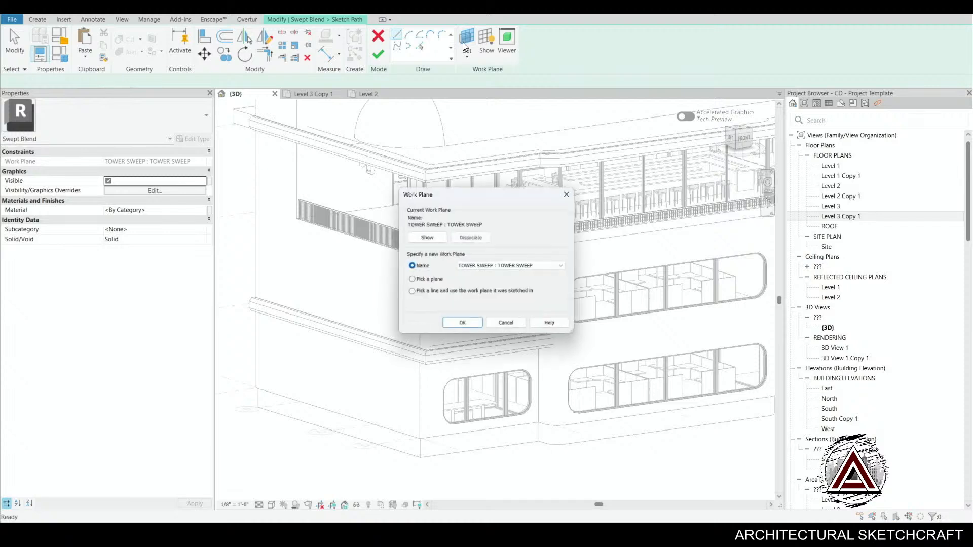
{"action": "left_click", "coordinate": [508, 265]}
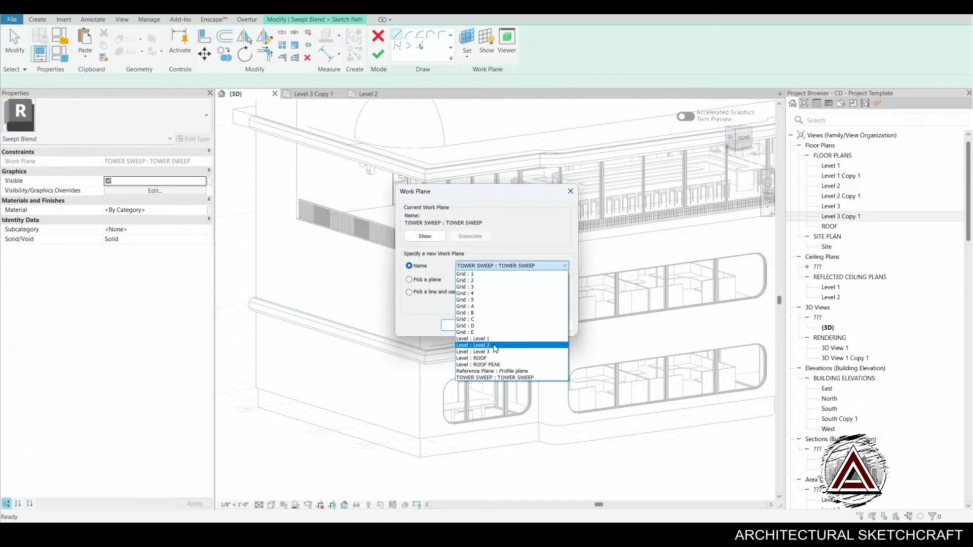
{"action": "left_click", "coordinate": [487, 347]}
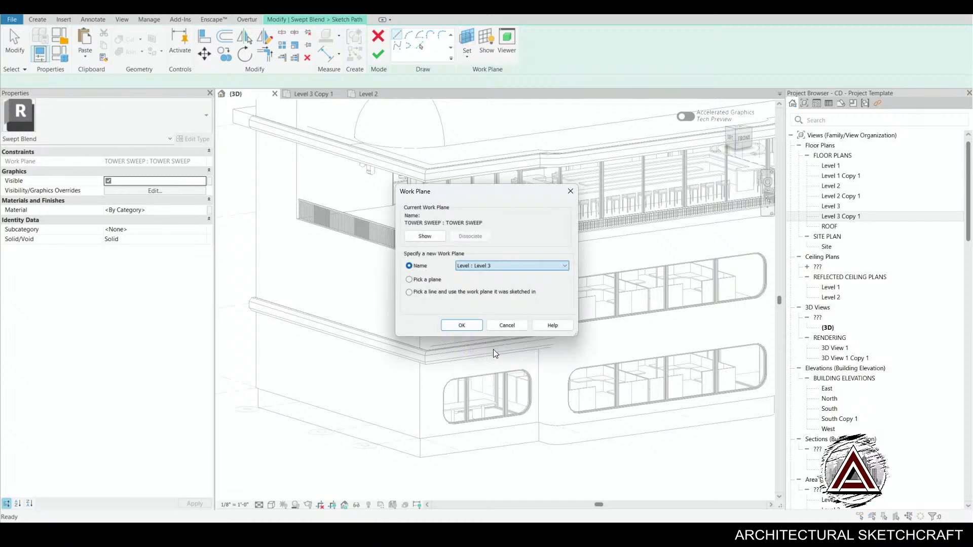
{"action": "left_click", "coordinate": [462, 326]}
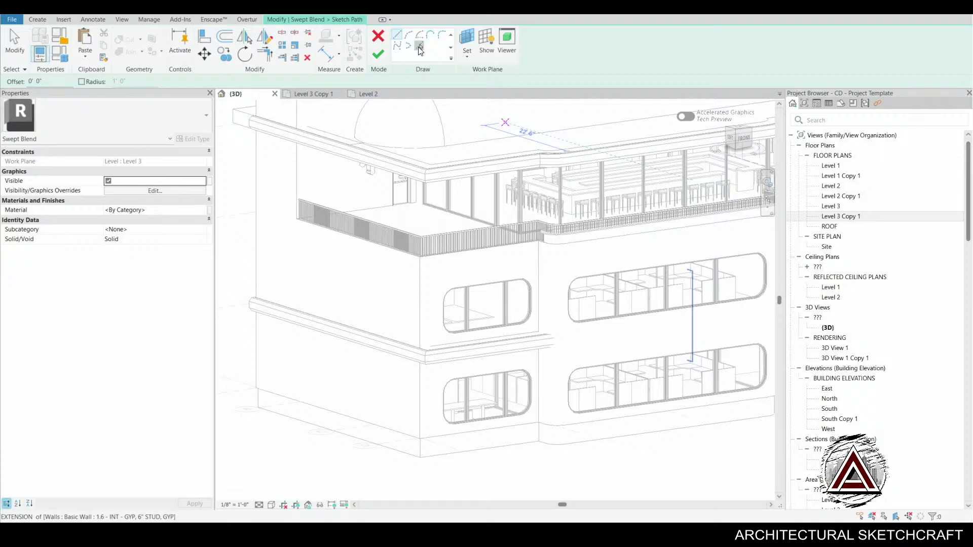
- Pick the front facade wall edges at Level 3, including the bay and its curved corners, as the swept blend path
{"action": "left_click", "coordinate": [419, 46]}
{"action": "left_click", "coordinate": [495, 247]}
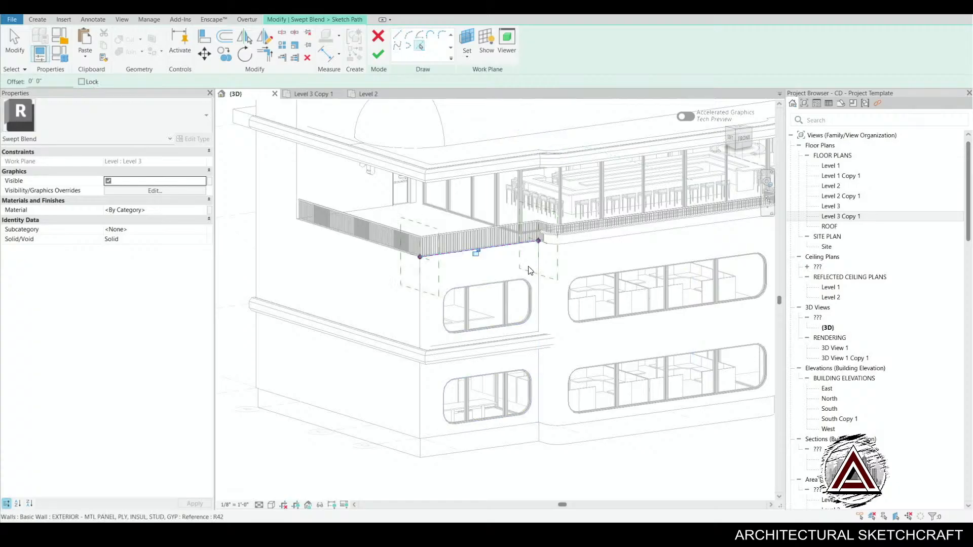
{"action": "left_click", "coordinate": [554, 257]}
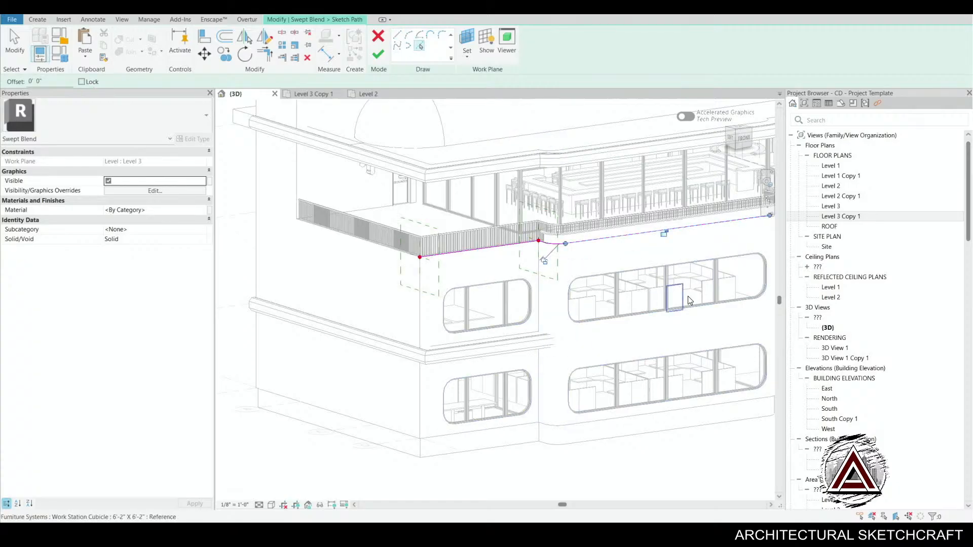
{"action": "mouse_move", "coordinate": [674, 299]}
{"action": "middle_mouse_down", "text": "shift"}
{"action": "mouse_move", "coordinate": [581, 319]}
{"action": "mouse_move", "coordinate": [745, 280]}
{"action": "middle_mouse_up", "text": "shift"}
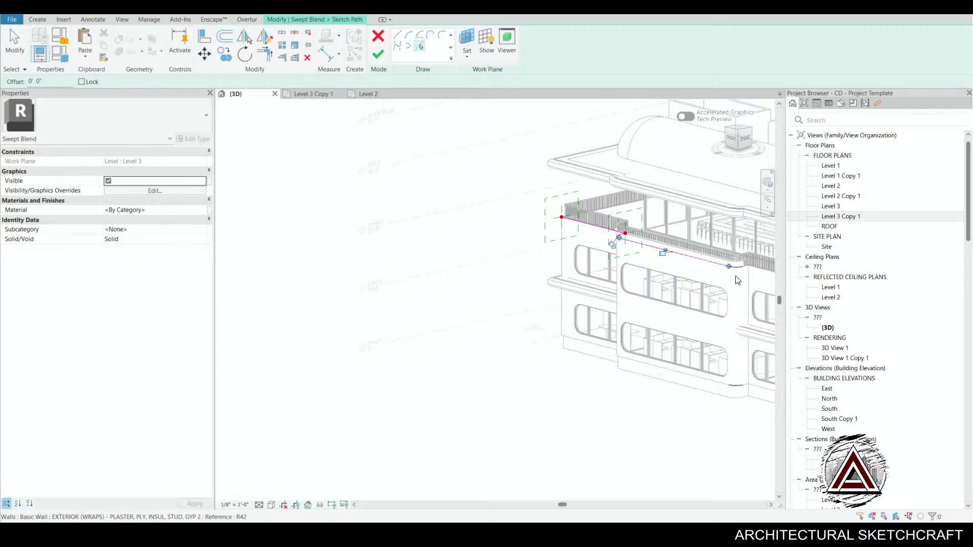
{"action": "scroll", "coordinate": [745, 280], "scroll_direction": "up", "scroll_amount": 5}
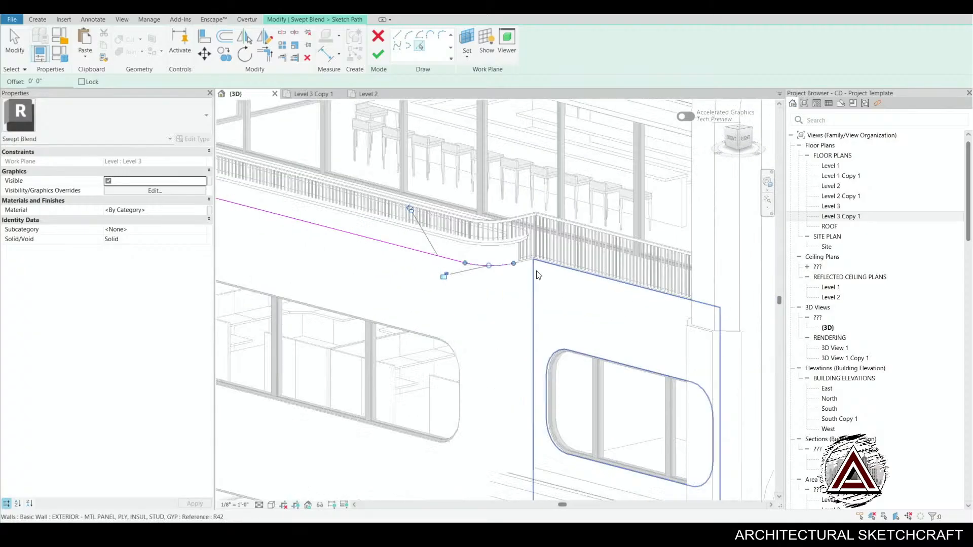
{"action": "left_click", "coordinate": [529, 270]}
{"action": "left_click", "coordinate": [546, 273]}
{"action": "scroll", "coordinate": [549, 272], "scroll_direction": "down", "scroll_amount": 2}
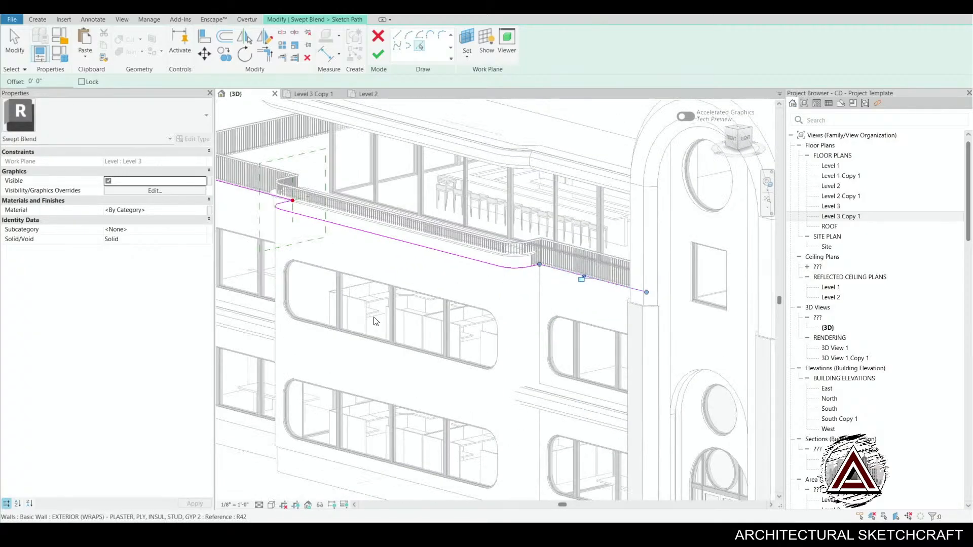
- Add the side wall edge below the terrace railing to the swept blend path
{"action": "key", "text": "Caps_Lock"}
{"action": "middle_click_drag", "start_coordinate": [306, 324], "coordinate": [485, 358]}
{"action": "middle_click_drag", "start_coordinate": [385, 325], "coordinate": [963, 278], "text": "shift"}
{"action": "scroll", "coordinate": [574, 346], "scroll_direction": "down", "scroll_amount": 3}
{"action": "middle_click_drag", "start_coordinate": [562, 334], "coordinate": [405, 408], "text": "shift"}
{"action": "scroll", "coordinate": [623, 354], "scroll_direction": "up", "scroll_amount": 4}
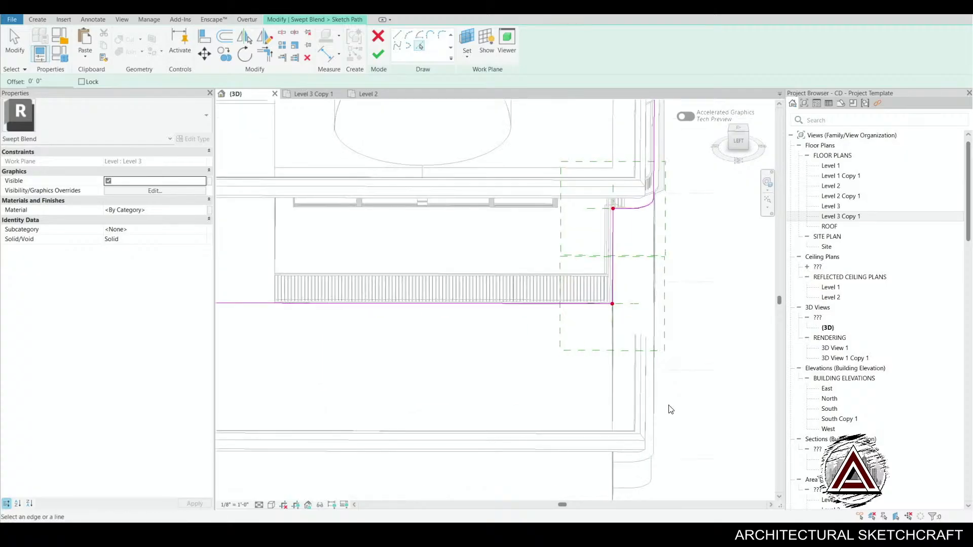
{"action": "middle_click_drag", "start_coordinate": [669, 409], "coordinate": [562, 416], "text": "shift"}
{"action": "scroll", "coordinate": [557, 408], "scroll_direction": "up", "scroll_amount": 4}
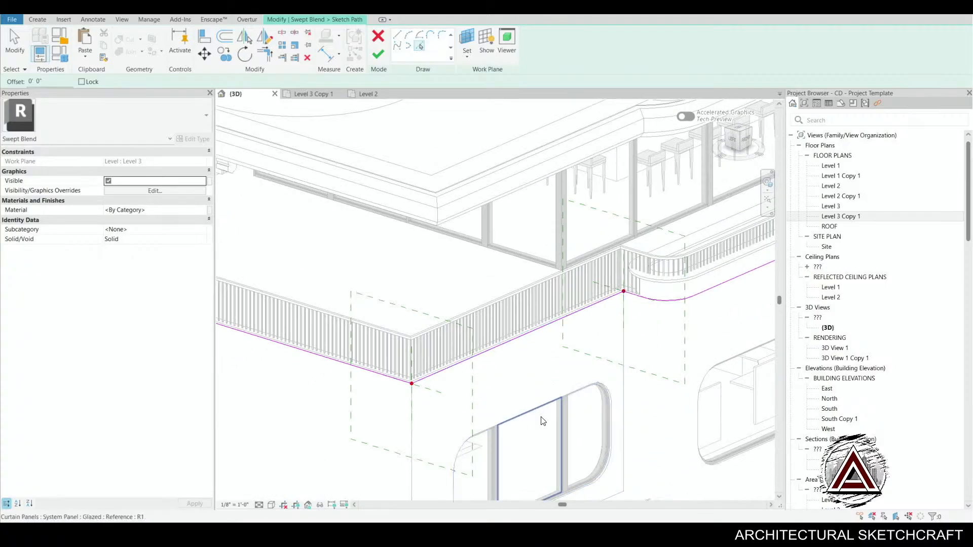
- Try to trim the path at the terrace's outer corner and finish the swept blend path
{"action": "key", "text": "t"}
{"action": "key", "text": "r"}
{"action": "left_click", "coordinate": [506, 318]}
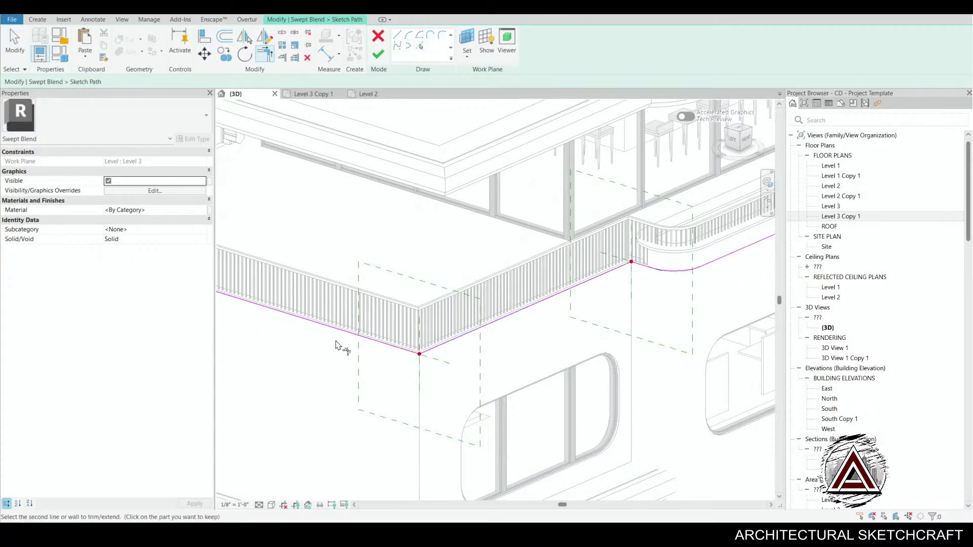
{"action": "left_click", "coordinate": [378, 54]}
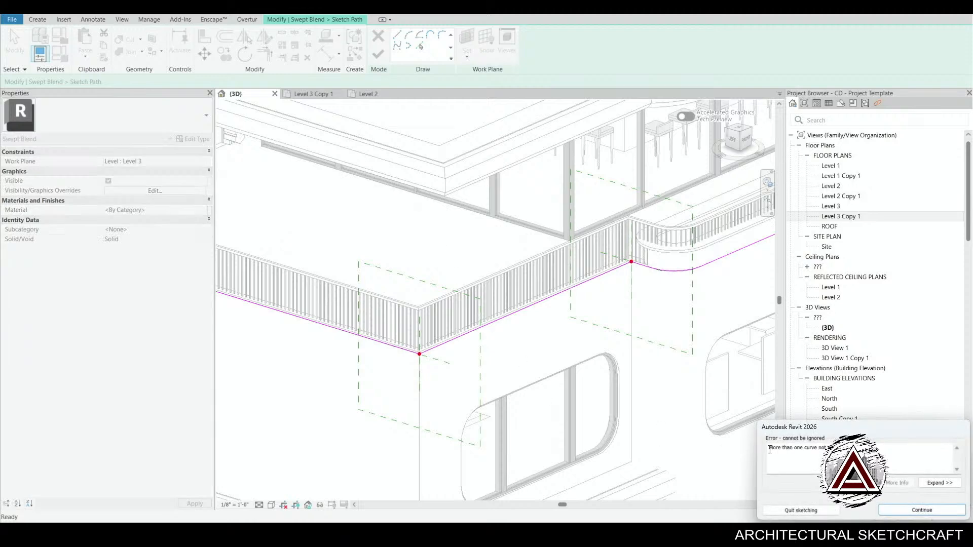
{"action": "left_click", "coordinate": [890, 510]}
- Try to trim the path lines where the short front wall meets the bay's curved corner
{"action": "scroll", "coordinate": [401, 344], "scroll_direction": "down", "scroll_amount": 3}
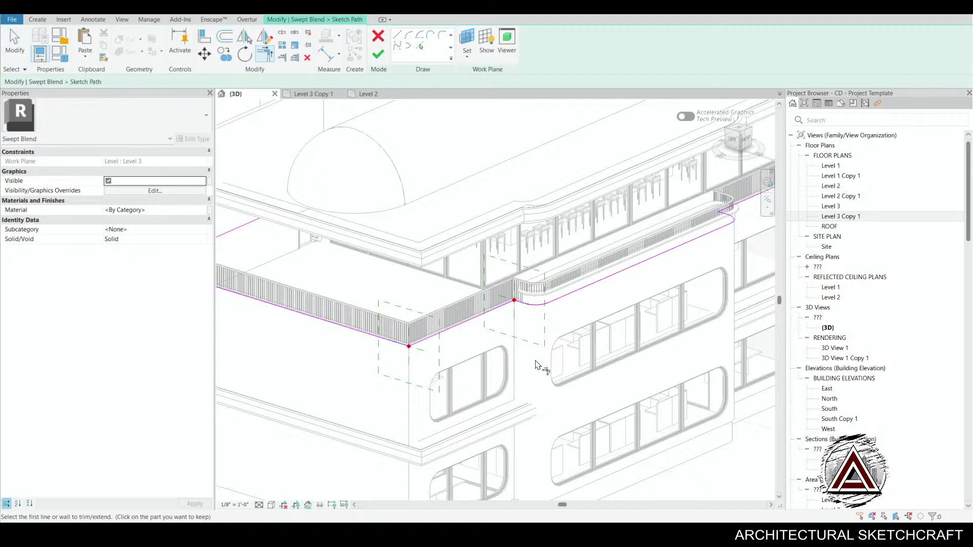
{"action": "middle_click_drag", "start_coordinate": [536, 361], "coordinate": [397, 382]}
{"action": "key", "text": "Escape"}
{"action": "scroll", "coordinate": [380, 346], "scroll_direction": "up", "scroll_amount": 3}
{"action": "key", "text": "t"}
{"action": "key", "text": "r"}
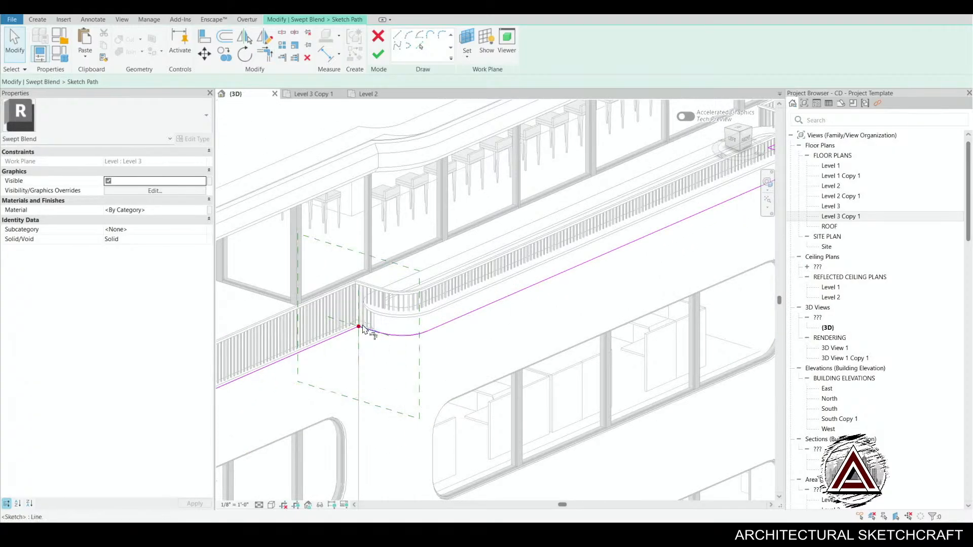
{"action": "left_click", "coordinate": [367, 332]}
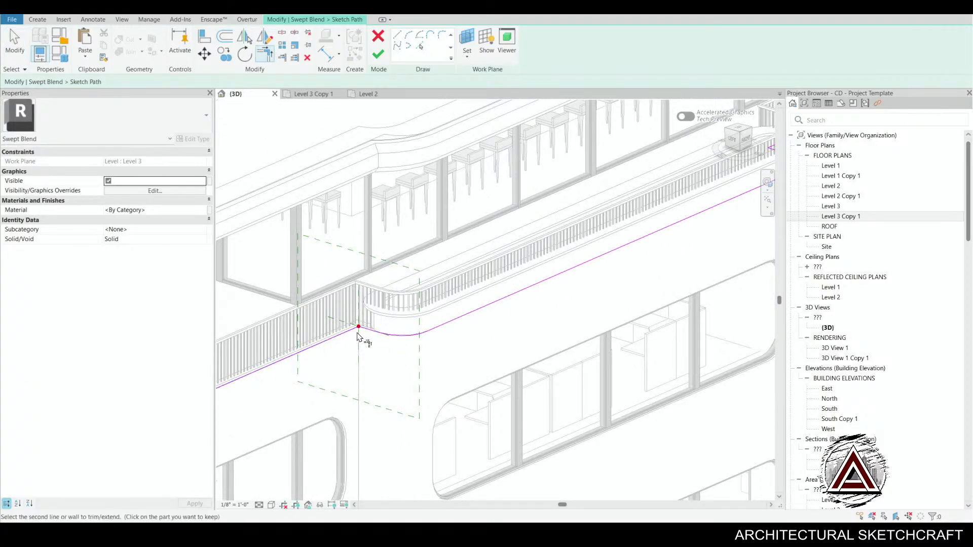
{"action": "left_click", "coordinate": [444, 332]}
{"action": "scroll", "coordinate": [444, 335], "scroll_direction": "down", "scroll_amount": 2}
{"action": "key", "text": "Escape"}
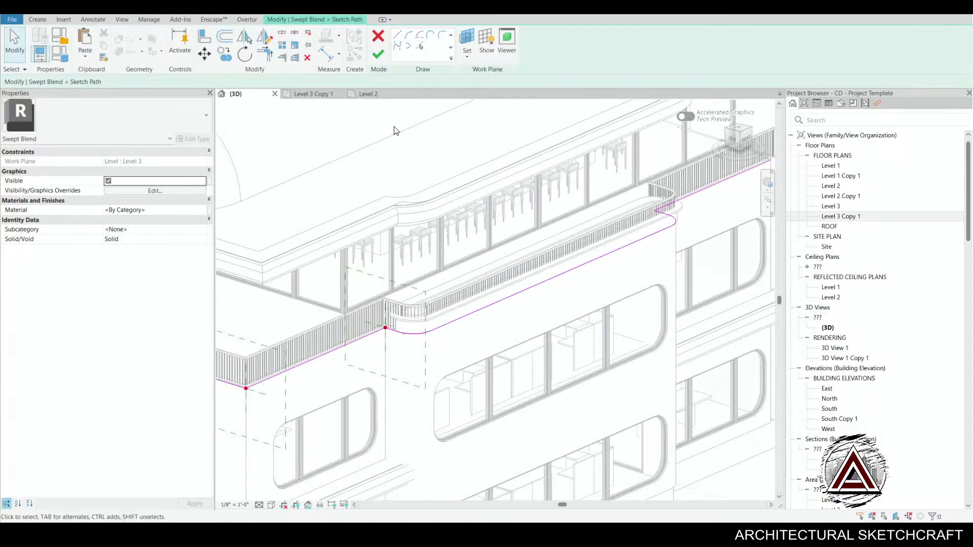
- Cancel the path sketch and discard the swept blend, staying in the in-place model
{"action": "left_click", "coordinate": [378, 37]}
{"action": "left_click", "coordinate": [548, 274]}
{"action": "middle_click_drag", "start_coordinate": [325, 201], "coordinate": [443, 171]}
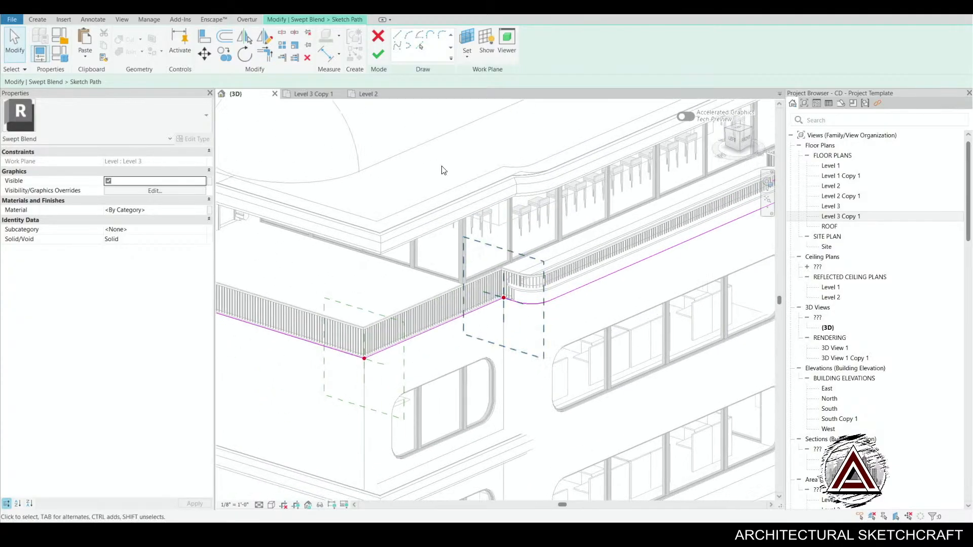
{"action": "left_click", "coordinate": [378, 38]}
{"action": "left_click", "coordinate": [510, 272]}
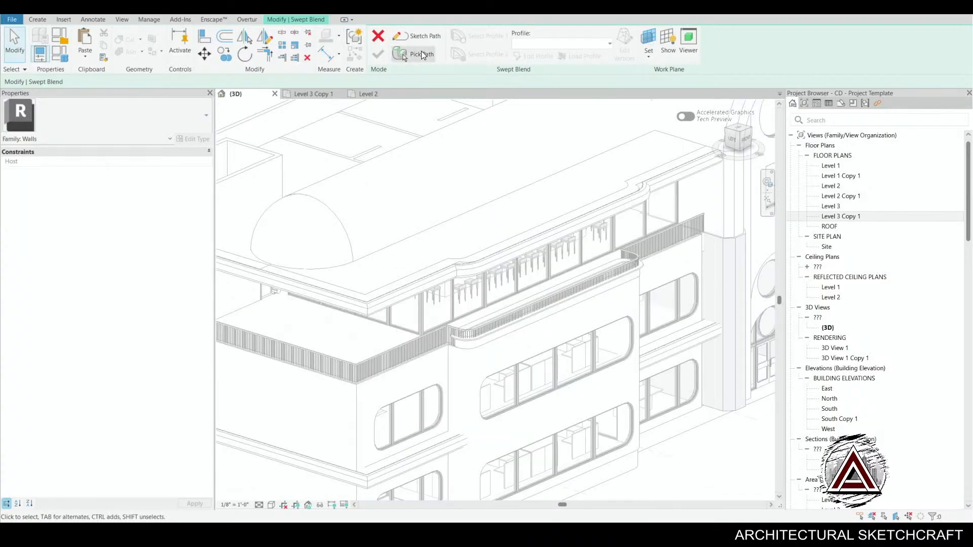
{"action": "left_click", "coordinate": [379, 37]}
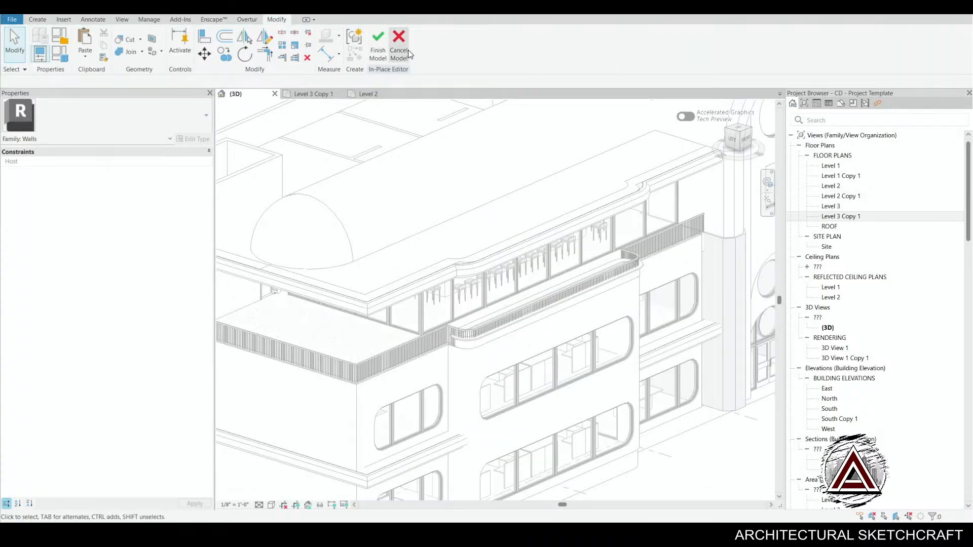
- Start a Sweep with a sketched path and set its work plane to Level : Level 3
{"action": "left_click", "coordinate": [37, 21]}
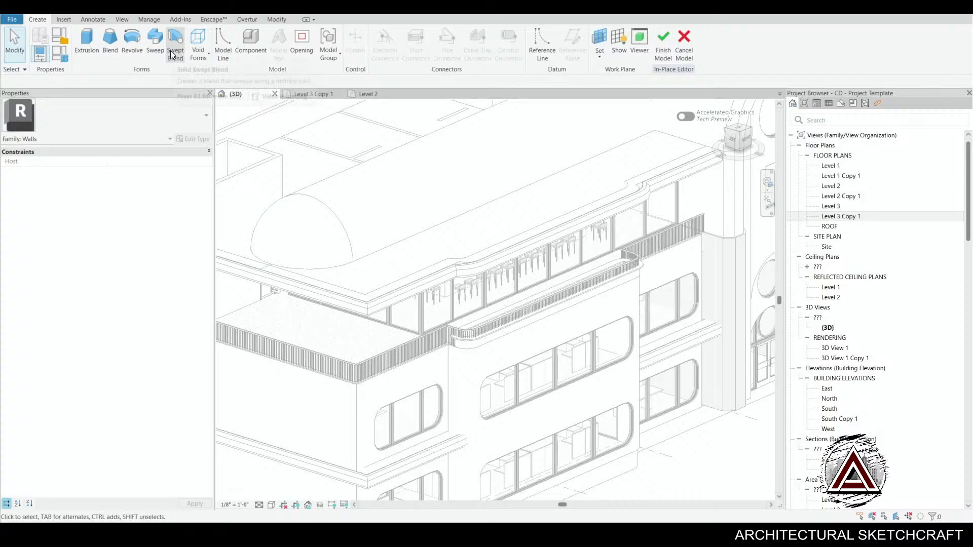
{"action": "left_click", "coordinate": [155, 41]}
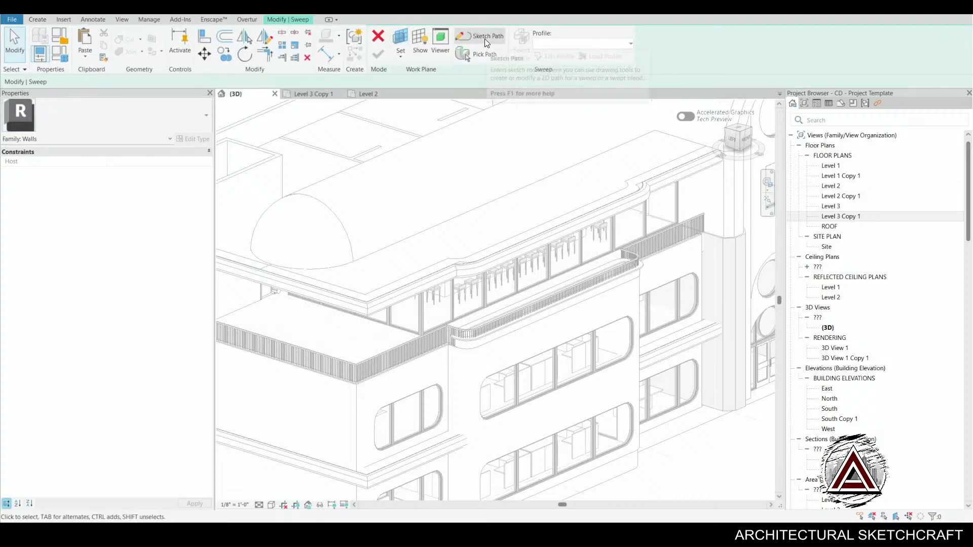
{"action": "left_click", "coordinate": [485, 38]}
{"action": "left_click", "coordinate": [467, 36]}
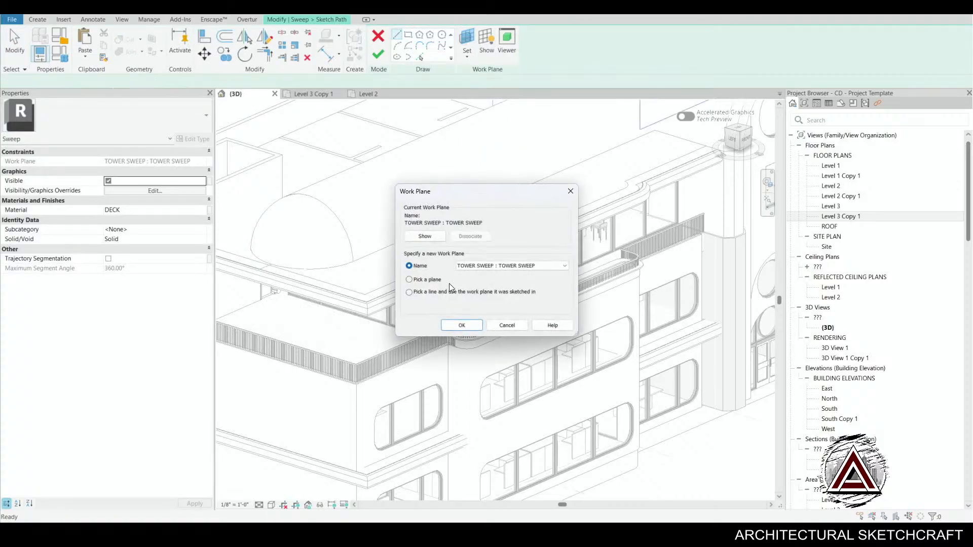
{"action": "left_click", "coordinate": [537, 270]}
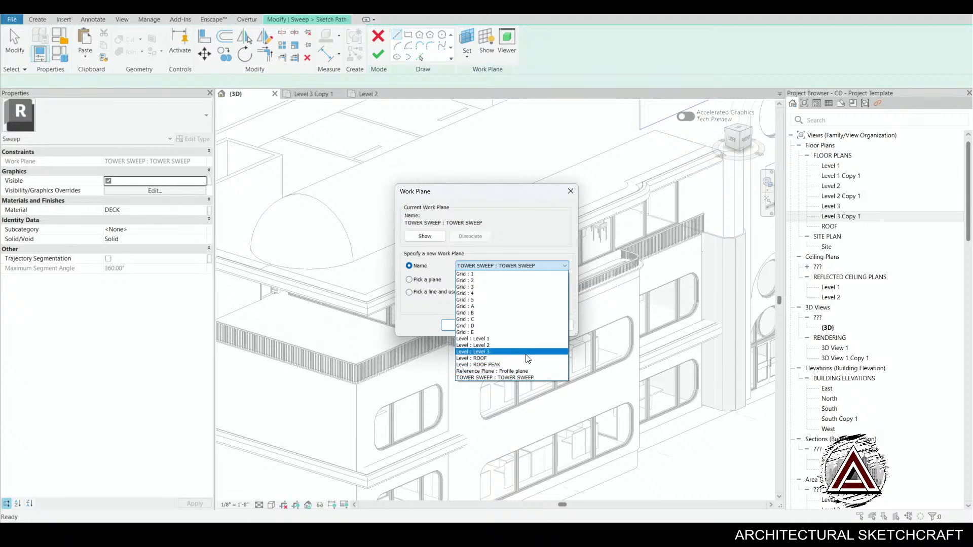
{"action": "left_click", "coordinate": [476, 353]}
{"action": "left_click", "coordinate": [461, 326]}
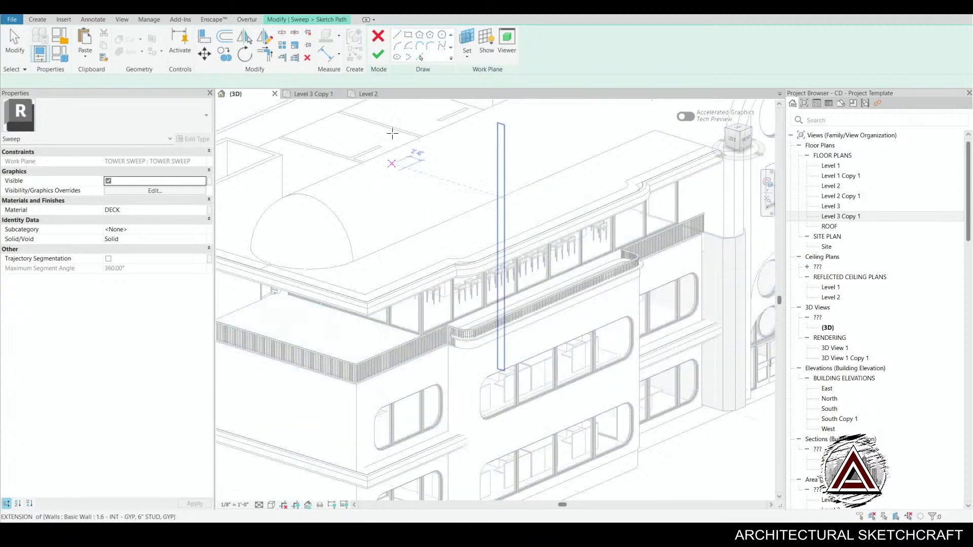
- Pick the front wall edge beside the tower, the adjoining curved bay corner and the long bay wall as sweep path
{"action": "left_click", "coordinate": [420, 58]}
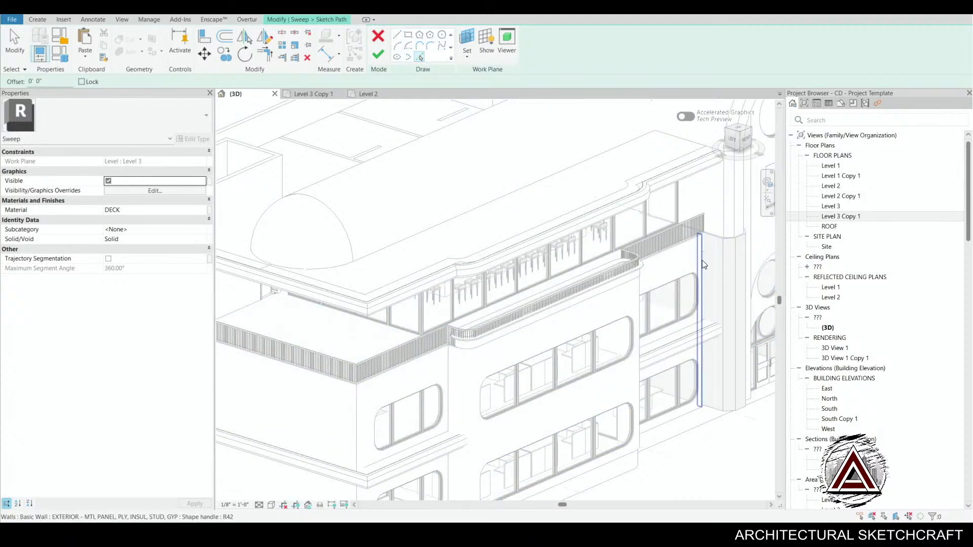
{"action": "left_click", "coordinate": [682, 259]}
{"action": "middle_click_drag", "start_coordinate": [699, 359], "coordinate": [553, 269], "text": "shift"}
{"action": "scroll", "coordinate": [604, 269], "scroll_direction": "up", "scroll_amount": 3}
{"action": "key", "text": "Caps_Lock"}
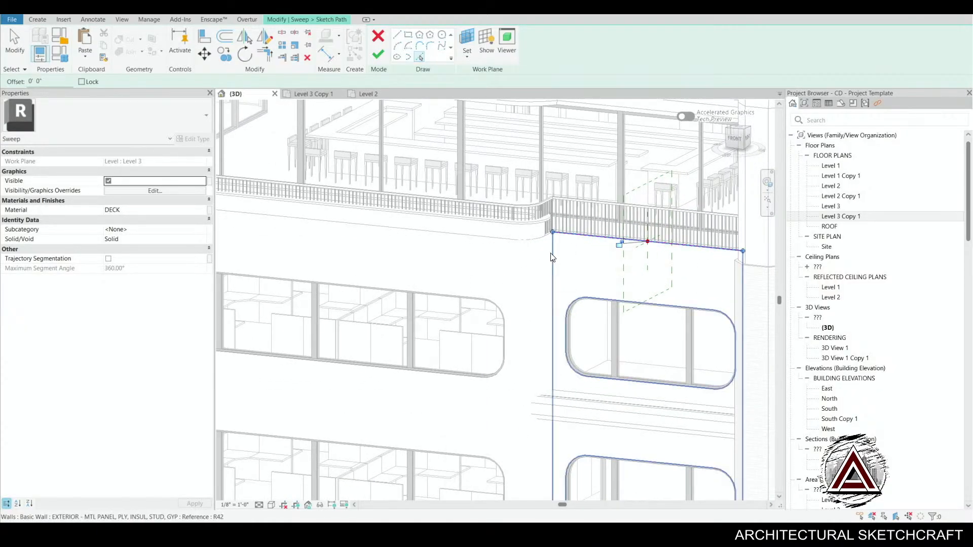
{"action": "left_click", "coordinate": [530, 256]}
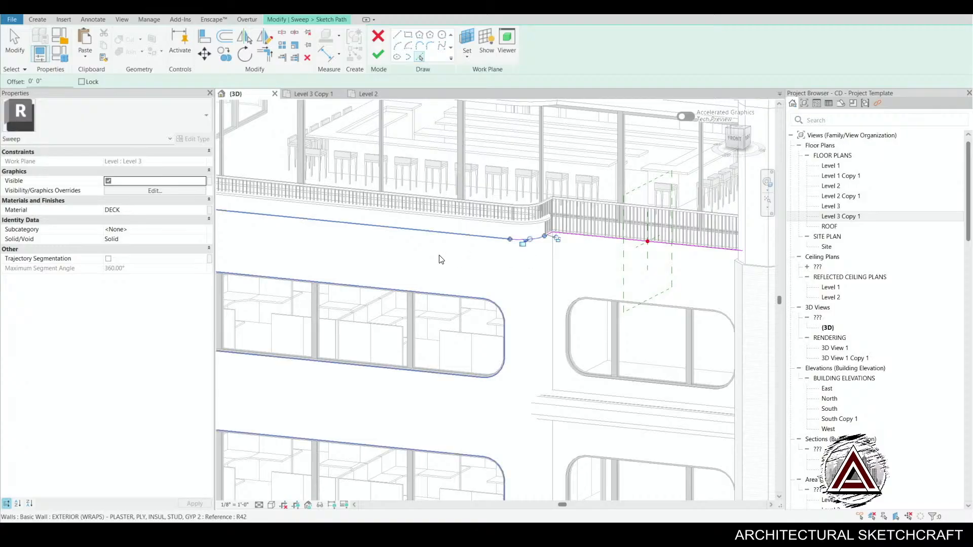
{"action": "left_click", "coordinate": [439, 255]}
- Extend the sweep path along the bay's other curved corner, the short front wall and the terrace's side wall
{"action": "scroll", "coordinate": [405, 288], "scroll_direction": "down", "scroll_amount": 2}
{"action": "middle_click_drag", "start_coordinate": [321, 299], "coordinate": [485, 301], "text": "shift"}
{"action": "key", "text": "Caps_Lock"}
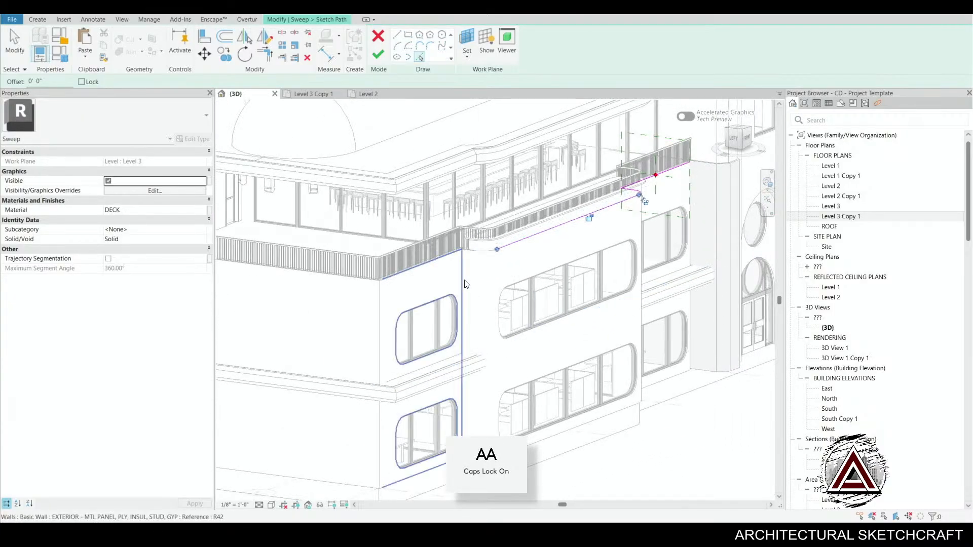
{"action": "left_click", "coordinate": [473, 252]}
{"action": "scroll", "coordinate": [474, 252], "scroll_direction": "up", "scroll_amount": 2}
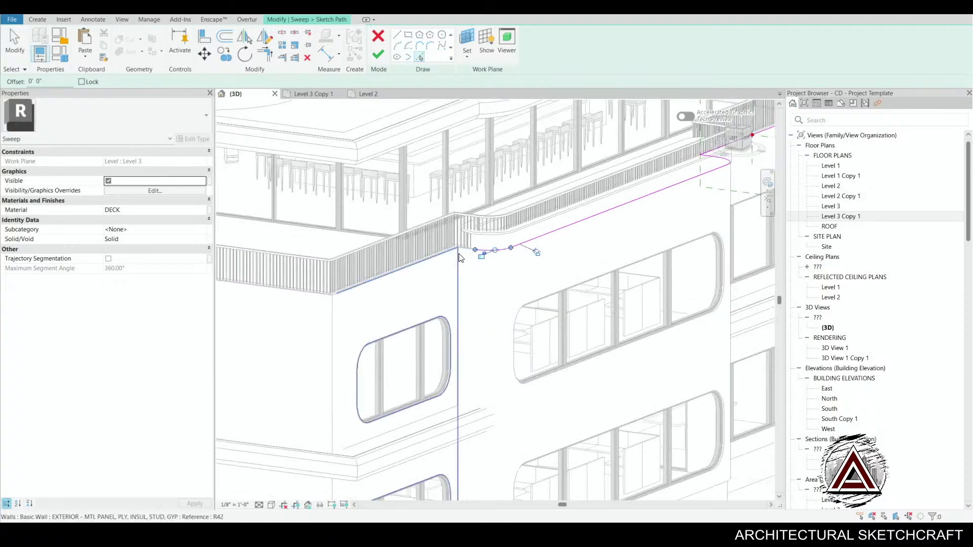
{"action": "left_click", "coordinate": [451, 255]}
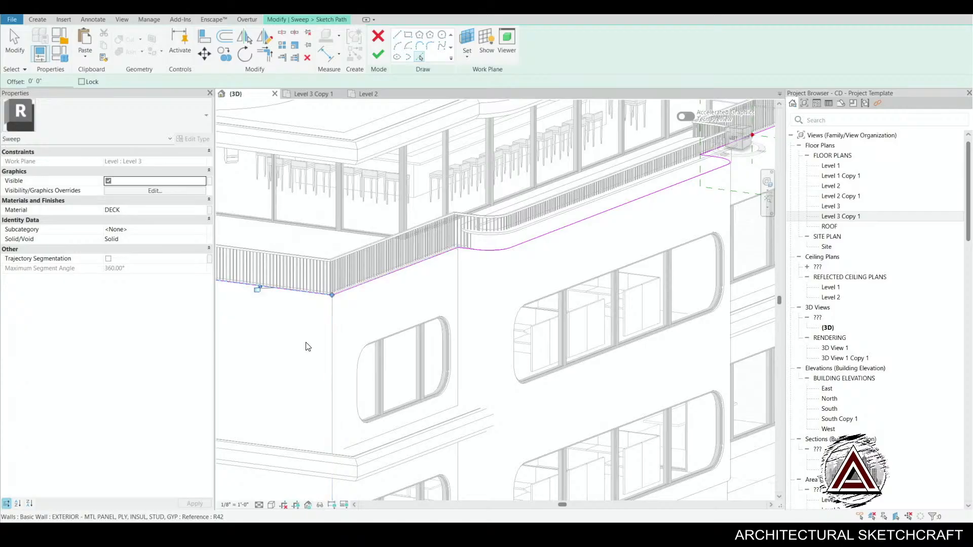
- Check the path where it meets the tower and try to finish the sweep path sketch
{"action": "middle_click_drag", "start_coordinate": [303, 342], "coordinate": [583, 350], "text": "shift"}
{"action": "scroll", "coordinate": [583, 304], "scroll_direction": "up", "scroll_amount": 6}
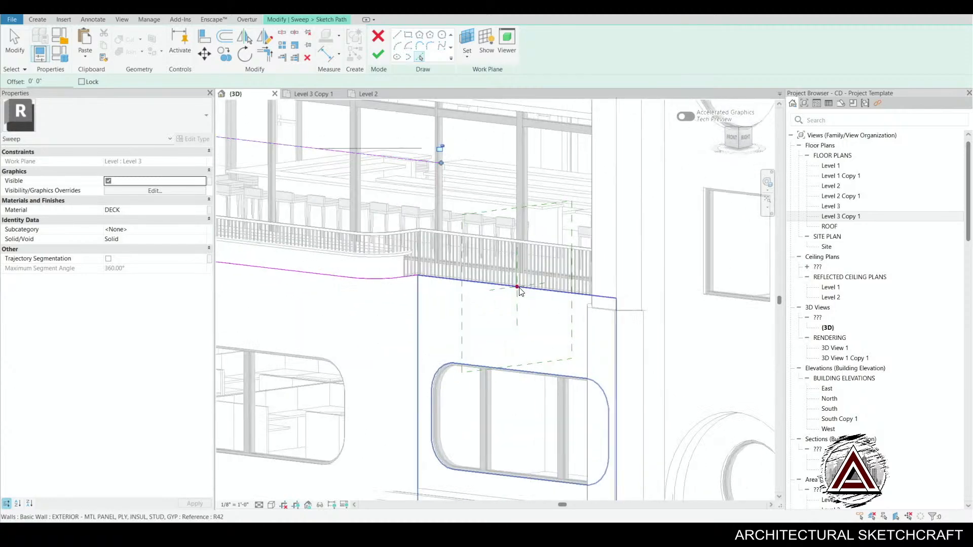
{"action": "middle_click_drag", "start_coordinate": [512, 283], "coordinate": [441, 284]}
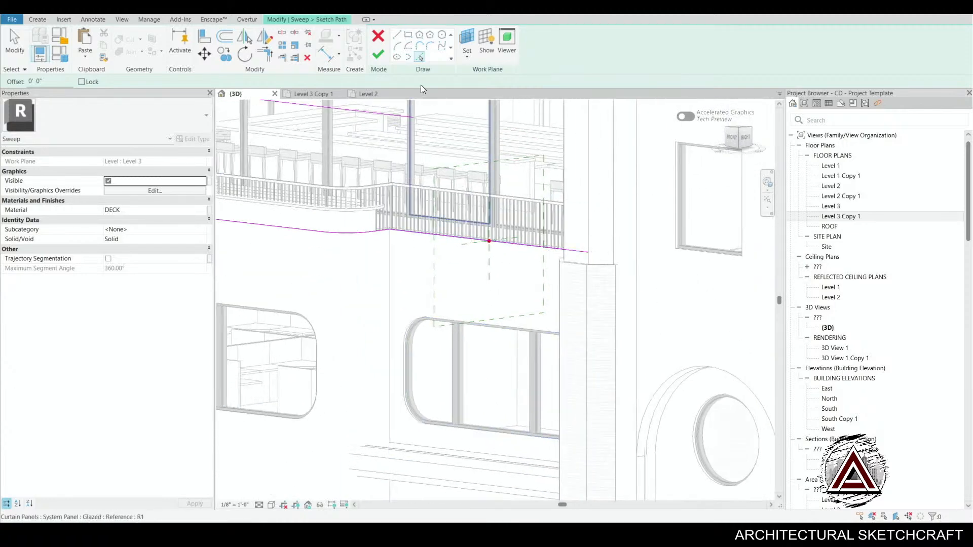
{"action": "left_click", "coordinate": [378, 54]}
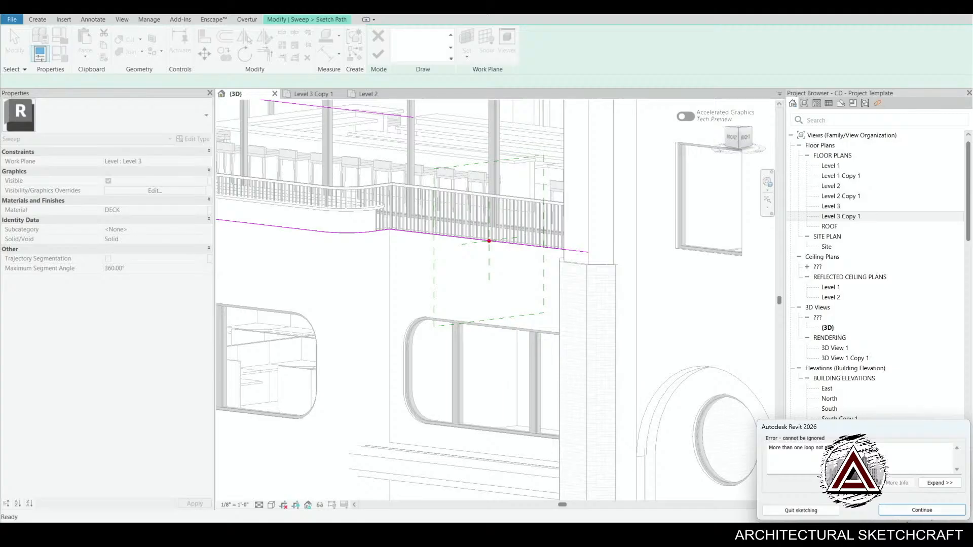
- Dismiss the sketch error and finish the sweep path along the Level 3 terrace edge
{"action": "left_click", "coordinate": [912, 511]}
{"action": "scroll", "coordinate": [357, 354], "scroll_direction": "down", "scroll_amount": 10}
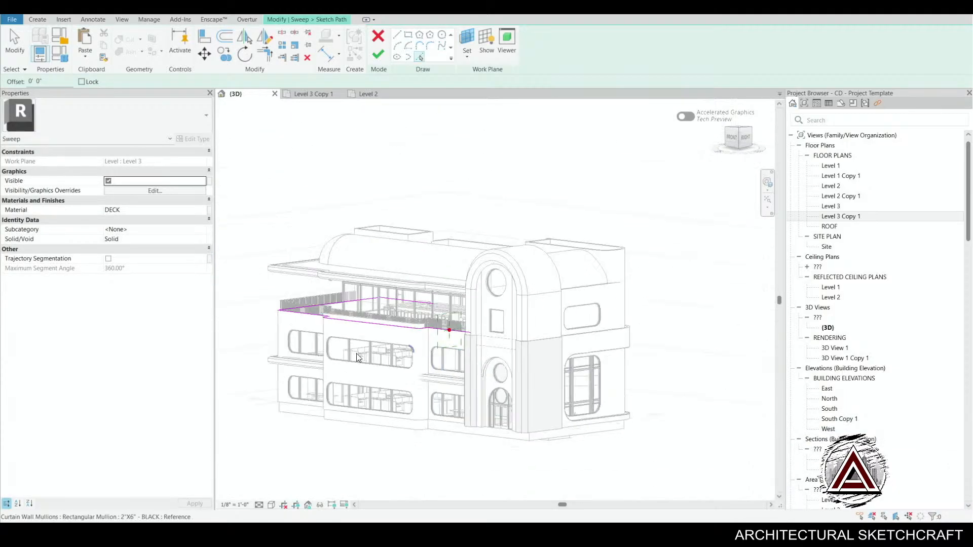
{"action": "mouse_move", "coordinate": [436, 431]}
{"action": "middle_mouse_down", "text": "shift"}
{"action": "mouse_move", "coordinate": [526, 441]}
{"action": "mouse_move", "coordinate": [486, 406]}
{"action": "middle_mouse_up", "text": "shift"}
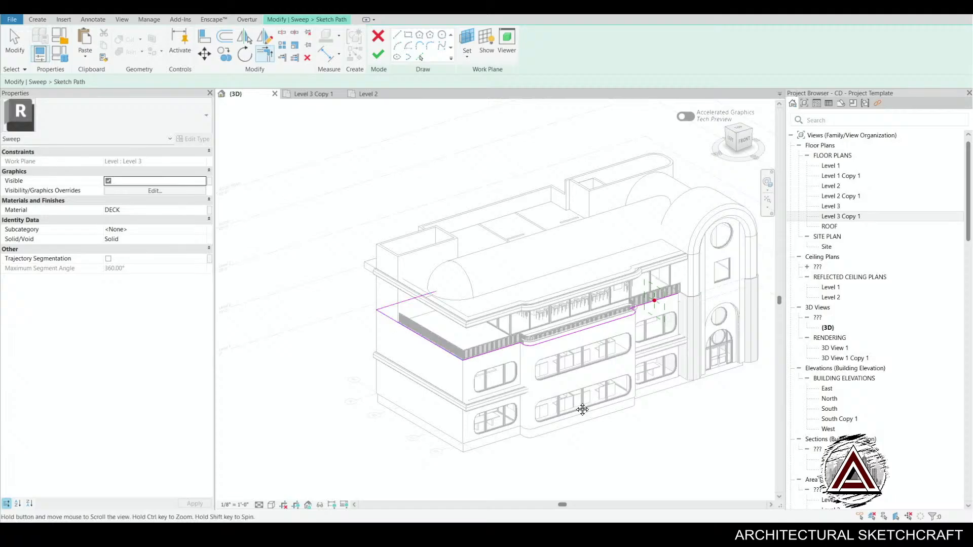
{"action": "middle_click_drag", "start_coordinate": [582, 406], "coordinate": [525, 407]}
{"action": "left_click", "coordinate": [378, 54]}
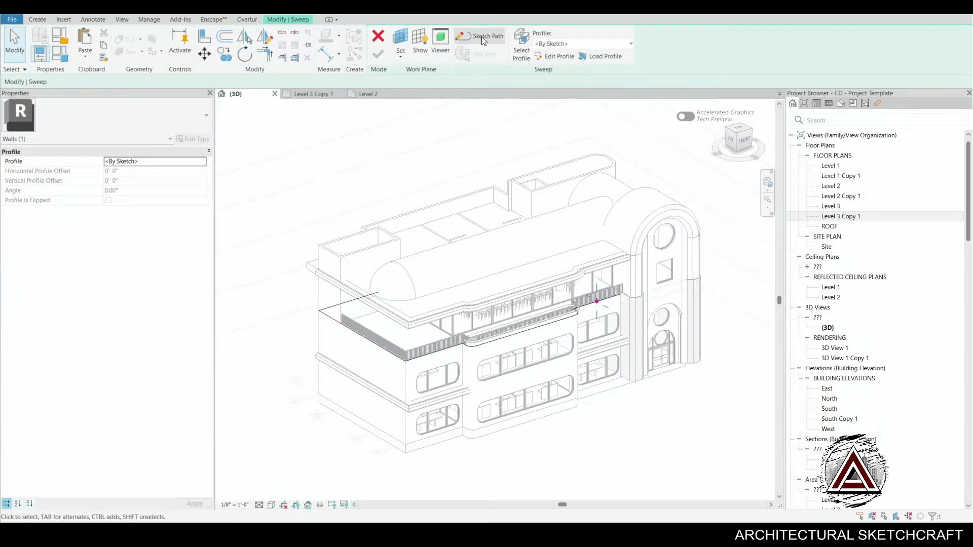
- Start the sweep profile at the path's red origin point with a short top edge and 6" vertical and 6" outward guide lines
{"action": "left_click", "coordinate": [559, 56]}
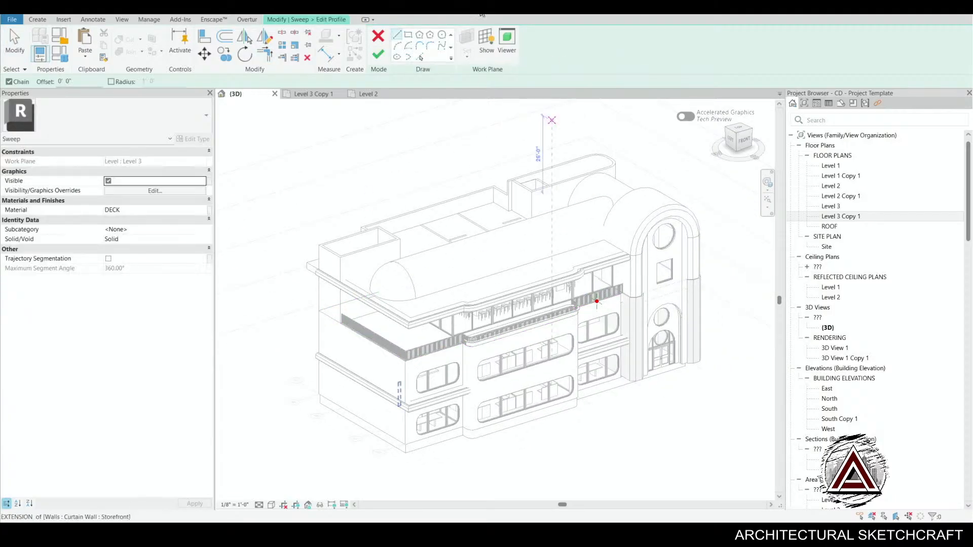
{"action": "scroll", "coordinate": [621, 330], "scroll_direction": "up", "scroll_amount": 3}
{"action": "scroll", "coordinate": [621, 330], "scroll_direction": "up", "scroll_amount": 5}
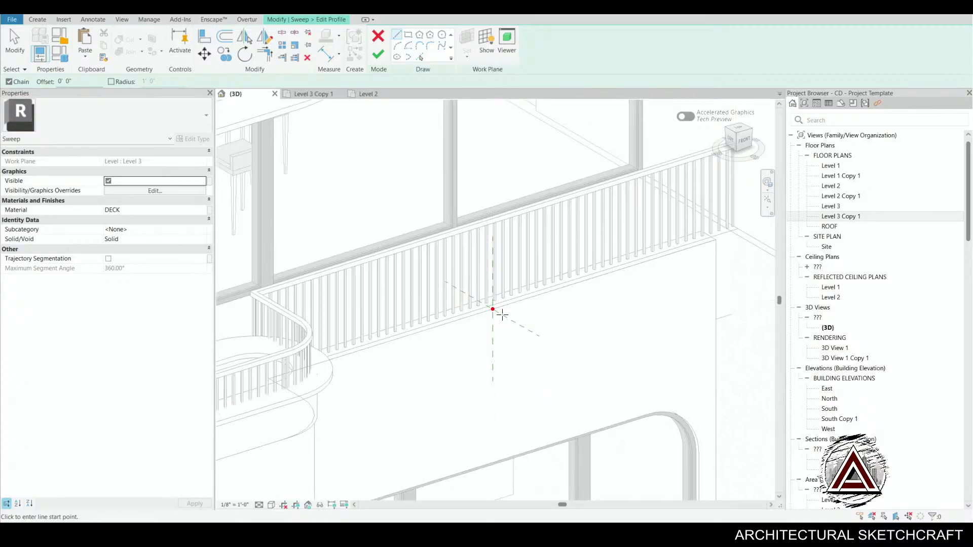
{"action": "left_click", "coordinate": [491, 308]}
{"action": "scroll", "coordinate": [494, 309], "scroll_direction": "up", "scroll_amount": 2}
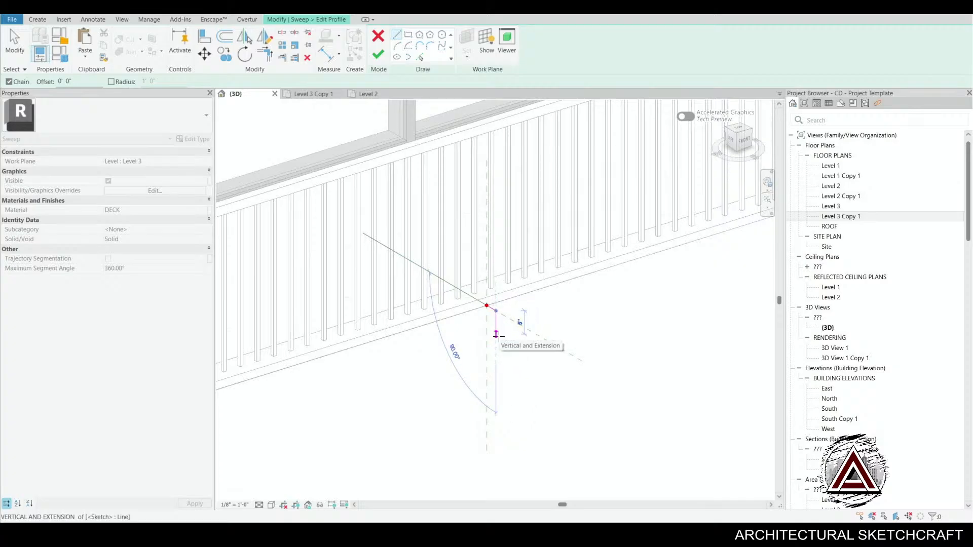
{"action": "left_click", "coordinate": [497, 339]}
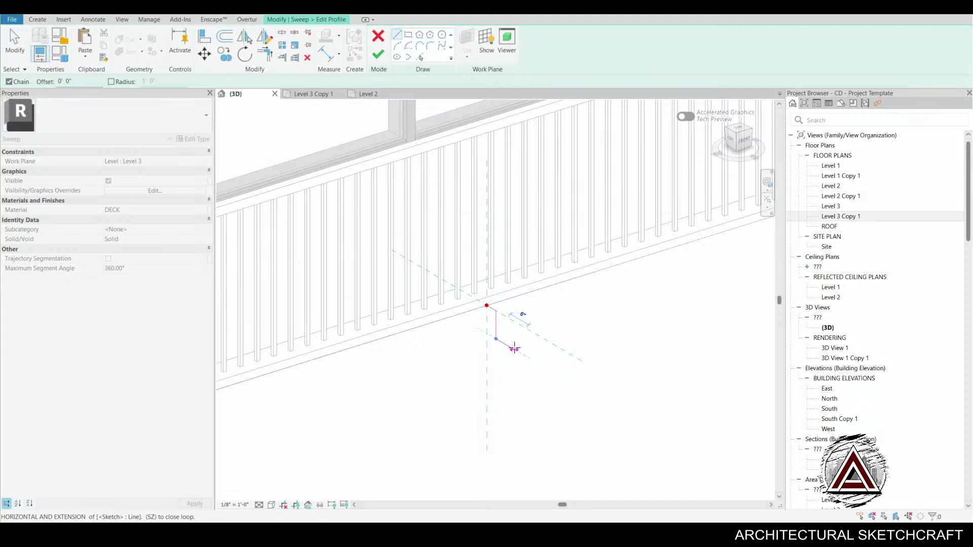
{"action": "left_click", "coordinate": [514, 349]}
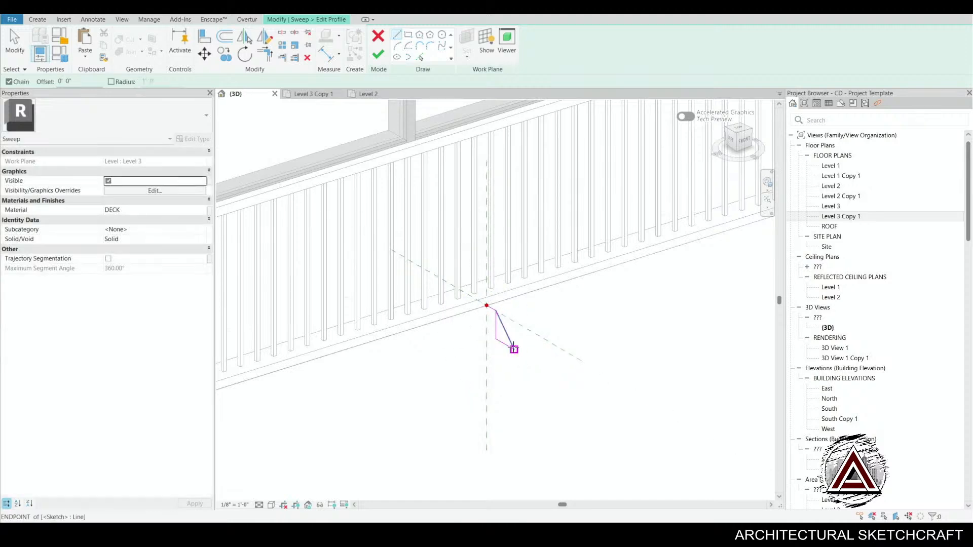
- Close the cap profile with a sloped upper edge, a vertical outer face, an angled underside on guide lines and a 1'-6" vertical back
{"action": "left_click", "coordinate": [514, 377]}
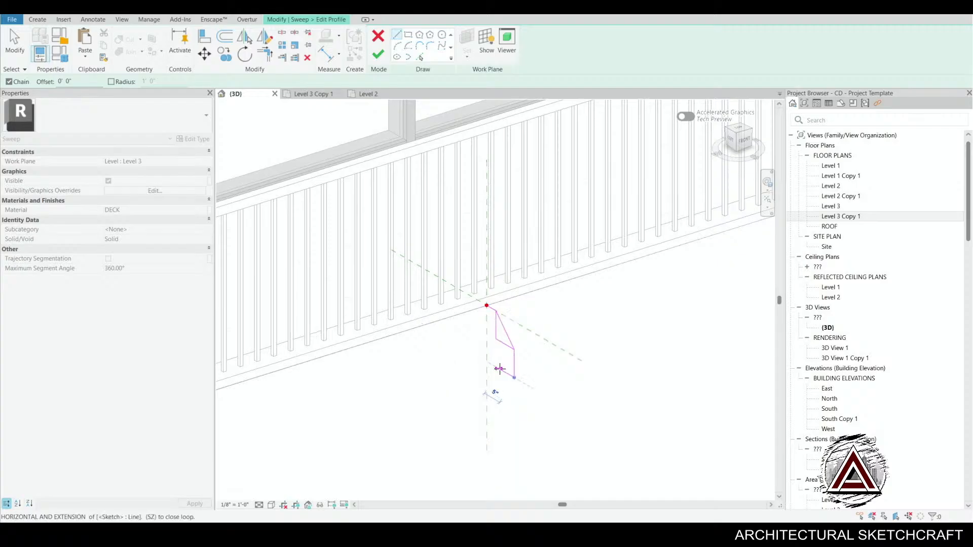
{"action": "left_click", "coordinate": [496, 367]}
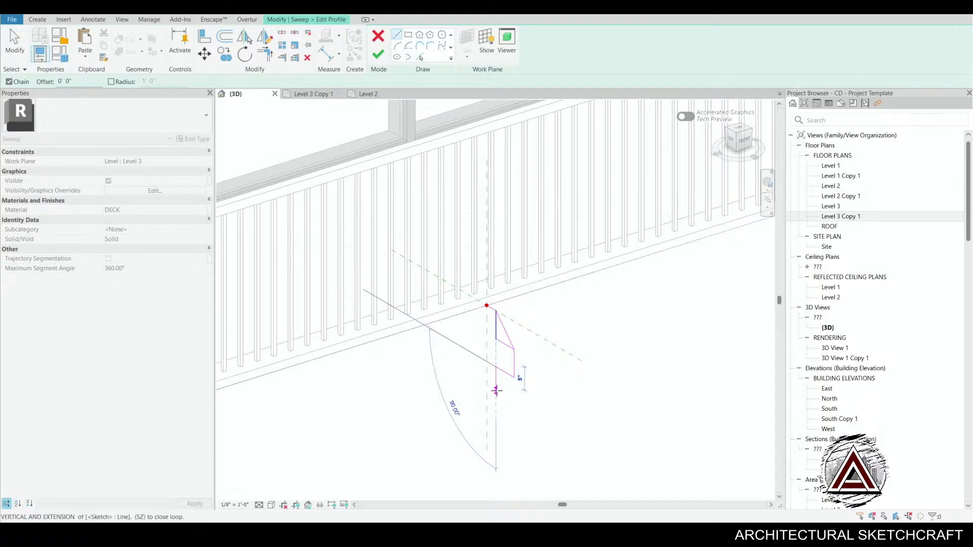
{"action": "left_click", "coordinate": [497, 395]}
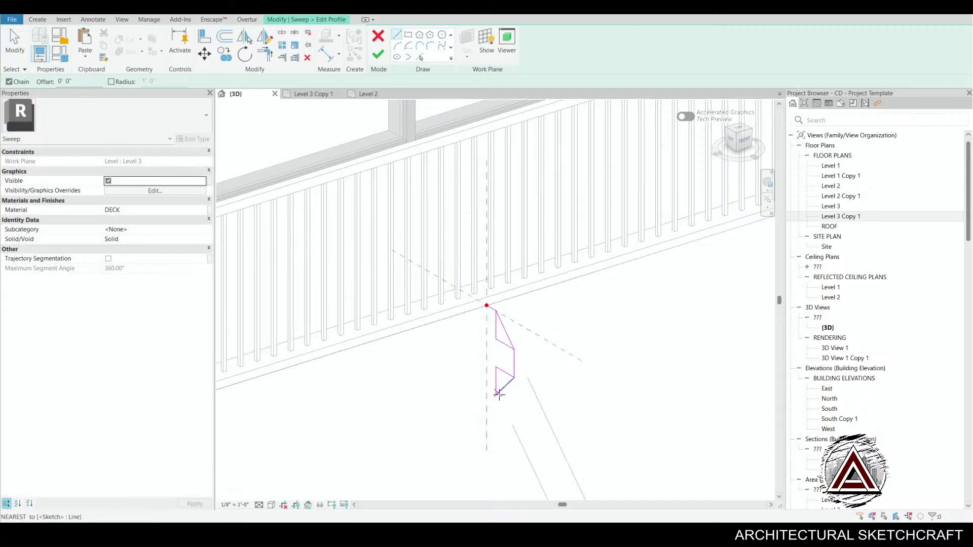
{"action": "left_click", "coordinate": [487, 414]}
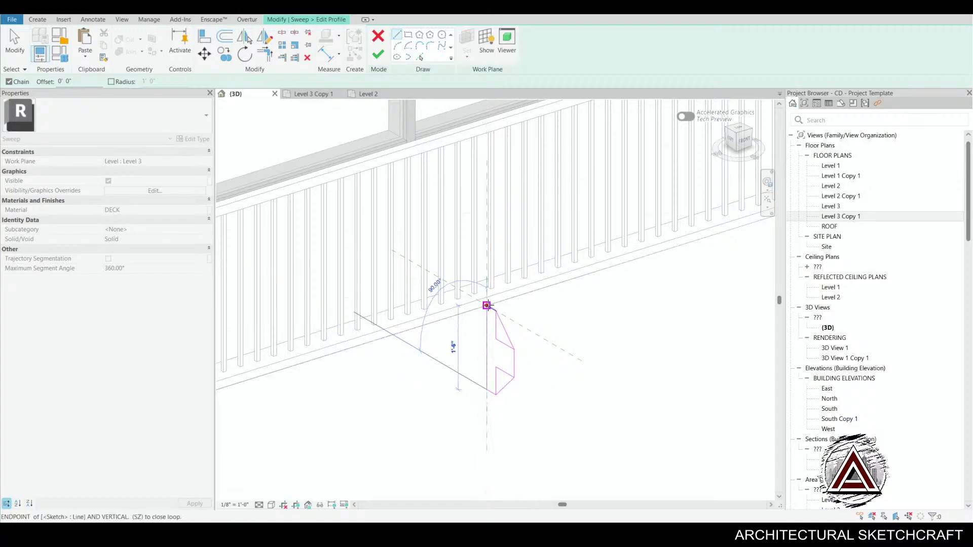
{"action": "left_click", "coordinate": [486, 305]}
- Delete the inner guide lines from the cap profile and finish both the profile sketch and the sweep
{"action": "key", "text": "Escape"}
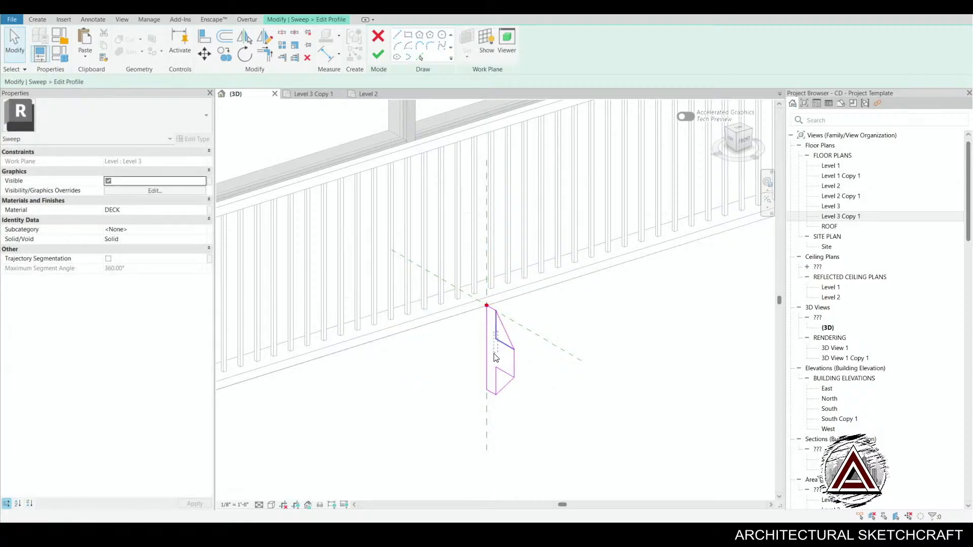
{"action": "left_click_drag", "start_coordinate": [494, 378], "coordinate": [495, 378]}
{"action": "key", "text": "Delete"}
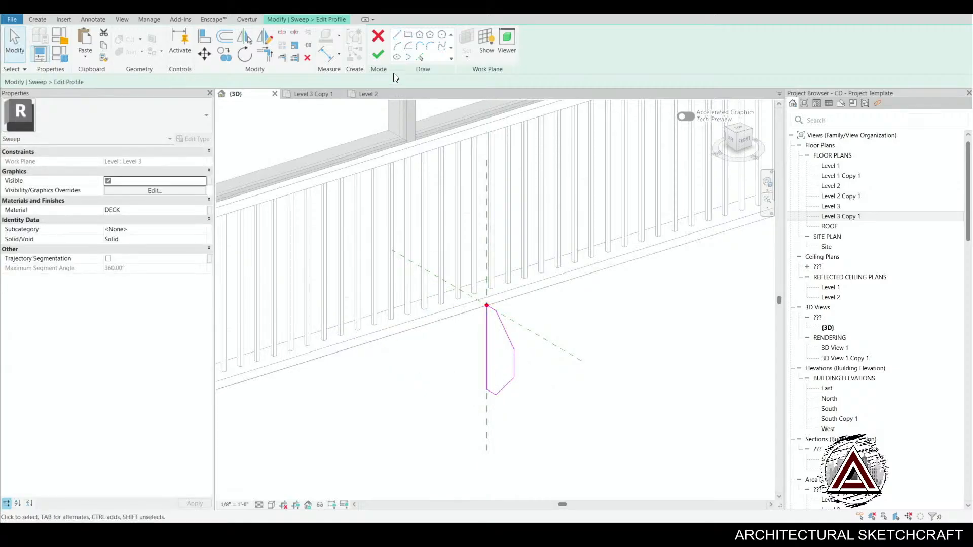
{"action": "left_click", "coordinate": [378, 54]}
{"action": "left_click", "coordinate": [378, 55]}
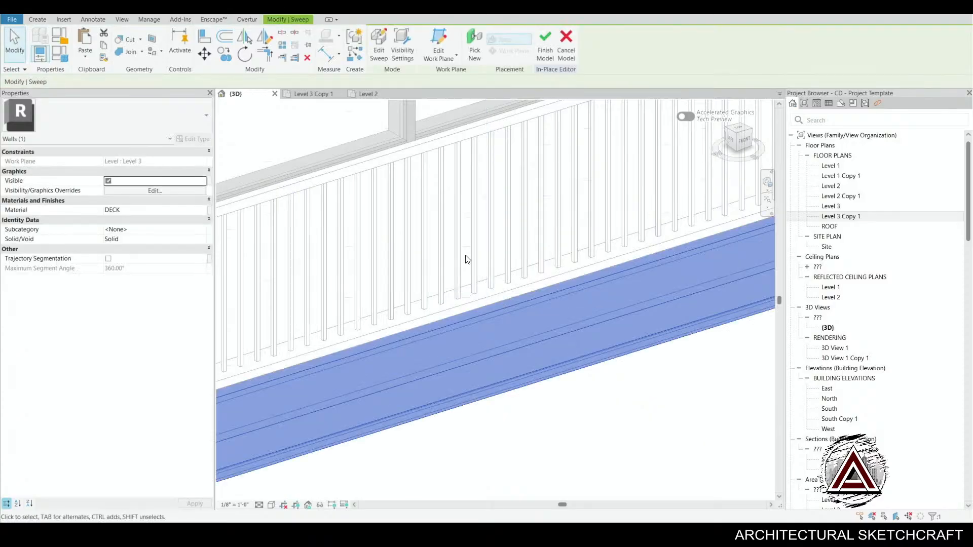
- Change the wall cap sweep's material to Aluminum and finish the in-place model
{"action": "scroll", "coordinate": [465, 267], "scroll_direction": "down", "scroll_amount": 5}
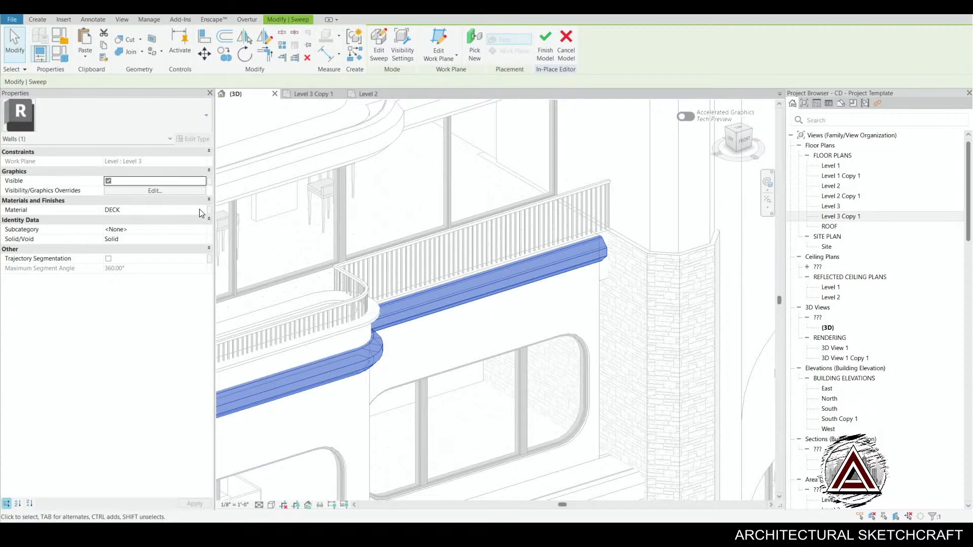
{"action": "left_click", "coordinate": [202, 213]}
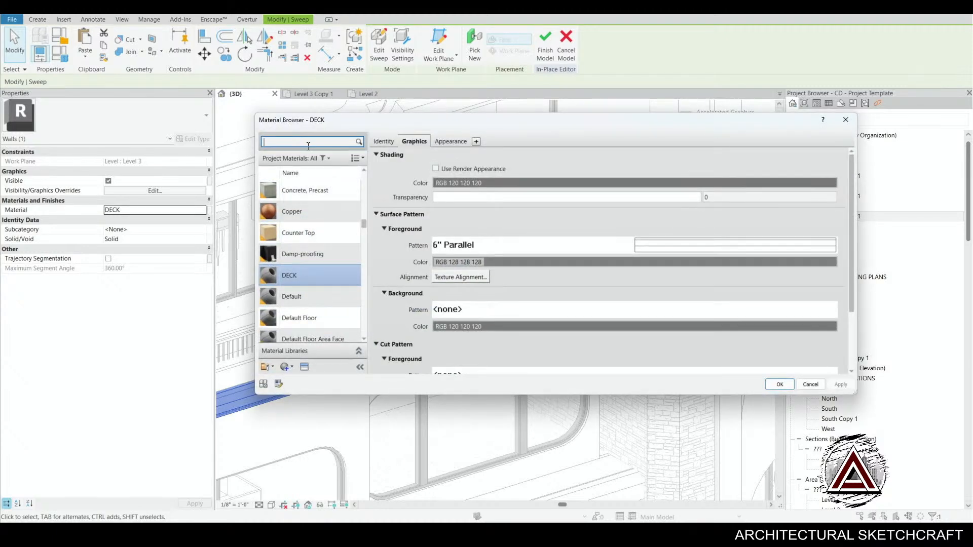
{"action": "type", "text": "ALUM"}
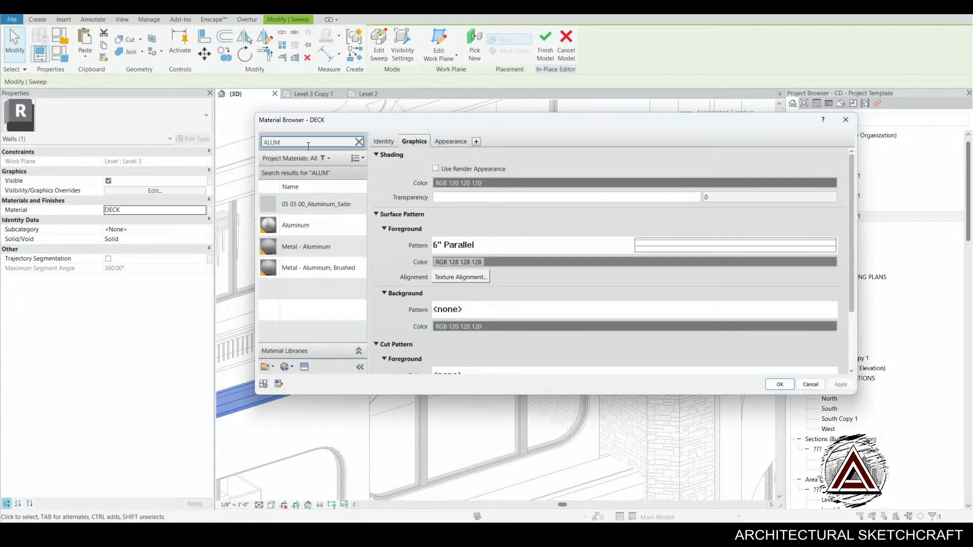
{"action": "left_click", "coordinate": [322, 228]}
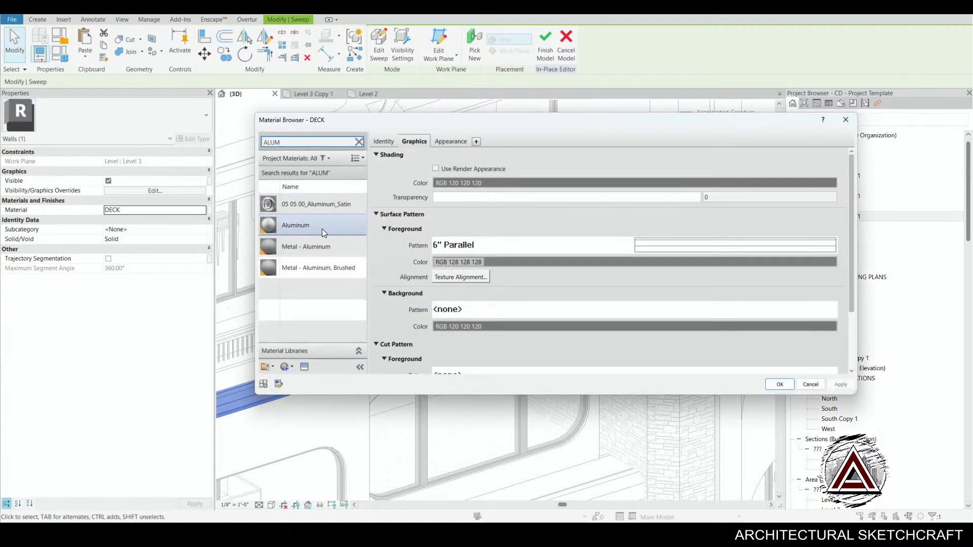
{"action": "left_click", "coordinate": [780, 385]}
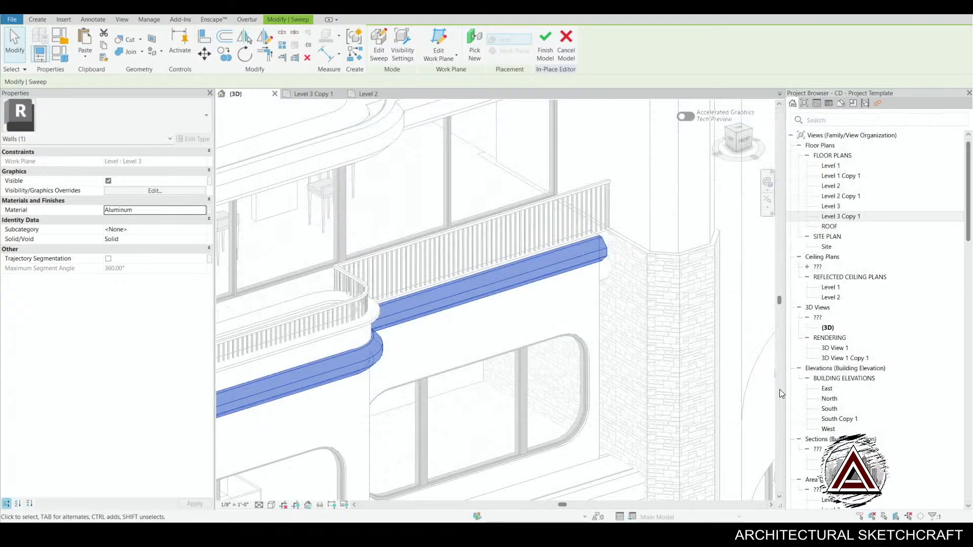
{"action": "left_click", "coordinate": [553, 52]}
- Review the new wall cap around the front facade, then switch to the Enscape window to examine the terrace
{"action": "scroll", "coordinate": [528, 326], "scroll_direction": "down", "scroll_amount": 5}
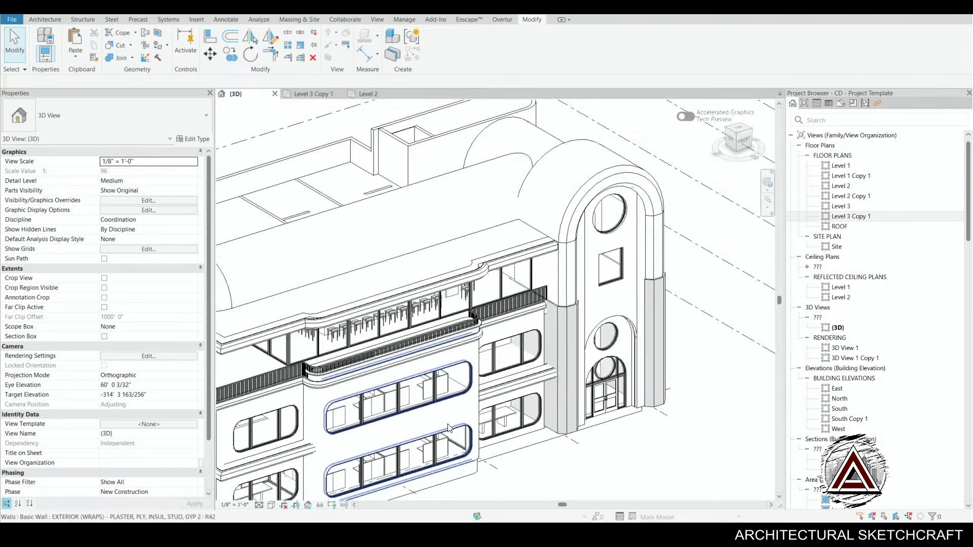
{"action": "middle_click_drag", "start_coordinate": [417, 406], "coordinate": [550, 355], "text": "shift"}
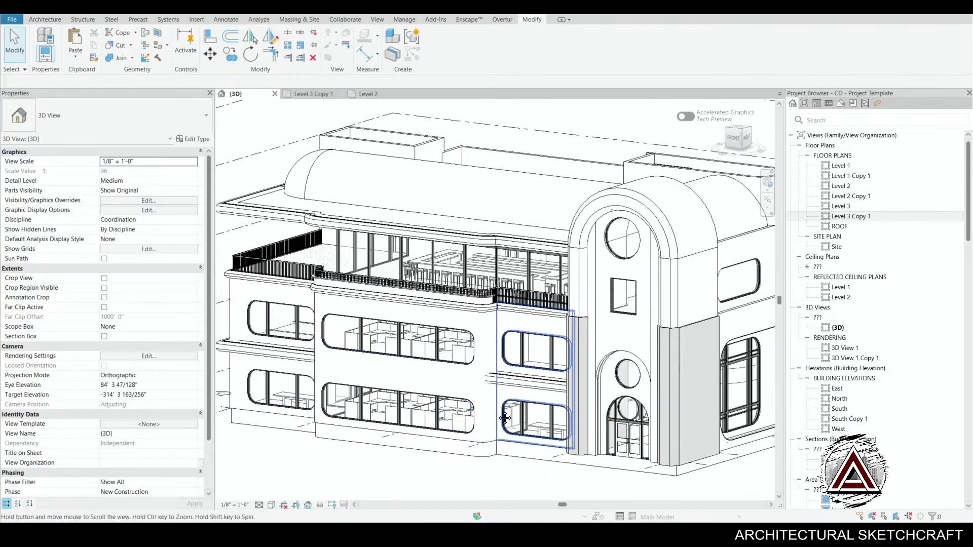
{"action": "middle_click_drag", "start_coordinate": [522, 391], "coordinate": [557, 389]}
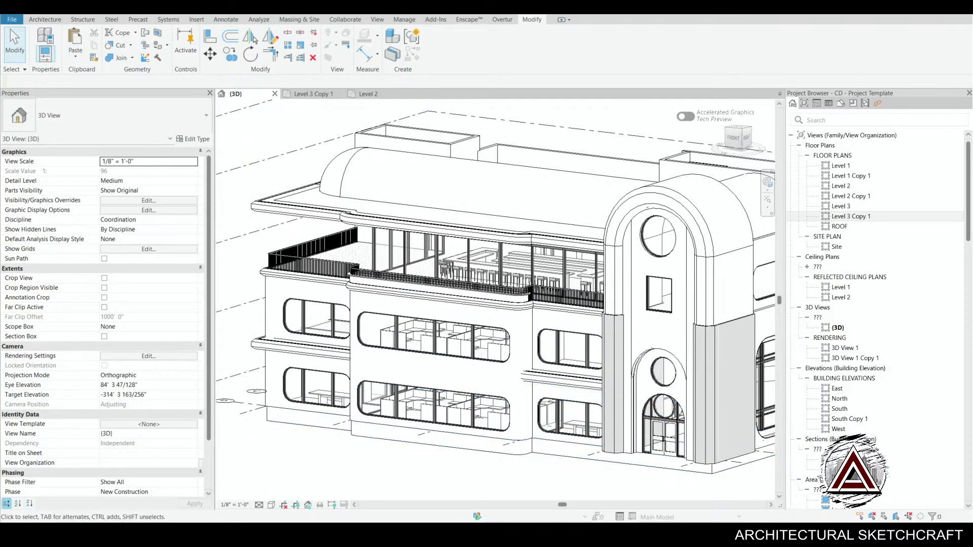
{"action": "left_click", "coordinate": [687, 487]}
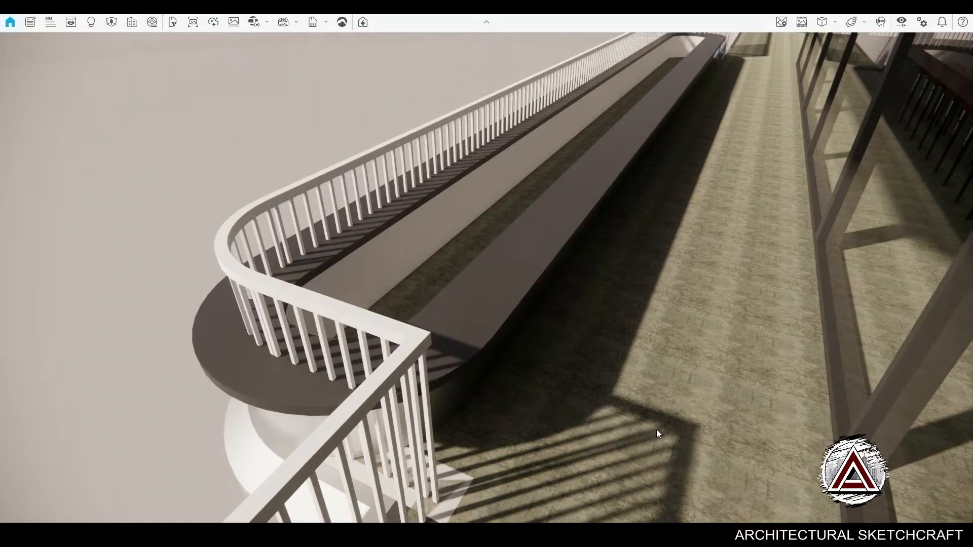